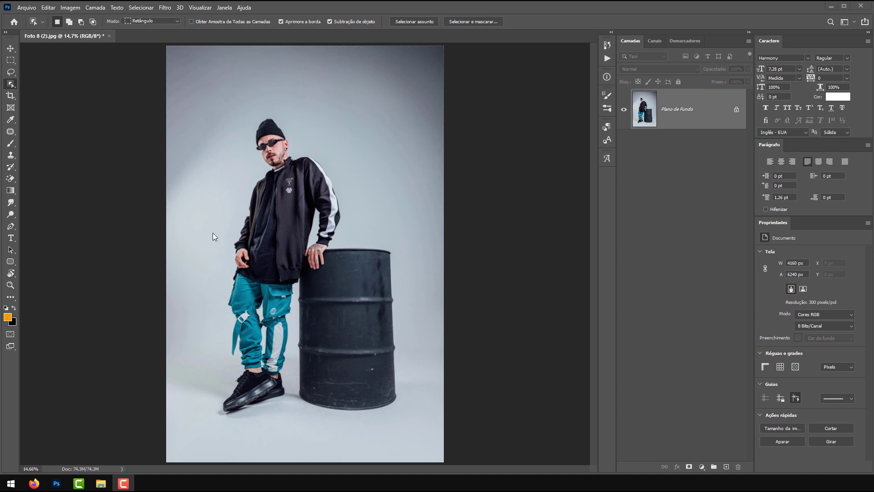
- Select the man and the barrel together using the Object Selection tool in rectangle mode
left_click(15, 87)
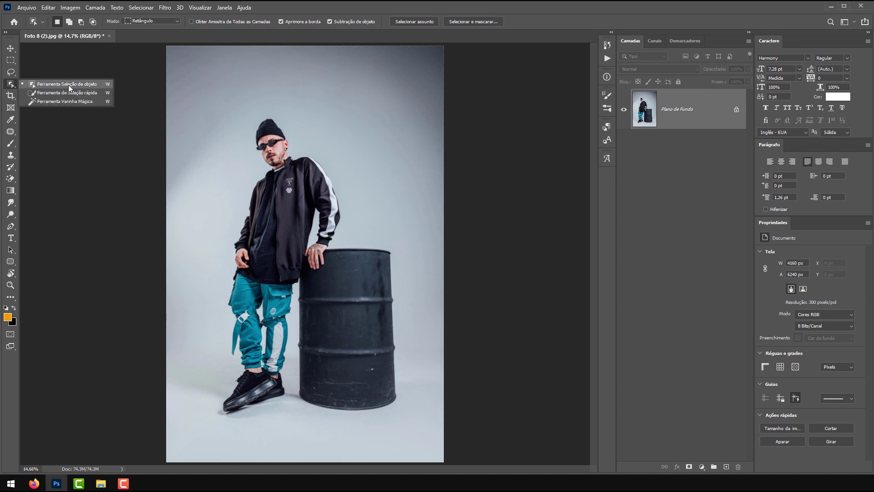
left_click(69, 84)
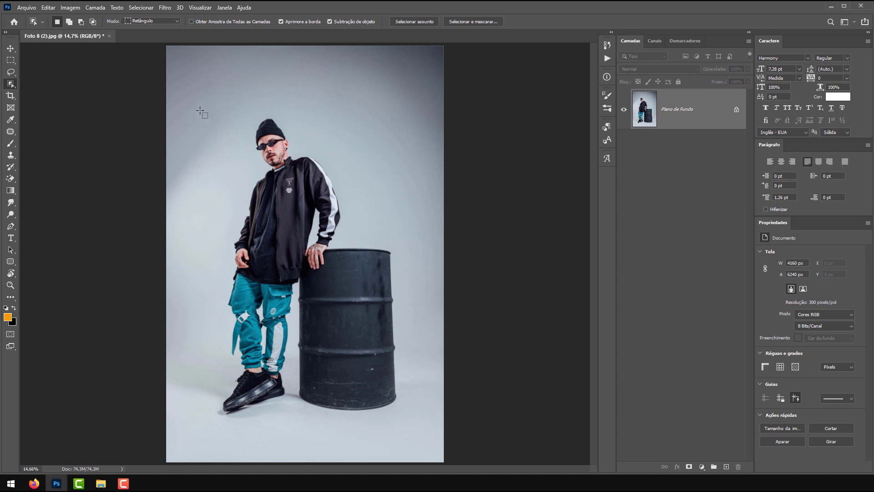
left_click_drag(194, 106, 410, 423)
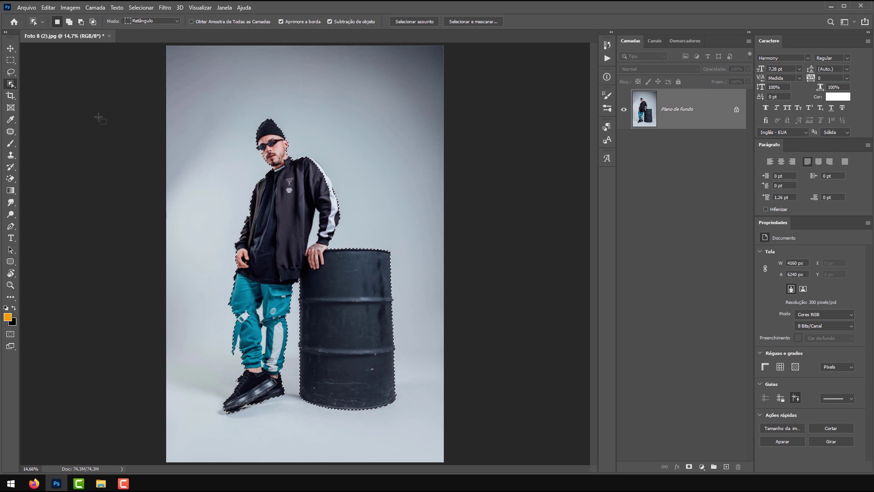
left_click_drag(186, 101, 227, 152)
left_click_drag(354, 313, 427, 430)
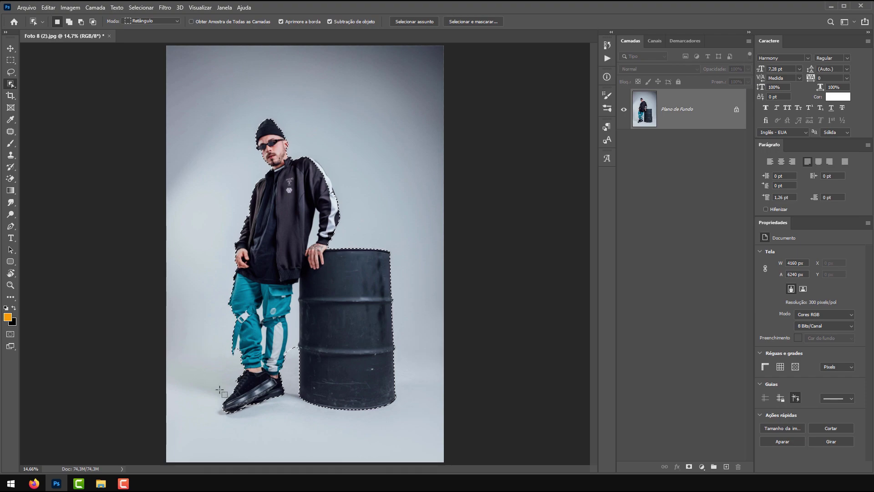
- Examine the selection's edges around the shoe, laces, trouser strap, gap between the legs and barrel
scroll(223, 397, "up", 3)
scroll(260, 408, "up", 4)
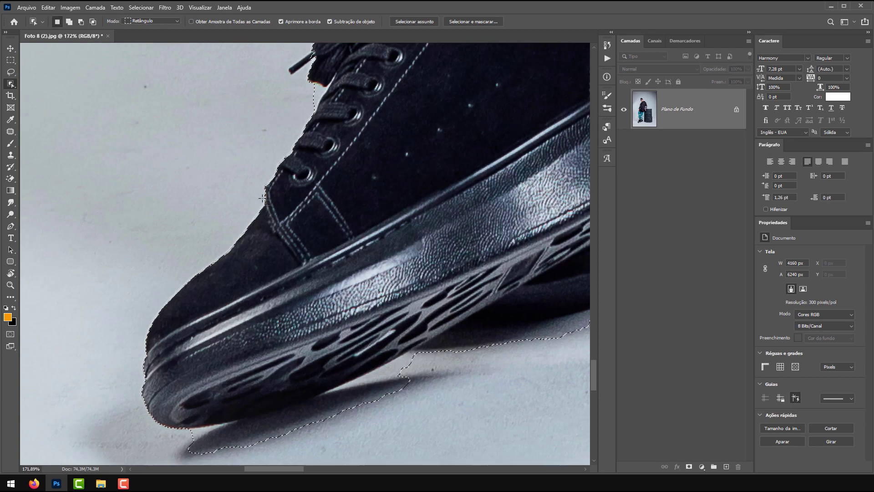
scroll(316, 164, "up", 5)
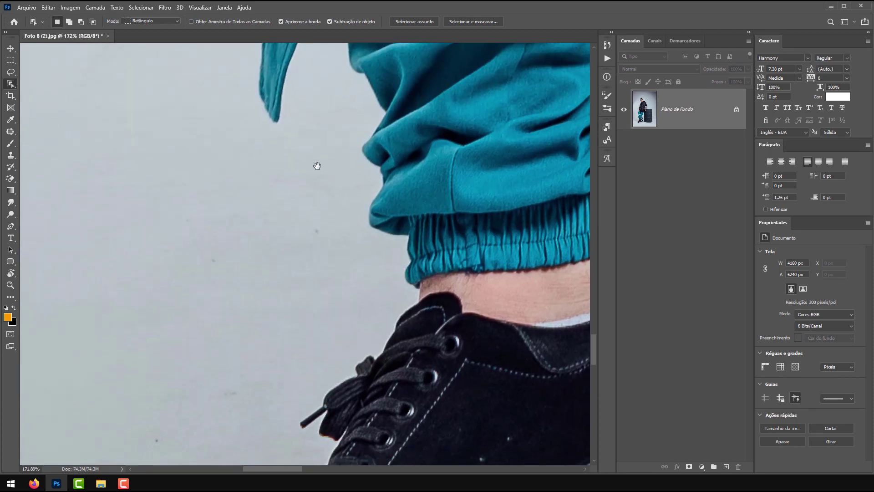
scroll(318, 292, "up", 3)
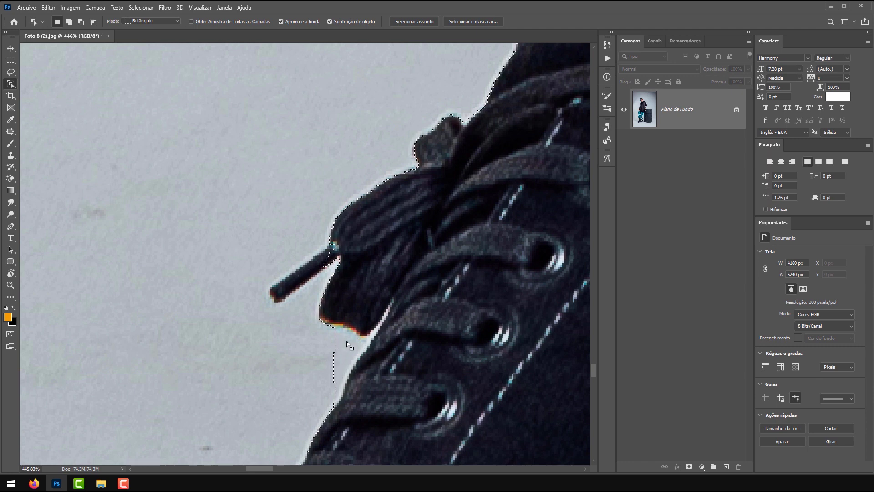
scroll(365, 221, "down", 2)
left_click_drag(330, 302, 299, 240)
scroll(314, 282, "down", 5)
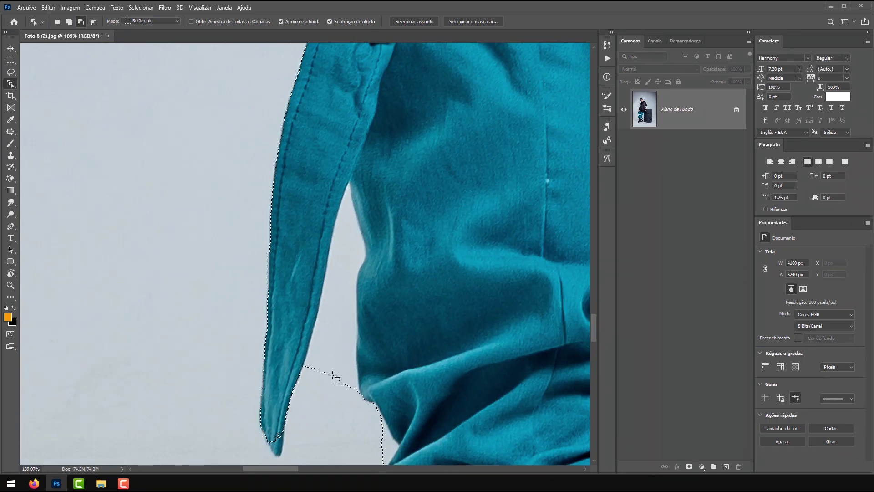
scroll(346, 304, "down", 10)
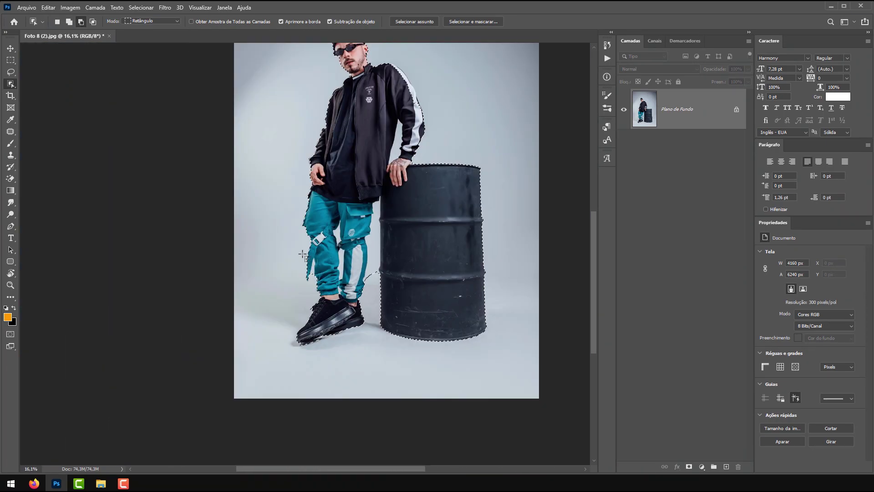
scroll(289, 242, "up", 6)
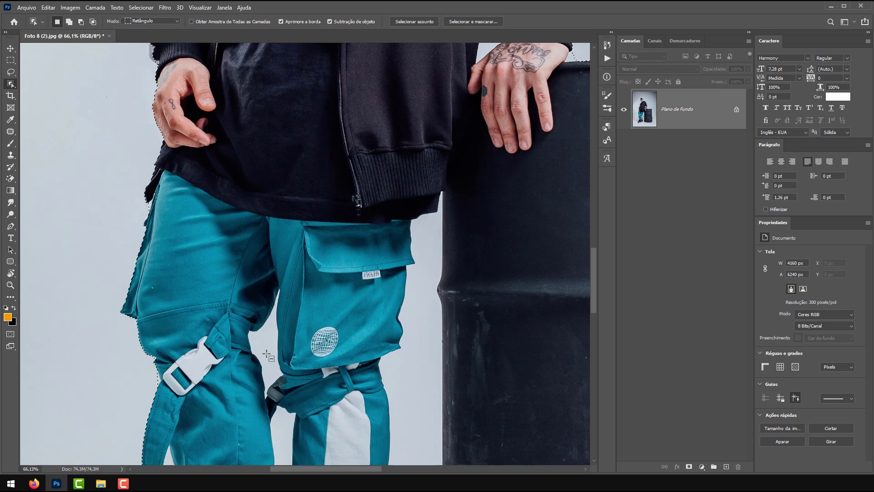
scroll(546, 226, "down", 4)
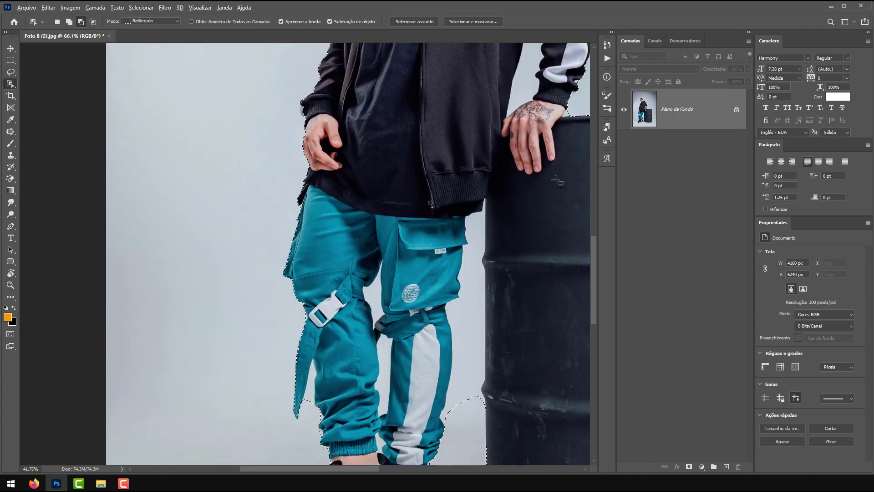
scroll(503, 225, "down", 3)
scroll(209, 263, "up", 3)
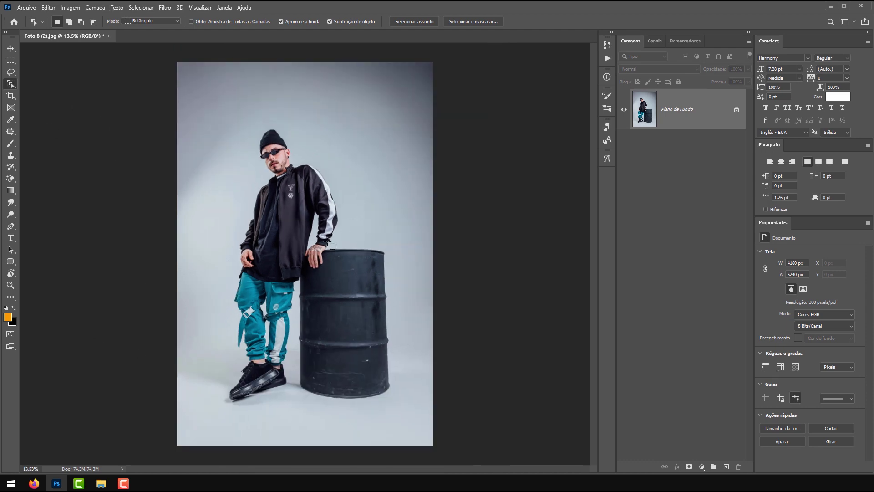
- Unlock the background layer by converting it into a regular layer with the default name Camada 0
key("ctrl+0")
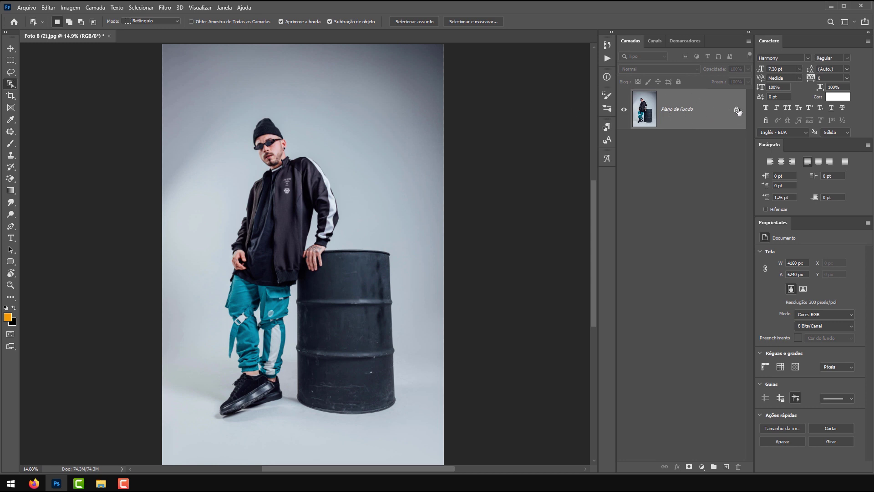
double_click(708, 115)
left_click(609, 178)
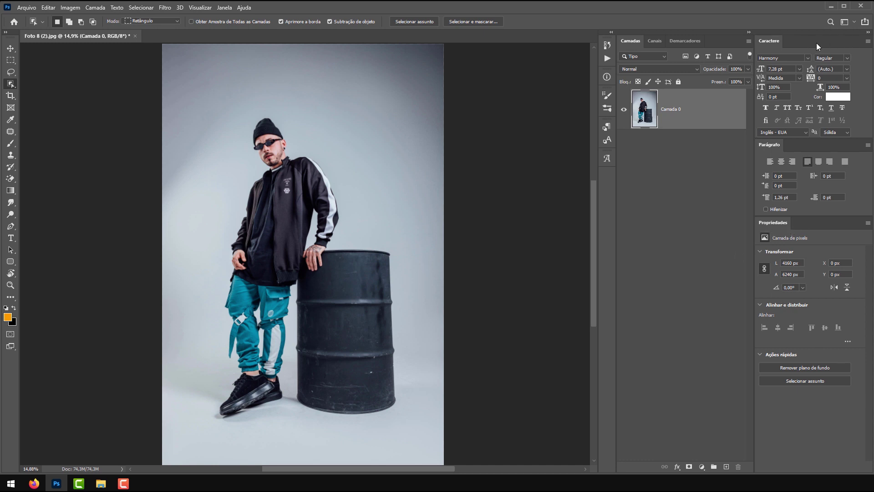
- Run the Select Subject quick action on the Camada 0 layer
left_click(219, 8)
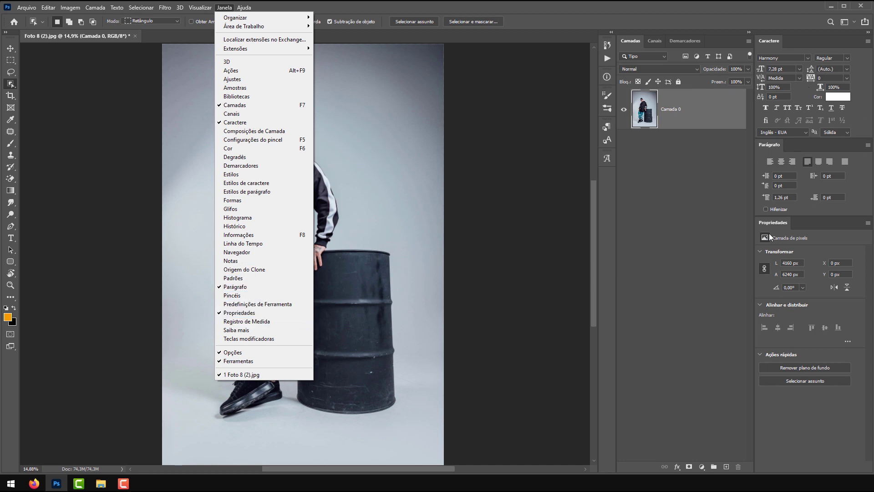
left_click(734, 279)
left_click(734, 279)
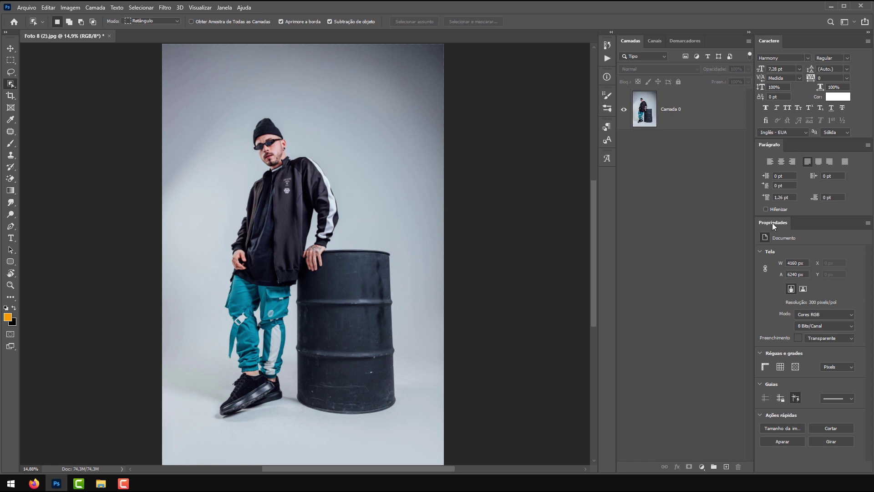
left_click(759, 251)
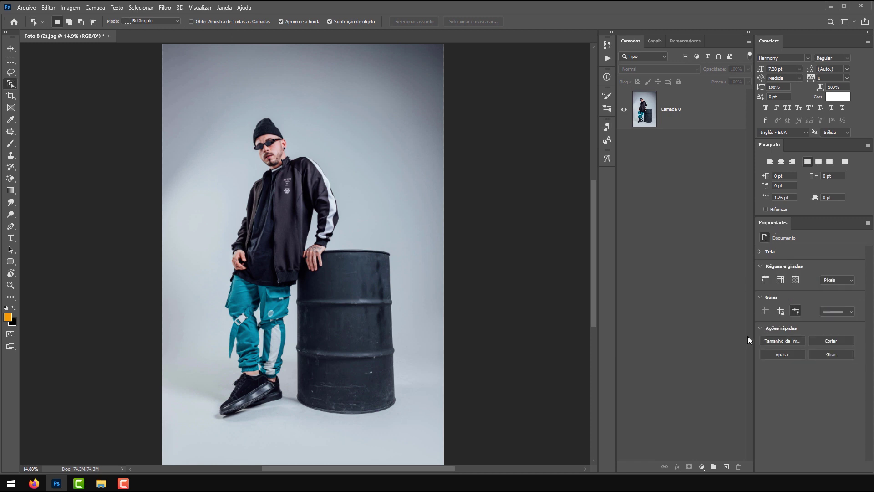
left_click(681, 115)
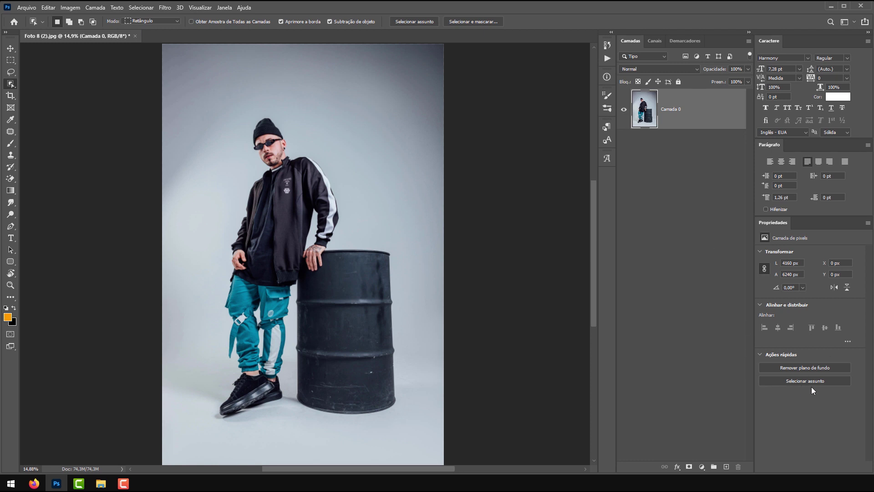
left_click(798, 380)
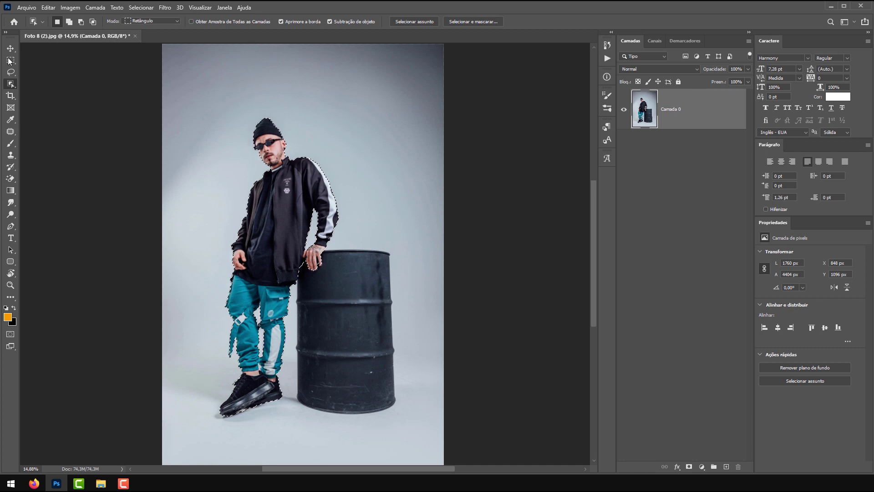
- Examine the subject selection's edges around the trouser strap, shoelaces, jacket, hand and gap between the legs
key("v")
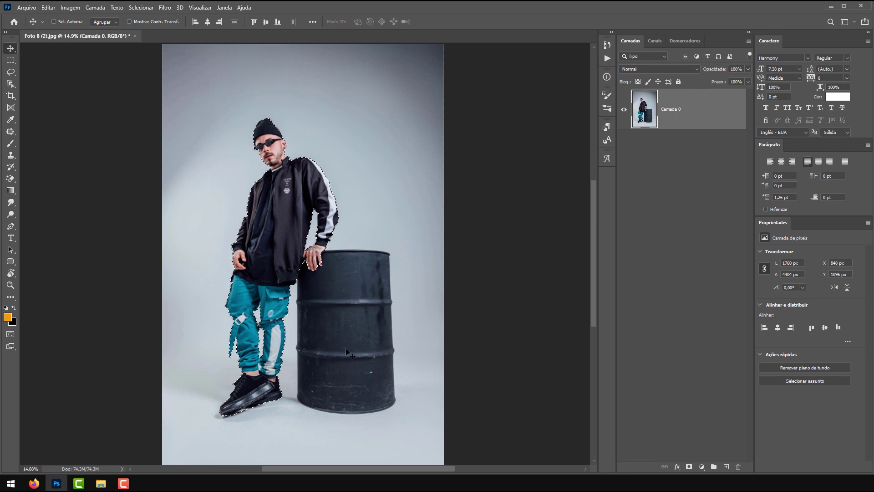
scroll(322, 274, "down", 1)
scroll(322, 273, "down", 1)
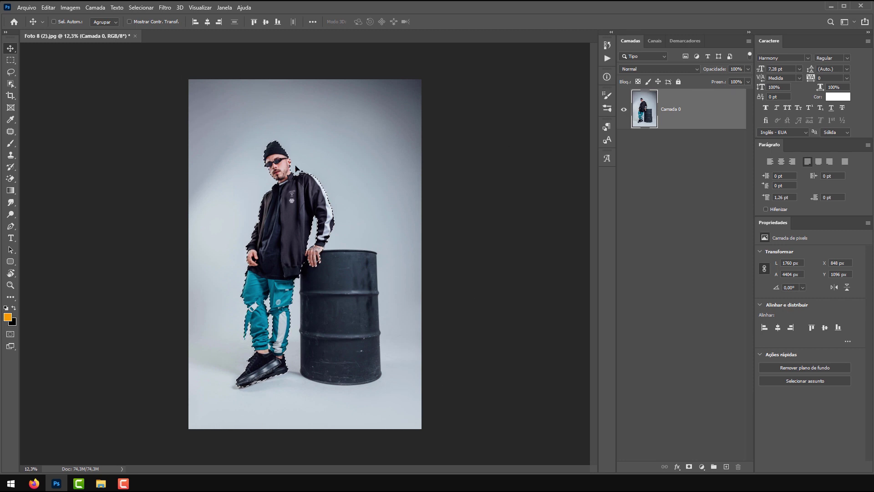
scroll(236, 342, "up", 8)
scroll(261, 335, "up", 7)
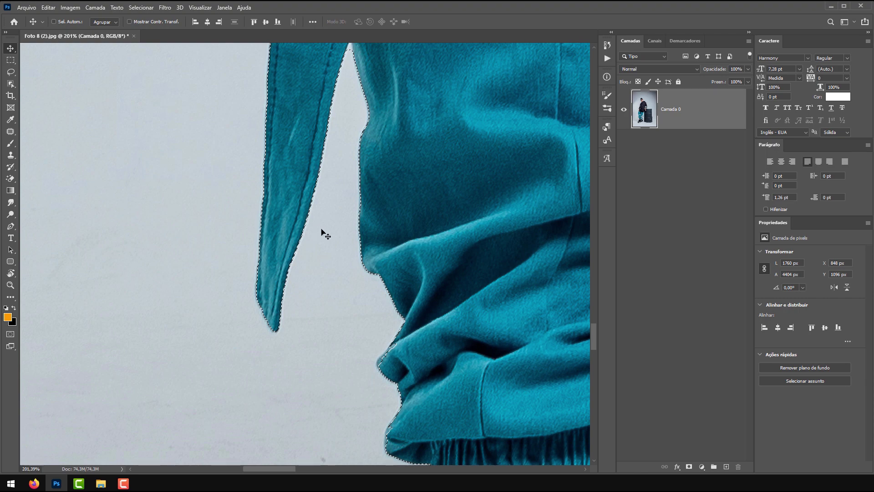
scroll(311, 139, "down", 3)
scroll(311, 139, "down", 3)
scroll(343, 204, "up", 10)
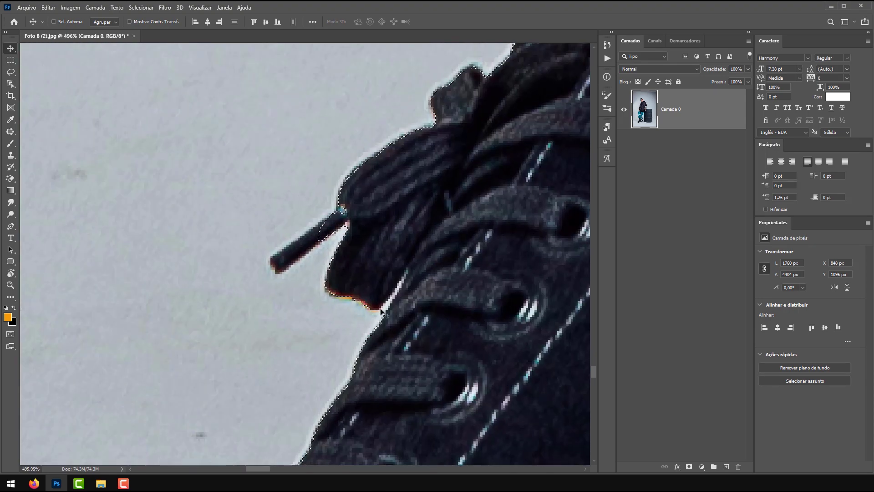
scroll(323, 246, "down", 15)
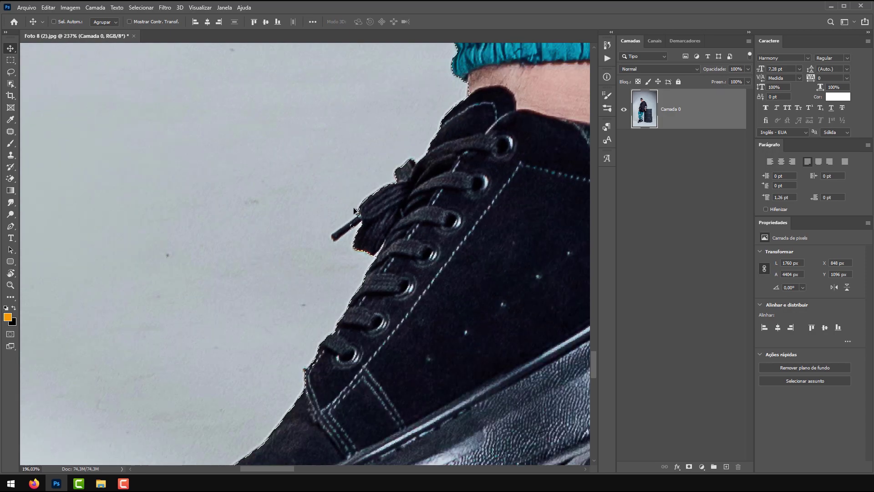
scroll(384, 195, "up", 8)
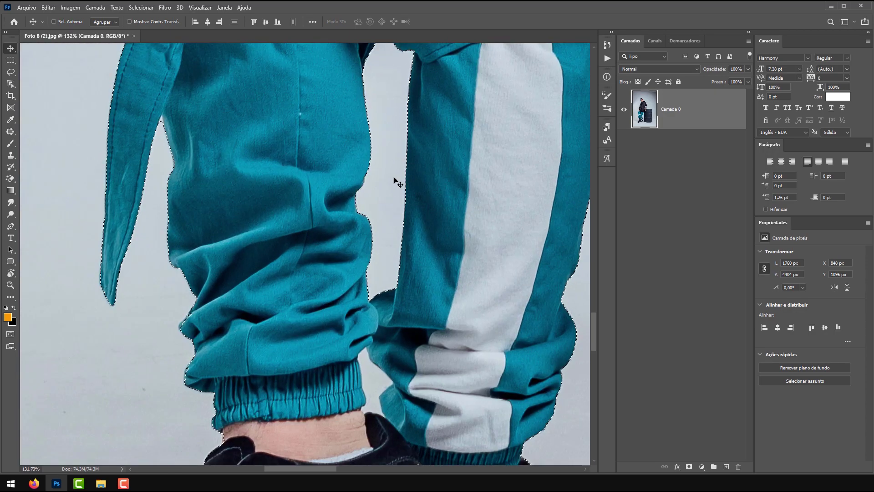
scroll(365, 238, "up", 10)
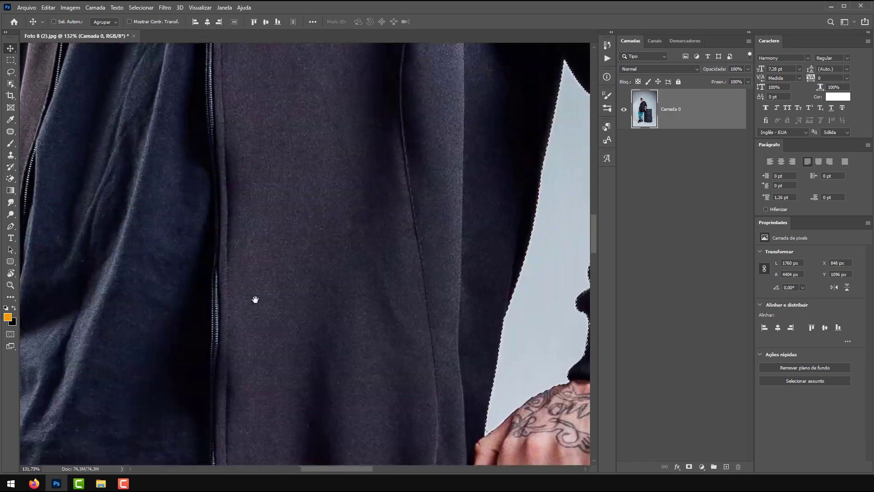
scroll(297, 150, "down", 6)
scroll(291, 414, "down", 5)
scroll(300, 396, "up", 3)
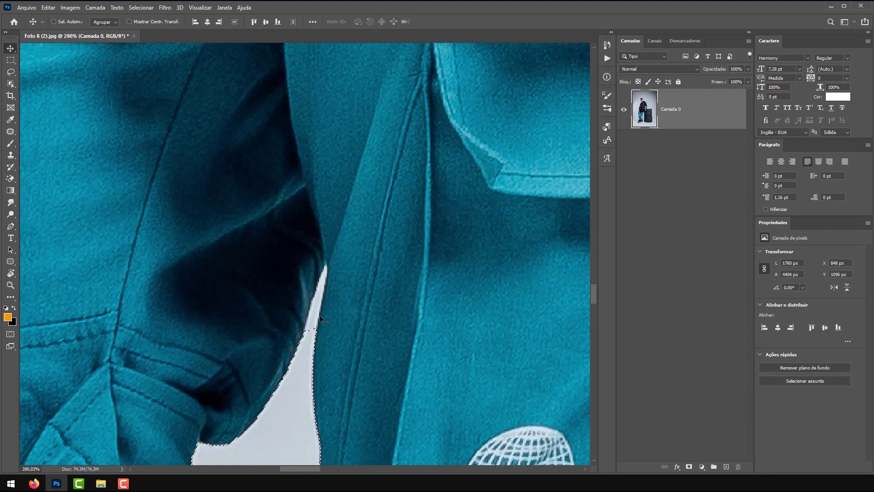
scroll(307, 318, "down", 2)
scroll(307, 318, "down", 15)
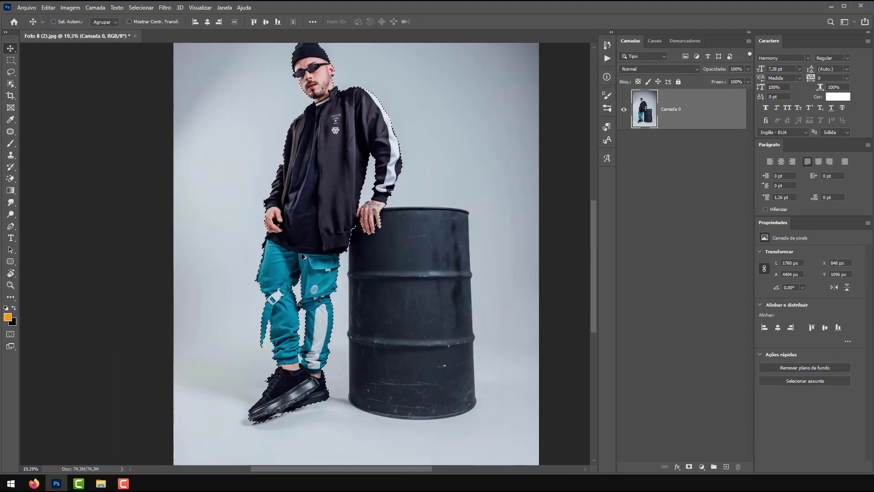
- Clear the current selection and select the man and barrel together with a rectangular Object Selection
key("ctrl+d")
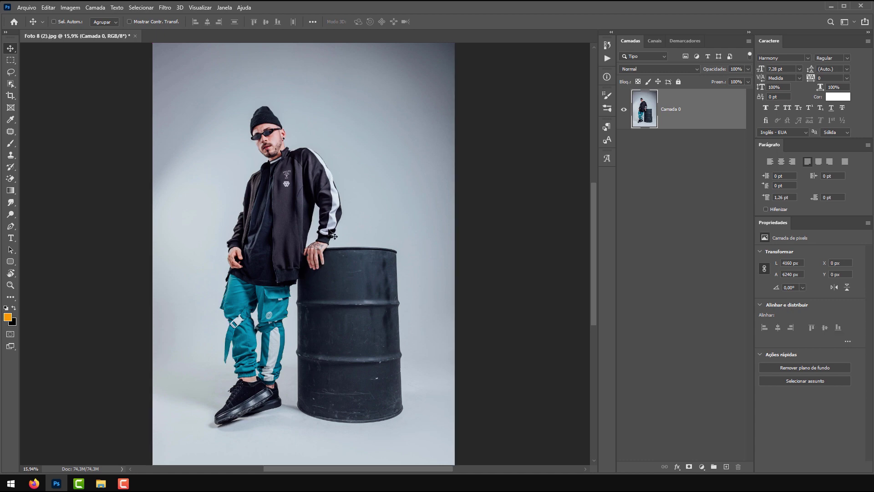
scroll(310, 264, "down", 2)
scroll(299, 267, "up", 2)
scroll(305, 242, "down", 1)
scroll(291, 237, "up", 2)
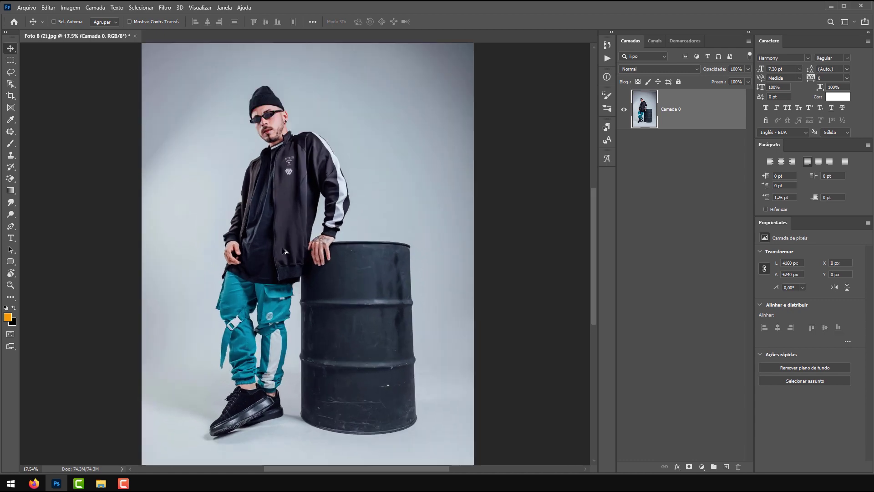
scroll(258, 253, "down", 1)
left_click(13, 88)
left_click_drag(189, 93, 407, 422)
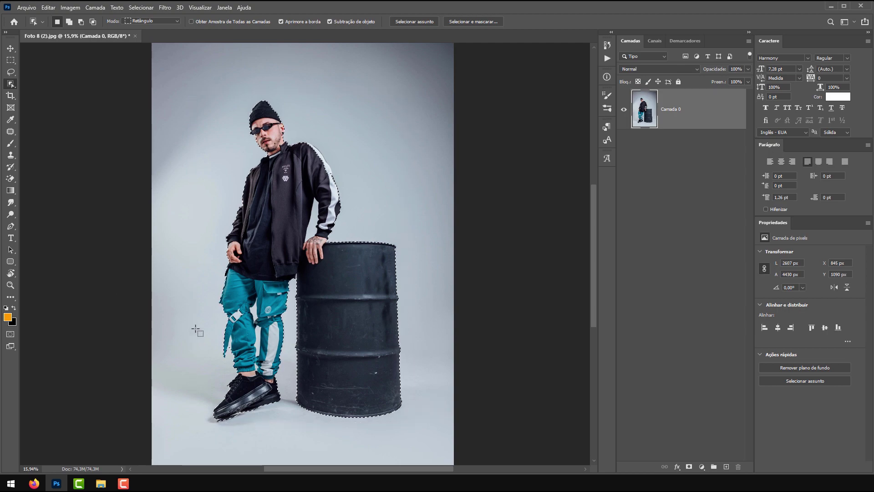
- Check the selection around the shoes and add a layer mask to Camada 0 from it
scroll(237, 392, "up", 8, "alt")
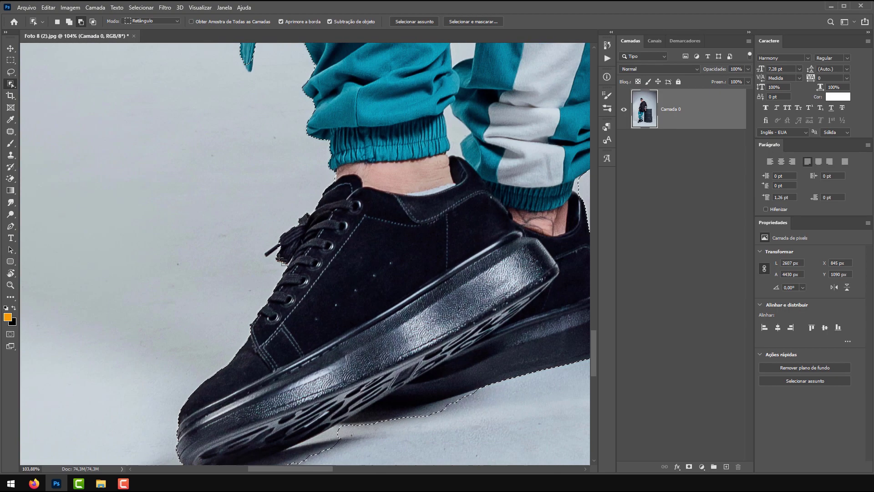
scroll(281, 259, "down", 9, "alt")
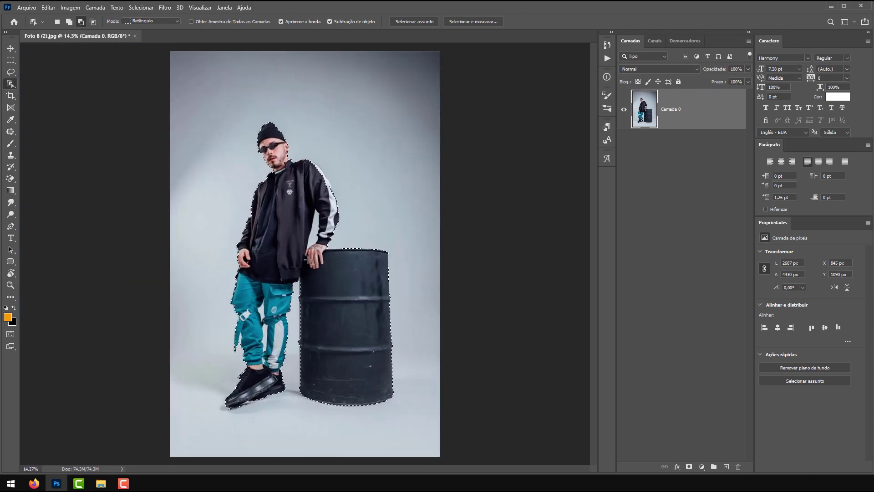
left_click(10, 48)
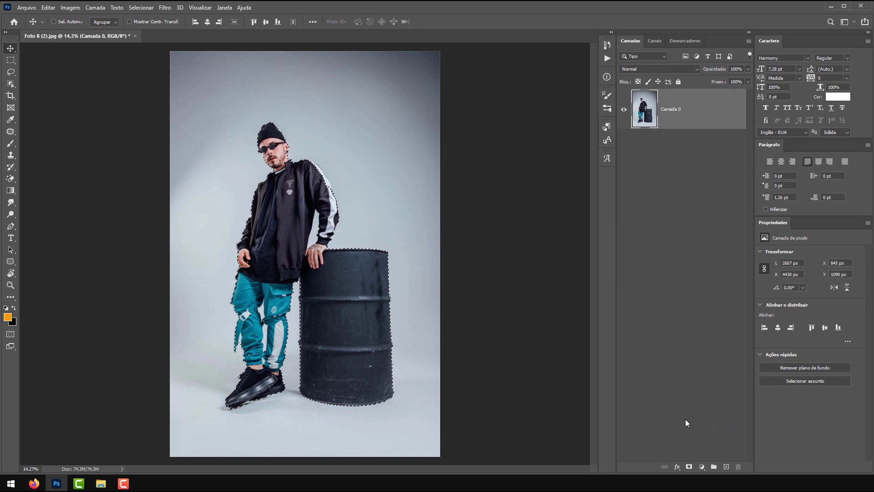
left_click(689, 467)
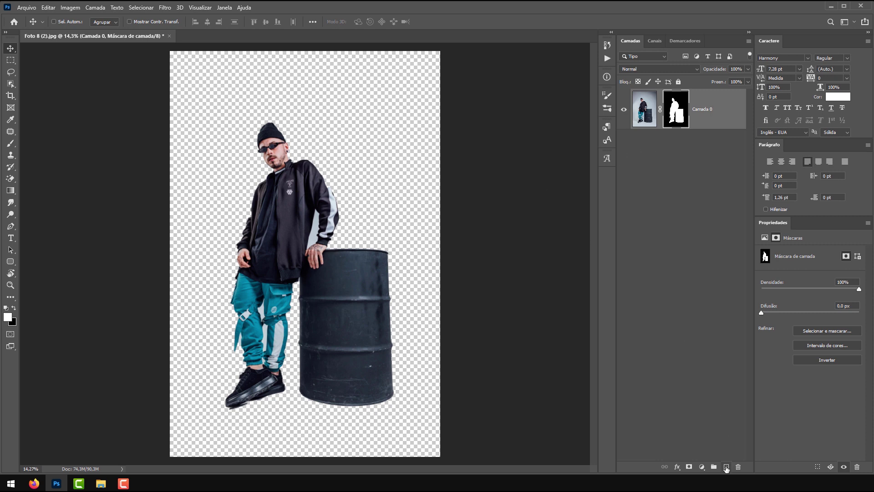
- Add a new layer beneath Camada 0 and set the foreground colour to magenta ff00d8
left_click(726, 467)
left_click_drag(665, 110, 670, 186)
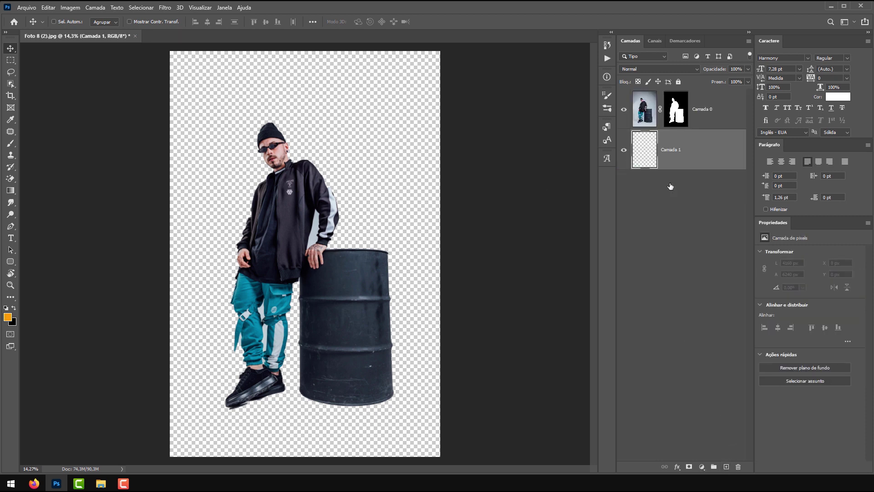
left_click(7, 318)
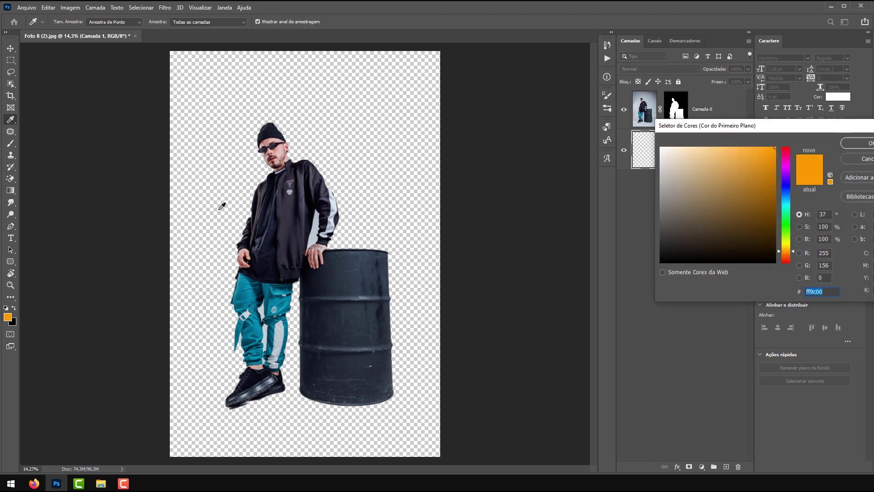
left_click(786, 158)
left_click_drag(783, 164, 782, 163)
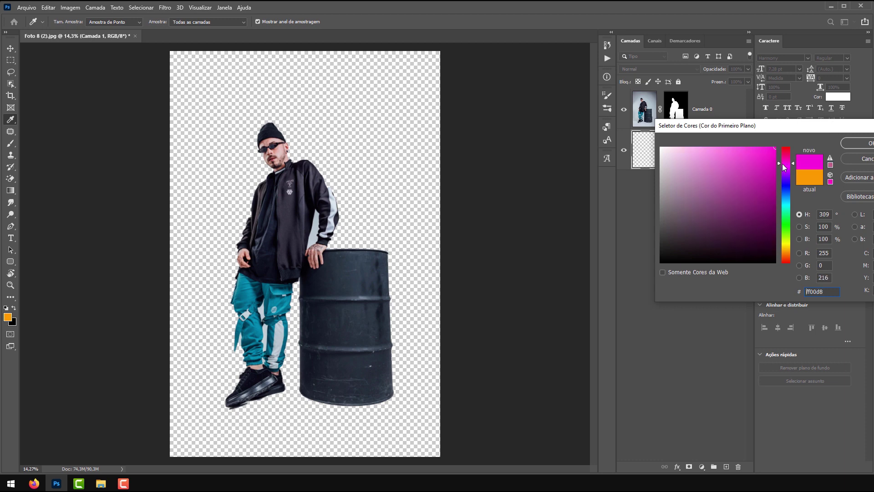
left_click(859, 143)
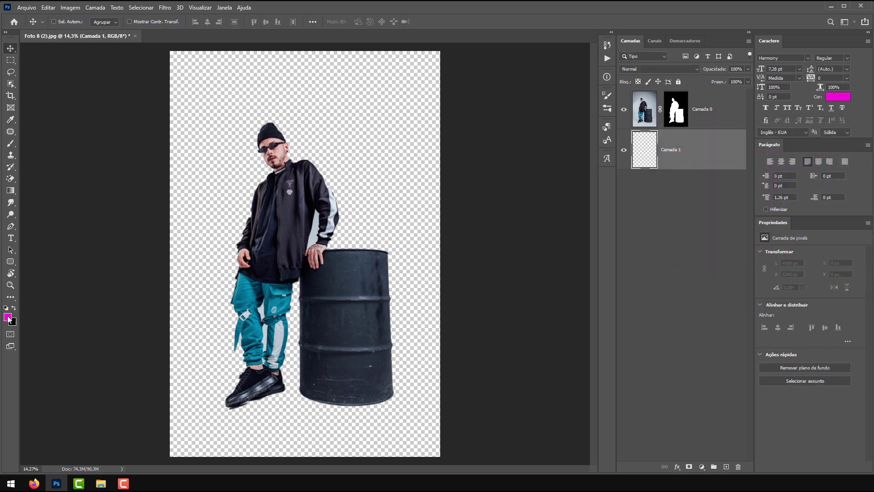
- Swap the foreground and background colours and fill Camada 1 with the magenta background colour
key("x")
key("x")
key("x")
key("x")
key("x")
key("x")
key("x")
key("x")
key("x")
key("x")
key("x")
key("ctrl+BackSpace")
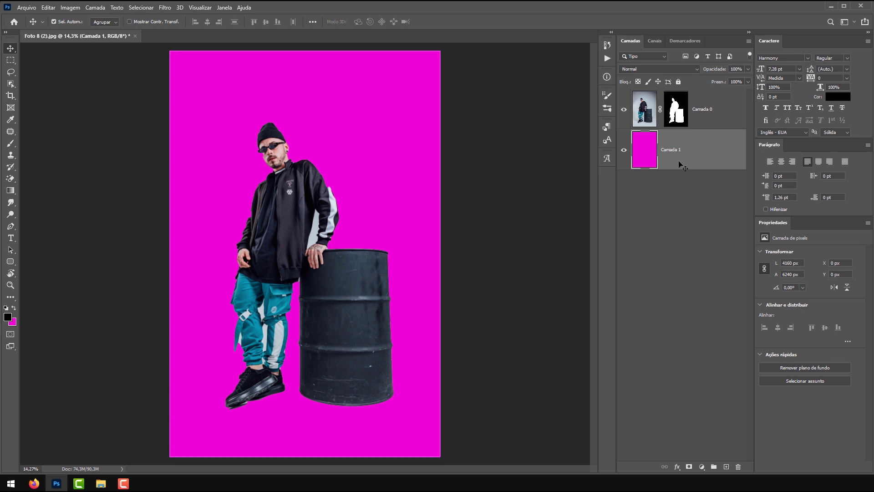
- Examine the cutout around the legs, jacket and hand for leftover background, comparing Camada 0's image and mask targets
left_click(640, 110)
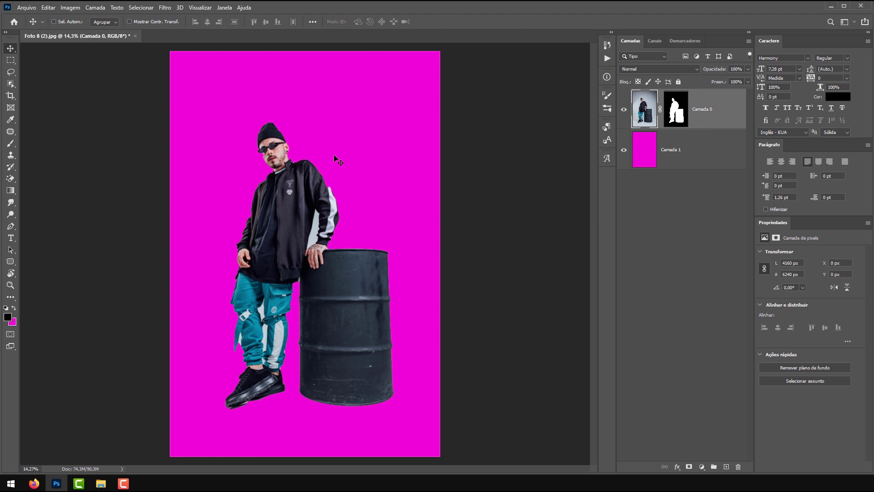
scroll(258, 322, "up", 5)
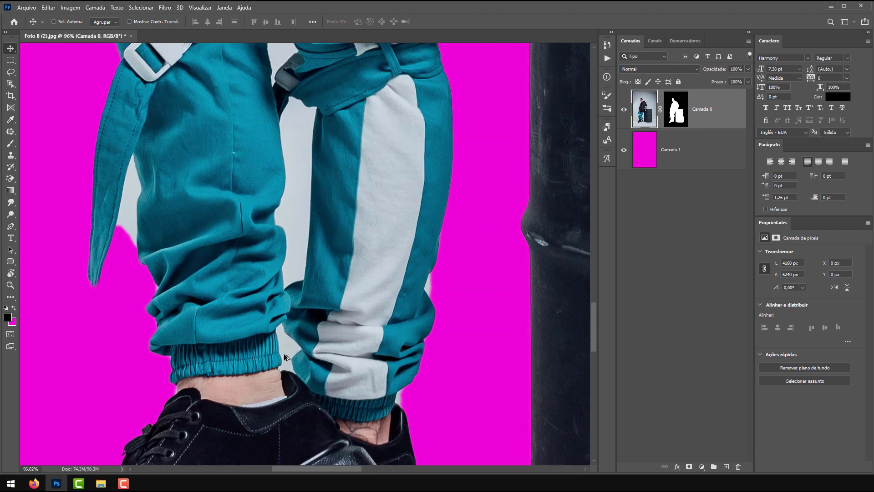
scroll(342, 251, "down", 5)
scroll(408, 119, "up", 4)
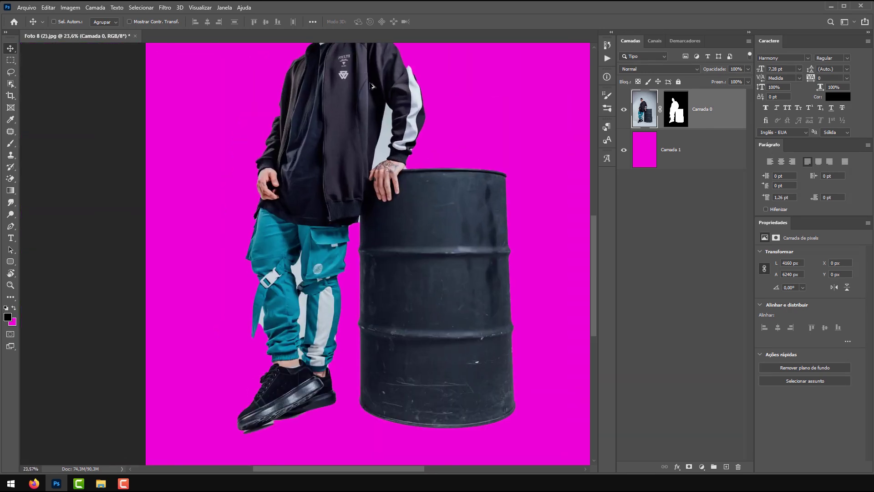
left_click(678, 108)
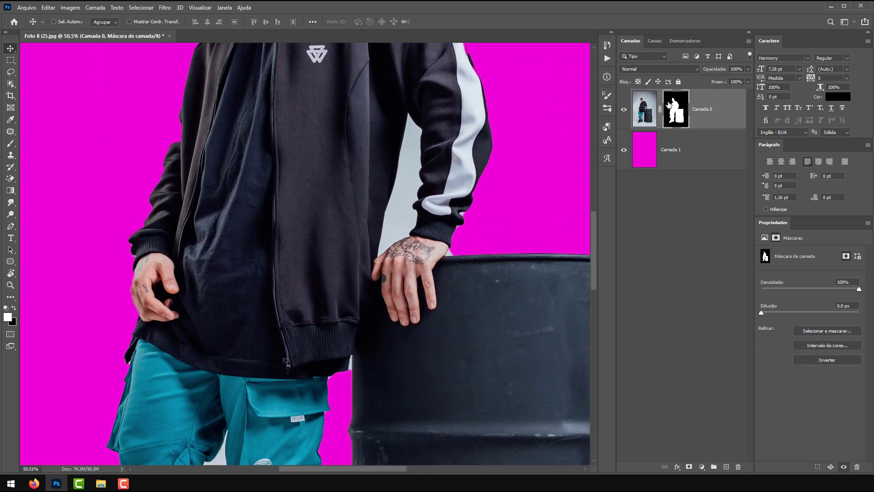
left_click(650, 113)
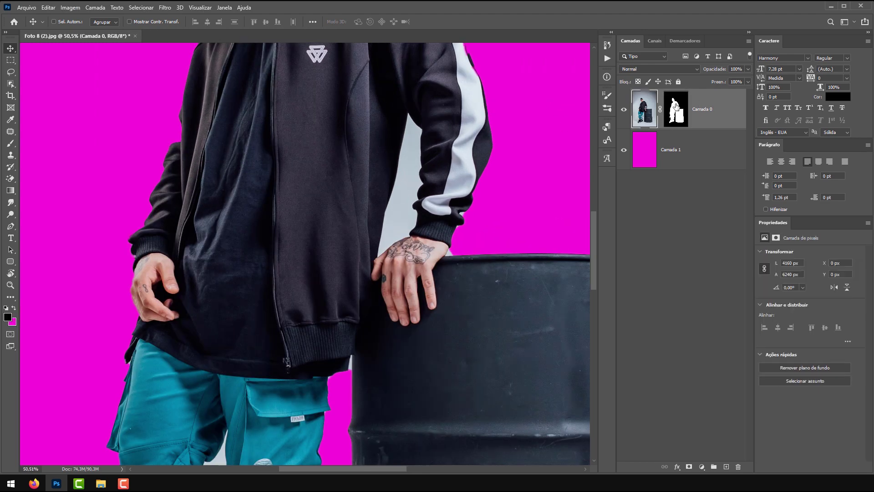
left_click(676, 108)
left_click(633, 113)
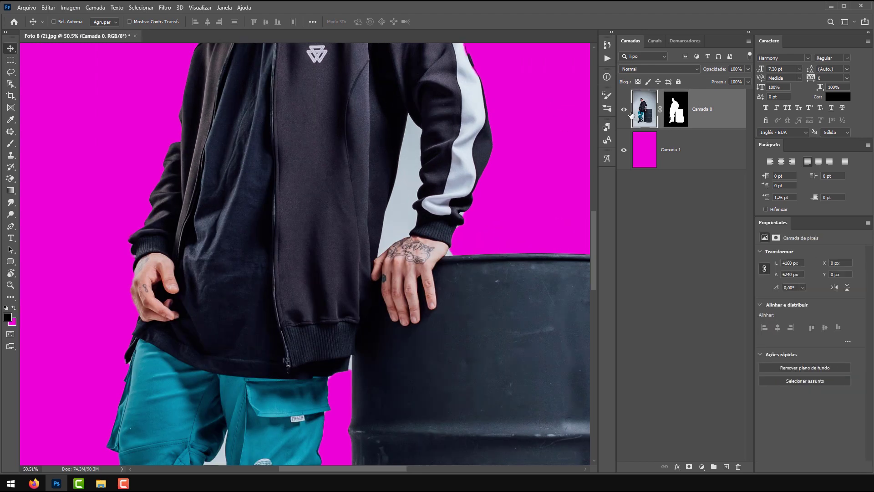
- Target Camada 0's layer mask and set up the Brush tool with a 589 px diameter and 100% hardness
left_click(681, 116)
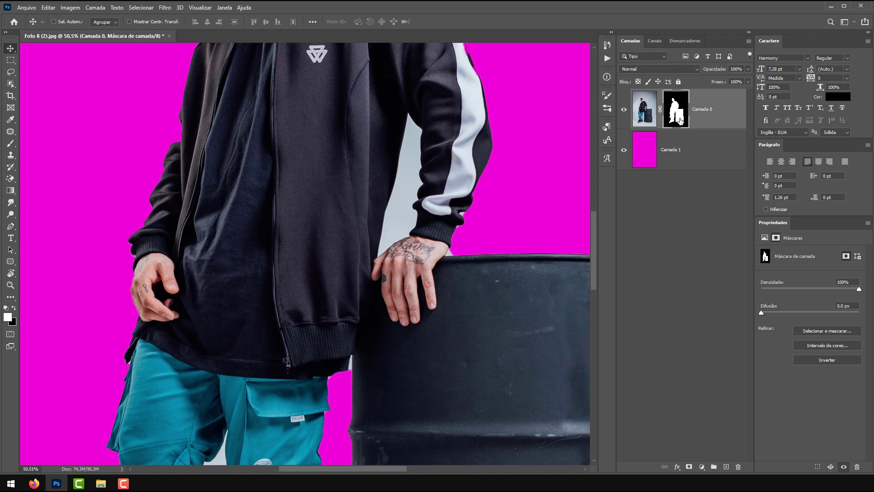
scroll(413, 209, "up", 2)
scroll(385, 227, "down", 4)
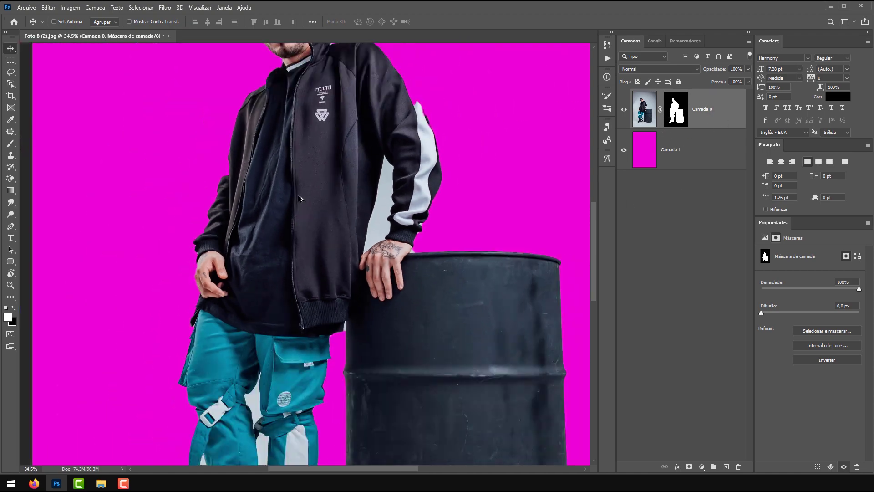
left_click(11, 143)
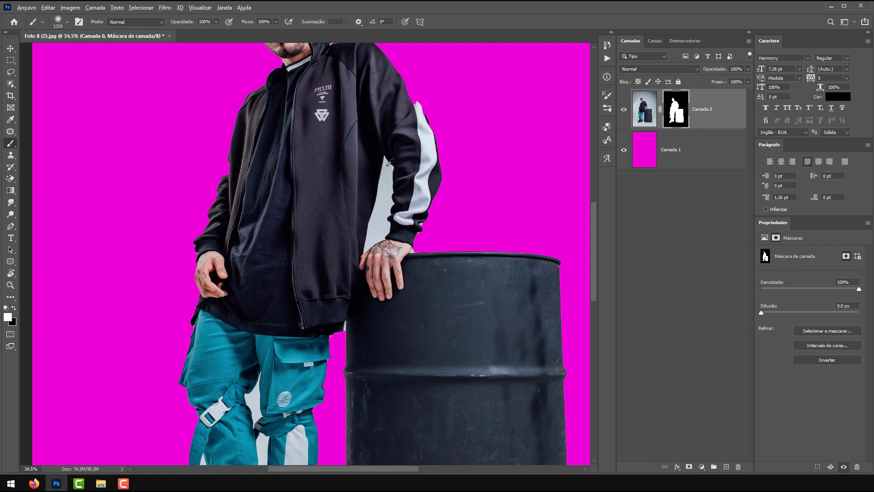
left_click_drag(435, 161, 365, 163)
scroll(337, 217, "up", 3)
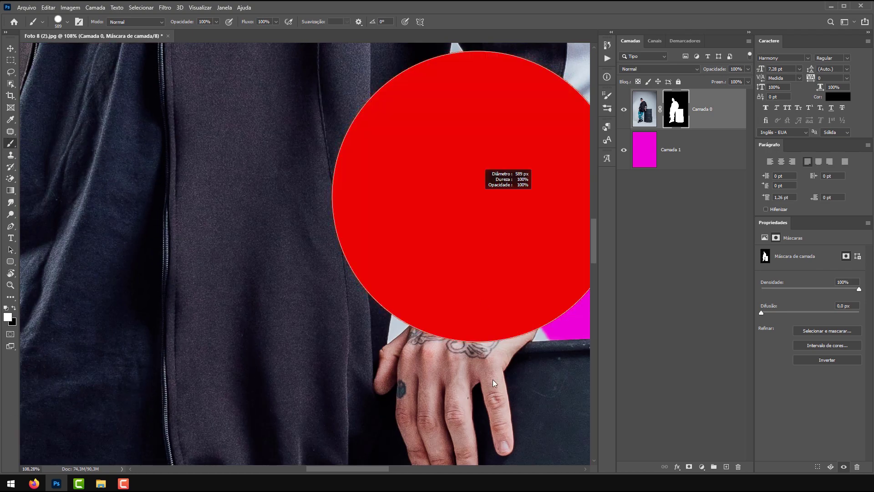
scroll(355, 176, "down", 2)
scroll(356, 176, "down", 2)
- Try revealing the studio background above the barrel with white brush marks on the mask, and undo them
left_click(469, 157)
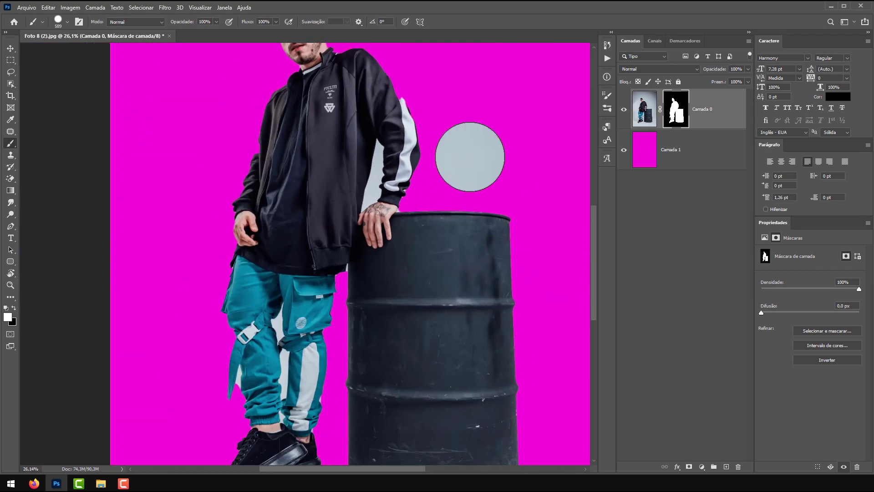
left_click(489, 207)
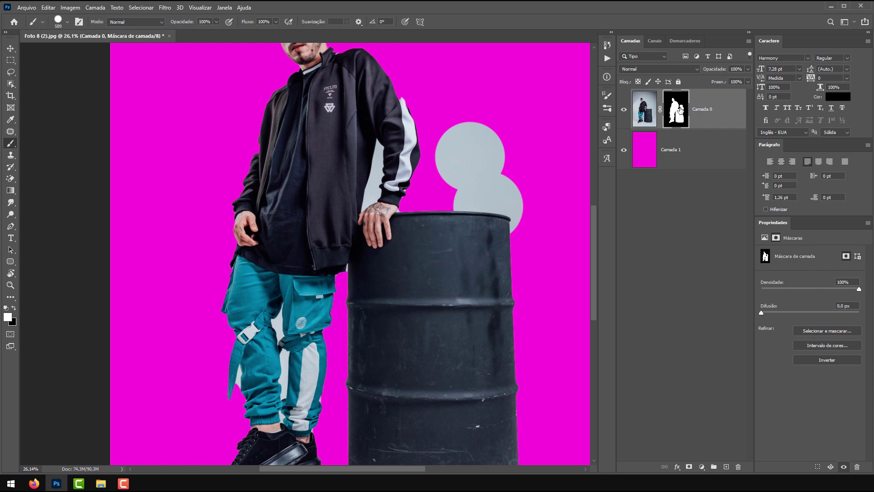
mouse_move(537, 107)
left_mouse_down()
mouse_move(550, 108)
mouse_move(512, 128)
mouse_move(515, 137)
left_mouse_up()
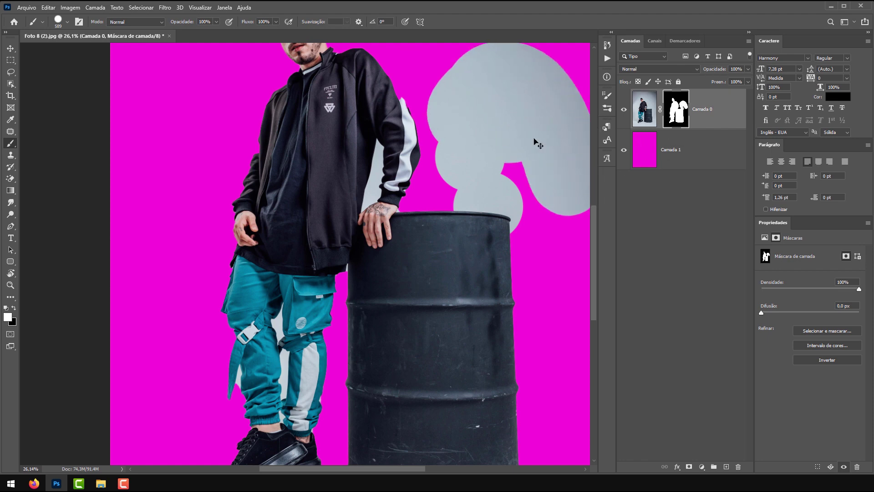
key("ctrl+z")
key("ctrl+z")
key("ctrl+z")
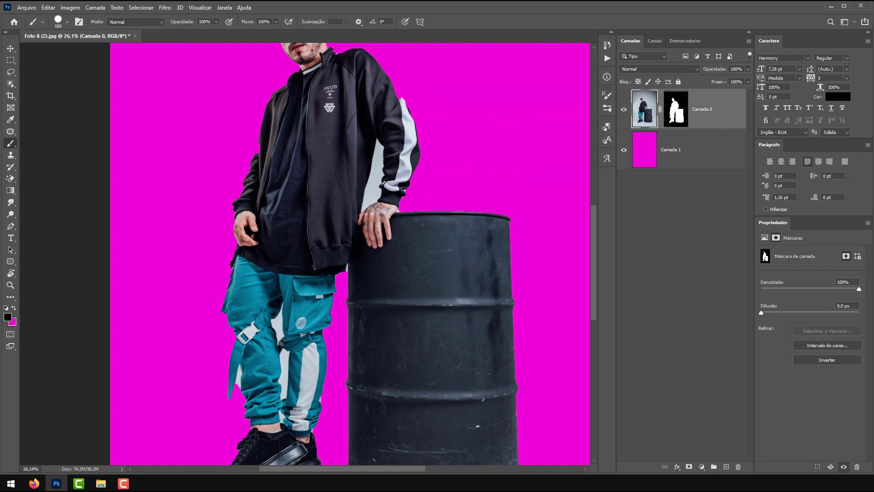
- Enlarge the brush to 1147 px, try painting black on Camada 0's image over the man and barrel, and undo it
scroll(384, 181, "up", 3)
scroll(370, 172, "down", 6)
right_click(356, 174, "alt")
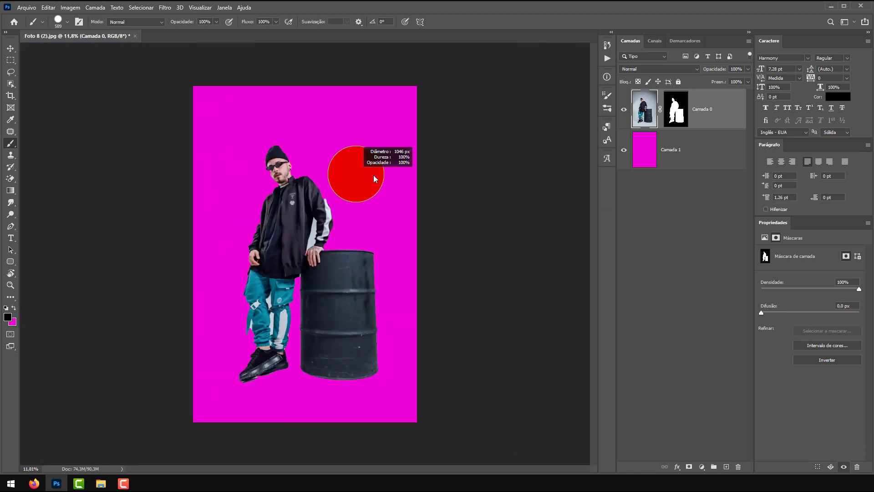
mouse_move(371, 147)
left_mouse_down()
mouse_move(385, 131)
mouse_move(304, 161)
left_mouse_up()
key("ctrl+z")
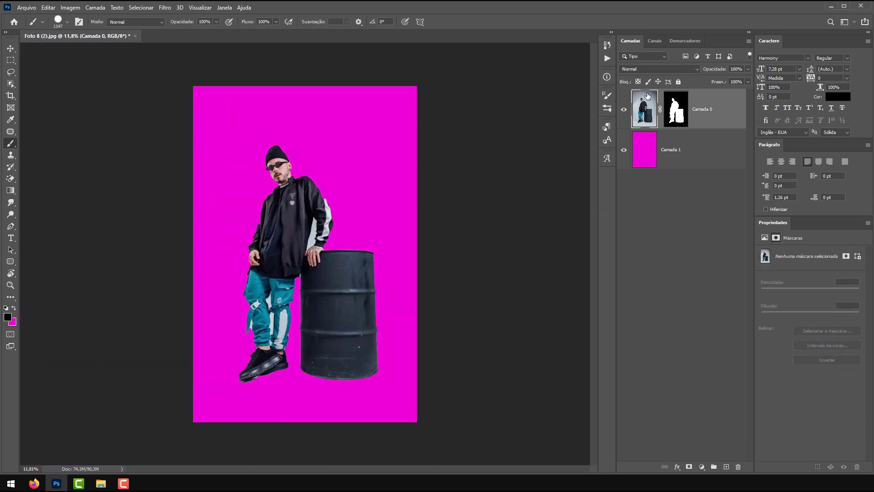
left_click(636, 109)
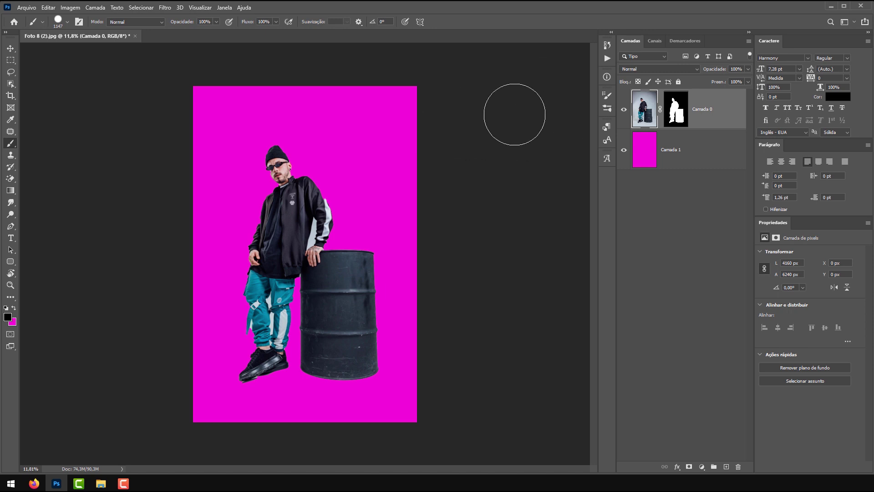
mouse_move(246, 160)
left_mouse_down()
mouse_move(344, 169)
mouse_move(304, 224)
mouse_move(223, 209)
mouse_move(363, 195)
mouse_move(362, 239)
mouse_move(380, 291)
left_mouse_up()
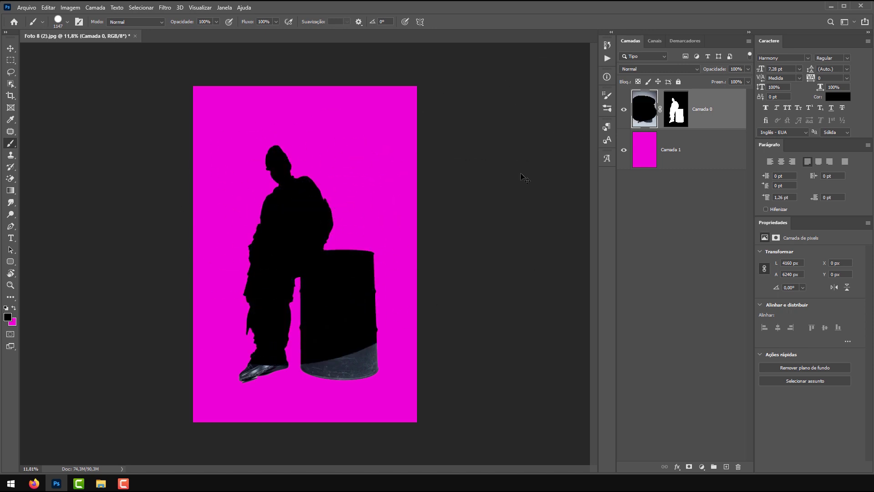
key("ctrl+z")
- Try painting Camada 0's mask white across the whole picture to restore the background, and undo it
left_click(675, 110)
key("d")
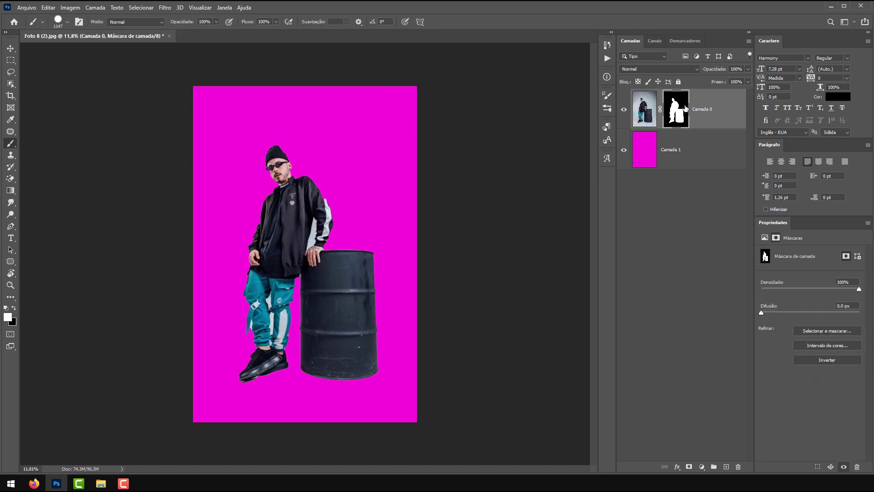
mouse_move(246, 150)
left_mouse_down()
mouse_move(361, 132)
mouse_move(311, 108)
mouse_move(264, 111)
mouse_move(474, 201)
mouse_move(281, 289)
mouse_move(172, 361)
mouse_move(312, 401)
mouse_move(453, 400)
left_mouse_up()
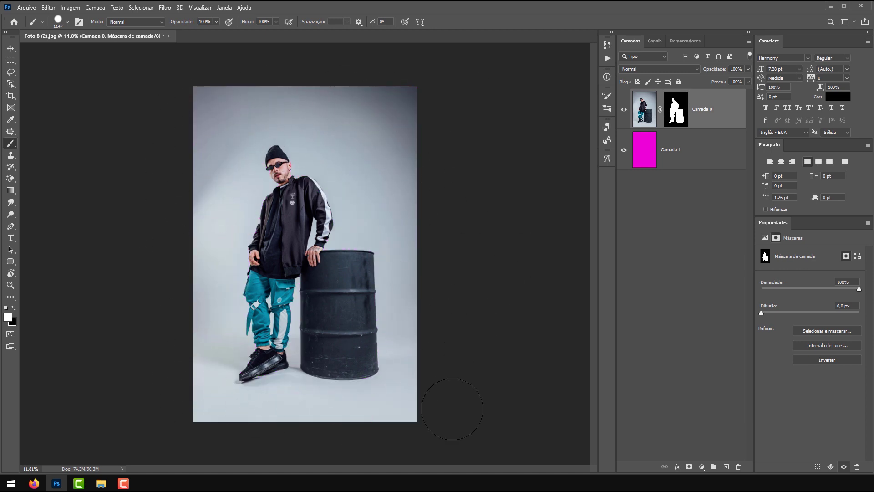
key("ctrl+z")
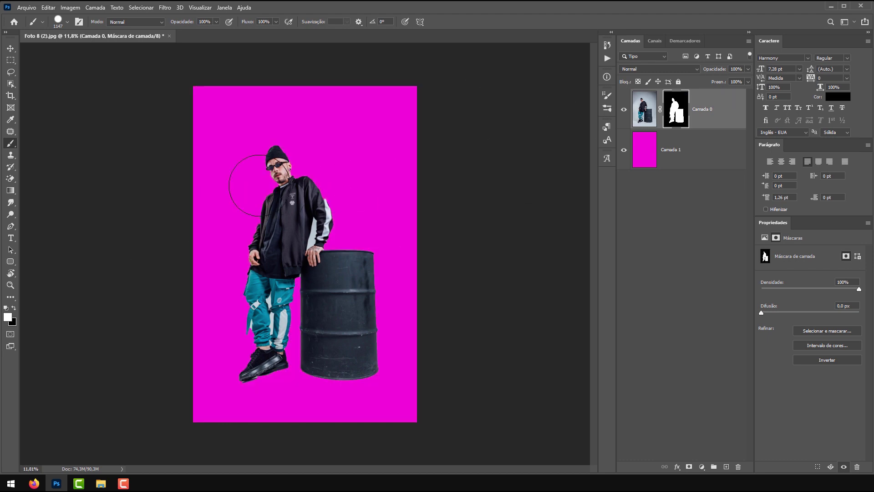
- Reduce the brush to 61 px and make black the foreground colour for painting on the mask
scroll(229, 268, "up", 3)
scroll(260, 263, "down", 3)
scroll(287, 217, "up", 5)
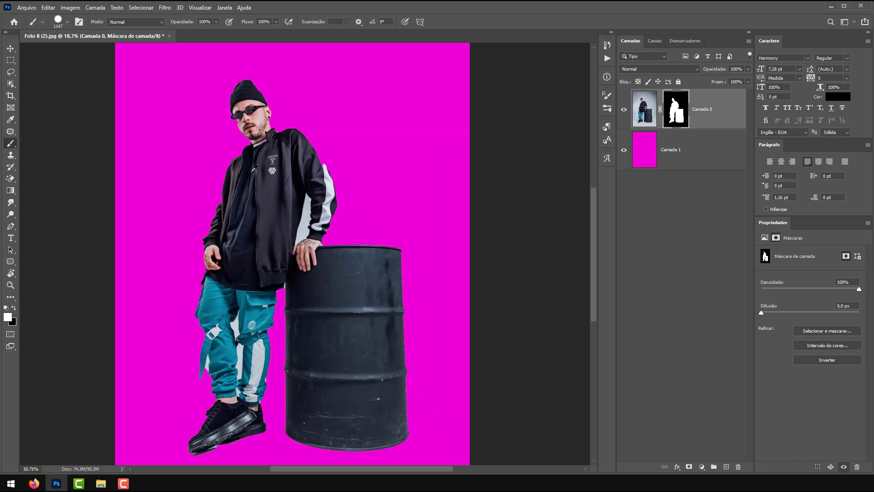
scroll(302, 219, "up", 3)
left_click_drag(356, 206, 169, 202)
key("x")
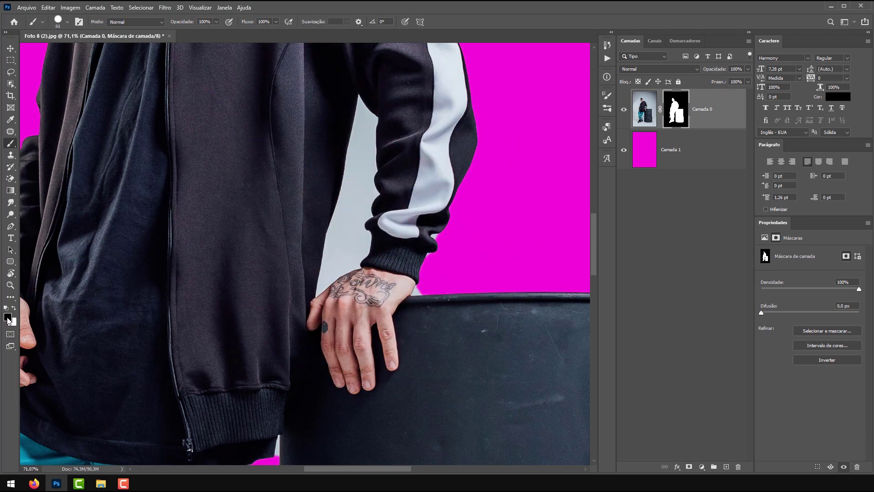
- Try hiding the background between the jacket and the arm with black paint on the mask, and undo it
scroll(345, 217, "up", 4)
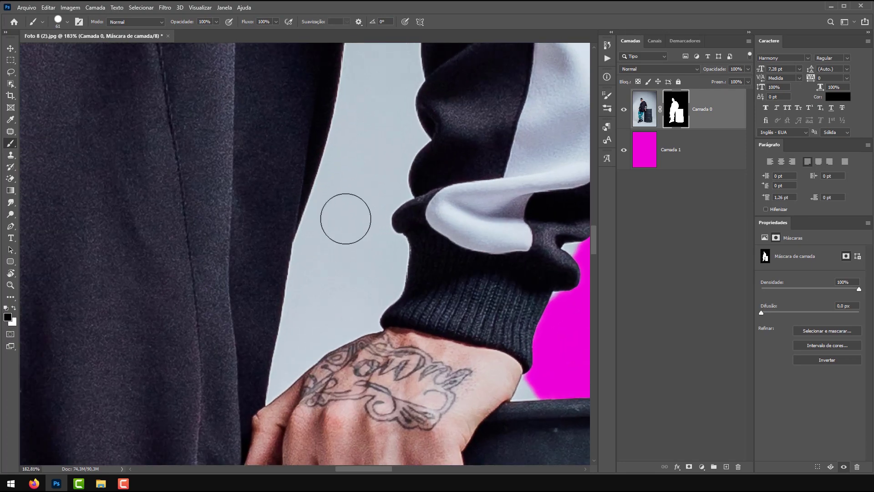
mouse_move(344, 216)
left_mouse_down()
mouse_move(343, 241)
mouse_move(305, 272)
mouse_move(319, 262)
mouse_move(310, 302)
mouse_move(293, 285)
mouse_move(300, 262)
mouse_move(392, 212)
left_mouse_up()
scroll(392, 212, "down", 8)
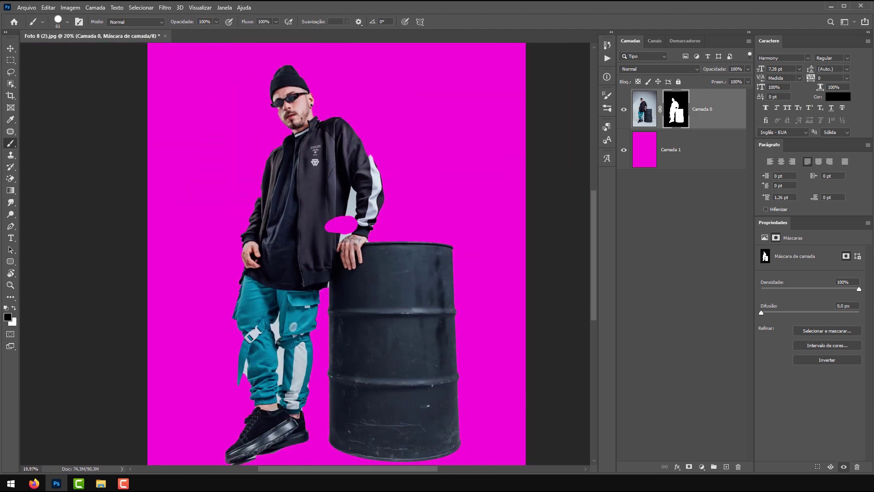
key("ctrl+z")
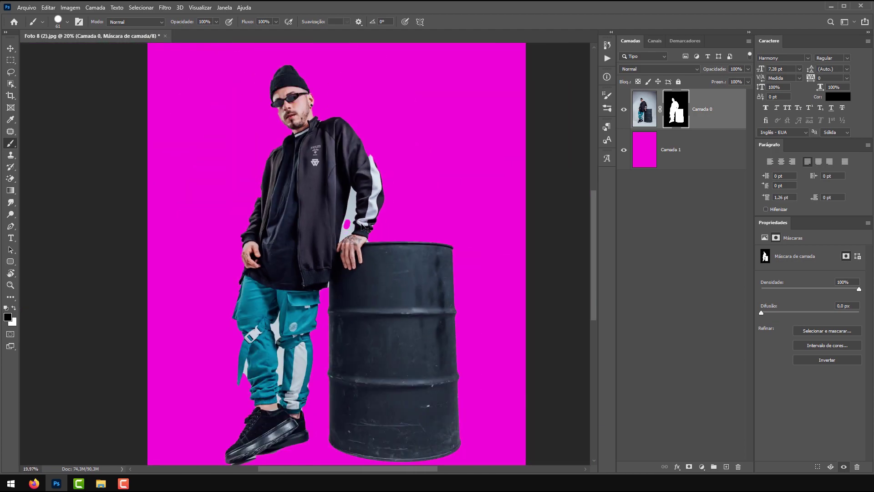
key("ctrl+2")
- Target Camada 0's mask and reduce the brush to 30 px for the gap between the jacket and the sleeve
scroll(348, 198, "up", 8)
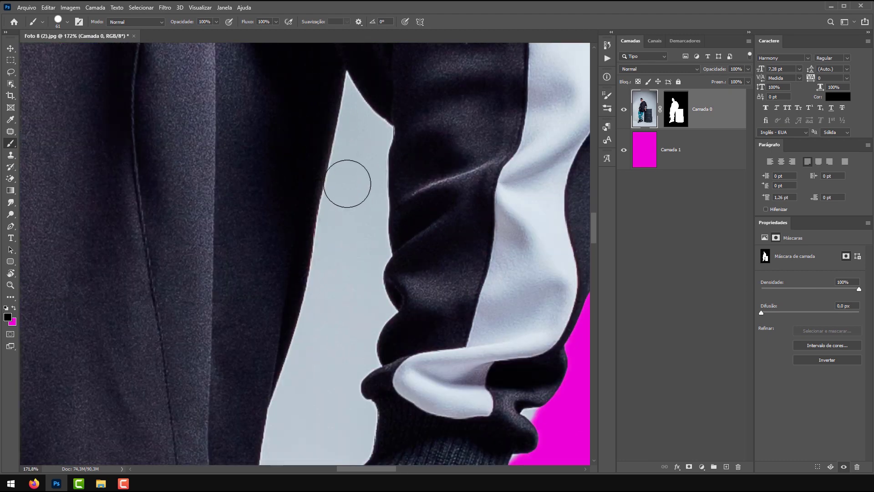
left_click(677, 109)
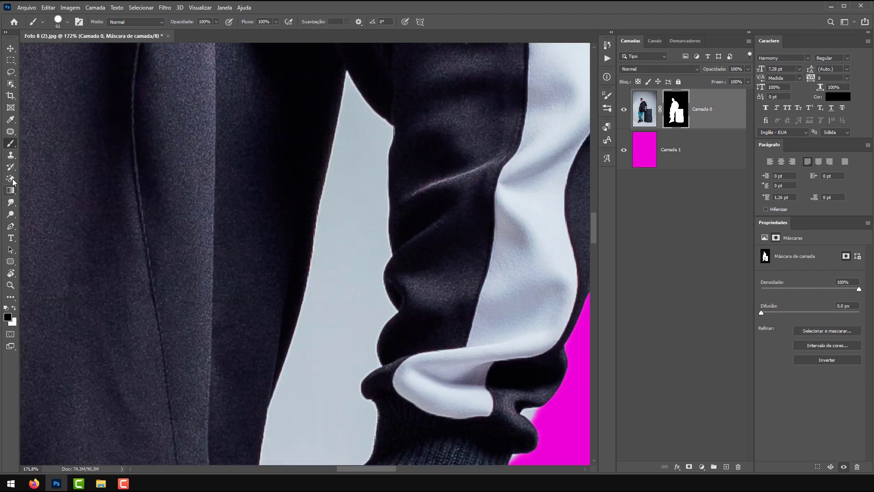
right_click(336, 248, "alt")
- Try painting black on the mask in a straight line and a freehand stroke beside the jacket's edge, and undo both
left_click(323, 252)
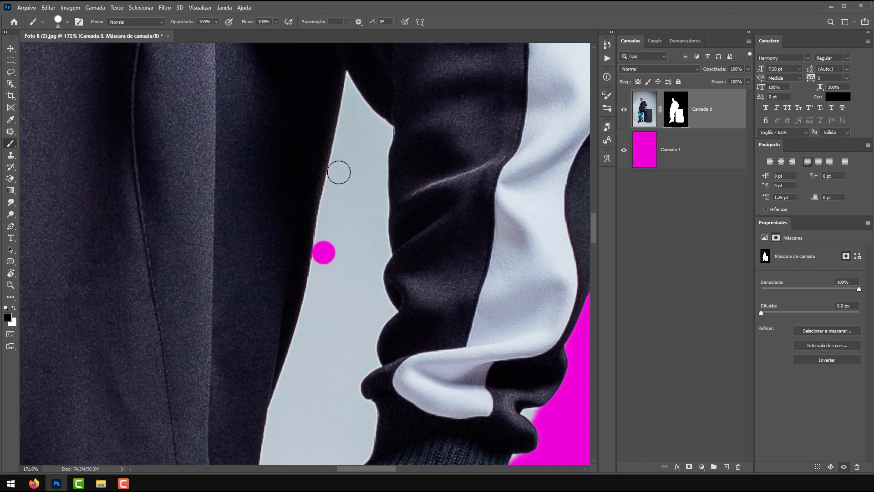
left_click(283, 416, "shift")
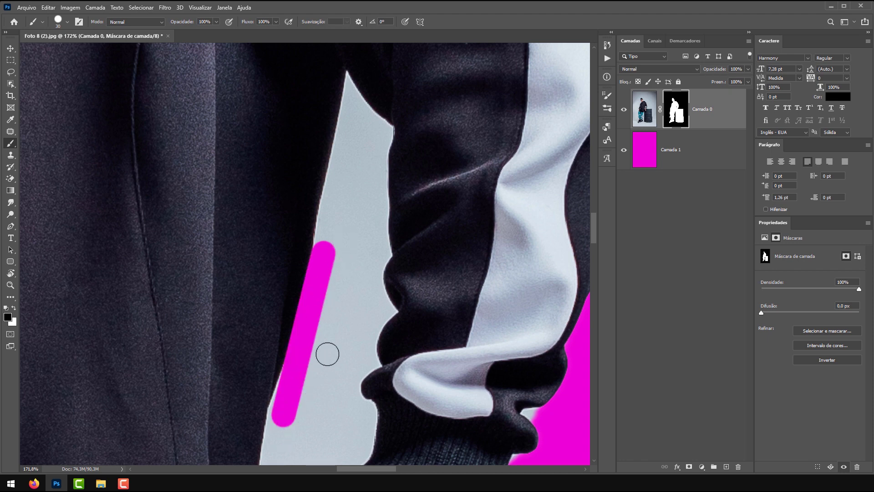
key("ctrl+z")
mouse_move(300, 386)
left_mouse_down()
mouse_move(348, 247)
mouse_move(345, 194)
left_mouse_up()
key("ctrl+z")
key("ctrl+z")
key("ctrl+z")
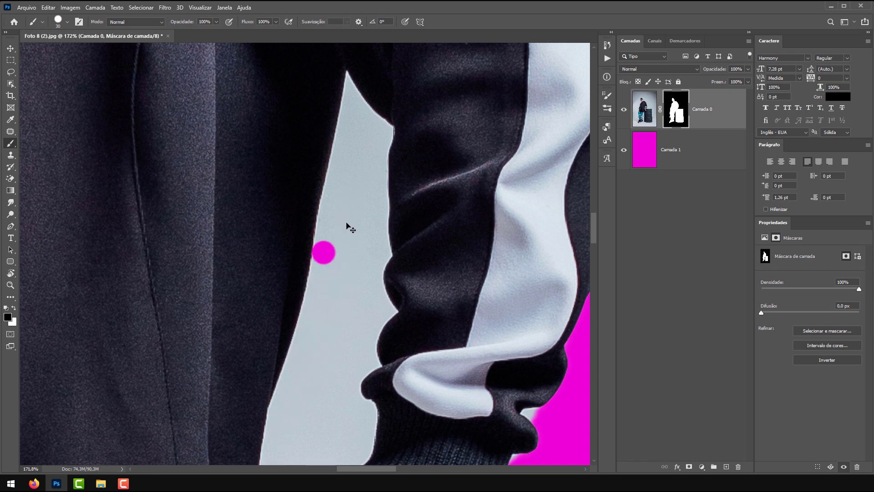
- Try painting a black dab on Camada 0's image beside the jacket, undo it and target the mask again
left_click(322, 251)
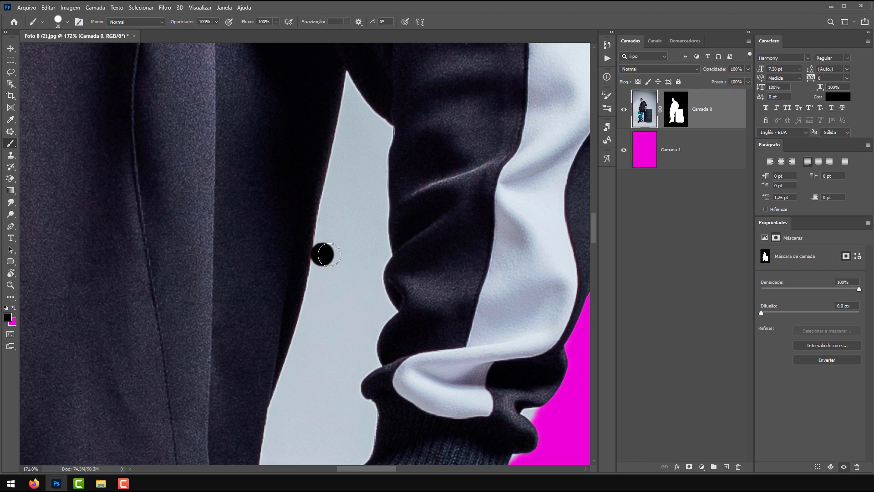
key("ctrl+z")
key("ctrl+backslash")
- Hide the background along the jacket's edge with connected straight black strokes on the mask, up towards the armpit
left_click(321, 266)
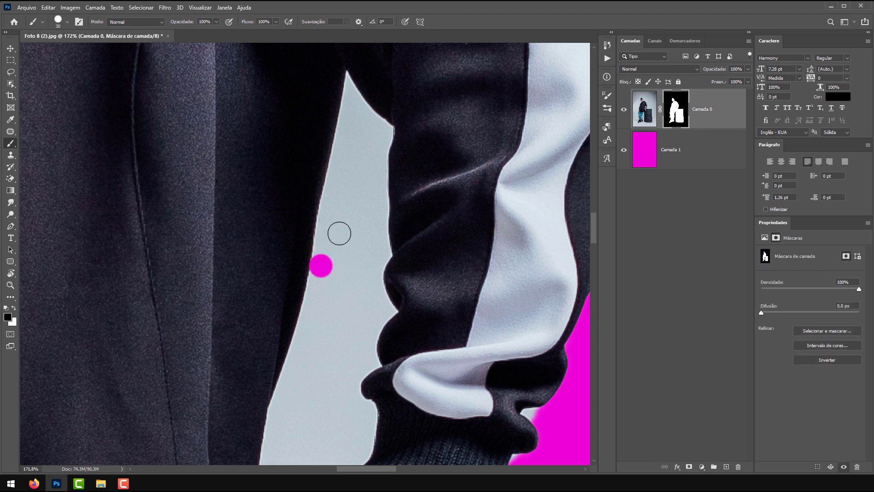
left_click(332, 201, "shift")
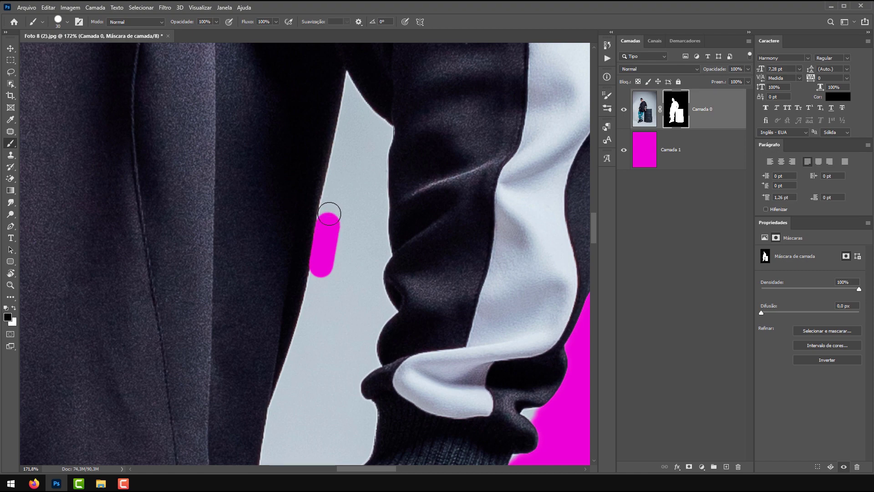
left_click(337, 168, "shift")
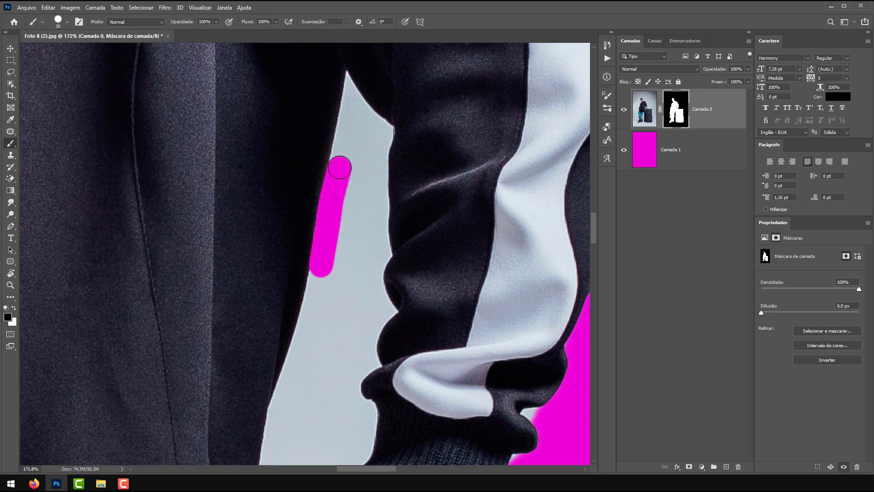
left_click(347, 130, "shift")
left_click(353, 101, "shift")
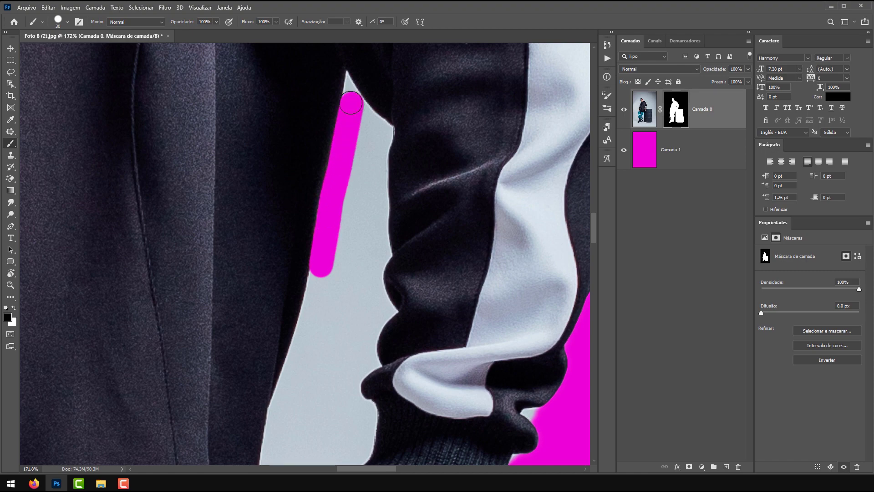
- Reduce the brush and paint black on the mask over the narrow background tip under the armpit
scroll(351, 95, "up", 6)
left_click_drag(377, 151, 337, 143)
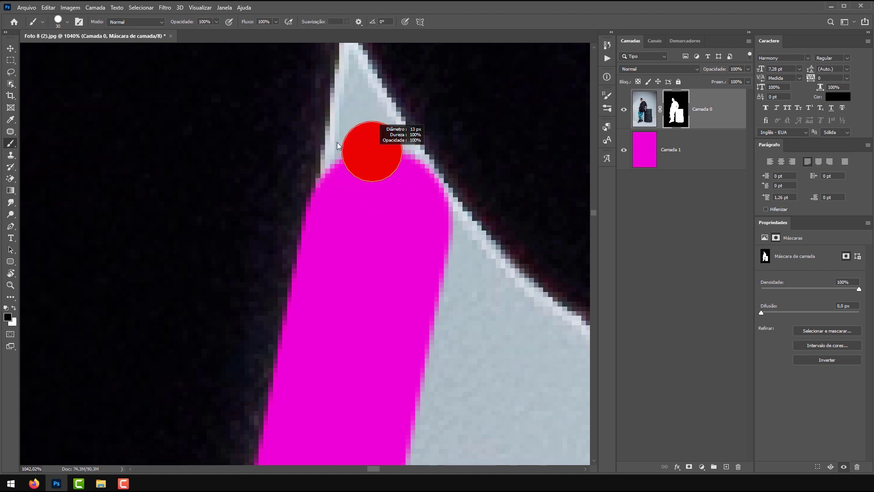
mouse_move(364, 100)
left_mouse_down()
mouse_move(355, 194)
mouse_move(346, 167)
left_mouse_up()
- Try out large brush sizes, enlarging the brush to 1480 px and resizing it to 1389 px
scroll(346, 168, "down", 15)
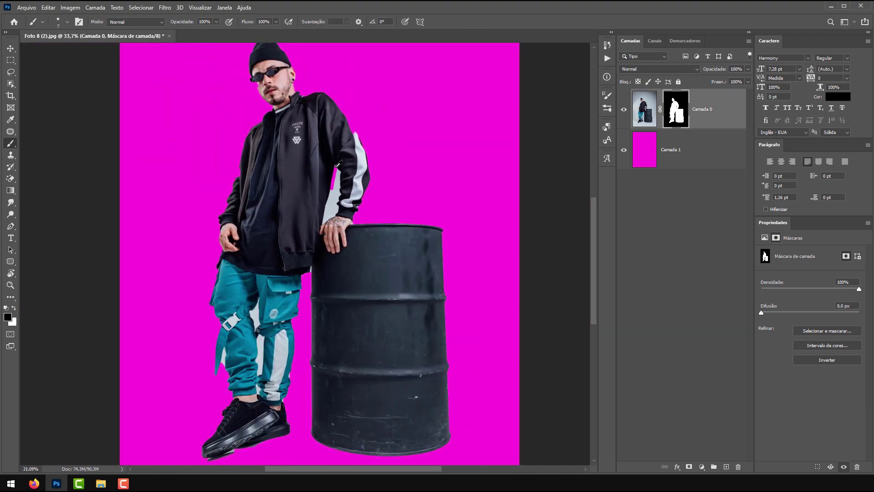
scroll(338, 164, "down", 2)
left_click_drag(281, 180, 325, 179)
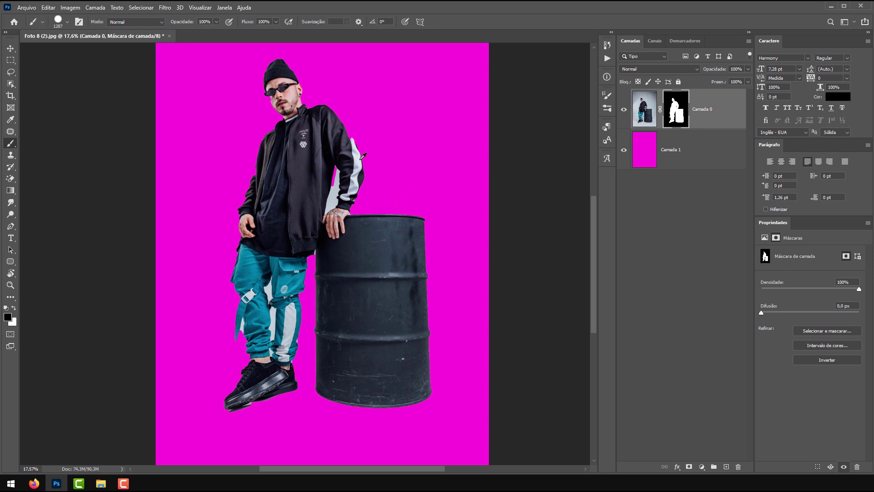
left_click_drag(363, 156, 375, 156)
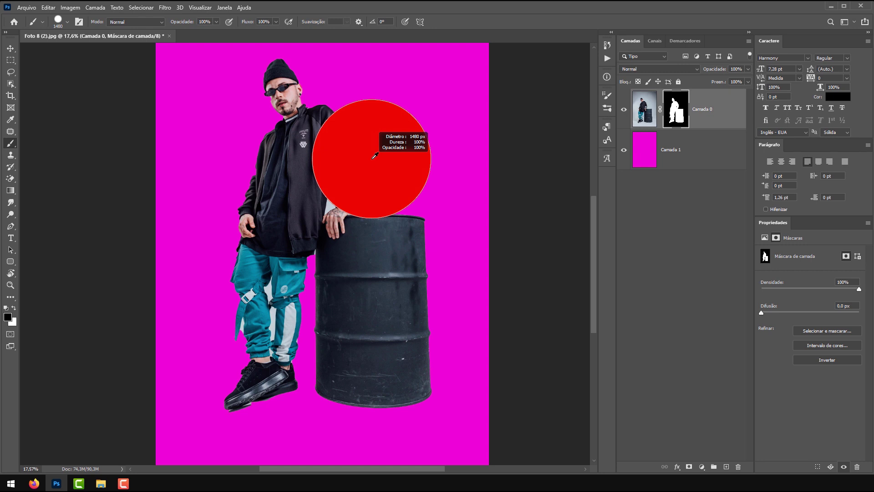
mouse_move(376, 156)
left_mouse_down()
mouse_move(312, 160)
mouse_move(441, 154)
mouse_move(325, 158)
left_mouse_up()
left_click_drag(325, 159, 367, 161)
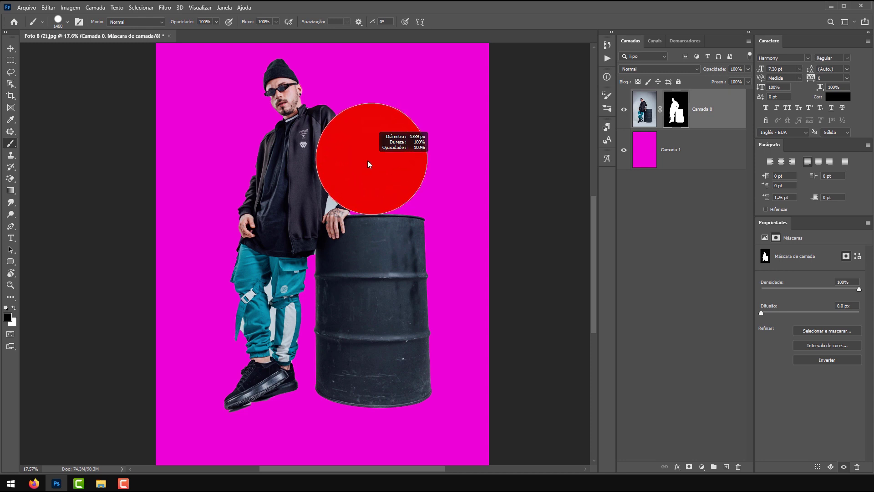
- Soften the brush, try painting black at 53 px on the mask along the jacket's edge, and undo it
mouse_move(368, 160)
left_mouse_down()
mouse_move(360, 46)
mouse_move(365, 76)
left_mouse_up()
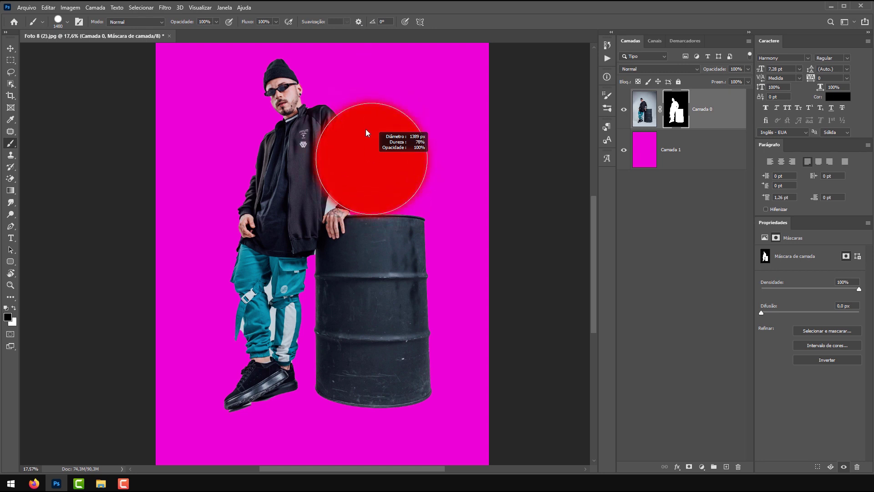
mouse_move(368, 193)
left_mouse_down()
mouse_move(364, 4)
mouse_move(378, 77)
mouse_move(380, 180)
left_mouse_up()
mouse_move(378, 277)
left_mouse_down()
mouse_move(375, 196)
mouse_move(361, 252)
mouse_move(358, 230)
mouse_move(367, 331)
mouse_move(301, 182)
mouse_move(304, 158)
mouse_move(331, 194)
mouse_move(397, 203)
mouse_move(392, 192)
mouse_move(392, 206)
mouse_move(347, 275)
mouse_move(348, 317)
left_mouse_up()
scroll(330, 194, "up", 10)
scroll(351, 213, "up", 2)
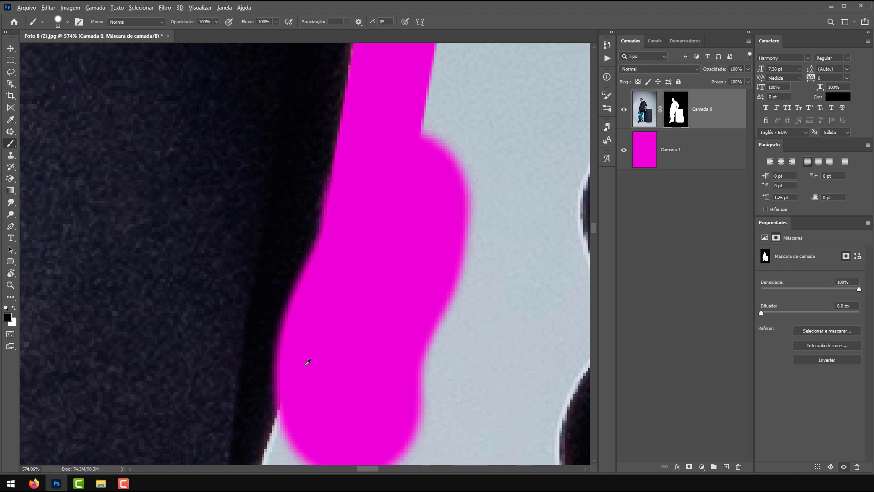
key("ctrl+z")
- Harden the brush, set it to 23 px and paint black on the mask in a straight line down the jacket's edge
left_click_drag(398, 198, 403, 278)
mouse_move(373, 224)
left_mouse_down()
mouse_move(335, 215)
mouse_move(351, 209)
left_mouse_up()
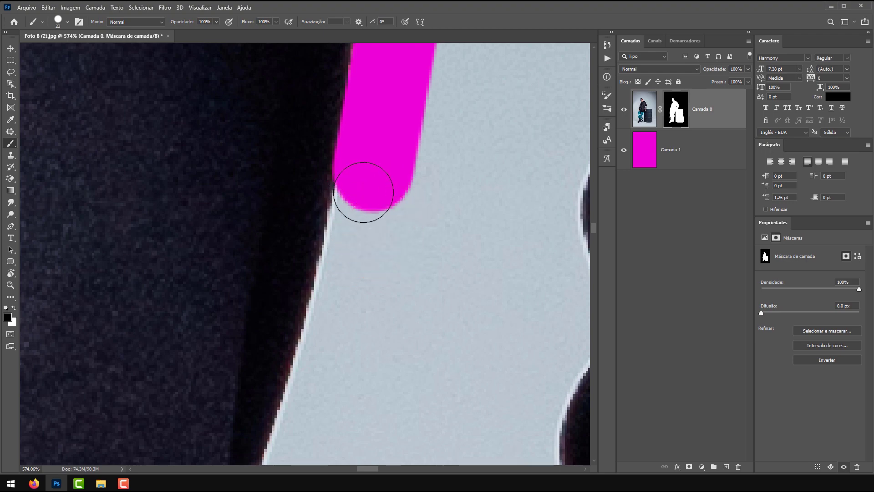
left_click(364, 191)
left_click(330, 328, "shift")
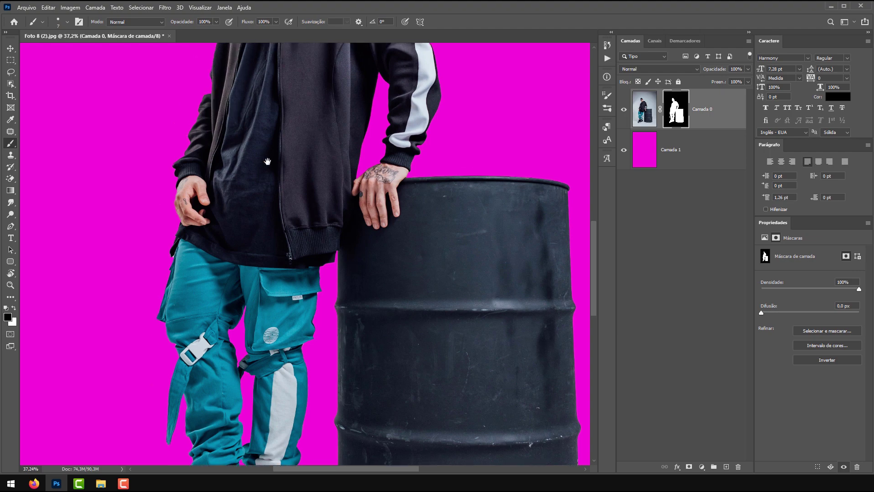
- Enlarge the brush to 23 px for retouching the mask around the front shoe's lace knot
scroll(263, 269, "down", 5)
scroll(263, 270, "left", 4)
scroll(339, 322, "up", 8)
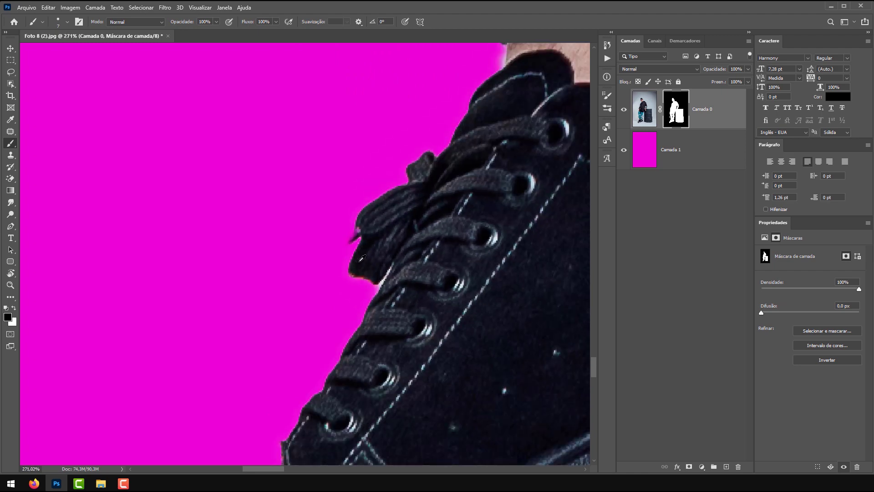
scroll(362, 258, "up", 2)
scroll(394, 290, "up", 3)
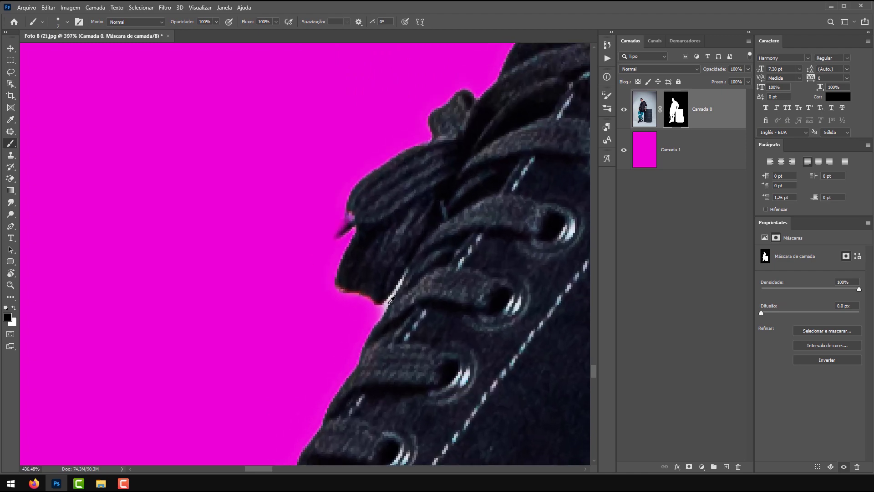
scroll(266, 176, "down", 2)
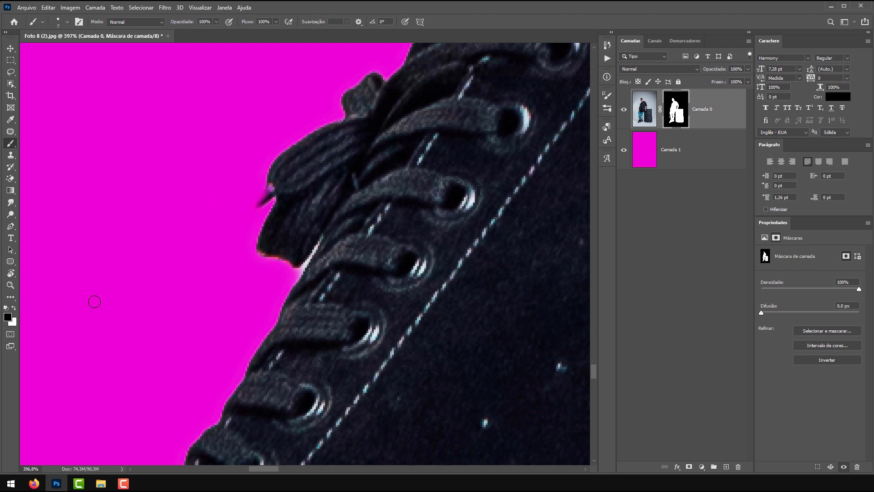
left_click_drag(242, 211, 250, 212)
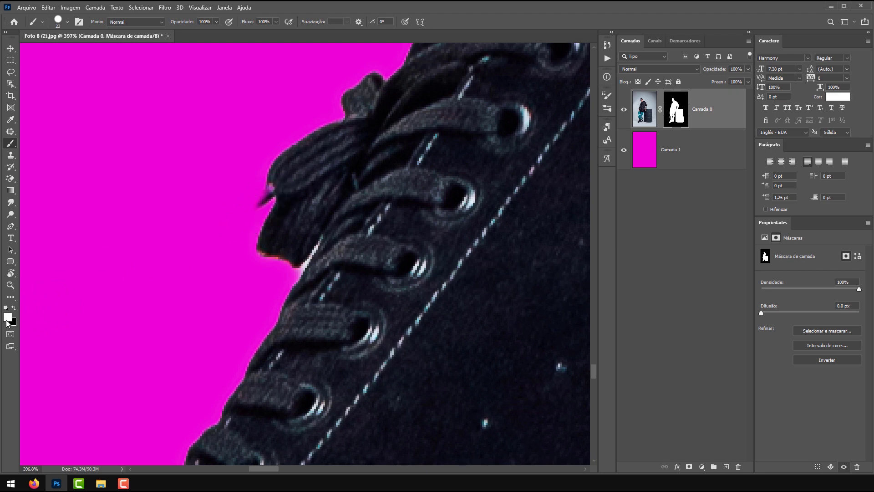
- Try painting black on the mask over the hanging end of the shoelace, and undo it
left_click(264, 240)
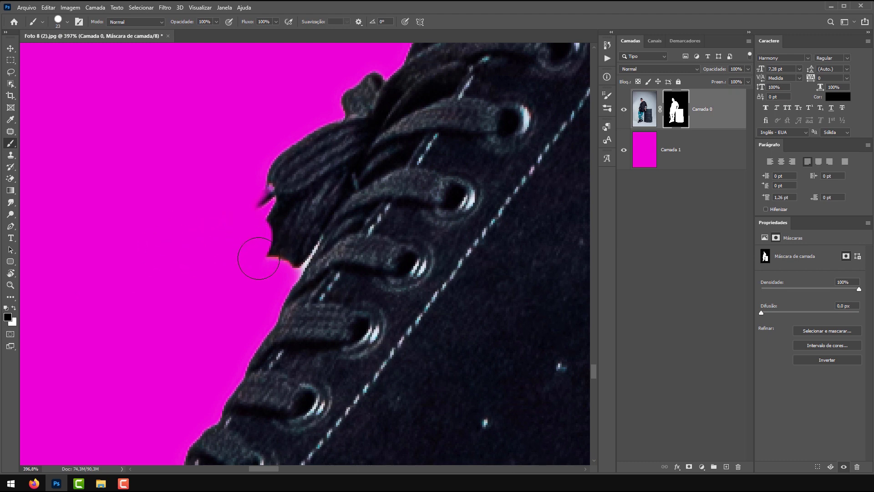
mouse_move(279, 246)
left_mouse_down()
mouse_move(288, 222)
mouse_move(337, 169)
mouse_move(285, 248)
left_mouse_up()
key("ctrl+z")
key("ctrl+z")
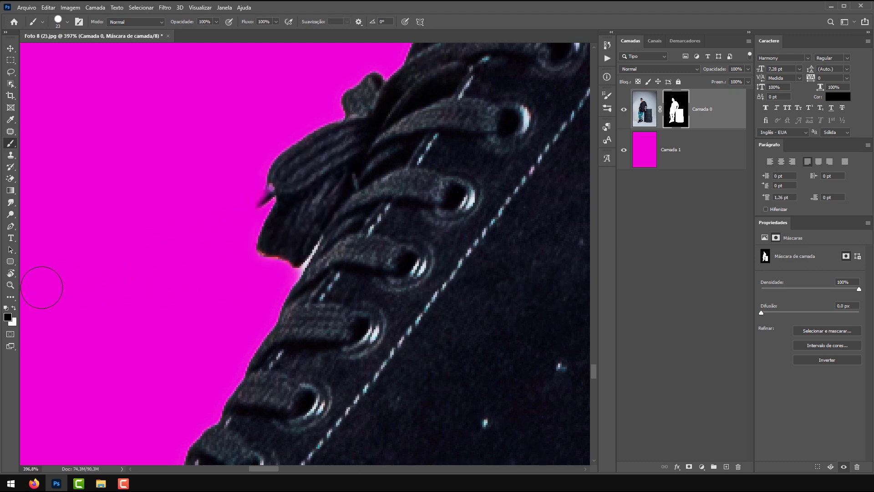
- Switch the foreground colour to white and paint on the mask to restore the shoelace tip and the lace end below it
key("x")
left_click_drag(255, 192, 218, 226)
left_click_drag(263, 254, 292, 270)
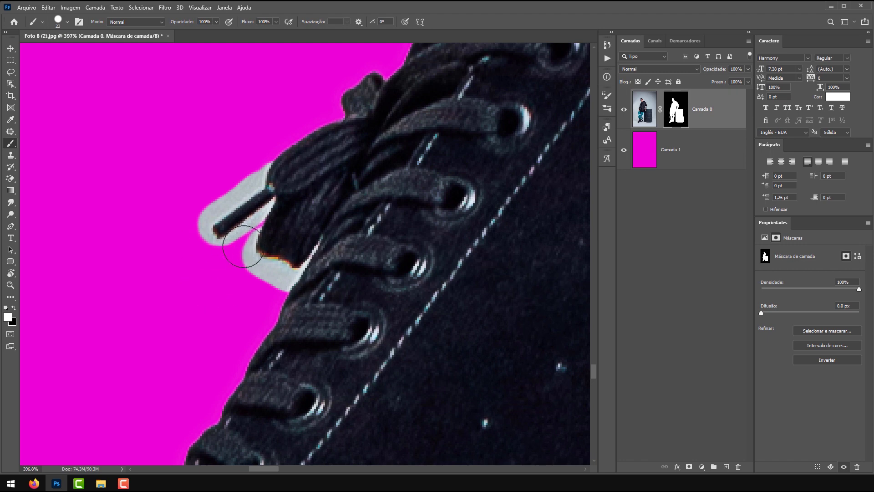
- Use a smaller black brush on the mask to hide the grey background around the restored shoelace tip and lace end
scroll(224, 185, "up", 5)
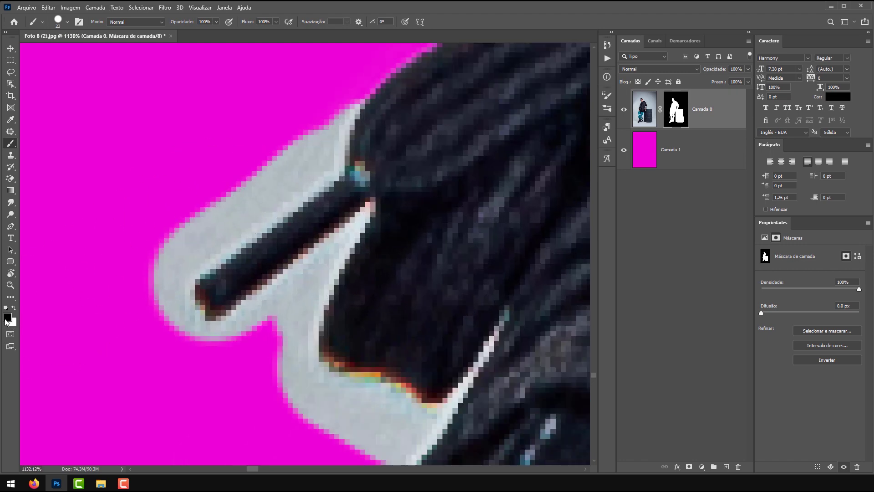
left_click_drag(265, 148, 235, 146)
mouse_move(332, 94)
left_mouse_down()
mouse_move(313, 160)
mouse_move(319, 174)
mouse_move(313, 156)
mouse_move(228, 197)
mouse_move(156, 279)
mouse_move(168, 320)
mouse_move(189, 346)
mouse_move(238, 341)
mouse_move(296, 292)
mouse_move(313, 312)
mouse_move(331, 251)
mouse_move(273, 344)
mouse_move(424, 435)
mouse_move(346, 415)
left_mouse_up()
- Hide the light sliver between the lace end and the shoe with black on the mask, finishing with a 1 px brush
left_click_drag(346, 414, 238, 242)
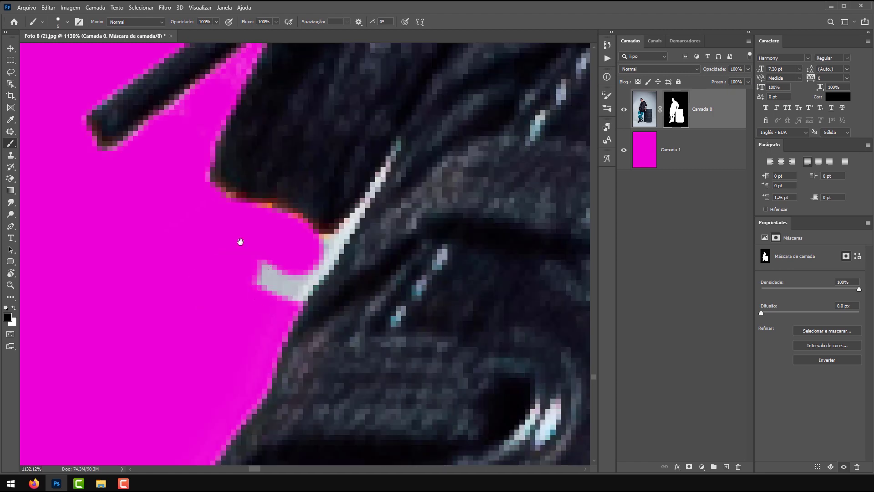
mouse_move(318, 274)
left_mouse_down()
mouse_move(305, 255)
mouse_move(379, 191)
left_mouse_up()
scroll(364, 209, "up", 8)
right_click(408, 136, "alt")
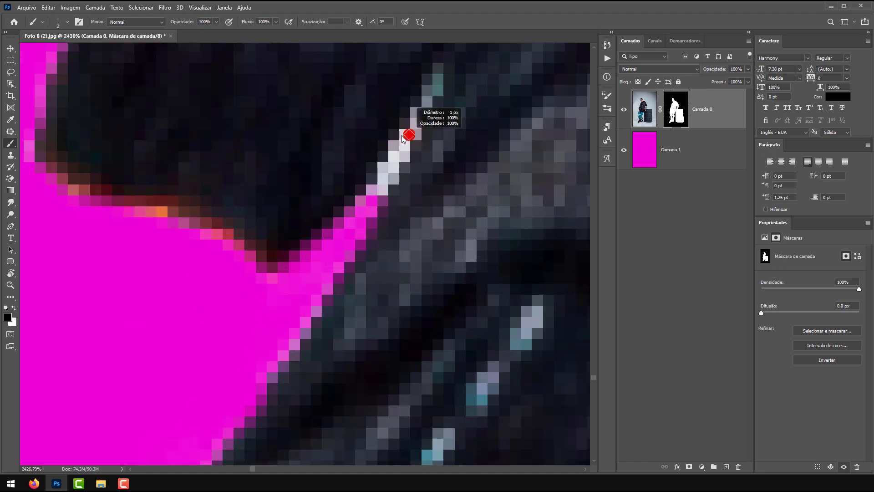
left_click_drag(427, 91, 382, 194)
- Examine the retouched mask edges around the shoelace tip, the lace end and the shoe at several magnifications
scroll(259, 172, "down", 10)
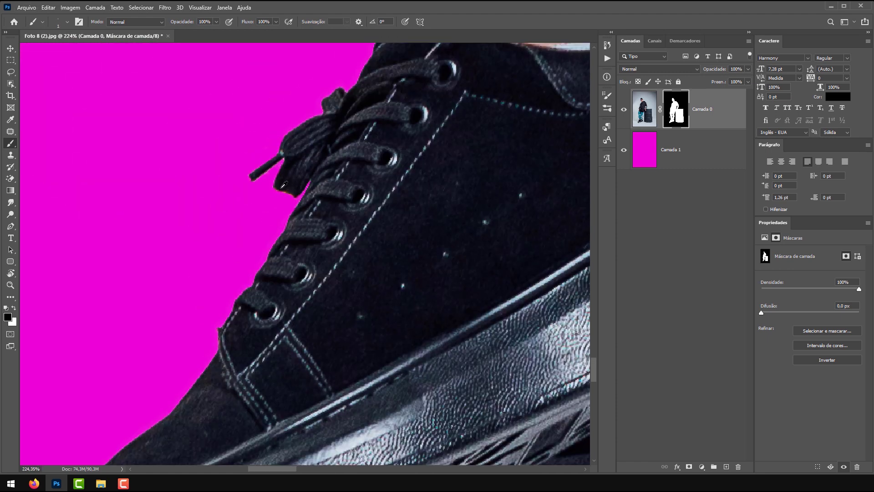
scroll(259, 172, "up", 6)
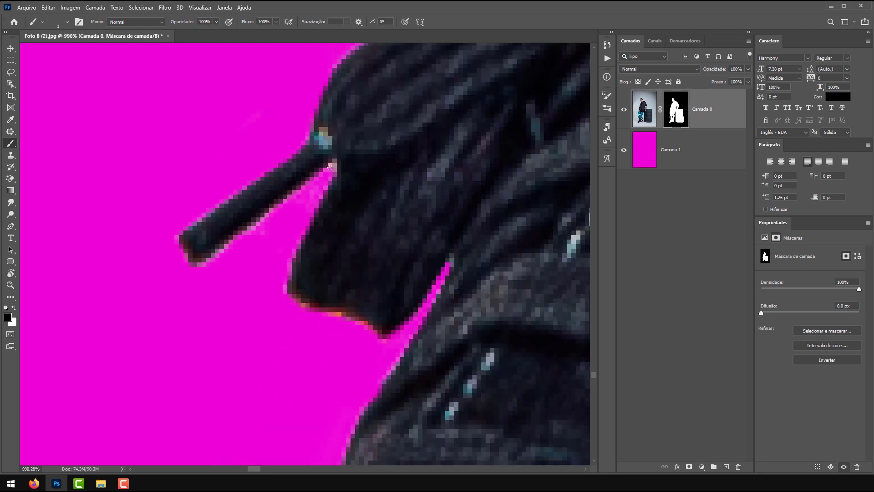
scroll(330, 176, "down", 4)
scroll(346, 255, "up", 3)
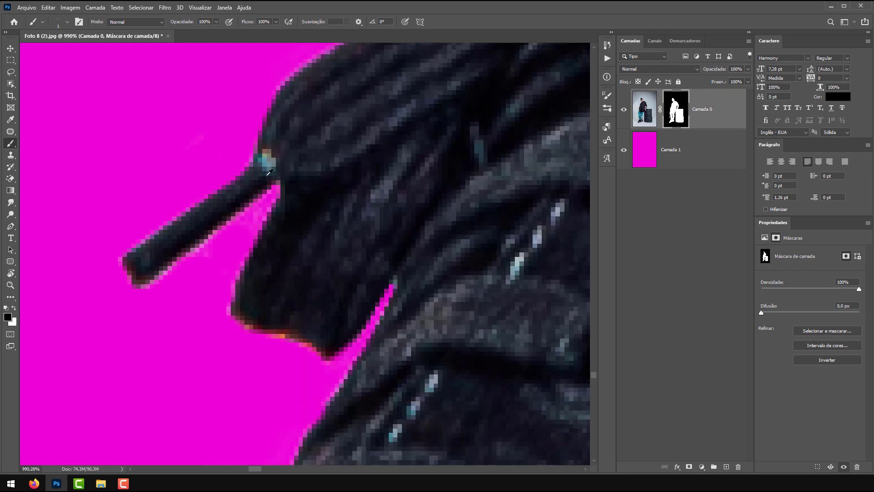
scroll(356, 296, "up", 5)
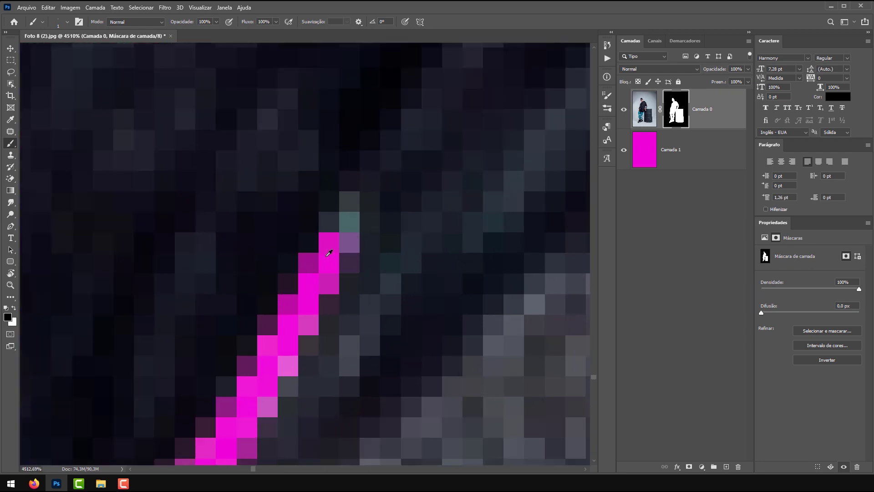
scroll(328, 244, "down", 2)
scroll(305, 226, "down", 7)
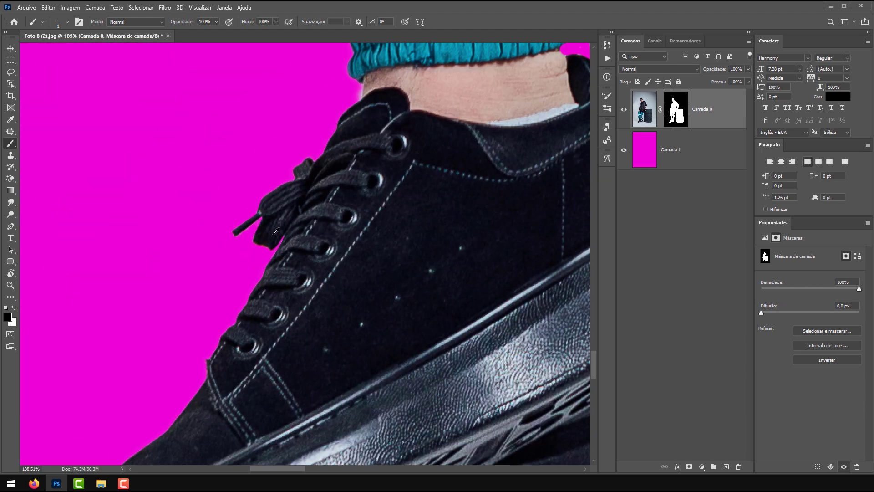
scroll(225, 248, "up", 4)
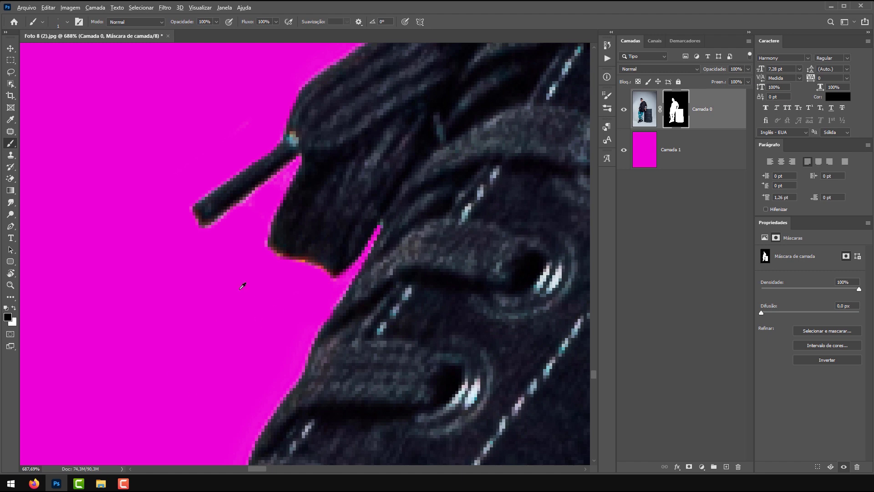
- Examine the mask edges along the shoe's laces and eyelets down to the shadow under the sole
scroll(243, 286, "down", 4)
scroll(268, 221, "up", 2)
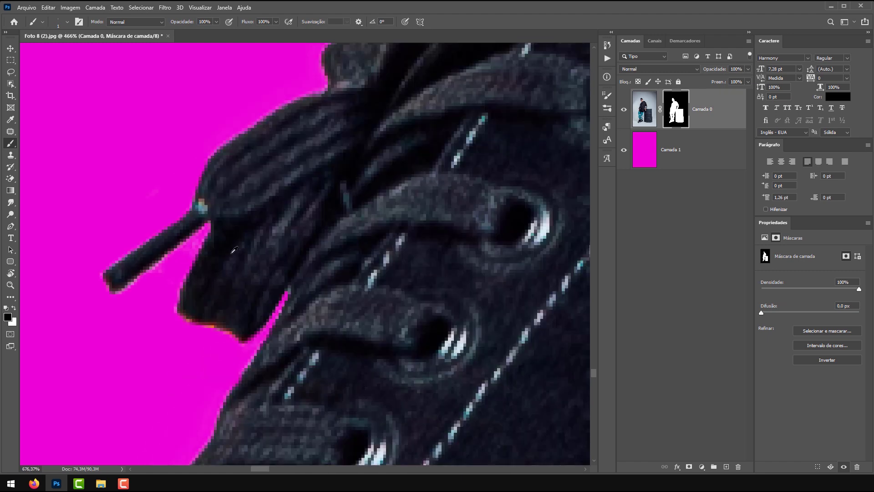
scroll(262, 234, "down", 4)
scroll(257, 249, "up", 2)
scroll(256, 250, "up", 1)
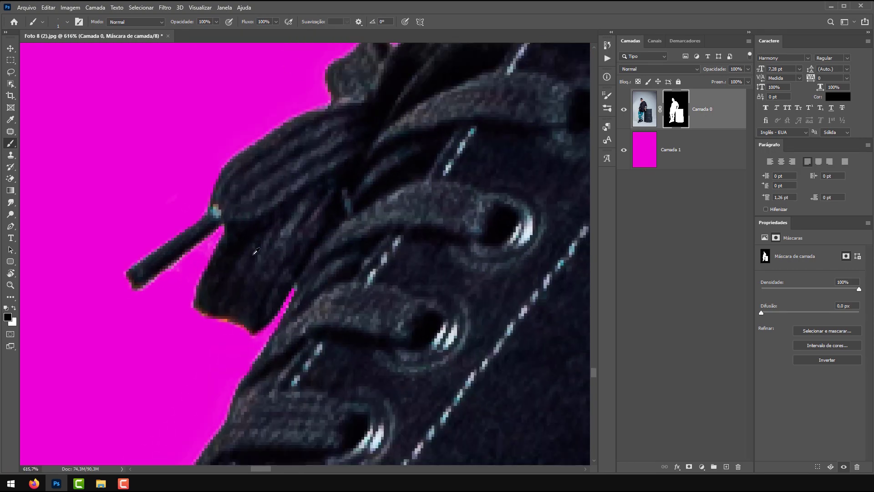
scroll(255, 273, "down", 4)
scroll(247, 320, "up", 2)
scroll(247, 320, "up", 2)
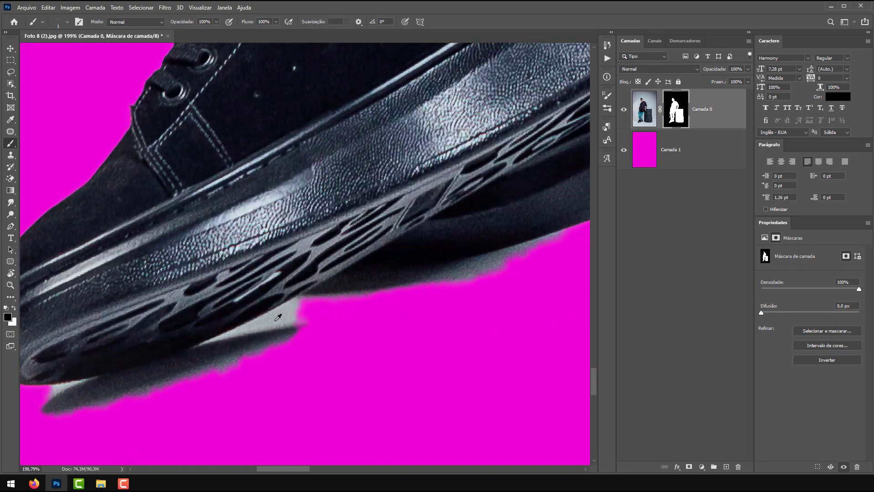
- Enlarge the black brush and paint out the floor shadow and grey patch beneath the front shoe's sole on the mask
left_click_drag(178, 295, 237, 232)
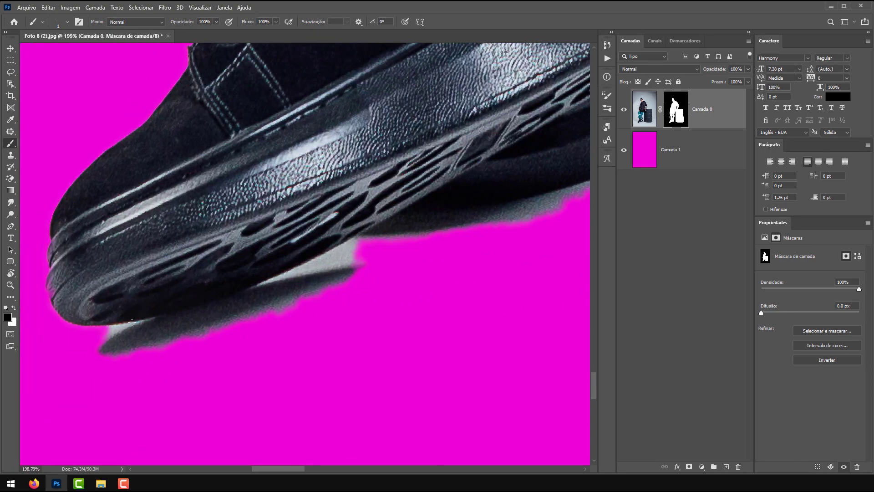
left_click_drag(469, 200, 496, 144)
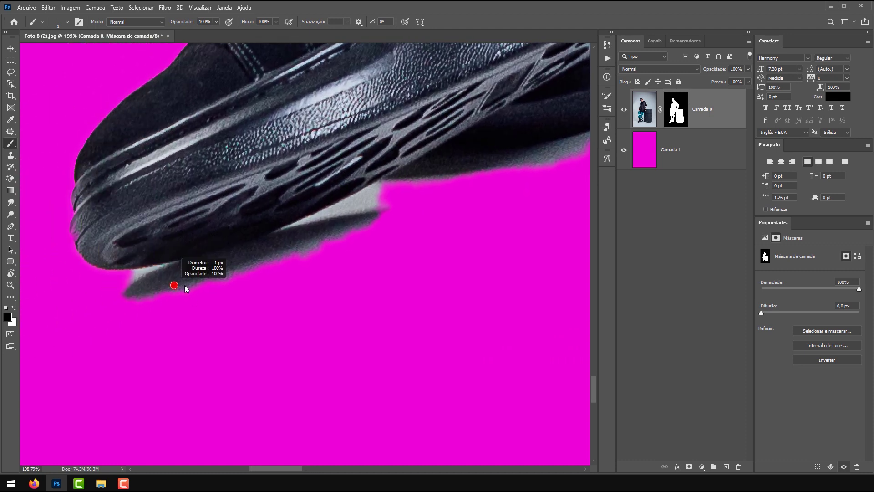
scroll(138, 288, "up", 2)
mouse_move(137, 288)
left_mouse_down()
mouse_move(156, 296)
mouse_move(165, 290)
mouse_move(148, 292)
mouse_move(300, 266)
mouse_move(418, 217)
mouse_move(296, 269)
mouse_move(244, 276)
left_mouse_up()
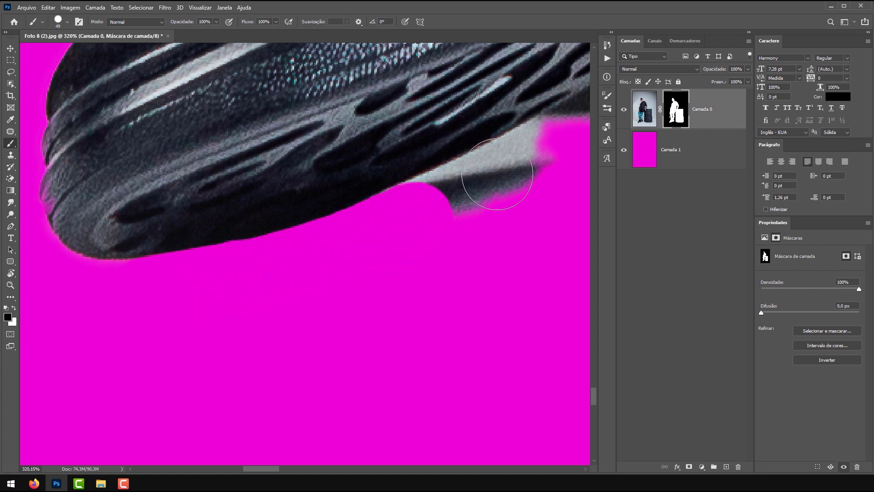
mouse_move(497, 174)
left_mouse_down()
mouse_move(551, 150)
mouse_move(217, 259)
mouse_move(177, 305)
left_mouse_up()
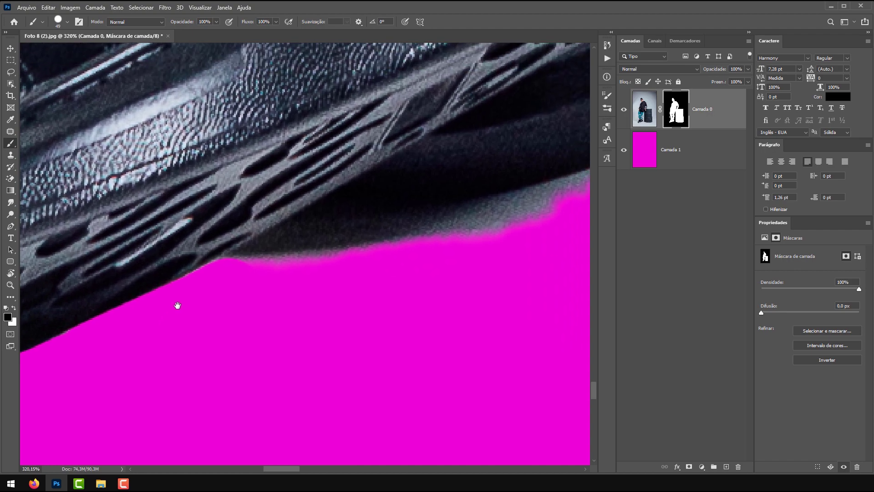
- Hide the shadow beneath the rear shoe's sole with black on the mask, reducing the brush to 32 px along the edge
scroll(277, 246, "down", 5)
scroll(277, 246, "up", 5)
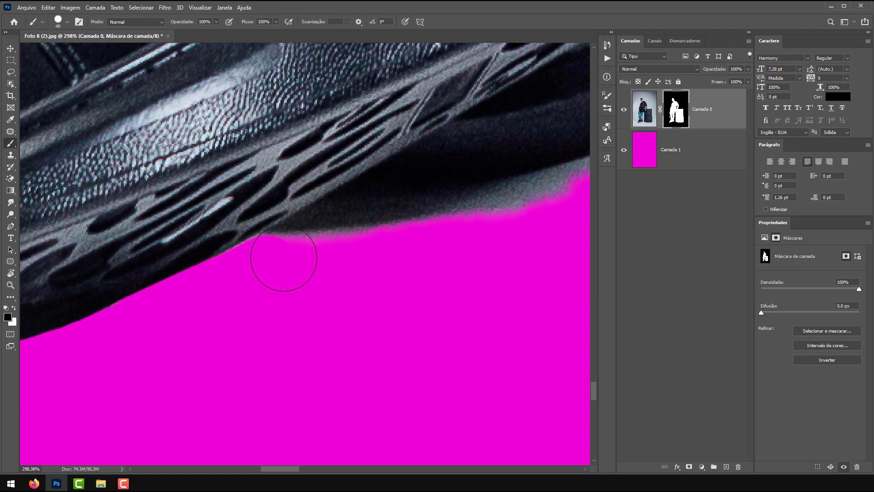
mouse_move(273, 263)
left_mouse_down()
mouse_move(407, 226)
mouse_move(328, 233)
mouse_move(507, 212)
left_mouse_up()
left_click_drag(508, 212, 312, 307)
left_click_drag(486, 259, 377, 290)
key("bracketleft")
key("bracketleft")
key("bracketleft")
mouse_move(356, 279)
left_mouse_down()
mouse_move(316, 296)
mouse_move(171, 300)
left_mouse_up()
left_click_drag(172, 300, 255, 296)
mouse_move(372, 281)
left_mouse_down()
mouse_move(315, 294)
mouse_move(182, 294)
mouse_move(102, 332)
left_mouse_up()
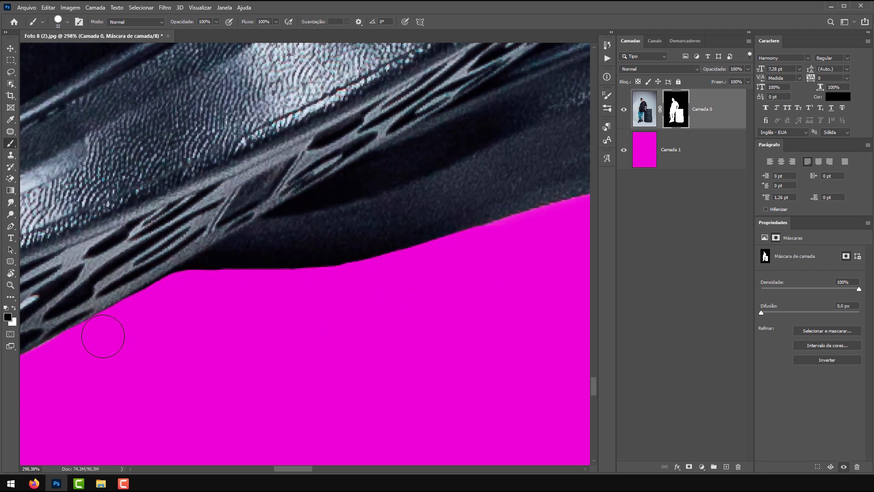
- Hide the light fringe at the front ankle, between the teal cuff and the shoe, with a smaller black brush
scroll(320, 270, "up", 2)
scroll(306, 279, "down", 5)
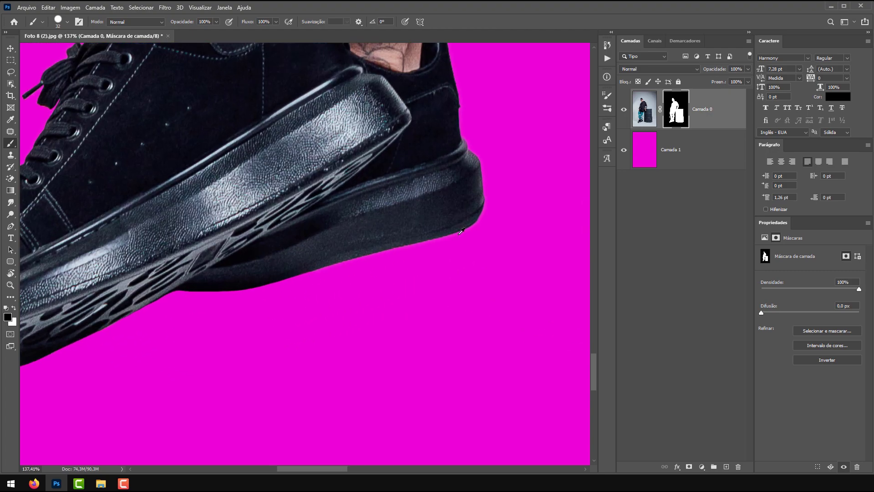
key("h")
left_click_drag(478, 236, 395, 85)
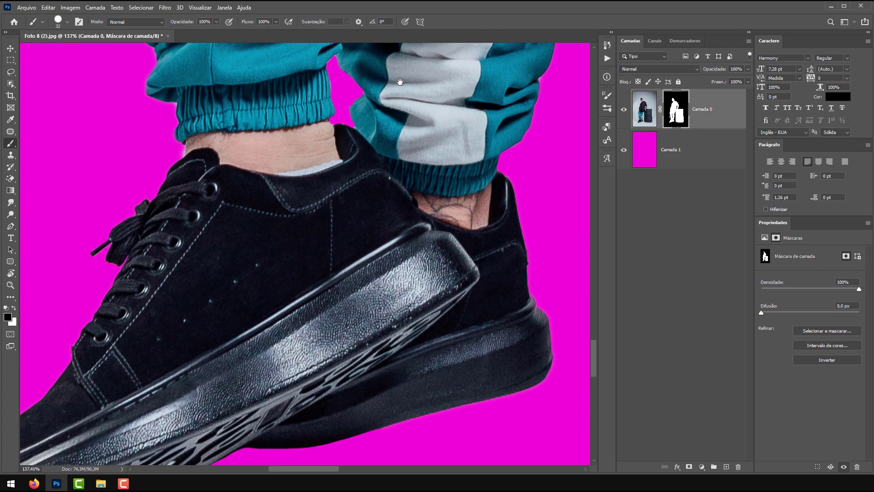
scroll(255, 191, "up", 10)
right_click(262, 195, "alt")
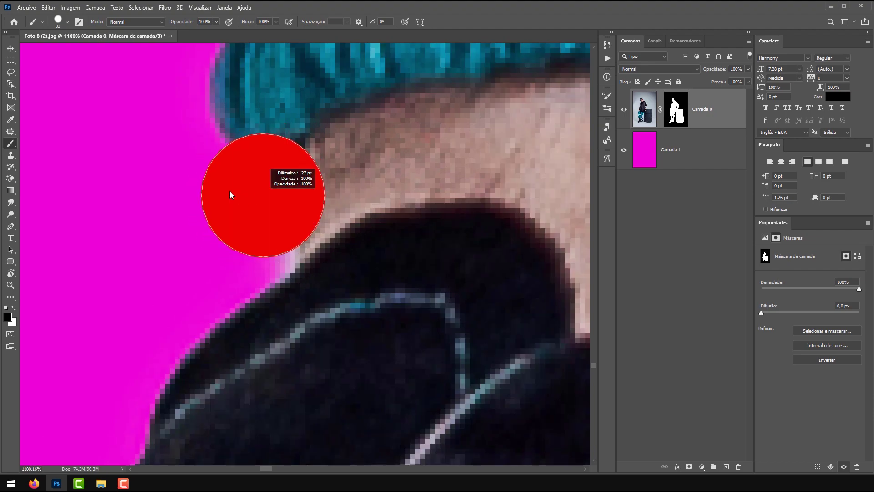
mouse_move(230, 195)
left_mouse_down()
mouse_move(274, 203)
mouse_move(275, 249)
mouse_move(281, 201)
left_mouse_up()
scroll(268, 217, "down", 10)
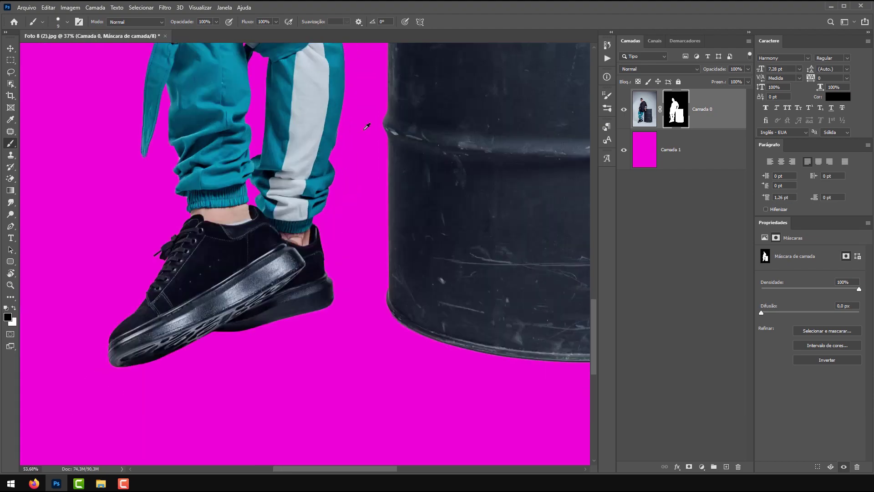
- Touch up the mask edge of the trouser leg beside the barrel with a small black brush
left_click_drag(367, 127, 334, 196)
scroll(366, 212, "up", 10)
mouse_move(346, 290)
left_mouse_down()
mouse_move(354, 268)
mouse_move(339, 325)
left_mouse_up()
scroll(329, 261, "down", 12)
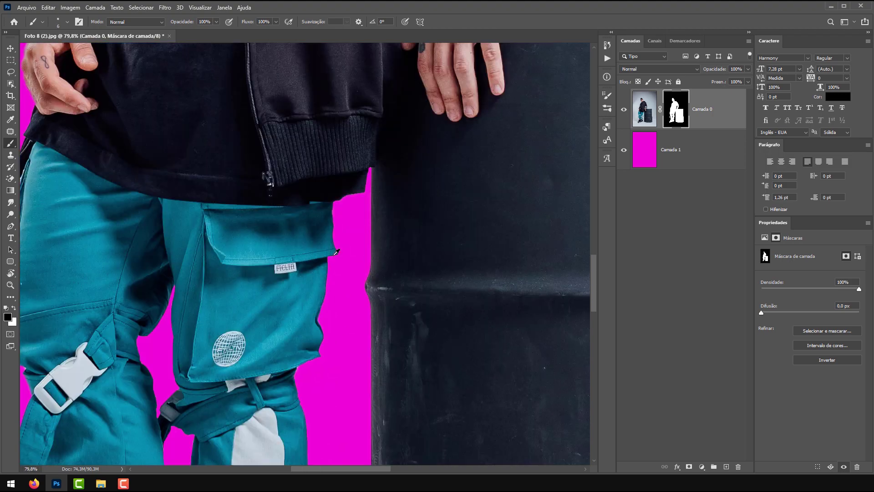
- Restore the missing white stripe along the shoulder and upper sleeve by painting the mask with a large white brush
scroll(369, 84, "up", 5)
scroll(316, 359, "up", 6)
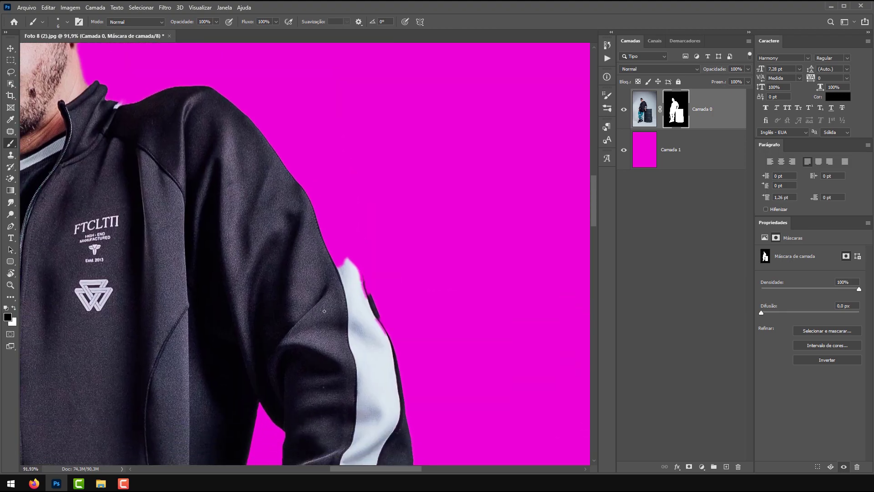
scroll(283, 201, "down", 3)
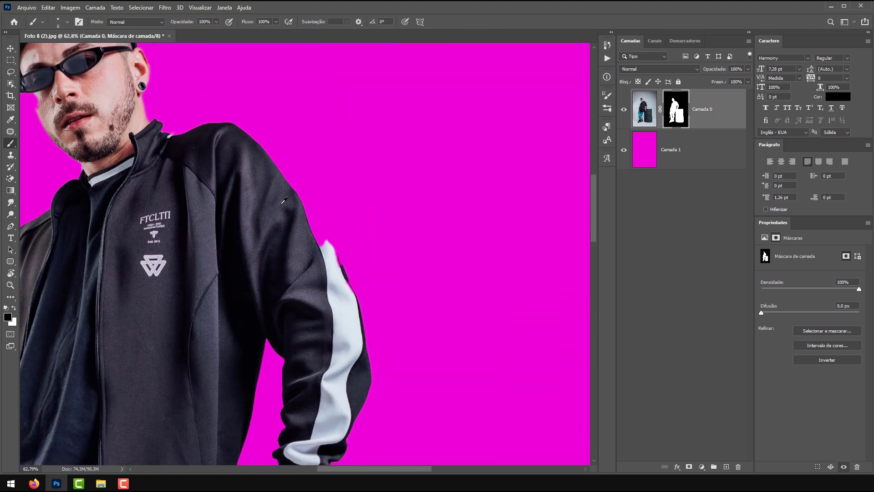
left_click_drag(282, 205, 310, 211)
key("x")
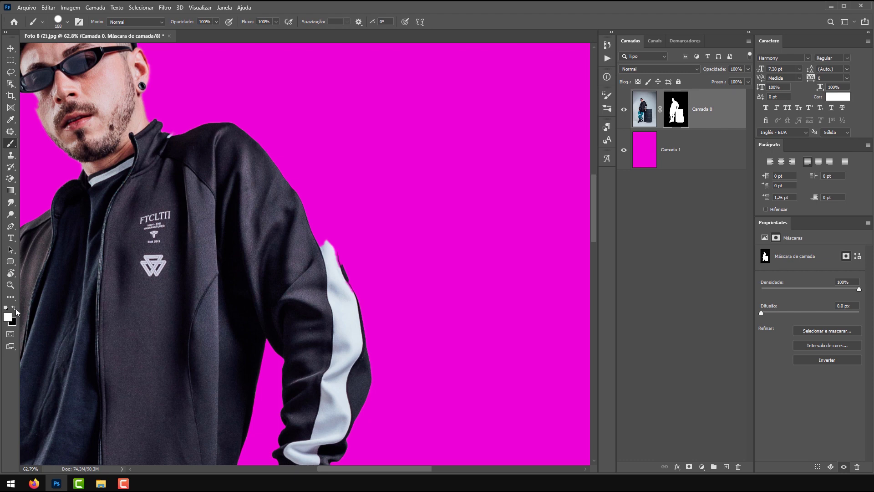
mouse_move(324, 215)
left_mouse_down()
mouse_move(284, 154)
mouse_move(236, 132)
mouse_move(275, 146)
left_mouse_up()
left_click(354, 281)
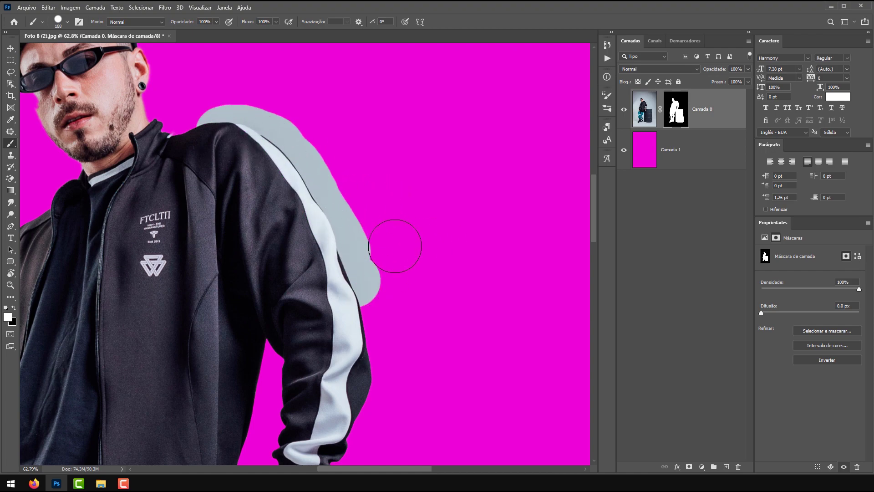
- Try a black stroke along the restored sleeve's outer edge, undo it, and reduce the brush to 36 px
key("x")
scroll(361, 259, "up", 5)
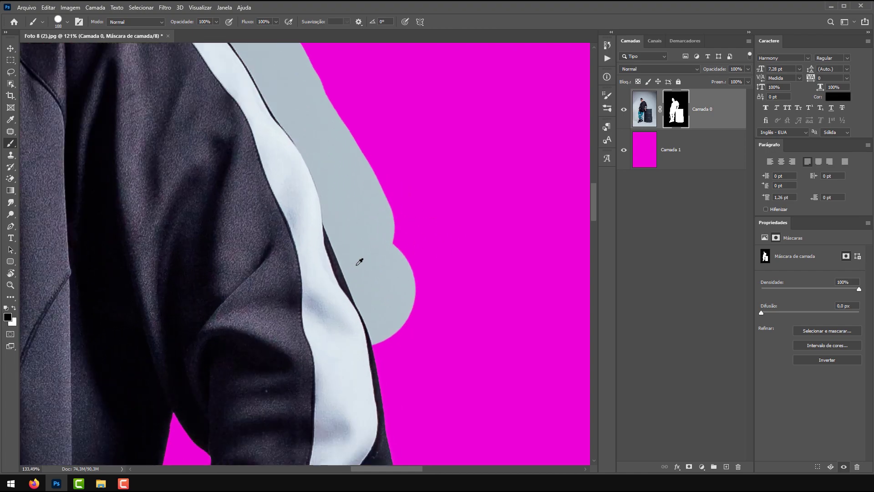
mouse_move(413, 329)
left_mouse_down()
mouse_move(367, 306)
mouse_move(327, 199)
left_mouse_up()
scroll(327, 200, "up", 3)
key("bracketleft")
key("bracketleft")
key("bracketleft")
key("bracketleft")
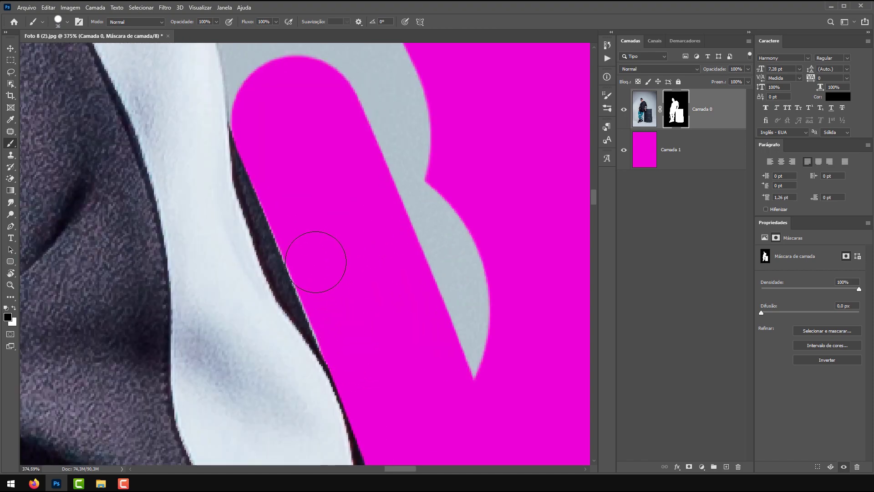
key("ctrl+z")
- Hide the grey background along the sleeve stripe and over the shoulder with black on the mask
left_click_drag(469, 448, 342, 157)
mouse_move(414, 225)
left_mouse_down()
mouse_move(328, 104)
mouse_move(438, 197)
mouse_move(384, 126)
mouse_move(300, 63)
mouse_move(446, 174)
mouse_move(366, 120)
mouse_move(285, 83)
mouse_move(240, 82)
left_mouse_up()
mouse_move(228, 83)
left_mouse_down()
mouse_move(568, 234)
mouse_move(482, 224)
left_mouse_up()
mouse_move(494, 223)
left_mouse_down()
mouse_move(279, 244)
mouse_move(147, 298)
left_mouse_up()
scroll(186, 205, "down", 2)
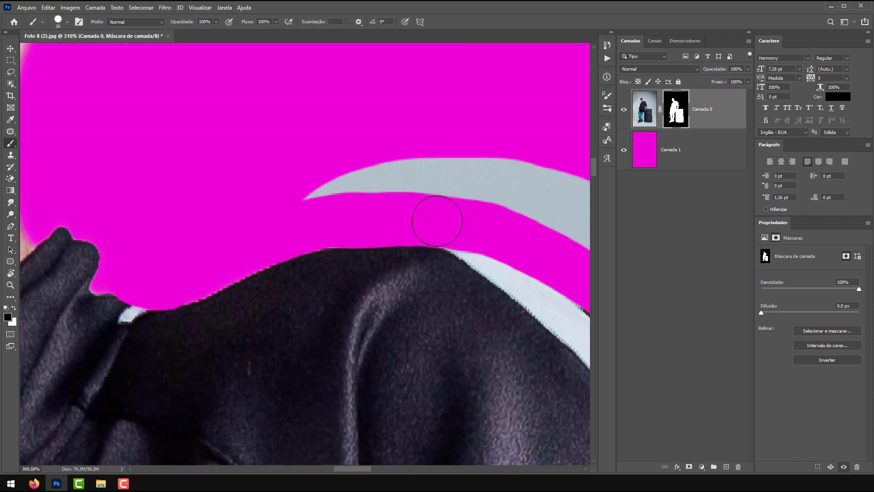
scroll(410, 209, "down", 3)
scroll(357, 165, "up", 2)
scroll(312, 176, "down", 3)
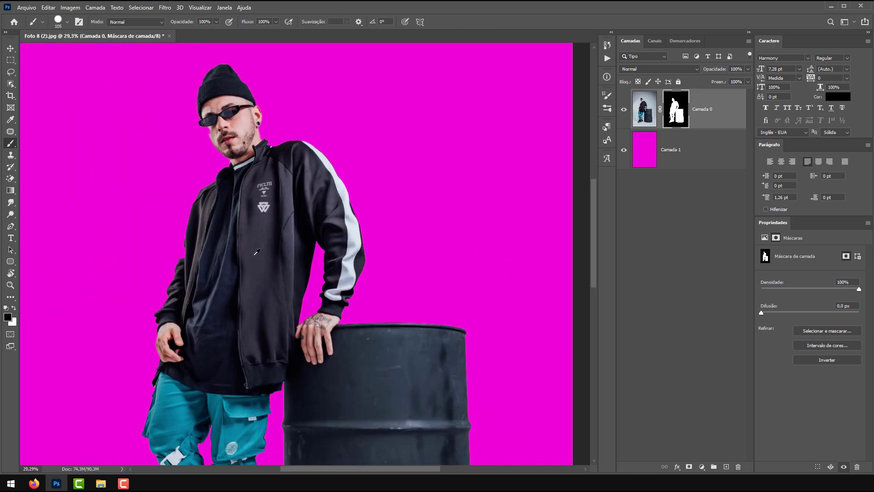
- Restore the missing fold and ribbed edge of the hanging arm's cuff with a 34 px white brush on the mask
scroll(255, 254, "up", 3)
left_click_drag(473, 220, 476, 386)
left_click_drag(185, 313, 315, 176)
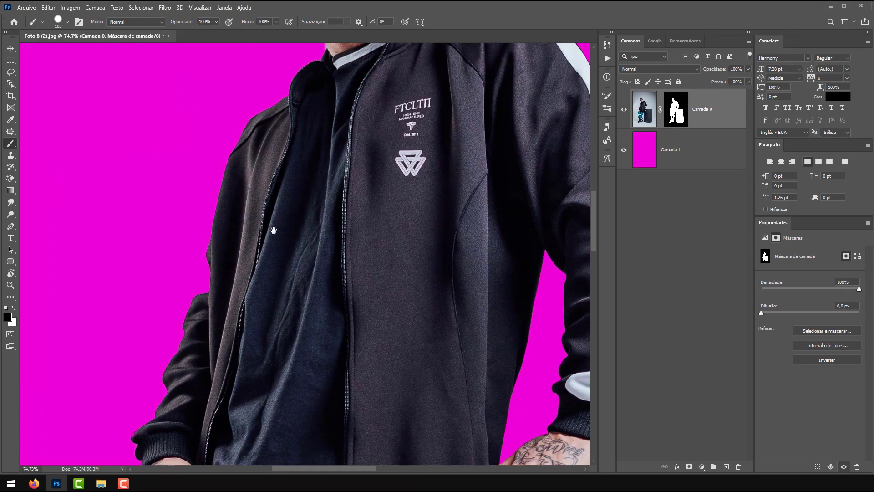
left_click_drag(139, 361, 244, 259)
scroll(293, 159, "up", 3)
scroll(236, 387, "down", 2)
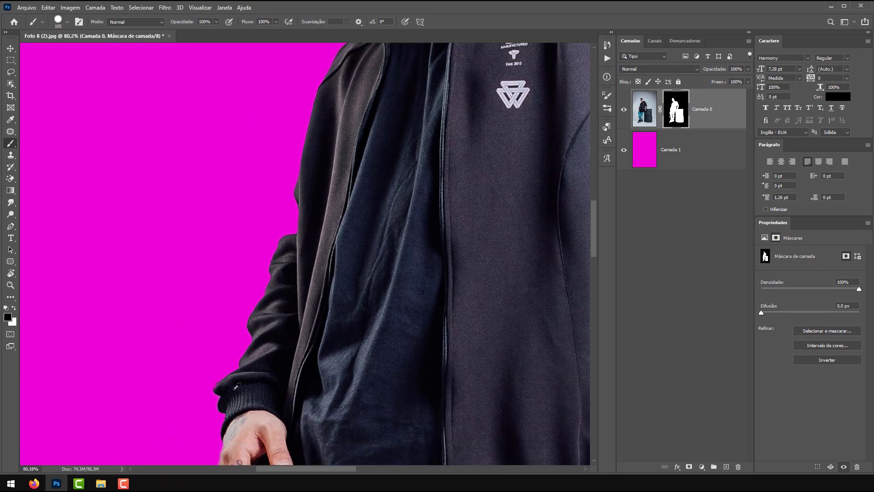
scroll(236, 387, "up", 5)
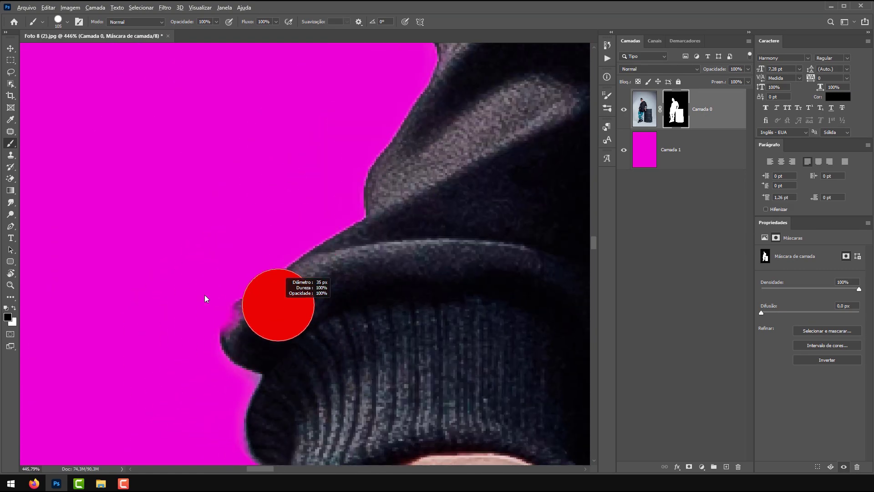
left_click(259, 330)
key("x")
left_click(258, 330)
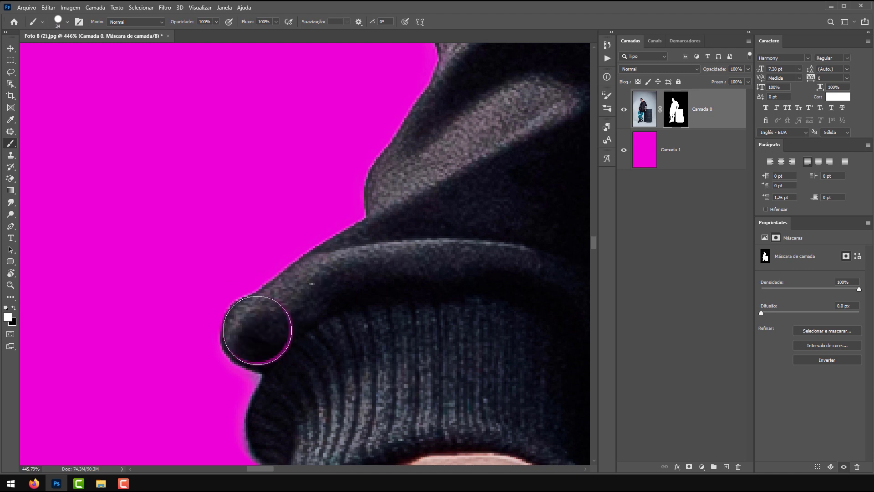
left_click_drag(302, 376, 264, 258)
mouse_move(214, 309)
left_mouse_down()
mouse_move(224, 250)
mouse_move(224, 283)
mouse_move(173, 256)
left_mouse_up()
- Hide the grey background beside the restored ribbed cuff with a 7 px black brush
key("x")
key("bracketleft")
key("bracketleft")
key("bracketleft")
scroll(173, 257, "up", 3)
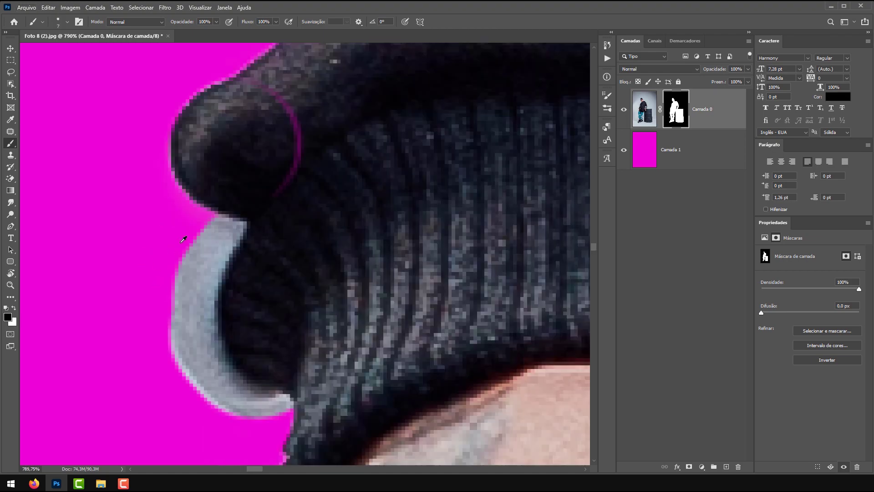
mouse_move(200, 223)
left_mouse_down()
mouse_move(227, 238)
mouse_move(205, 330)
mouse_move(269, 403)
mouse_move(192, 246)
left_mouse_up()
scroll(191, 248, "down", 3)
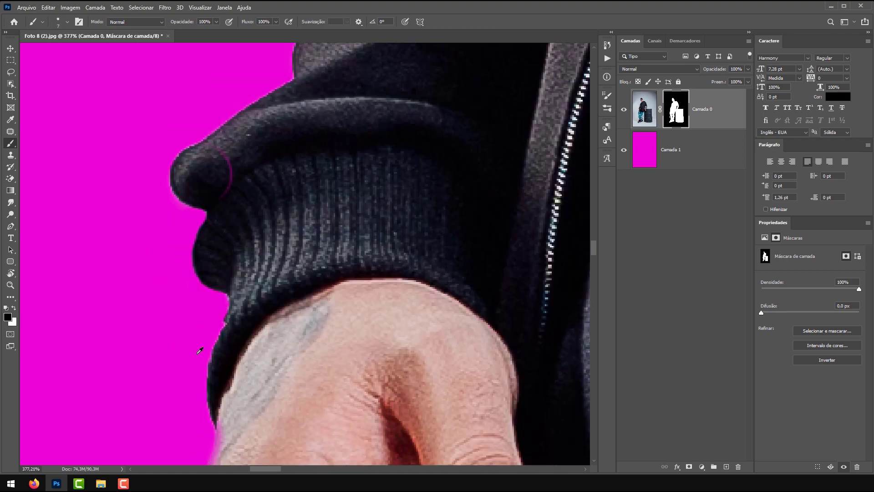
- Restore the outer edge of the hanging hand, from wrist to knuckles, with a 7 px white brush on the mask
scroll(196, 255, "up", 1)
scroll(201, 260, "down", 4)
scroll(209, 265, "up", 1)
scroll(209, 265, "up", 2)
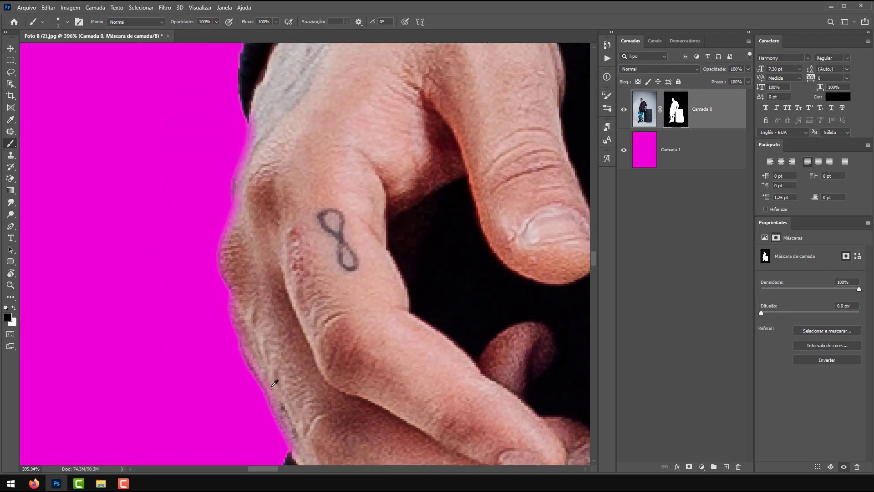
scroll(216, 276, "down", 3)
scroll(224, 189, "up", 2)
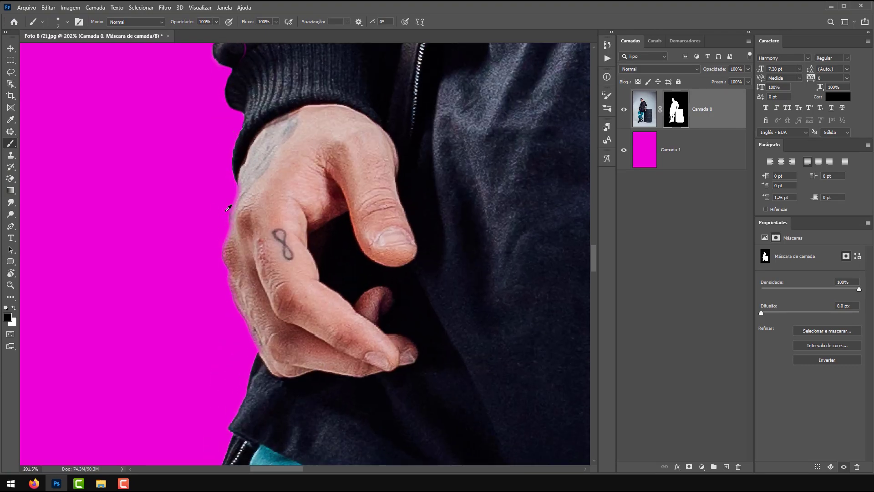
scroll(229, 208, "up", 2)
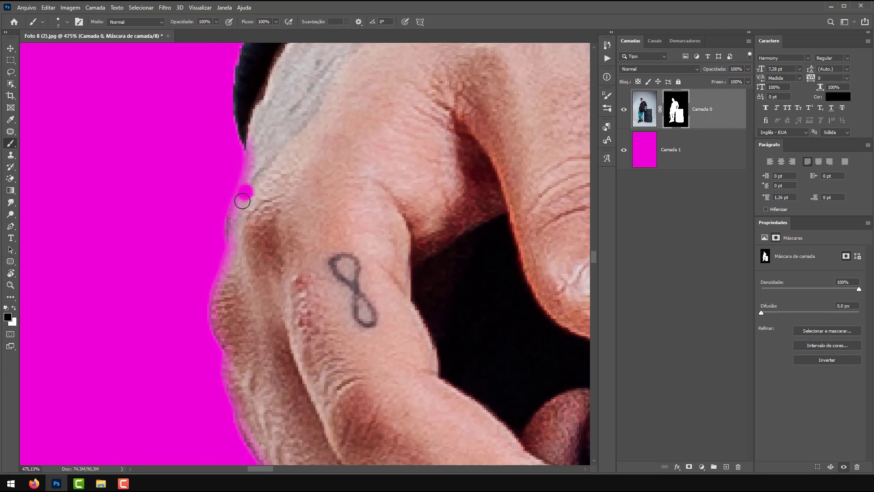
key("x")
left_click_drag(245, 188, 248, 196)
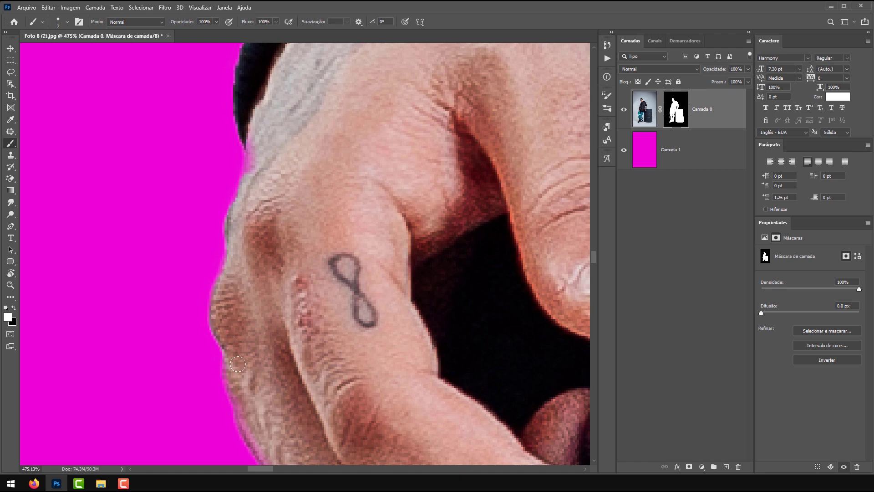
left_click_drag(237, 364, 181, 258)
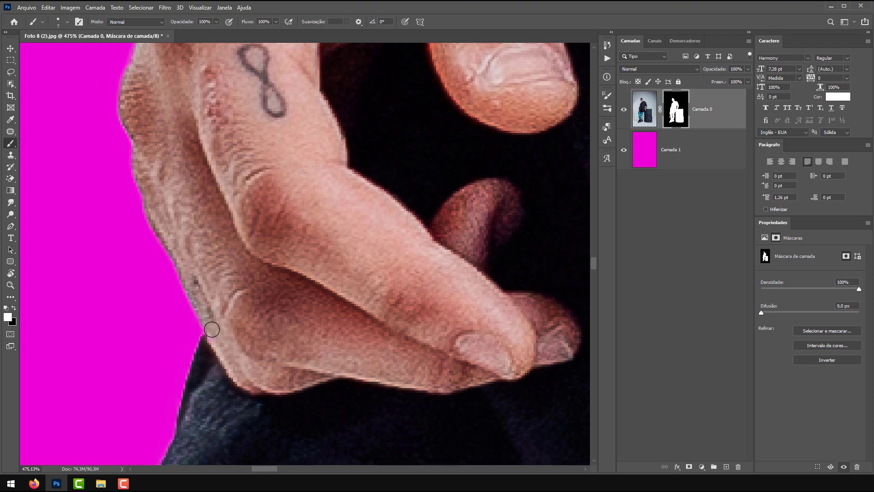
- Restore the cheek edge below the sunglasses with a 104 px white brush, undoing the stray black dab on the face
scroll(228, 264, "down", 10)
scroll(254, 100, "up", 10)
key("x")
right_click(237, 234, "alt")
left_click(263, 237)
key("x")
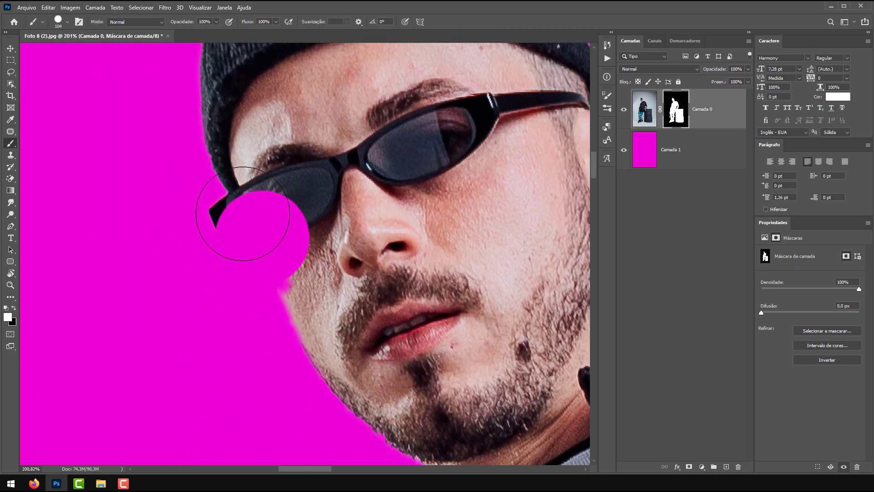
key("ctrl+z")
key("x")
- Shrink the black brush and hide the grey background directly beneath the sunglasses' frame
scroll(242, 214, "up", 6)
key("[")
key("[")
key("[")
key("[")
key("[")
key("[")
key("[")
key("[")
key("[")
key("[")
mouse_move(263, 190)
left_mouse_down()
mouse_move(286, 217)
mouse_move(281, 199)
mouse_move(249, 287)
mouse_move(207, 317)
mouse_move(195, 189)
mouse_move(227, 257)
mouse_move(265, 287)
mouse_move(319, 302)
mouse_move(341, 288)
mouse_move(400, 300)
left_mouse_up()
- Hide the grey background along the cheek below the sunglasses with a 12 px black brush on the mask
key("]")
key("]")
right_click(364, 310, "alt")
scroll(254, 218, "down", 4)
scroll(254, 218, "up", 2)
mouse_move(276, 178)
left_mouse_down()
mouse_move(289, 273)
mouse_move(333, 379)
left_mouse_up()
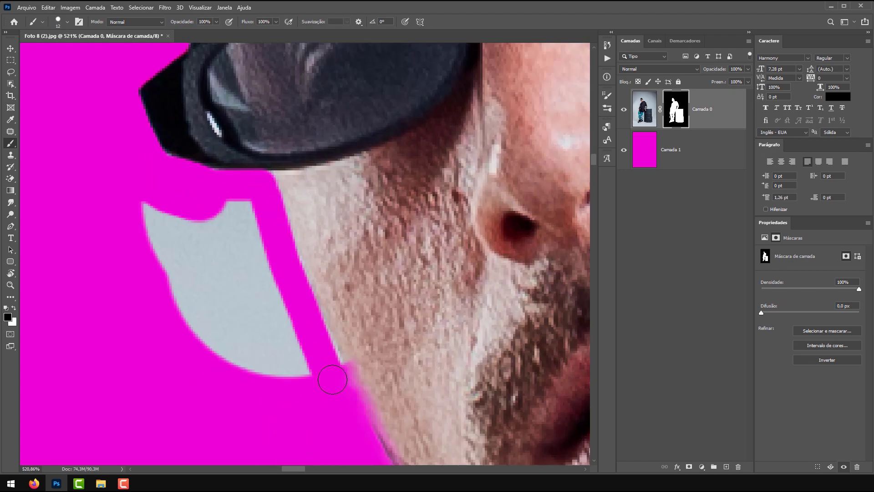
mouse_move(301, 303)
left_mouse_down()
mouse_move(334, 386)
mouse_move(203, 178)
left_mouse_up()
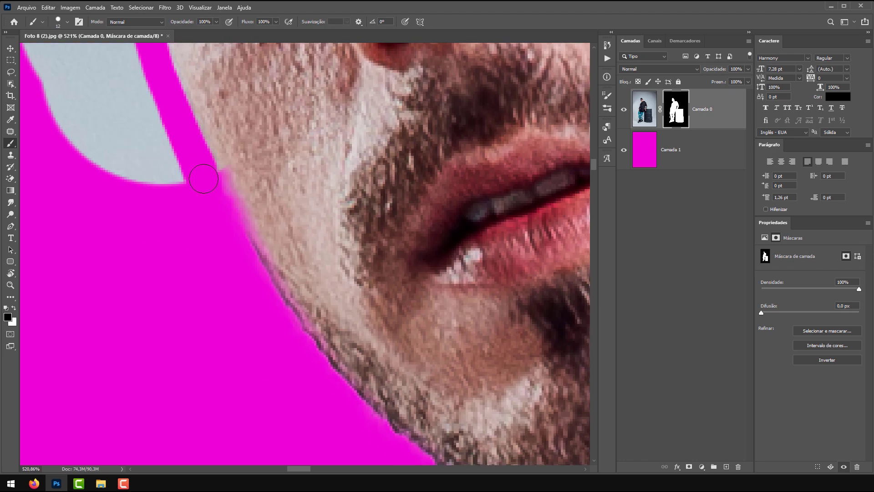
- Restore the lower cheek and jaw edge with a 12 px white brush on the mask
key("x")
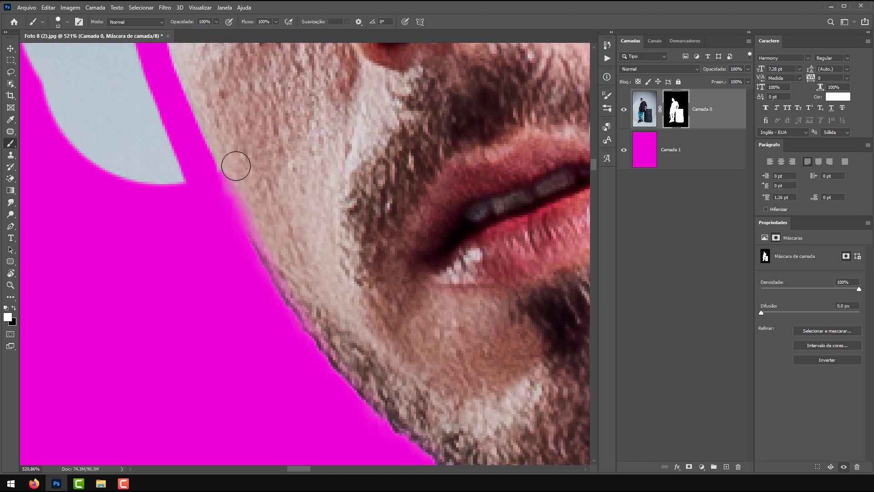
left_click_drag(253, 214, 286, 275)
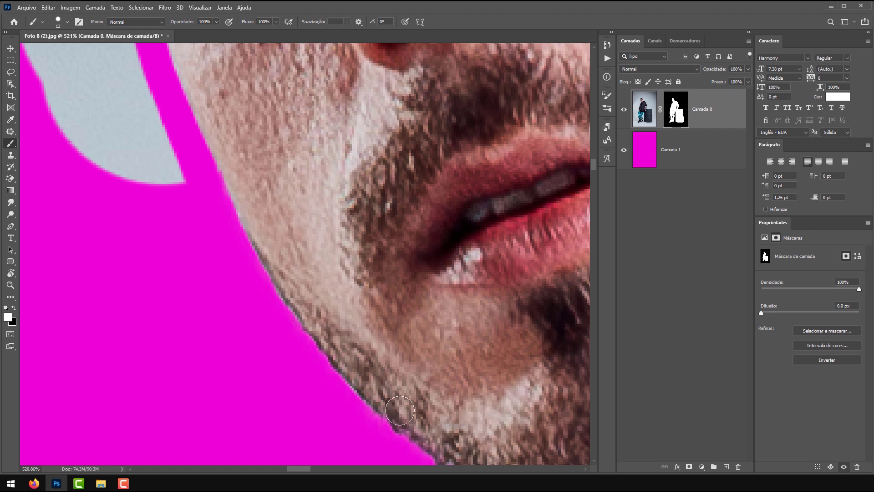
left_click_drag(425, 431, 260, 258)
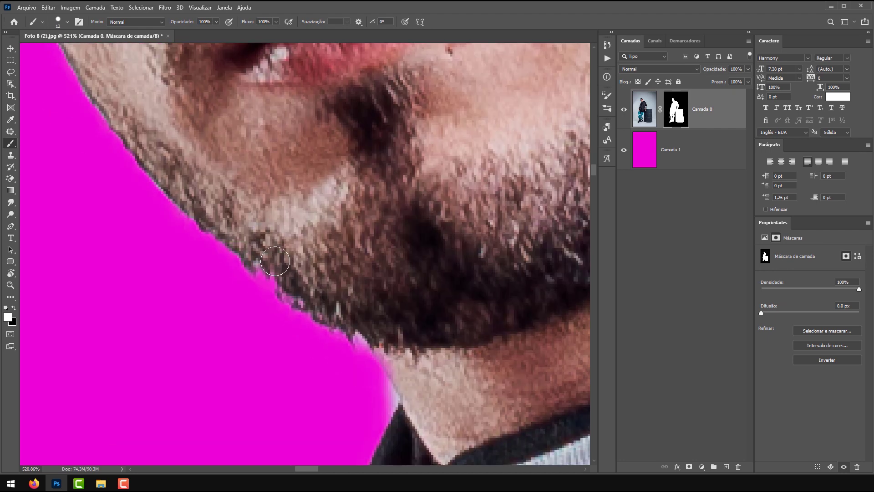
- Trim the jaw and cheek edge with the 12 px black brush and hide the leftover grey patch using a 39 px size
key("x")
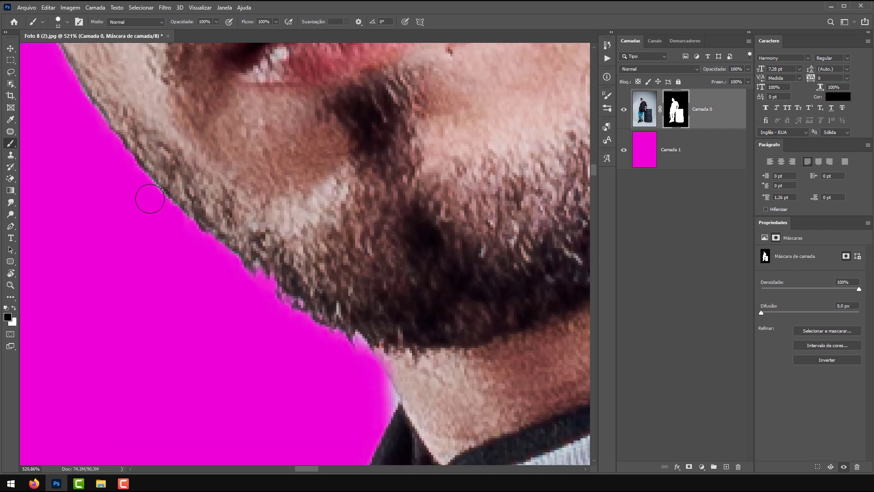
left_click_drag(66, 130, 305, 286)
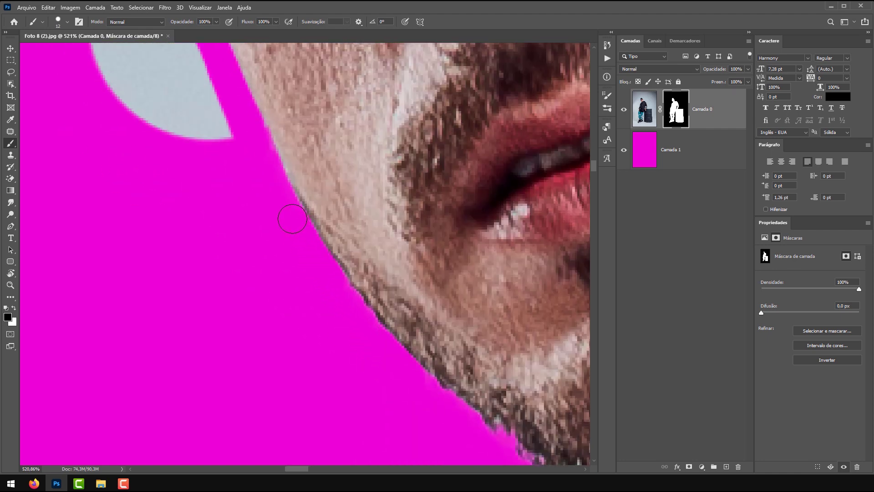
left_click_drag(175, 118, 304, 345)
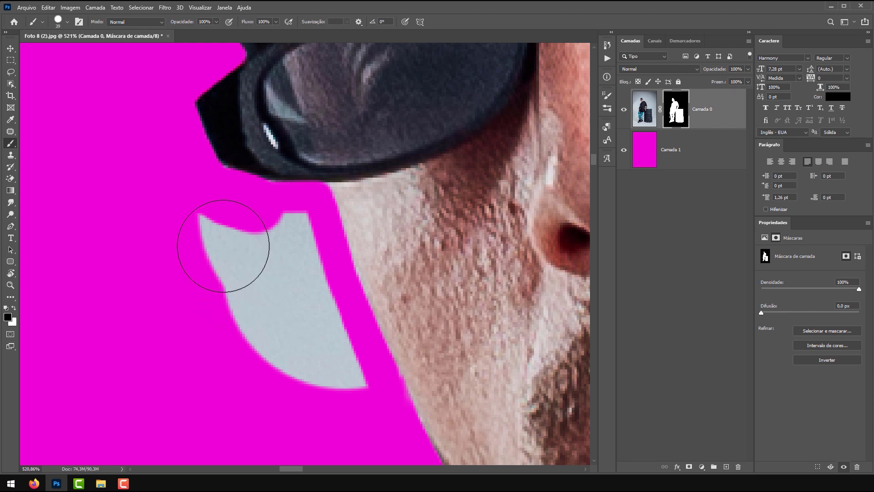
mouse_move(223, 246)
left_mouse_down()
mouse_move(246, 261)
mouse_move(278, 252)
mouse_move(325, 375)
mouse_move(218, 292)
left_mouse_up()
scroll(269, 278, "down", 3)
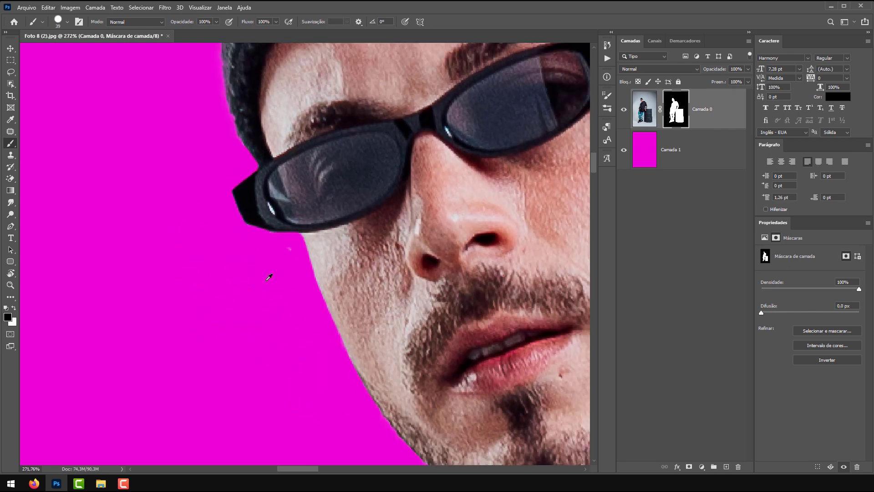
- Restore the ear's outer edge down to the lobe with a 20 px white brush on the mask
scroll(269, 278, "down", 5)
scroll(344, 226, "up", 10)
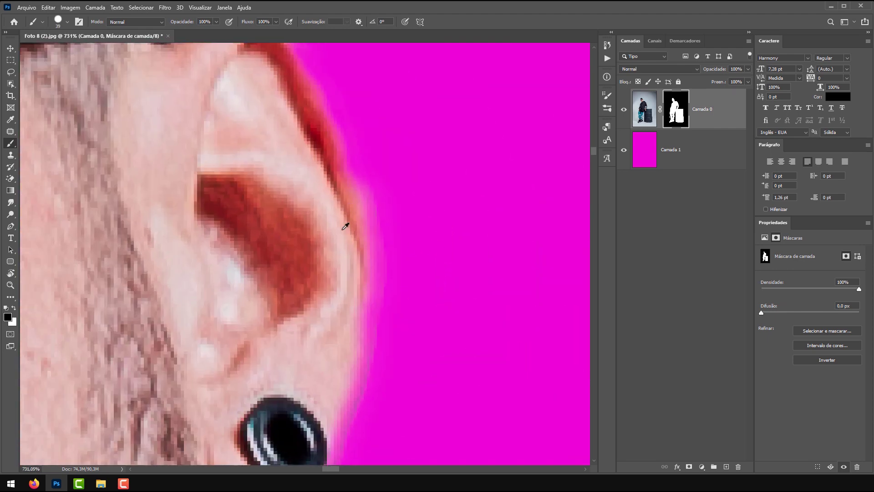
key("x")
mouse_move(324, 297)
left_mouse_down()
mouse_move(281, 285)
mouse_move(347, 255)
mouse_move(308, 146)
left_mouse_up()
scroll(296, 191, "up", 3)
scroll(282, 234, "down", 3)
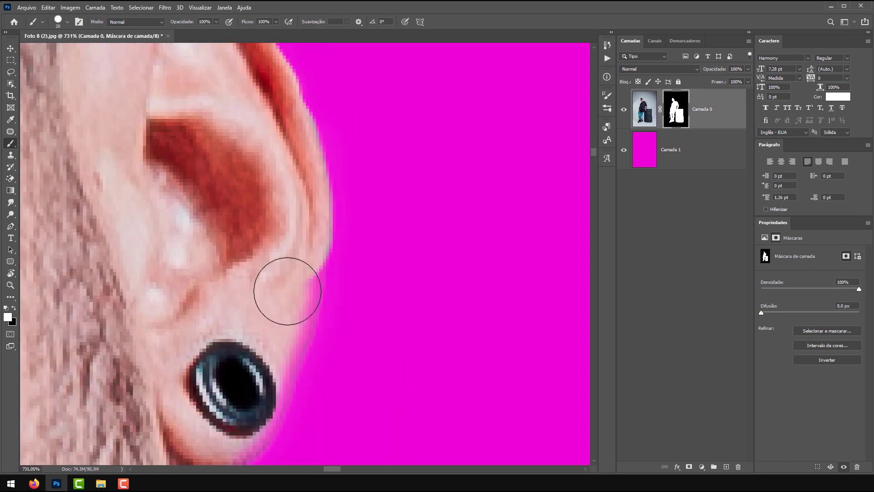
left_click_drag(287, 291, 255, 424)
- Hide the background fringe beside the ear with the 20 px black brush
key("x")
scroll(316, 195, "down", 4)
scroll(318, 244, "up", 5)
left_click_drag(354, 245, 387, 78)
- Restore the neck edge between earlobe and collar in white and trim the background beside it in black, using the 20 px brush
scroll(410, 82, "down", 6)
scroll(351, 342, "up", 3)
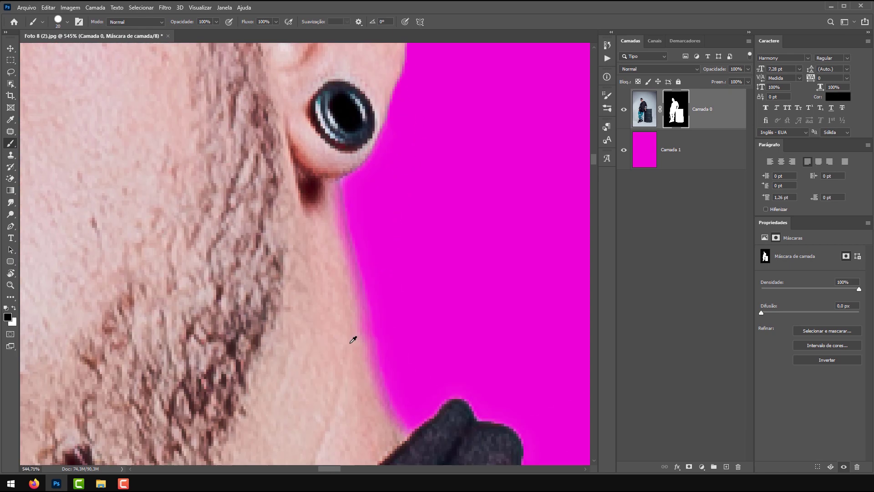
key("x")
left_click_drag(370, 395, 315, 204)
key("x")
left_click_drag(365, 189, 412, 394)
- Examine the cutout's edges around the beanie and along both sides of the barrel, ending with the whole figure
scroll(411, 394, "down", 6)
scroll(177, 202, "up", 3)
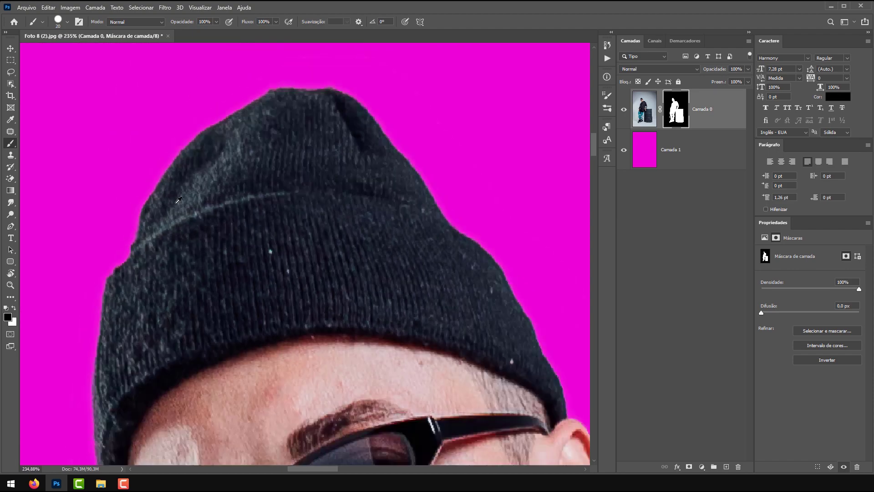
scroll(177, 200, "down", 3)
key("x")
key("x")
key("x")
scroll(219, 136, "down", 3)
scroll(381, 390, "down", 5)
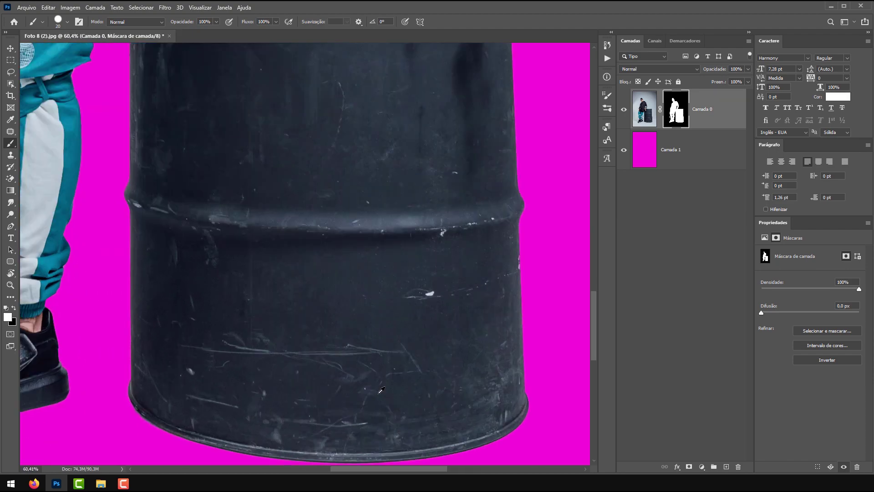
scroll(122, 298, "up", 3)
left_click_drag(222, 184, 226, 433)
left_click_drag(172, 190, 175, 341)
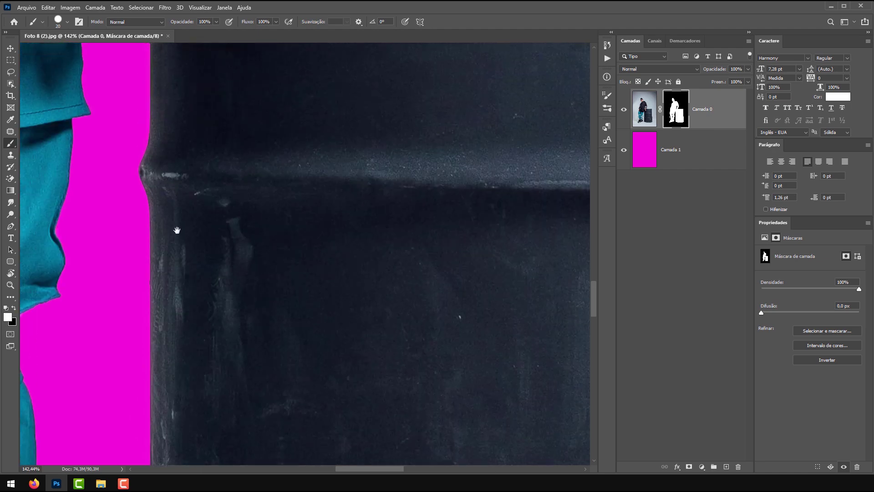
left_click_drag(176, 230, 184, 438)
left_click_drag(183, 204, 280, 78)
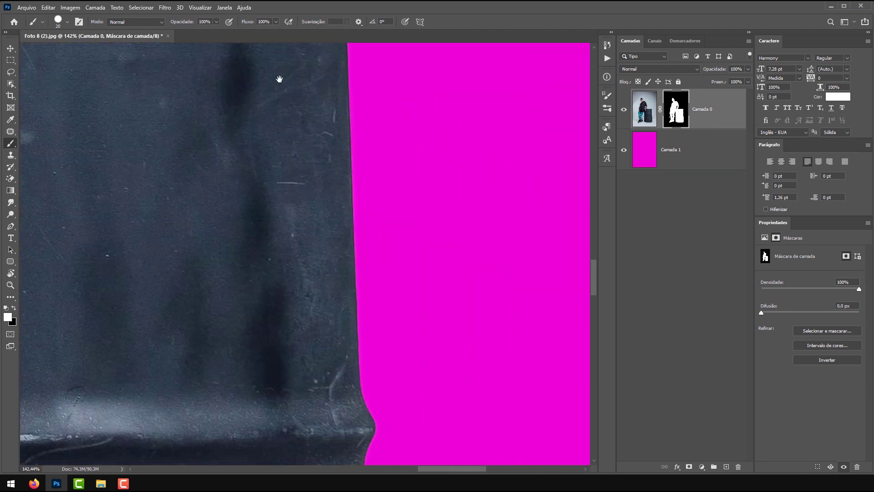
left_click_drag(248, 238, 444, 266)
scroll(444, 267, "down", 6)
scroll(265, 241, "up", 2)
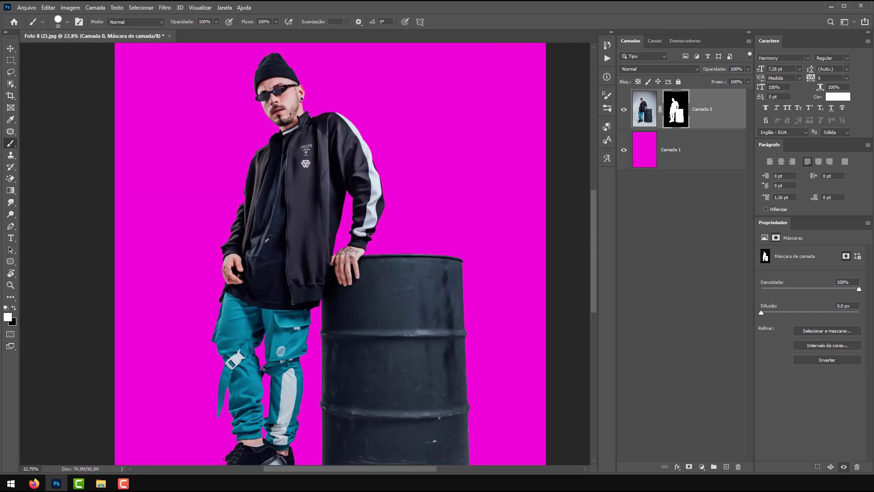
- Switch to the Move tool and examine the finished cutout around the trouser legs and as a whole
left_click(11, 85)
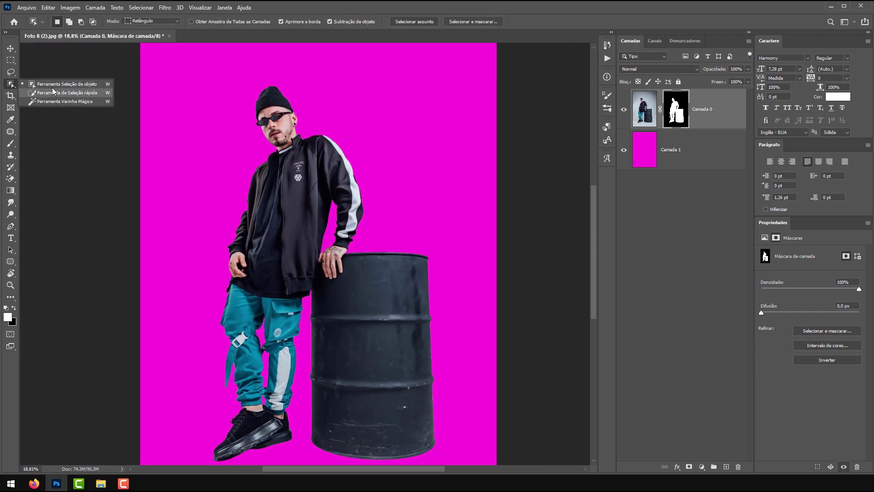
left_click(9, 47)
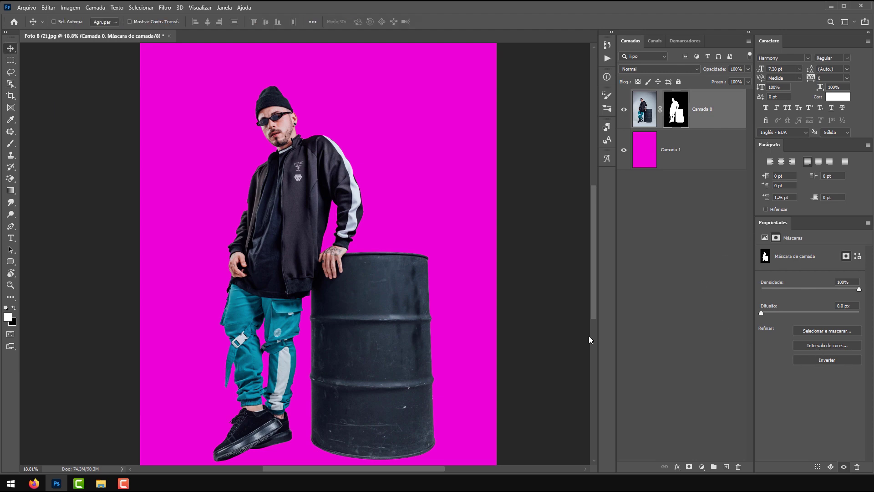
scroll(310, 270, "up", 8)
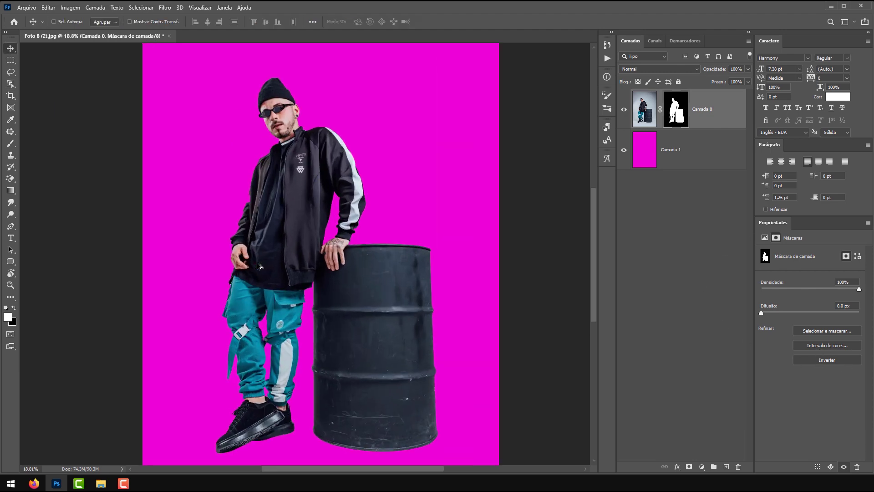
scroll(245, 347, "up", 3)
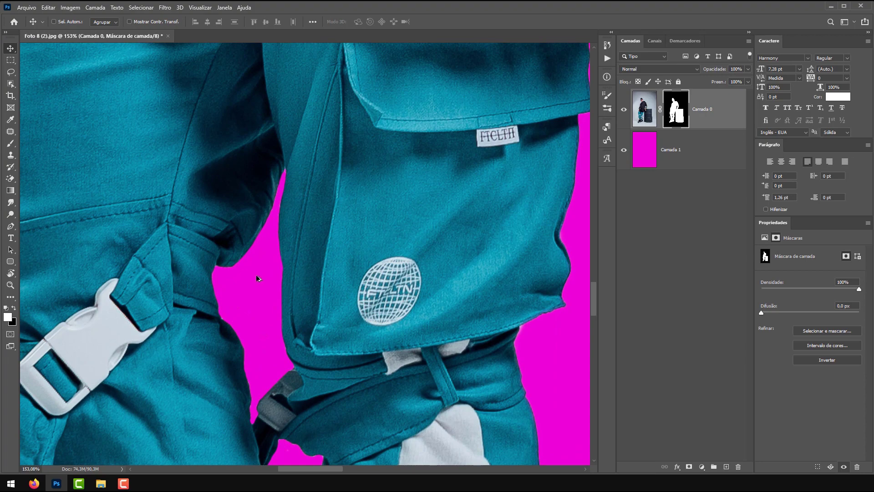
scroll(258, 278, "down", 10)
scroll(266, 281, "down", 3)
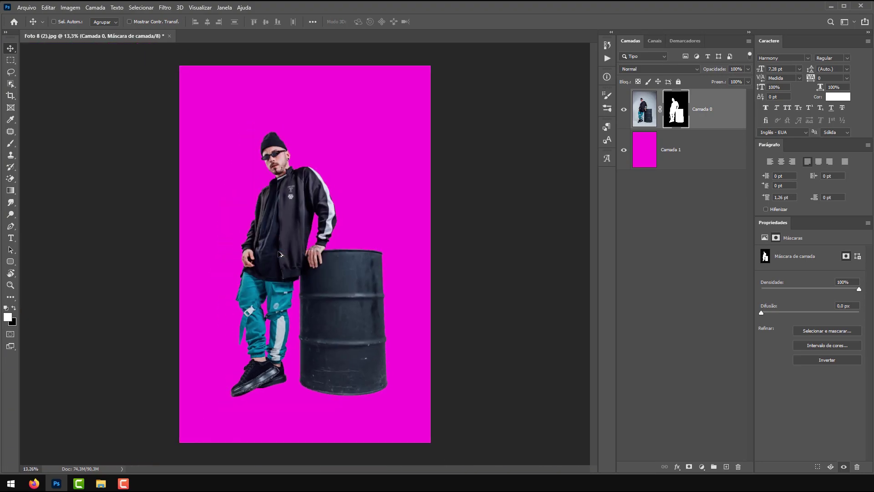
scroll(266, 280, "up", 4)
scroll(266, 280, "down", 4)
scroll(267, 279, "up", 1)
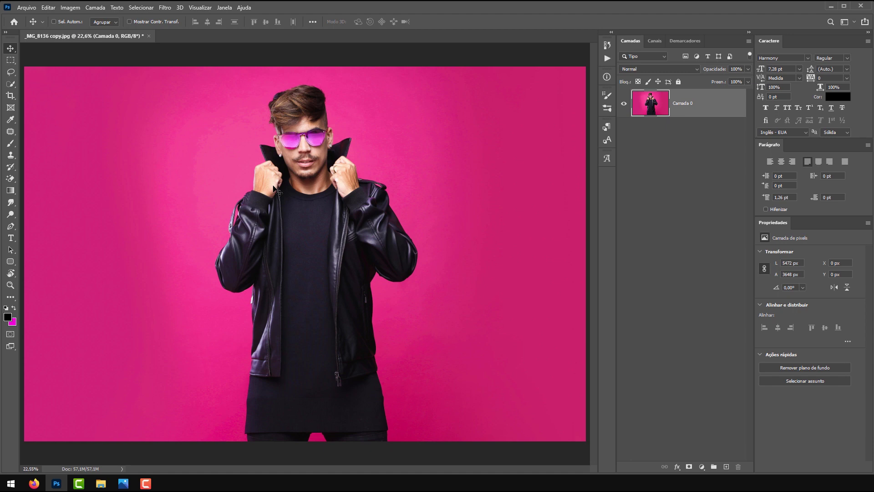
- Select the jacket and shirt in the pink-background photo with the Quick Selection tool at 367 px
left_click(10, 84)
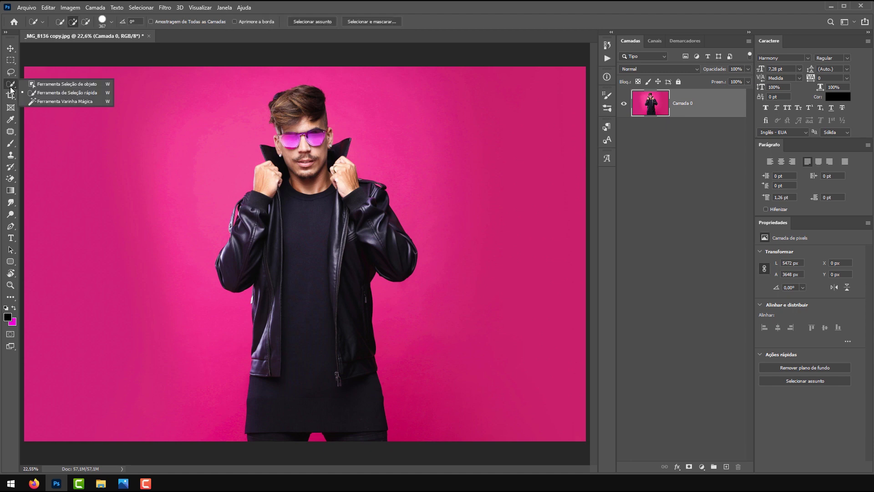
left_click(41, 93)
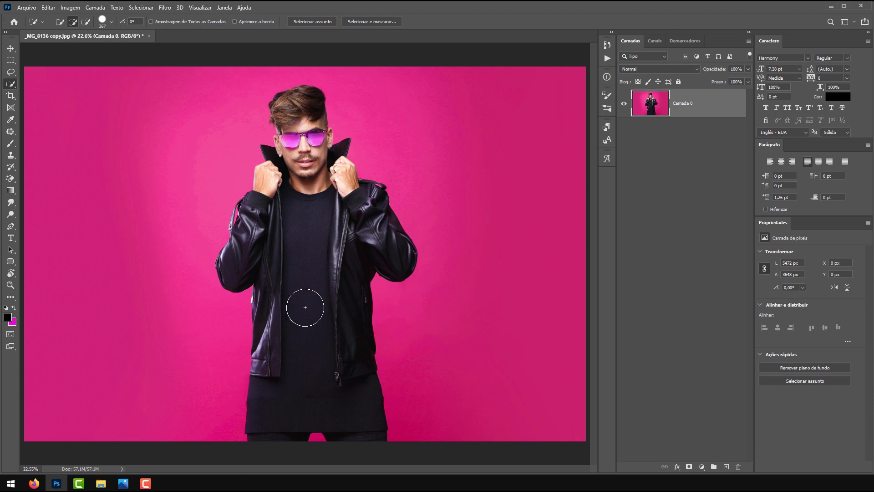
left_click(268, 320)
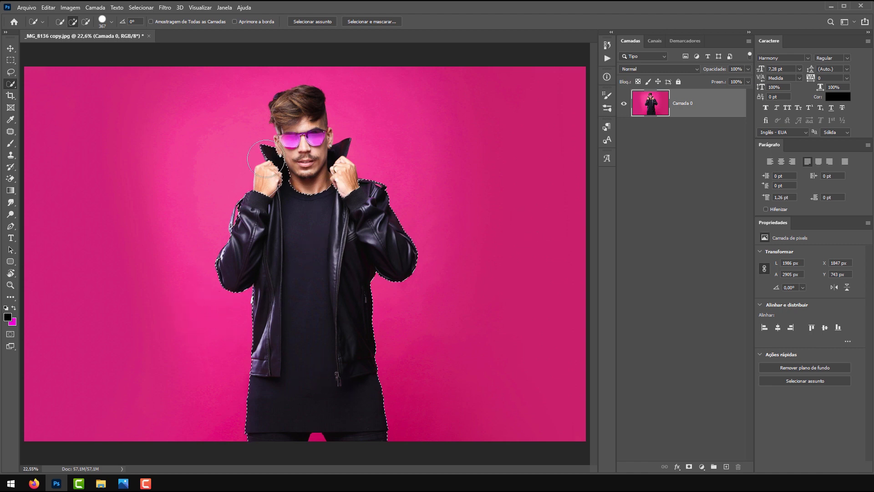
- Add the neck, face and hair to the selection, reducing the Quick Selection brush to 154 px
scroll(310, 185, "up", 3)
scroll(309, 185, "up", 4)
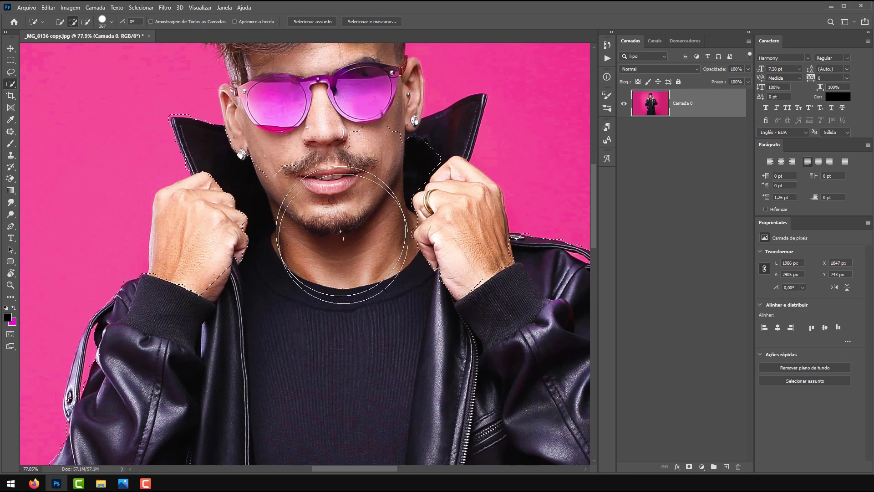
left_click_drag(328, 182, 294, 161)
left_click_drag(280, 106, 292, 256)
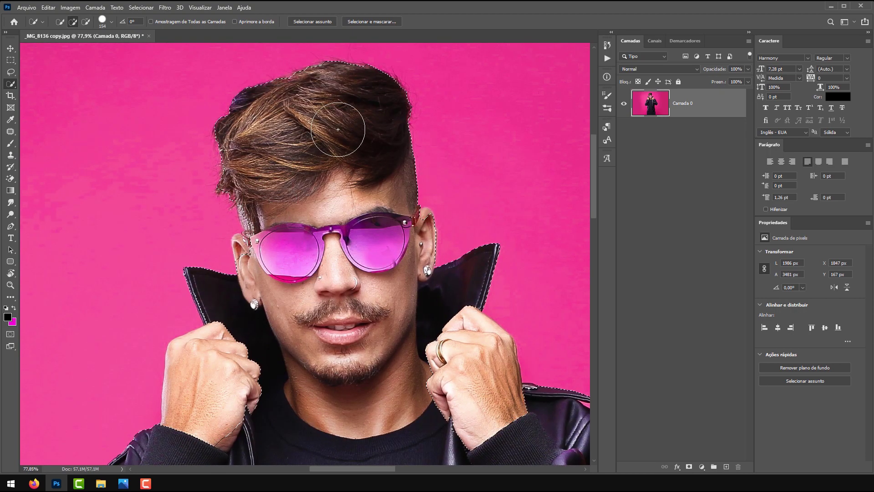
- Shrink the Quick Selection brush to 29 px and correct the selection around both ears
scroll(415, 233, "up", 5)
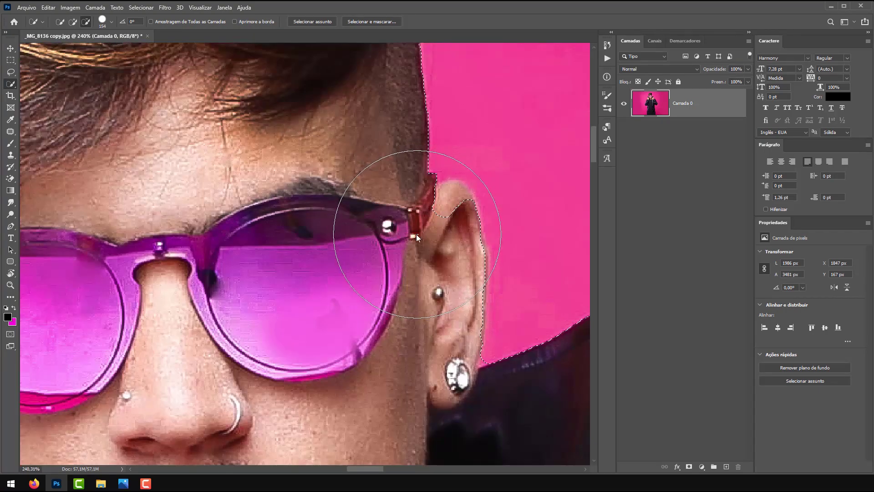
left_click_drag(416, 234, 350, 228)
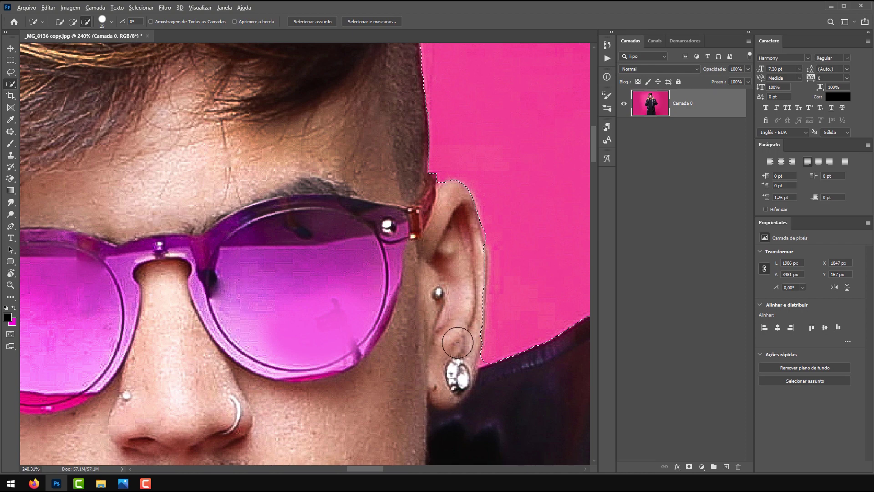
left_click_drag(111, 404, 437, 226)
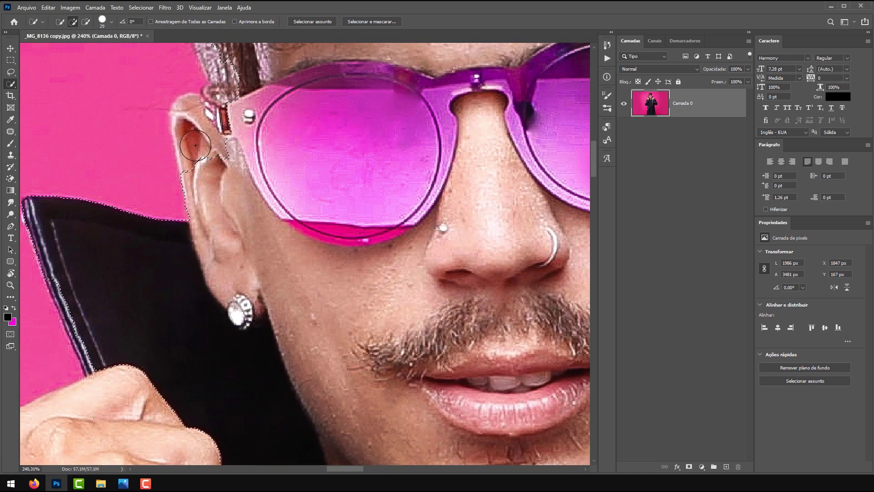
left_click_drag(206, 176, 244, 376)
- Refine the selection along the raised collar's edge and add the fist gripping it, using the 29 px Quick Selection brush
left_click_drag(291, 119, 311, 167)
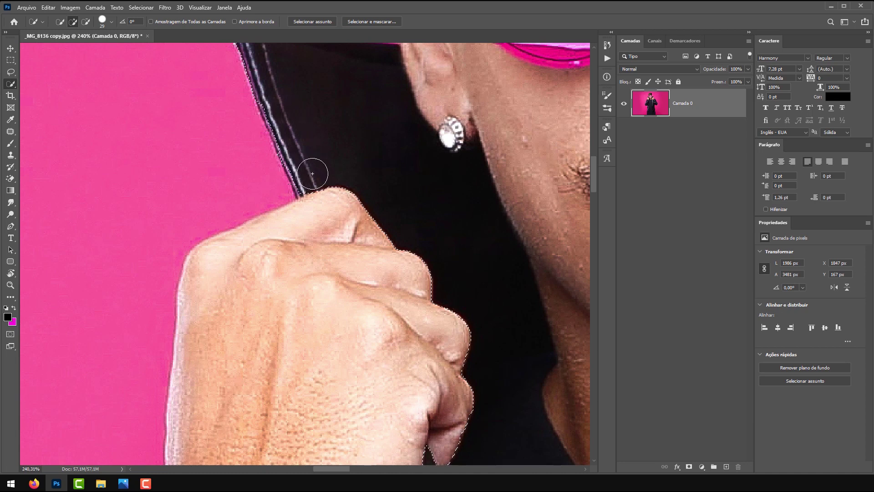
left_click(312, 182)
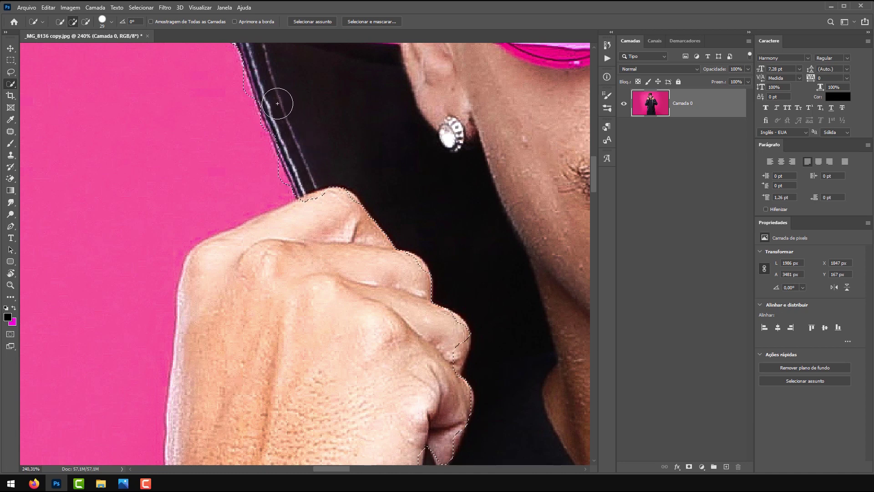
mouse_move(287, 132)
left_mouse_down()
mouse_move(272, 95)
mouse_move(296, 143)
left_mouse_up()
scroll(332, 246, "down", 3)
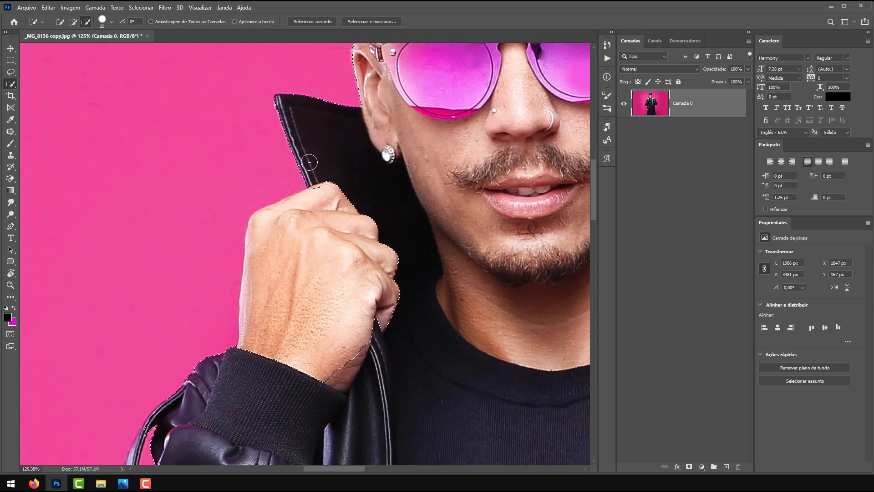
scroll(264, 267, "up", 2)
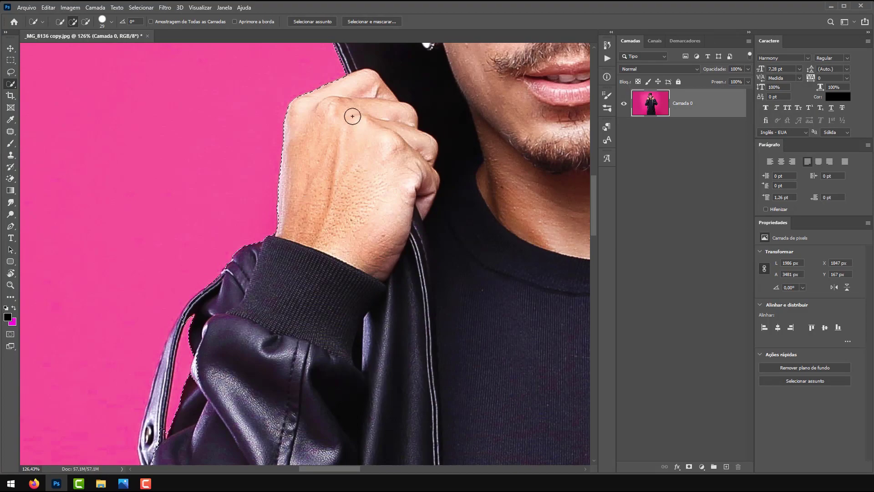
- Correct the selection along the creased leather edge at the elbow using the 29 px Quick Selection brush
scroll(352, 116, "up", 2)
scroll(332, 88, "down", 4)
scroll(260, 248, "up", 5)
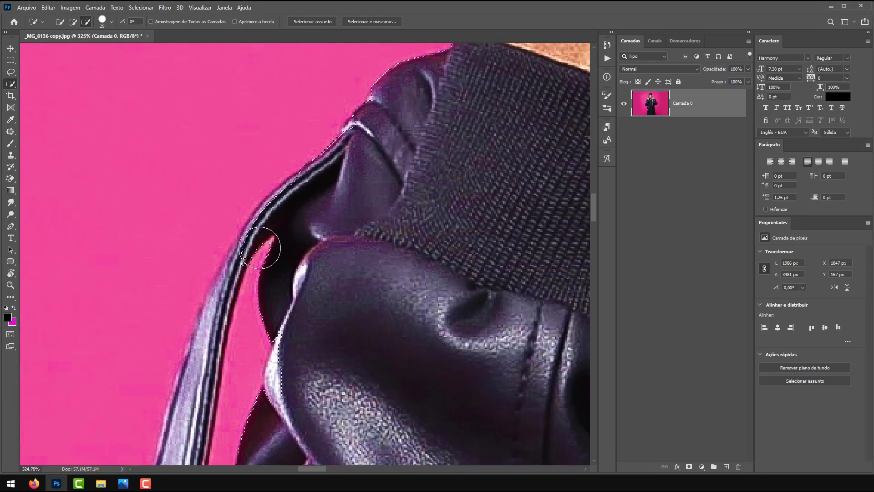
scroll(317, 258, "down", 6)
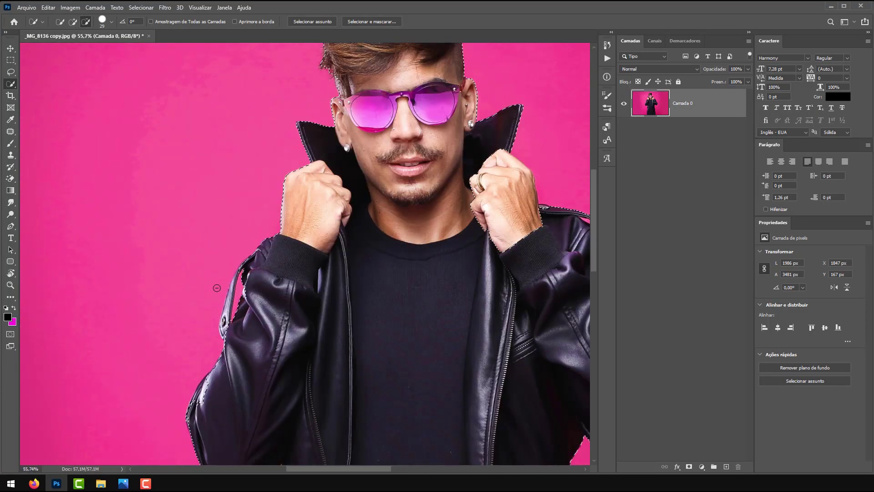
scroll(425, 275, "up", 9)
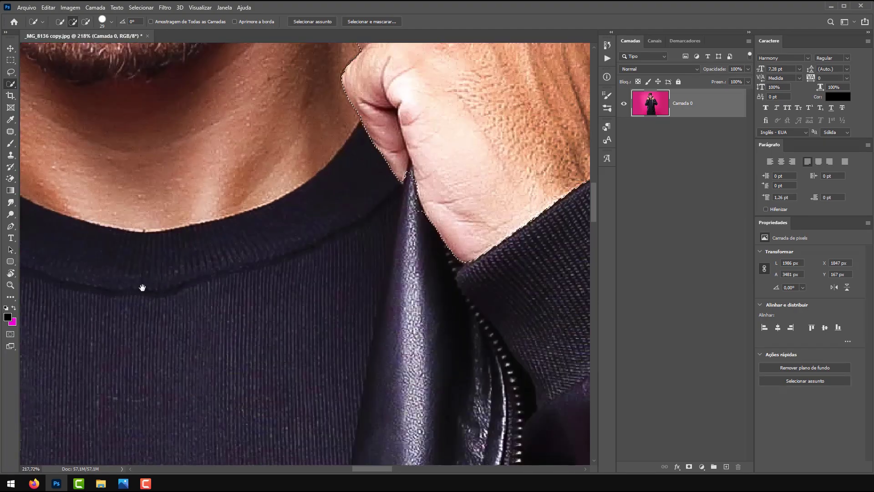
left_click_drag(143, 286, 546, 255)
left_click_drag(257, 265, 569, 246)
scroll(300, 249, "up", 5)
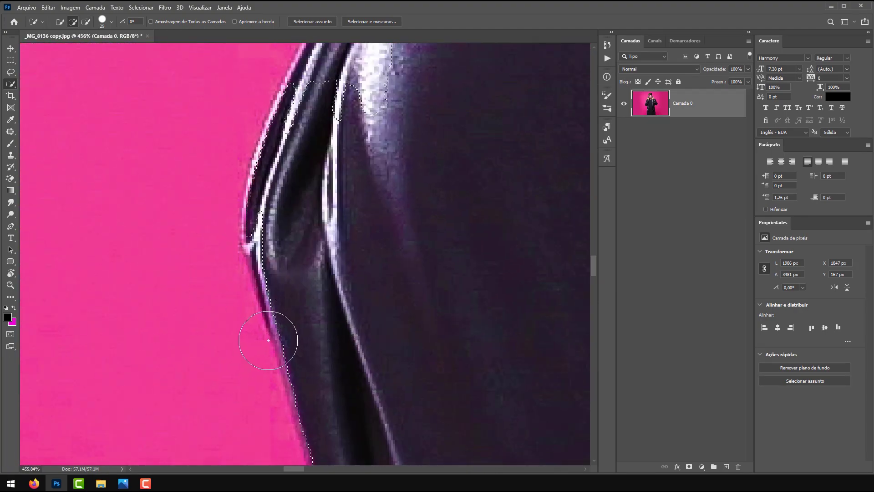
scroll(262, 291, "up", 2)
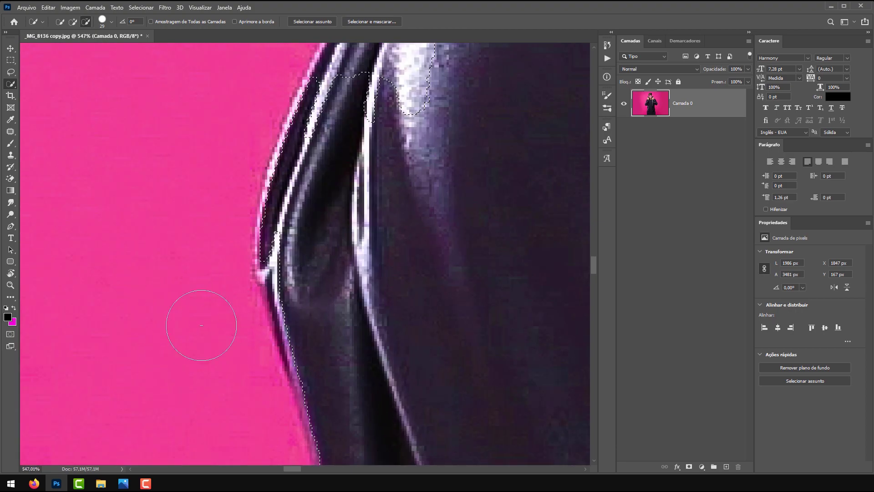
scroll(255, 310, "down", 2)
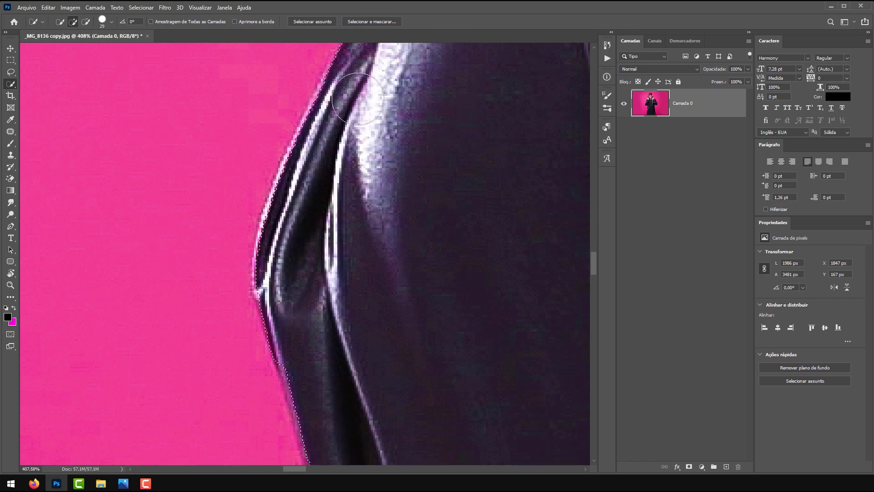
left_click_drag(342, 156, 319, 232)
scroll(310, 217, "down", 8)
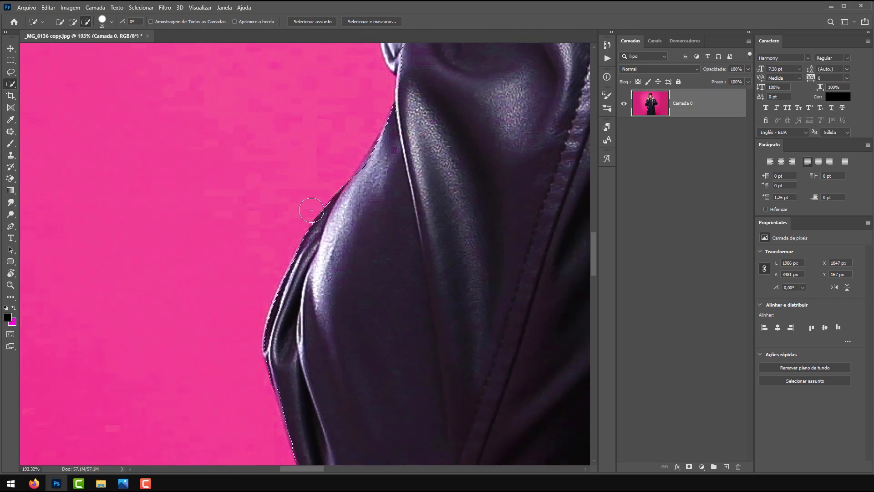
scroll(291, 209, "down", 2)
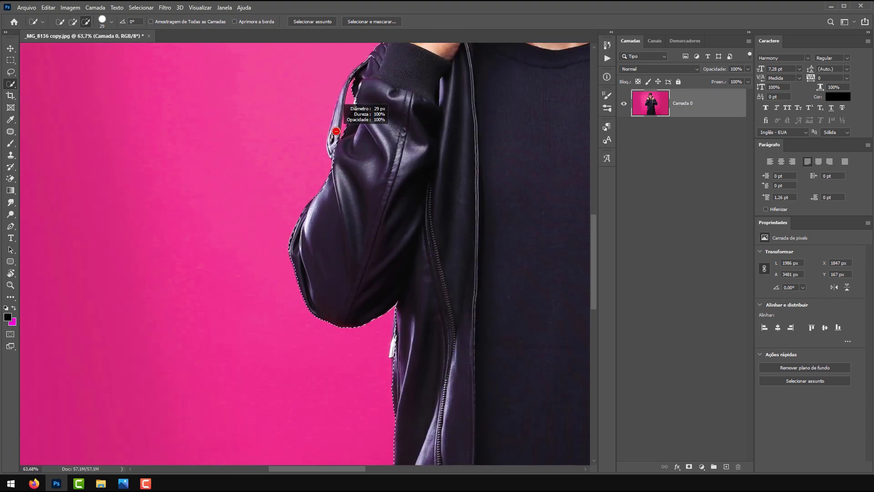
- Try to subtract the pink spill beside the sleeve strap from the selection with a 62 px Quick Selection brush
scroll(337, 86, "up", 5)
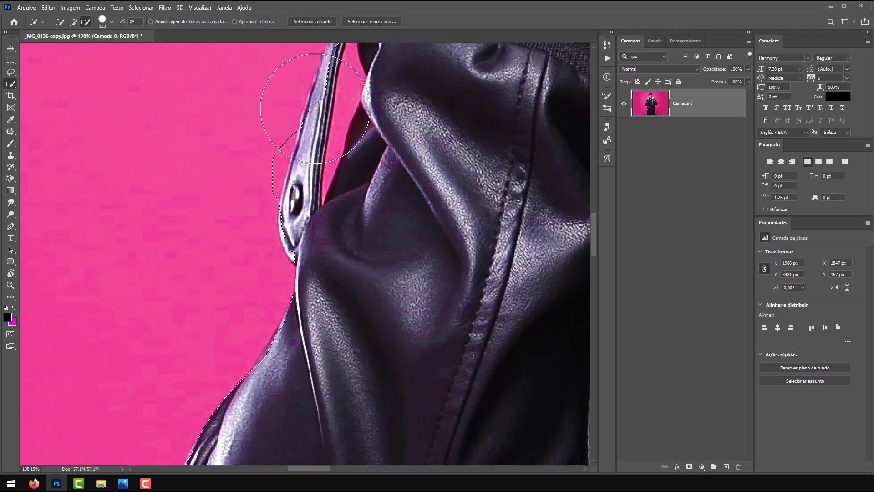
scroll(230, 156, "up", 3)
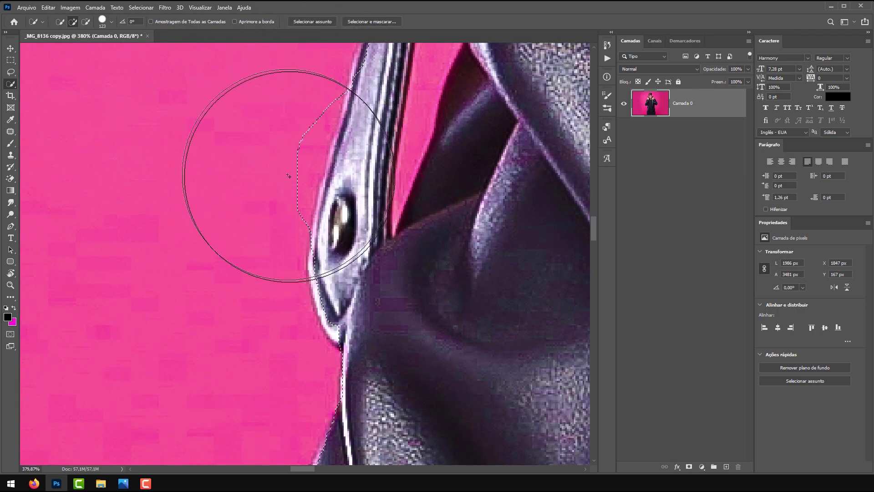
left_click_drag(229, 175, 173, 165)
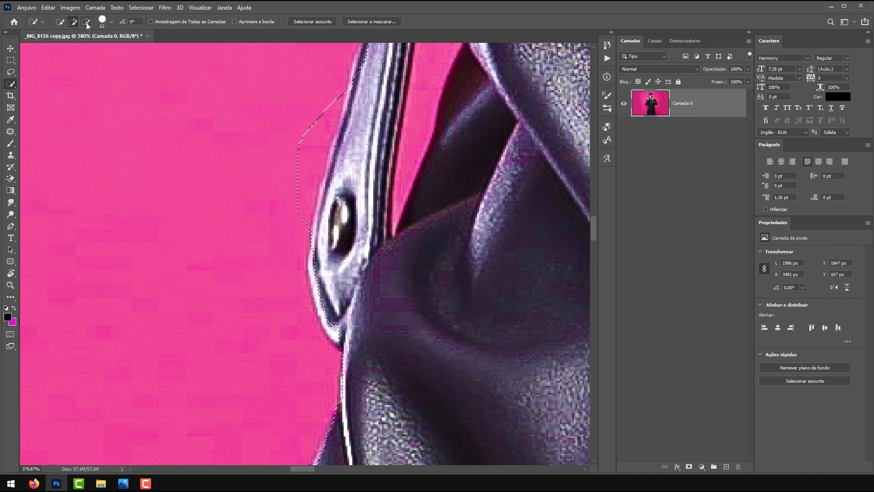
left_click(86, 22)
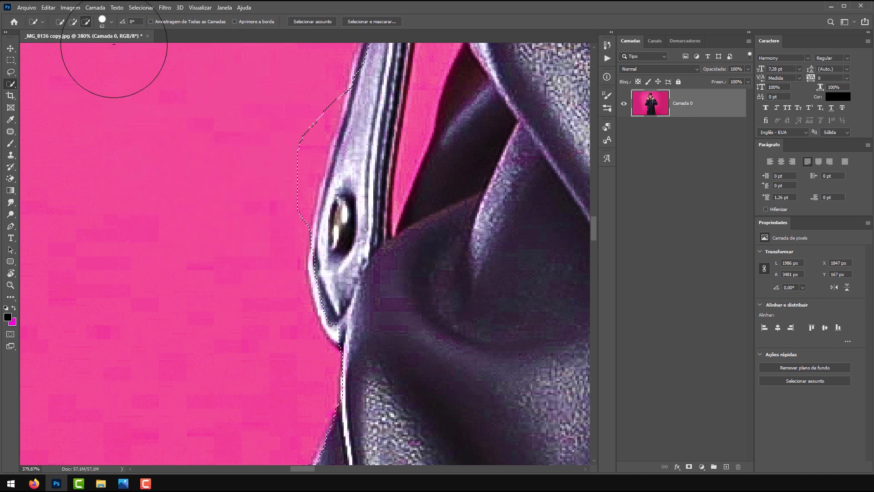
mouse_move(261, 163)
left_mouse_down()
mouse_move(251, 219)
mouse_move(269, 108)
left_mouse_up()
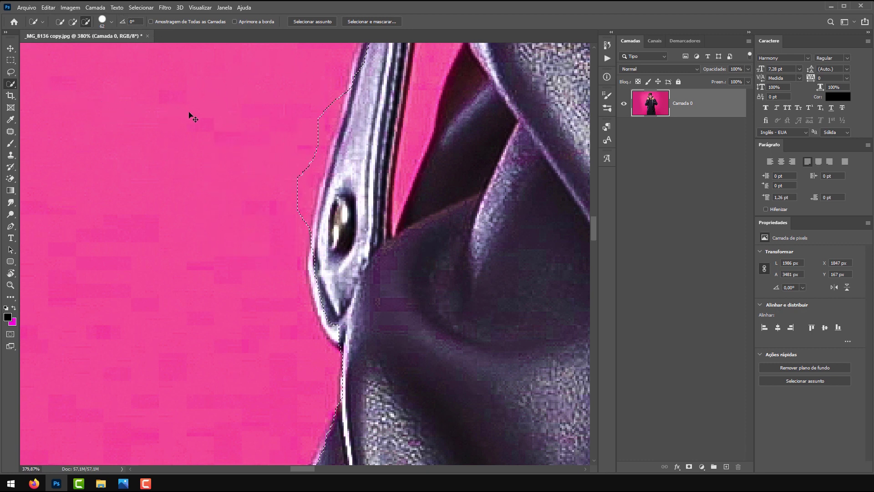
key("ctrl+z")
- Subtract the pink spill beside the buttoned sleeve strap from the selection, reducing the Quick Selection brush to 34 px
left_click(71, 22)
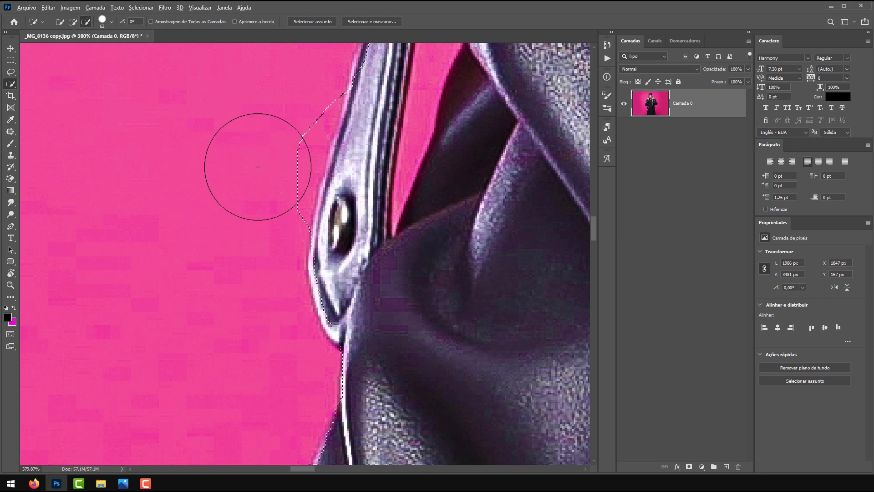
left_click_drag(217, 167, 187, 166)
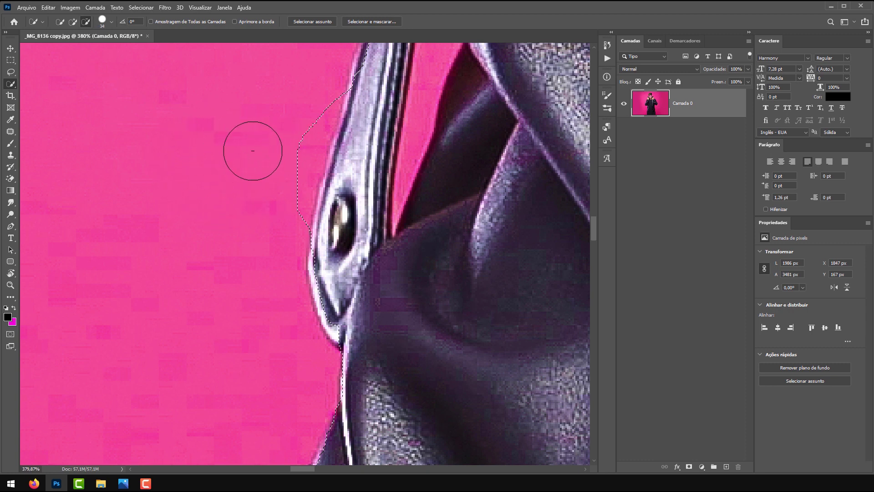
key("alt")
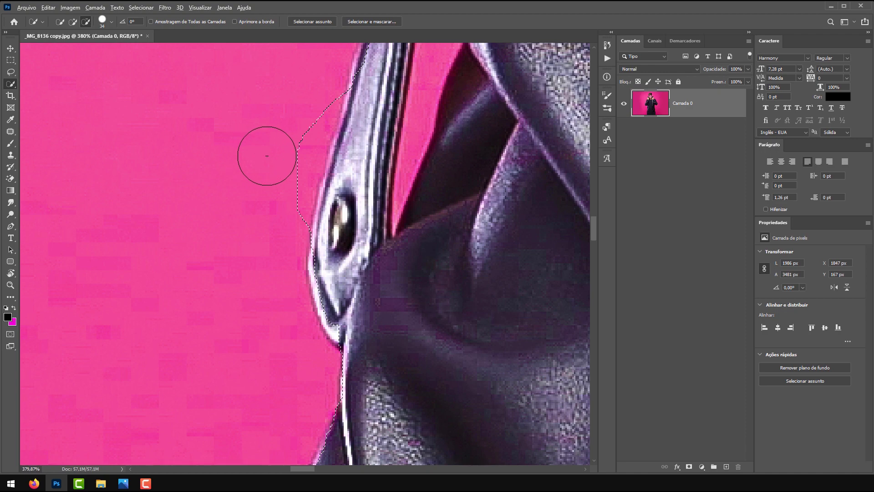
mouse_move(281, 169)
left_mouse_down()
mouse_move(278, 207)
mouse_move(282, 169)
left_mouse_up()
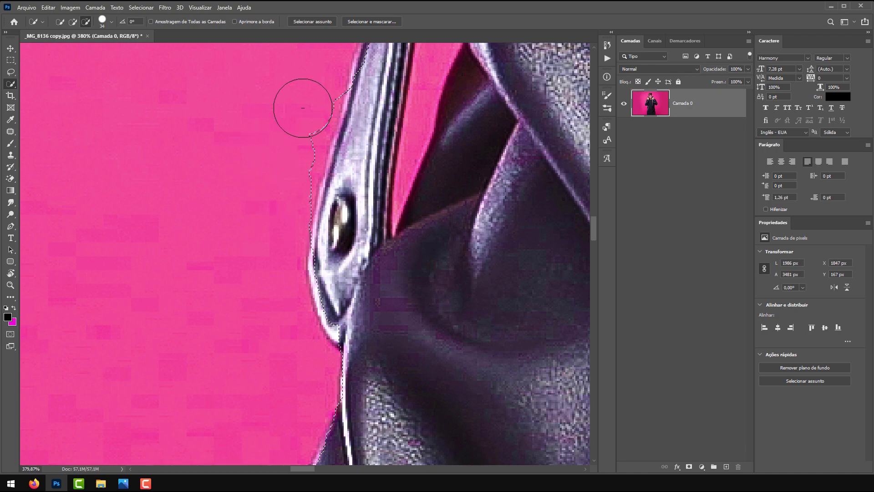
scroll(255, 167, "down", 3)
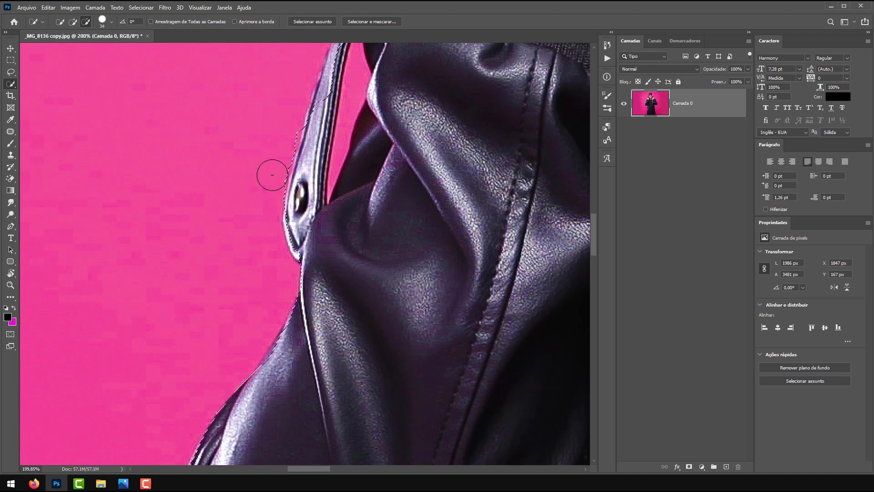
- Add a patch of pink background beside the elbow with a 248 px Quick Selection brush and subtract it again
scroll(237, 155, "down", 6)
left_click_drag(228, 271, 258, 273)
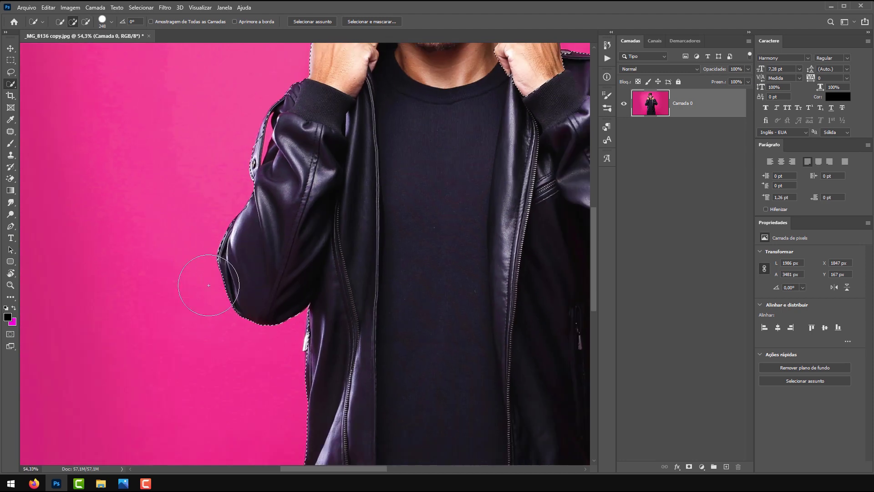
left_click(209, 285)
key("alt")
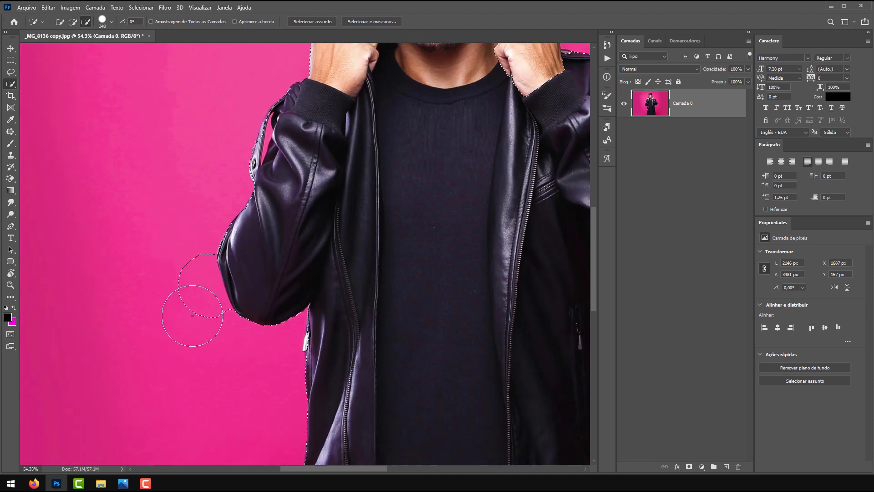
mouse_move(166, 302)
left_mouse_down()
mouse_move(181, 322)
mouse_move(194, 321)
mouse_move(187, 268)
left_mouse_up()
- Clean up the selection along the elbow's outer edge with the Quick Selection brush reduced to 49 px
scroll(195, 297, "up", 3)
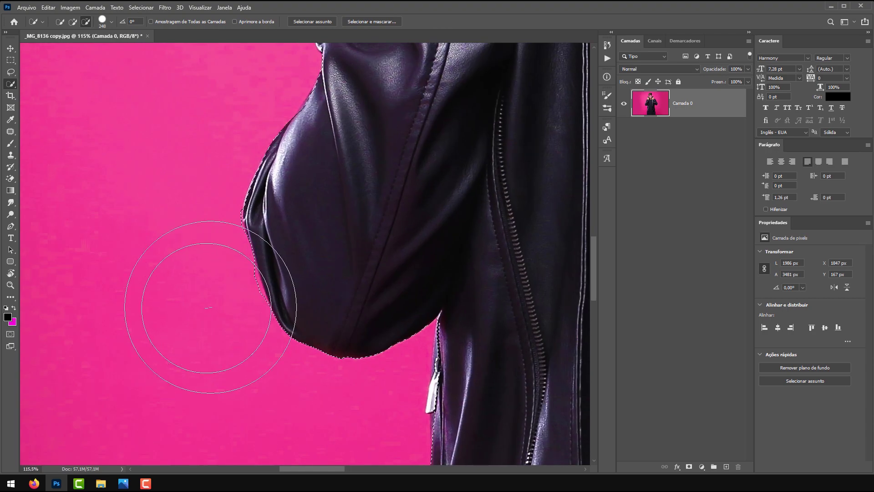
left_click_drag(377, 236, 313, 253)
scroll(305, 254, "up", 1)
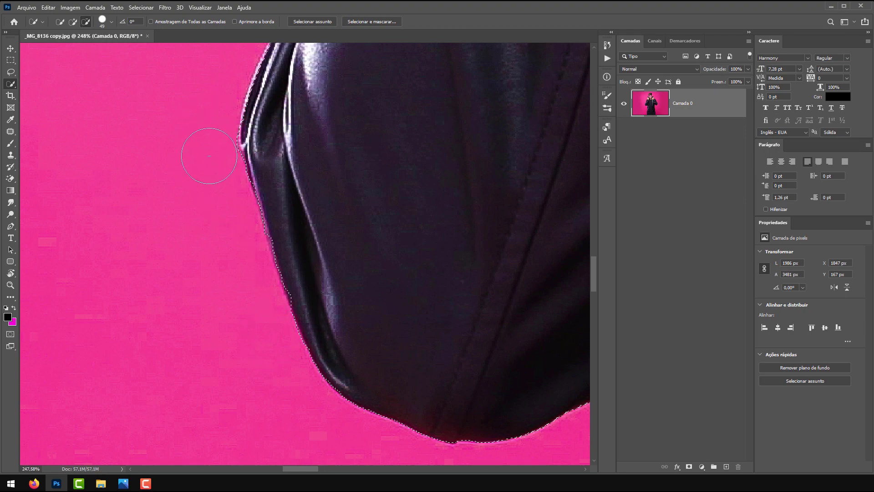
- Examine the selection outline around the jacket hem, shirt and both sleeves for missed or extra areas
scroll(209, 156, "down", 7)
scroll(352, 369, "up", 3)
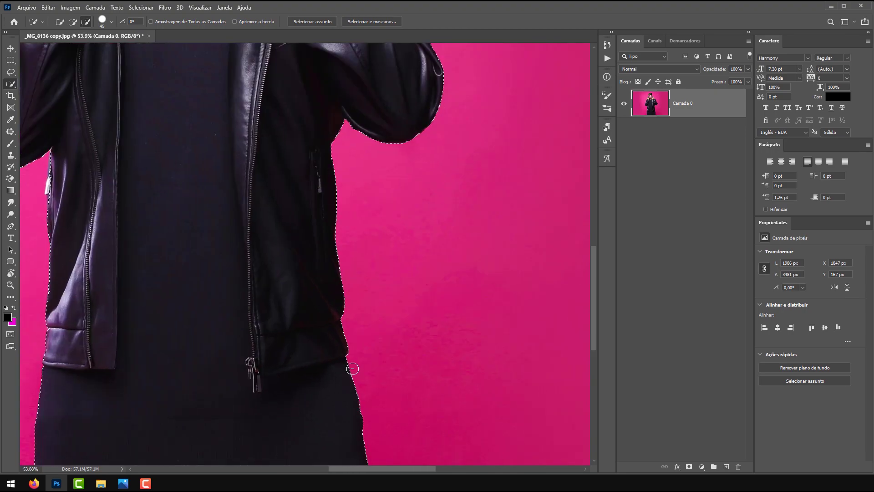
scroll(352, 368, "up", 3)
scroll(351, 312, "down", 5)
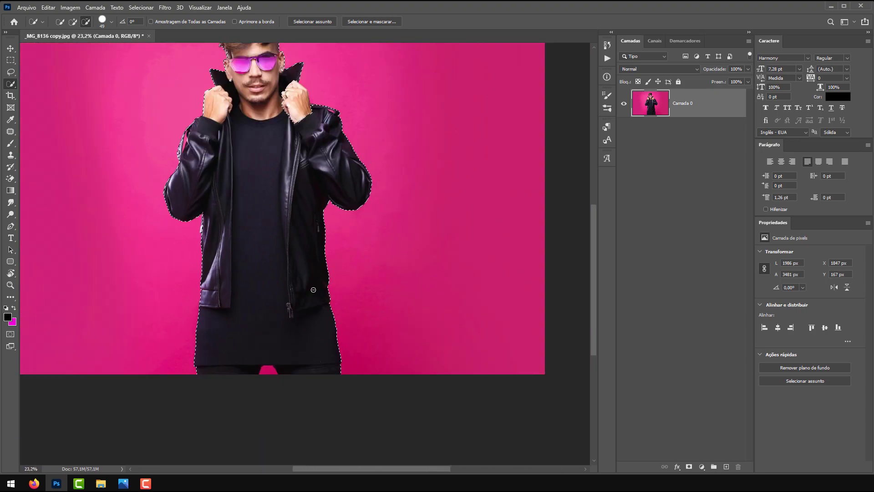
scroll(314, 289, "up", 3)
scroll(316, 254, "down", 4)
scroll(391, 300, "up", 1)
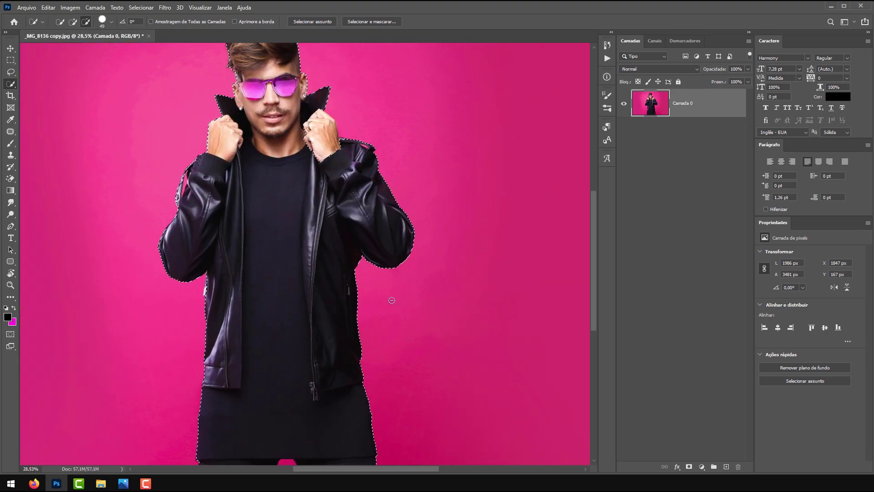
key("alt")
key("alt")
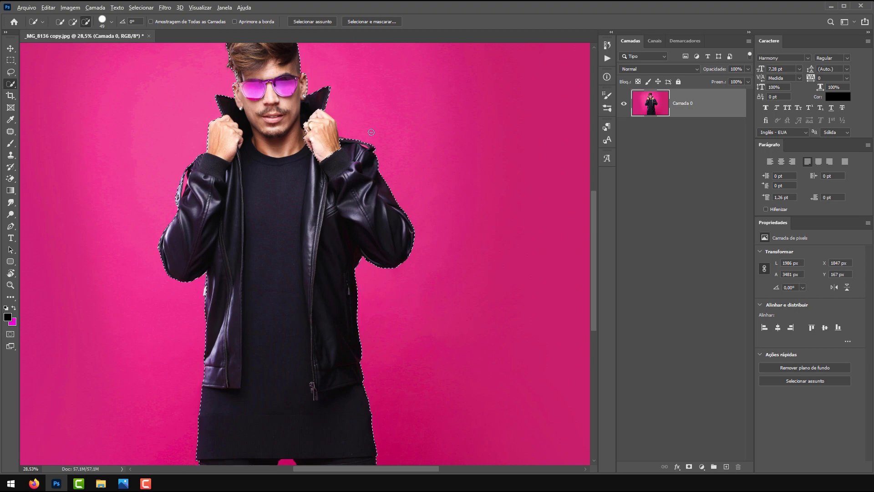
- Add the ringed fist holding the collar to the selection with the 49 px Quick Selection brush
scroll(371, 132, "up", 10)
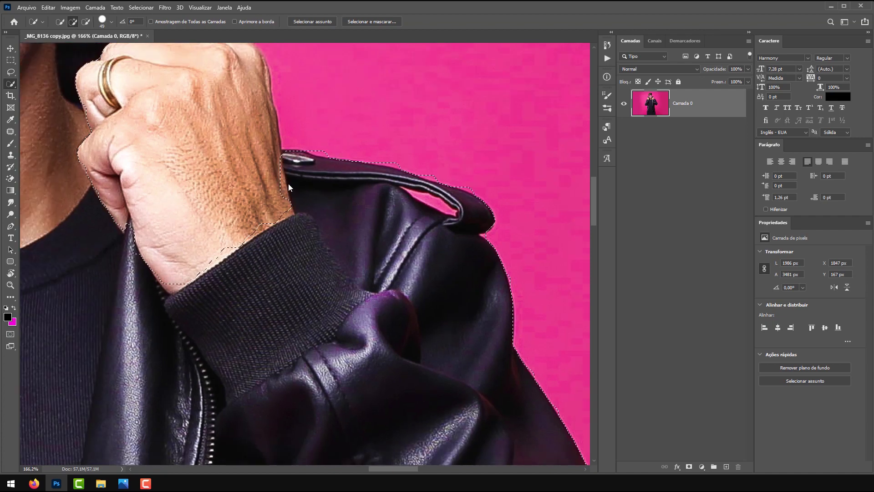
left_click_drag(264, 259, 293, 293)
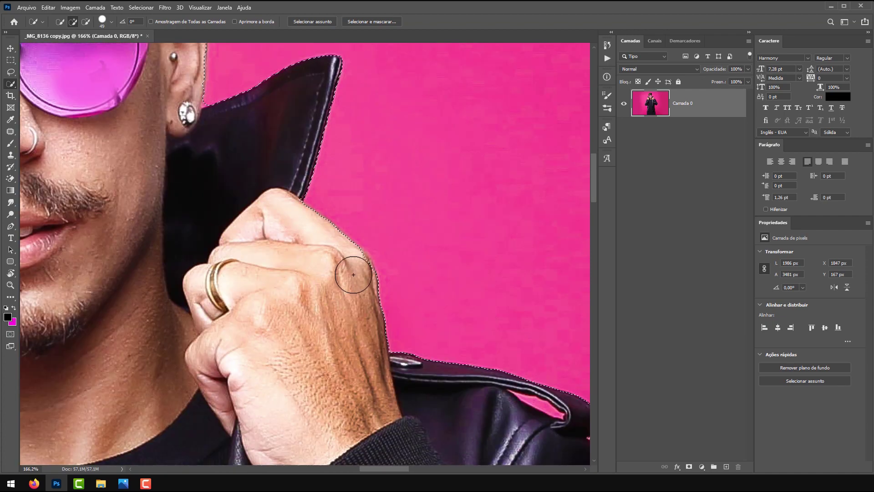
scroll(269, 205, "down", 7)
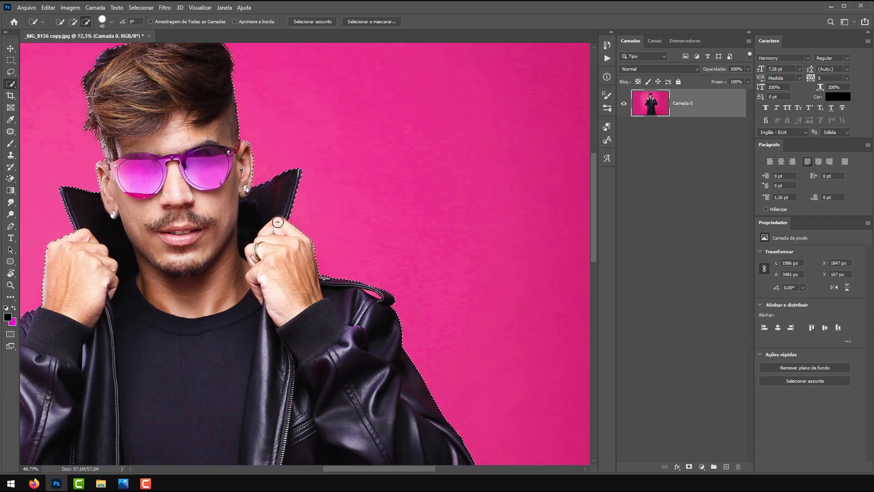
scroll(278, 222, "down", 5)
scroll(315, 318, "up", 2)
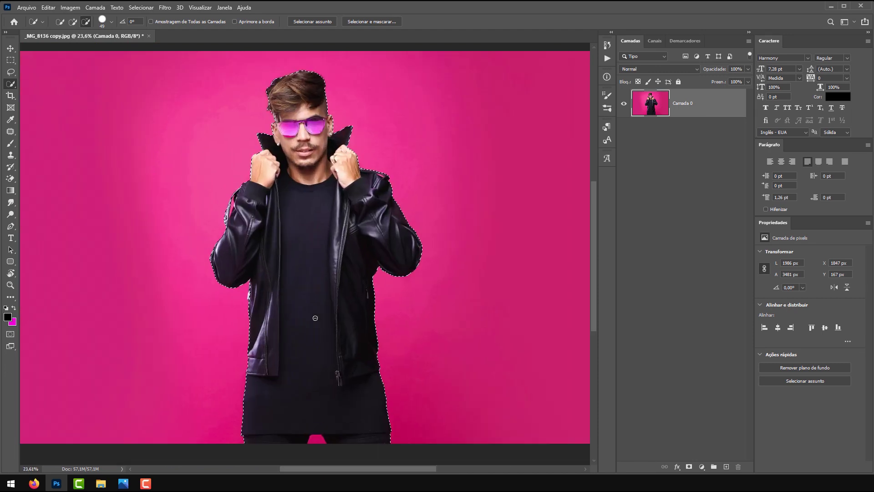
- Mask the photo layer Camada 0 from the selection and place a new layer filled with magenta beneath it
left_click(690, 467)
left_click(727, 467)
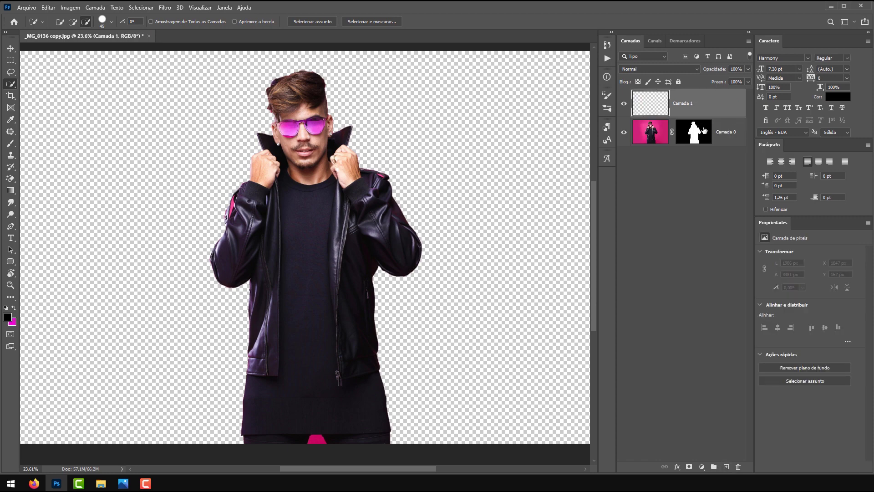
key("ctrl+bracketleft")
key("ctrl+BackSpace")
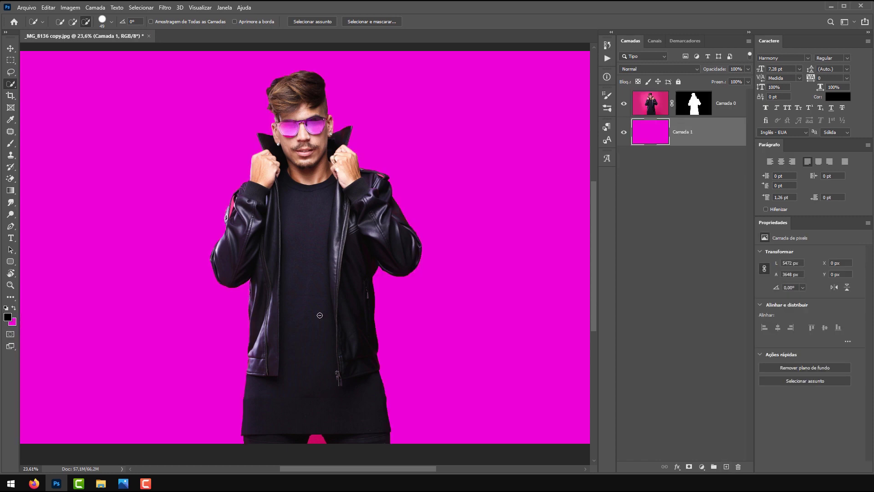
- Paint white on Camada 0's mask with a 69 px brush to restore the buckled strap on the sleeve near the wrist
scroll(203, 193, "up", 10)
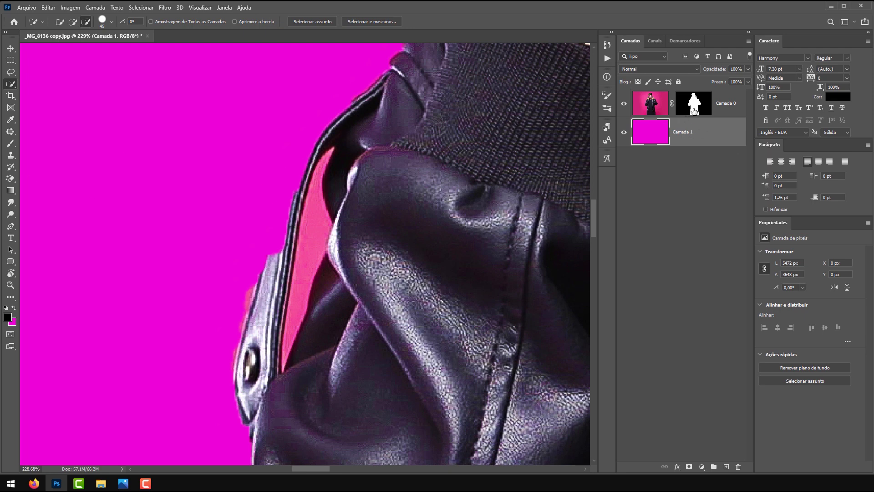
left_click(693, 111)
scroll(263, 264, "down", 10)
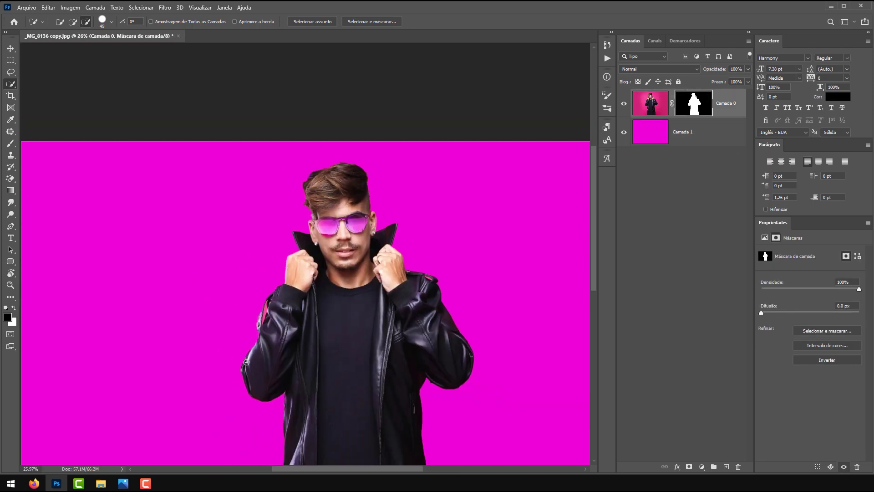
scroll(245, 384, "up", 6)
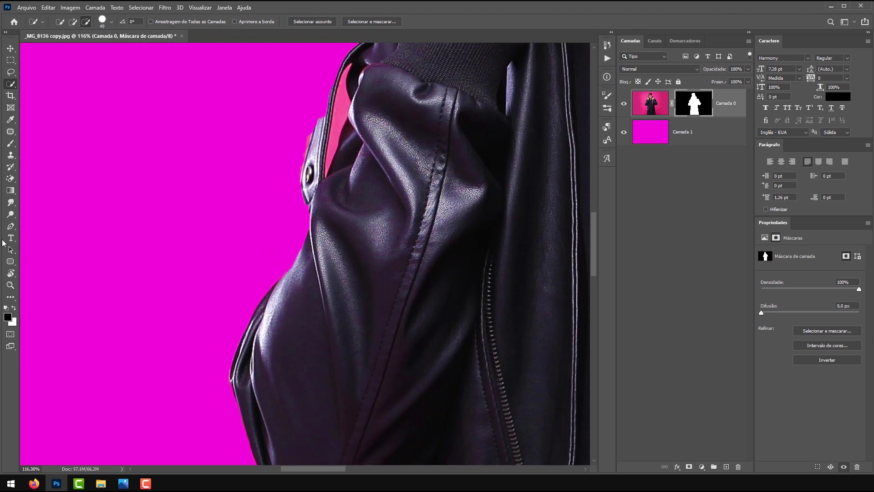
left_click(12, 145)
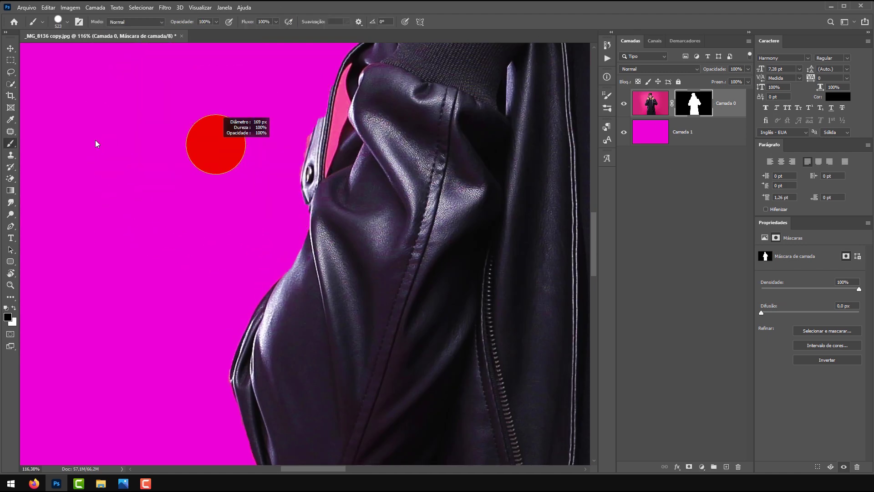
scroll(309, 112, "up", 2)
scroll(269, 303, "up", 2)
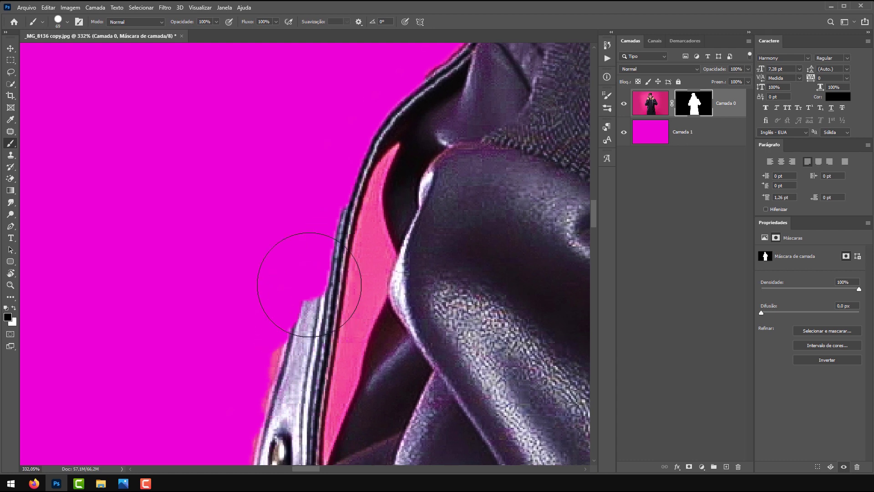
key("x")
mouse_move(283, 335)
left_mouse_down()
mouse_move(318, 185)
mouse_move(391, 64)
left_mouse_up()
left_click_drag(374, 203, 358, 298)
- Paint black on the mask with a 28 px brush along the sleeve strap's outer edge to hide the surrounding pink background
key("bracketleft")
key("bracketleft")
key("bracketleft")
key("bracketleft")
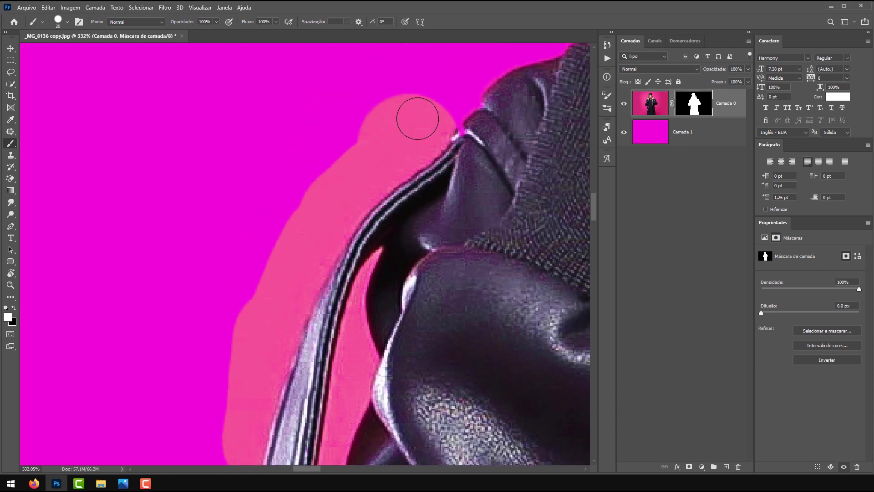
key("x")
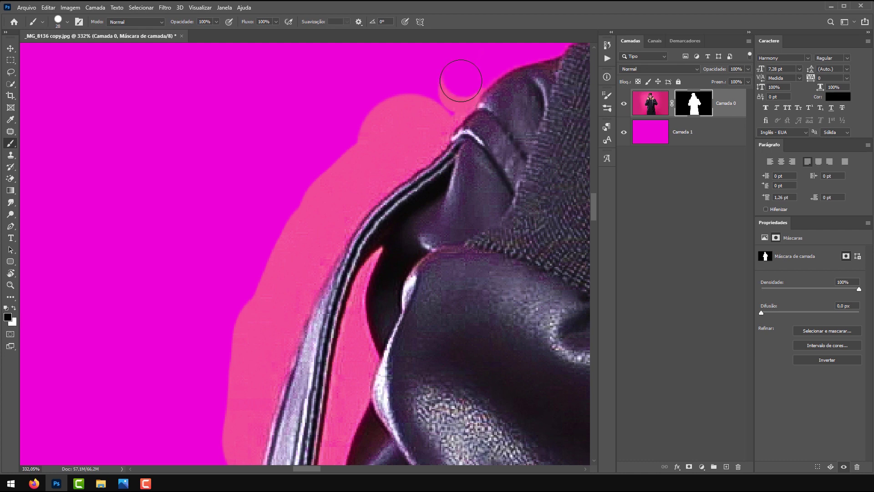
mouse_move(465, 85)
left_mouse_down()
mouse_move(383, 152)
mouse_move(314, 241)
mouse_move(246, 418)
mouse_move(234, 428)
mouse_move(274, 98)
left_mouse_up()
scroll(237, 202, "up", 3)
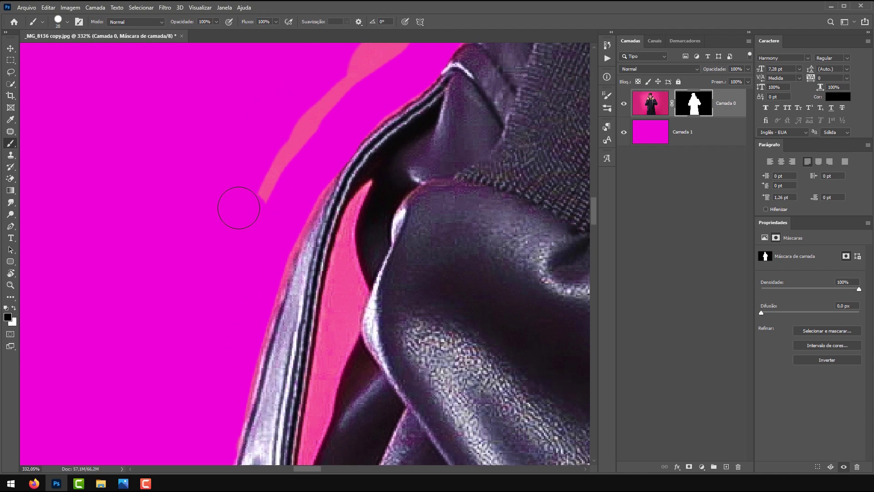
mouse_move(234, 201)
left_mouse_down()
mouse_move(345, 85)
mouse_move(257, 235)
mouse_move(241, 309)
mouse_move(339, 18)
left_mouse_up()
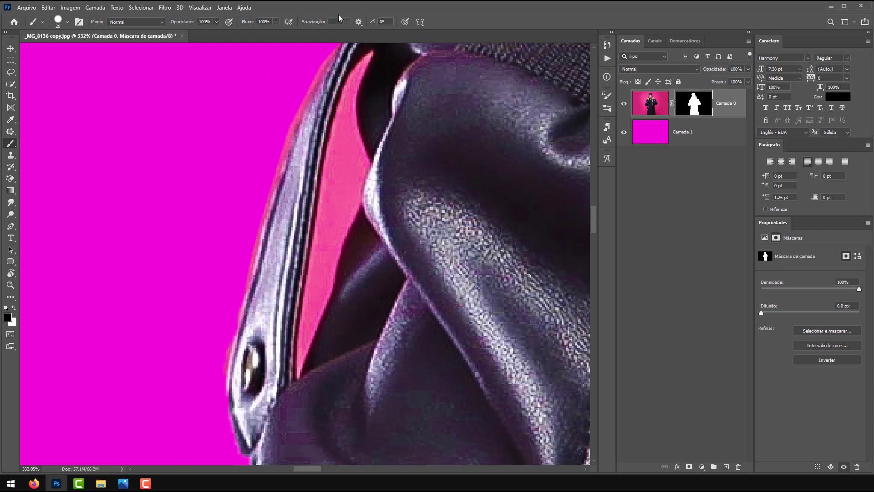
left_click_drag(303, 67, 261, 160)
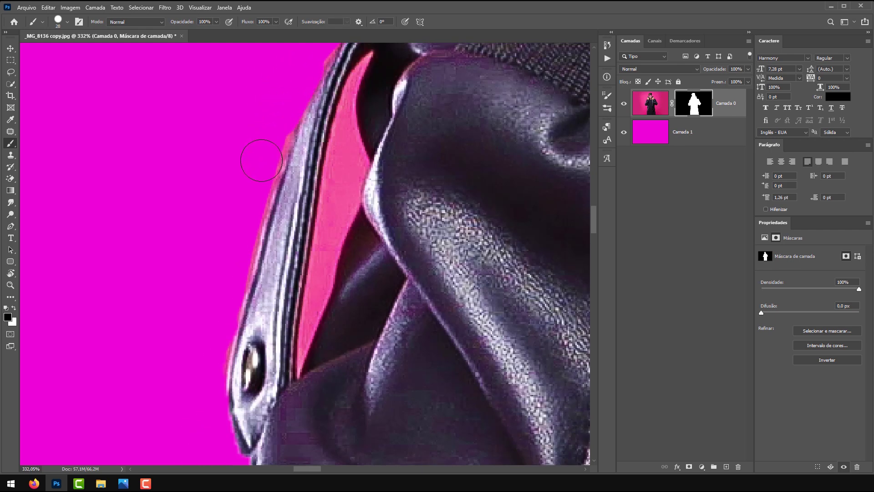
mouse_move(254, 197)
left_mouse_down()
mouse_move(227, 267)
mouse_move(234, 296)
left_mouse_up()
- Paint black on the mask with a 34 px brush over the pink gap between the strap and the sleeve
scroll(318, 275, "up", 3)
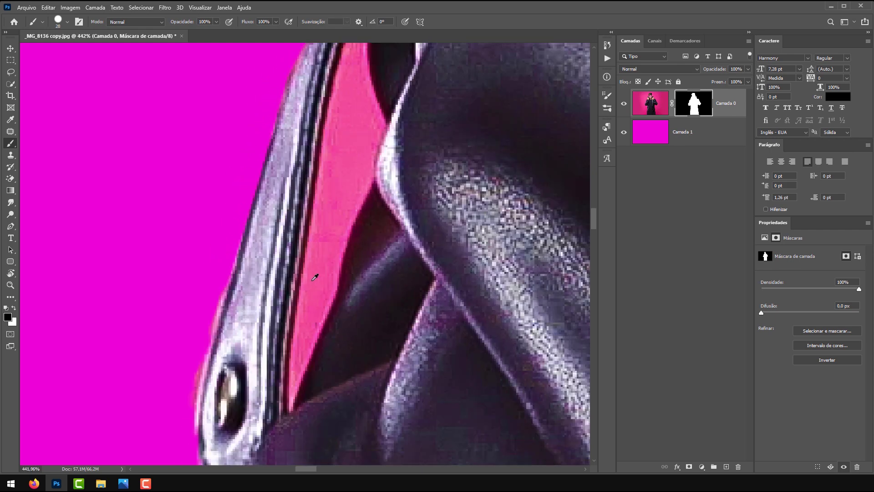
mouse_move(351, 240)
left_mouse_down()
mouse_move(327, 234)
mouse_move(313, 245)
left_mouse_up()
left_click(319, 248)
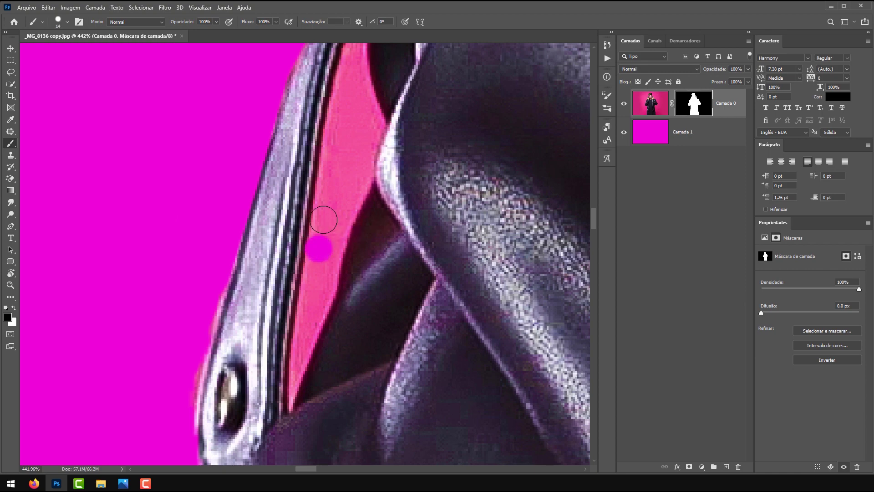
mouse_move(332, 156)
left_mouse_down()
mouse_move(349, 82)
mouse_move(365, 121)
mouse_move(348, 159)
left_mouse_up()
- Enlarge the mask brush to 79 px and paint over the pink gap between the legs below the shirt hem
scroll(244, 195, "down", 10)
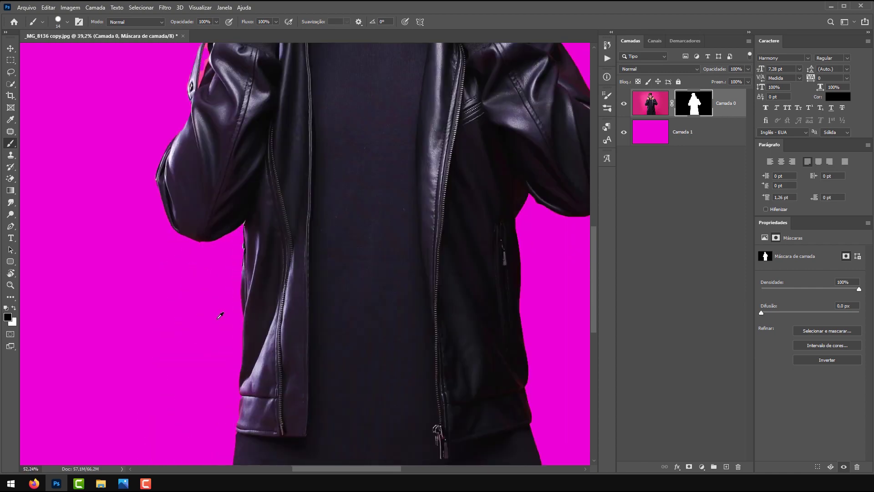
scroll(220, 316, "up", 5)
scroll(248, 200, "down", 6)
scroll(154, 255, "up", 4)
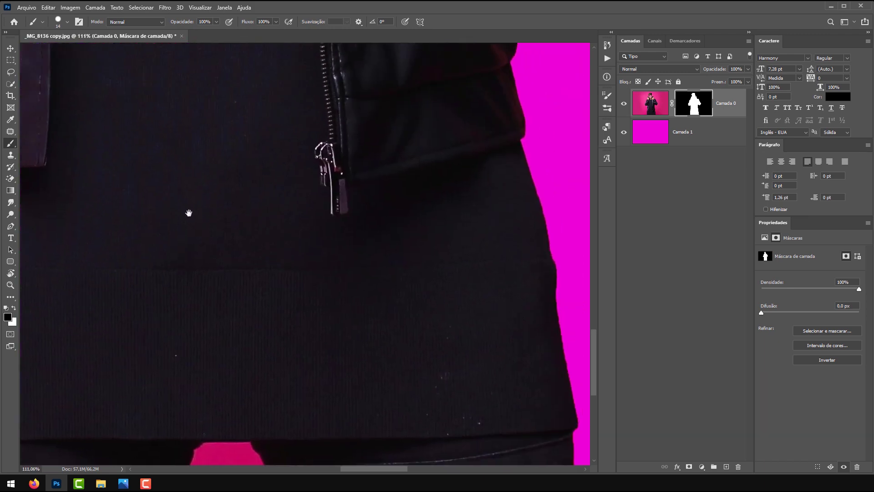
scroll(189, 214, "down", 4)
mouse_move(249, 324)
left_mouse_down()
mouse_move(275, 314)
mouse_move(289, 321)
mouse_move(289, 309)
mouse_move(303, 323)
left_mouse_up()
left_click_drag(247, 223, 237, 245)
- Examine the cutout against the magenta background around the jacket, sleeves, hands, collar and hair for remaining mask errors
scroll(237, 245, "up", 20)
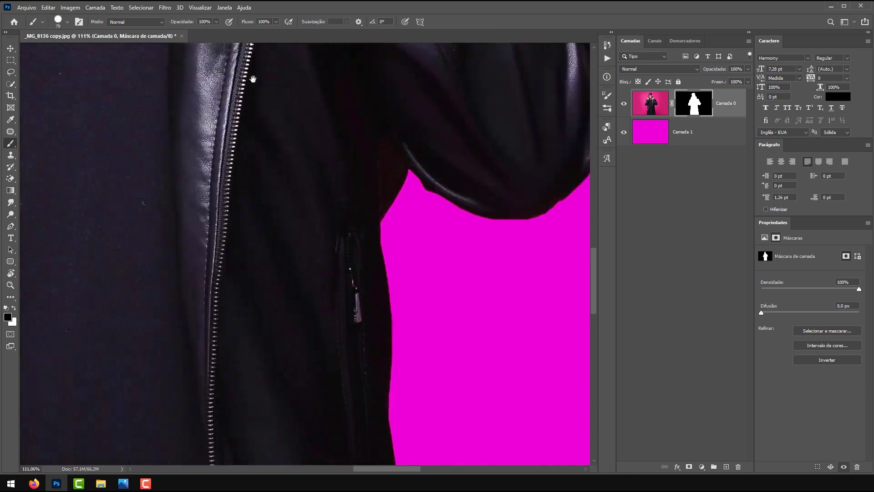
scroll(308, 146, "down", 6)
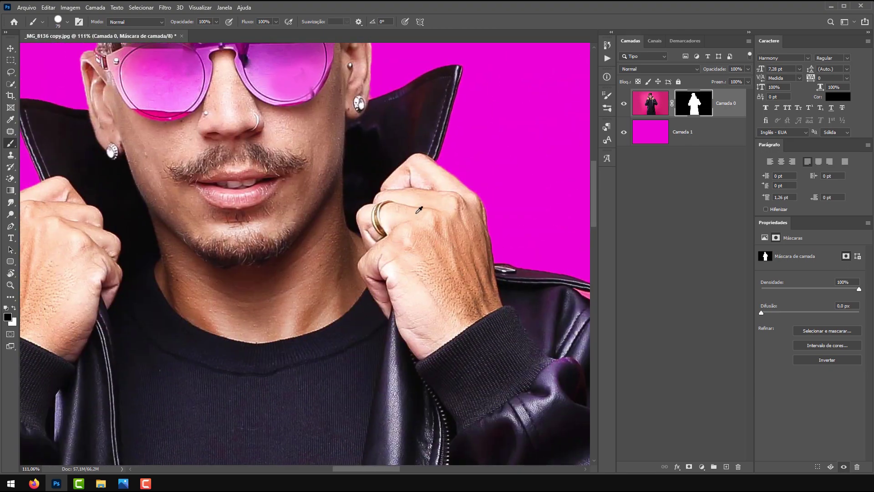
scroll(394, 211, "up", 2)
scroll(422, 201, "up", 3)
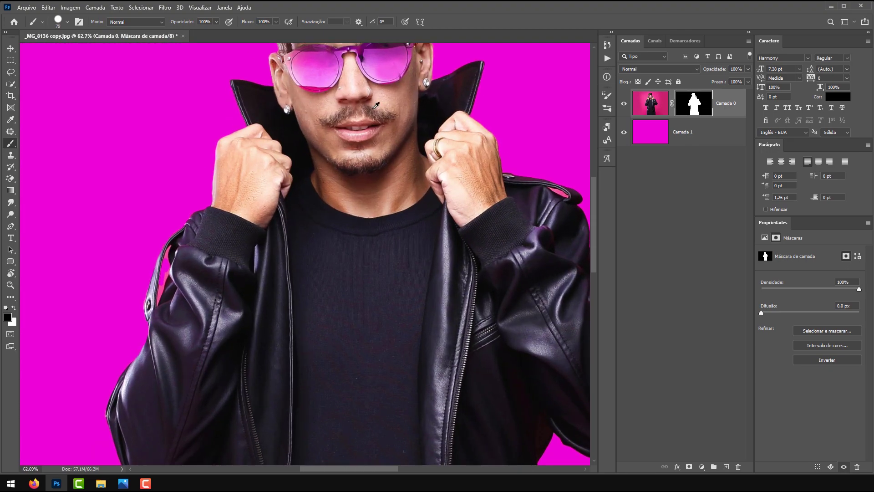
left_click_drag(446, 125, 286, 293)
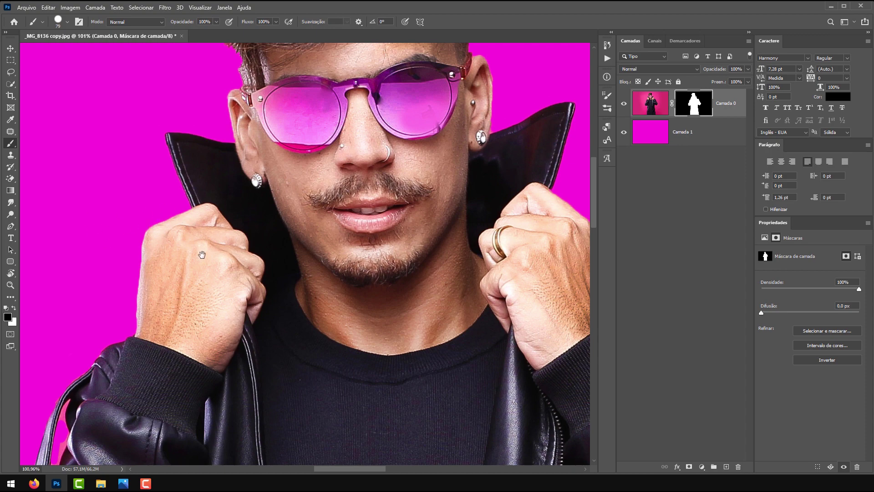
scroll(285, 241, "down", 10)
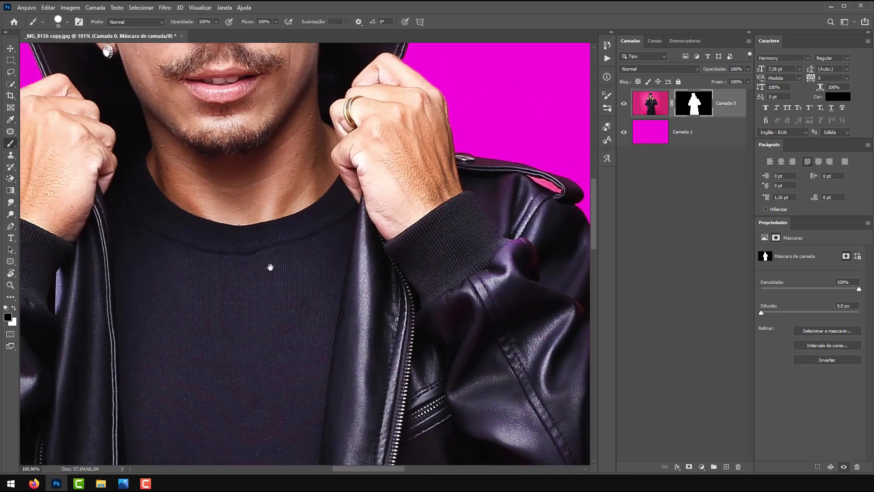
scroll(343, 233, "right", 10)
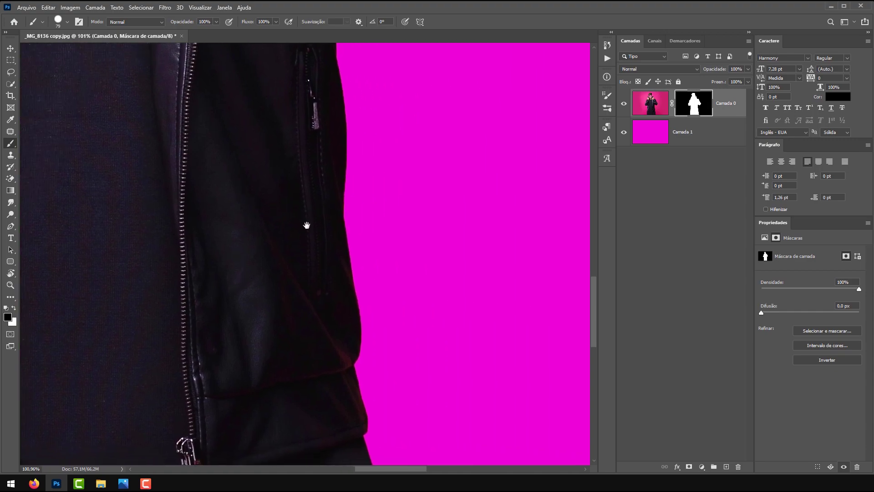
scroll(307, 226, "up", 10)
left_click_drag(261, 291, 472, 142)
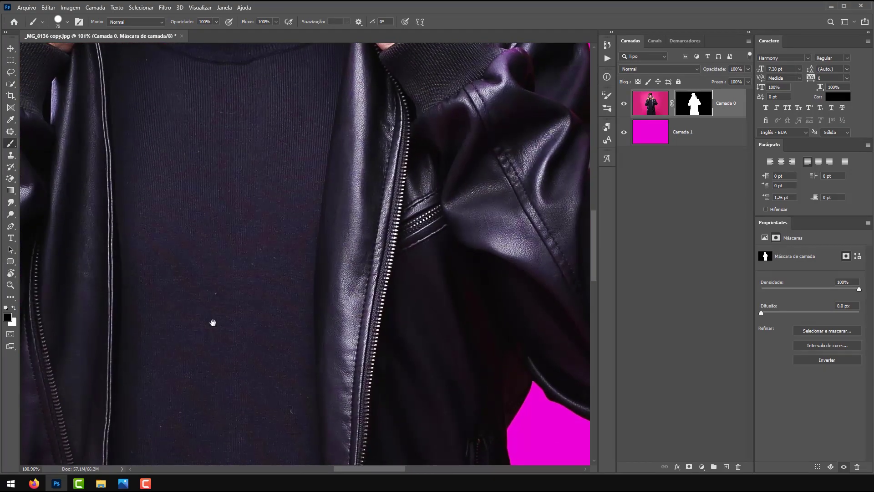
left_click_drag(212, 318, 496, 92)
left_click_drag(380, 281, 279, 359)
scroll(279, 359, "up", 5)
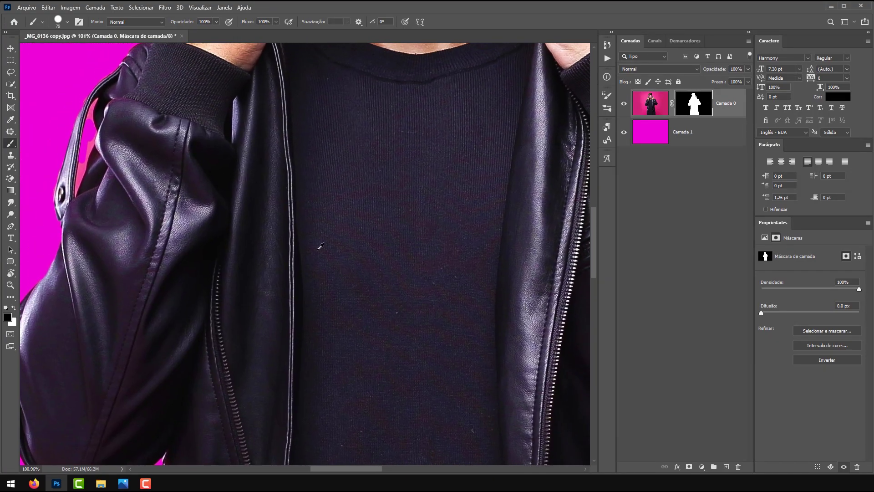
key("ctrl+0")
scroll(277, 65, "up", 8)
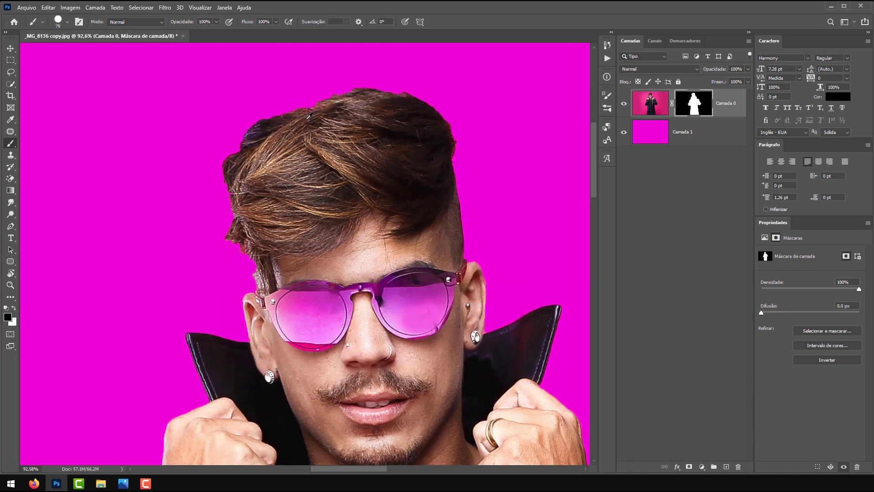
scroll(300, 137, "down", 4)
scroll(309, 176, "up", 3)
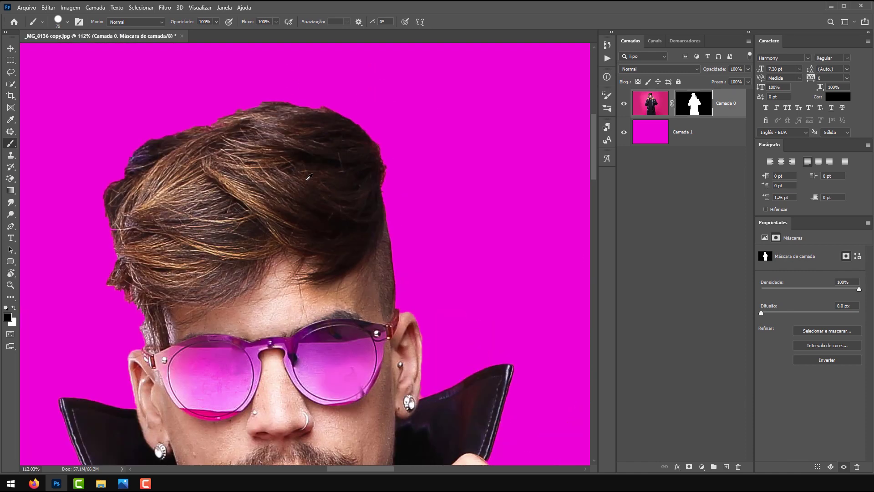
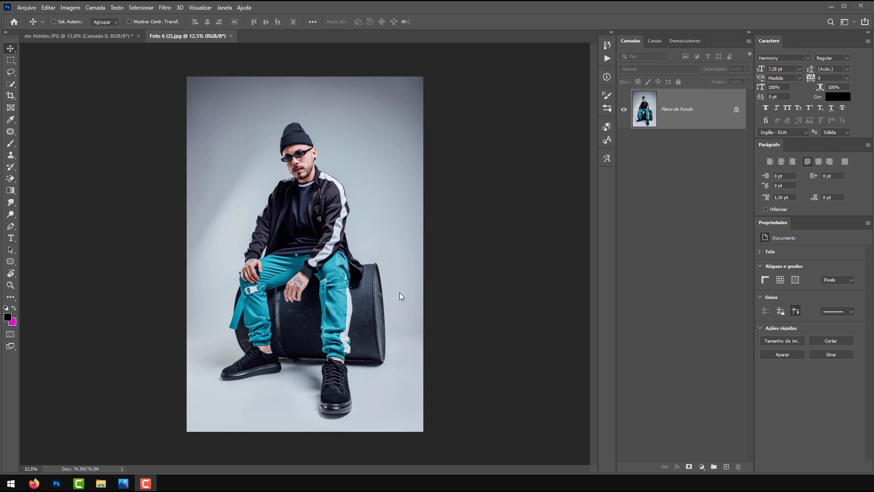
- Convert the locked background of Foto 6 (2).jpg into the regular layer Camada 0 and add a white layer mask
left_click(686, 118)
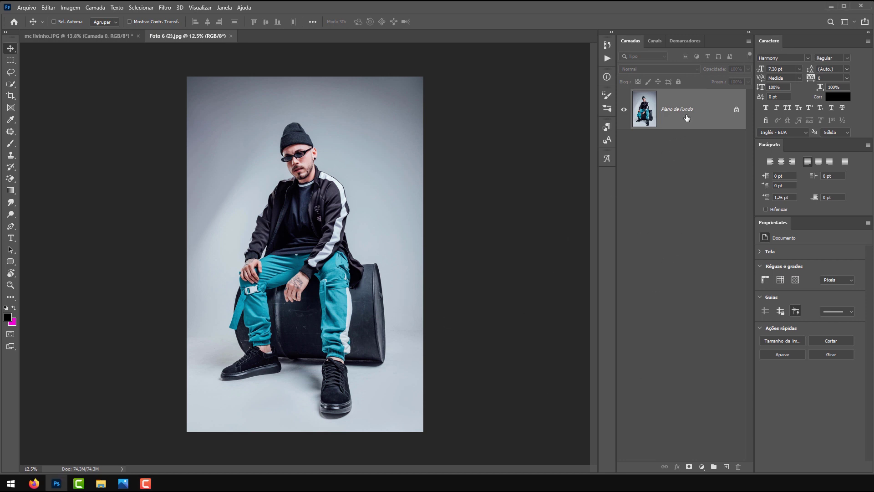
double_click(701, 135)
left_click(605, 176)
left_click(689, 467)
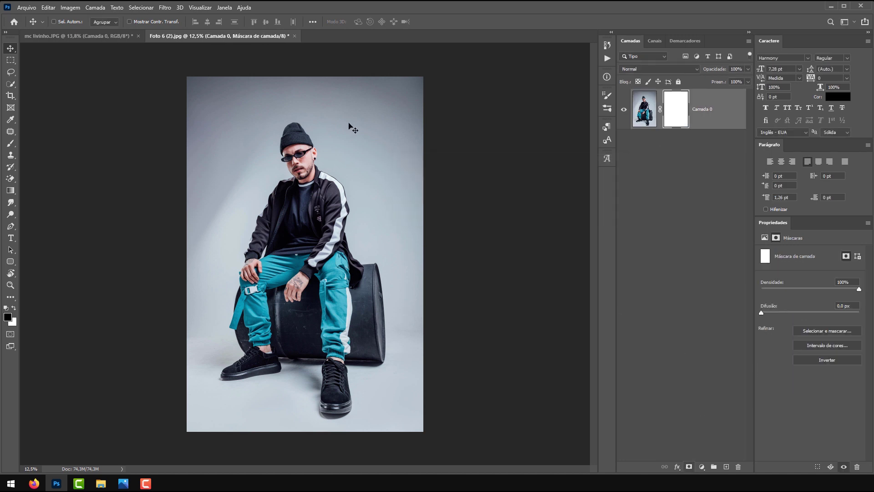
- Activate the Brush tool for the mask and reduce its size to 59 px
left_click(11, 144)
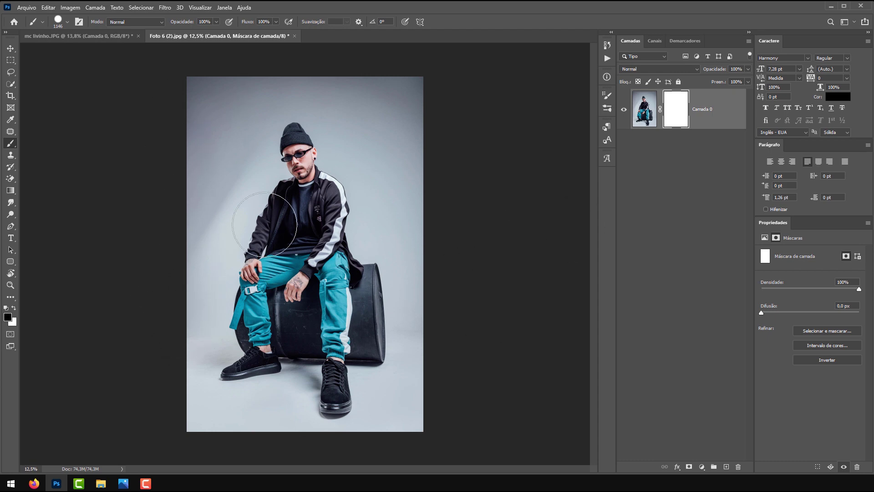
scroll(244, 242, "up", 10)
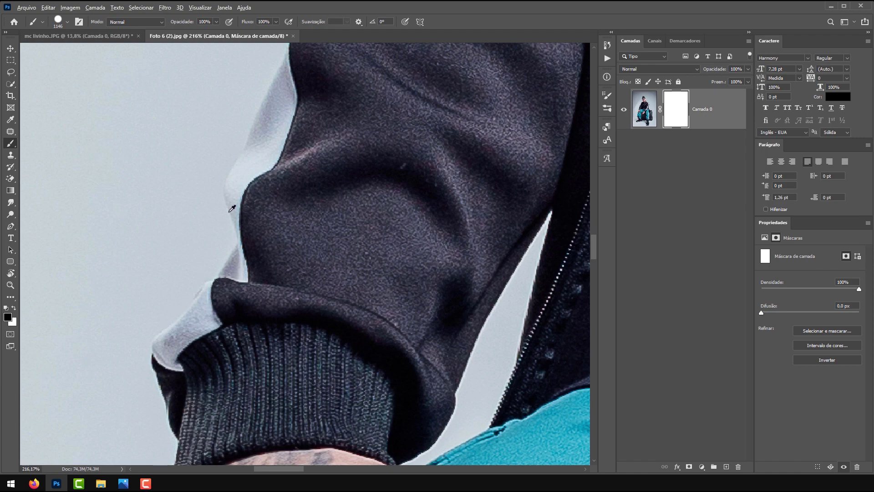
scroll(307, 287, "up", 5)
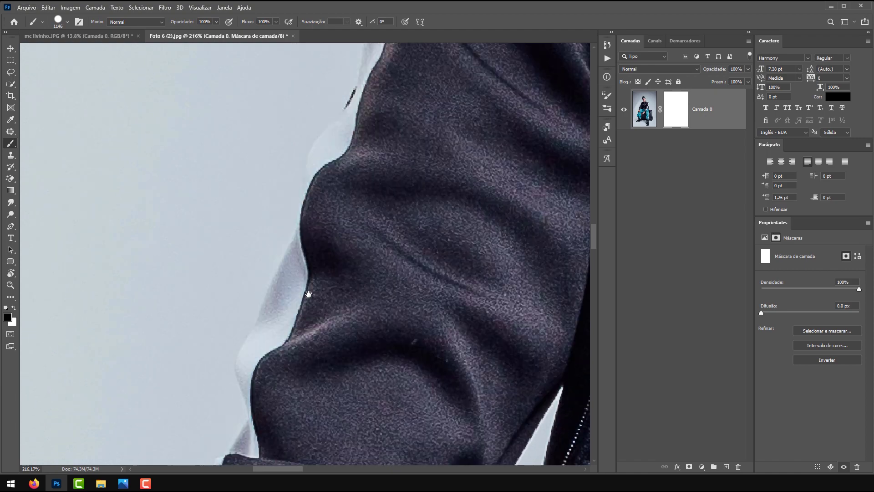
scroll(357, 108, "down", 6)
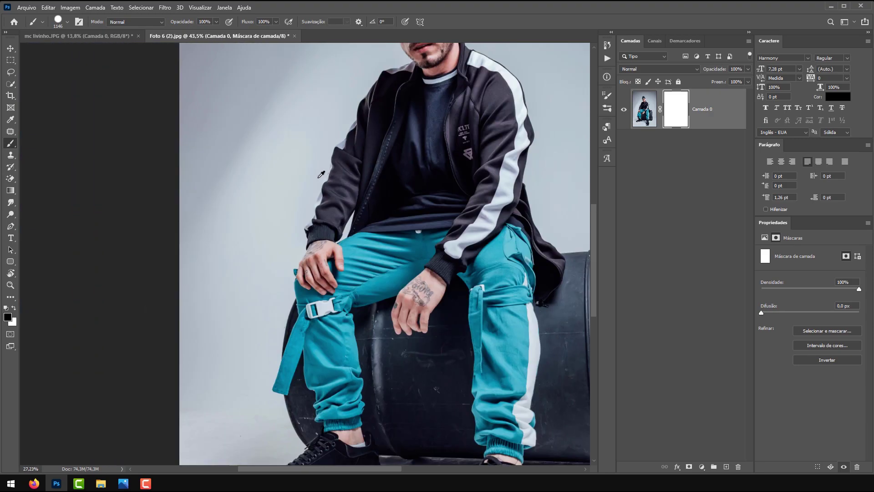
scroll(457, 195, "up", 4)
scroll(454, 199, "up", 3)
left_click_drag(436, 231, 53, 221)
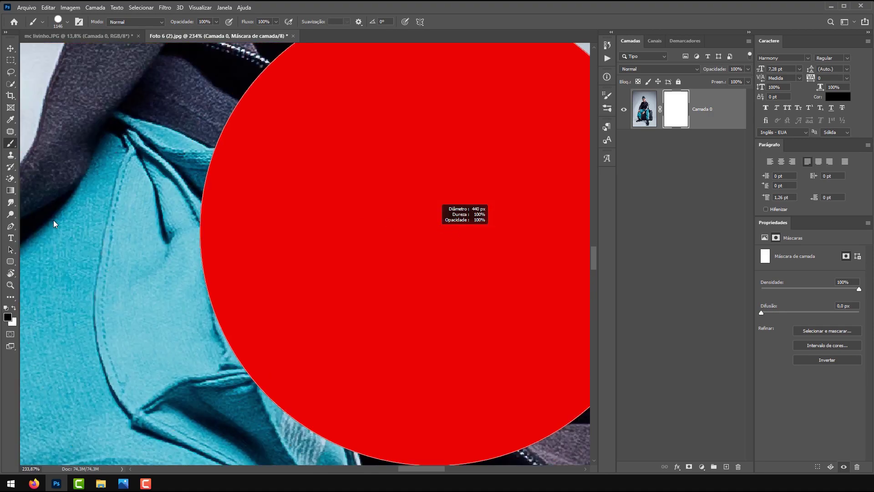
mouse_move(299, 212)
left_mouse_down()
mouse_move(83, 208)
mouse_move(103, 215)
left_mouse_up()
- Examine the outlines of the striped jacket sleeves, jacket hem, hands and black drum against the grey backdrop
scroll(320, 172, "down", 10)
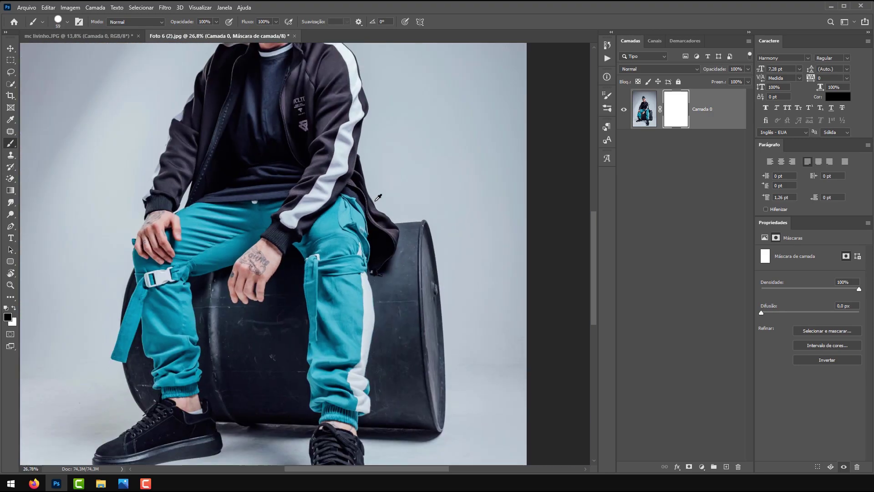
scroll(300, 219, "up", 3)
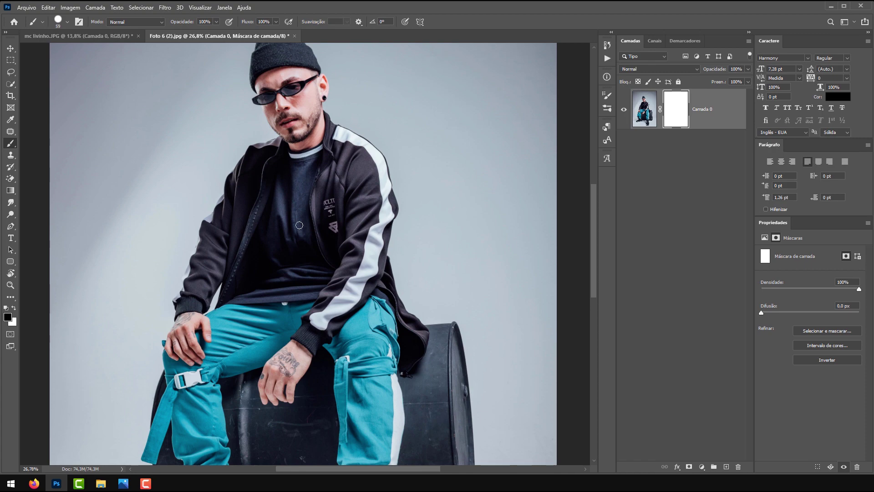
scroll(385, 183, "up", 4)
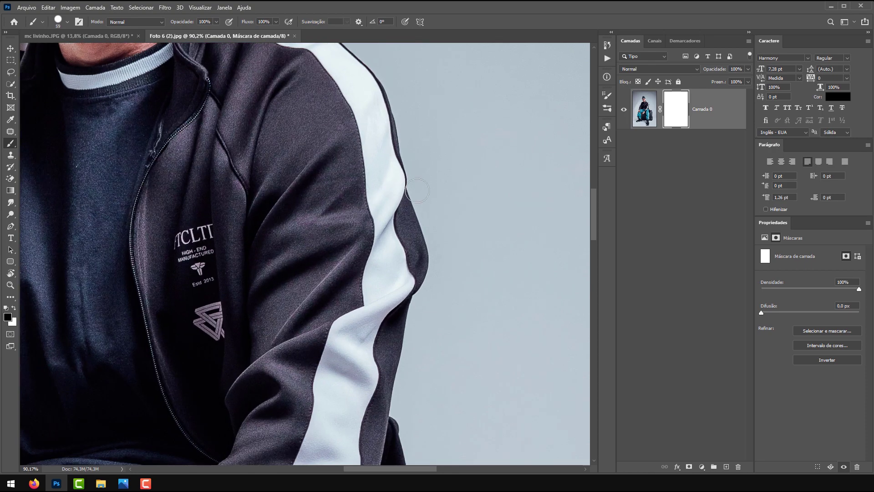
scroll(400, 321, "down", 6)
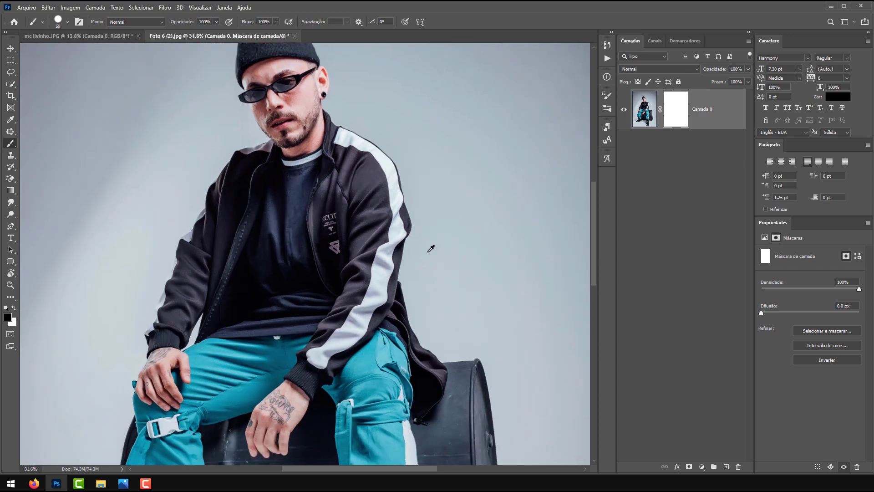
scroll(288, 324, "up", 2)
scroll(288, 324, "up", 2)
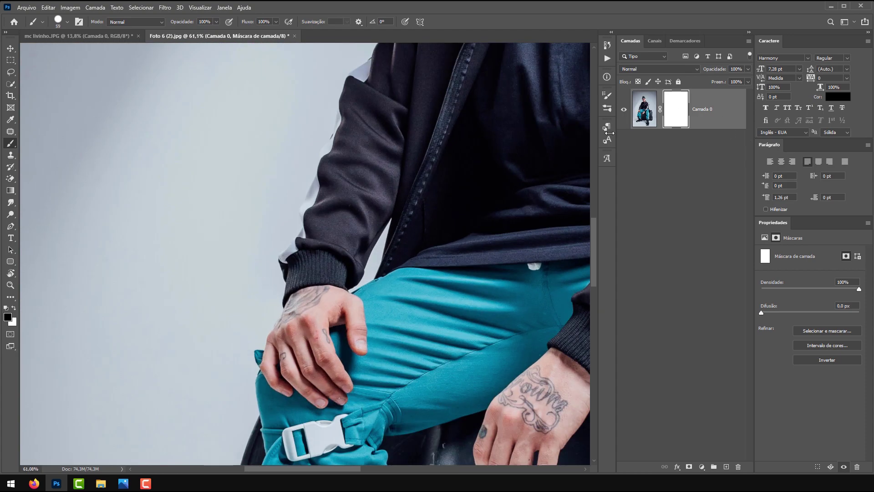
scroll(453, 234, "down", 4)
scroll(445, 197, "up", 6)
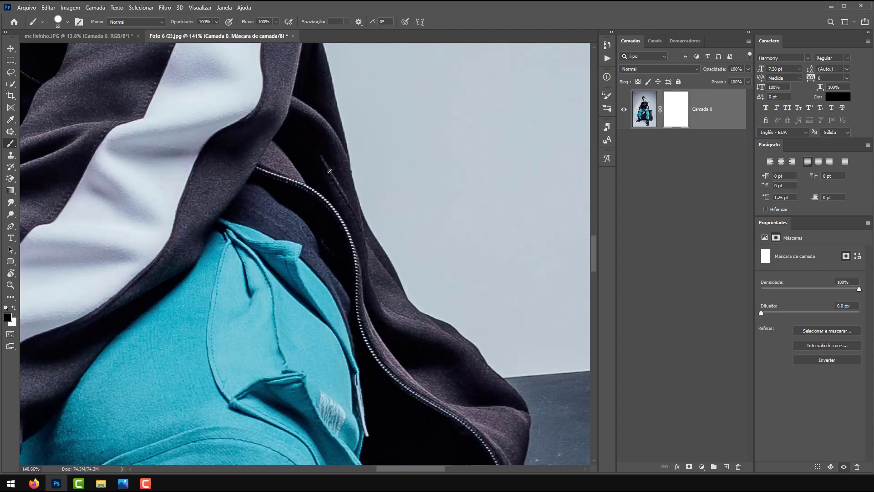
scroll(331, 169, "down", 5)
scroll(405, 432, "up", 5)
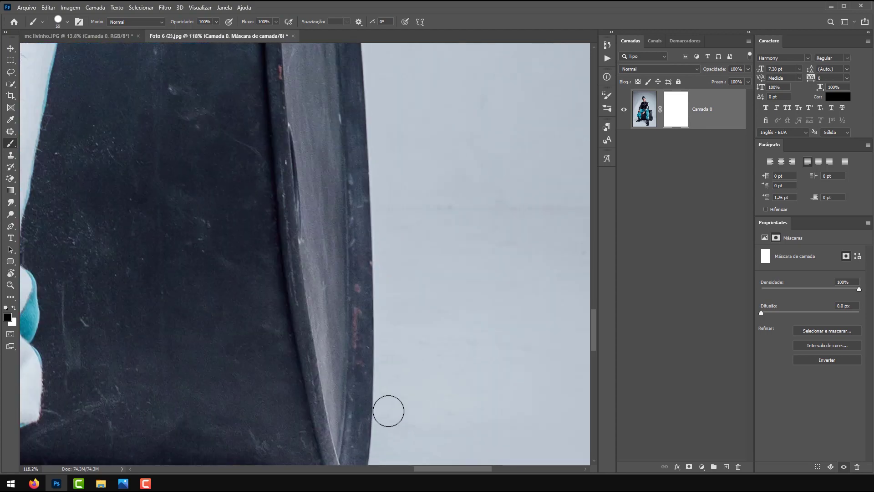
left_click(388, 411)
scroll(379, 310, "down", 3)
- Add a magenta-filled layer beneath Camada 0 and make the layer mask of Camada 0 active again
left_click(727, 467)
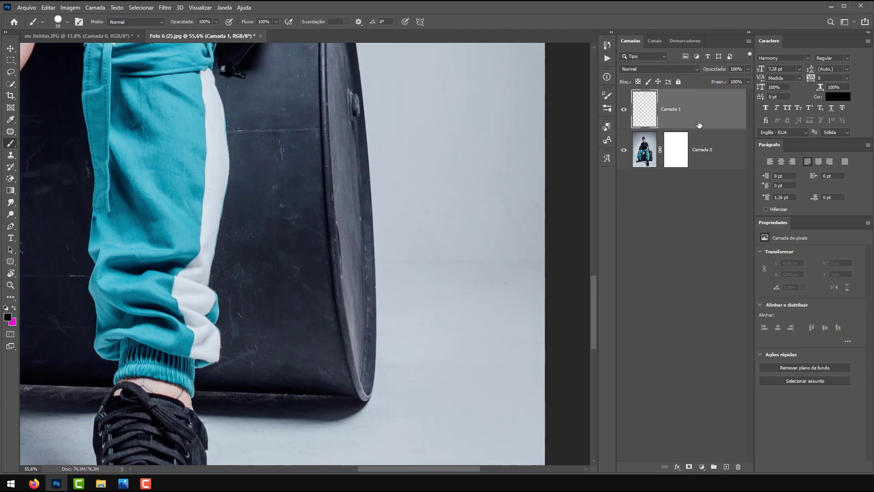
left_click_drag(699, 123, 702, 219)
key("ctrl+BackSpace")
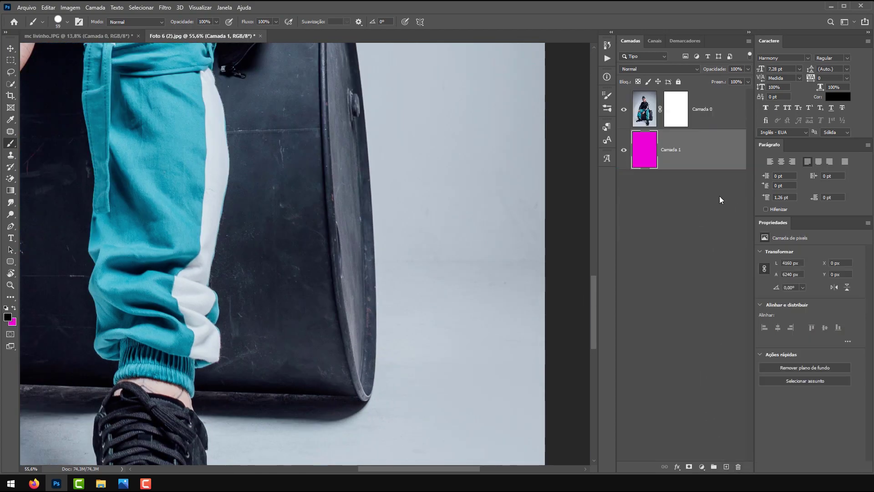
left_click(689, 126)
- Enlarge the brush to 1234 px and paint black on the mask over the backdrop at the upper left, above the head and down the right side
scroll(378, 217, "down", 6)
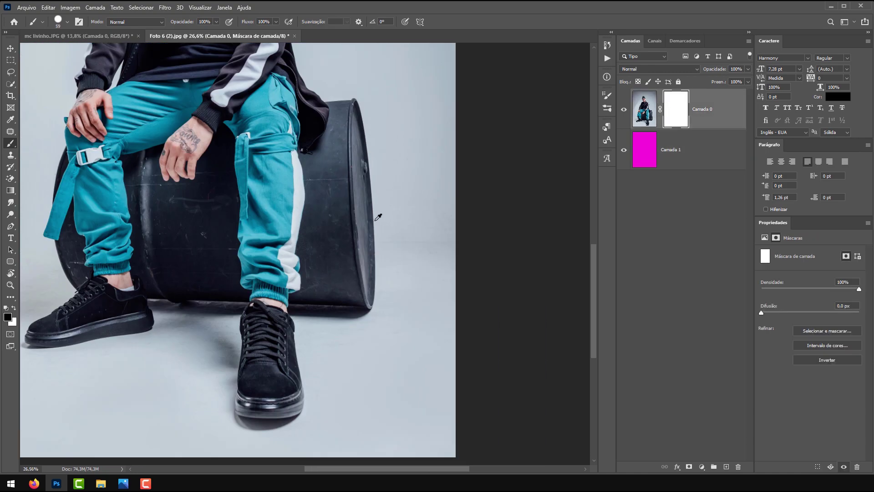
scroll(351, 200, "up", 2)
scroll(347, 189, "up", 1)
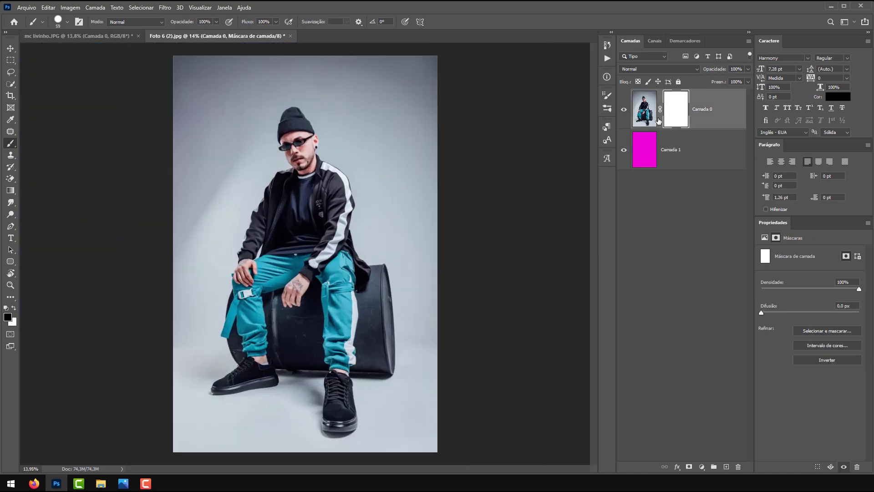
left_click_drag(234, 93, 273, 93)
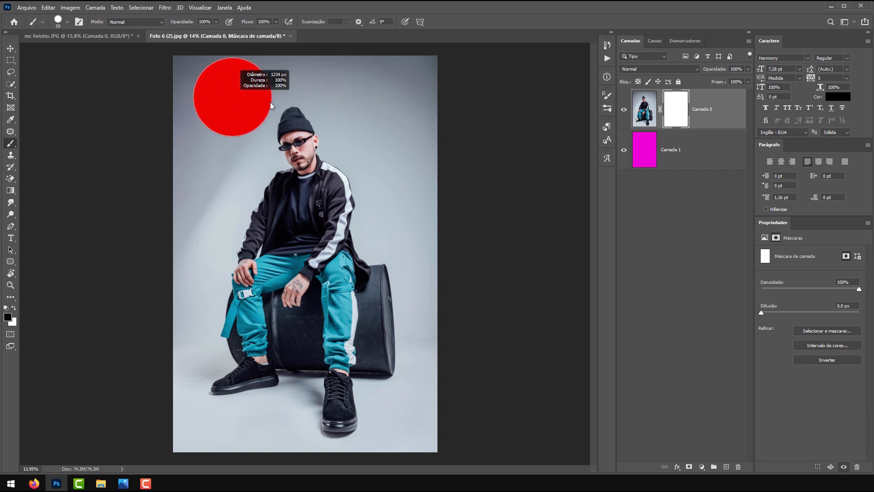
mouse_move(185, 244)
left_mouse_down()
mouse_move(211, 84)
mouse_move(223, 67)
mouse_move(178, 98)
mouse_move(288, 47)
mouse_move(354, 60)
mouse_move(421, 117)
mouse_move(436, 106)
left_mouse_up()
mouse_move(371, 106)
left_mouse_down()
mouse_move(434, 247)
mouse_move(440, 308)
mouse_move(433, 392)
mouse_move(391, 464)
left_mouse_up()
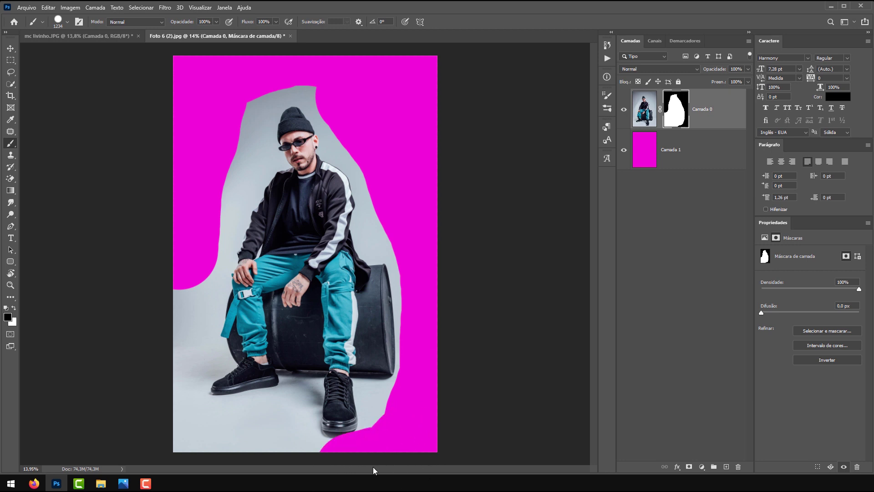
- Paint black on the mask over the remaining outer backdrop along the left side, beneath the shoes and around the head
scroll(376, 455, "down", 1)
scroll(376, 455, "up", 1)
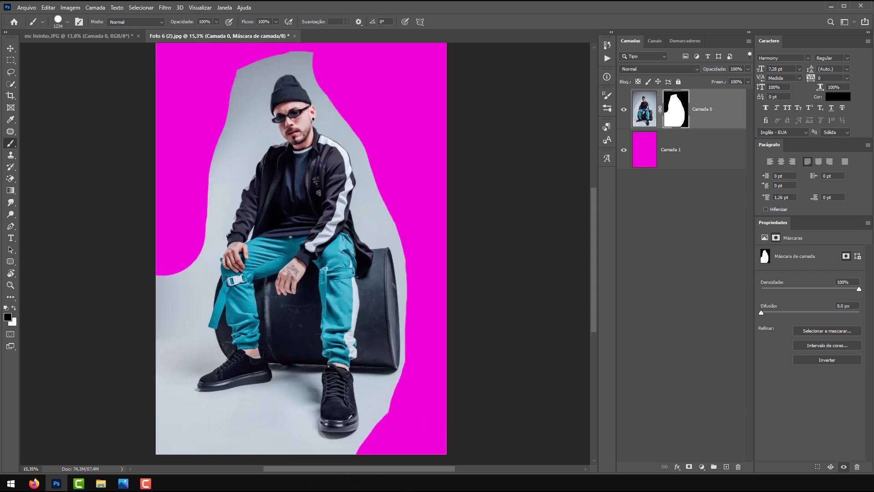
scroll(374, 396, "down", 5)
mouse_move(373, 338)
left_mouse_down()
mouse_move(303, 334)
mouse_move(265, 311)
mouse_move(262, 280)
mouse_move(189, 291)
mouse_move(133, 263)
mouse_move(149, 117)
mouse_move(161, 108)
mouse_move(150, 204)
mouse_move(151, 135)
mouse_move(162, 327)
mouse_move(232, 105)
mouse_move(260, 81)
mouse_move(285, 95)
left_mouse_up()
key("ctrl+z")
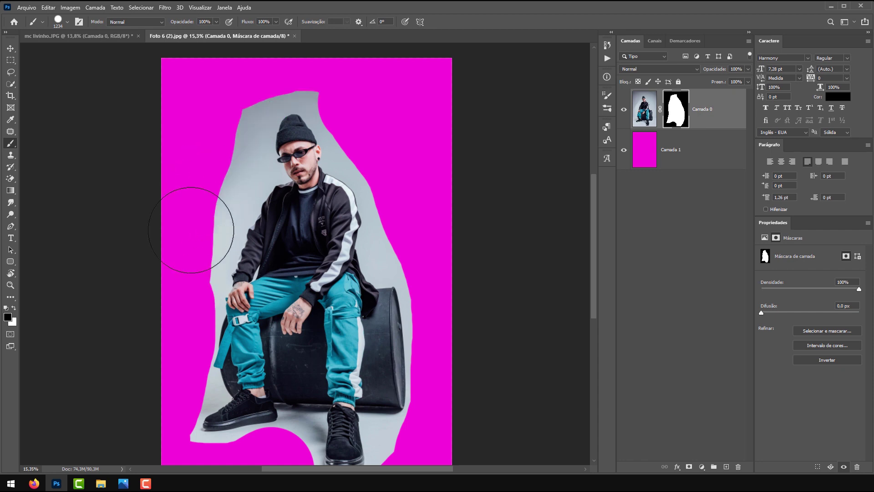
mouse_move(195, 215)
left_mouse_down()
mouse_move(179, 284)
mouse_move(228, 104)
mouse_move(251, 65)
mouse_move(288, 62)
mouse_move(337, 78)
mouse_move(403, 179)
mouse_move(414, 243)
mouse_move(453, 267)
left_mouse_up()
- Reduce the mask brush to 74 px and paint black along the outer edge of the white-striped shoulder
scroll(335, 166, "up", 10)
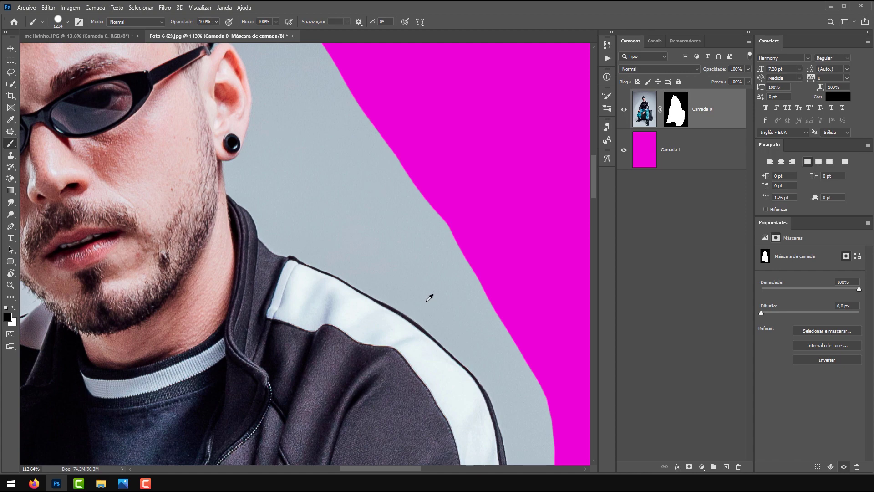
mouse_move(425, 296)
left_mouse_down()
mouse_move(172, 288)
mouse_move(113, 299)
left_mouse_up()
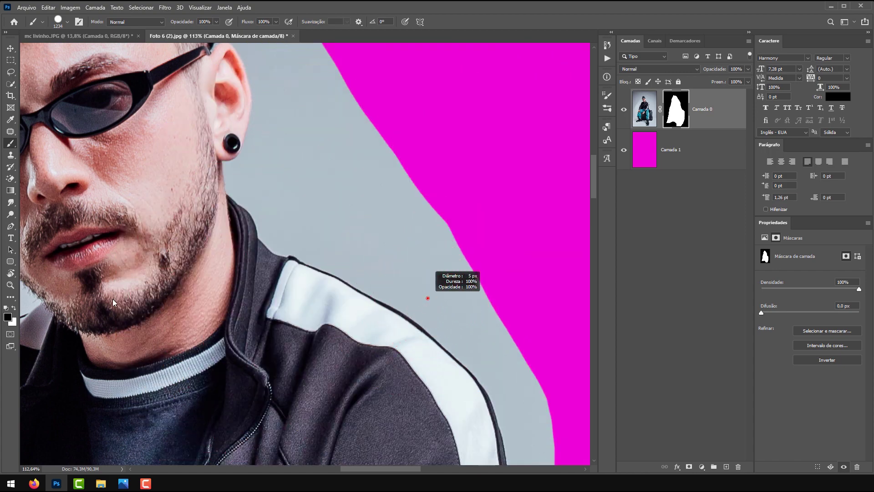
scroll(453, 322, "up", 6)
left_click_drag(300, 223, 425, 253)
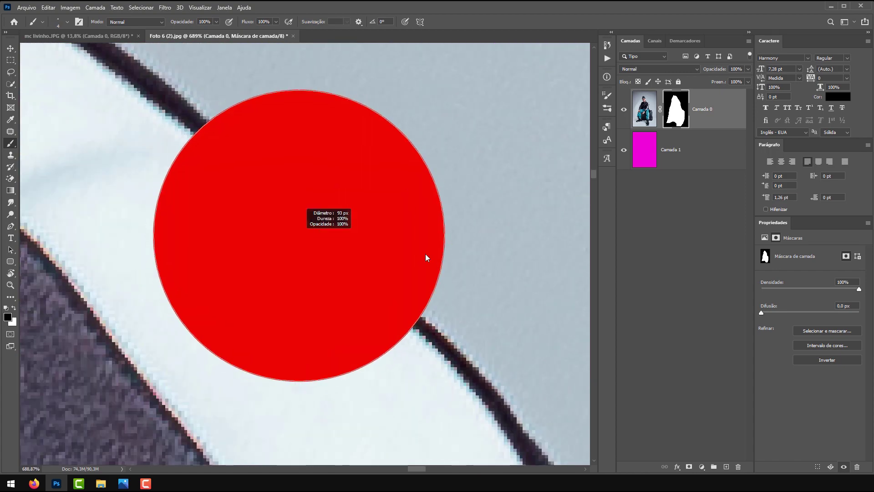
scroll(312, 220, "down", 5)
scroll(140, 121, "up", 1)
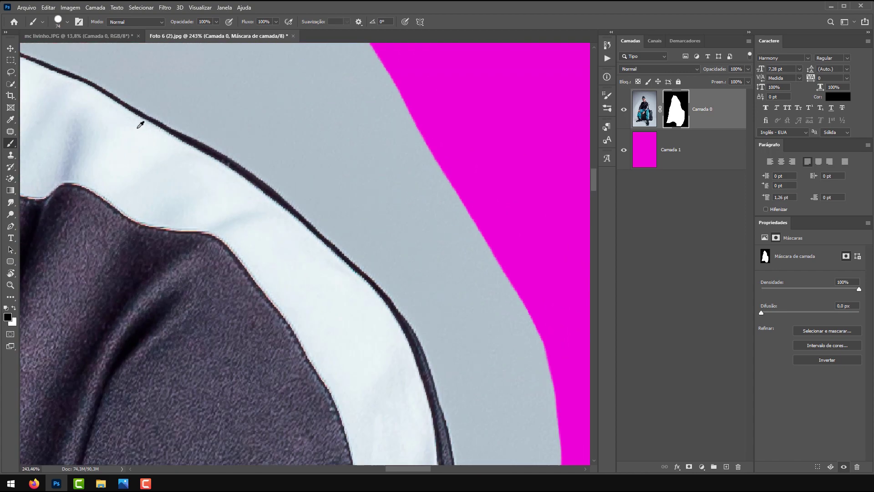
scroll(172, 117, "down", 2)
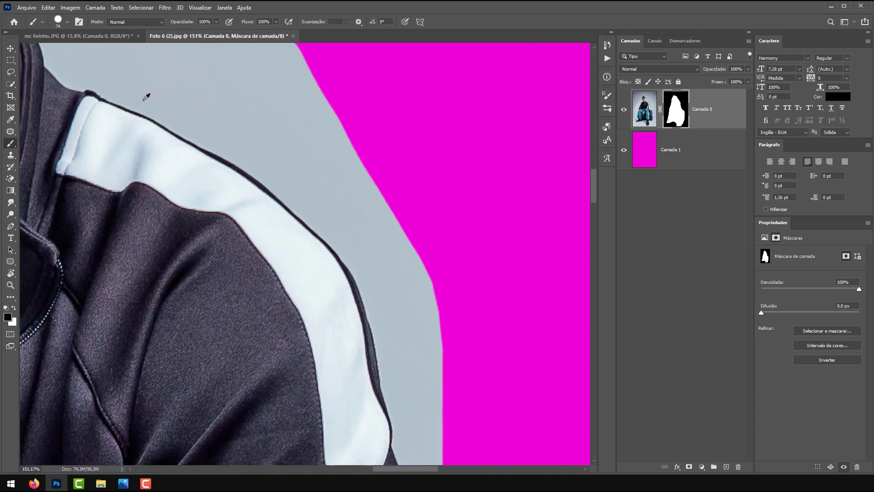
left_click(129, 82)
mouse_move(159, 94)
left_mouse_down()
mouse_move(291, 166)
mouse_move(300, 185)
mouse_move(356, 228)
left_mouse_up()
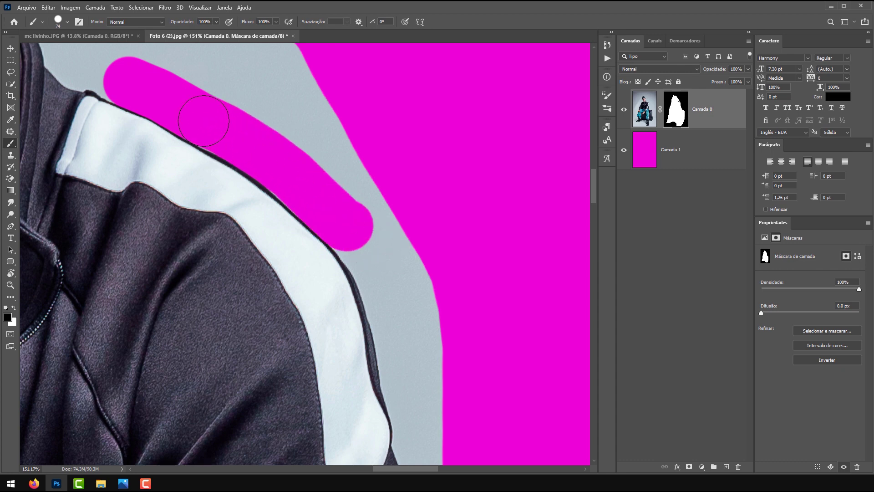
- Inspect the painted shoulder edge and try mask brushes of 26 px and 199 px along the upper sleeve
scroll(203, 121, "up", 5)
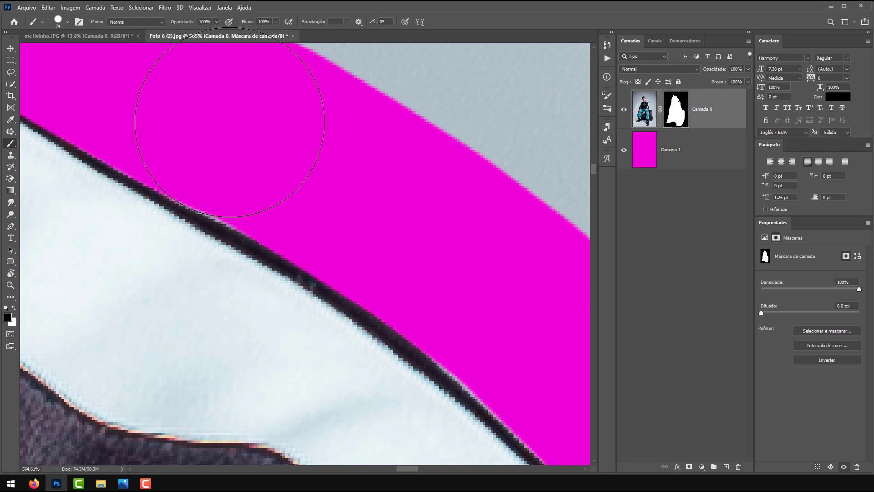
left_click_drag(464, 232, 250, 84)
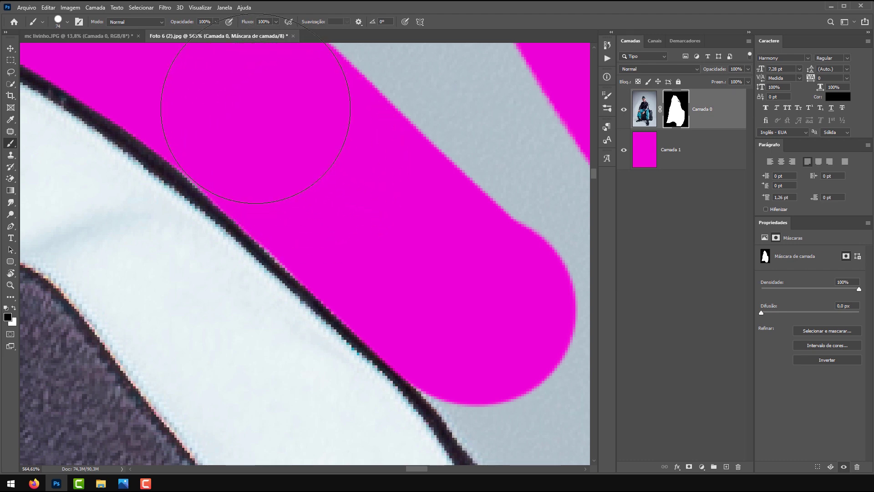
scroll(282, 128, "down", 3)
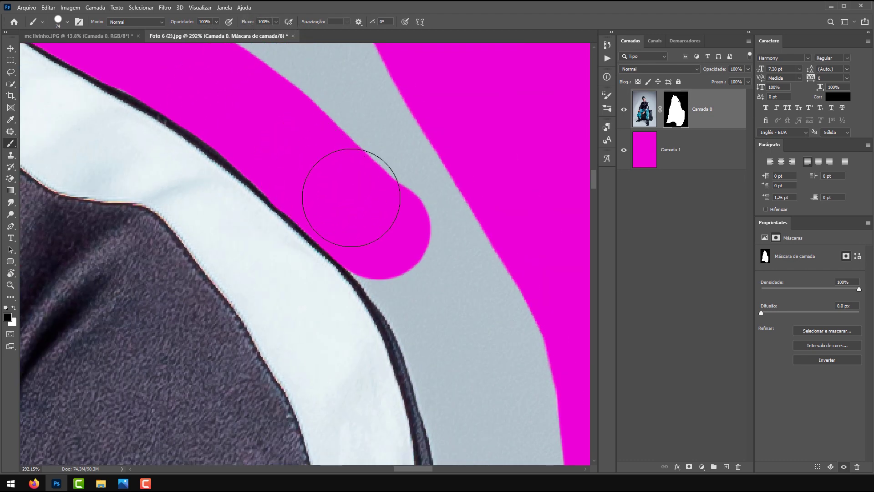
scroll(351, 197, "down", 1)
left_click_drag(389, 253, 362, 251)
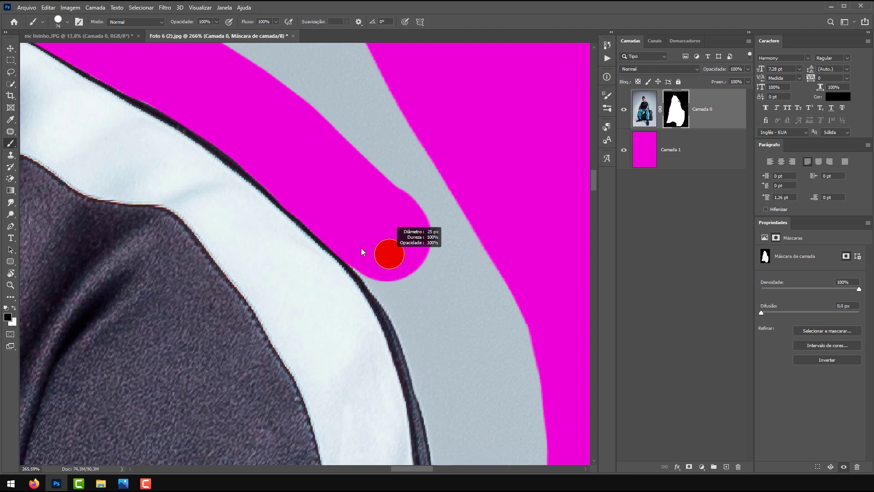
scroll(361, 244, "down", 5)
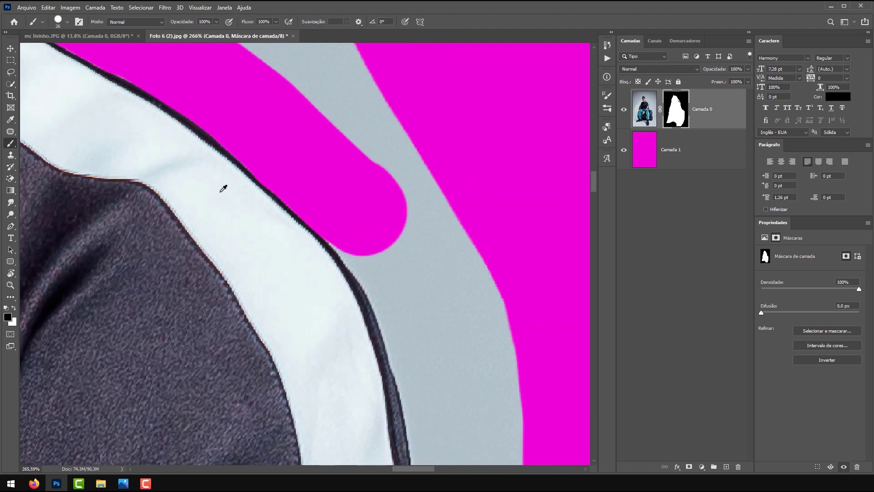
left_click_drag(312, 234, 368, 234)
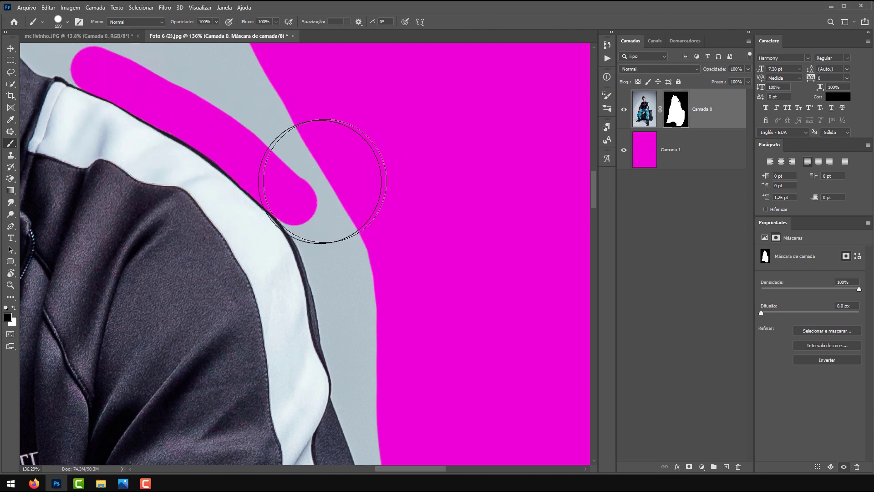
mouse_move(314, 197)
left_mouse_down()
mouse_move(289, 197)
mouse_move(252, 199)
mouse_move(277, 222)
mouse_move(223, 165)
mouse_move(299, 261)
mouse_move(337, 387)
left_mouse_up()
- Paint black on the mask in a straight segment along the upper sleeve's dark outer edge with a 24 px brush
scroll(309, 231, "up", 4)
scroll(309, 231, "up", 3)
scroll(250, 170, "down", 5)
left_click(253, 200, "shift")
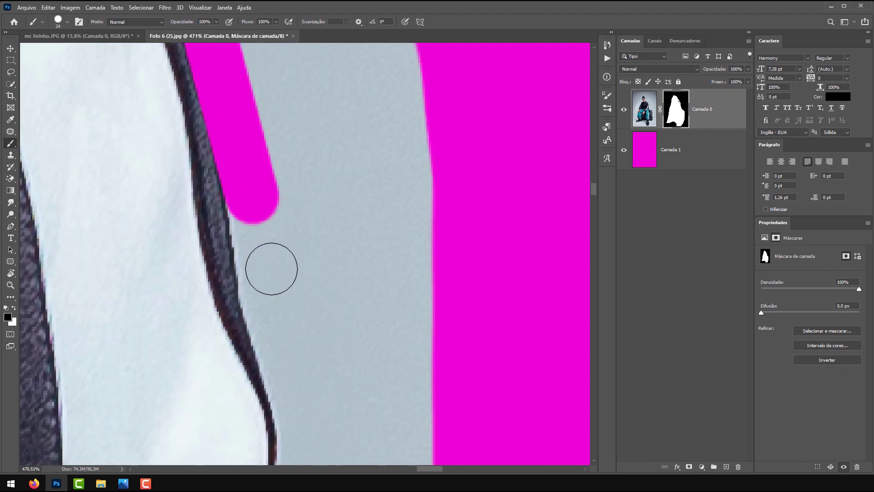
left_click(268, 313, "shift")
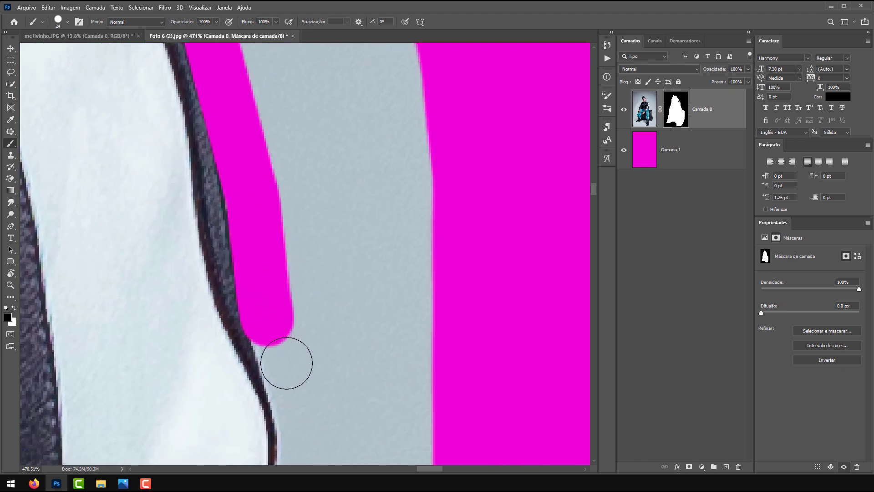
left_click(286, 360, "shift")
key("ctrl+z")
key("ctrl+z")
key("ctrl+z")
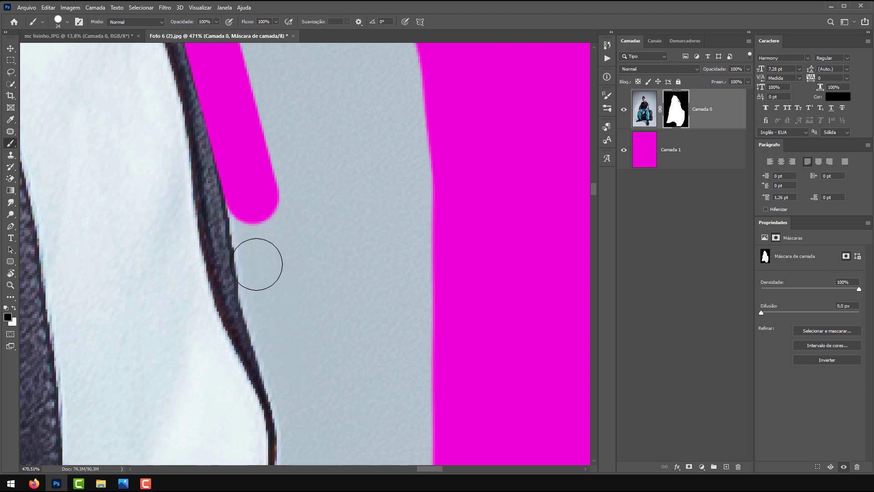
- Paint black on the mask along the upper sleeve's dark outer edge, filling the gap below the previous segment
left_click(258, 271)
left_click(286, 346, "shift")
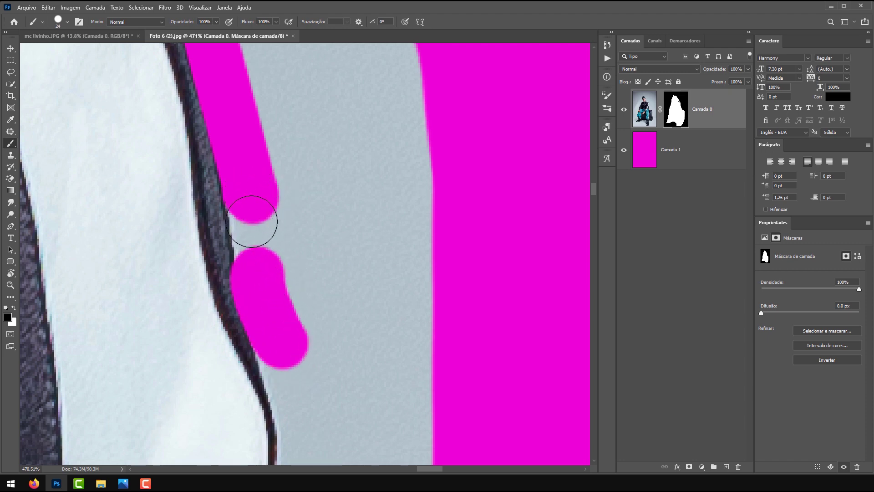
left_click_drag(260, 258, 260, 274)
scroll(261, 257, "down", 10)
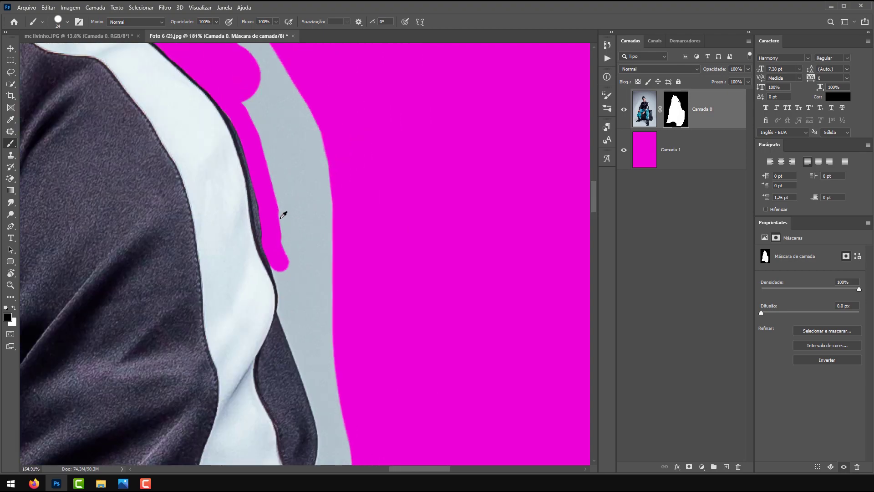
scroll(298, 179, "up", 4)
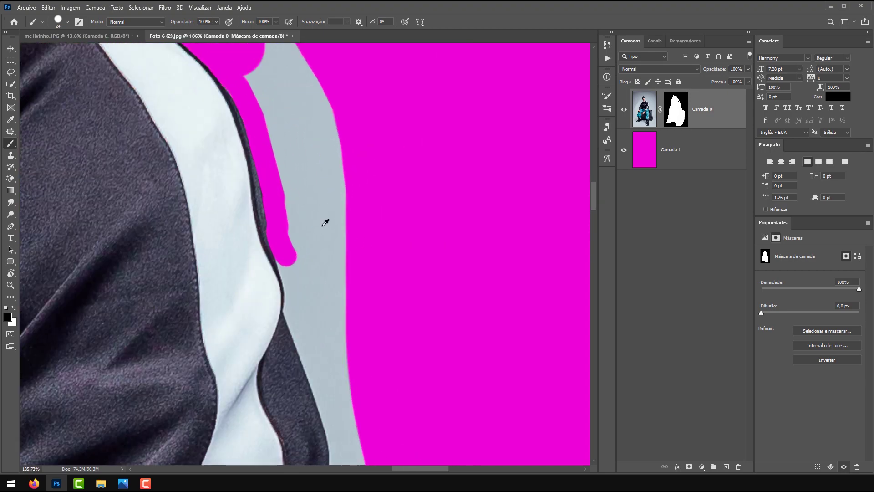
scroll(279, 227, "up", 4)
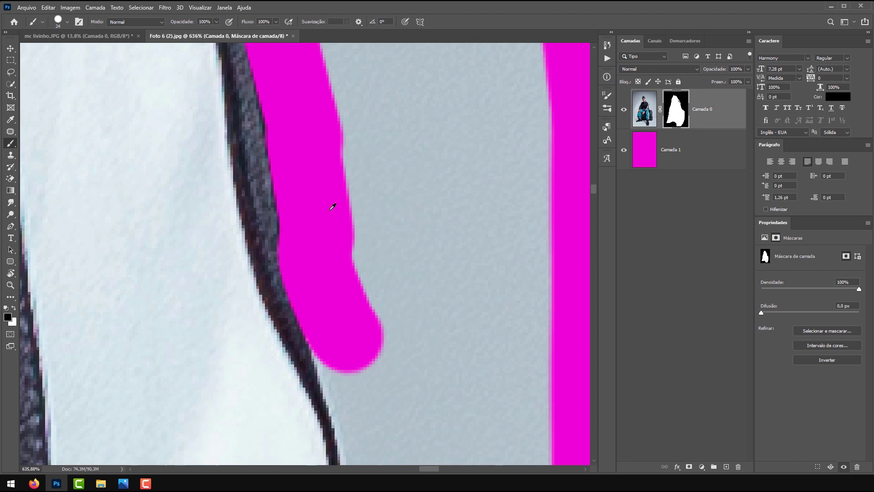
scroll(288, 171, "down", 3)
scroll(298, 176, "up", 3)
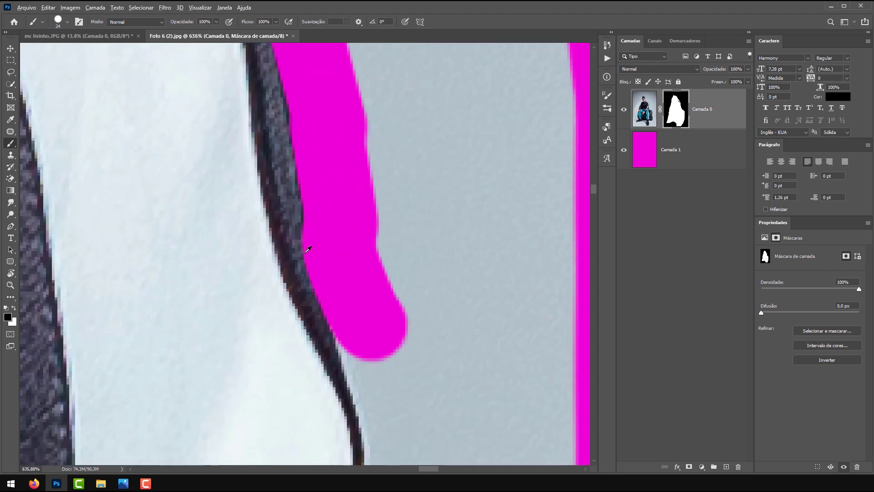
key("x")
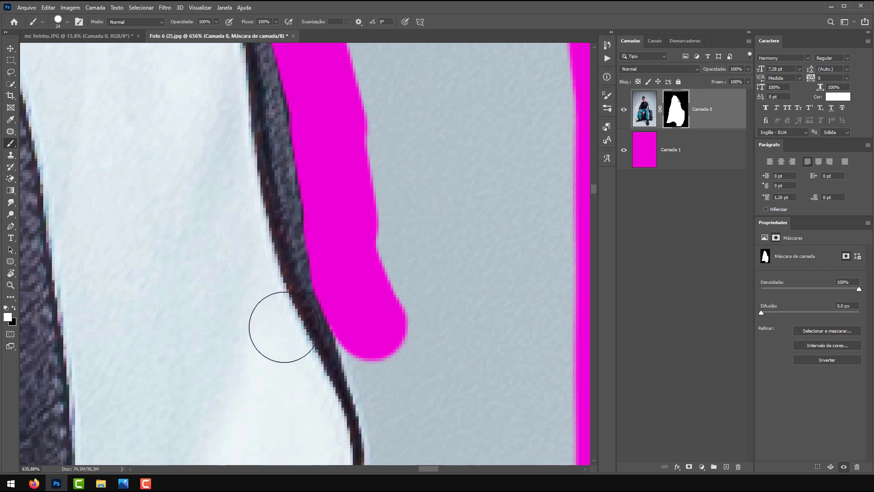
scroll(344, 212, "down", 2)
scroll(344, 212, "up", 2)
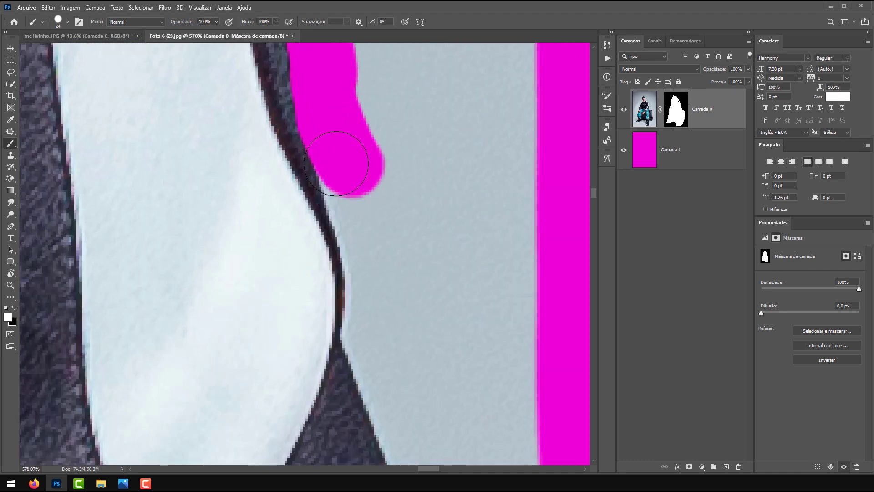
left_click(348, 176)
key("ctrl+z")
key("x")
left_click_drag(361, 187, 371, 244)
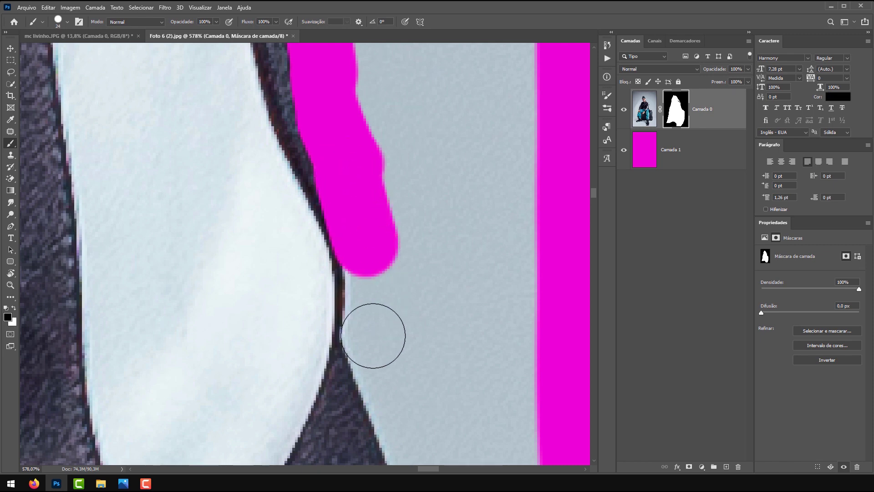
key("ctrl+z")
- Paint black on the mask past the point where the white stripe meets the dark fabric and down the sleeve's outer edge
mouse_move(353, 196)
left_mouse_down()
mouse_move(392, 390)
mouse_move(384, 220)
left_mouse_up()
left_click_drag(357, 152, 401, 272)
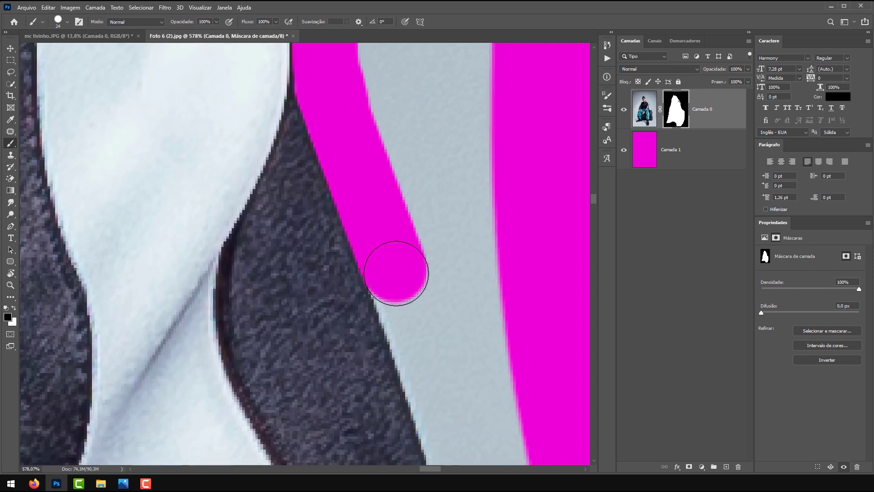
left_click(425, 358, "shift")
- Paint black on the mask in short straight segments around the outward bulge of the dark sleeve
scroll(380, 248, "down", 8)
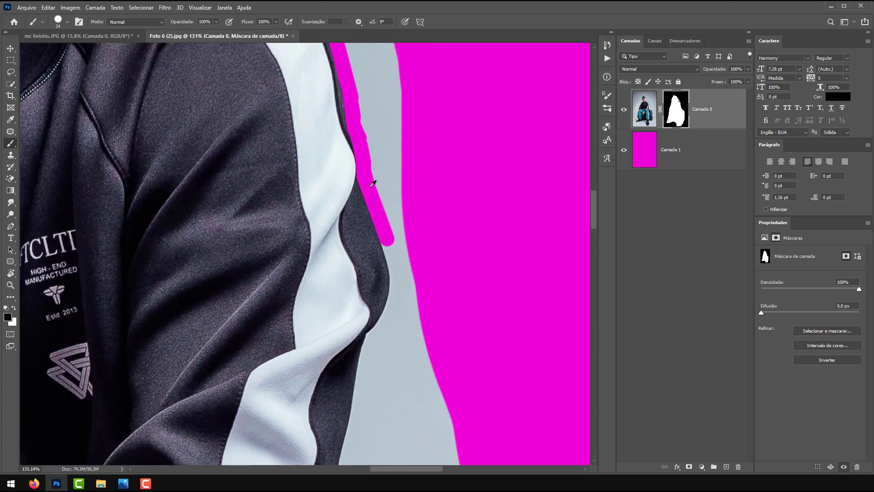
scroll(380, 249, "up", 7)
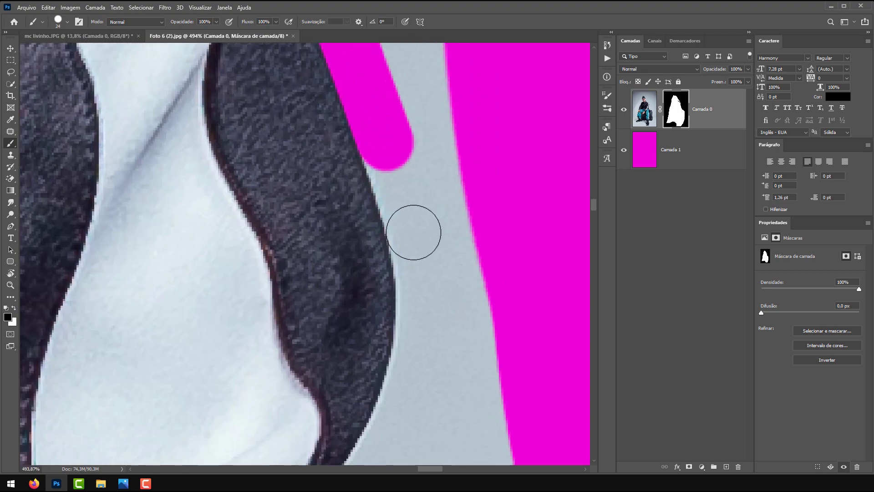
left_click(417, 250, "shift")
left_click(425, 299, "shift")
left_click(419, 347, "shift")
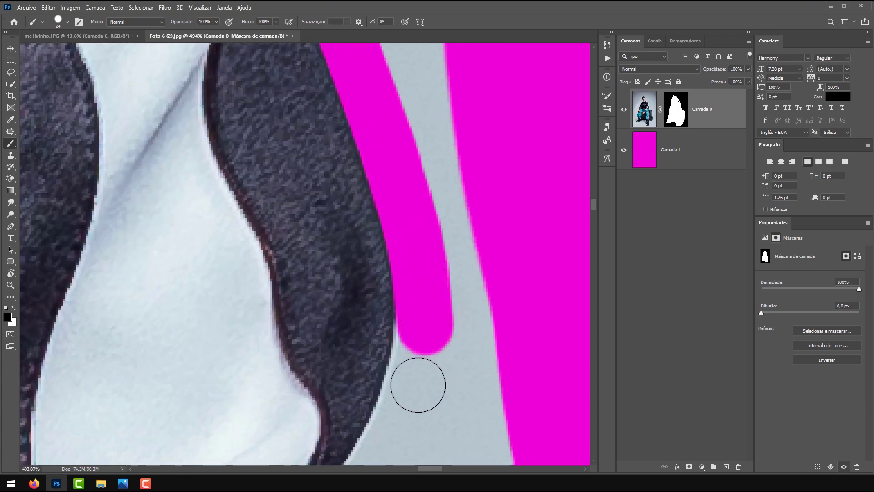
left_click(409, 402, "shift")
left_click(388, 439, "shift")
- Paint black on the mask along the underside of the sleeve bulge, into the fold and onto the lower sleeve edge
scroll(433, 231, "down", 5)
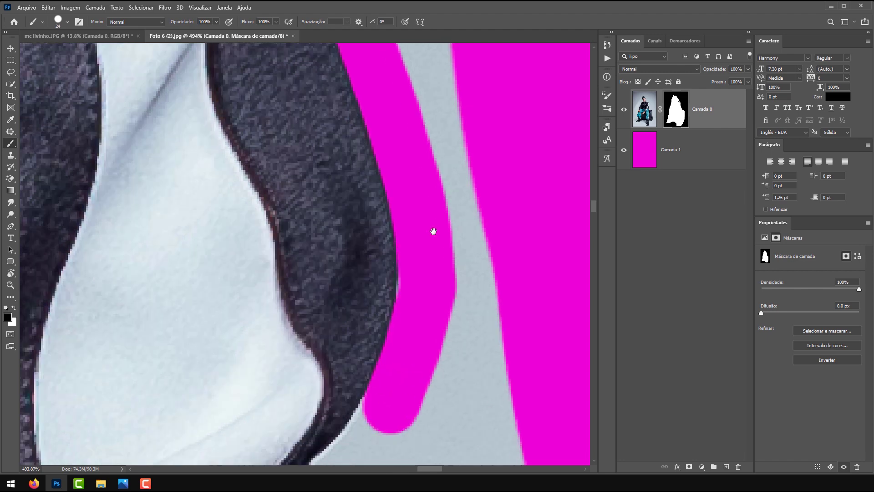
left_click(457, 224, "shift")
left_click(417, 291, "shift")
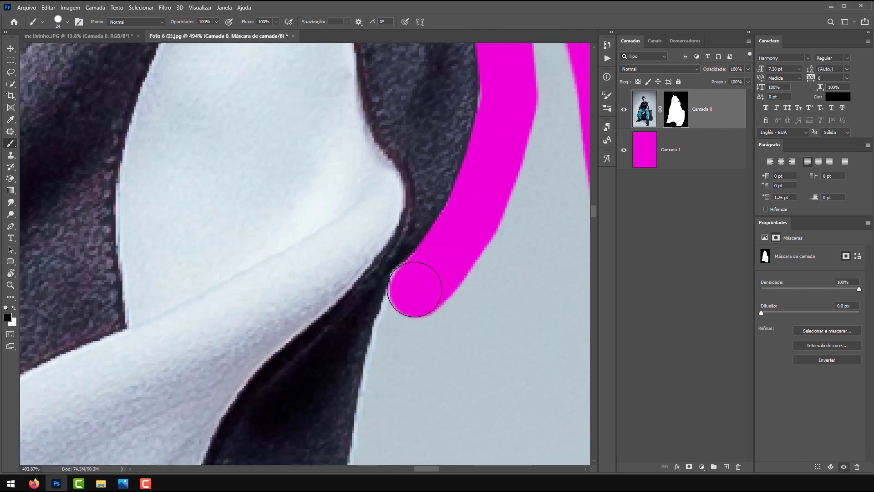
left_click(397, 346, "shift")
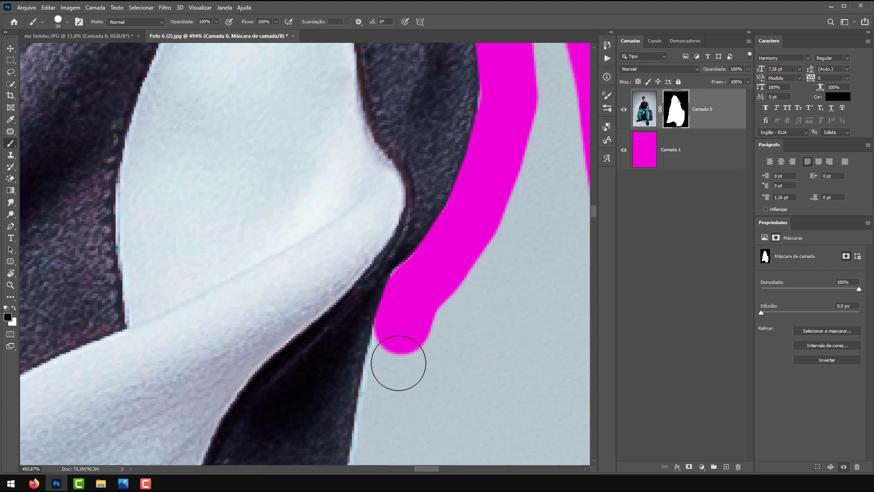
- Extend the layer mask's background-hiding brush stroke in a straight segment down the outer edge of the jacket sleeve
left_click(386, 406, "shift")
scroll(395, 254, "down", 3)
scroll(395, 254, "down", 3)
scroll(398, 191, "up", 3)
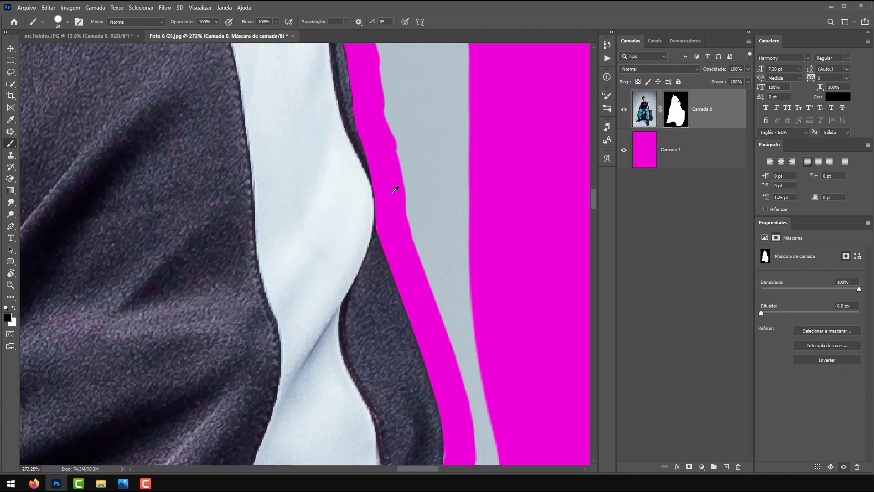
scroll(398, 191, "down", 5)
scroll(381, 201, "down", 2)
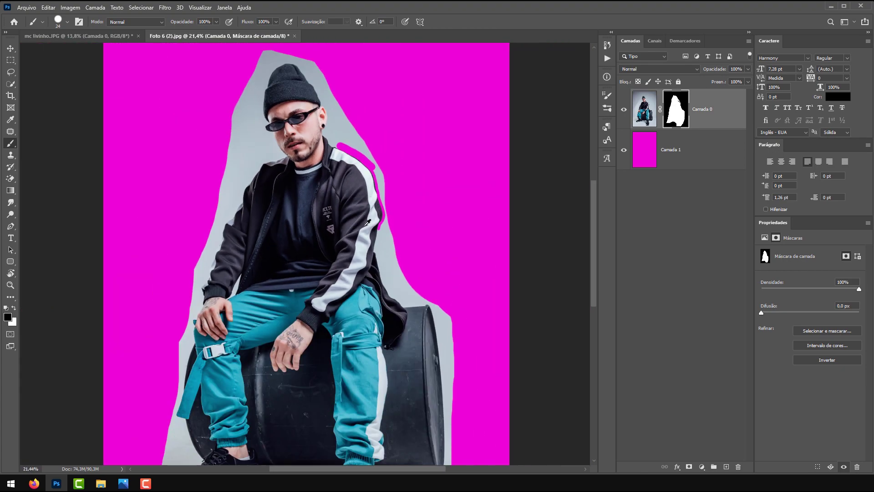
scroll(449, 354, "down", 2)
scroll(324, 188, "up", 5)
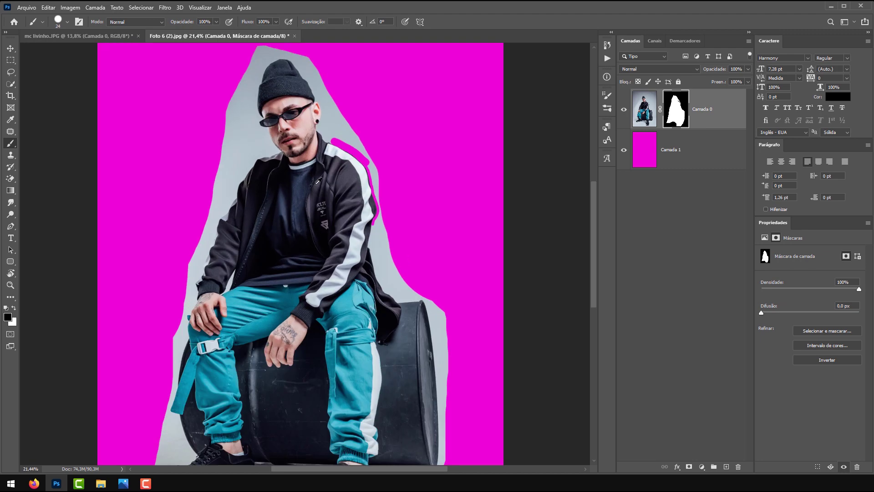
scroll(384, 242, "down", 3)
scroll(383, 241, "up", 5)
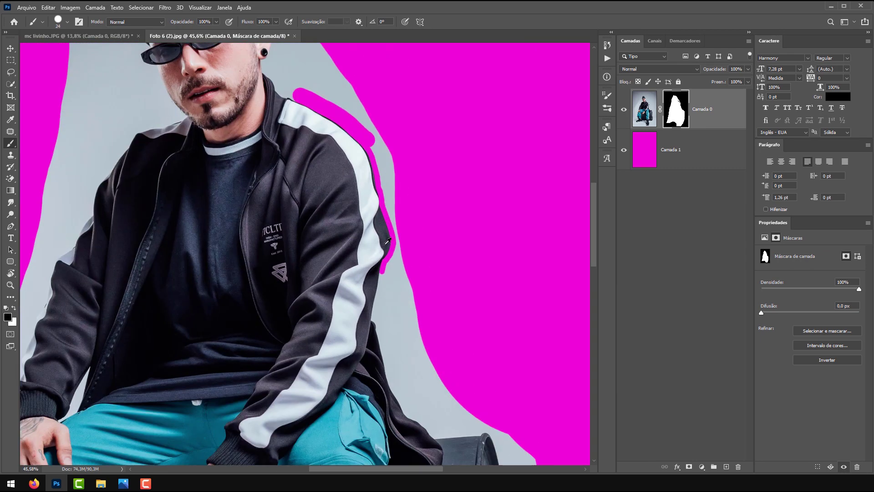
- Enlarge the brush to 120 px and mask out the leftover grey background beside the outer sleeve and shoulder
right_click(413, 286, "alt")
left_click_drag(401, 282, 411, 269)
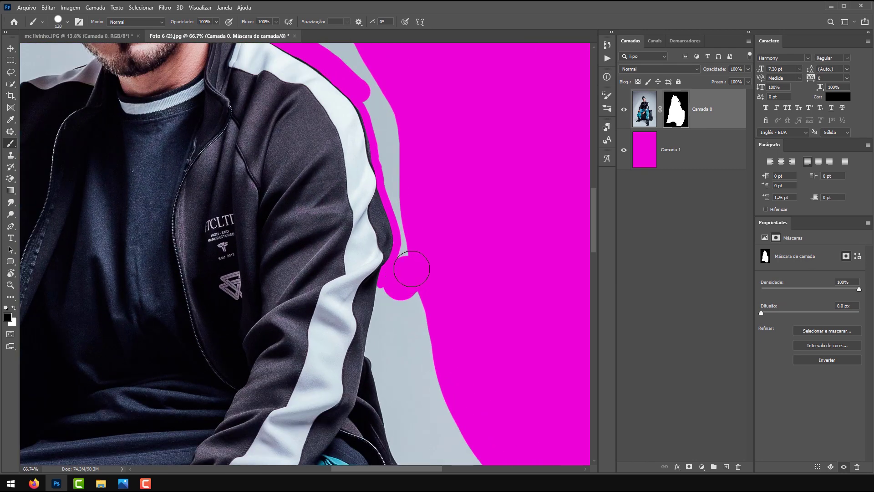
left_click_drag(404, 200, 370, 73)
key("space")
mouse_move(370, 73)
left_mouse_down()
mouse_move(393, 151)
mouse_move(419, 180)
mouse_move(380, 130)
mouse_move(340, 117)
left_mouse_up()
scroll(452, 132, "down", 8)
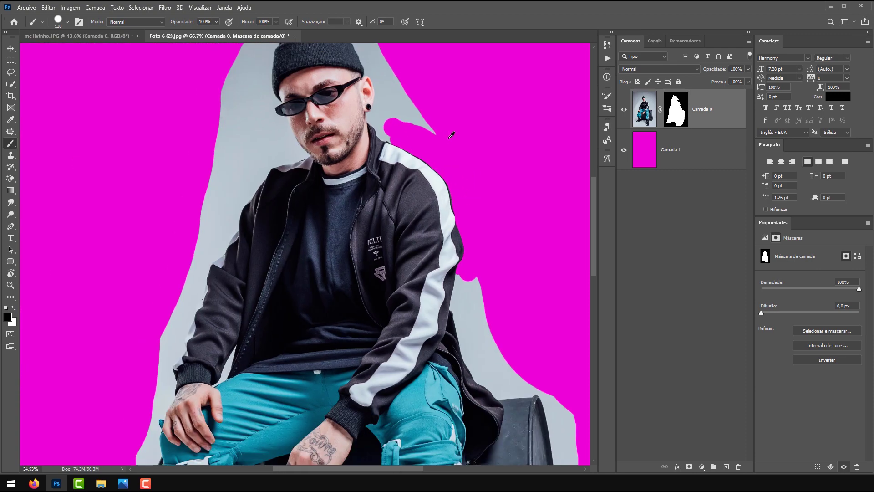
scroll(358, 238, "up", 2)
scroll(400, 222, "down", 1)
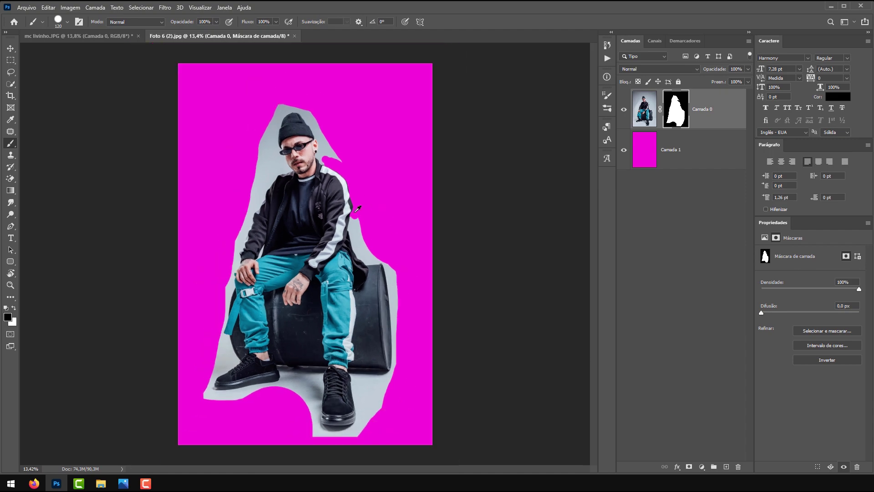
scroll(358, 209, "up", 5)
scroll(346, 182, "up", 2)
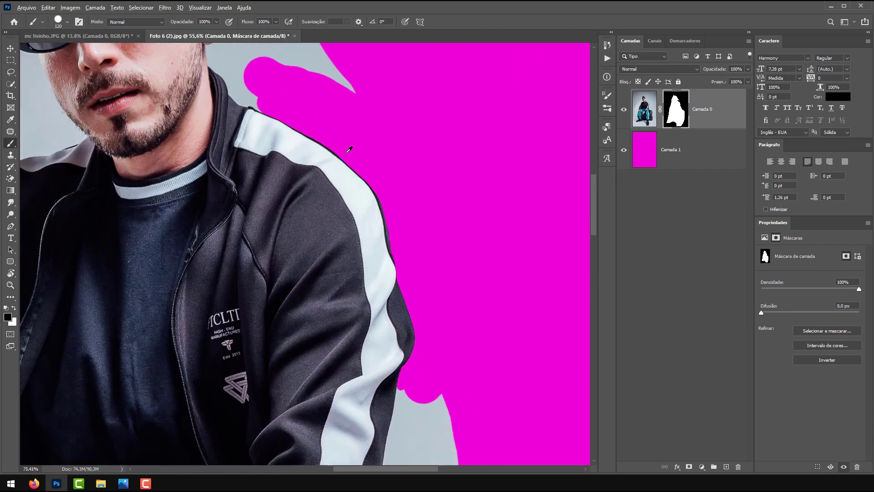
scroll(401, 287, "down", 4)
scroll(400, 285, "down", 1)
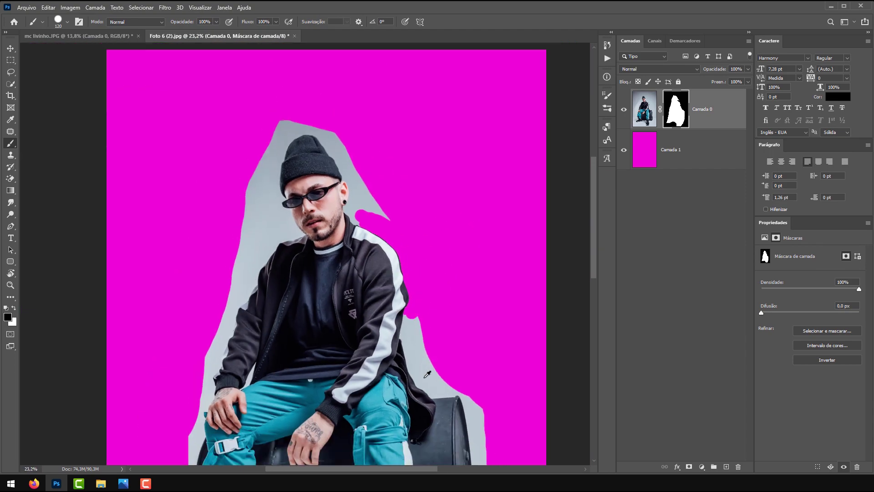
- Mask out the grey background beside the collar and neck, using a 14 px brush at the edge and a larger one outside
left_click_drag(344, 301, 367, 236)
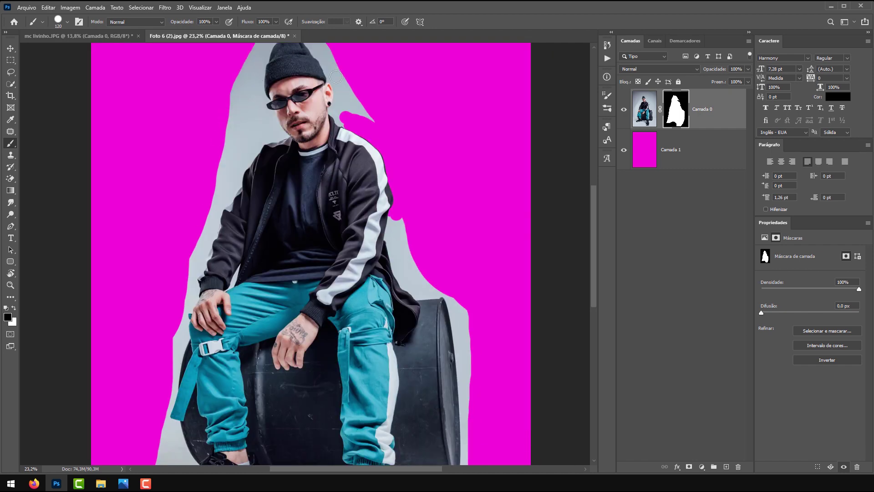
scroll(347, 130, "up", 8)
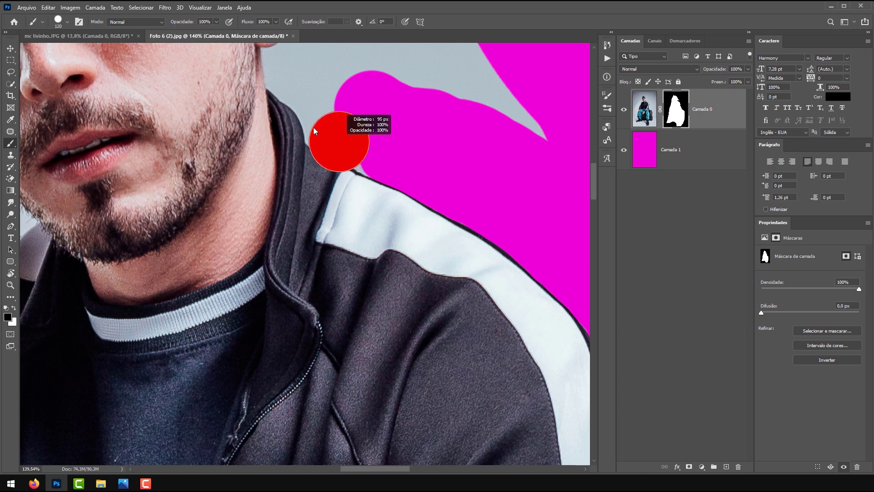
mouse_move(290, 69)
left_mouse_down()
mouse_move(301, 107)
mouse_move(337, 132)
left_mouse_up()
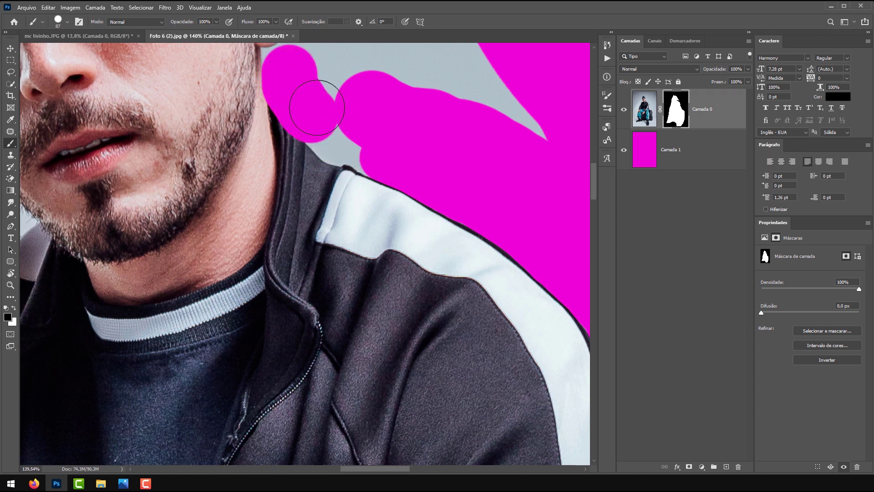
key("ctrl+z")
mouse_move(335, 85)
left_mouse_down()
mouse_move(305, 80)
mouse_move(266, 54)
left_mouse_up()
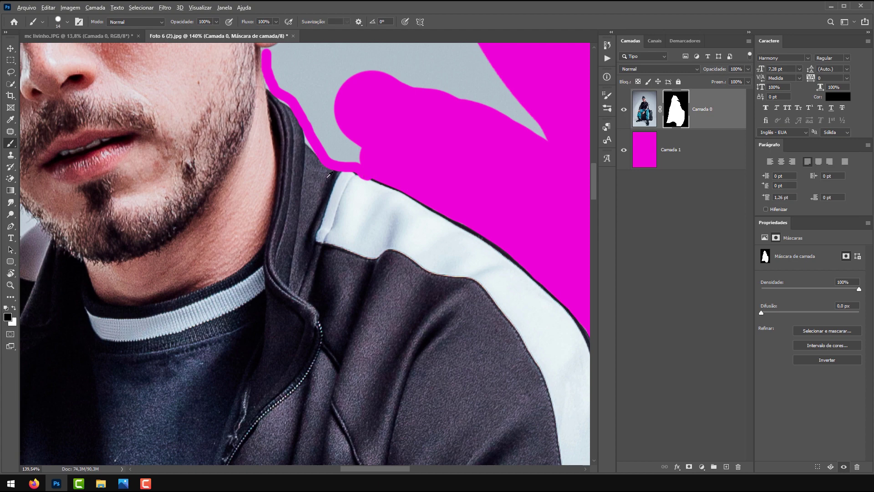
scroll(329, 174, "down", 9)
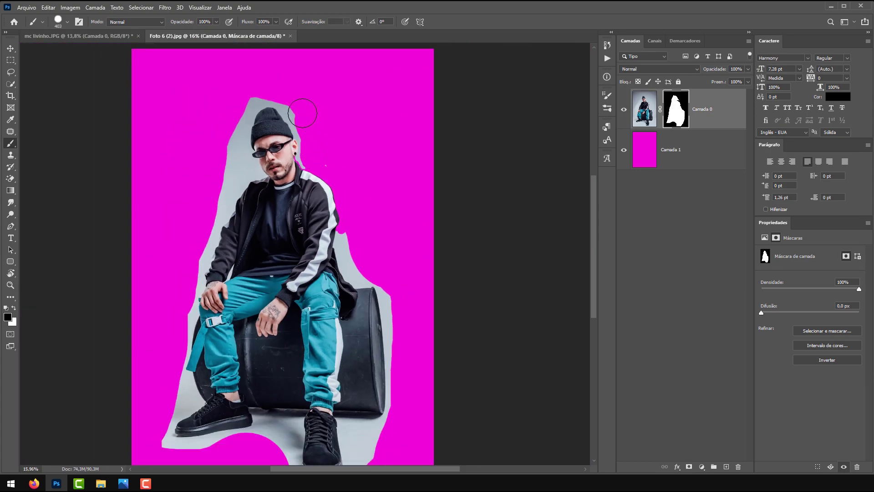
scroll(273, 227, "down", 2)
scroll(307, 286, "up", 1)
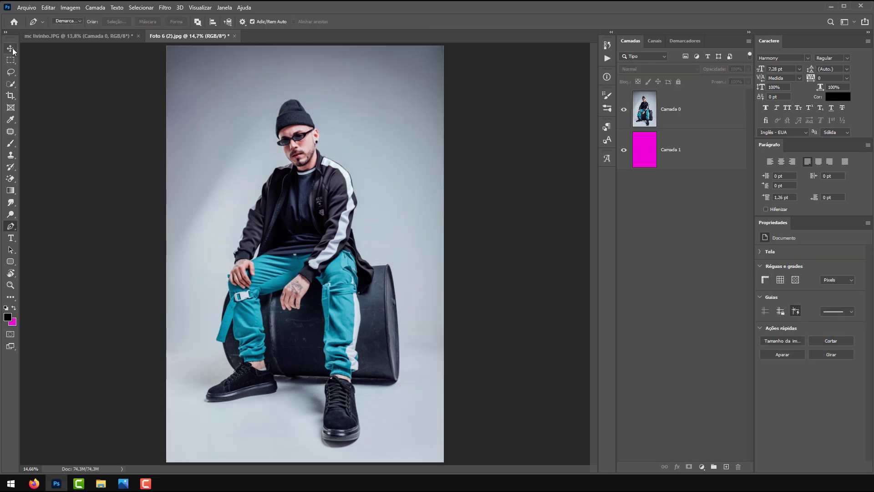
- Activate the Pen tool and select the Camada 0 photo layer
key("v")
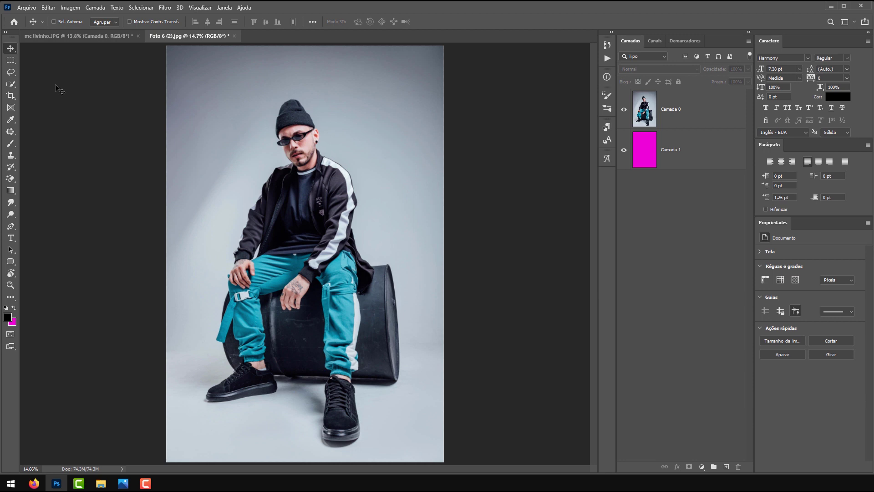
key("F10")
key("p")
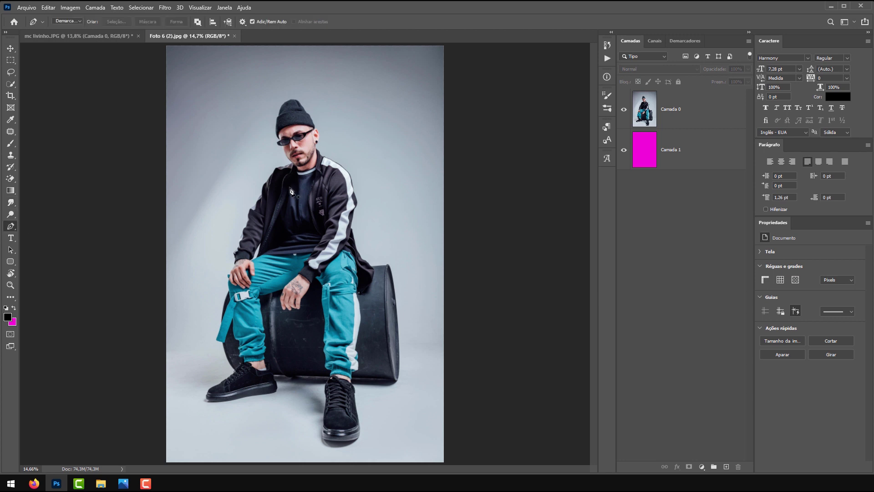
left_click(695, 110)
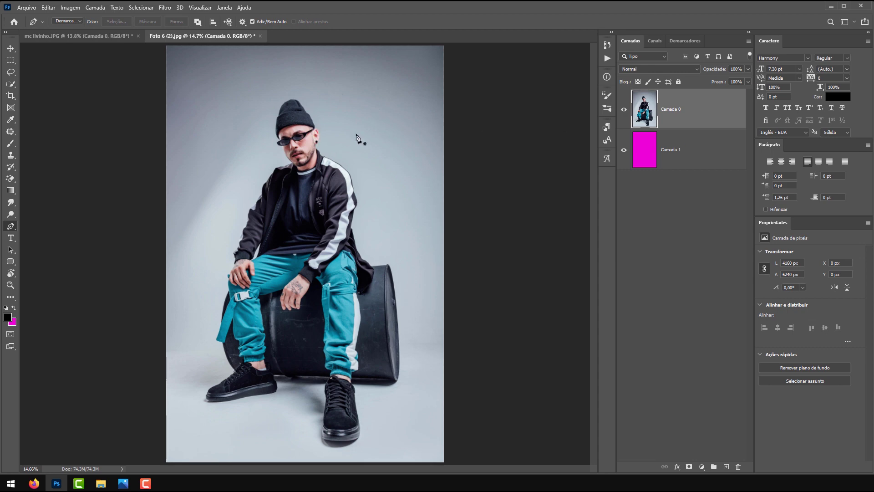
scroll(296, 142, "up", 4)
scroll(342, 176, "down", 2)
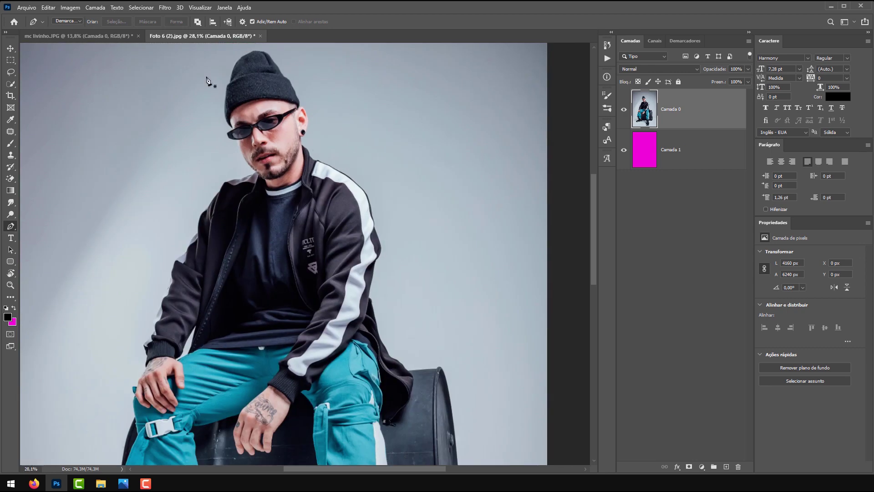
- In mc livinho.JPG, add a magenta-filled layer beneath Camada 0 and reselect the photo layer
left_click(112, 36)
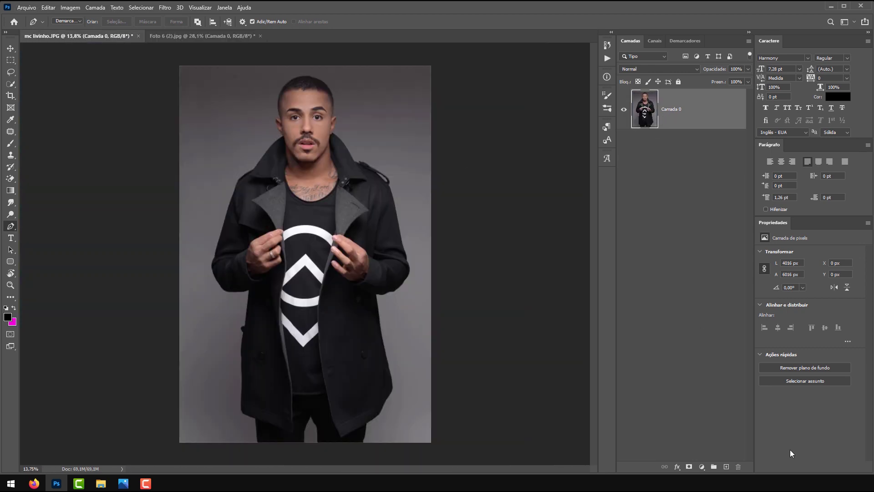
left_click(727, 466)
left_click_drag(690, 125, 688, 193)
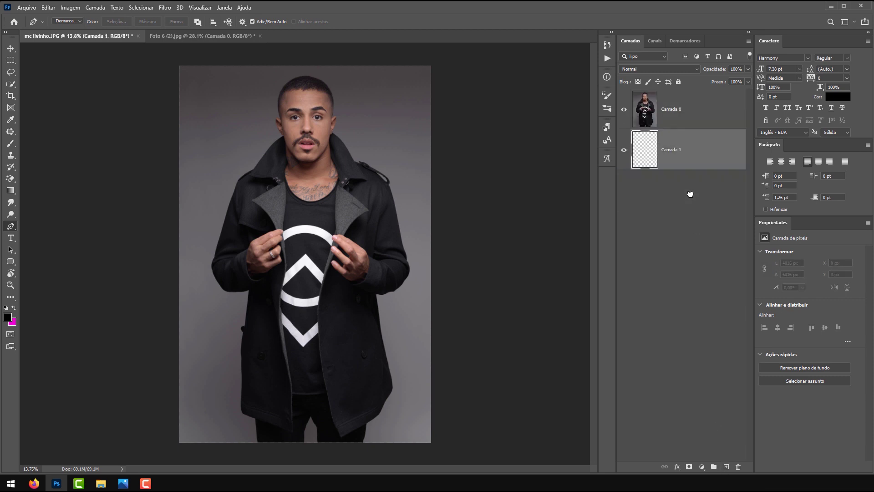
key("ctrl+BackSpace")
left_click(659, 124)
scroll(416, 187, "up", 2)
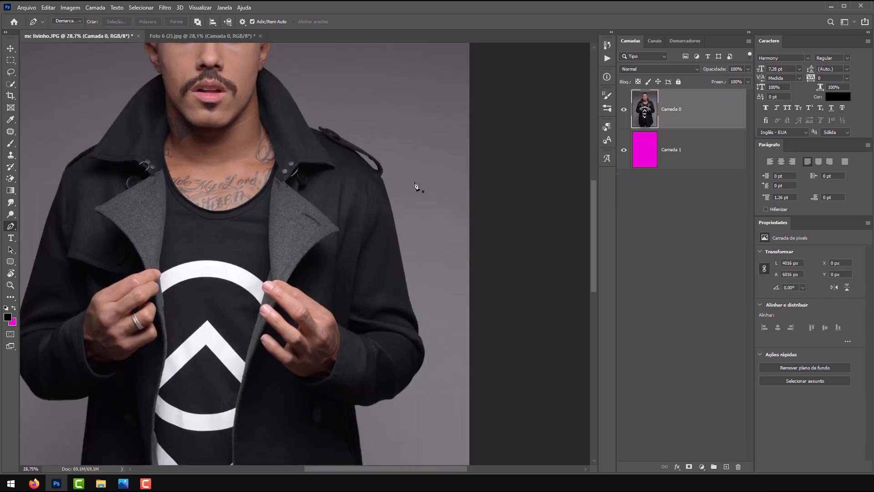
scroll(413, 191, "down", 2)
scroll(406, 173, "up", 2)
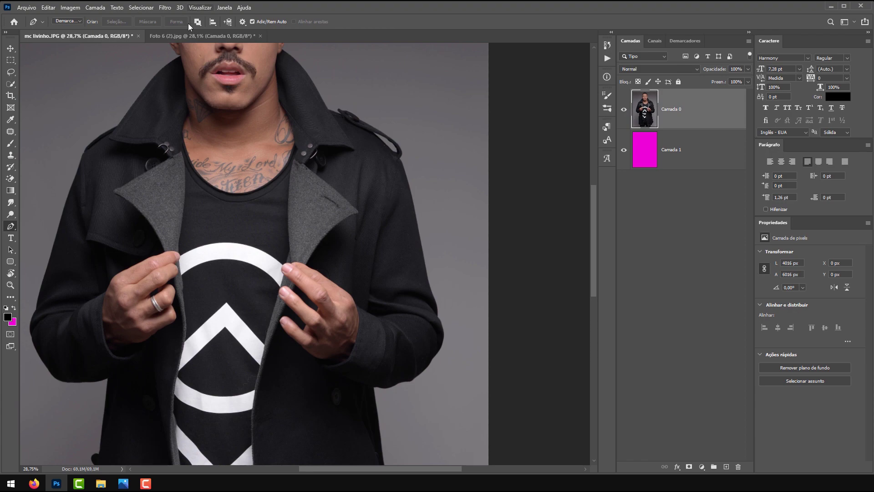
- Try to start a pen path on the coat's edge below the shoulder strap with a straight segment into the background
scroll(430, 178, "up", 5)
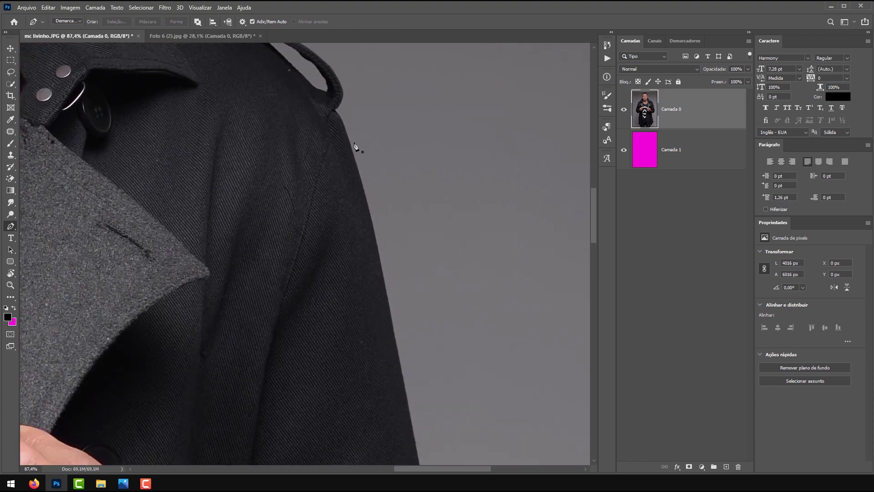
scroll(353, 145, "up", 2)
left_click(348, 145)
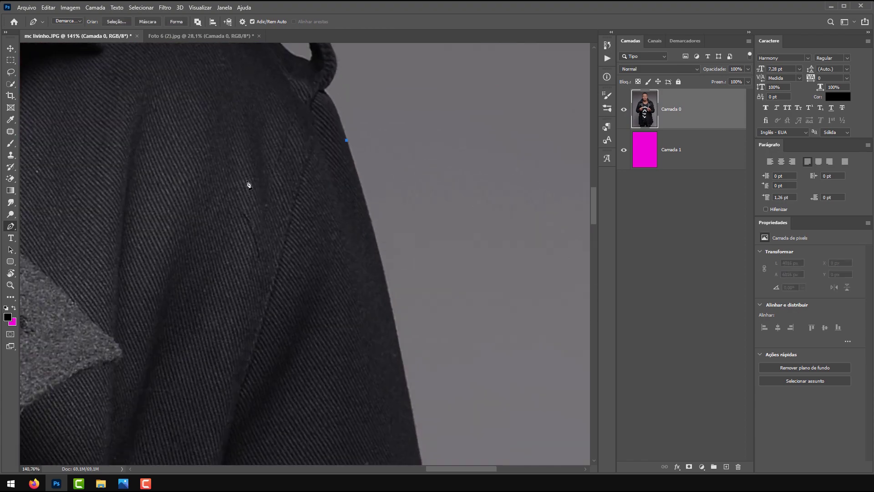
scroll(248, 182, "down", 2)
scroll(292, 146, "up", 2)
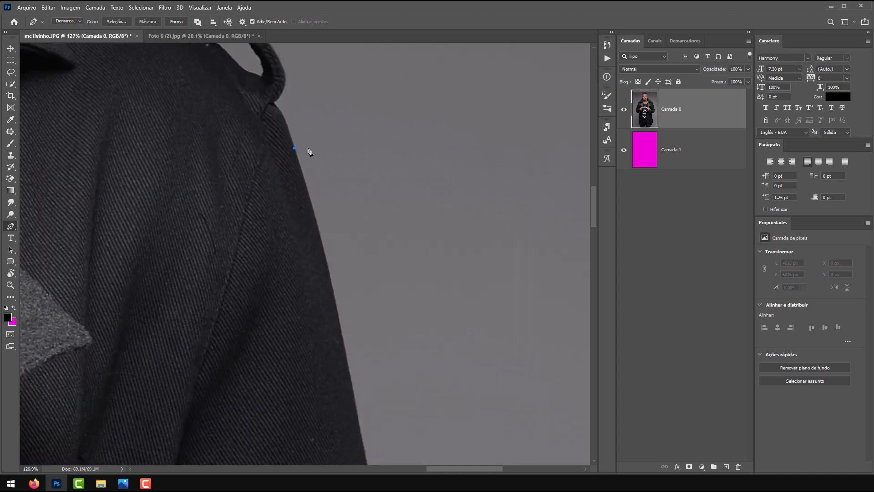
left_click(500, 150)
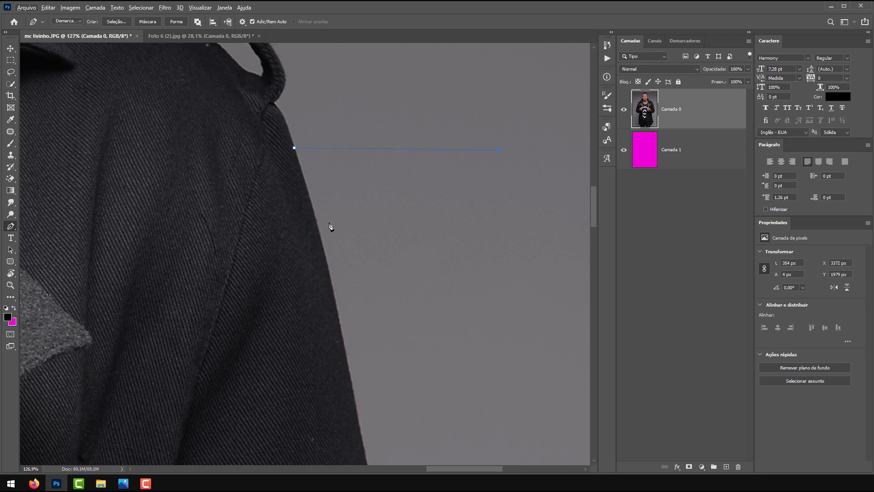
key("ctrl+z")
scroll(296, 156, "up", 10)
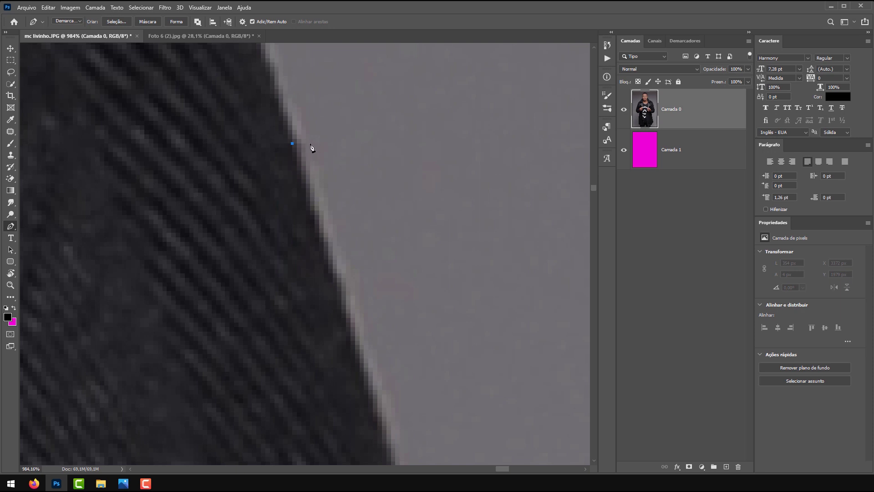
- Try several pen anchor positions around the coat's edge, including a short segment just outside the fabric
left_click(301, 143)
left_click(297, 143)
key("ctrl+z")
left_click(288, 136)
key("ctrl+z")
left_click(288, 138)
key("ctrl+z")
left_click(300, 135)
scroll(339, 268, "up", 4)
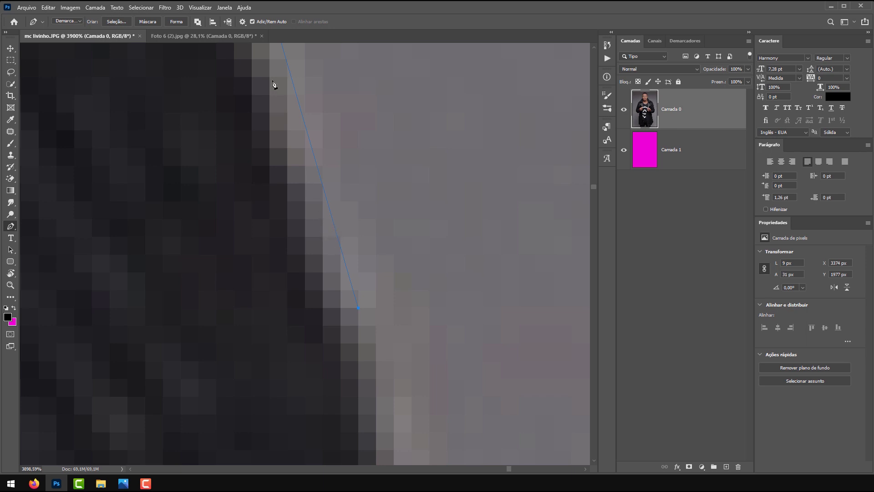
scroll(328, 207, "down", 4)
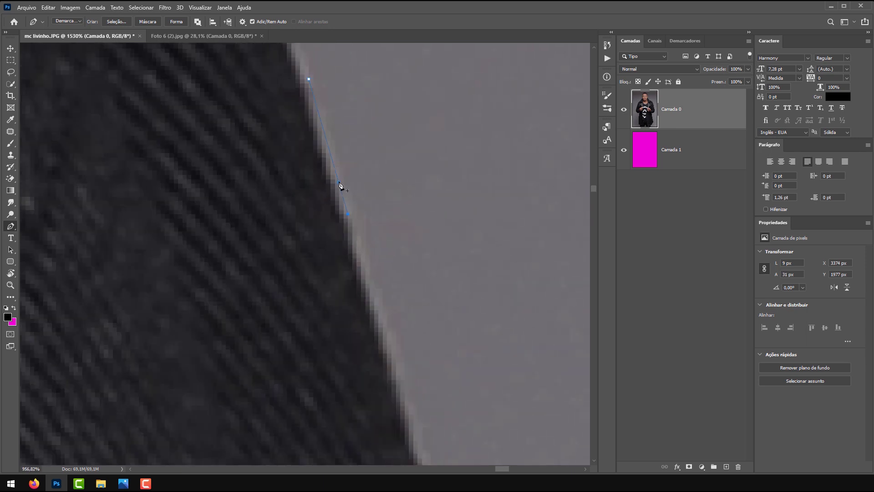
- Draw a short straight pen segment, about 11 by 34 px, just inside the coat's edge below the shoulder strap
left_click_drag(308, 80, 300, 84)
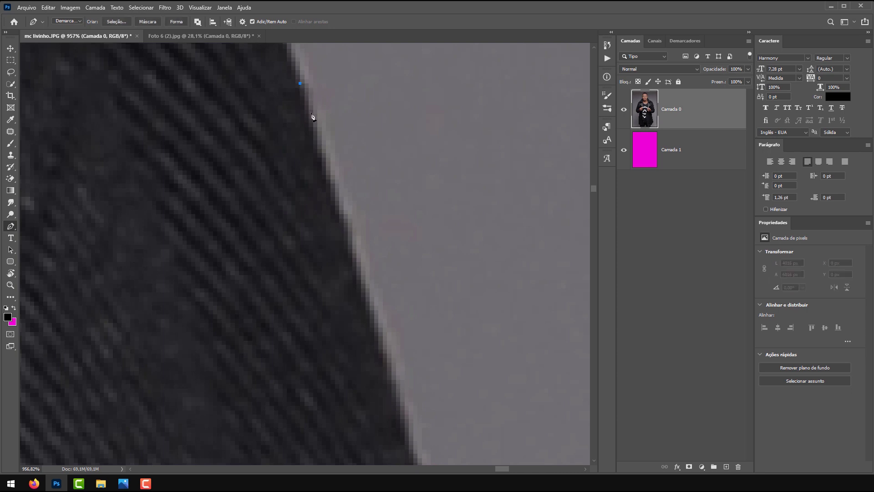
left_click(349, 236)
scroll(328, 150, "up", 4)
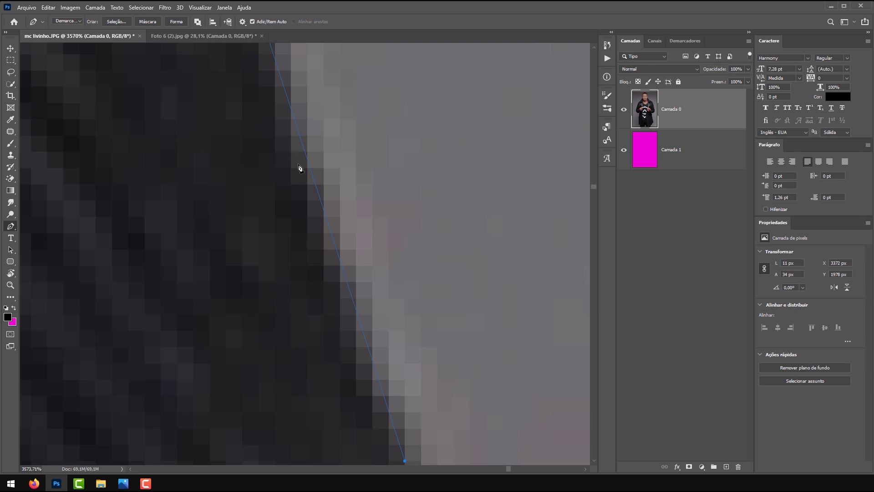
scroll(302, 165, "down", 1)
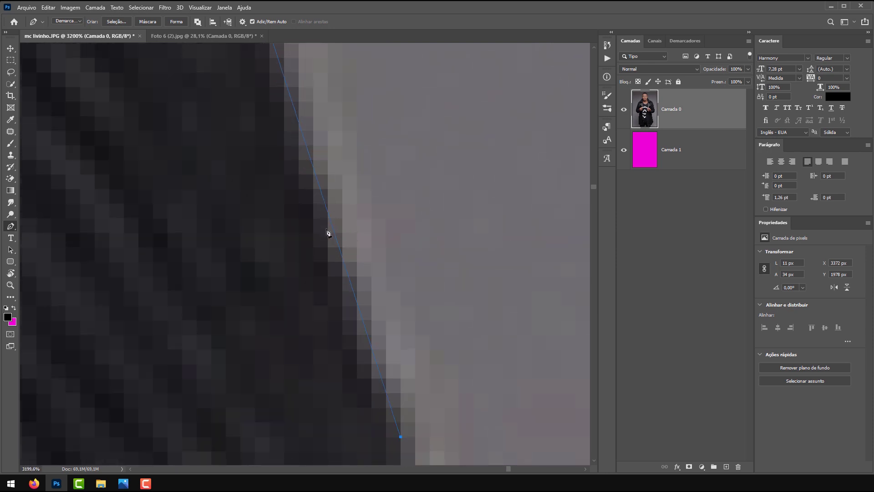
scroll(320, 217, "down", 5)
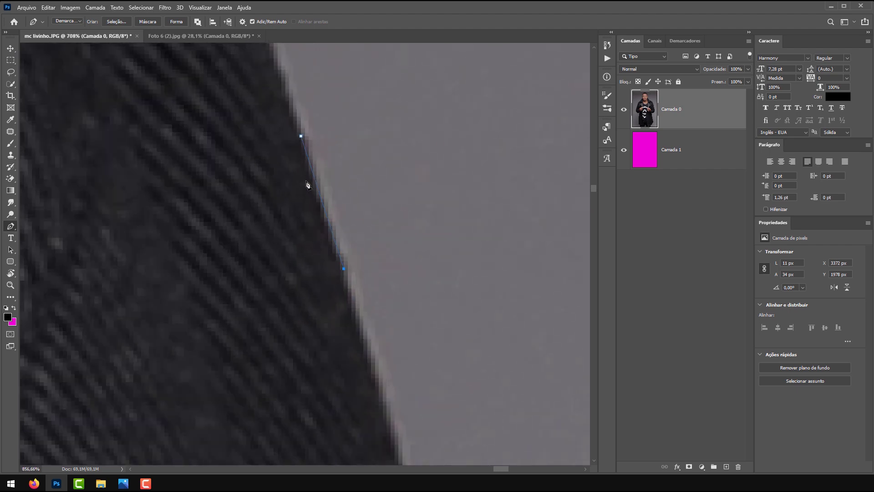
scroll(307, 184, "down", 12)
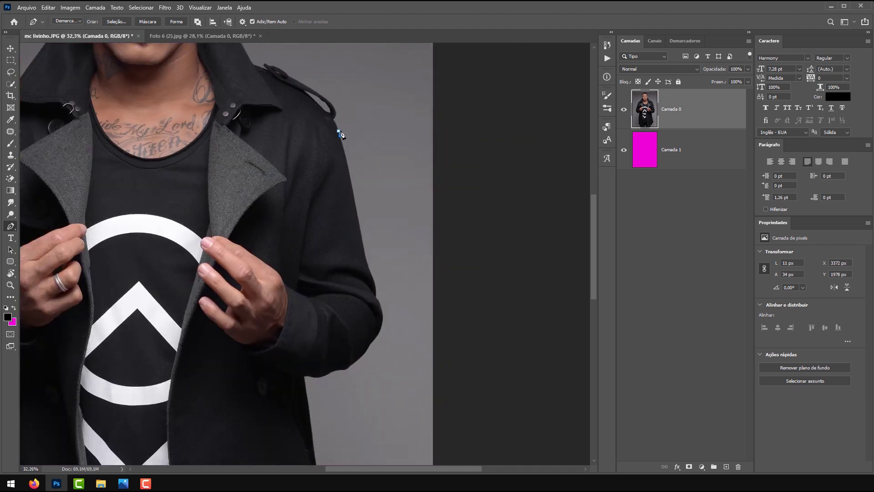
- Try a replacement pen segment, about 10 by 33 px, slightly further inside the coat's edge below the shoulder strap, and discard it
scroll(341, 134, "up", 13)
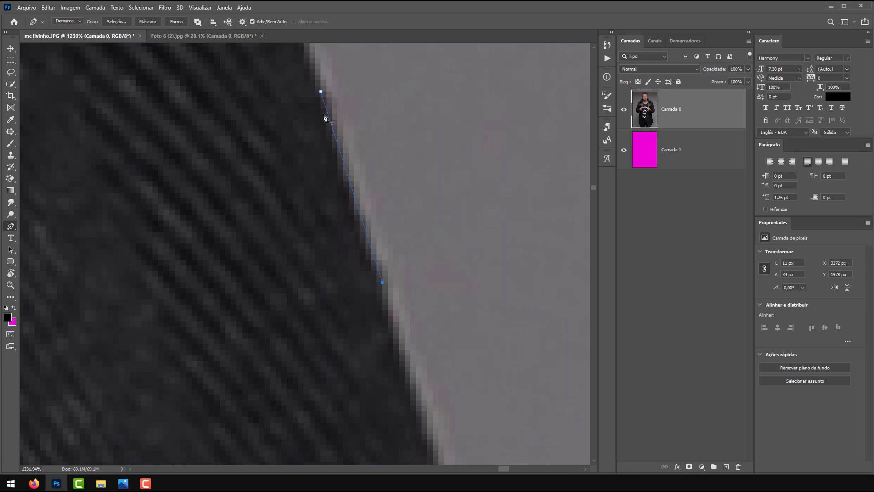
key("ctrl+z")
key("ctrl+z")
left_click(315, 92)
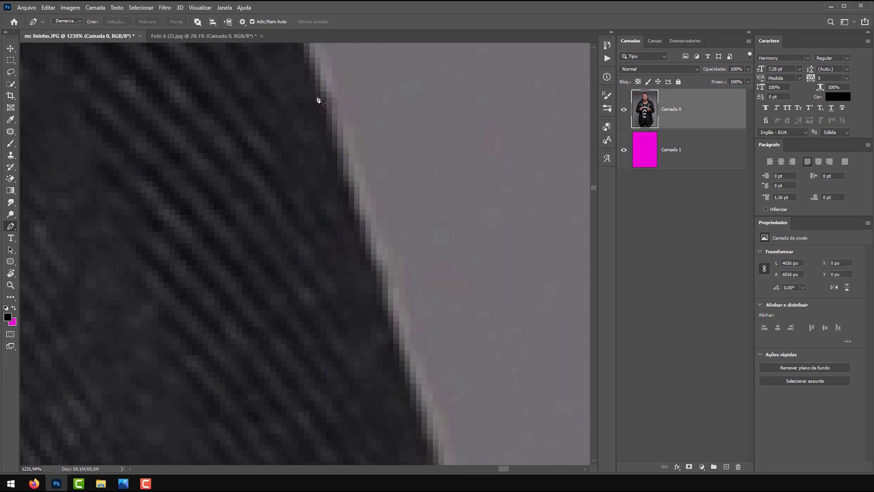
left_click(373, 276)
scroll(354, 204, "up", 3)
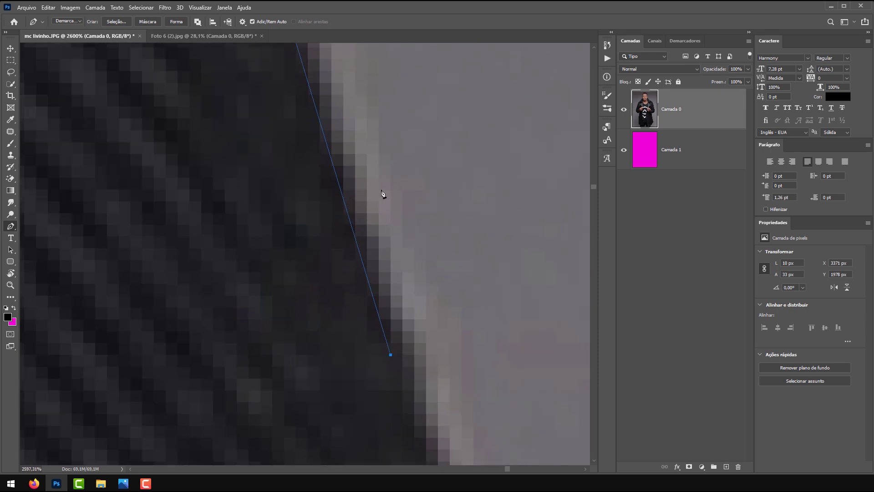
scroll(357, 192, "down", 2)
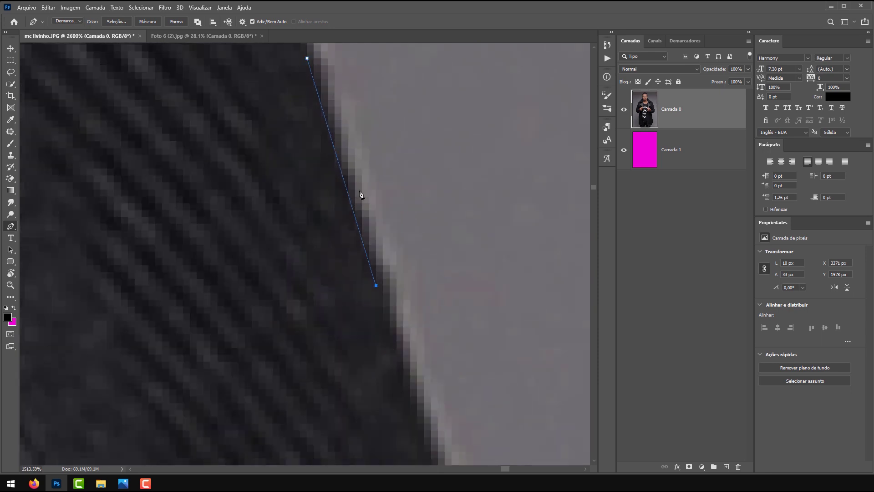
scroll(360, 195, "down", 1)
scroll(420, 213, "down", 2)
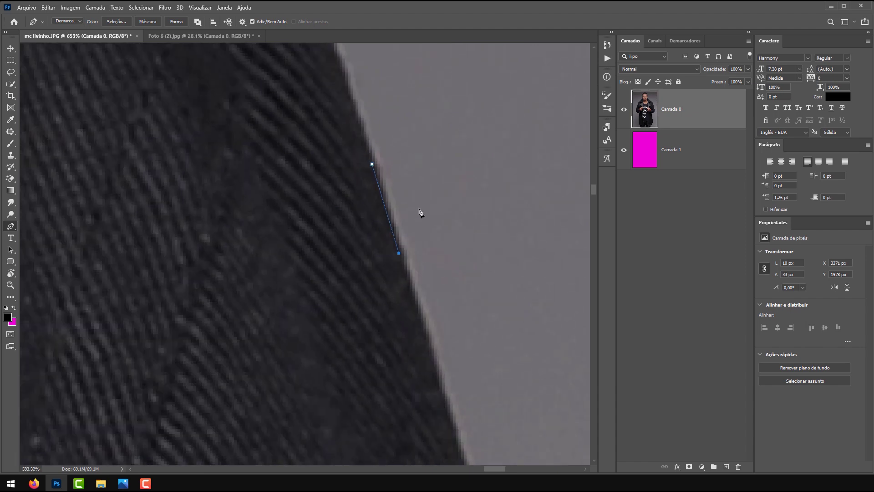
scroll(420, 212, "down", 1)
key("Escape")
scroll(404, 195, "down", 1)
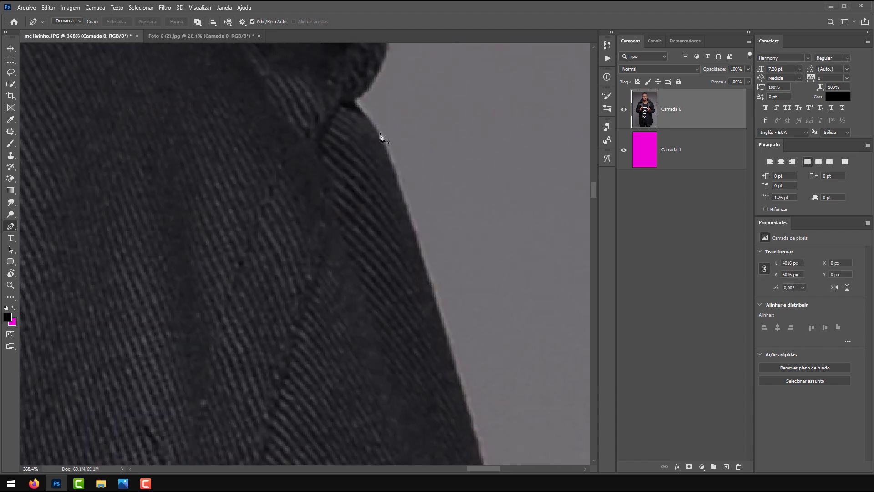
- Start the pen path at the notch below the shoulder strap with a curved segment about 28 by 55 px, ending in a corner anchor
scroll(381, 137, "up", 1)
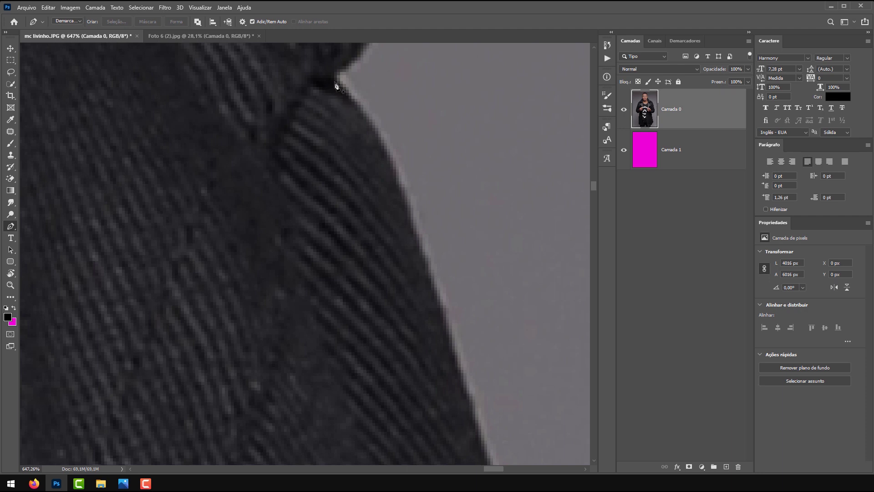
left_click(334, 81)
left_click(417, 246)
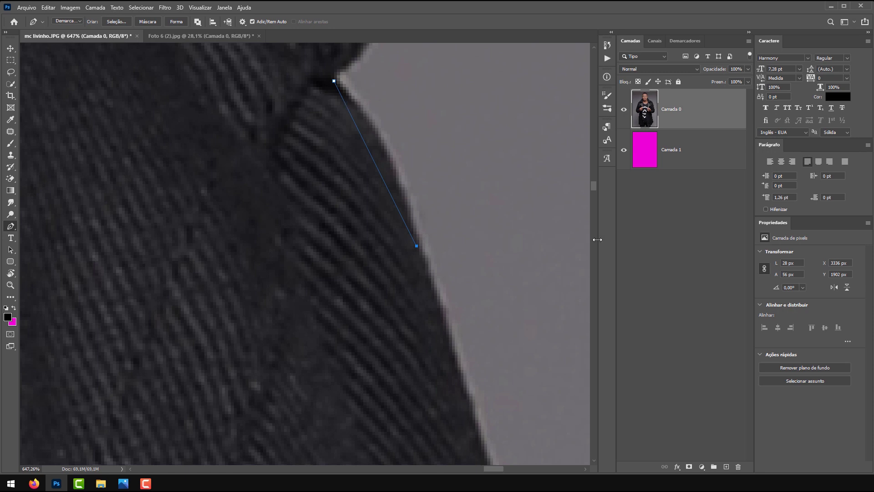
key("ctrl+z")
left_click(417, 244)
left_click_drag(418, 246, 449, 361)
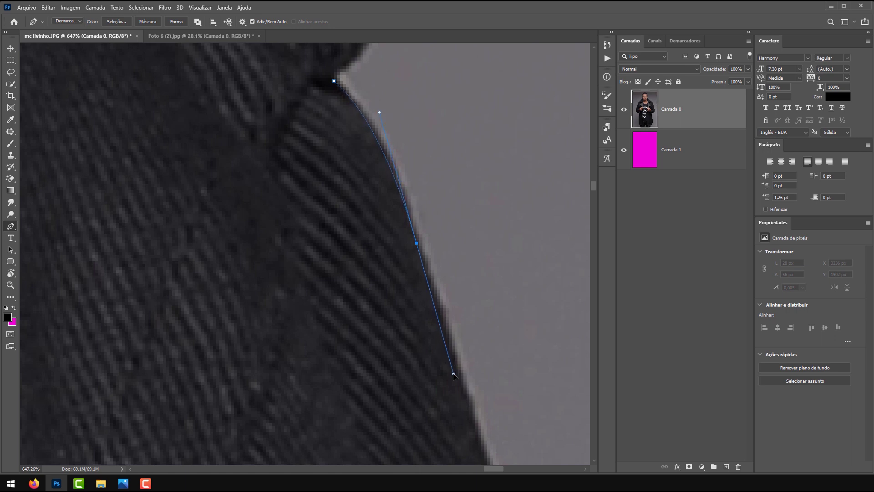
left_click_drag(454, 376, 455, 374)
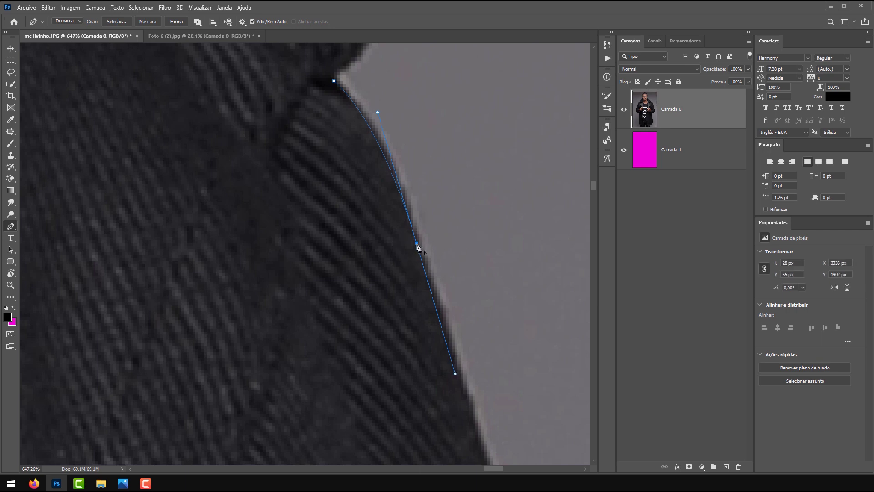
left_click(417, 244)
- Extend the path down the upper sleeve with a segment about 29 by 94 px, just inside the fabric
left_click_drag(414, 305, 314, 118)
left_click(394, 333)
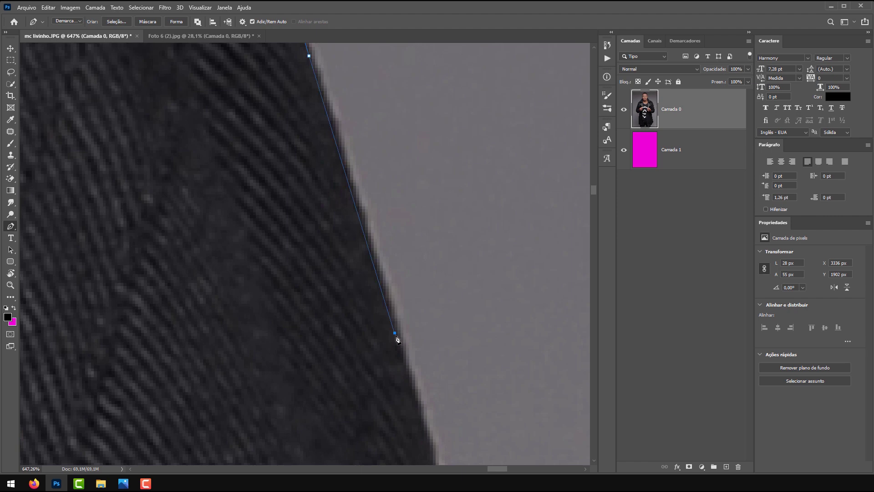
left_click_drag(403, 359, 410, 385)
scroll(398, 338, "down", 5)
scroll(404, 339, "up", 5)
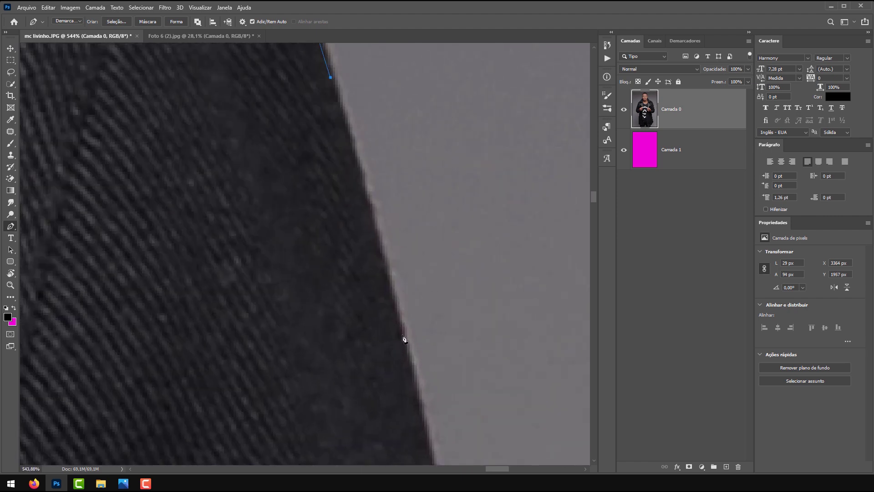
- Add another segment about 29 by 107 px along the upper sleeve's edge, redoing the anchor until it sits inside the fabric
left_click_drag(400, 337, 411, 390)
key("ctrl+z")
left_click(405, 355)
key("ctrl+z")
left_click(402, 342)
left_click_drag(402, 349, 406, 363)
left_click_drag(416, 397, 425, 436)
- Trace the long outer edge of the sleeve with two pen segments, about 82 by 409 px and 57 by 289 px
scroll(337, 214, "down", 10)
left_click_drag(337, 214, 338, 148)
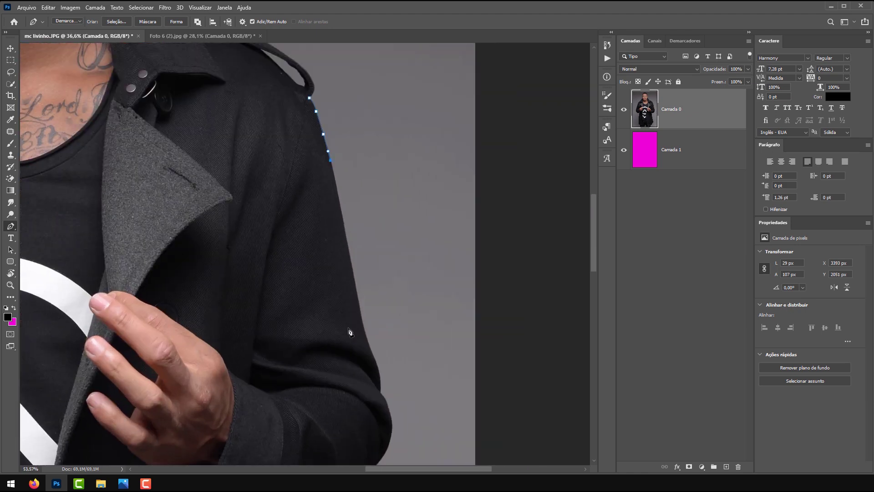
scroll(343, 250, "up", 5)
left_click_drag(343, 250, 333, 174)
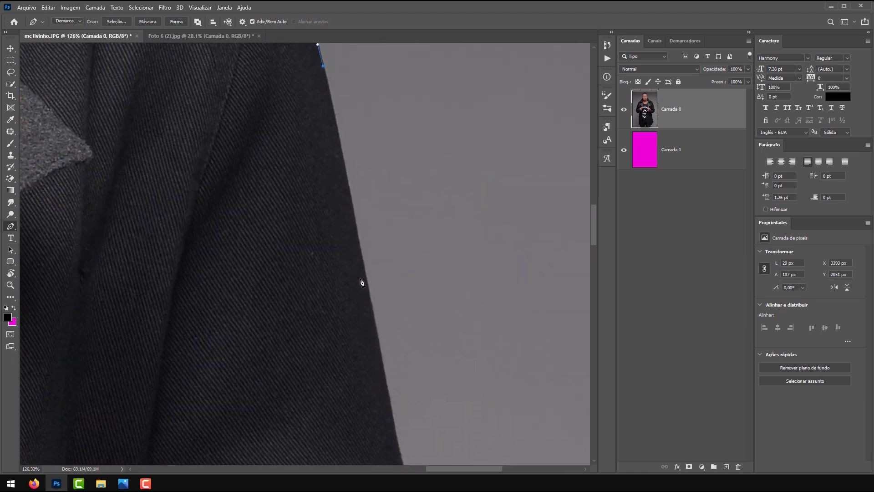
left_click_drag(370, 302, 381, 353)
left_click(370, 302, "alt")
left_click_drag(384, 336, 252, 136)
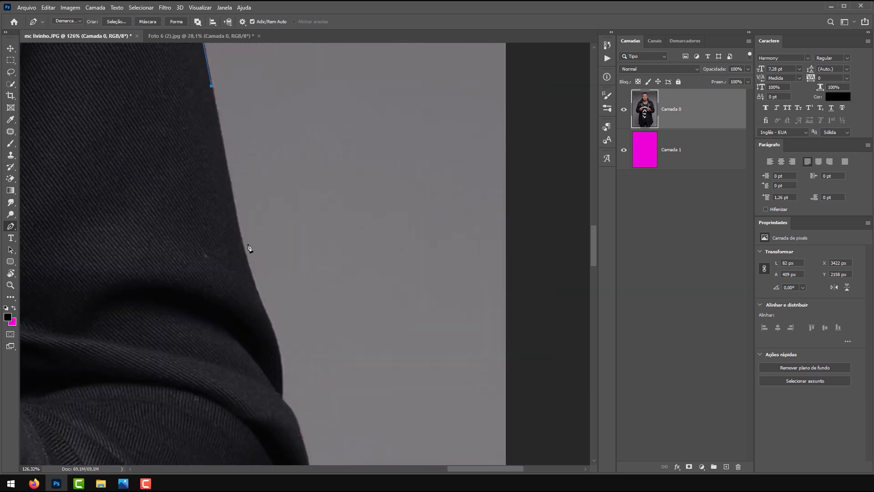
left_click_drag(244, 252, 254, 289)
- Examine closely how the long path segments fit the sleeve's outer edge
scroll(241, 213, "up", 5)
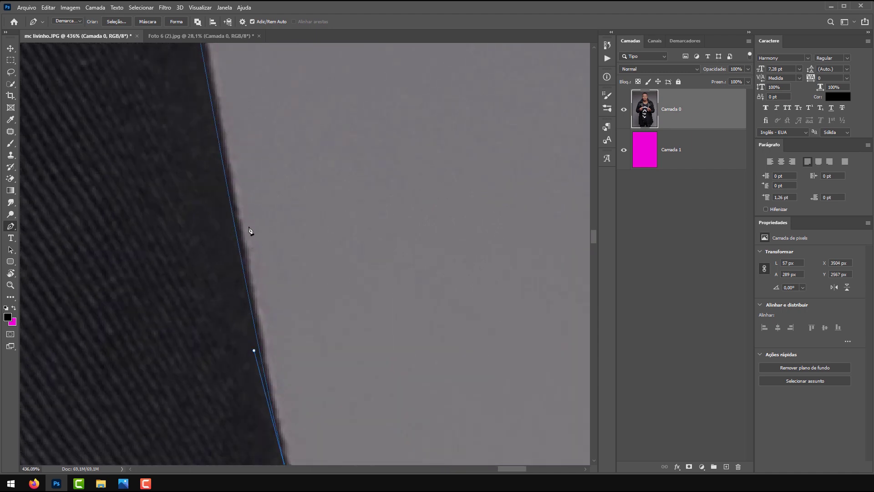
scroll(229, 168, "down", 3)
scroll(224, 117, "up", 2)
scroll(237, 181, "down", 1)
scroll(237, 179, "up", 1)
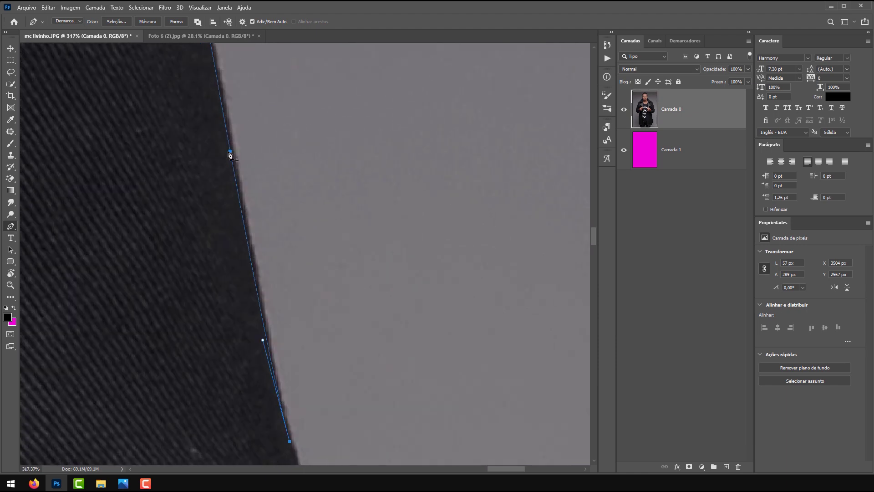
scroll(216, 131, "up", 1)
scroll(232, 114, "down", 1)
scroll(233, 123, "up", 2)
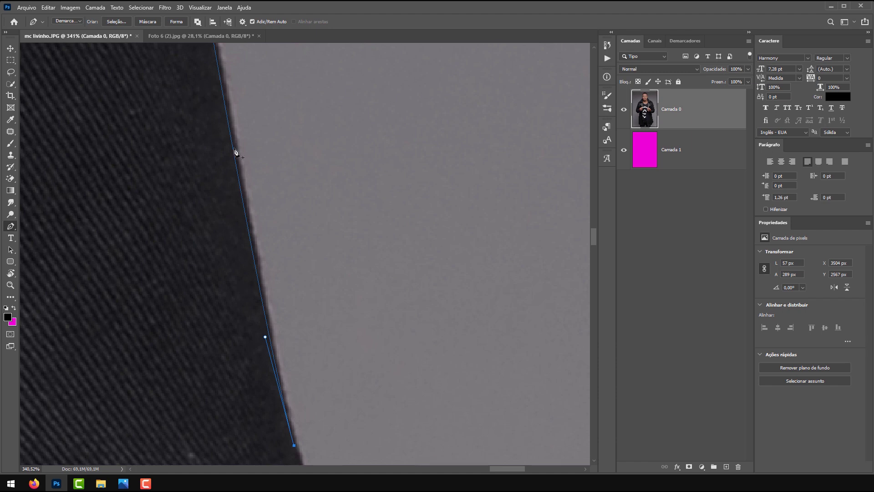
- Add a segment about 31 by 91 px above the sleeve's fold, with its corner anchor nudged just inside the fabric
scroll(235, 153, "down", 3)
scroll(271, 166, "up", 2)
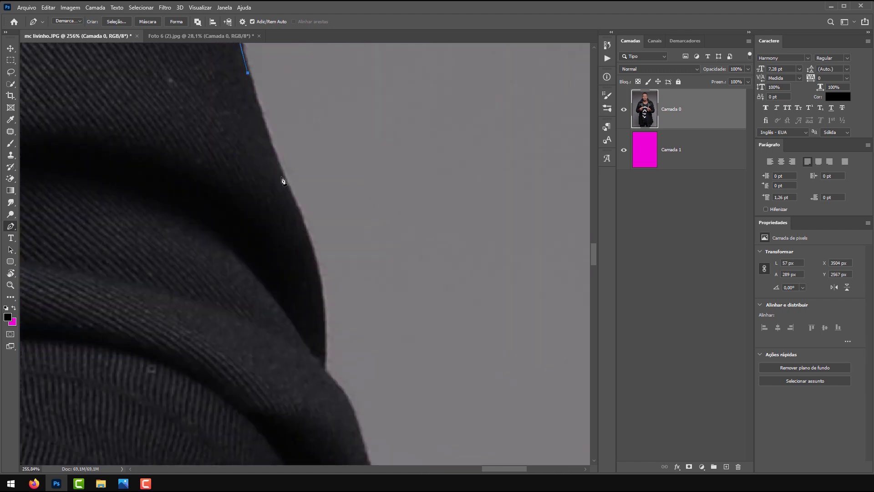
left_click_drag(285, 177, 296, 203)
left_click(285, 178, "alt")
scroll(284, 177, "up", 3)
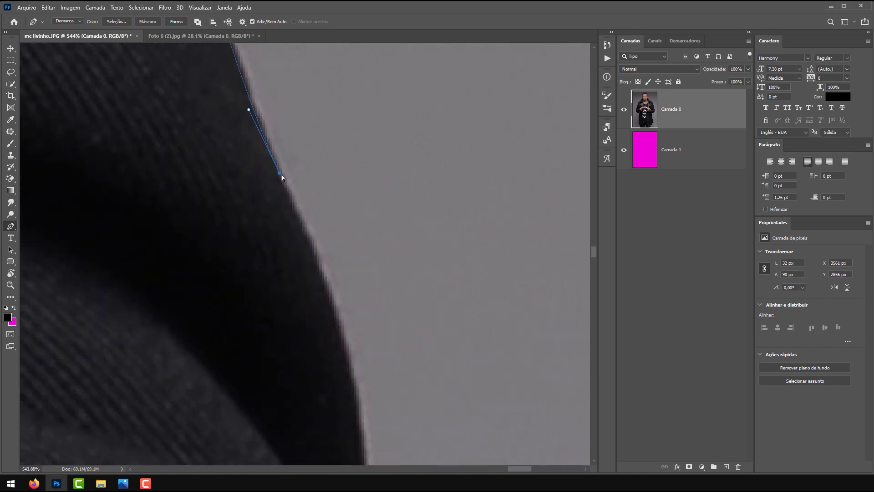
scroll(280, 174, "up", 4)
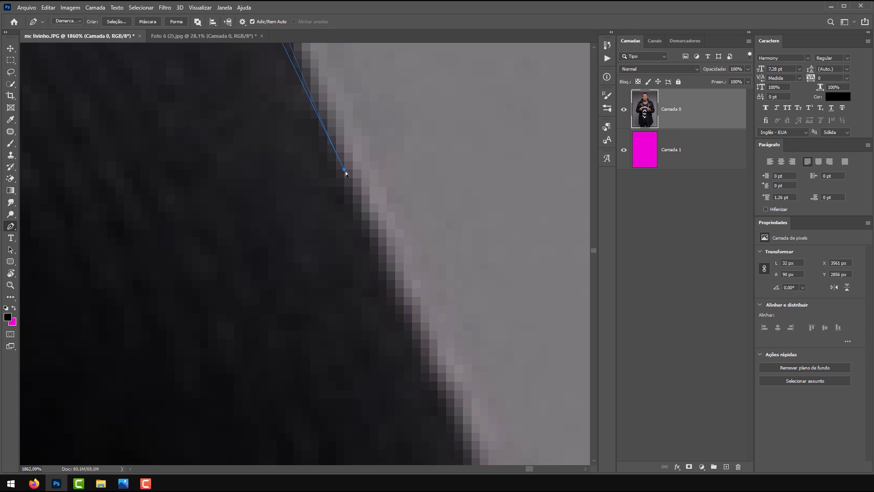
left_click_drag(345, 171, 335, 181)
scroll(341, 191, "down", 3)
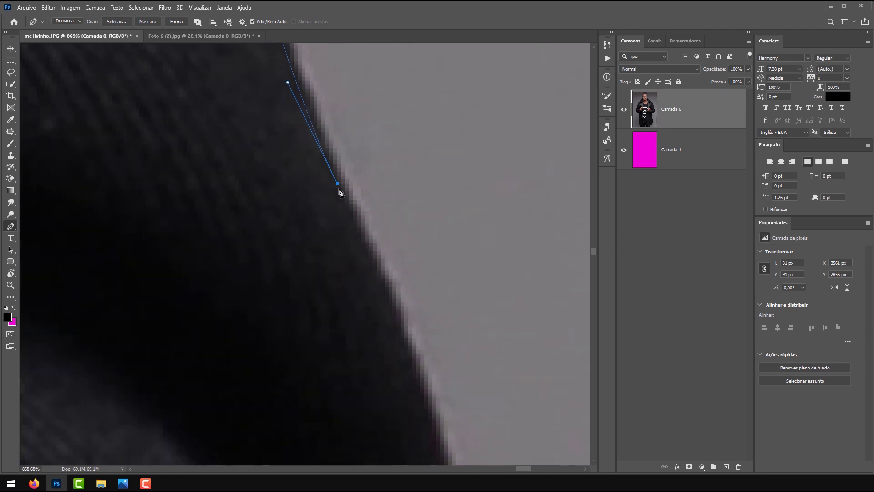
scroll(340, 192, "up", 2)
scroll(218, 125, "down", 4)
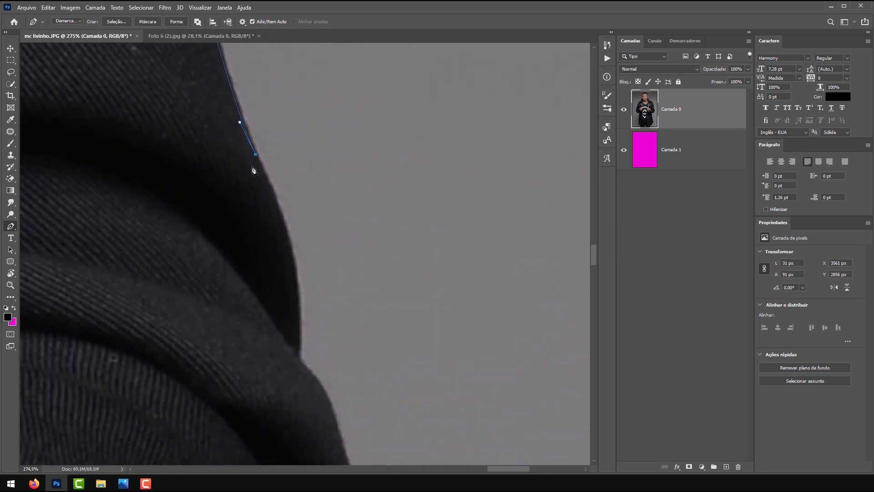
- Trace the sleeve's bulge above the crease with curved segments about 29 by 79 px and 5 by 86 px, ending in a corner anchor
left_click_drag(324, 240, 336, 312)
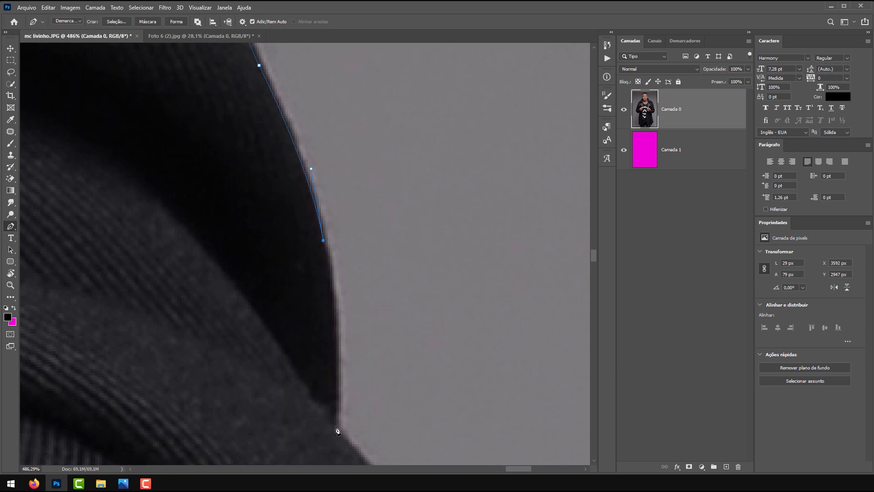
left_click_drag(338, 425, 332, 381)
left_click(336, 258, "alt")
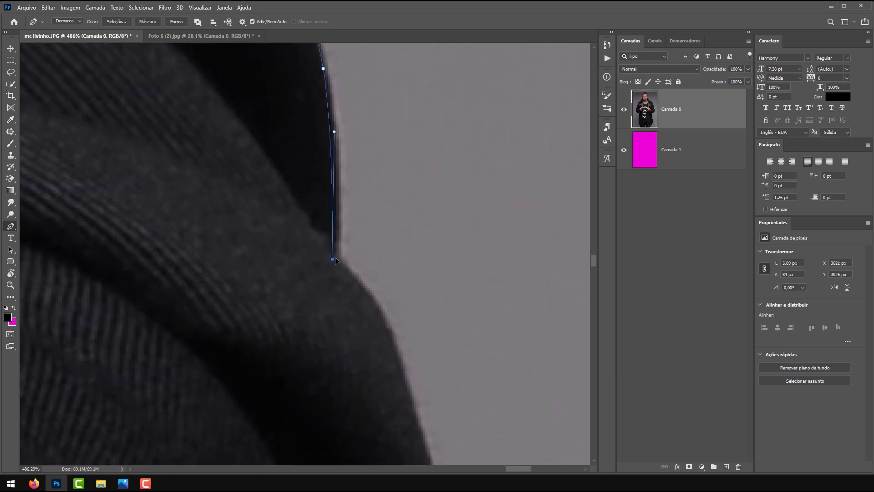
- Redo the curve below the sleeve crease as a shorter segment ending in a corner anchor where the fabric turns downward
left_click_drag(392, 345, 420, 408)
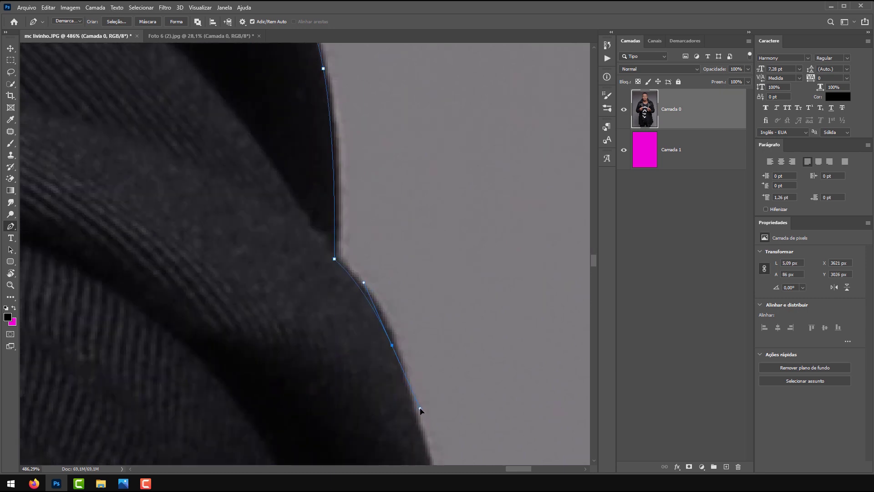
key("ctrl+z")
left_click_drag(376, 307, 386, 323)
left_click(377, 308, "alt")
- Try a curved segment about 15 by 42 px plus a further anchor down the sleeve toward the elbow, and undo both
left_click_drag(410, 403, 354, 307)
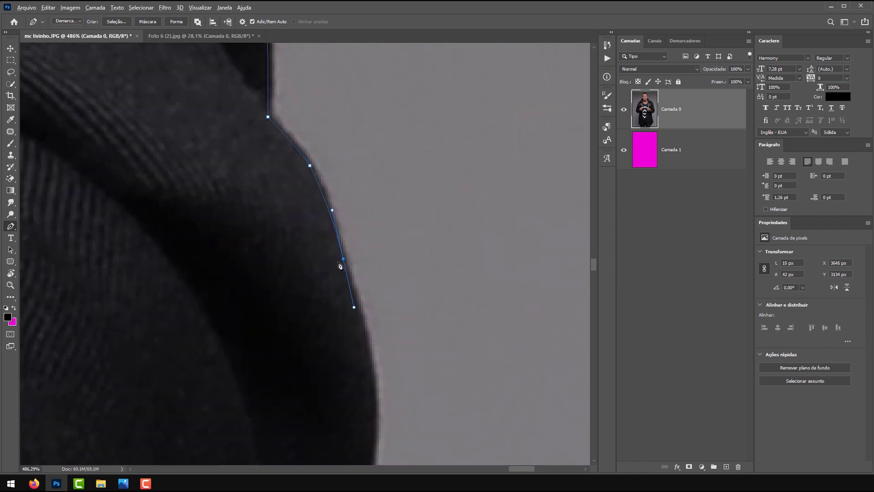
left_click(342, 259, "alt")
left_click_drag(368, 346, 379, 388)
key("ctrl+z")
key("ctrl+z")
key("ctrl+z")
- Retrace the sleeve's edge toward the elbow with shorter segments, the last one about 9 by 33 px
left_click_drag(342, 254, 321, 220)
left_click(340, 253, "alt")
key("ctrl+z")
left_click_drag(309, 192, 317, 219)
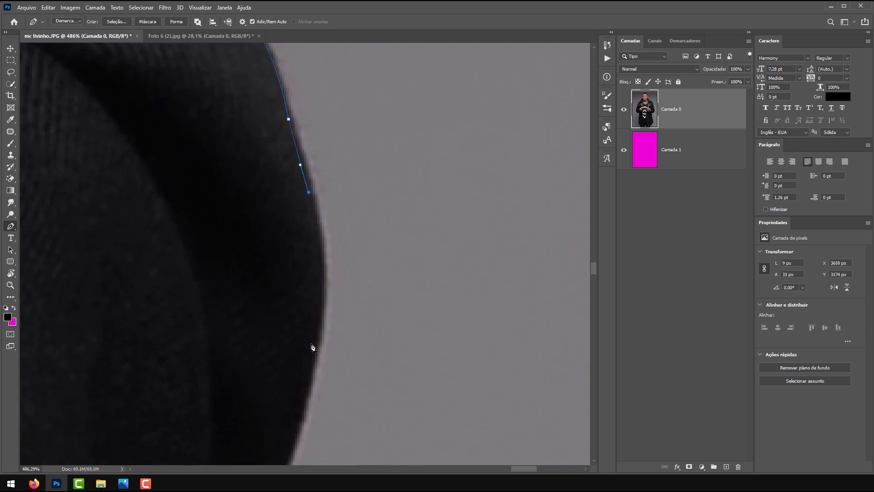
- Trace around the elbow's outer curve, finishing with a curved segment about 77 by 129 px that ends in a corner anchor
left_click_drag(310, 395, 306, 261)
left_click_drag(307, 257, 345, 189)
left_click_drag(224, 339, 53, 450)
left_click(225, 276, "alt")
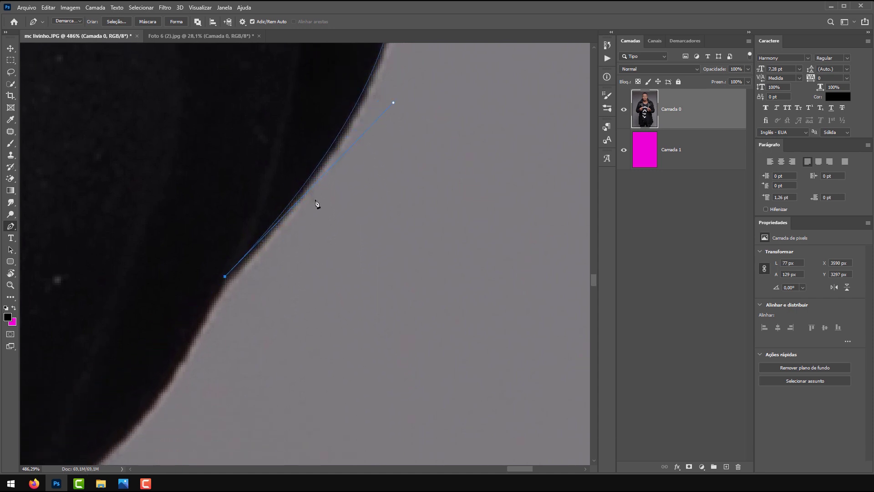
- Continue the path beneath the elbow with segments about 12 by 22 px and 62 by 76 px, ending in a corner anchor
scroll(355, 175, "down", 5)
scroll(305, 211, "up", 5)
left_click_drag(389, 163, 269, 281)
scroll(335, 240, "down", 3)
scroll(335, 240, "left", 3)
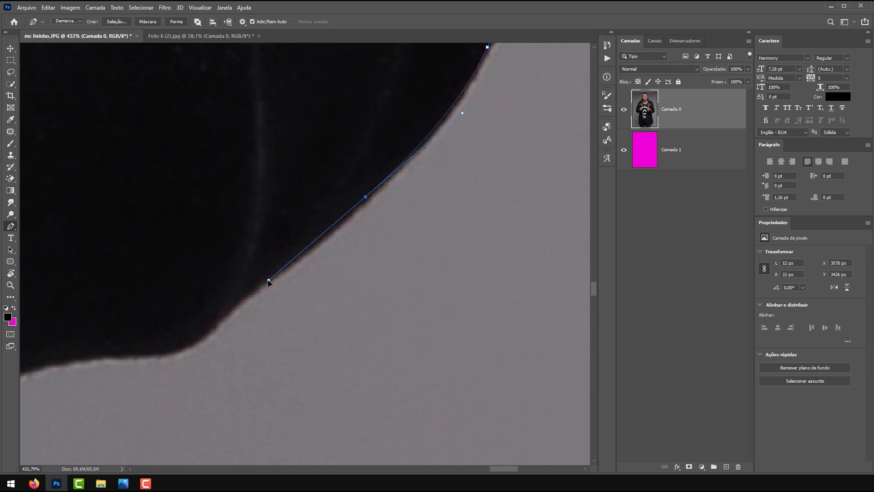
left_click(365, 197, "alt")
- Trace the first fold on the sleeve's underside, ending with a curved segment about 51 by 17 px and a corner anchor
scroll(427, 133, "down", 3)
scroll(427, 133, "left", 5)
left_click_drag(433, 186, 425, 198)
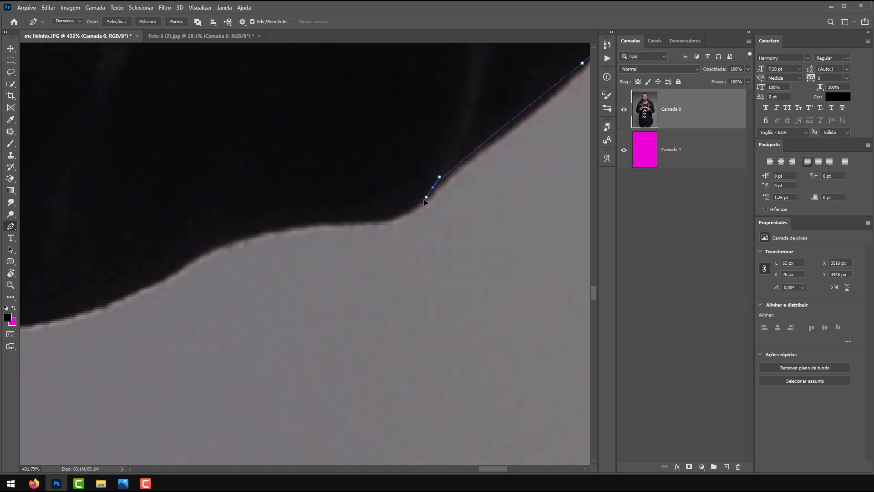
left_click_drag(332, 220, 260, 223)
left_click(334, 220, "alt")
- Trace the sleeve's wavy underside to its corner with the coat's body, closing with a straight segment about 33 by 3 px
scroll(457, 98, "down", 3)
scroll(458, 98, "left", 5)
left_click_drag(383, 132, 324, 177)
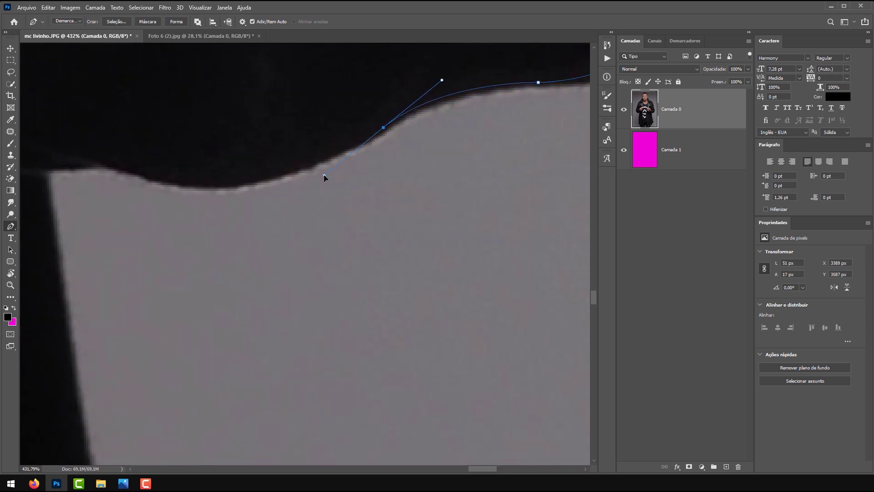
left_click_drag(239, 182, 184, 195)
left_click(110, 163)
left_click(110, 163, "alt")
left_click_drag(40, 172, 312, 100)
left_click(318, 95)
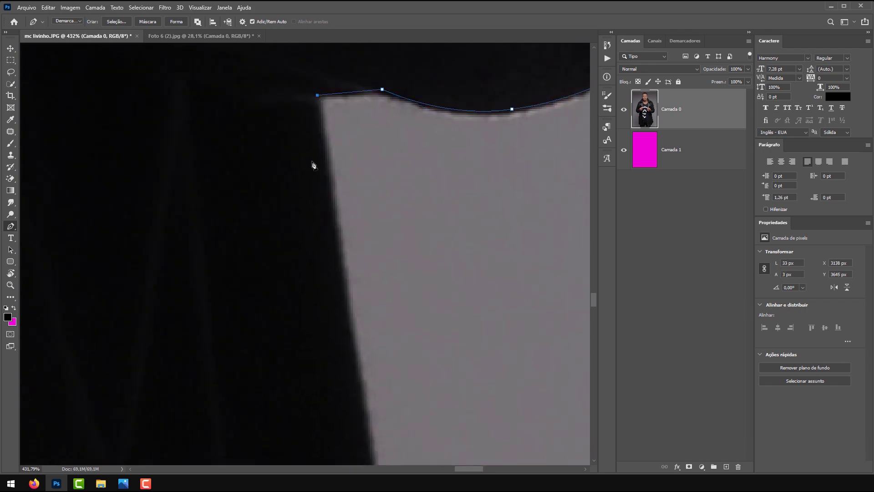
left_click_drag(358, 334, 297, 177)
scroll(321, 182, "down", 10)
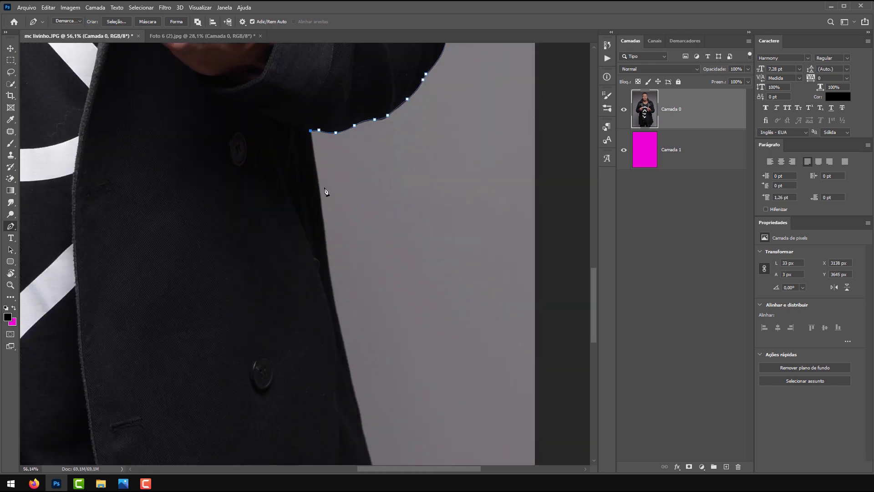
scroll(316, 252, "up", 3)
scroll(330, 198, "down", 5)
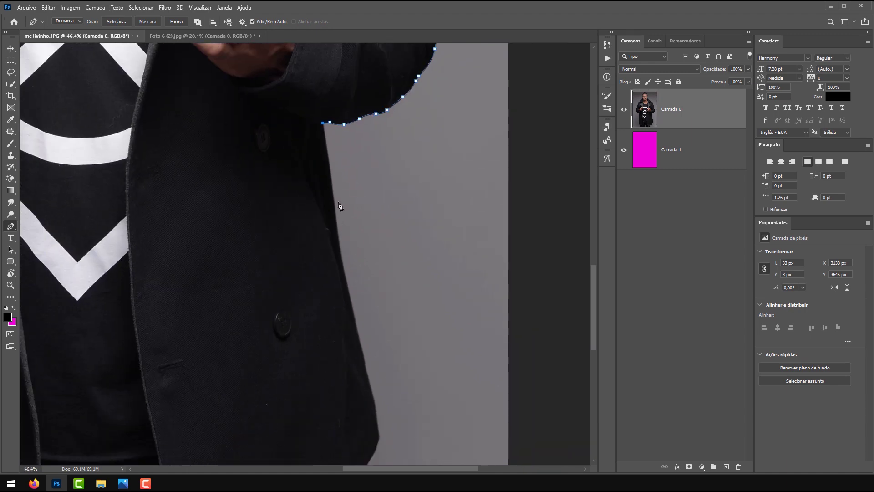
- Trace the coat's side edge below the sleeve, finishing with a curved segment about 108 by 540 px that ends in a corner anchor
scroll(323, 109, "up", 4)
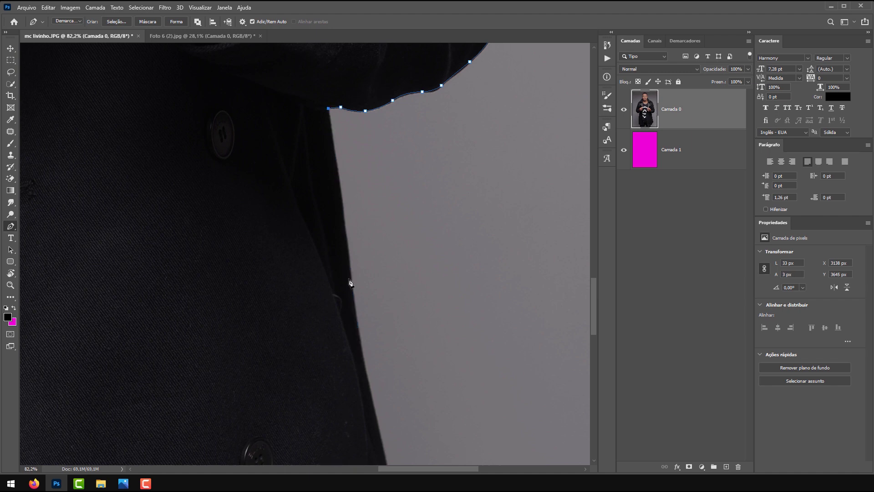
left_click_drag(353, 291, 353, 300)
left_click_drag(365, 315, 260, 112)
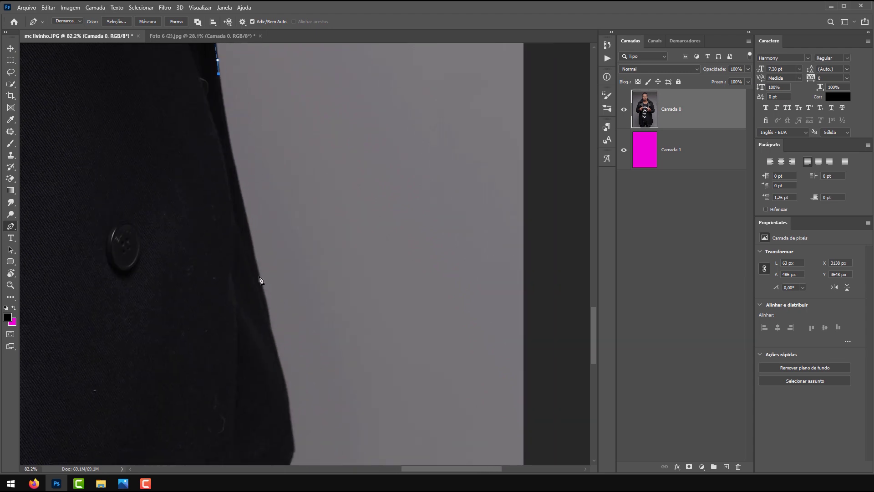
left_click_drag(259, 276, 289, 404)
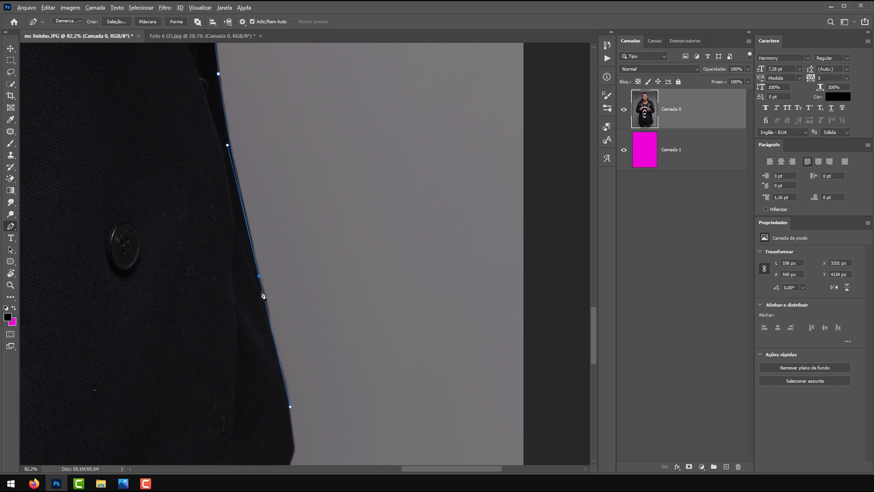
left_click(260, 277)
scroll(260, 273, "up", 2)
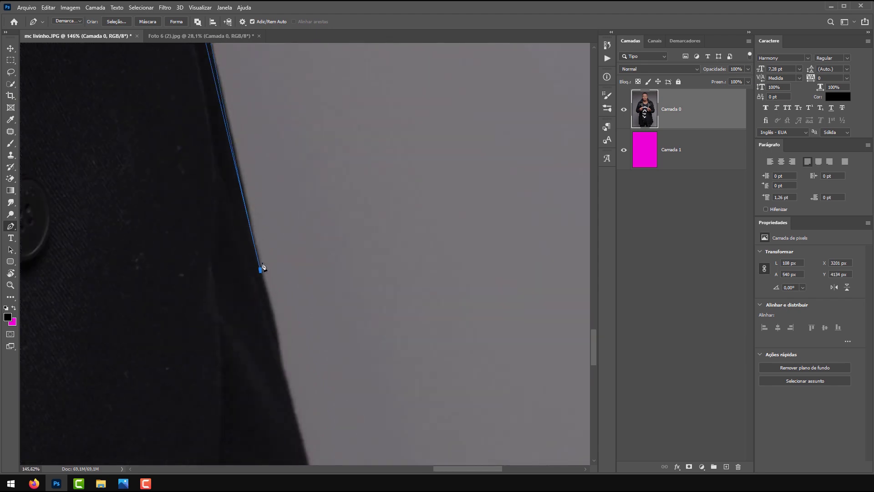
- Extend the path to just above the coat's outermost bend with a segment about 87 by 418 px, ending in a corner anchor
scroll(236, 211, "down", 3)
scroll(220, 139, "up", 1)
scroll(260, 370, "down", 2)
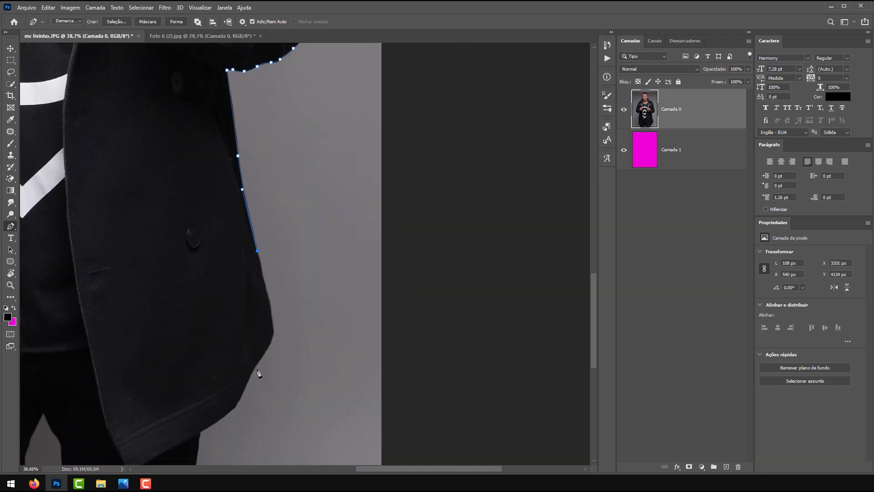
scroll(289, 256, "up", 3)
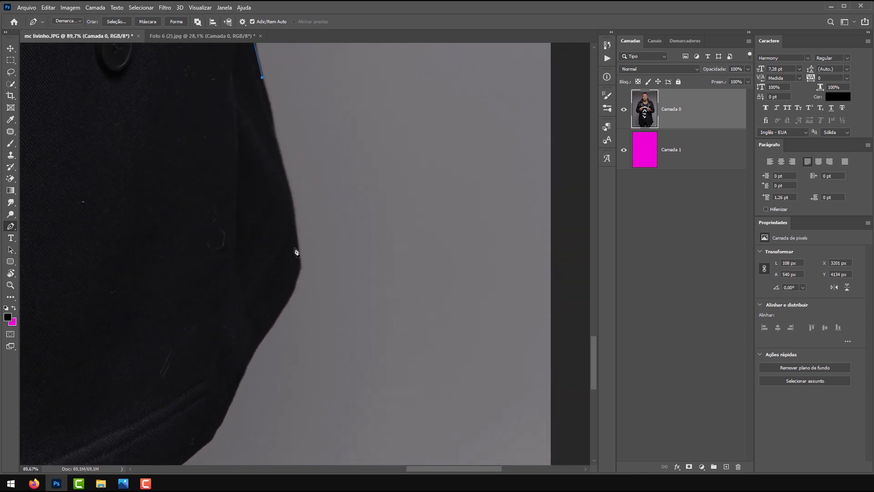
left_click_drag(298, 248, 301, 267)
scroll(300, 252, "up", 10)
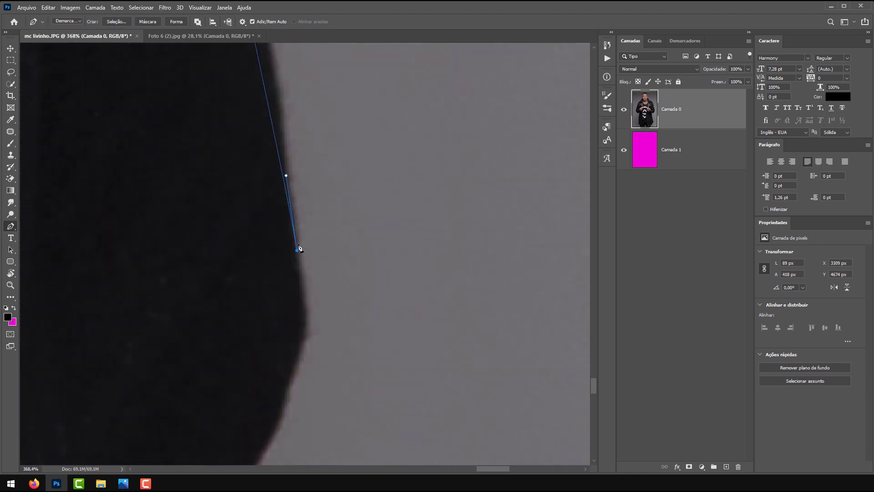
scroll(290, 255, "down", 6)
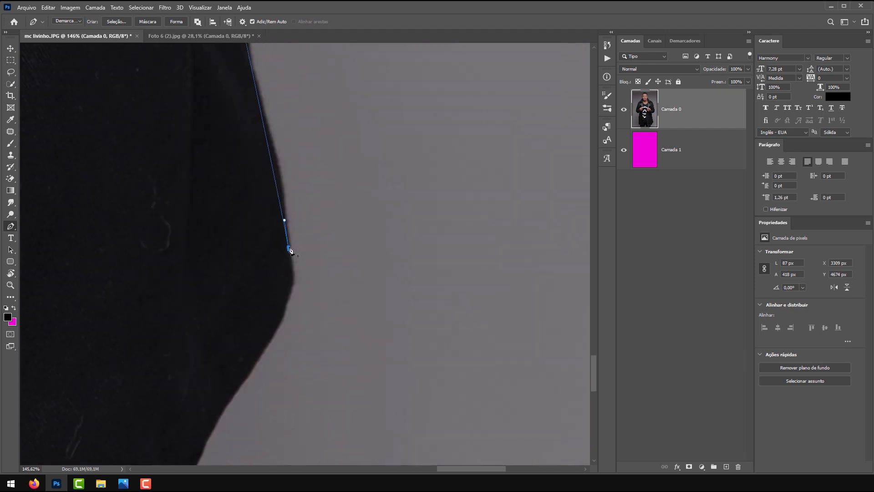
- Trace around the coat's outermost bend with curved segments about 10 by 94 px and 60 by 104 px, ending in a corner anchor
scroll(264, 108, "up", 3)
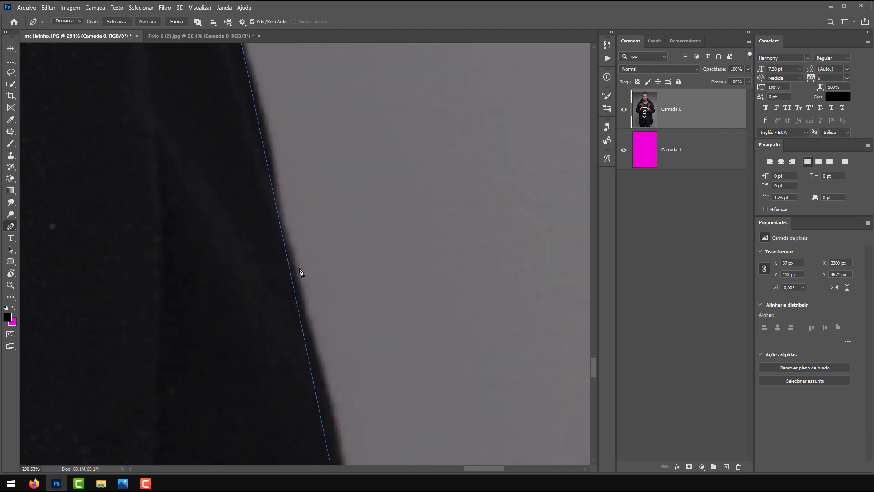
scroll(255, 98, "up", 3)
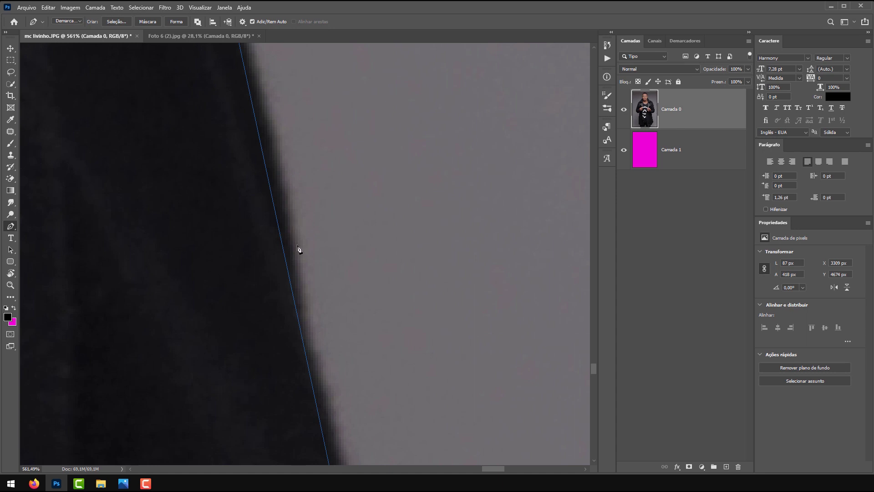
scroll(320, 214, "down", 3)
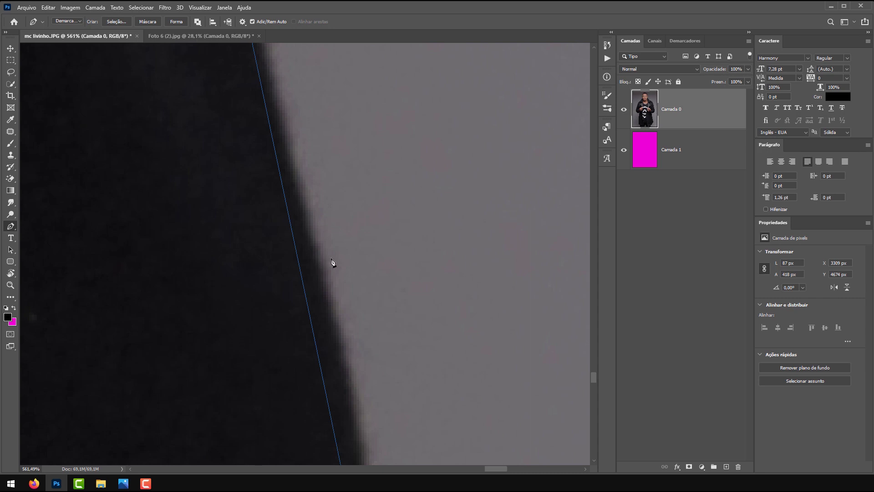
scroll(385, 254, "down", 5)
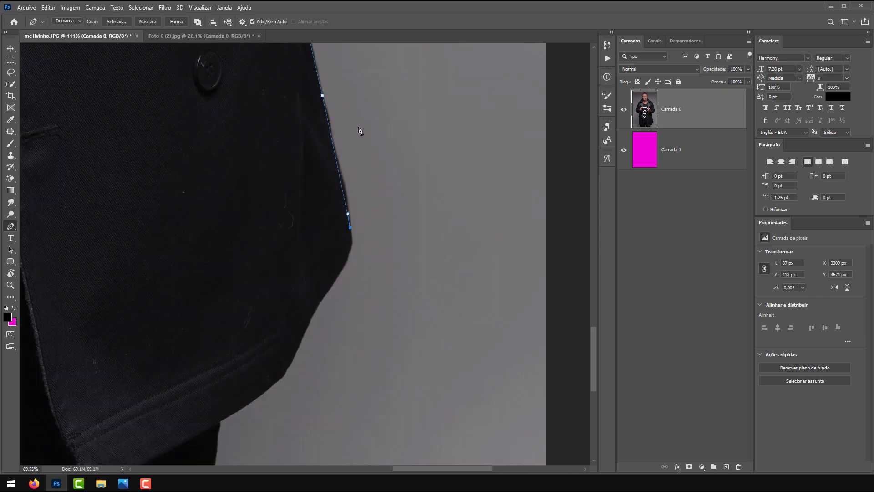
scroll(362, 205, "up", 3)
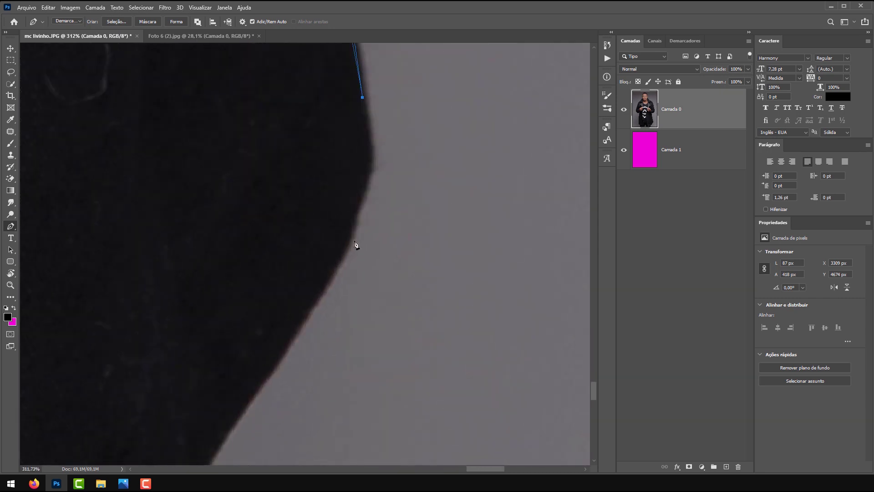
left_click_drag(351, 231, 329, 292)
left_click_drag(352, 235, 299, 273)
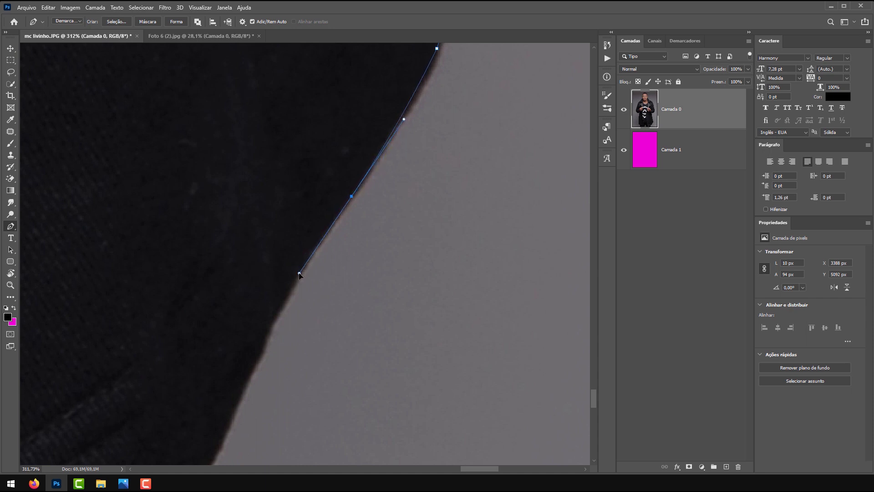
left_click(351, 198, "alt")
- Trace the coat's inward-slanting lower side down towards the hem corner with curved segments and corner anchors
left_click_drag(285, 328, 321, 162)
left_click_drag(287, 206, 245, 311)
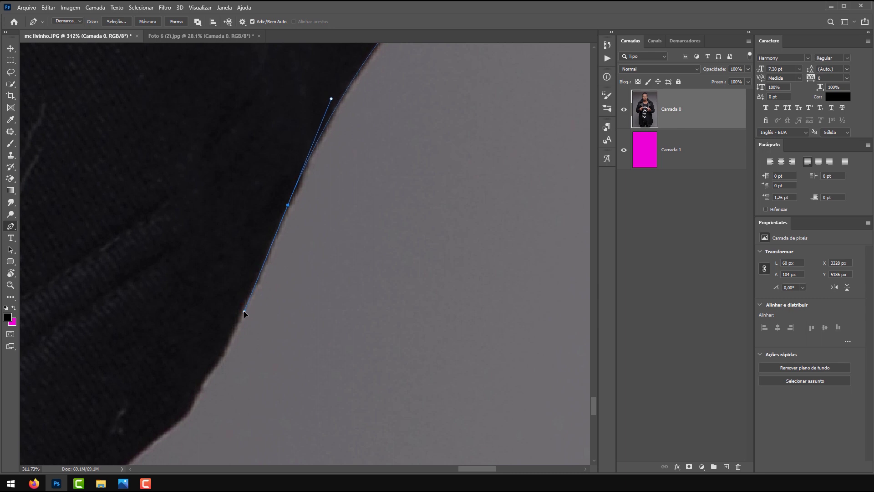
left_click(288, 205, "alt")
left_click_drag(228, 352, 405, 195)
left_click_drag(400, 194, 365, 258)
left_click(384, 214)
- Trace the coat's hem to where it meets the trouser leg, closing with a curved segment about 111 by 69 px
left_click_drag(238, 361, 176, 401)
left_click_drag(91, 446, 329, 198)
left_click_drag(319, 210, 310, 215)
- Trace the trouser leg's outer edge and carry the path below the image towards the gap between the legs, ending with a straight segment about 289 by 97 px
left_click(312, 263)
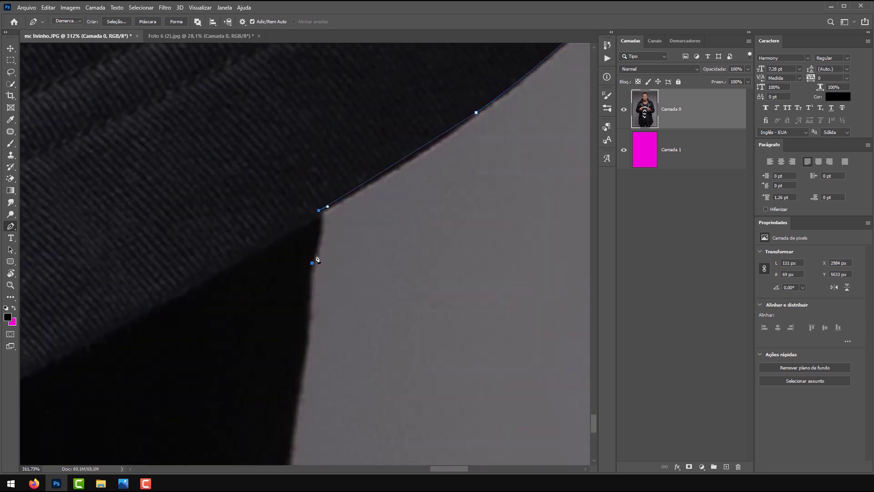
left_click_drag(312, 263, 306, 316)
left_click_drag(305, 392, 424, 228)
left_click_drag(405, 296, 386, 435)
left_click_drag(370, 394, 314, 205)
left_click_drag(313, 255, 308, 295)
left_click(552, 399)
left_click(272, 305)
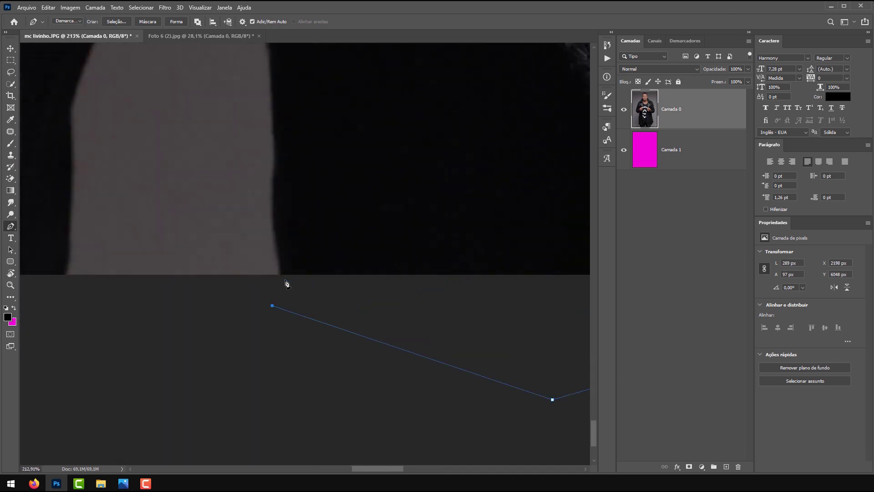
- Trace the right-hand edge of the gap between the legs from the image's lower edge up to a corner anchor at its peak
left_click(280, 275)
left_click_drag(275, 234, 274, 211)
left_click_drag(275, 168, 378, 313)
left_click_drag(373, 201, 334, 138)
left_click_drag(341, 146, 385, 281)
left_click_drag(353, 224, 334, 183)
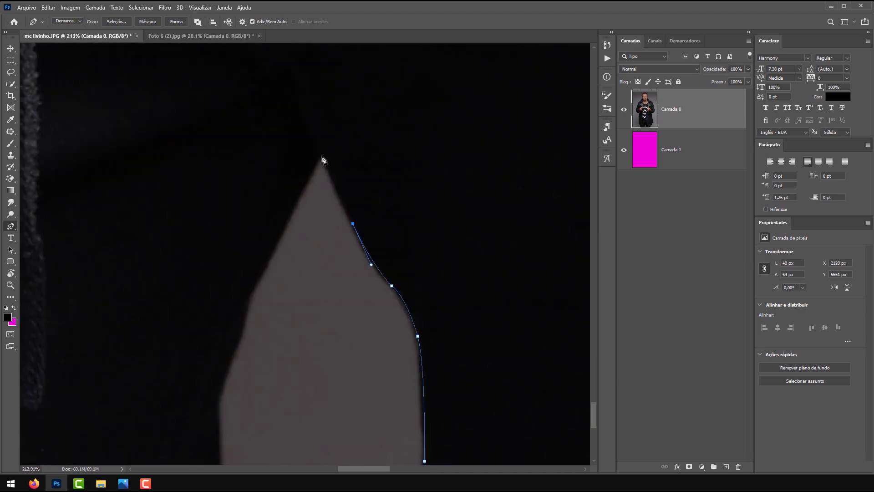
left_click(323, 156)
- Trace down the gap's other edge and route the path below the image to the second leg's outer edge, ending with a segment about 131 by 83 px
left_click_drag(277, 242, 263, 273)
left_click_drag(252, 292, 248, 299)
left_click_drag(230, 371, 223, 389)
left_click(220, 402)
left_click_drag(211, 448, 220, 301)
left_click(225, 421)
left_click(96, 337)
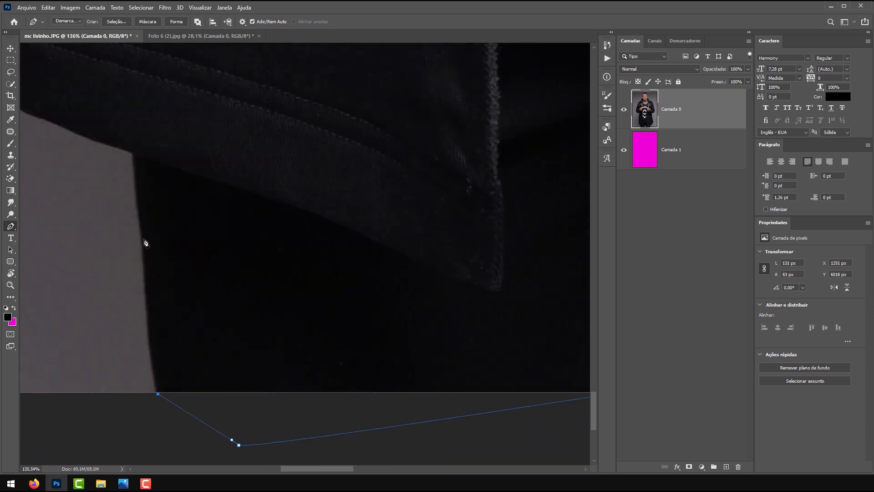
- Trace up the second leg's outer edge, along the hem and around the coat's rounded lower corner, ending in a corner anchor
left_click_drag(144, 249, 142, 210)
left_click_drag(132, 153, 129, 138)
scroll(273, 228, "up", 5)
left_click_drag(246, 260, 204, 230)
left_click_drag(135, 216, 86, 196)
left_click_drag(82, 163, 175, 225)
left_click_drag(180, 252, 171, 241)
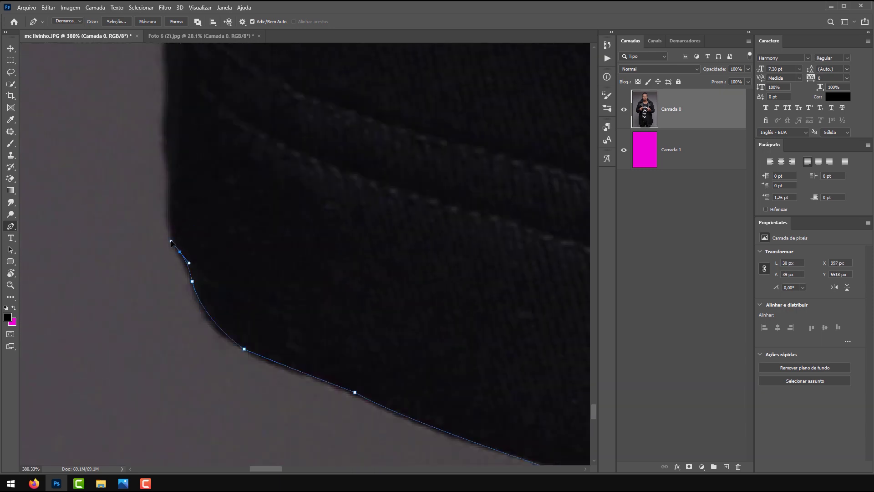
left_click(180, 252, "alt")
- Trace up the coat's left-hand side above the hem, finishing with a segment about 17 by 357 px that ends in a corner anchor
left_click_drag(169, 167, 166, 145)
left_click_drag(170, 88, 171, 319)
scroll(237, 319, "down", 7)
left_click_drag(230, 175, 231, 159)
left_click(230, 175, "alt")
scroll(230, 119, "up", 5)
left_click_drag(242, 232, 307, 394)
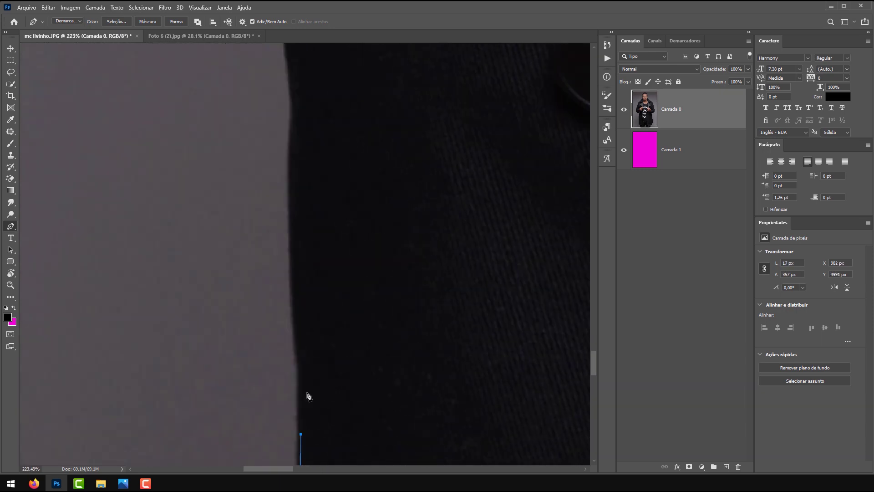
- Continue up the coat's left-hand side to the protruding rounded tab, finishing with a segment about 33 by 234 px and a corner anchor
scroll(308, 395, "down", 1)
left_click_drag(295, 160, 315, 333)
left_click_drag(315, 139, 333, 346)
left_click_drag(359, 209, 372, 162)
left_click(359, 209, "alt")
scroll(349, 150, "up", 5)
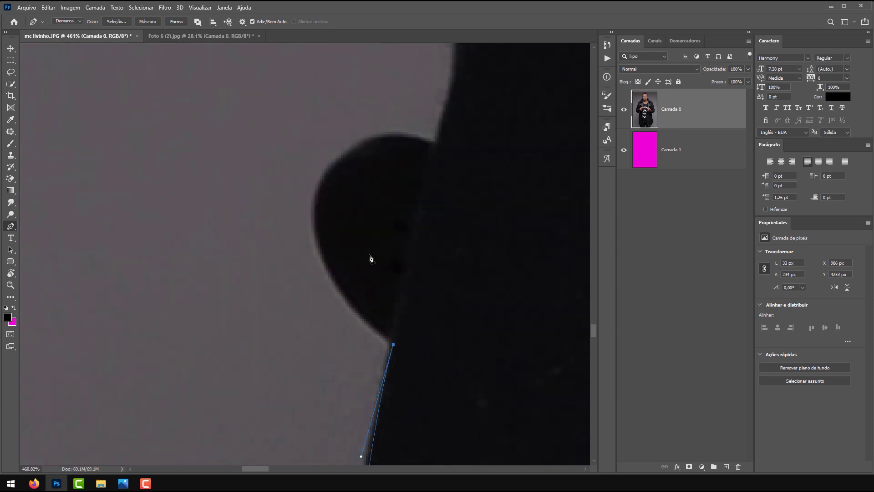
- Trace around the rounded tab on the coat's side and continue up the edge to a corner anchor beneath the sleeve
left_click_drag(322, 181, 365, 103)
left_click_drag(437, 143, 435, 332)
left_click_drag(456, 263, 351, 404)
left_click_drag(374, 159, 381, 112)
scroll(374, 160, "down", 5)
left_click_drag(303, 200, 303, 178)
left_click(301, 192, "alt")
- Trace the left-hand sleeve's underside and around its elbow, ending with a segment about 47 by 209 px and a corner anchor
left_click_drag(248, 214, 504, 237)
left_click_drag(404, 243, 356, 245)
left_click_drag(183, 224, 369, 397)
left_click_drag(266, 224, 200, 80)
scroll(253, 172, "down", 5)
left_click_drag(254, 171, 230, 313)
scroll(231, 312, "up", 5)
left_click_drag(258, 271, 342, 137)
left_click(258, 272, "alt")
- Trace the sleeve's outer edge from the elbow crease up to the shoulder, finishing with a segment about 15 by 24 px
scroll(257, 272, "down", 4)
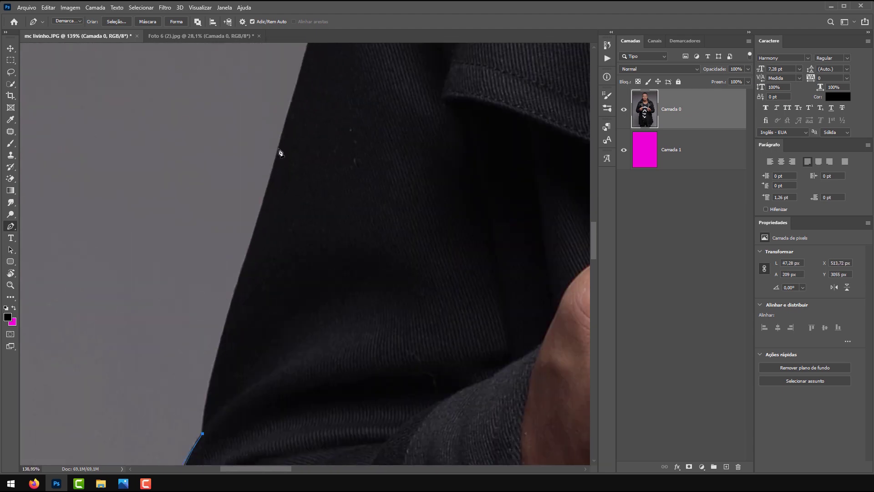
left_click(244, 268)
left_click_drag(290, 114, 301, 86)
left_click_drag(318, 133, 314, 383)
left_click_drag(363, 111, 368, 332)
left_click(415, 203)
left_click_drag(424, 189, 430, 186)
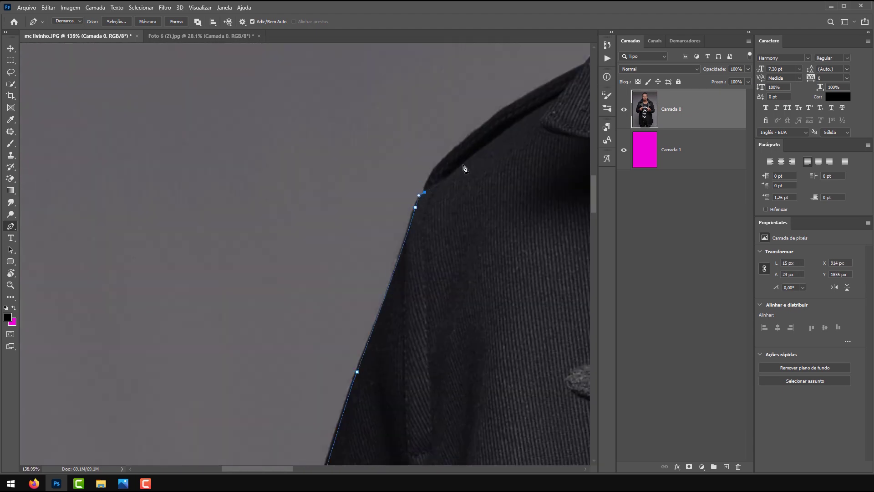
- Trace along the shoulder strap to the collar and start up the collar with a curved segment about 80 by 112 px
scroll(494, 91, "up", 8)
left_click_drag(334, 307, 420, 234)
left_click_drag(494, 171, 191, 266)
left_click_drag(429, 125, 492, 92)
left_click(500, 88)
left_click_drag(539, 64, 318, 349)
left_click_drag(451, 133, 483, 86)
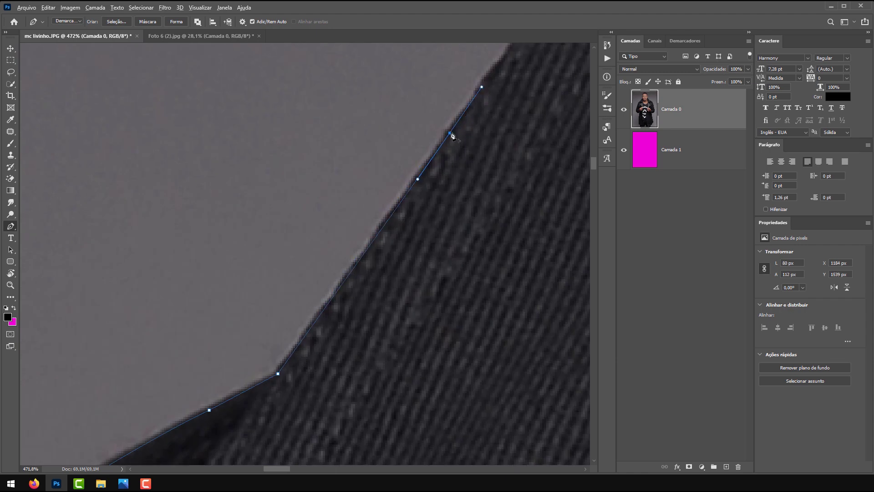
- Trace up the rest of the collar to the earlobe, ending with a curved segment about 32 by 50 px on the ear
scroll(352, 252, "down", 6)
left_click_drag(352, 253, 385, 240)
scroll(323, 243, "up", 6)
left_click(390, 236)
left_click_drag(211, 152, 169, 74)
left_click_drag(392, 236, 309, 160)
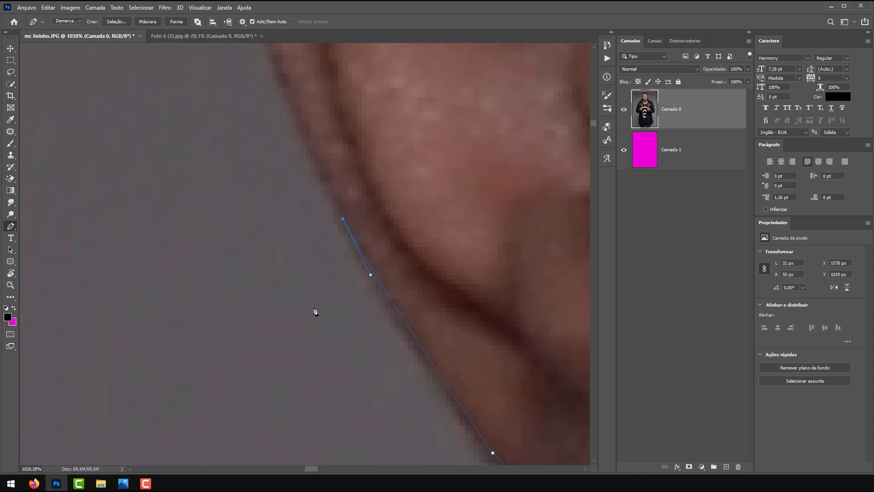
- Trace the ear's outer edge and rounded top to the corner where the ear meets the hair
left_click_drag(322, 324, 317, 293)
left_click_drag(271, 158, 277, 77)
scroll(277, 78, "up", 5)
left_click(265, 265)
left_click_drag(298, 206, 343, 202)
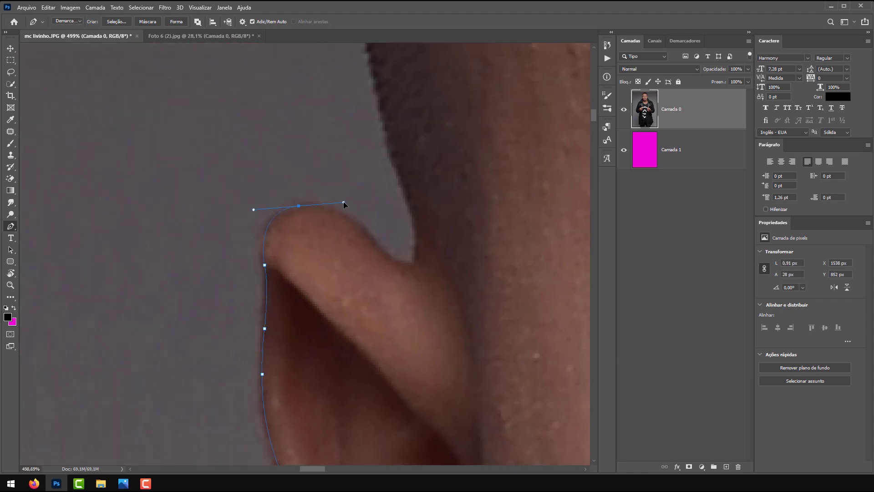
left_click(414, 268, "alt")
- Route the path around the top of the head, keeping it loosely outside the short hair
scroll(437, 180, "down", 10)
scroll(507, 102, "up", 6)
left_click_drag(337, 113, 363, 115)
left_click_drag(395, 121, 417, 129)
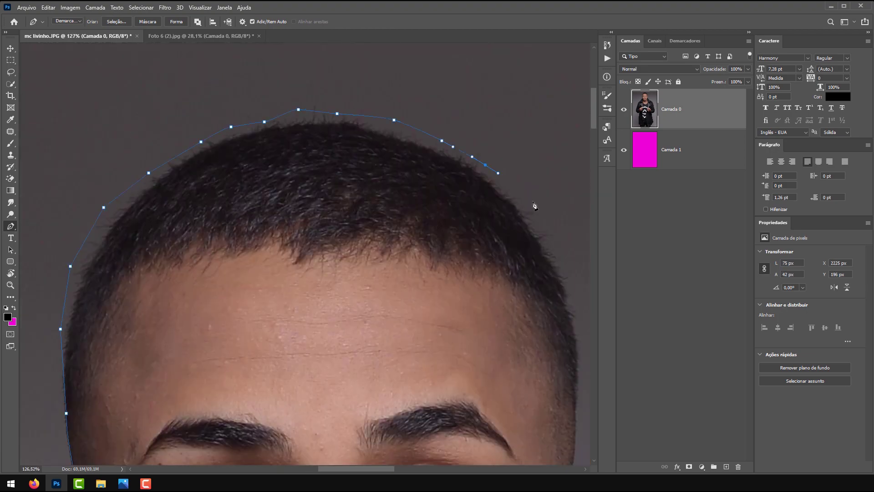
left_click_drag(532, 199, 538, 211)
- Trace down the opposite side of the head to the other ear and around that ear's top
scroll(534, 204, "up", 6)
left_click(350, 166)
left_click_drag(322, 381, 315, 396)
left_click(315, 444)
left_click_drag(406, 388, 435, 402)
left_click_drag(429, 426, 419, 437)
- Trace the second ear's outer edge down to where it meets the coat collar
scroll(355, 292, "down", 6)
left_click_drag(341, 250, 339, 264)
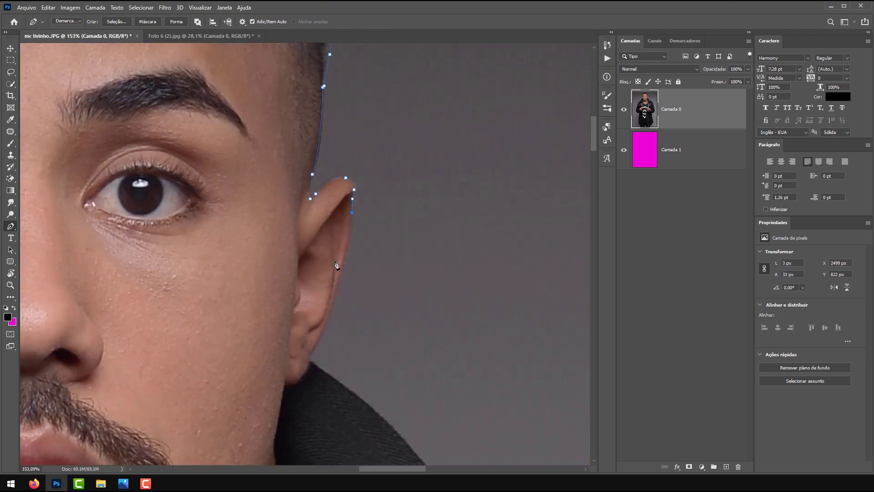
scroll(339, 264, "up", 5)
left_click_drag(307, 222, 293, 246)
left_click(275, 291)
- Trace the right-hand collar's outer curve, redoing its first segment with a corner anchor and adding a curved segment about 150 by 210 px
scroll(277, 294, "down", 6)
left_click_drag(286, 189, 316, 242)
key("ctrl+z")
left_click_drag(263, 165, 302, 208)
left_click(263, 165, "alt")
left_click_drag(392, 348, 453, 457)
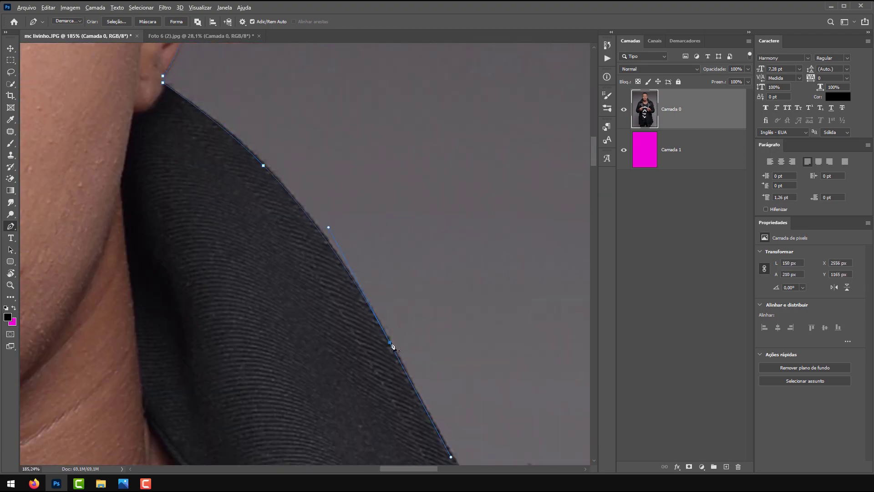
- Trace around the raised tip of the right-hand shoulder strap and along its upper edge to the button
scroll(317, 276, "up", 10)
left_click_drag(213, 199, 202, 185)
left_click(214, 177)
left_click_drag(272, 173, 297, 190)
left_click(322, 201)
left_click(359, 207)
left_click(403, 204)
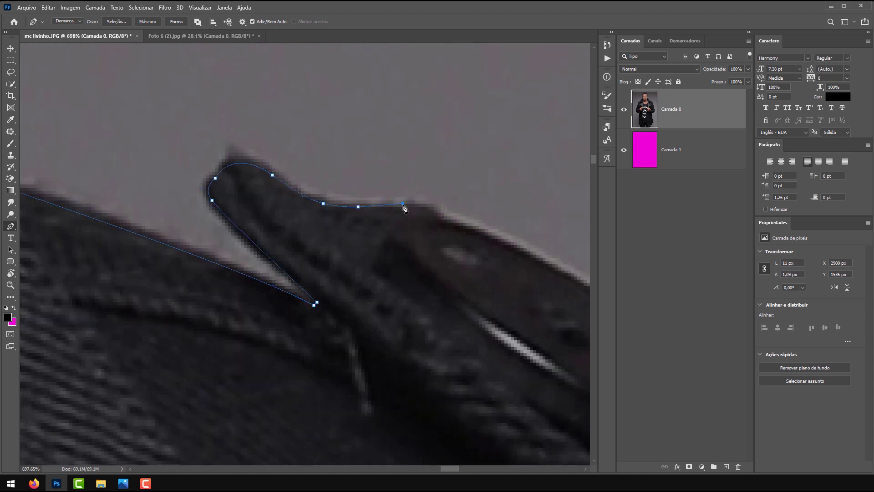
- Trace the button's outer edge and the adjoining strap edge, ending with a segment about 130 by 73 px
left_click(444, 223)
left_click_drag(556, 274, 252, 117)
left_click(251, 116)
scroll(249, 118, "down", 10)
scroll(251, 160, "up", 6)
left_click(340, 133)
- Trace the strap's outer curve with corner anchors, close the path at its starting anchor on the shoulder, and review the full outline
scroll(438, 186, "up", 4)
left_click_drag(438, 207, 492, 253)
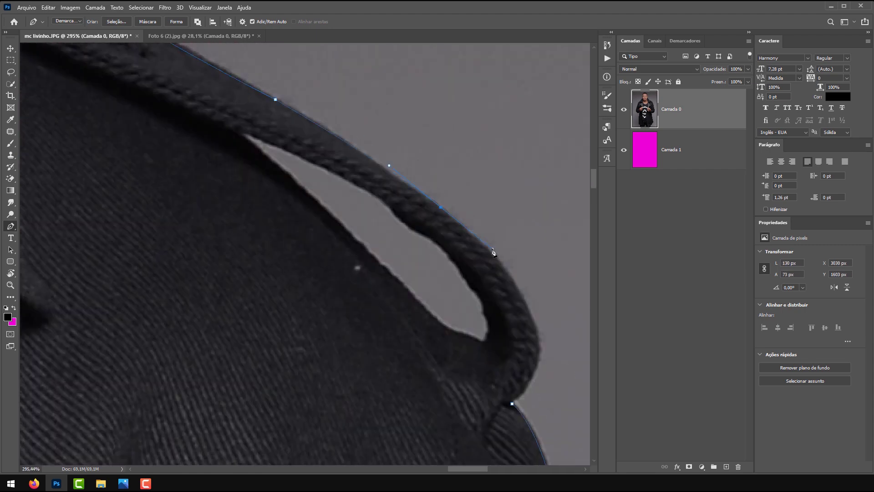
left_click(438, 207, "alt")
left_click_drag(526, 307, 550, 361)
left_click(527, 307, "alt")
left_click_drag(512, 403, 468, 446)
scroll(455, 267, "down", 15)
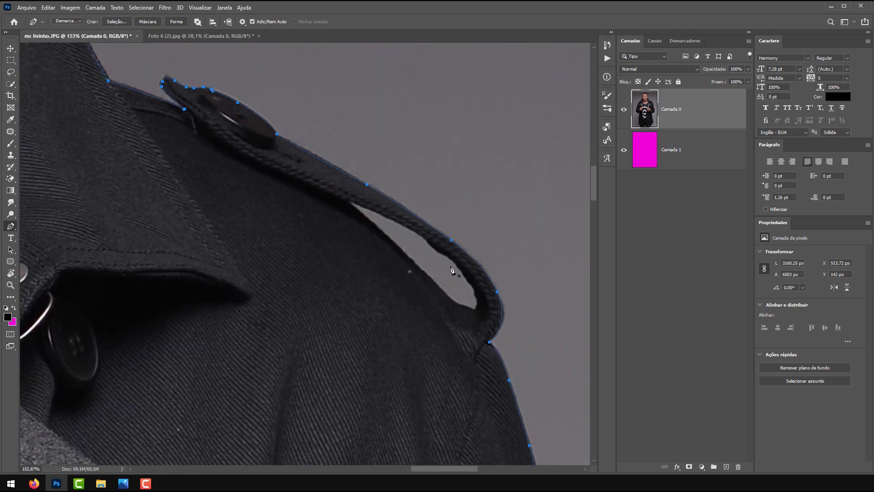
scroll(337, 186, "up", 4)
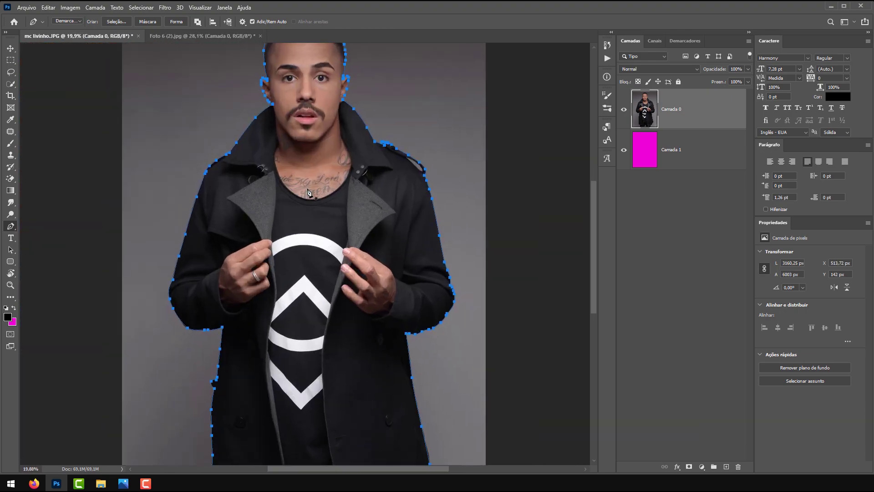
scroll(317, 196, "down", 2)
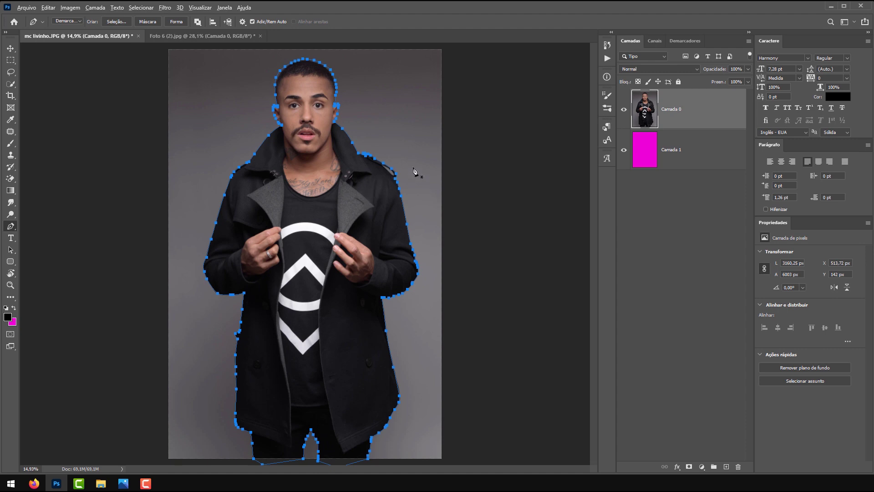
- Examine the closed path up close around the shoulder strap, the coat hem, the ears and the short hair
scroll(415, 172, "up", 15)
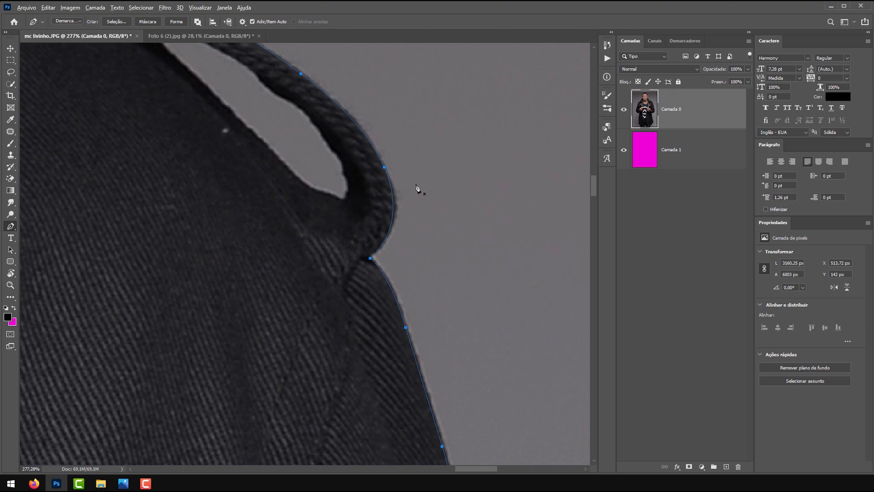
scroll(415, 187, "down", 15)
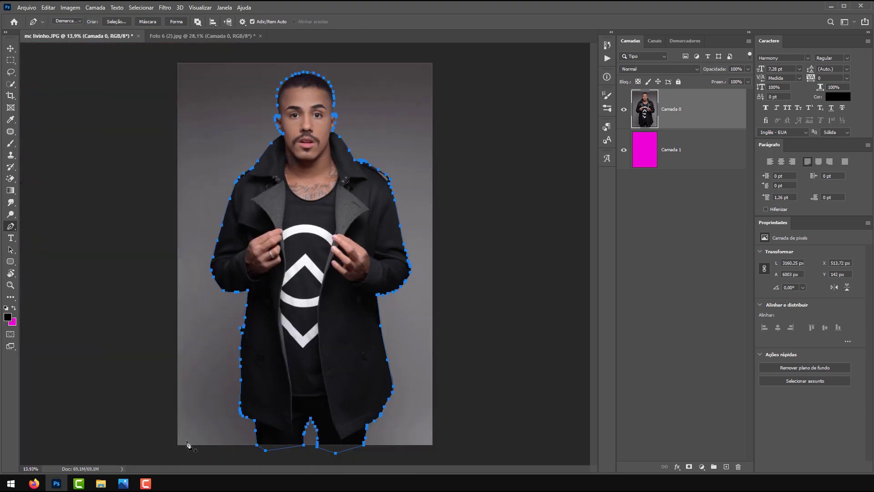
scroll(187, 444, "up", 4)
scroll(236, 360, "down", 3)
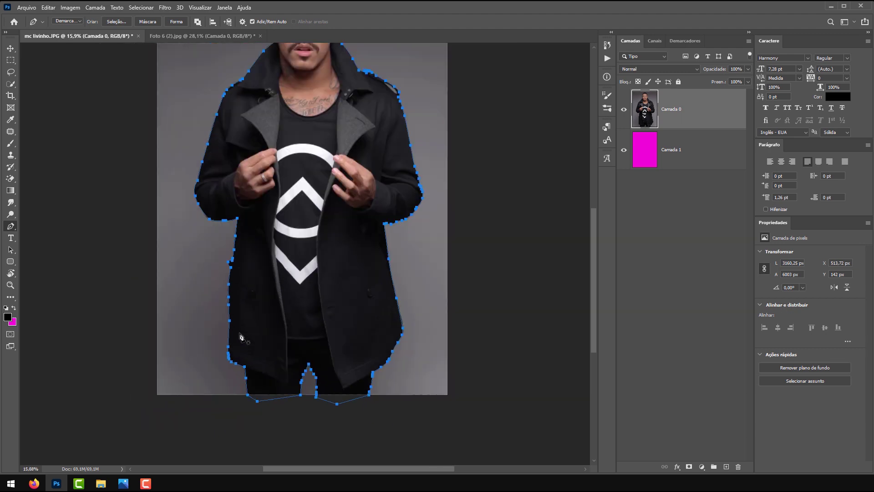
scroll(291, 219, "up", 6)
left_click_drag(289, 217, 297, 235)
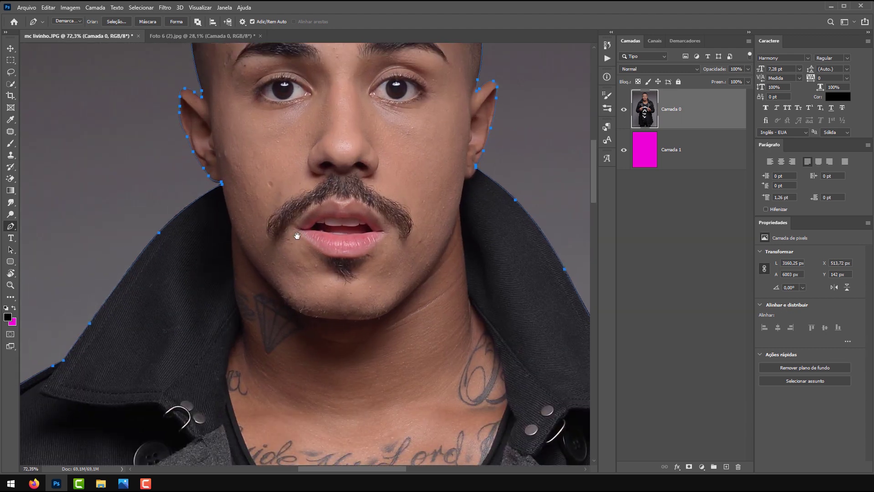
scroll(297, 182, "up", 5)
scroll(319, 114, "up", 3)
left_click_drag(318, 113, 254, 163)
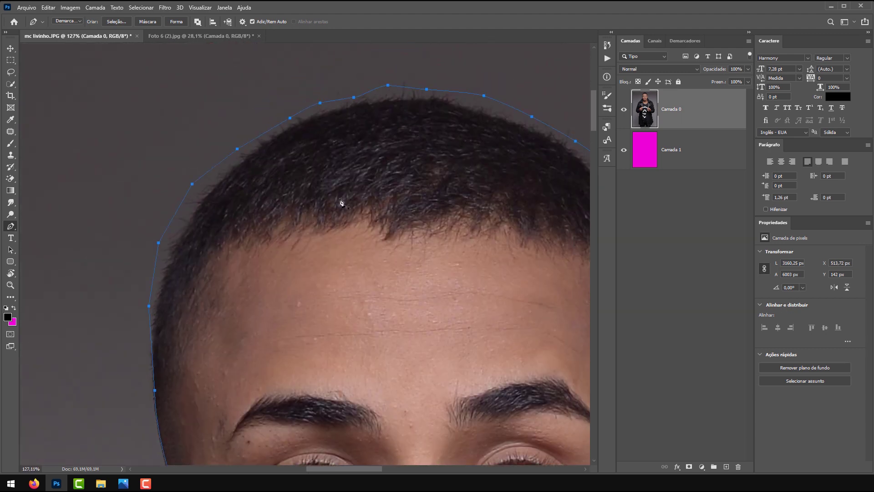
left_click_drag(341, 202, 251, 149)
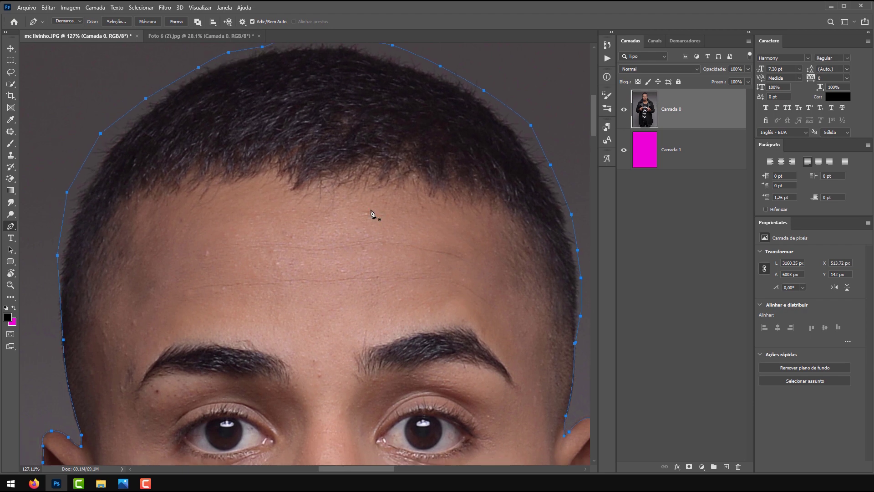
scroll(372, 214, "down", 4)
scroll(405, 152, "up", 2)
scroll(474, 176, "down", 2)
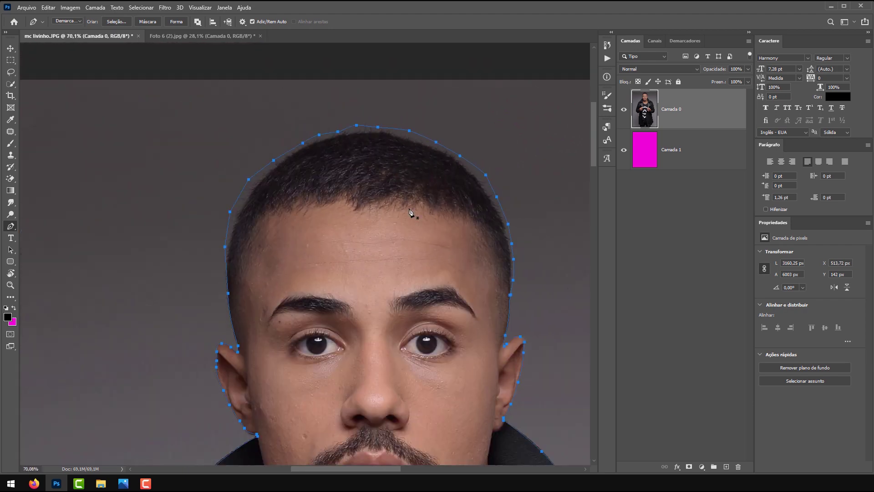
scroll(240, 288, "up", 3)
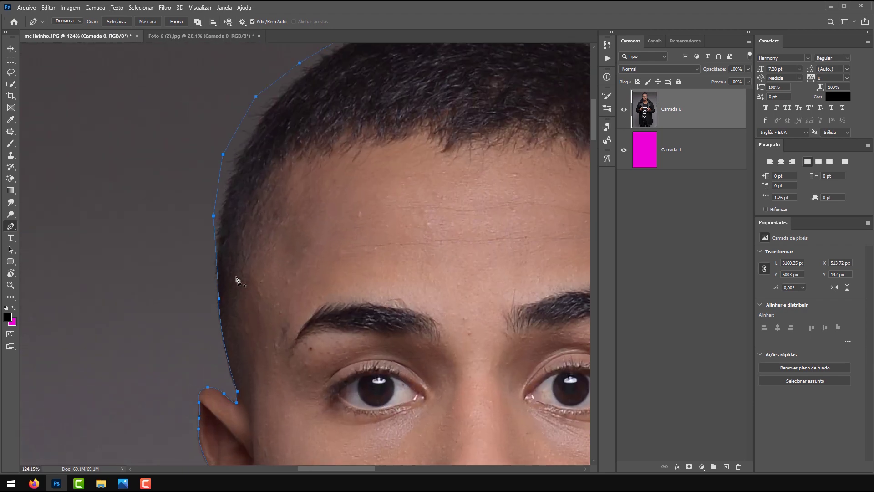
left_click_drag(455, 104, 329, 200)
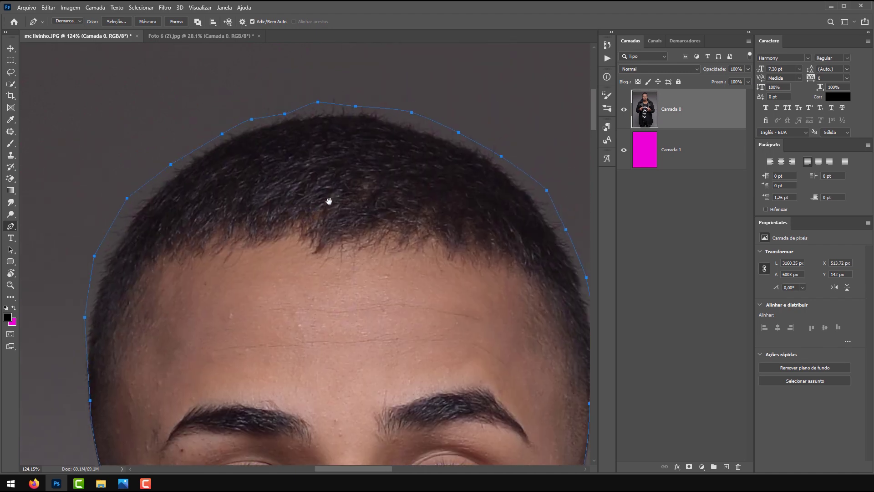
- Review the whole outline and check how the path follows the collar, strap and ear edges
scroll(378, 203, "down", 12)
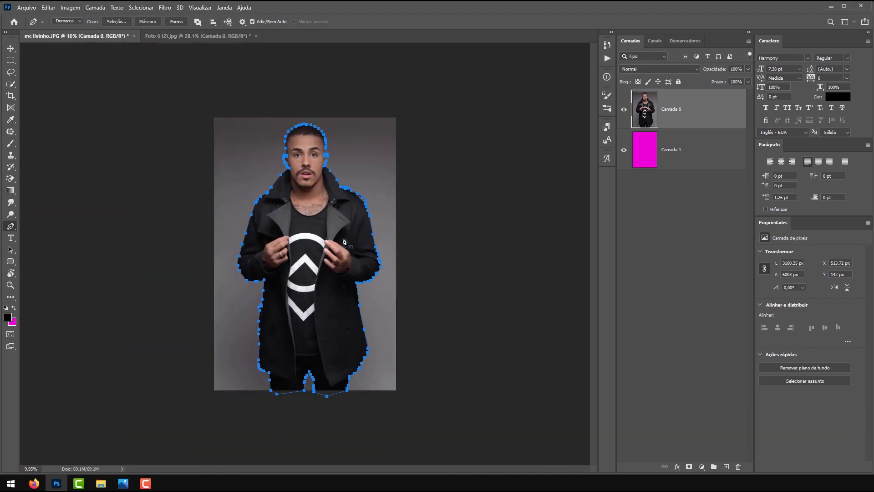
scroll(428, 189, "up", 4)
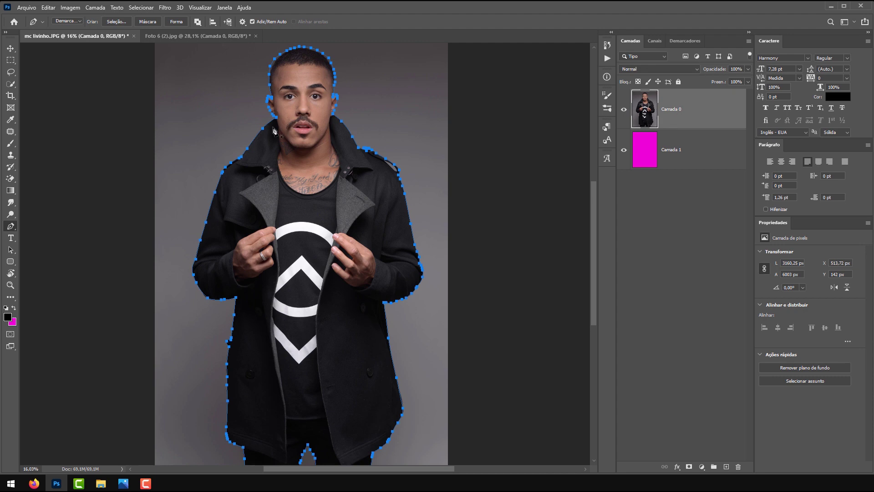
scroll(343, 122, "up", 10)
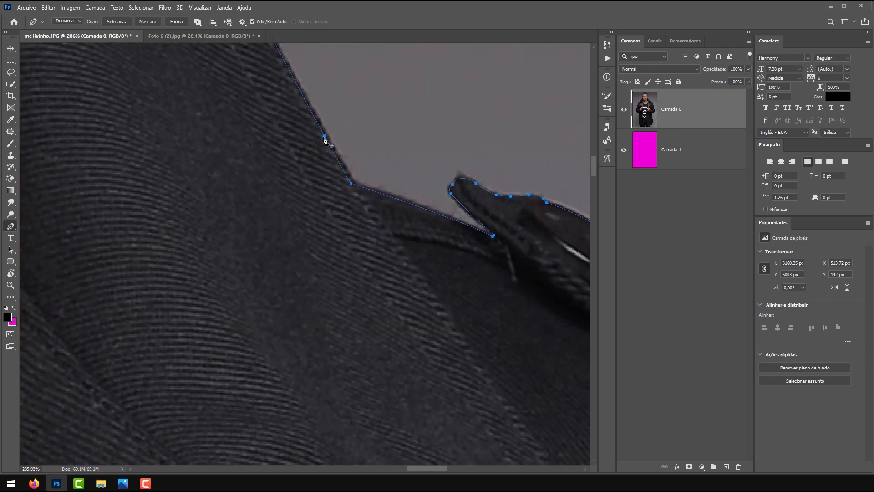
scroll(351, 184, "down", 10)
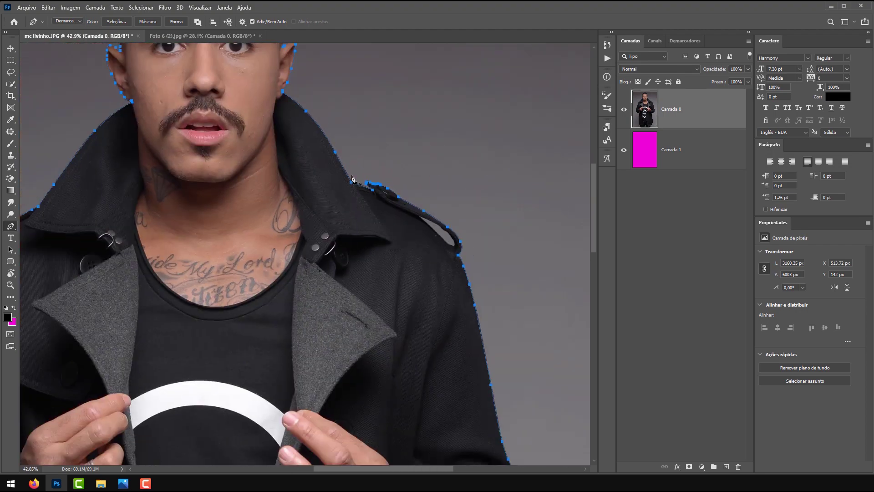
scroll(354, 167, "down", 2)
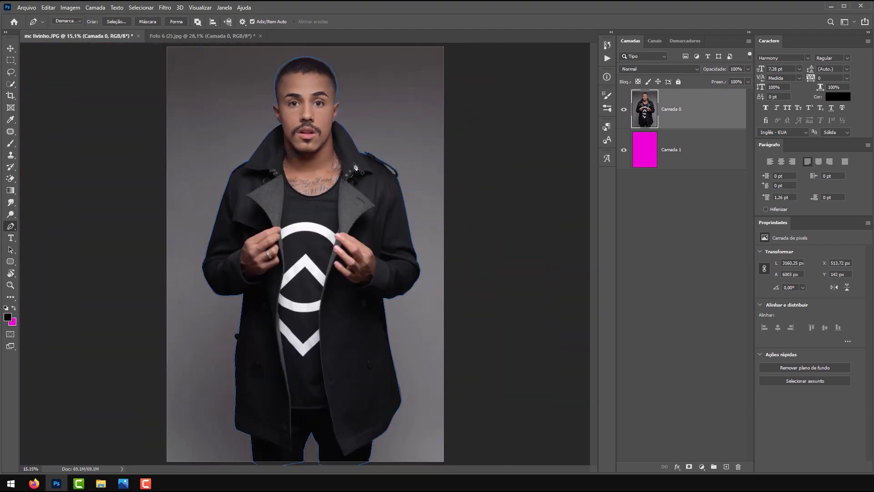
scroll(269, 103, "up", 5)
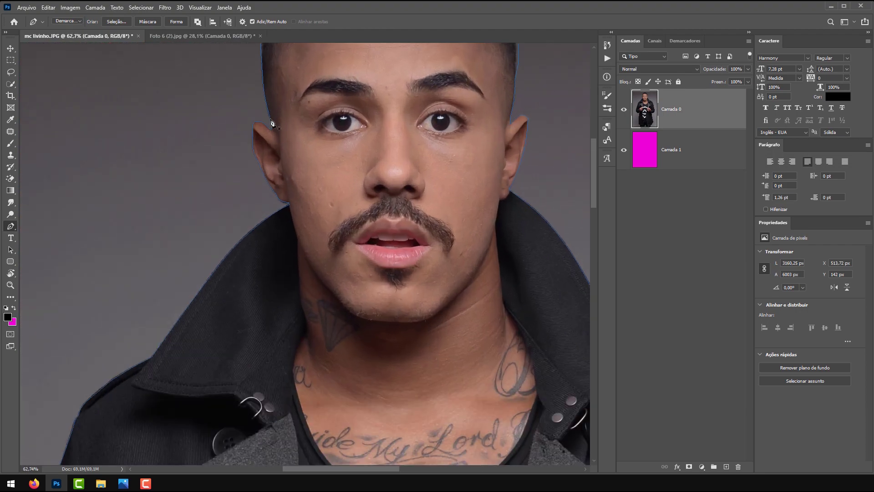
scroll(254, 129, "down", 1)
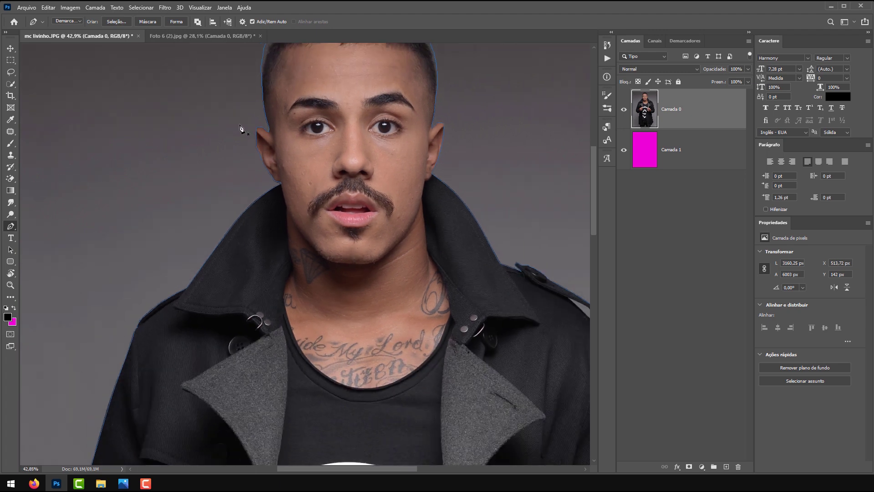
- Show the saved work path, deselect and reselect it to toggle its outline, and return to the layer list
left_click(685, 41)
scroll(343, 172, "down", 2)
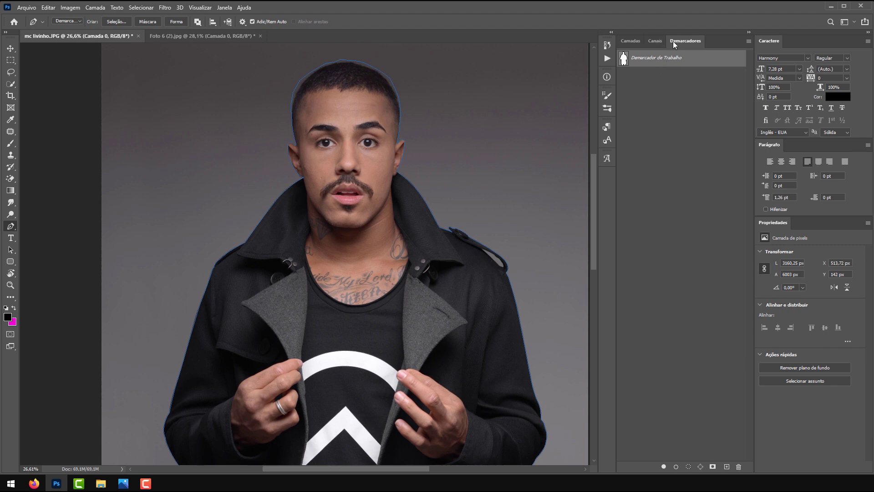
left_click(632, 41)
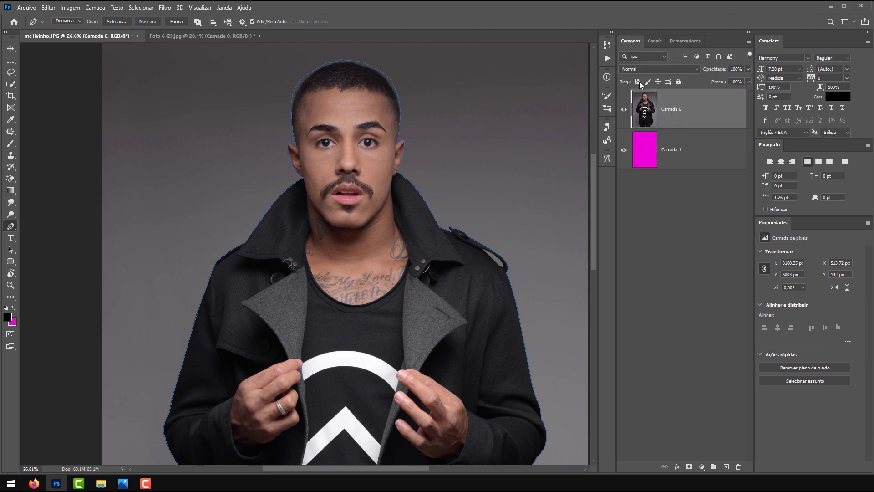
left_click(672, 40)
left_click(662, 131)
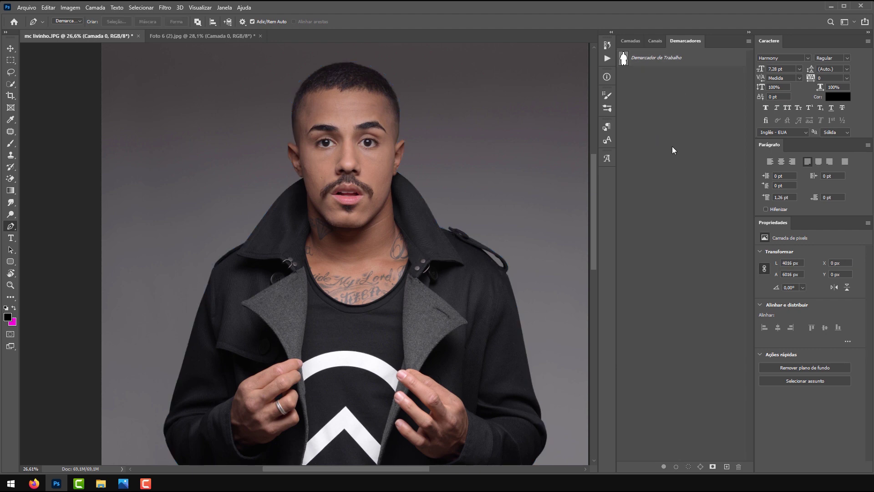
left_click(653, 65)
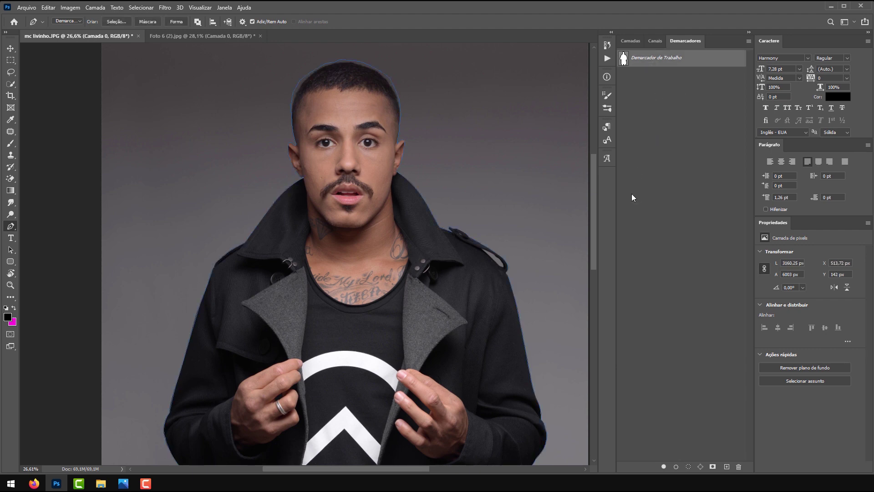
left_click(629, 42)
- Convert the path around the man into a new anti-aliased selection with a feather radius of 0 pixels
scroll(369, 117, "up", 3)
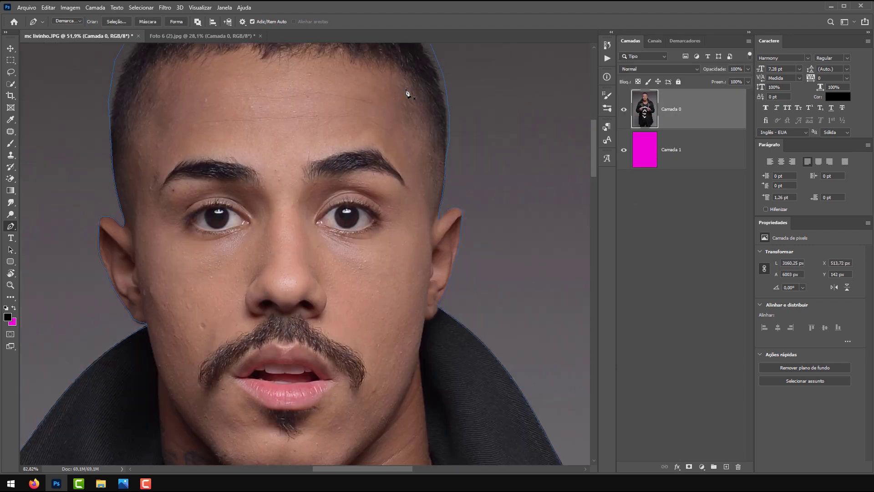
scroll(455, 177, "down", 3)
scroll(535, 159, "down", 3)
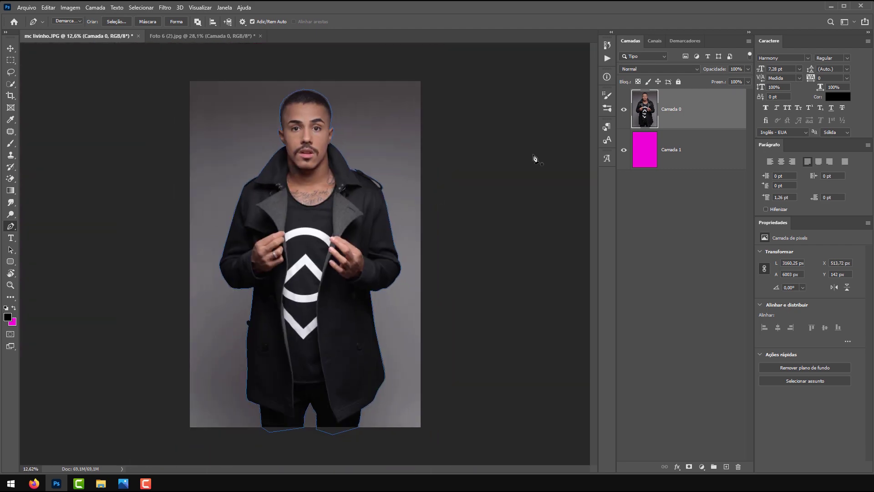
scroll(295, 206, "up", 2)
scroll(335, 162, "up", 2)
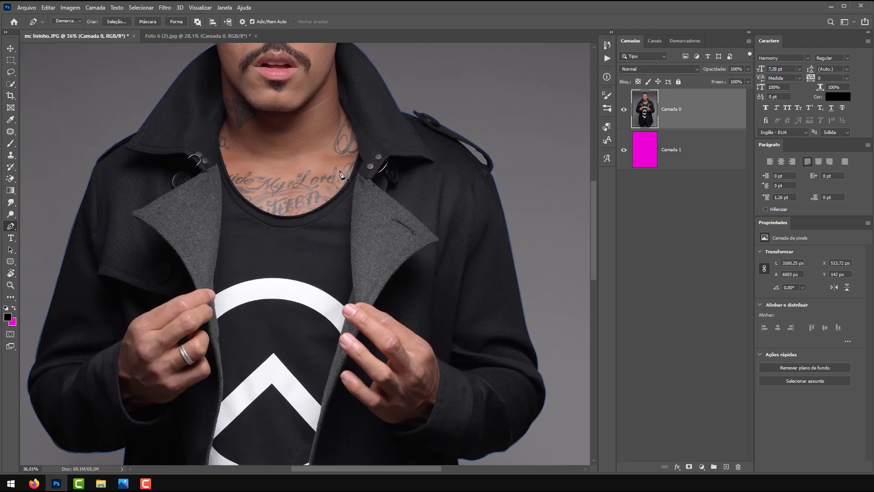
right_click(431, 168)
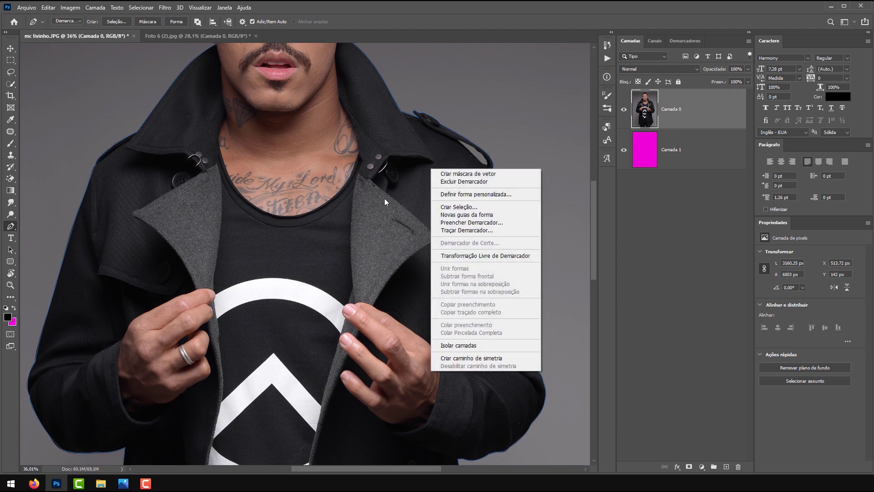
left_click(459, 207)
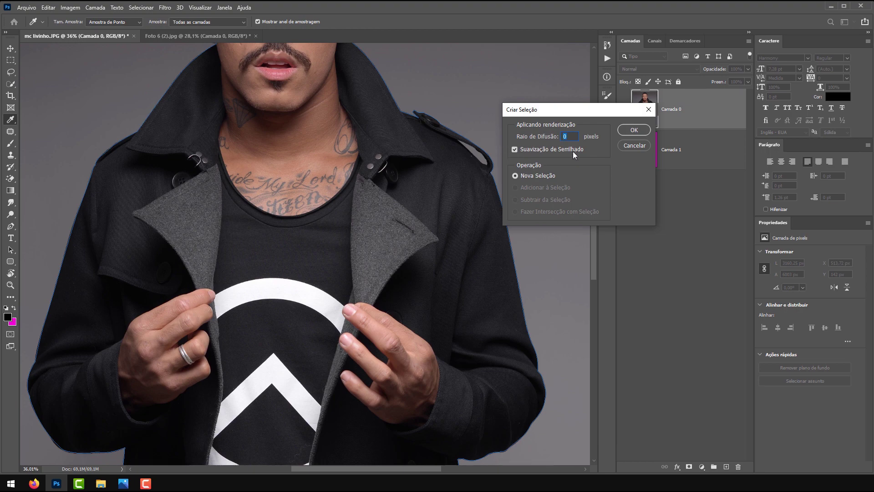
left_click(630, 129)
key("ctrl+0")
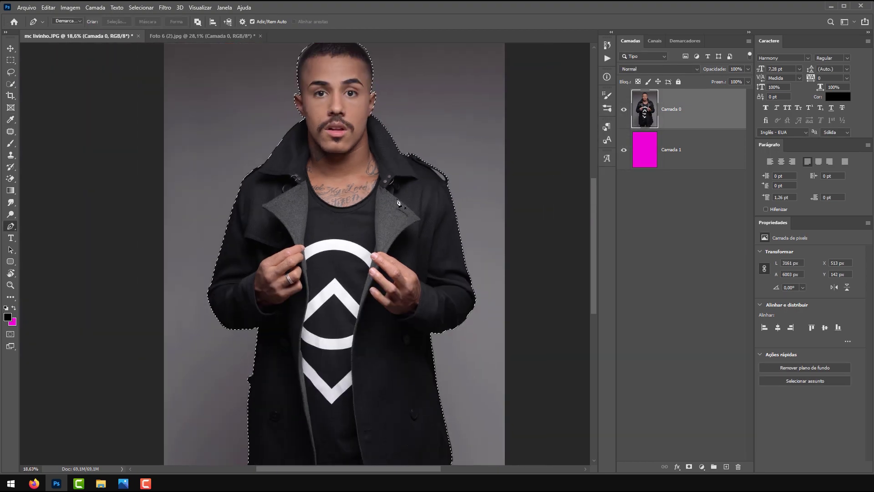
- Check the selection edges at the ear and shoulder strap, and add a layer mask to Camada 0 from the selection
scroll(320, 129, "up", 5)
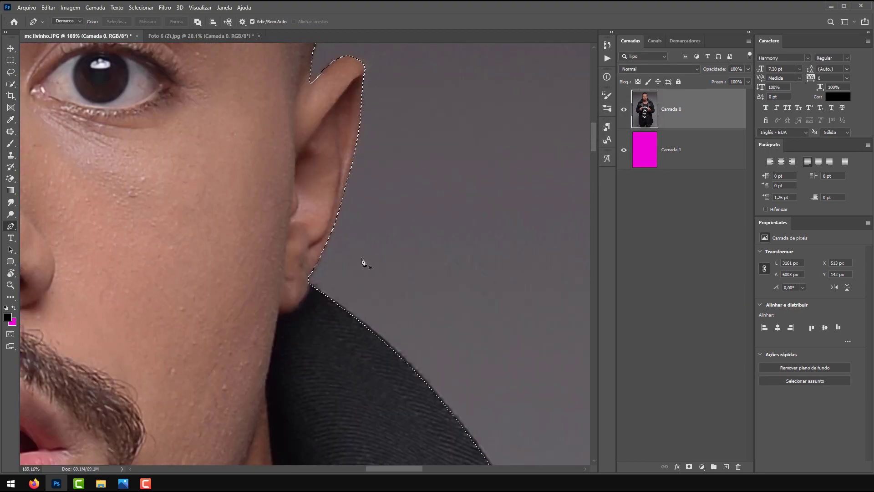
scroll(331, 269, "down", 6)
scroll(447, 344, "up", 5)
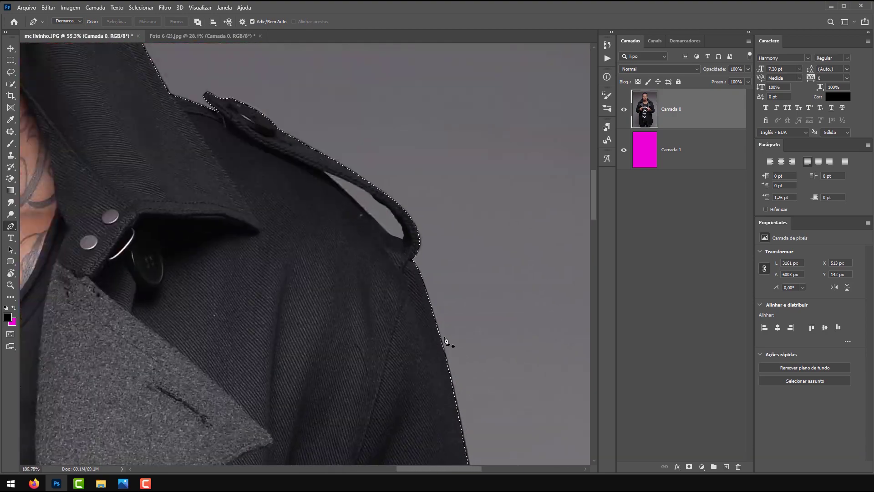
scroll(409, 252, "down", 8)
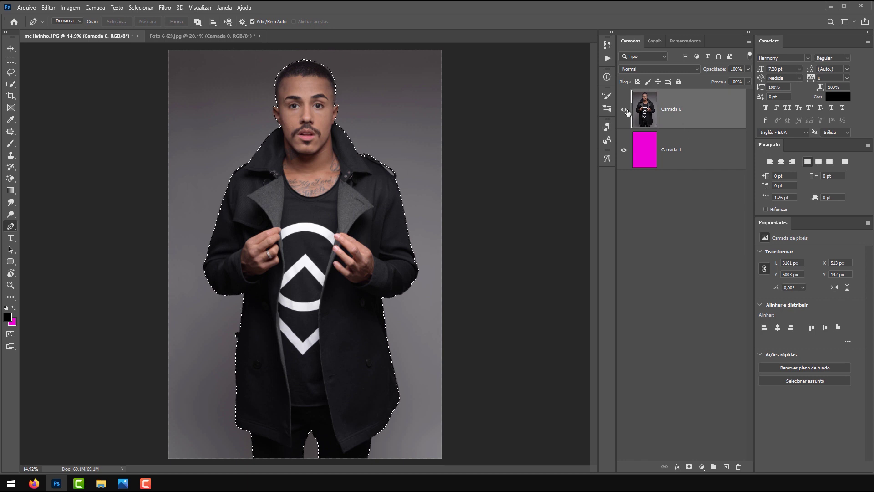
left_click(688, 467)
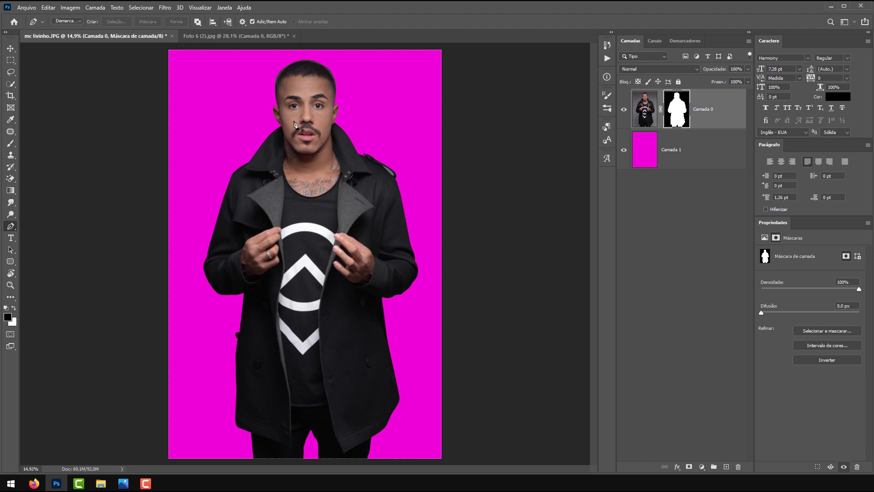
- Inspect the masked edges around the face, ears and collar against the magenta background
scroll(295, 124, "up", 5)
scroll(312, 82, "down", 2)
scroll(293, 152, "up", 5)
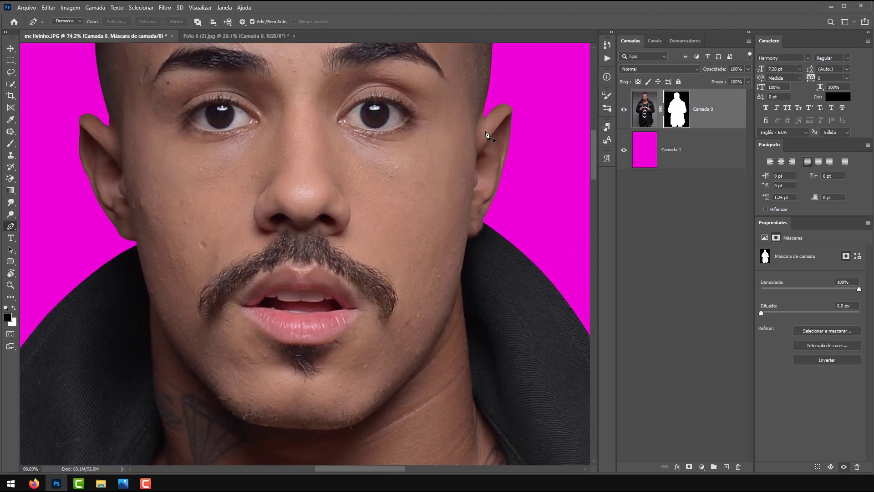
scroll(570, 297, "up", 3)
scroll(273, 121, "up", 3)
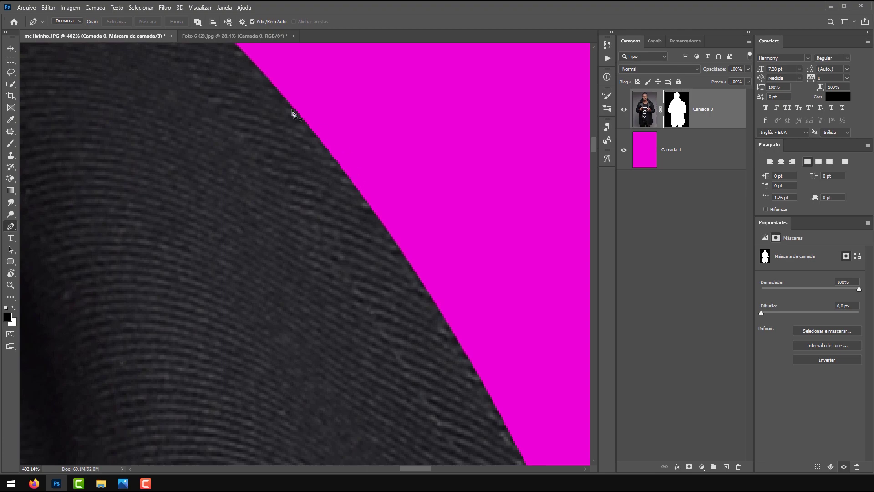
scroll(427, 301, "down", 6)
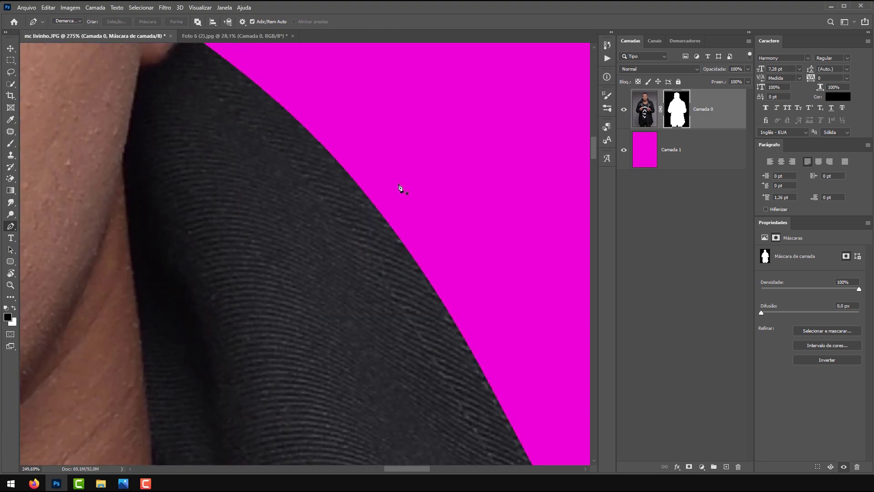
- Paint black on Camada 0's layer mask with the Brush tool to hide the grey gap under the coat's shoulder strap
scroll(425, 272, "up", 3)
scroll(425, 272, "up", 3)
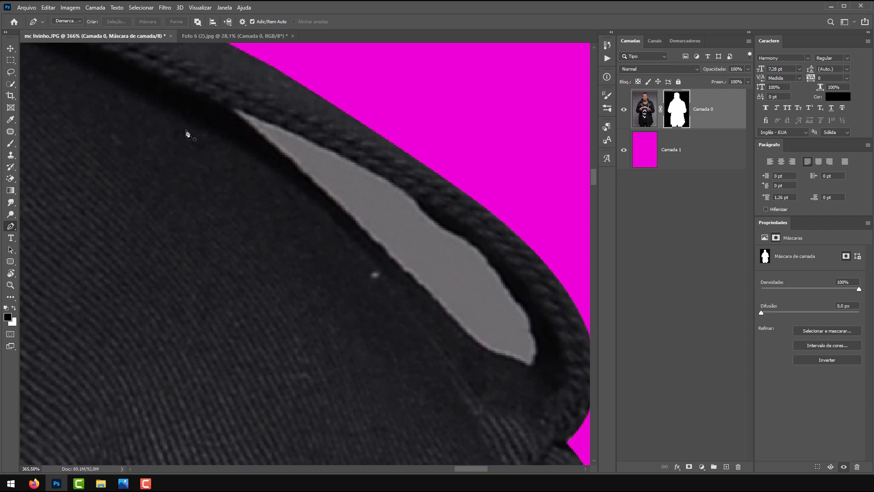
left_click(11, 143)
mouse_move(319, 179)
left_mouse_down()
mouse_move(288, 178)
mouse_move(360, 195)
left_mouse_up()
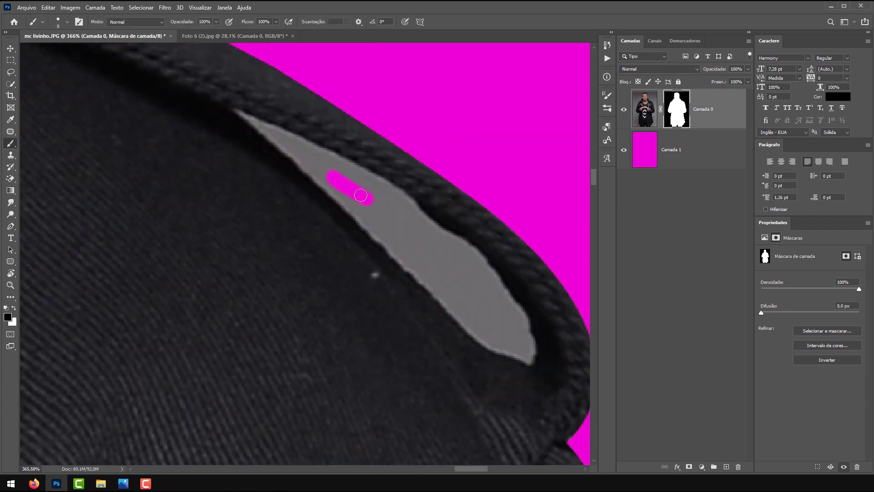
mouse_move(278, 134)
left_mouse_down()
mouse_move(407, 204)
mouse_move(483, 265)
mouse_move(531, 355)
left_mouse_up()
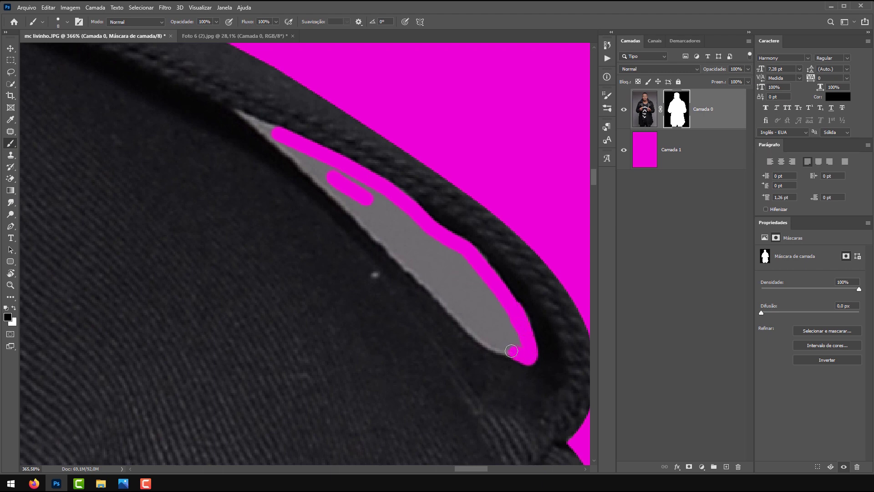
mouse_move(478, 341)
left_mouse_down()
mouse_move(356, 211)
mouse_move(241, 114)
mouse_move(273, 127)
mouse_move(304, 159)
mouse_move(478, 271)
mouse_move(511, 339)
mouse_move(365, 201)
mouse_move(478, 294)
left_mouse_up()
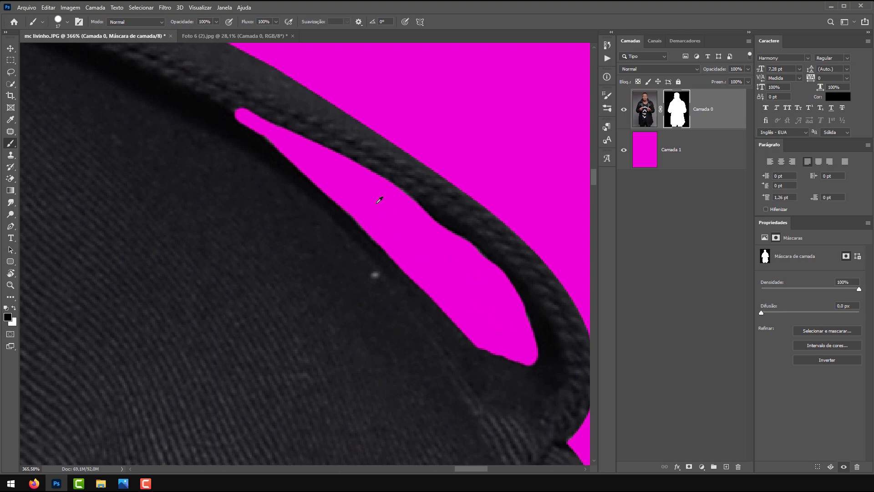
- Retouch Camada 0's mask along the outer ear edge, painting white to reveal hidden pixels and black to hide the excess background
scroll(380, 195, "down", 10)
scroll(209, 248, "up", 8)
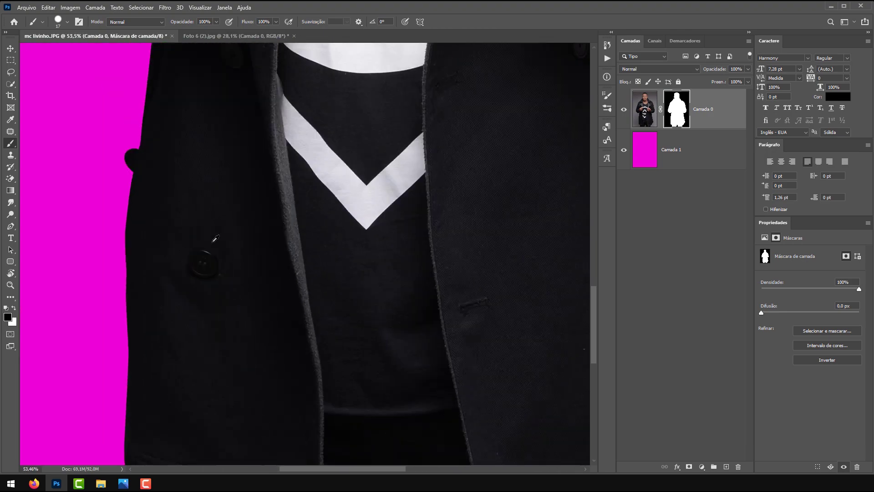
left_click_drag(176, 199, 302, 235)
scroll(302, 236, "up", 5)
scroll(373, 199, "up", 7)
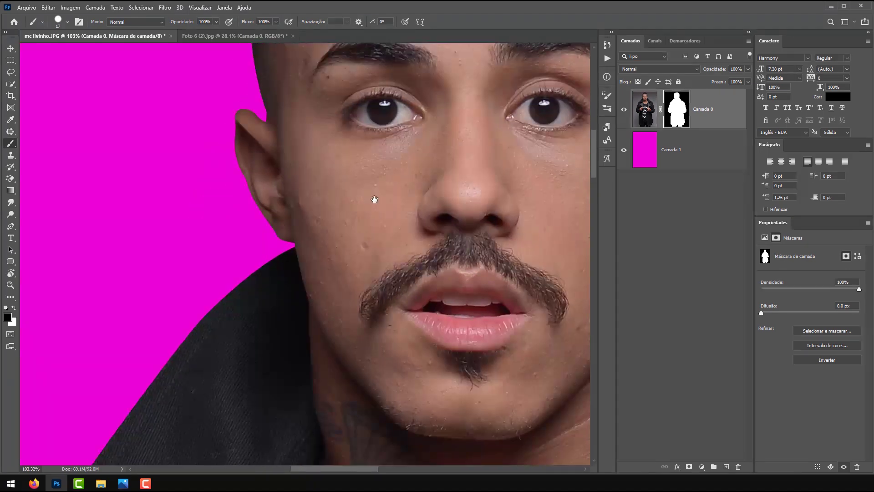
scroll(288, 188, "down", 2)
scroll(279, 146, "up", 3)
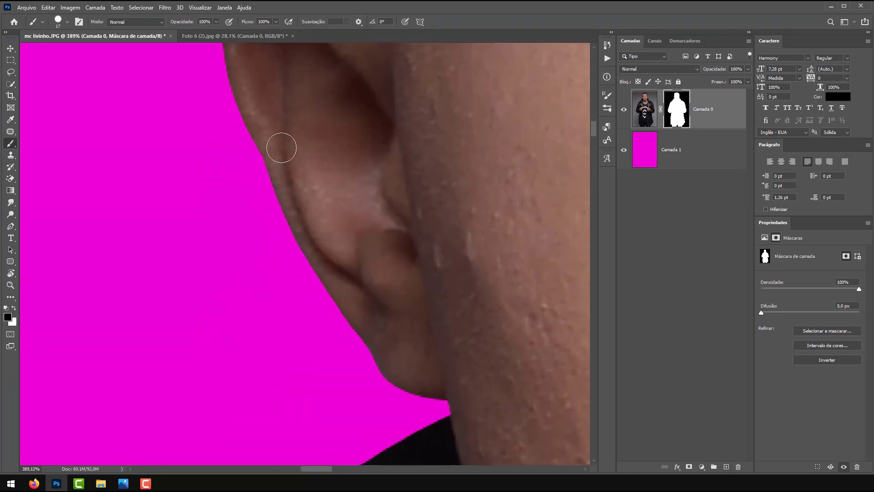
key("x")
left_click_drag(270, 142, 286, 201)
mouse_move(248, 99)
left_mouse_down()
mouse_move(277, 218)
mouse_move(211, 97)
mouse_move(208, 64)
mouse_move(289, 255)
mouse_move(235, 154)
left_mouse_up()
key("x")
left_click(210, 89)
left_click_drag(276, 228, 214, 89)
scroll(269, 229, "down", 2)
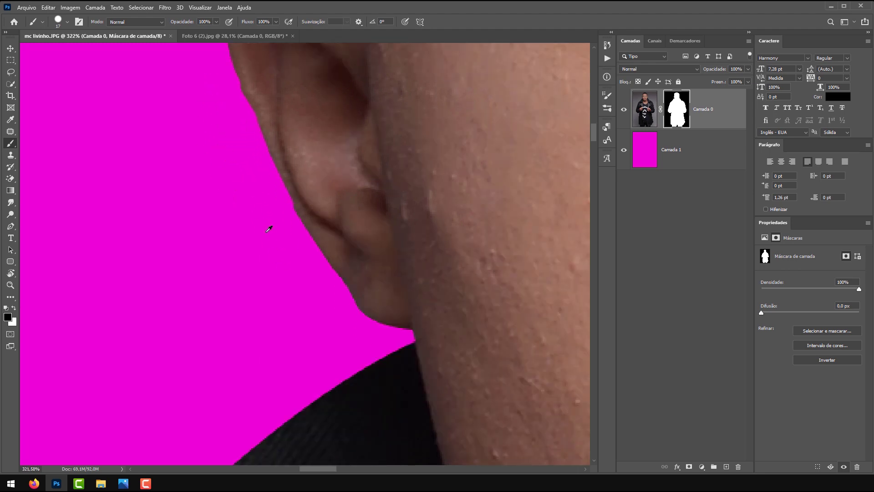
scroll(258, 216, "down", 8)
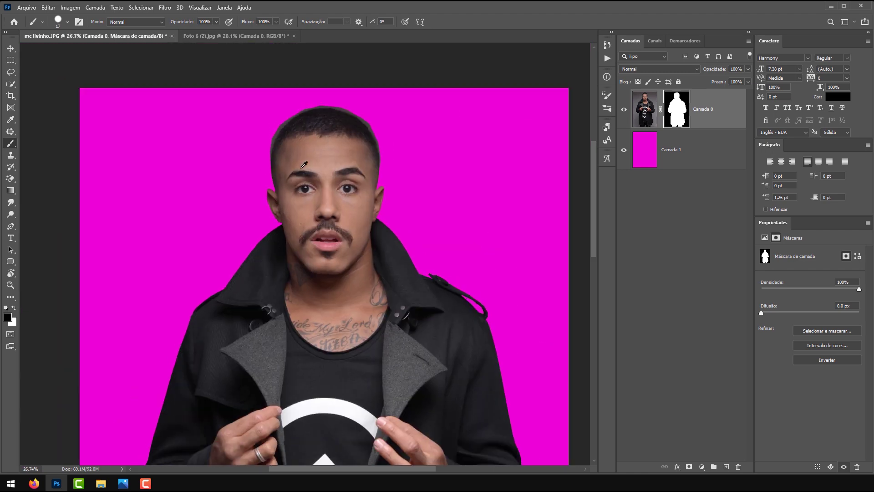
scroll(303, 174, "down", 3)
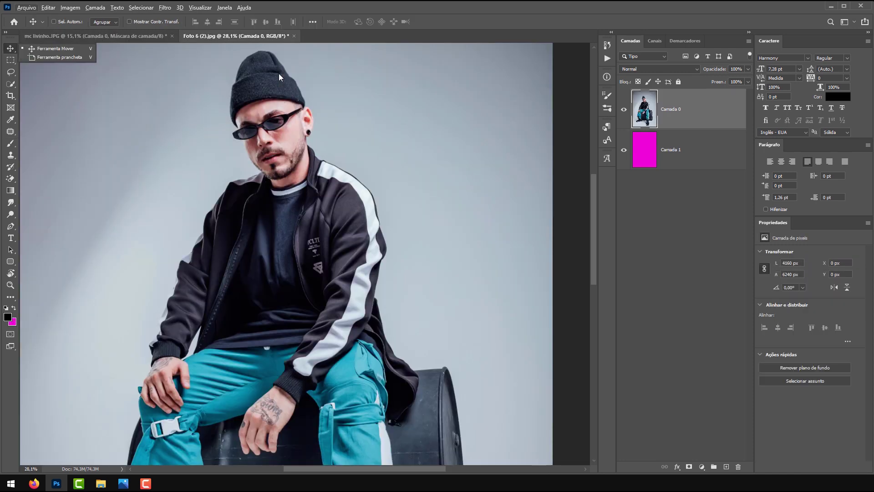
- Examine the seated man's striped sleeve, jacket hem and drum edges against the grey background in Foto 6 (2).jpg
scroll(345, 187, "down", 3)
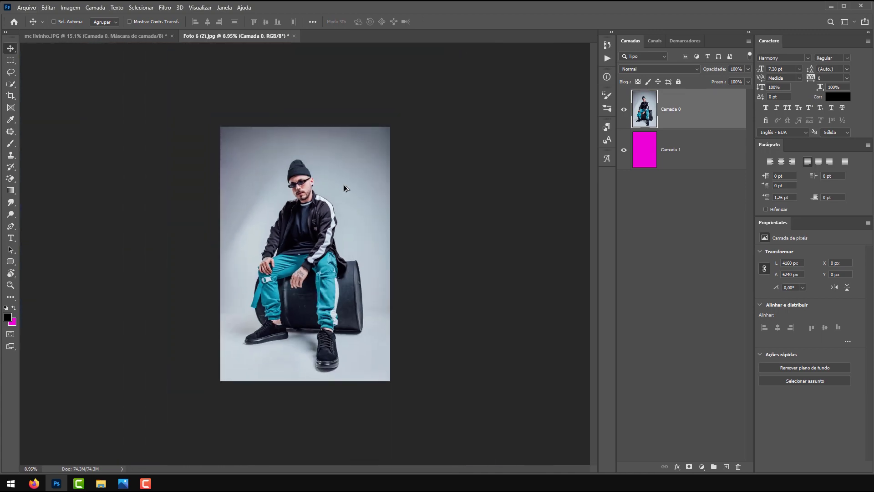
scroll(346, 182, "up", 5)
scroll(354, 155, "up", 5)
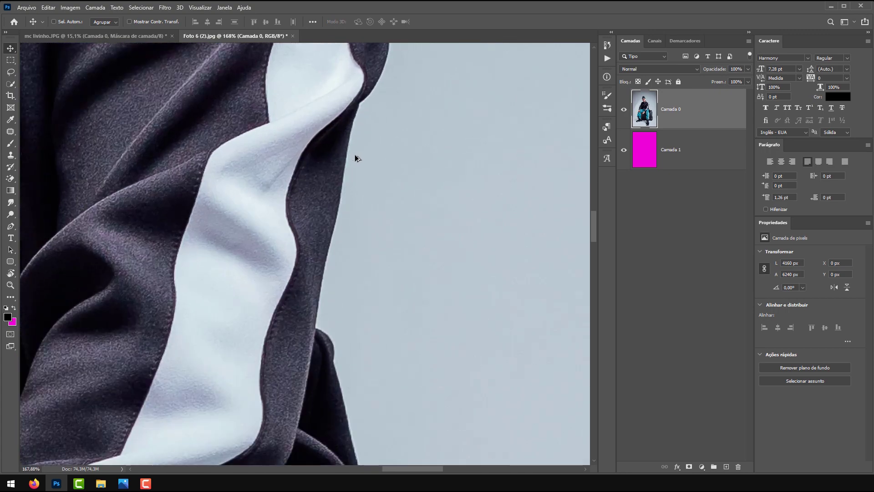
scroll(346, 163, "down", 2)
scroll(346, 166, "down", 3)
scroll(365, 210, "up", 2)
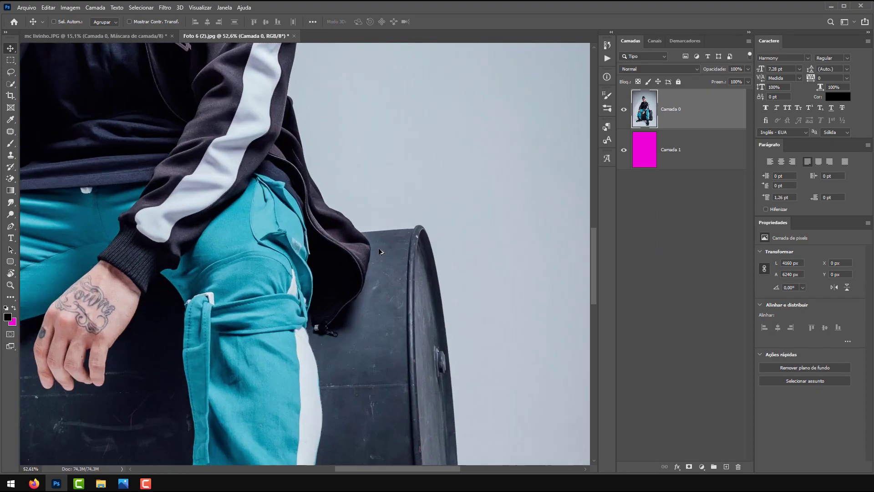
scroll(210, 261, "down", 3)
scroll(76, 364, "up", 4)
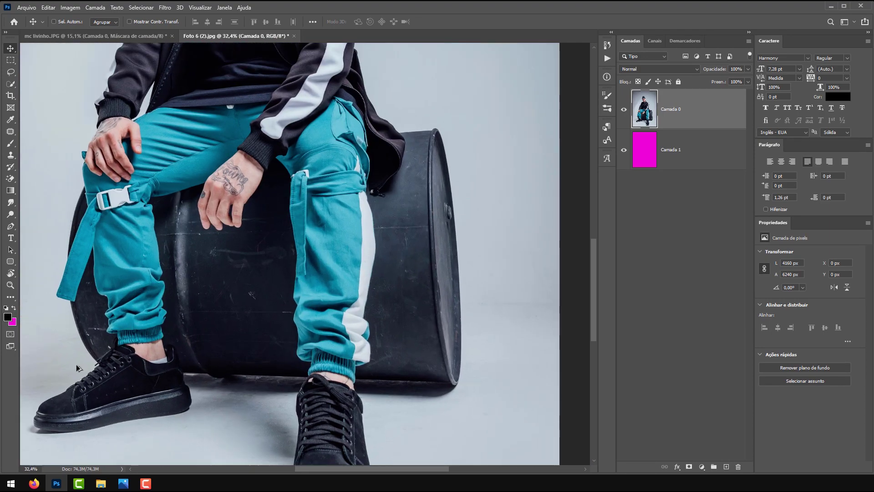
- Examine the hanging strap, teal trouser leg and gathered cuff where they meet the dark drum
left_click_drag(163, 243, 169, 248)
scroll(169, 247, "down", 2)
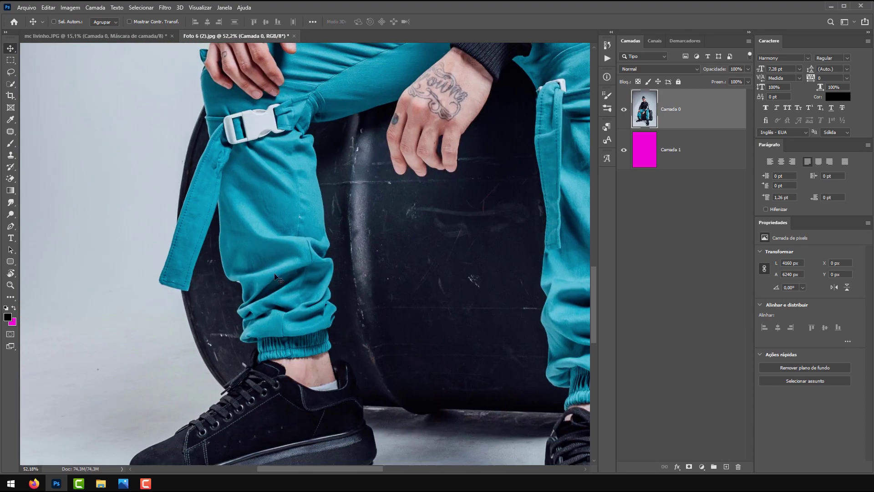
scroll(217, 296, "up", 4)
scroll(196, 305, "down", 3)
scroll(196, 305, "up", 3)
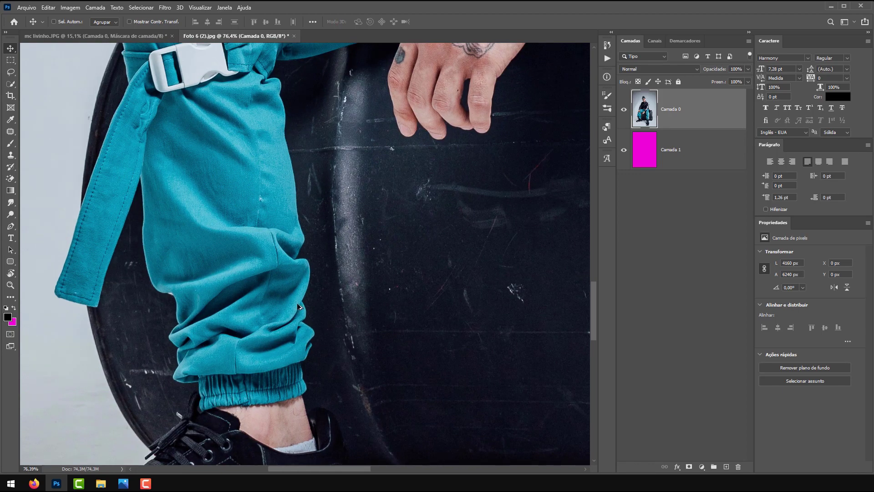
scroll(299, 306, "down", 5)
scroll(259, 346, "up", 2)
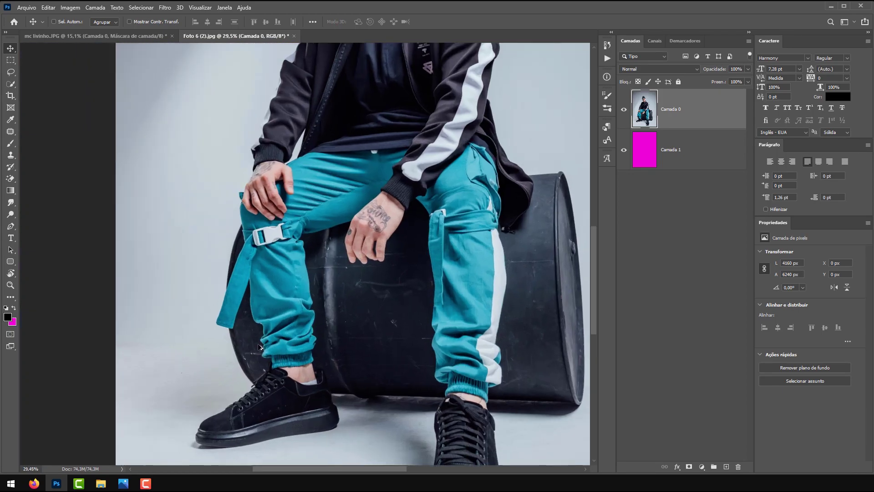
scroll(260, 347, "up", 12)
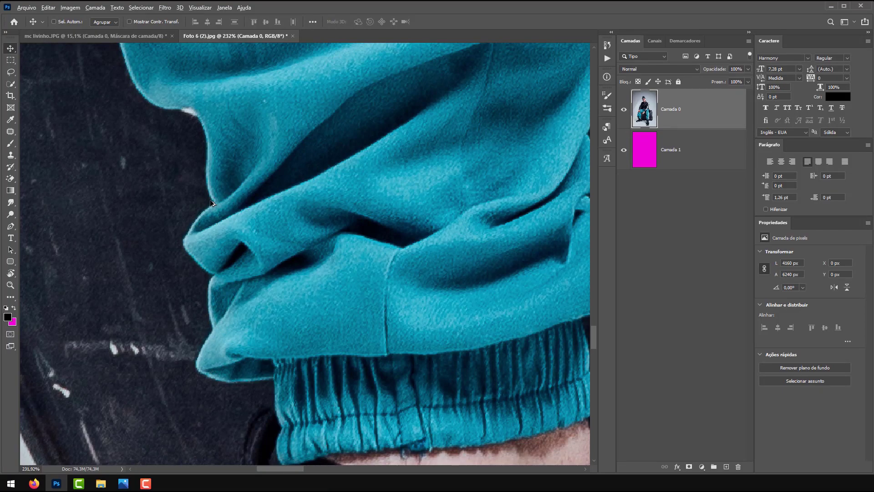
scroll(211, 202, "down", 12)
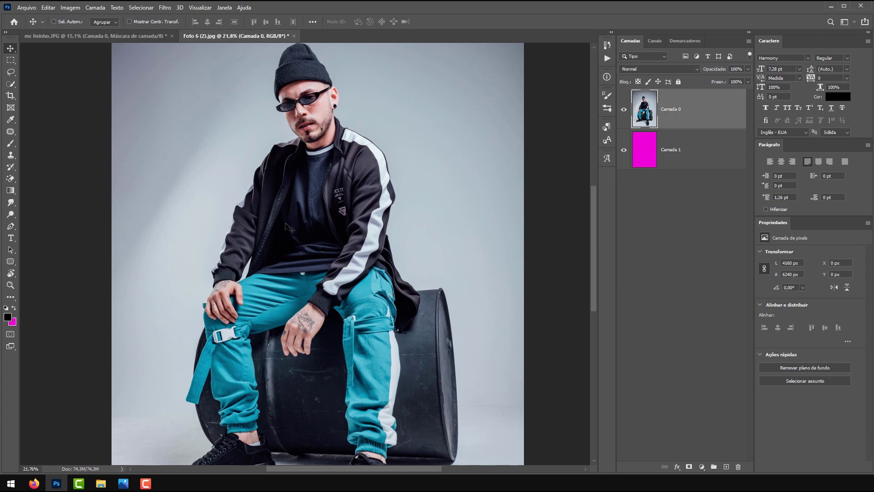
- Compare the jacket shoulder contour with the trouser fold contours, and review the whole seated figure
scroll(329, 232, "up", 10)
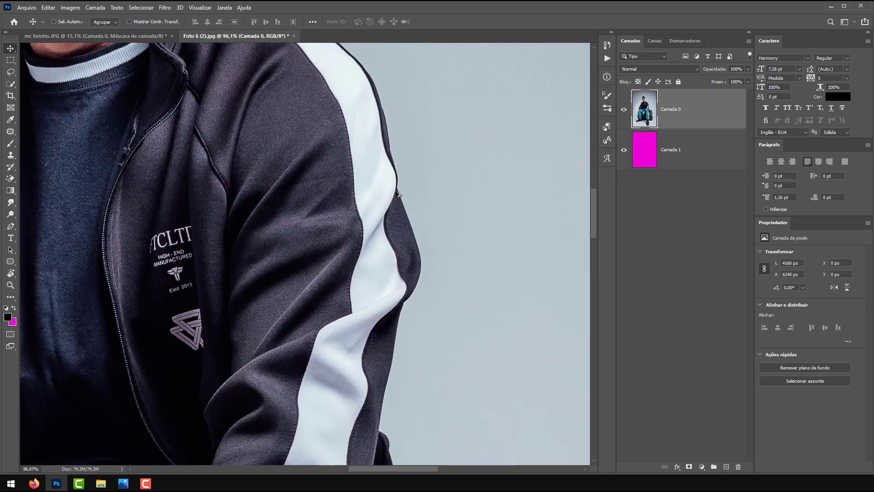
scroll(425, 112, "down", 10)
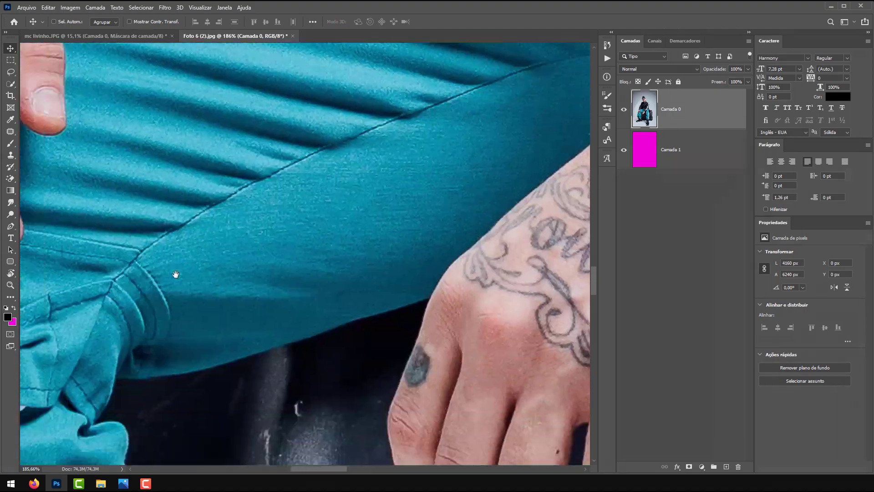
scroll(259, 132, "left", 5)
scroll(86, 168, "down", 5)
scroll(392, 296, "right", 2)
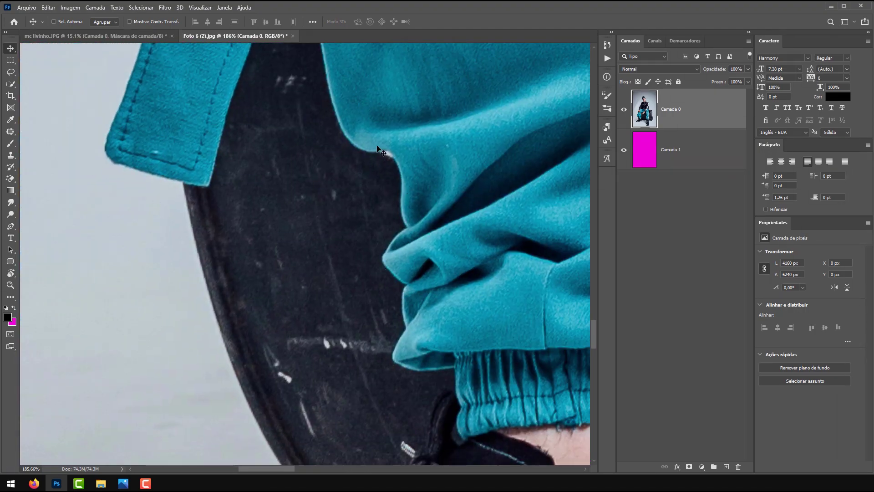
scroll(404, 230, "down", 12)
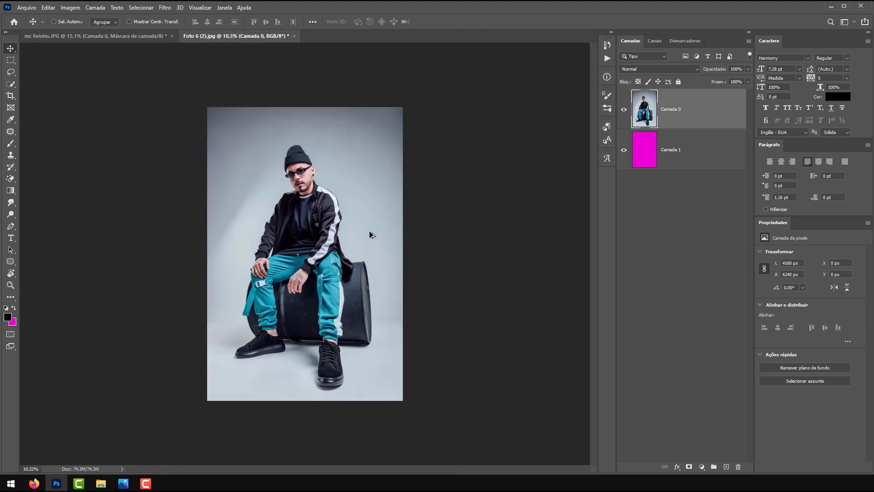
scroll(240, 249, "up", 4)
scroll(241, 248, "down", 3)
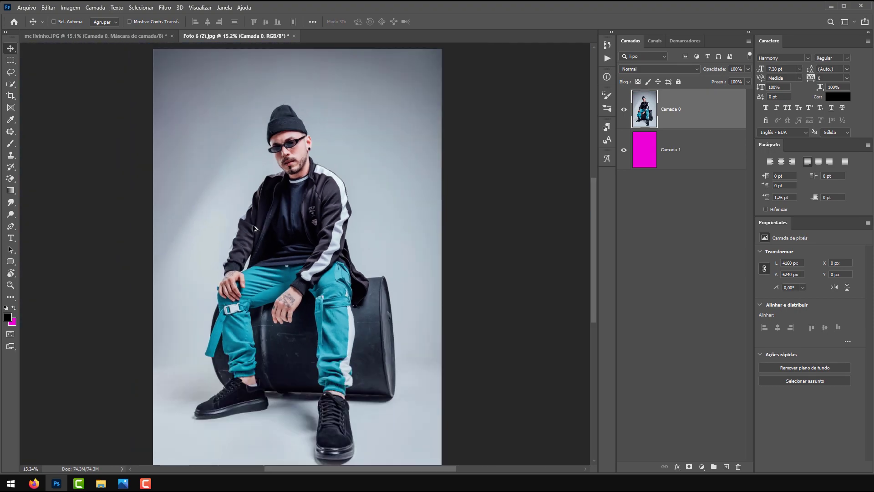
scroll(287, 221, "up", 3)
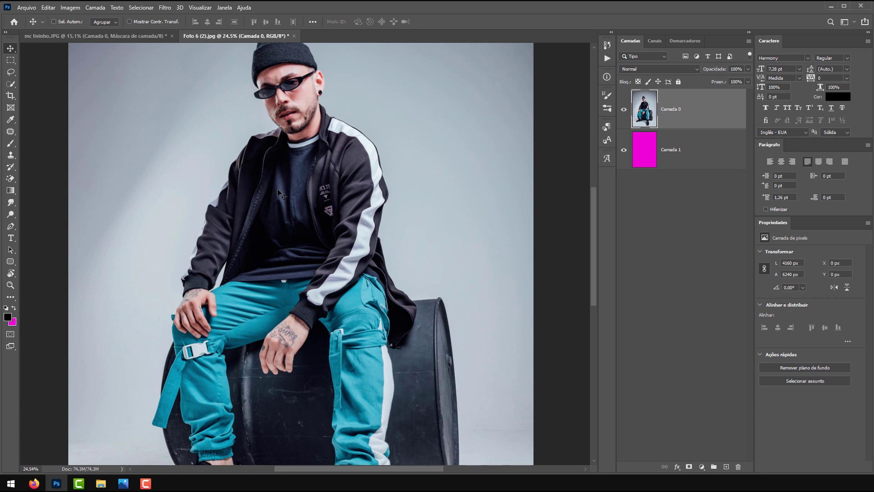
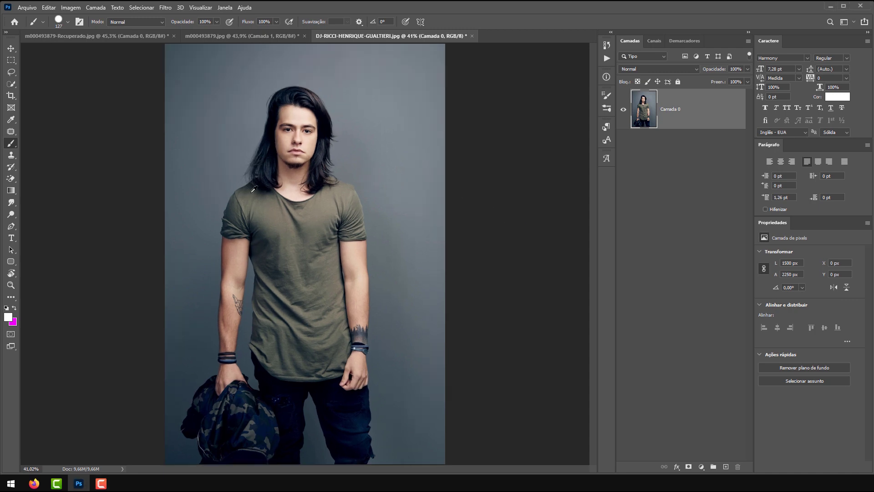
- Select the long-haired man's hair, face and neck down to the shirt neckline with the Quick Selection tool
left_click(13, 87)
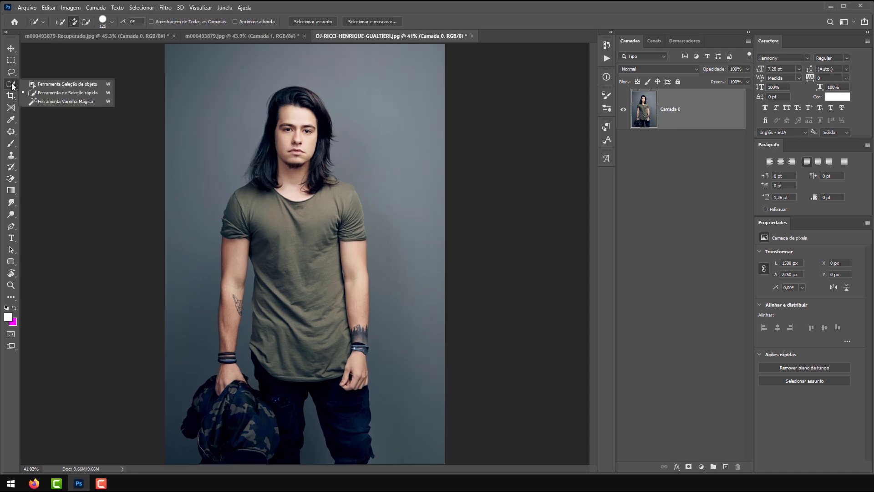
left_click(52, 93)
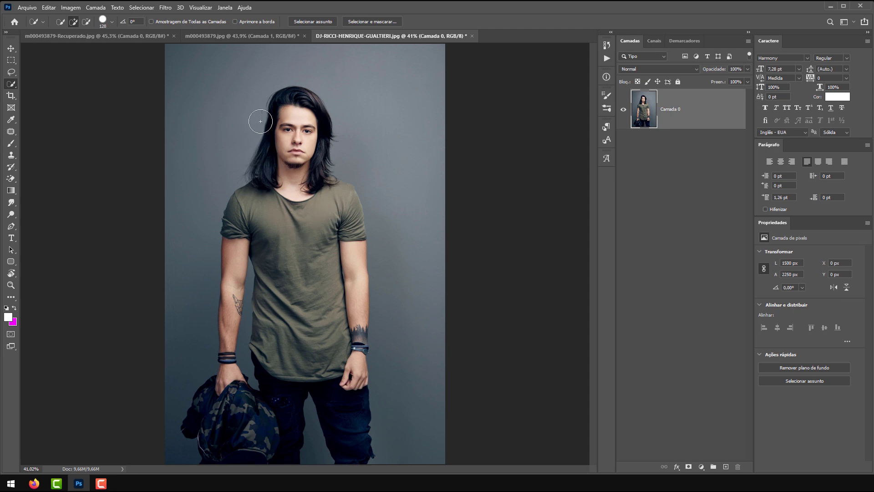
scroll(261, 121, "up", 6)
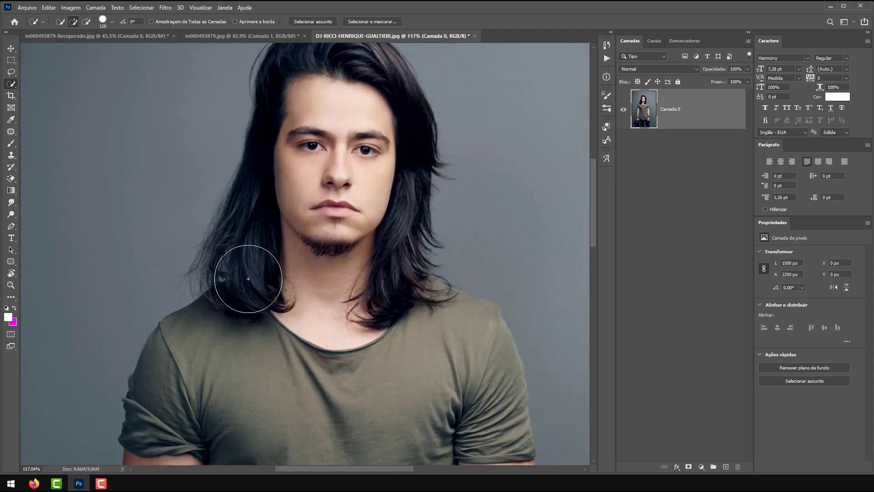
mouse_move(248, 279)
left_mouse_down()
mouse_move(220, 267)
mouse_move(228, 283)
mouse_move(271, 180)
mouse_move(283, 107)
mouse_move(369, 104)
mouse_move(398, 200)
mouse_move(388, 264)
mouse_move(421, 285)
mouse_move(407, 234)
mouse_move(404, 255)
left_mouse_up()
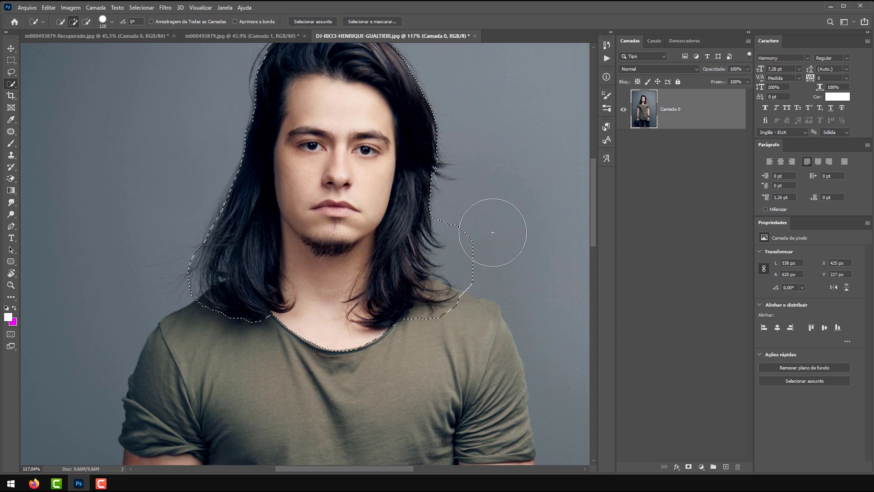
- Refine the selection beside the hair, subtracting excess background near the shoulder and adding the stray tips beside the cheek
left_click(479, 238, "alt")
left_click(474, 239, "alt")
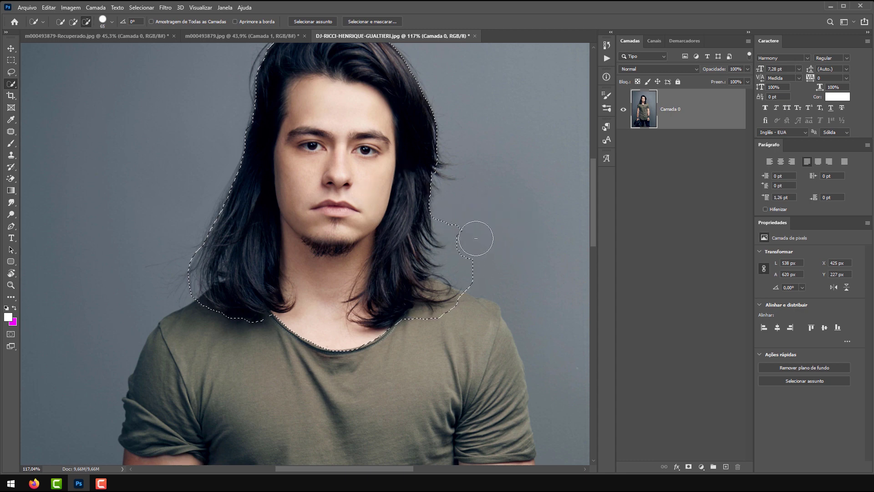
mouse_move(442, 218)
left_mouse_down()
mouse_move(433, 190)
mouse_move(449, 166)
mouse_move(428, 146)
left_mouse_up()
left_click_drag(386, 116, 417, 194)
left_click(452, 198)
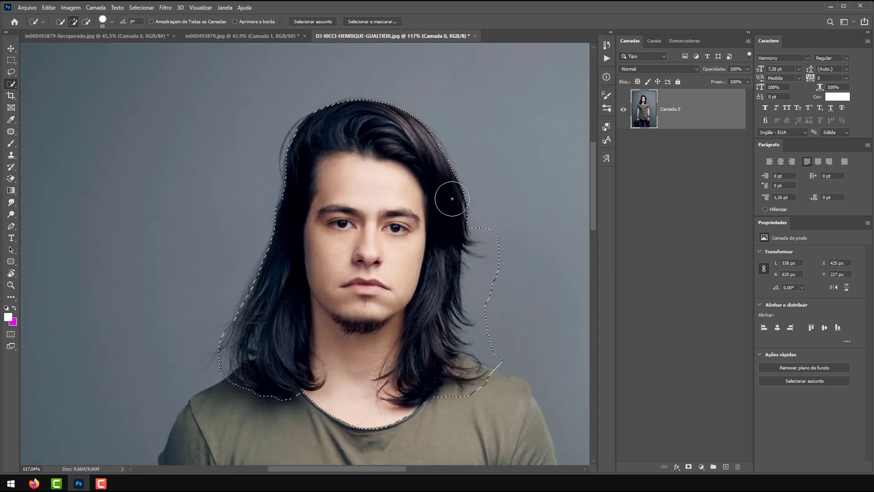
- Extend the Quick Selection down the hair beside the face to include the loose strands near the crown and above the shoulder
scroll(396, 123, "up", 5)
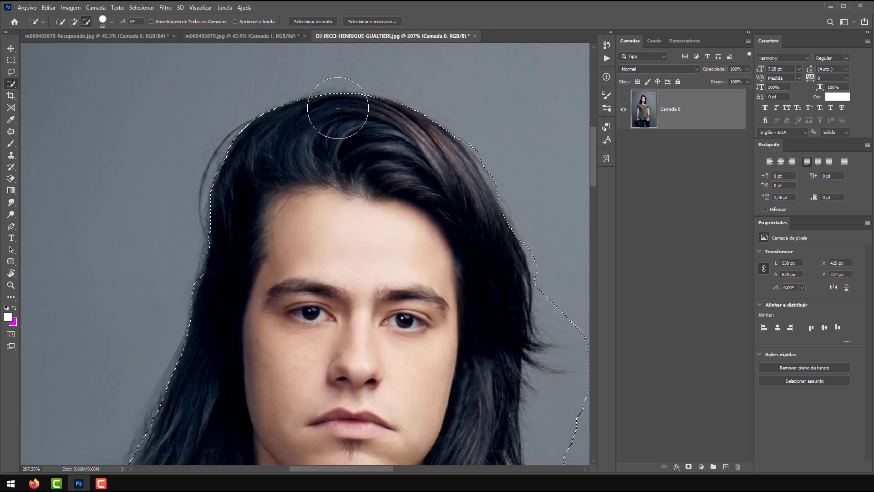
mouse_move(319, 123)
left_mouse_down()
mouse_move(234, 169)
mouse_move(223, 205)
mouse_move(221, 293)
mouse_move(192, 390)
mouse_move(283, 174)
mouse_move(184, 349)
mouse_move(143, 320)
mouse_move(158, 375)
mouse_move(146, 313)
mouse_move(201, 322)
left_mouse_up()
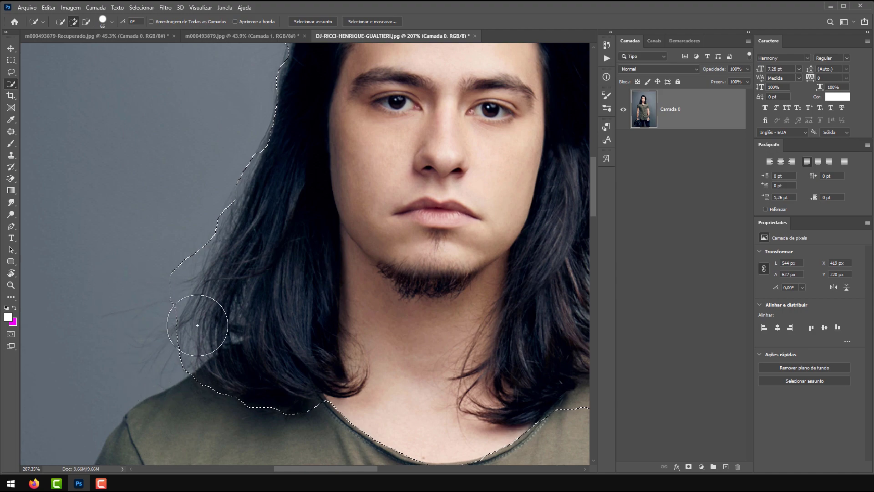
scroll(269, 219, "up", 2)
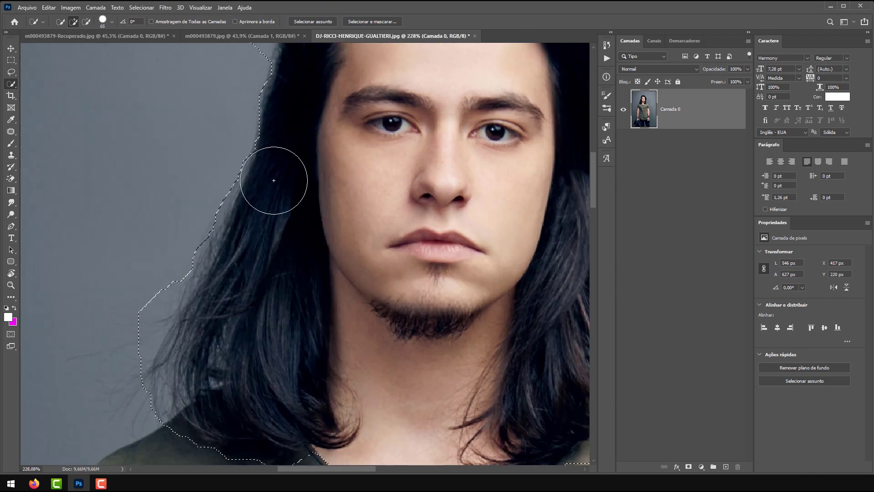
scroll(275, 195, "down", 5)
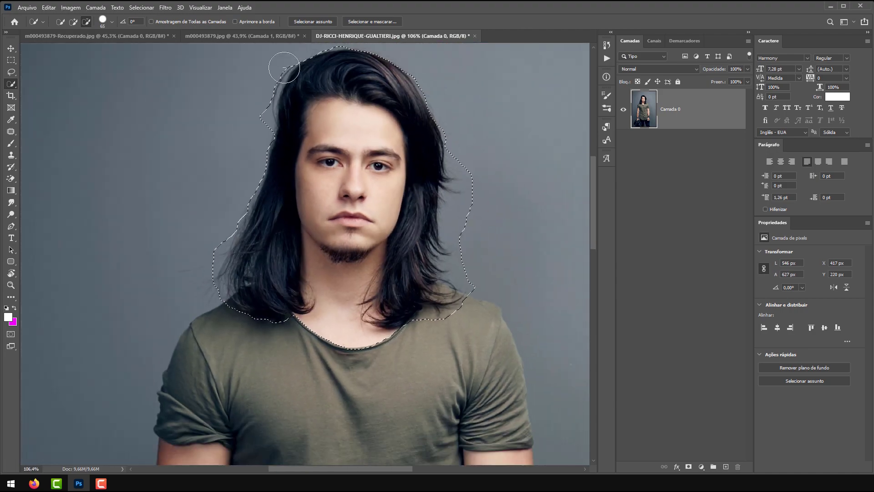
scroll(306, 101, "up", 8)
scroll(306, 101, "down", 6)
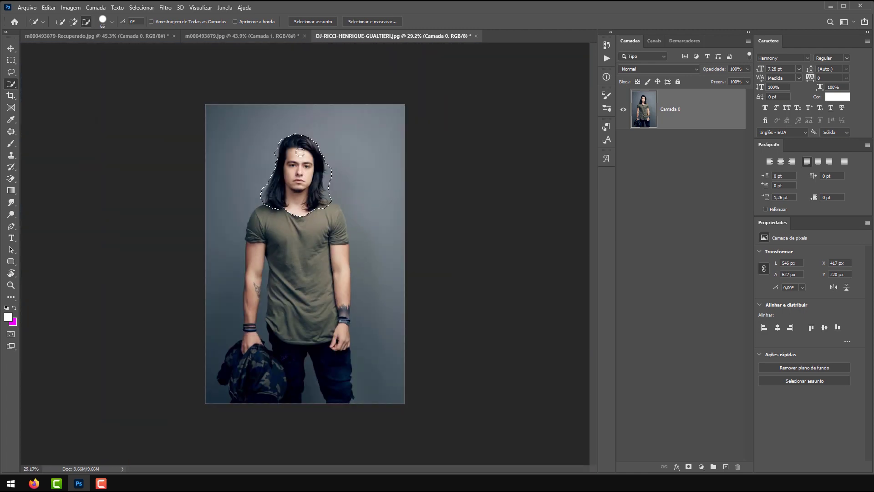
scroll(279, 209, "up", 4)
scroll(279, 209, "down", 4)
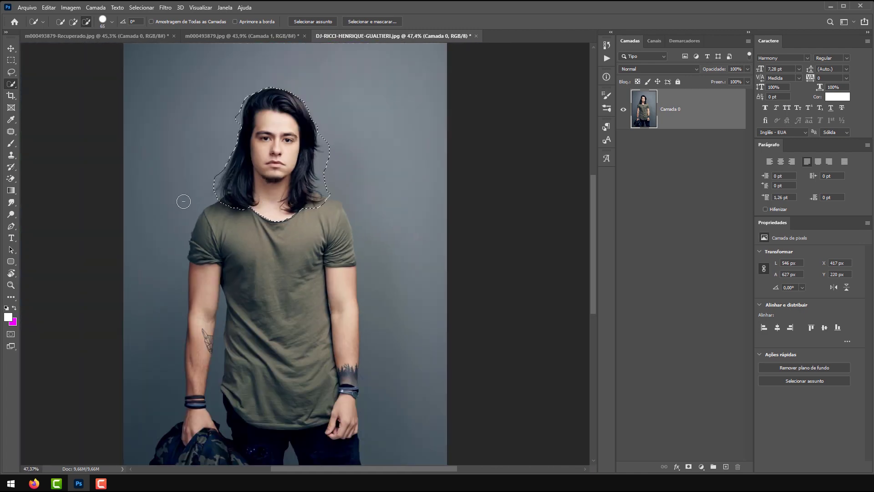
- Clear the selection around the man's hair, face and neck
key("alt")
key("ctrl+d")
scroll(339, 104, "down", 1)
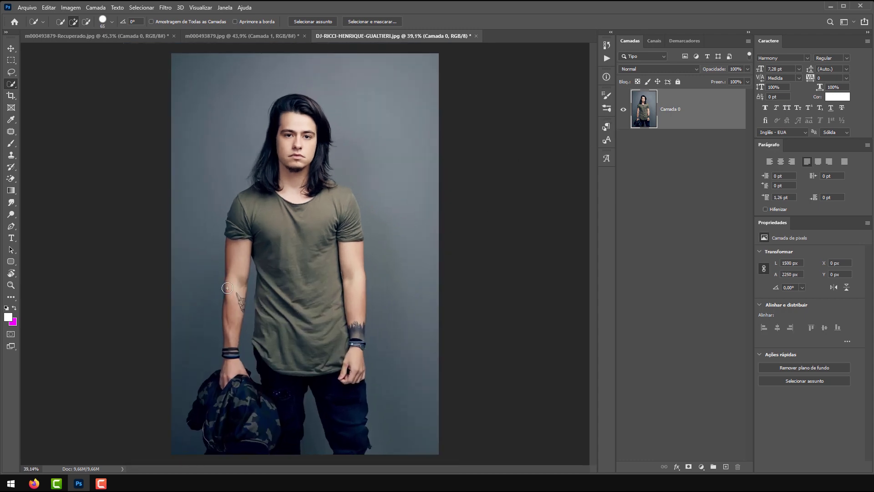
scroll(340, 105, "up", 3)
scroll(340, 104, "up", 1)
scroll(292, 140, "down", 3)
scroll(259, 240, "up", 2)
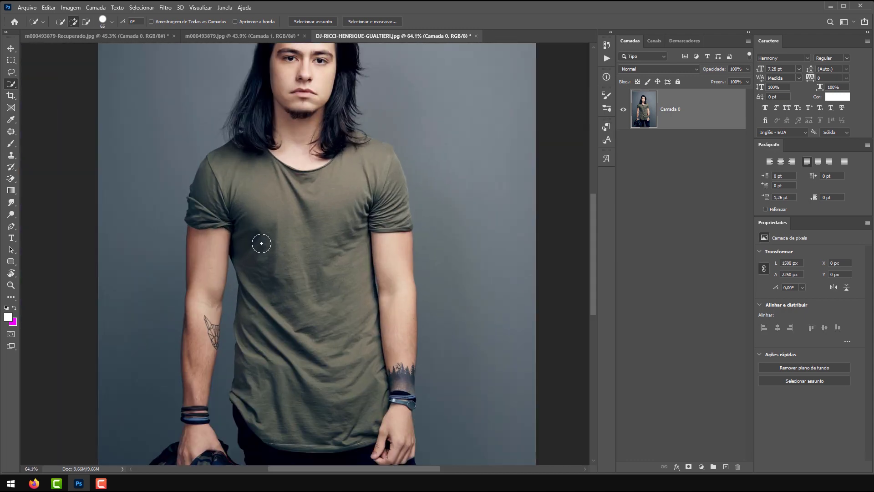
scroll(333, 274, "down", 1)
- Select the shirt, the arm holding the camouflage jacket, the jacket and the adjacent trouser leg with Quick Selection
scroll(217, 178, "up", 5)
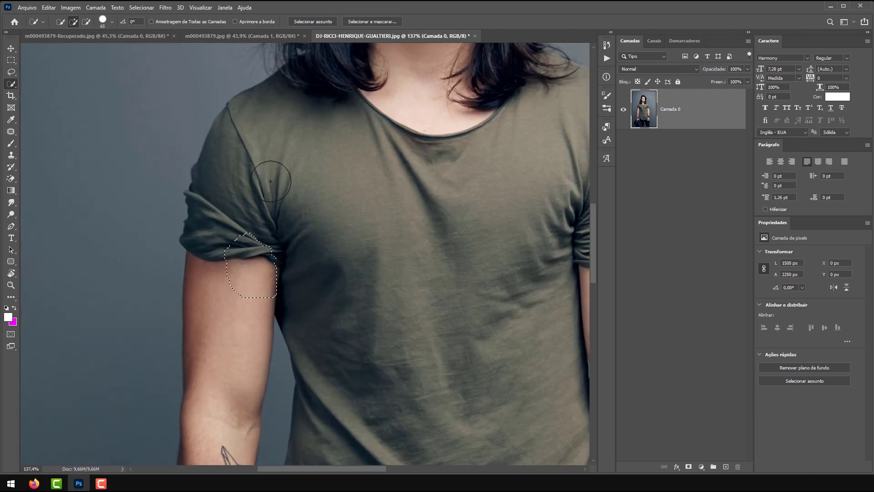
mouse_move(255, 195)
left_mouse_down()
mouse_move(279, 152)
mouse_move(545, 161)
left_mouse_up()
left_click_drag(523, 269, 478, 194)
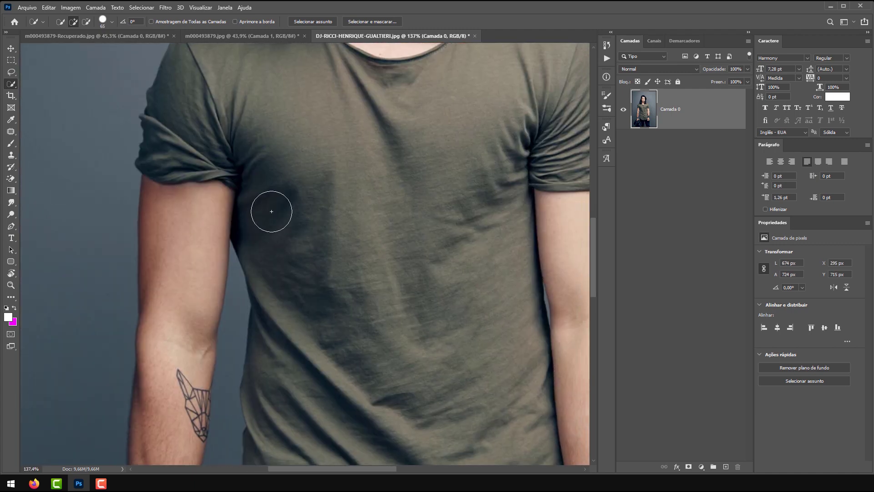
left_click_drag(271, 211, 423, 360)
left_click_drag(213, 240, 216, 141)
scroll(161, 347, "down", 2)
mouse_move(160, 347)
left_mouse_down()
mouse_move(200, 332)
mouse_move(222, 226)
mouse_move(197, 344)
mouse_move(187, 323)
mouse_move(180, 327)
mouse_move(168, 419)
mouse_move(226, 428)
left_mouse_up()
scroll(203, 328, "down", 1)
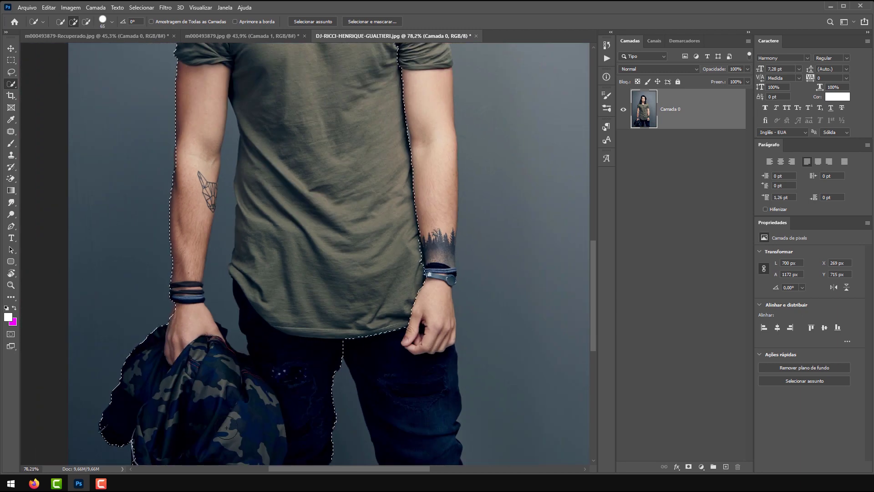
- Add the other arm, the remaining trouser leg and the neck up to the chin to the selection
left_click_drag(423, 111, 415, 200)
mouse_move(421, 154)
left_mouse_down()
mouse_move(400, 80)
mouse_move(374, 64)
mouse_move(408, 68)
mouse_move(373, 56)
mouse_move(245, 65)
mouse_move(305, 66)
mouse_move(316, 212)
mouse_move(291, 183)
mouse_move(325, 183)
mouse_move(363, 151)
left_mouse_up()
key("alt")
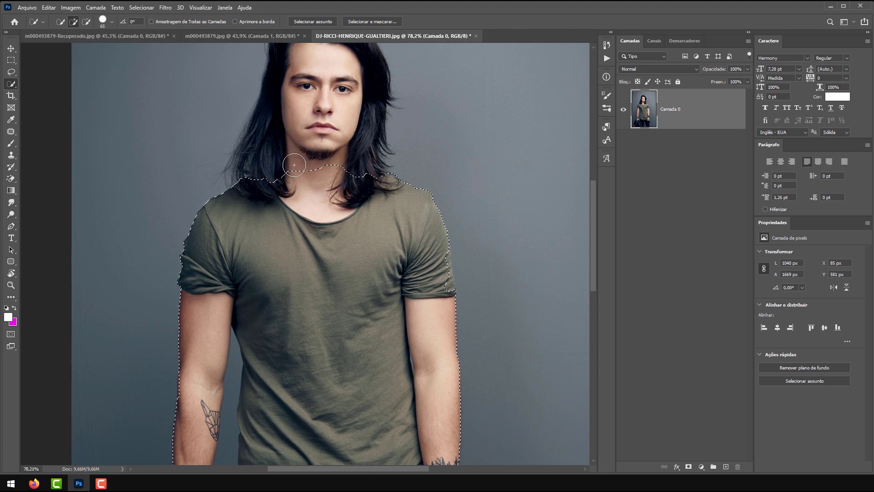
left_click_drag(305, 157, 361, 143)
- Subtract the background gap between the trouser legs from the selection
scroll(260, 254, "down", 5)
scroll(283, 175, "up", 5)
scroll(282, 175, "down", 5)
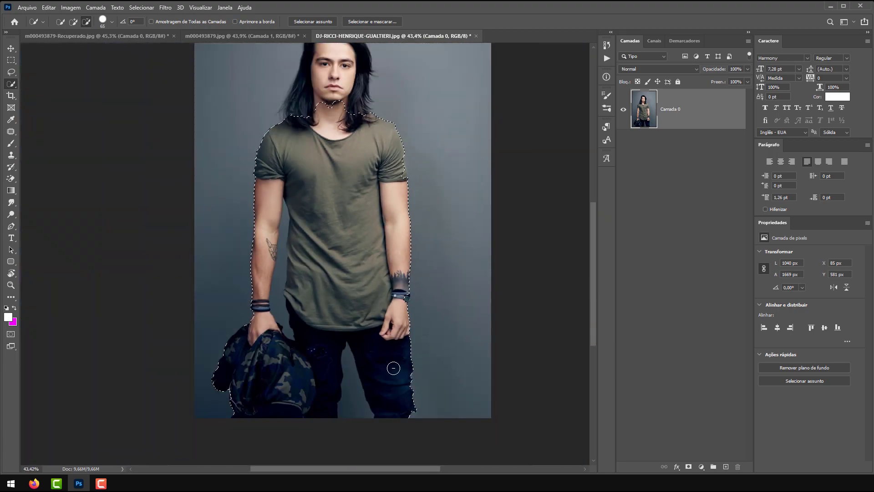
scroll(312, 390, "up", 5)
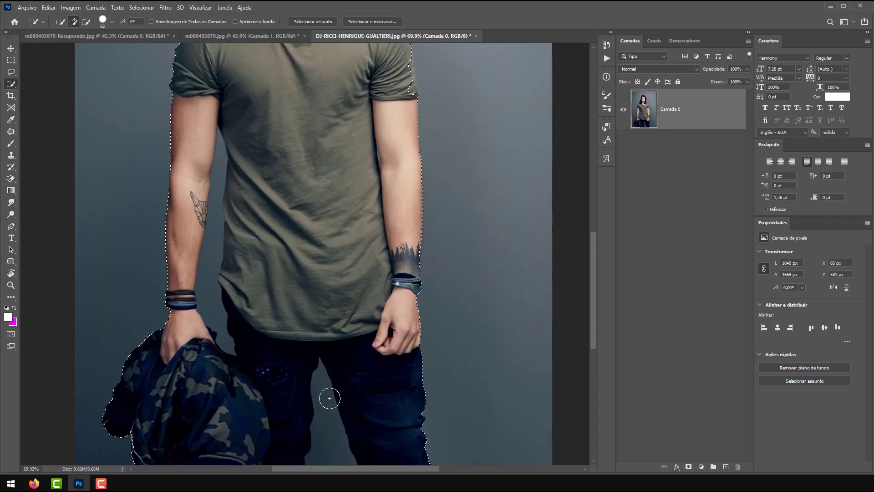
scroll(327, 451, "down", 4)
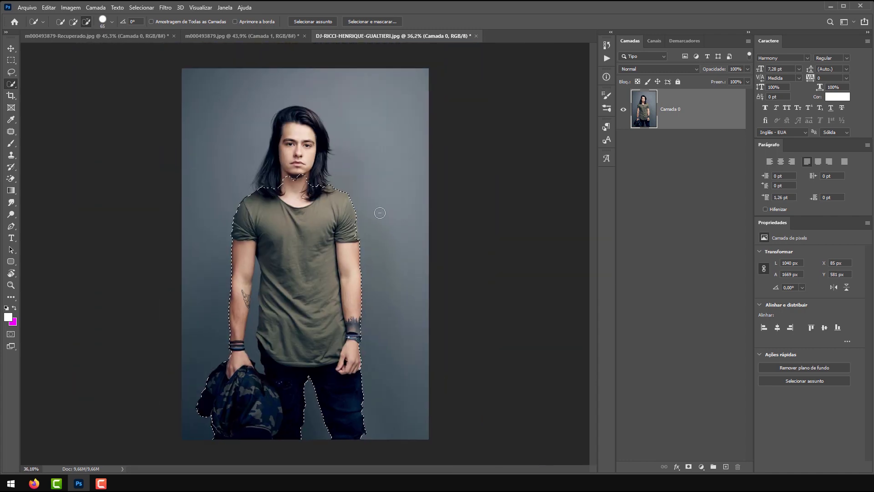
scroll(356, 225, "up", 4)
scroll(320, 254, "down", 3)
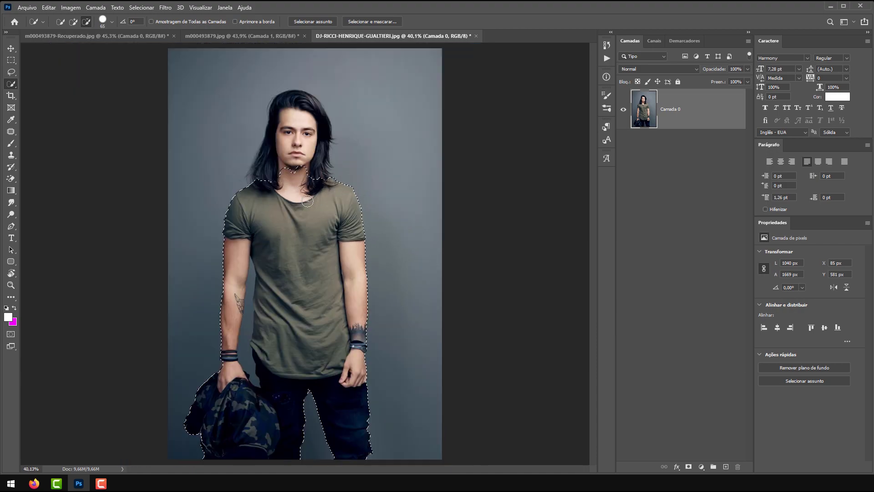
- Copy the selected body to a new layer and hide the original photo layer to isolate the cutout
key("ctrl+j")
left_click(622, 154)
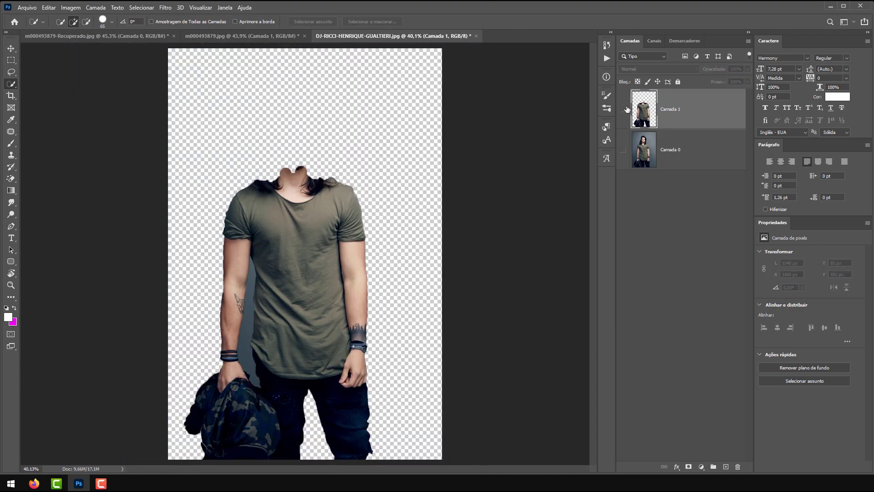
- Hide the body cutout layer Camada 1, and show and activate the original photo layer Camada 0
left_click(623, 109)
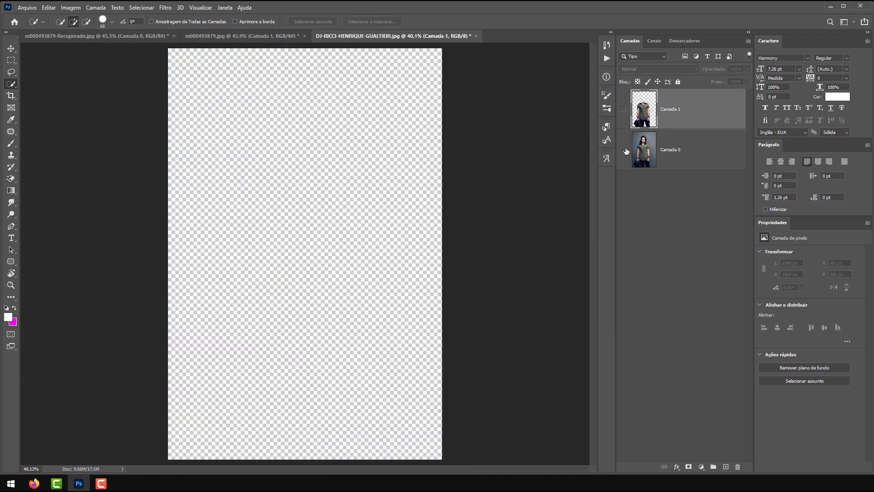
left_click(624, 150)
left_click(683, 157)
- Select the man's hair, face and neck down to the shirt neckline on Camada 0 with Quick Selection
scroll(286, 111, "up", 3)
scroll(236, 170, "up", 3)
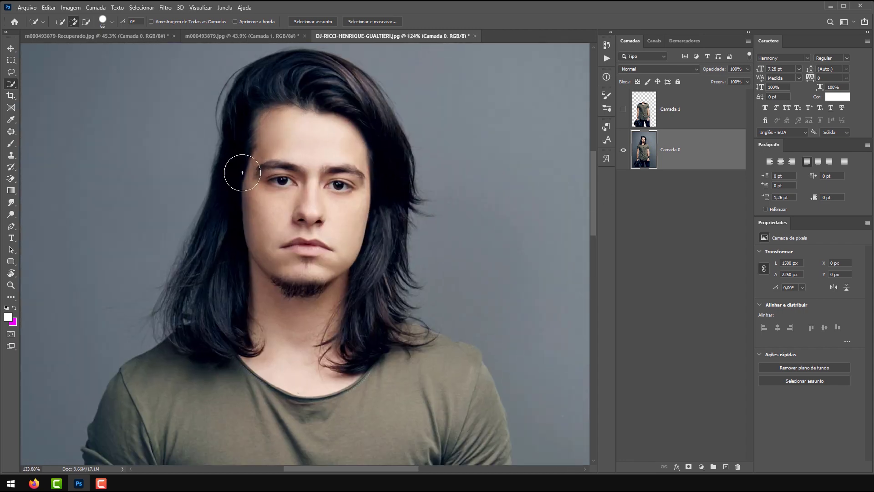
mouse_move(288, 318)
left_mouse_down()
mouse_move(419, 348)
mouse_move(445, 331)
mouse_move(444, 260)
mouse_move(459, 206)
mouse_move(469, 227)
left_mouse_up()
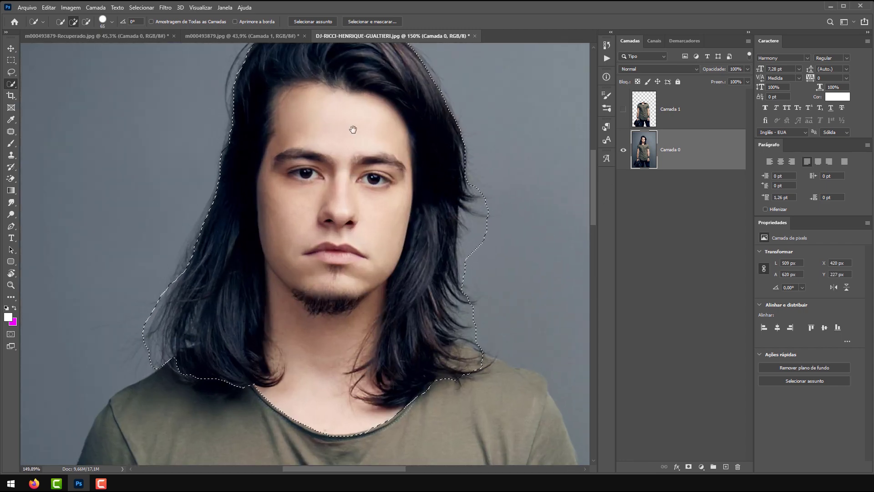
left_click_drag(361, 132, 383, 184)
mouse_move(399, 132)
left_mouse_down()
mouse_move(433, 129)
mouse_move(445, 142)
mouse_move(414, 111)
left_mouse_up()
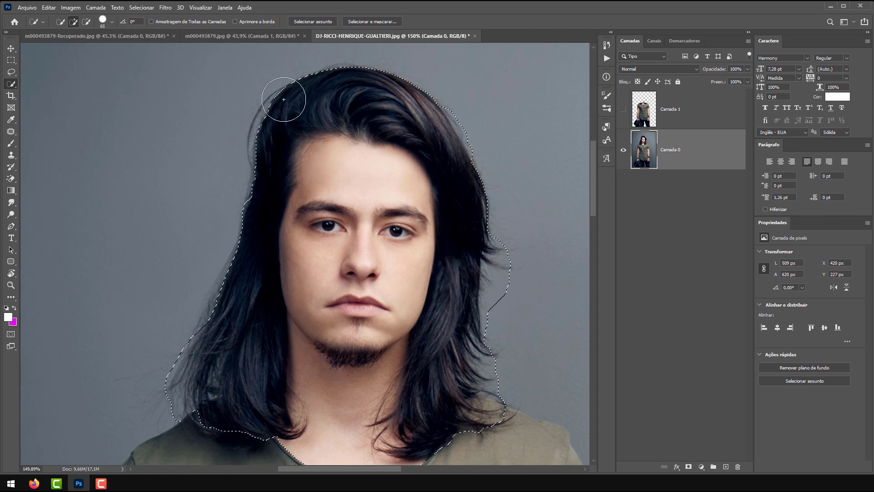
- Extend the selection along both outer hair edges to include the loose strands beside the crown and cheek
mouse_move(285, 94)
left_mouse_down()
mouse_move(234, 299)
mouse_move(248, 269)
mouse_move(182, 377)
mouse_move(244, 277)
left_mouse_up()
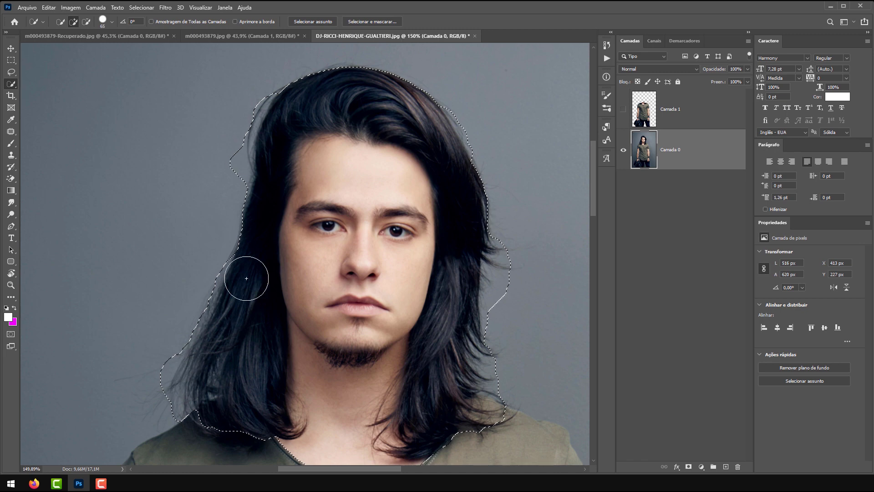
mouse_move(453, 153)
left_mouse_down()
mouse_move(430, 114)
mouse_move(462, 269)
mouse_move(478, 269)
mouse_move(459, 274)
left_mouse_up()
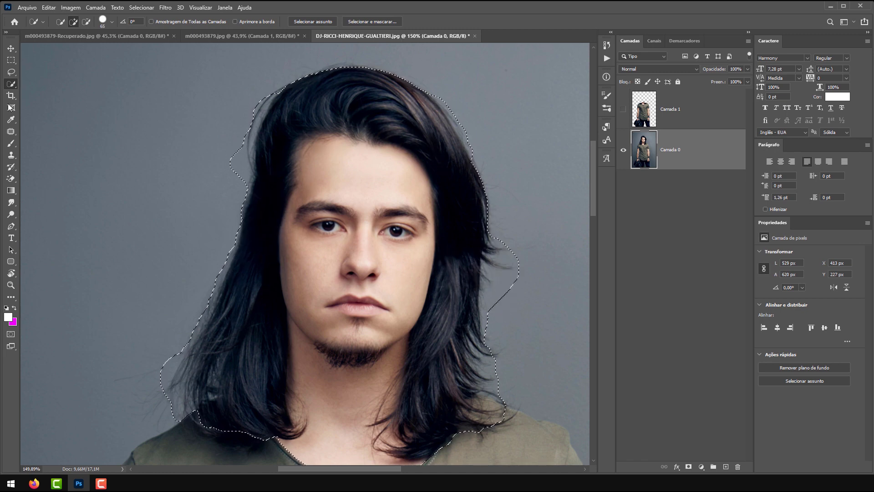
scroll(195, 135, "down", 3)
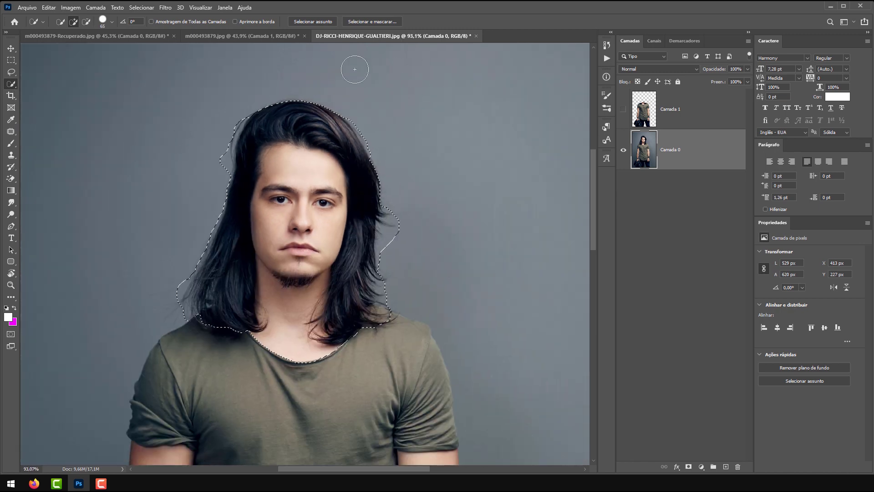
scroll(203, 160, "down", 1)
scroll(203, 160, "up", 1)
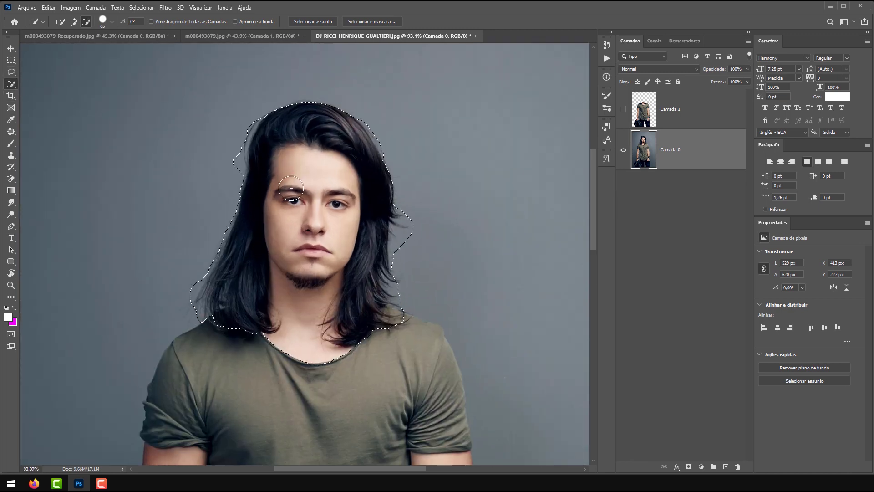
scroll(292, 192, "down", 1)
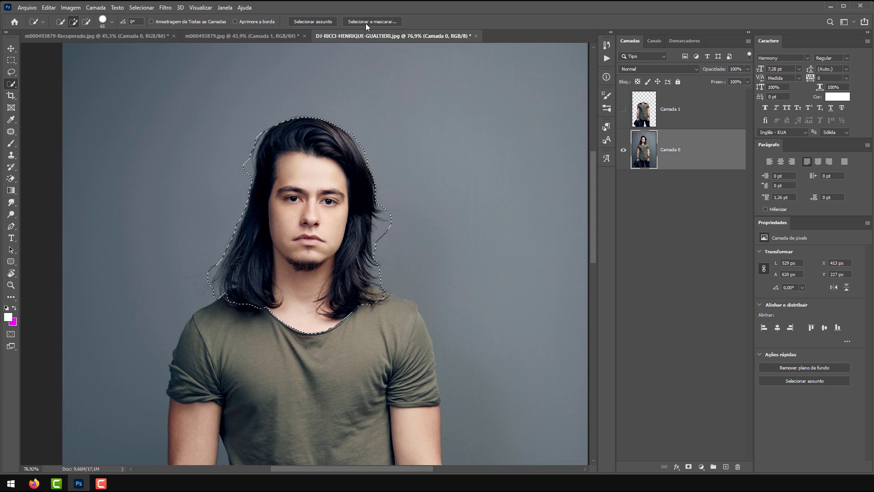
- Enter Select and Mask and add a patch of background beside the upper hair with the Quick Selection tool
left_click(364, 22)
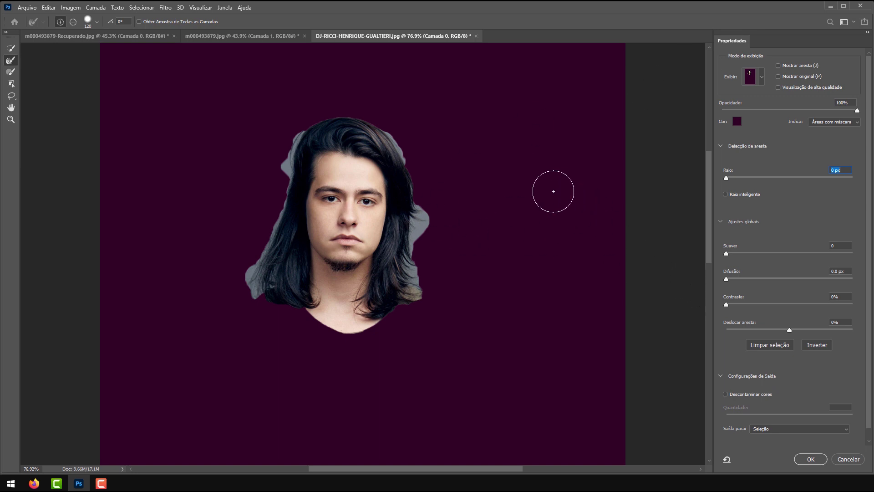
left_click(13, 53)
mouse_move(269, 168)
left_mouse_down()
mouse_move(287, 161)
mouse_move(231, 272)
mouse_move(261, 303)
mouse_move(335, 309)
mouse_move(409, 281)
mouse_move(414, 166)
mouse_move(402, 141)
left_mouse_up()
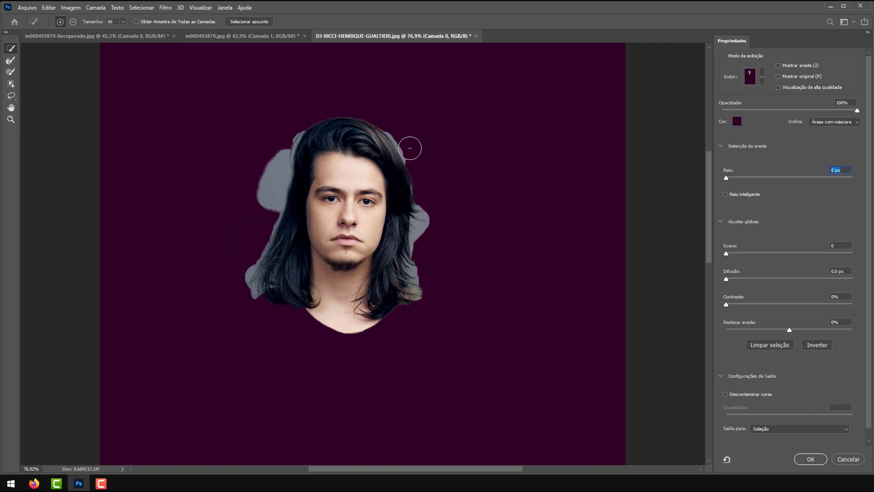
- Paint a band of background around the top and outer side of the hair into the selection with the Brush tool
left_click(10, 73)
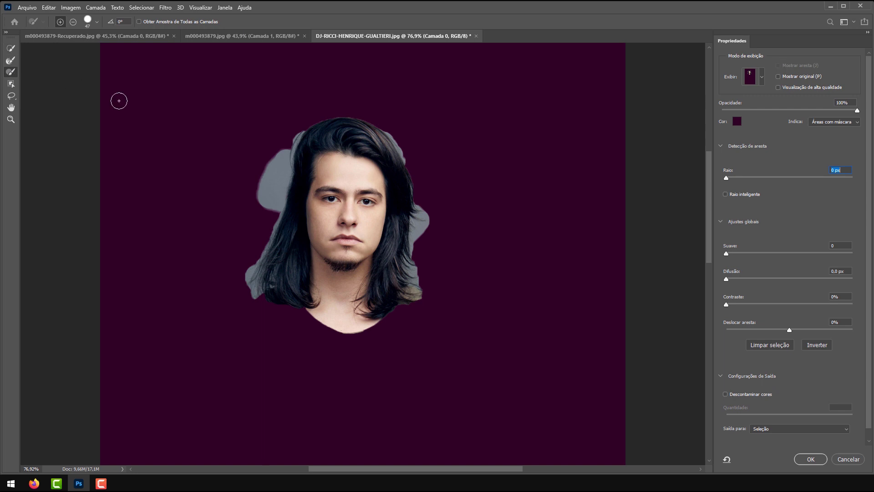
left_click_drag(414, 179, 423, 211)
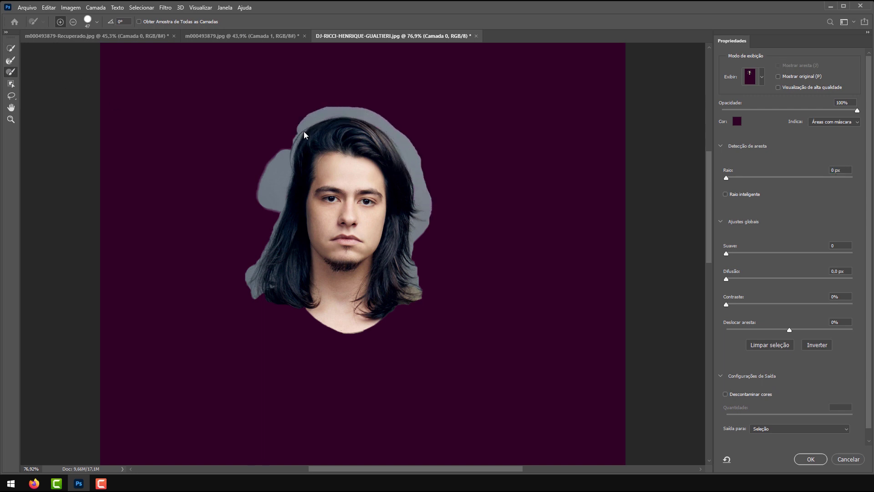
- Trim the excess background around the crown and outer hair and the patch beside the upper hair from the selection with the Brush tool
left_click(10, 120)
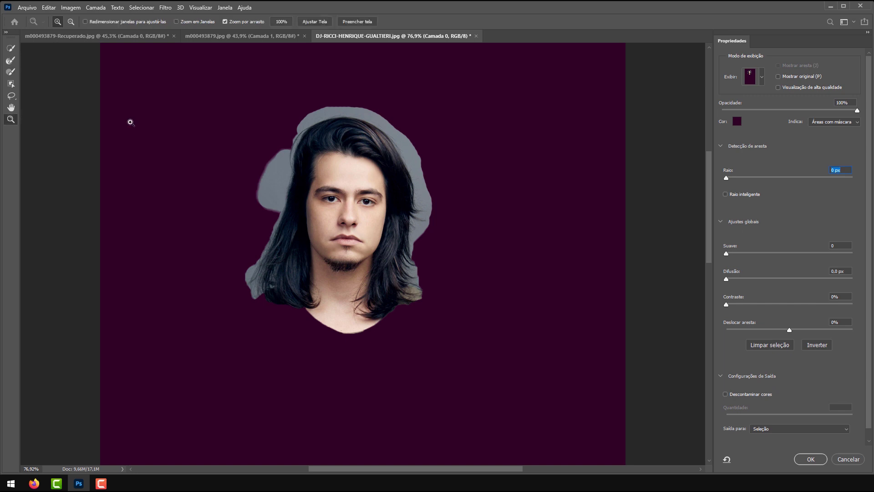
left_click(370, 144)
left_click(361, 141)
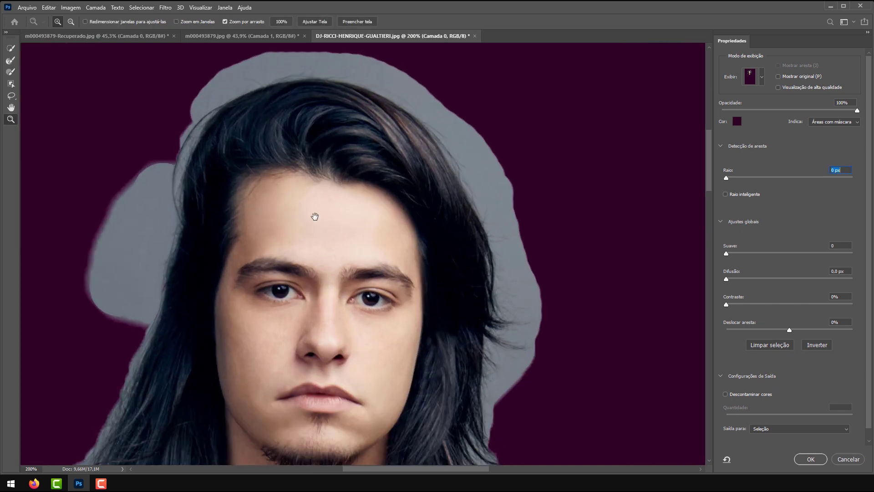
left_click_drag(315, 217, 366, 230)
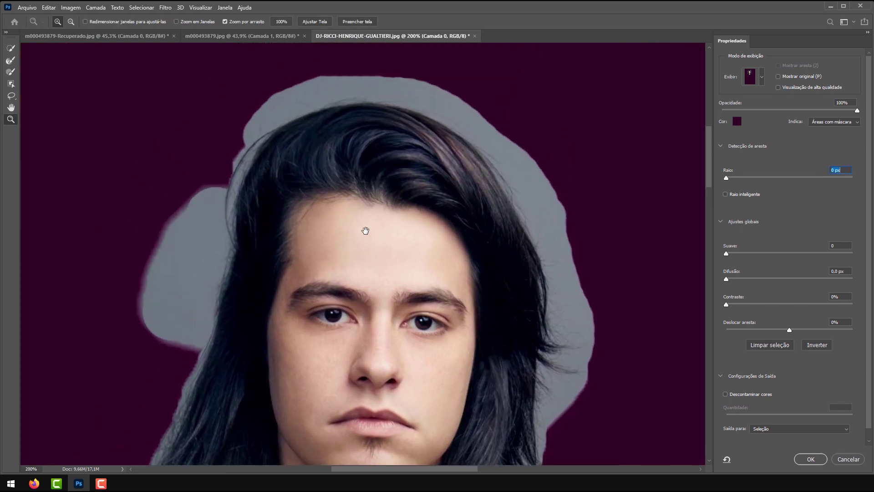
left_click(11, 72)
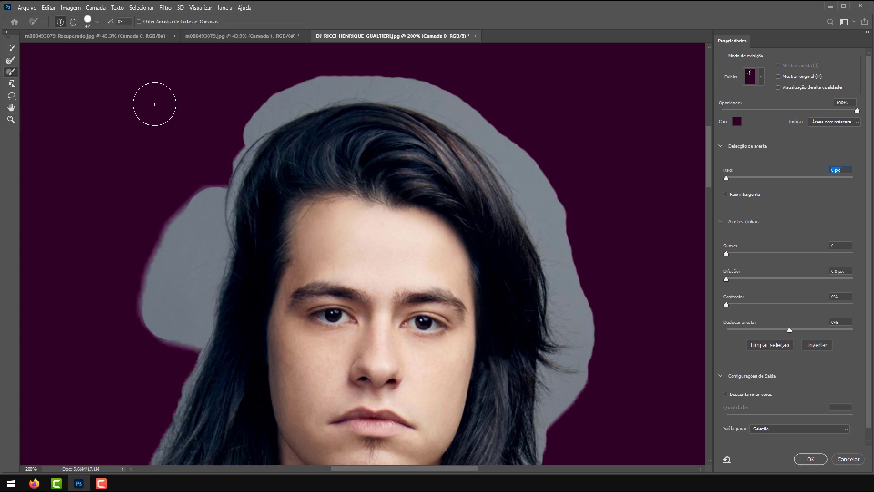
mouse_move(232, 120)
left_mouse_down()
mouse_move(253, 88)
mouse_move(233, 117)
mouse_move(245, 199)
mouse_move(248, 181)
mouse_move(217, 183)
left_mouse_up()
key("alt")
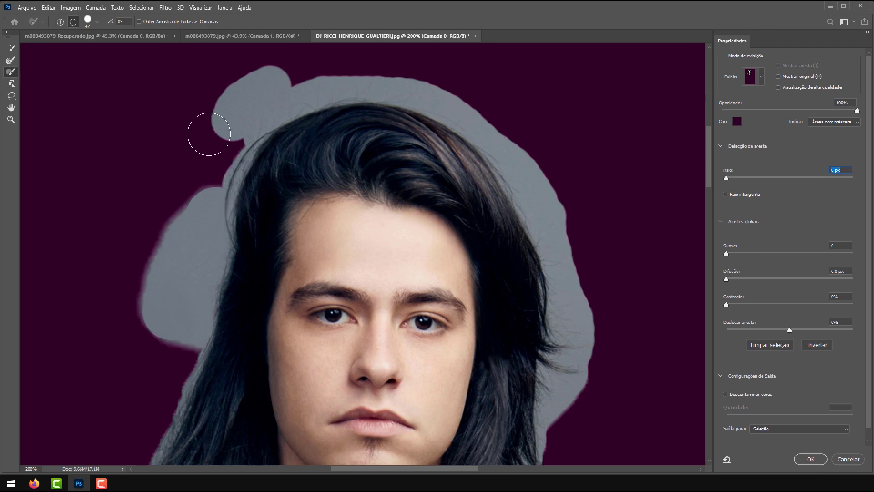
left_click_drag(209, 132, 269, 71)
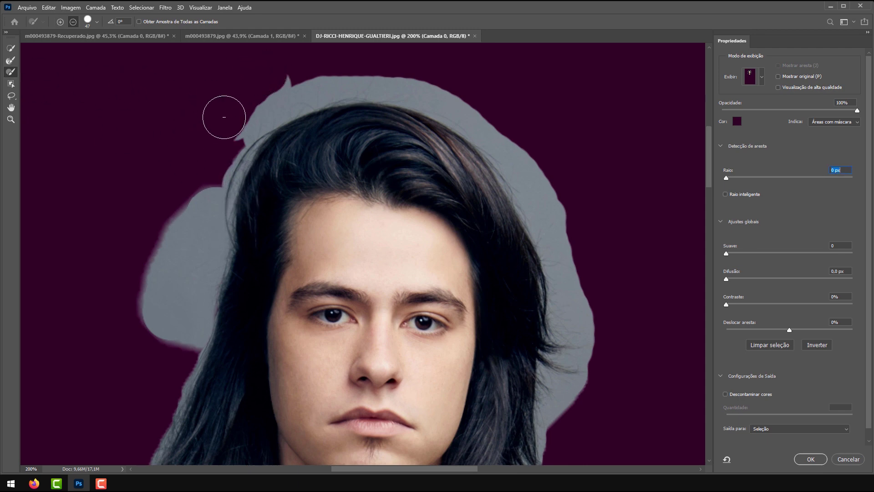
mouse_move(223, 117)
left_mouse_down()
mouse_move(317, 64)
mouse_move(425, 72)
mouse_move(531, 146)
mouse_move(591, 289)
mouse_move(601, 355)
mouse_move(585, 404)
mouse_move(572, 414)
left_mouse_up()
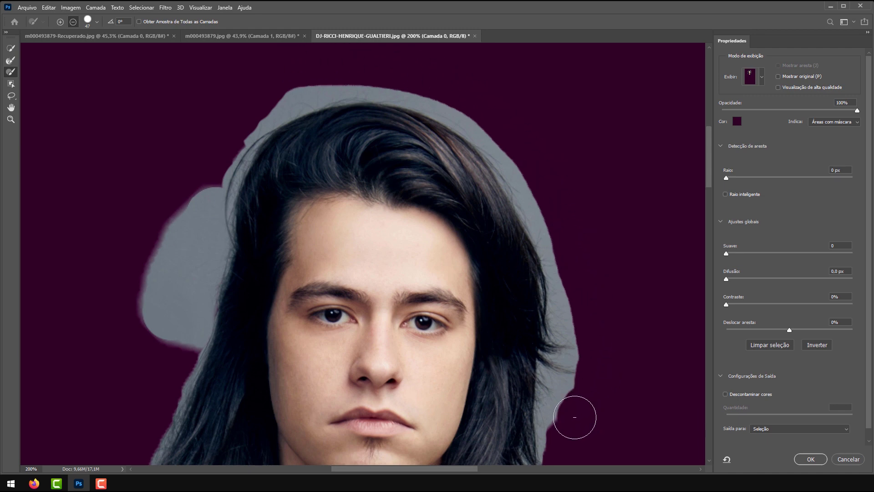
left_click_drag(167, 330, 170, 277)
mouse_move(173, 236)
left_mouse_down()
mouse_move(195, 211)
mouse_move(181, 340)
mouse_move(156, 351)
mouse_move(144, 231)
mouse_move(146, 330)
left_mouse_up()
- Brush a strip of background into the selection along the outer edges of the lower hair on both sides
scroll(145, 330, "down", 5)
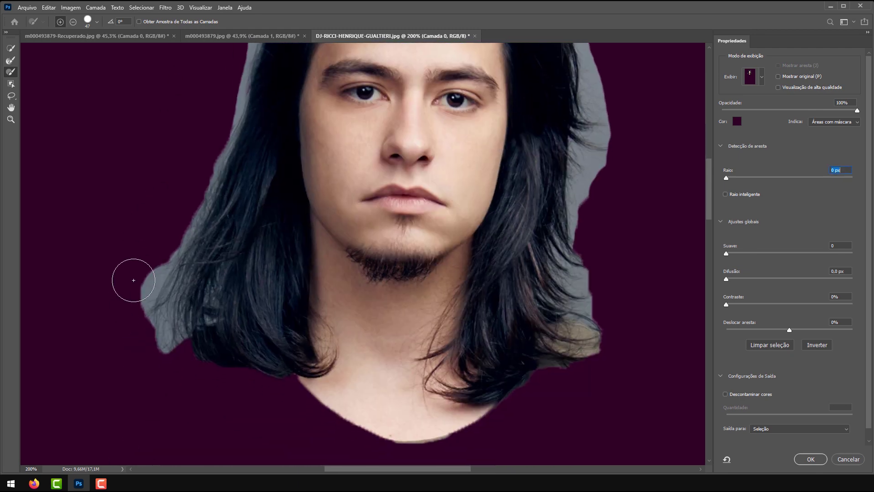
mouse_move(209, 205)
left_mouse_down()
mouse_move(197, 247)
mouse_move(247, 132)
left_mouse_up()
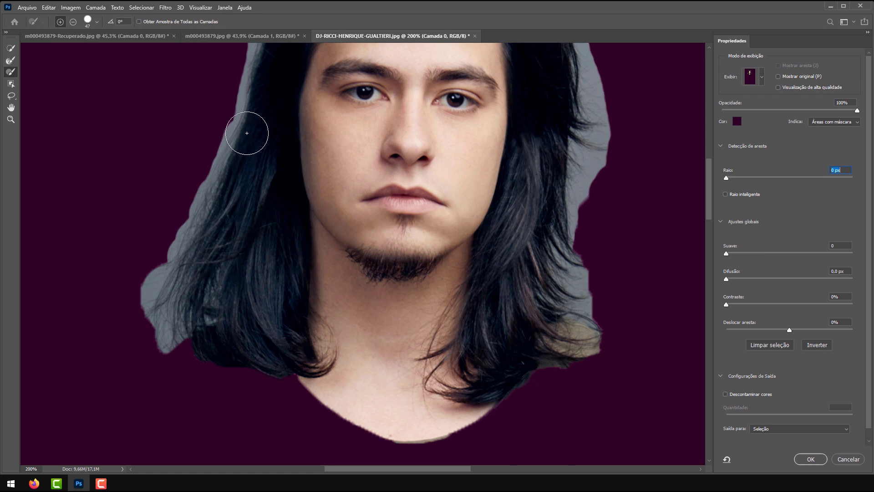
key("alt")
mouse_move(561, 251)
left_mouse_down()
mouse_move(574, 287)
mouse_move(575, 276)
mouse_move(574, 304)
mouse_move(596, 347)
left_mouse_up()
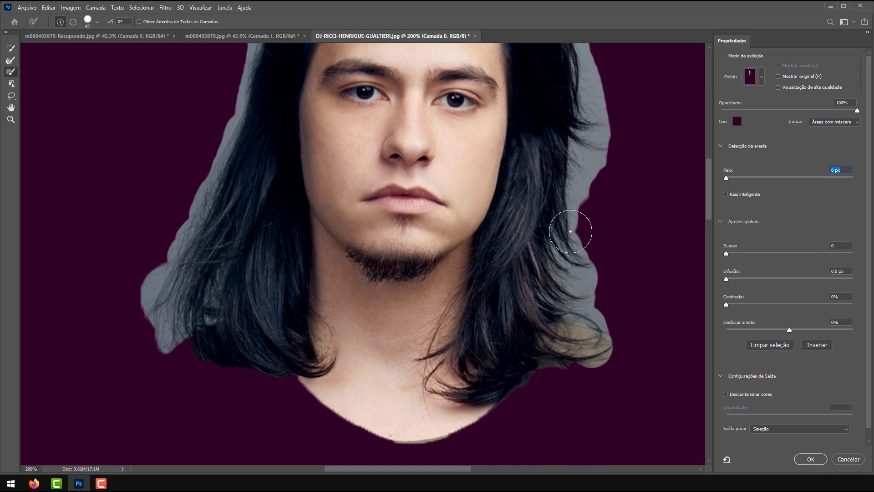
- Subtract the chest, the lower neck and the hair ends over the shoulders from the selection with the Brush tool
mouse_move(487, 414)
left_mouse_down()
mouse_move(446, 422)
mouse_move(495, 422)
mouse_move(354, 410)
mouse_move(371, 407)
mouse_move(352, 388)
mouse_move(383, 385)
mouse_move(367, 387)
mouse_move(369, 396)
mouse_move(422, 365)
mouse_move(420, 356)
mouse_move(350, 376)
mouse_move(476, 411)
mouse_move(382, 369)
mouse_move(520, 394)
left_mouse_up()
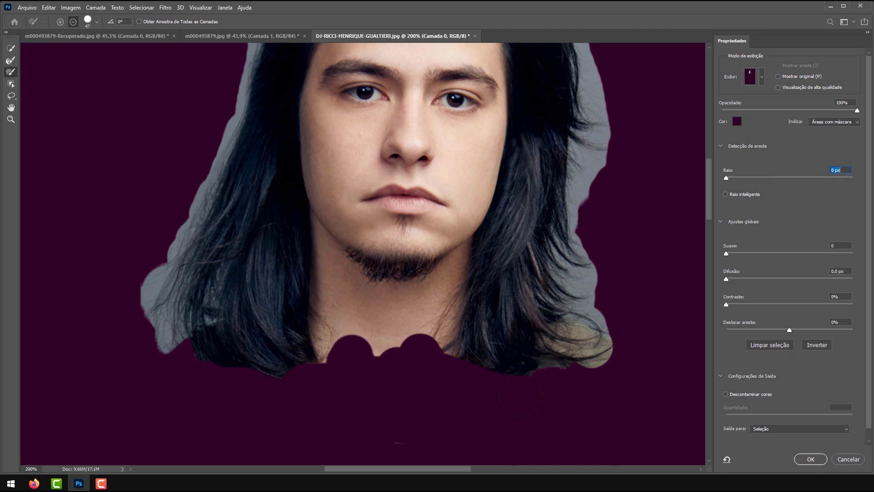
mouse_move(315, 377)
left_mouse_down()
mouse_move(189, 381)
mouse_move(277, 342)
mouse_move(418, 331)
mouse_move(435, 370)
mouse_move(430, 354)
mouse_move(550, 365)
left_mouse_up()
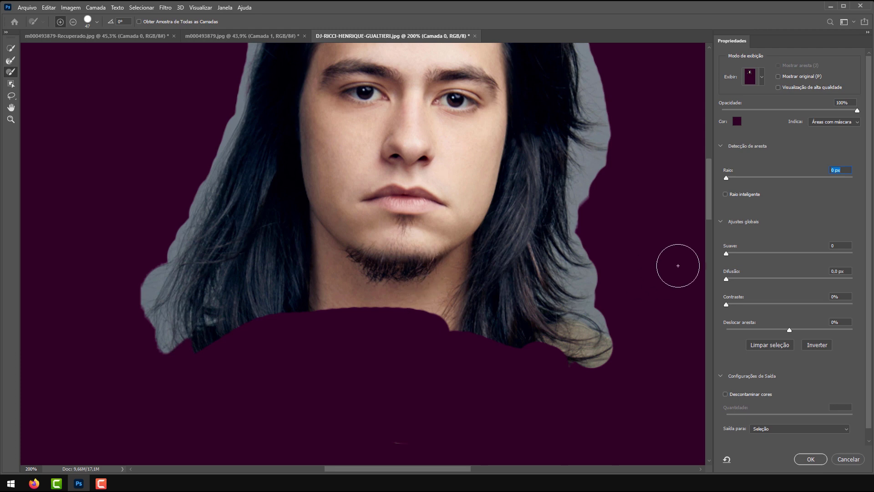
left_click_drag(708, 204, 708, 183)
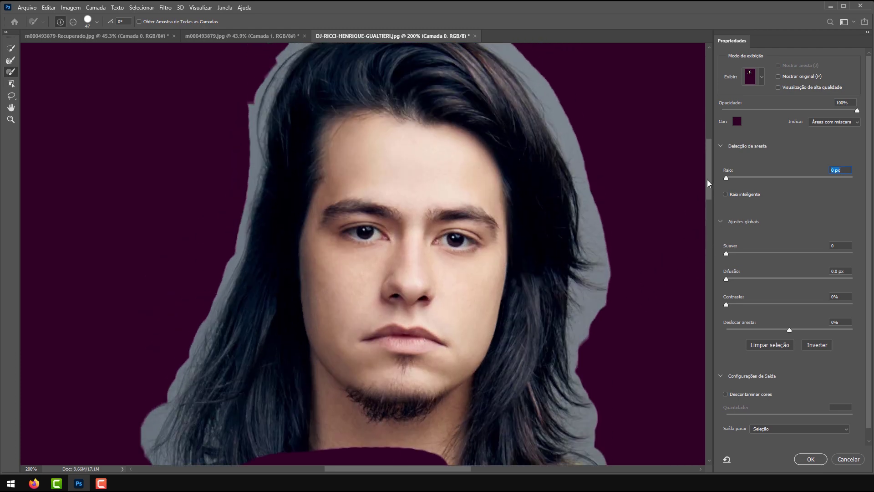
- Brush over the background band along both sides of the hair and the crown with the Refine Edge Brush
left_click(11, 119)
left_click(198, 146, "alt")
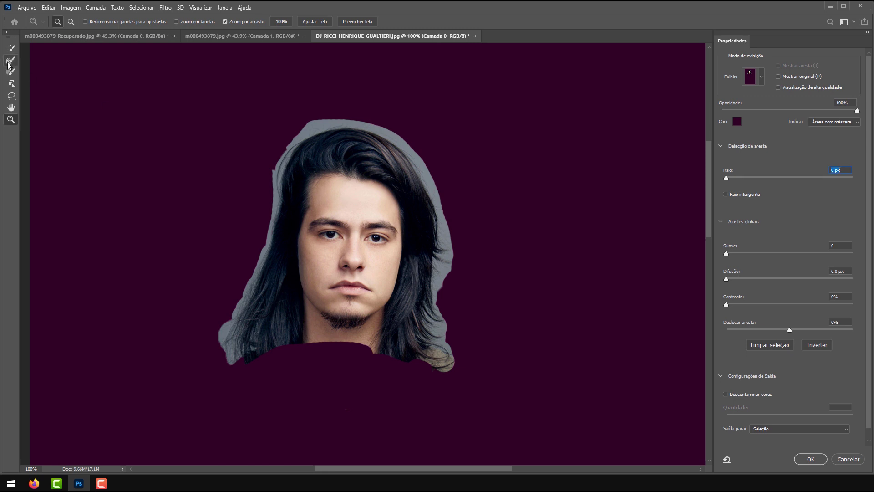
left_click(9, 64)
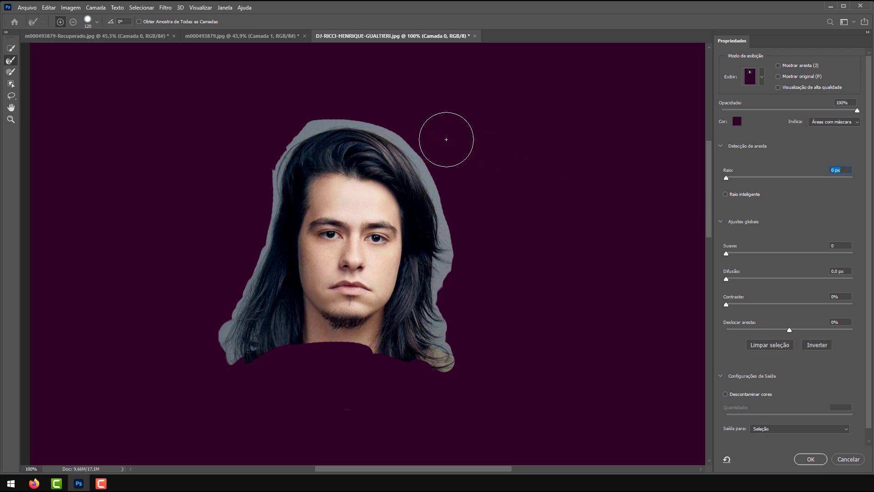
mouse_move(428, 145)
left_mouse_down()
mouse_move(462, 220)
mouse_move(446, 175)
mouse_move(457, 198)
mouse_move(466, 227)
mouse_move(455, 201)
mouse_move(465, 222)
mouse_move(459, 239)
mouse_move(477, 281)
mouse_move(457, 266)
mouse_move(466, 285)
mouse_move(455, 287)
mouse_move(444, 325)
left_mouse_up()
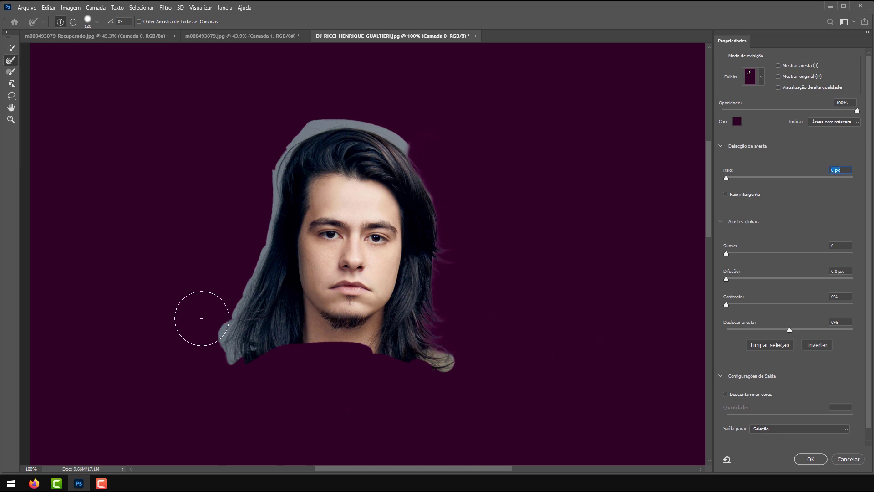
mouse_move(201, 316)
left_mouse_down()
mouse_move(223, 341)
mouse_move(241, 320)
mouse_move(241, 330)
mouse_move(243, 253)
mouse_move(264, 152)
mouse_move(304, 114)
mouse_move(345, 103)
mouse_move(403, 125)
mouse_move(437, 150)
mouse_move(458, 191)
mouse_move(449, 187)
mouse_move(494, 228)
mouse_move(484, 239)
mouse_move(455, 229)
mouse_move(494, 275)
left_mouse_up()
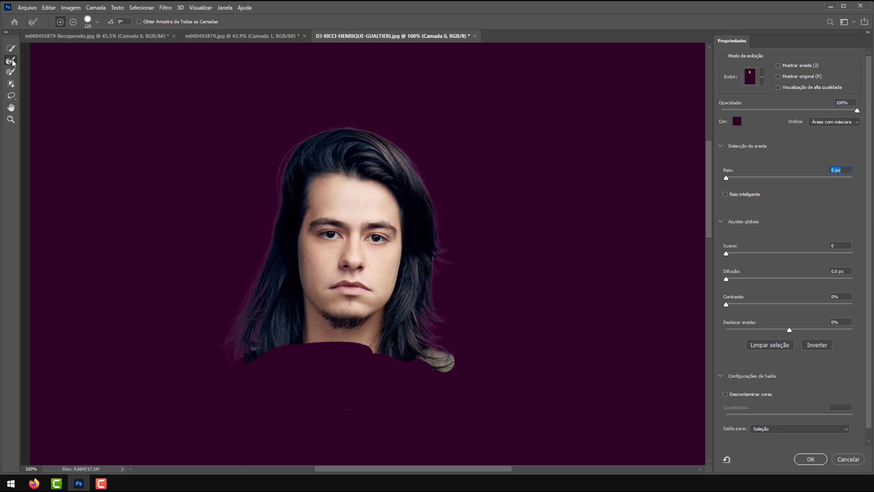
- Examine the refined hair edges up close on both sides and briefly preview them with Decontaminate Colors
left_click(11, 119)
left_click(436, 221)
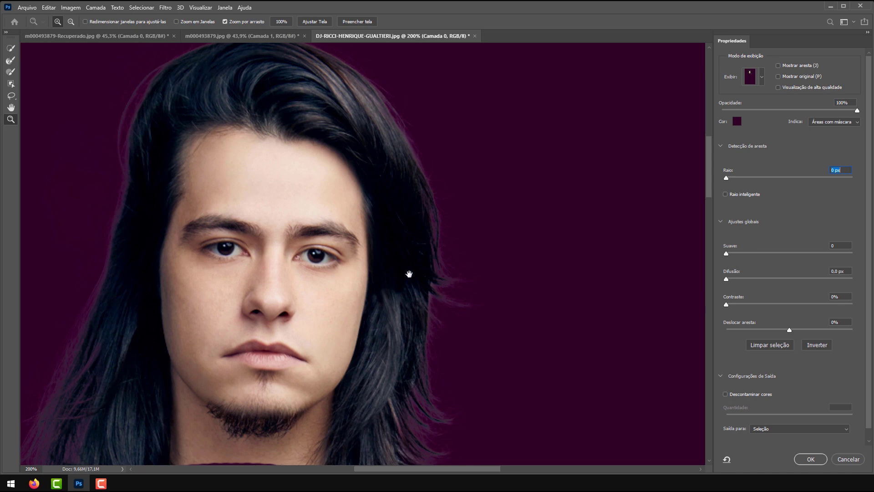
left_click_drag(409, 273, 404, 218)
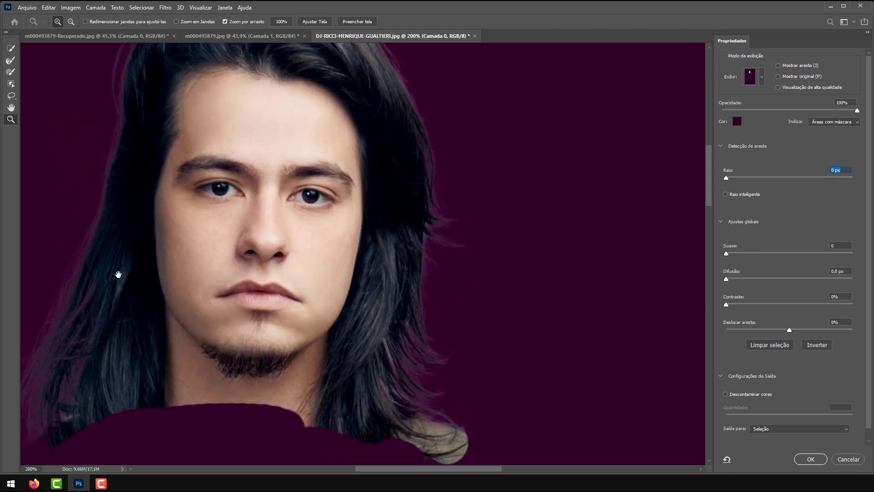
left_click_drag(118, 274, 347, 273)
left_click_drag(326, 210, 246, 182)
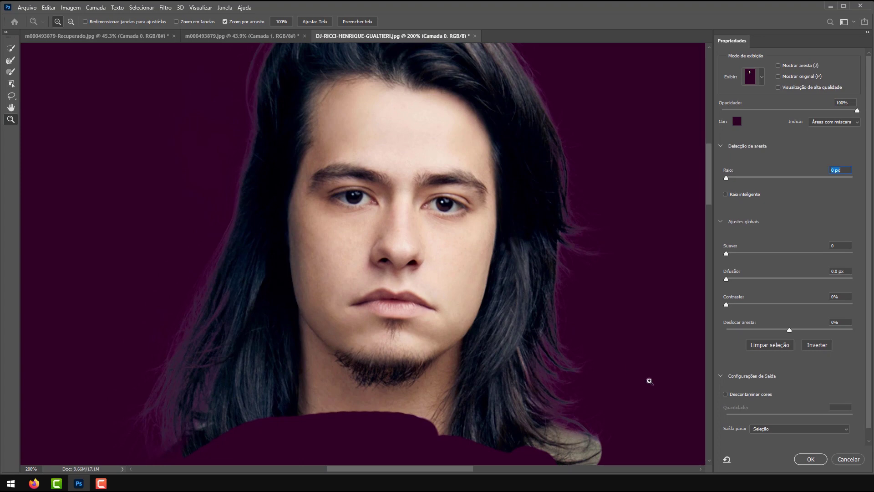
left_click(726, 394)
left_click(725, 394)
- Preview the hair cutout against magenta (ff00f0), white (ffffff) and black (000000) overlay colours, checking the crown and lower strands
left_click(738, 121)
left_click(776, 147)
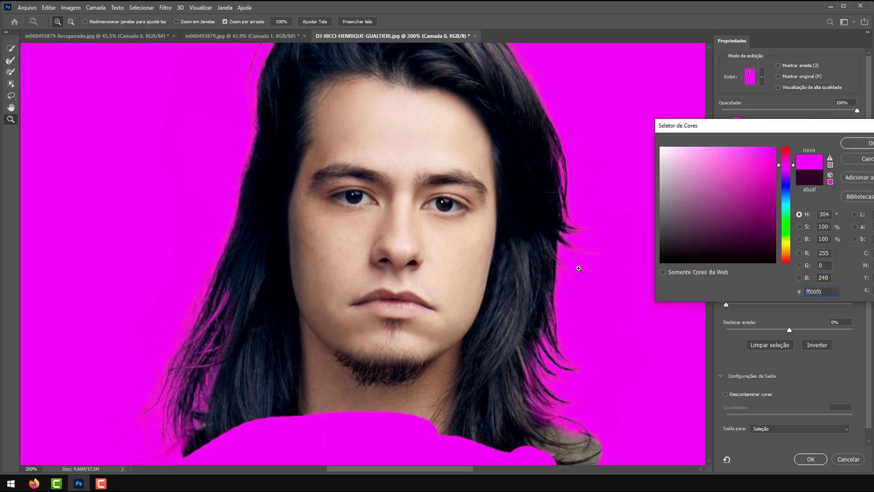
left_click(600, 109)
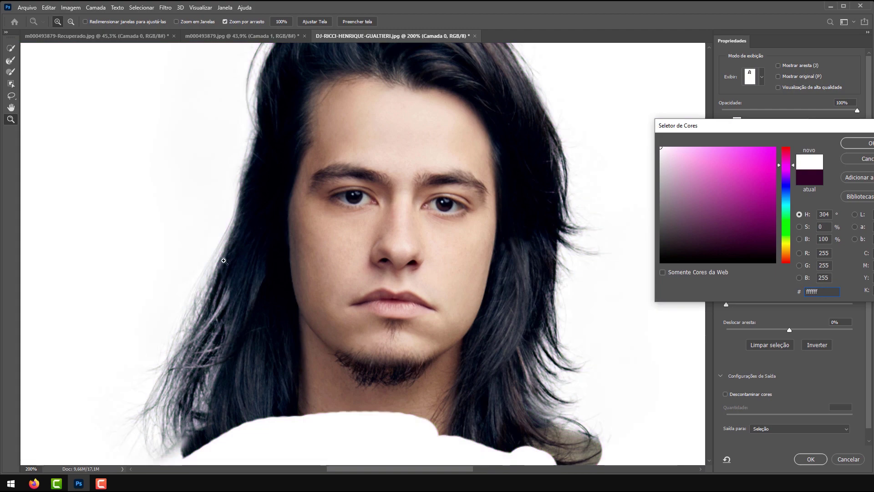
left_click_drag(277, 190, 256, 281)
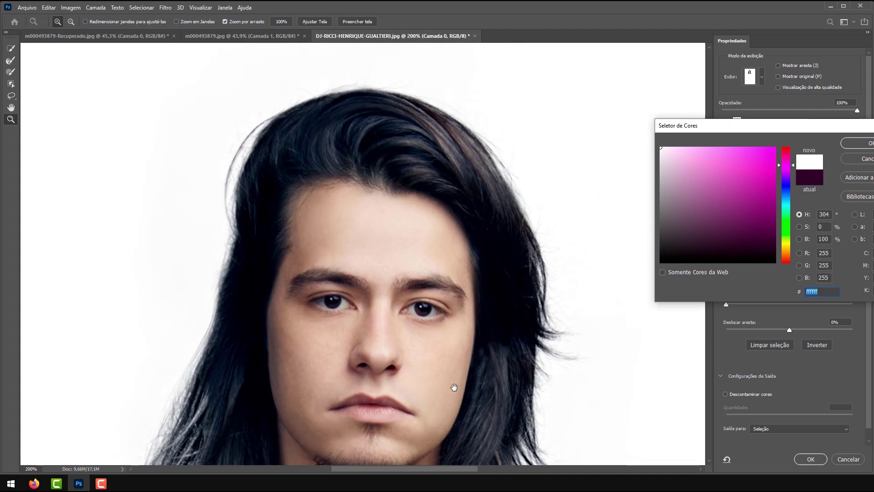
left_click_drag(454, 387, 392, 217)
left_click(726, 260)
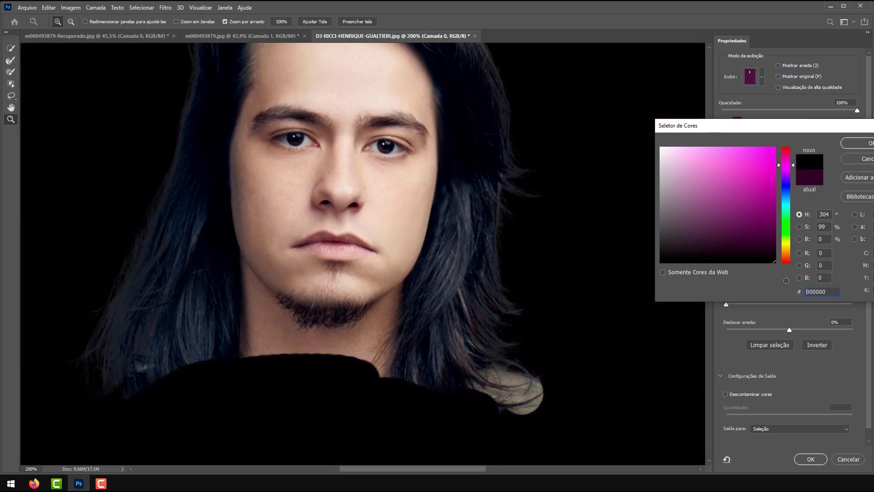
left_click_drag(269, 209, 269, 341)
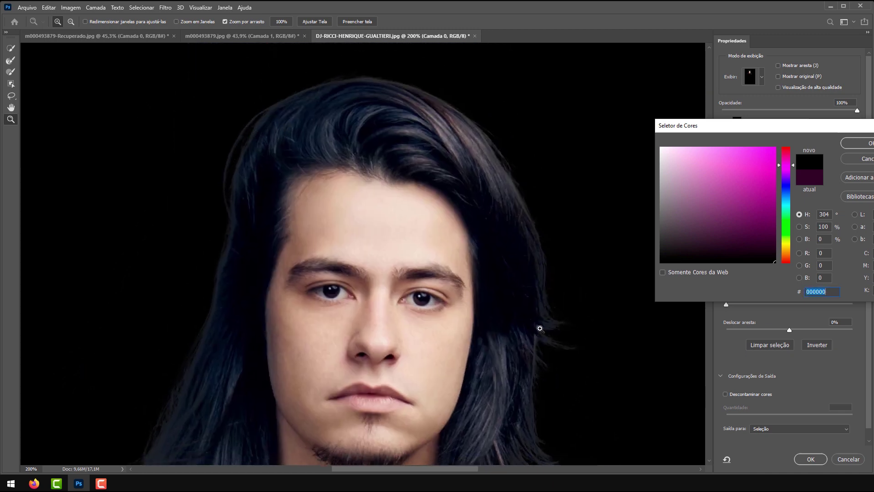
left_click_drag(512, 364, 447, 219)
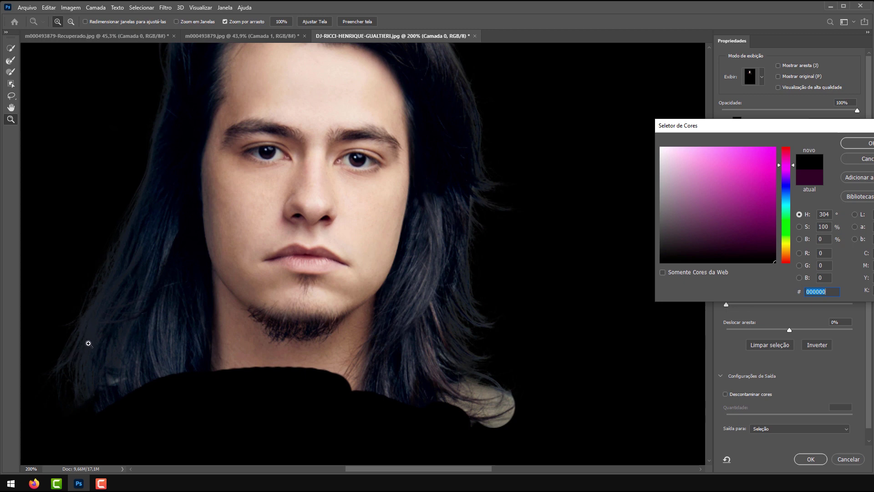
left_click_drag(491, 346, 558, 401)
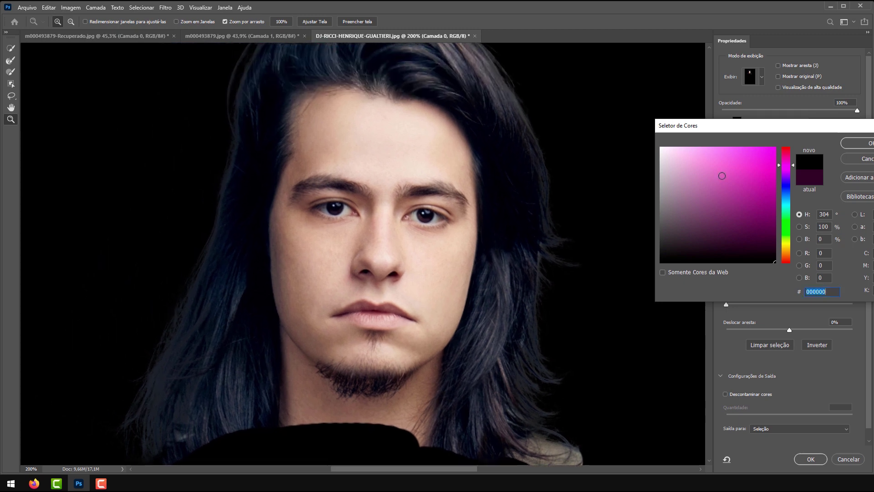
- Try purple and red overlay shades behind the cutout and set the overlay colour to very dark red, 1a0500
left_click_drag(720, 175, 784, 237)
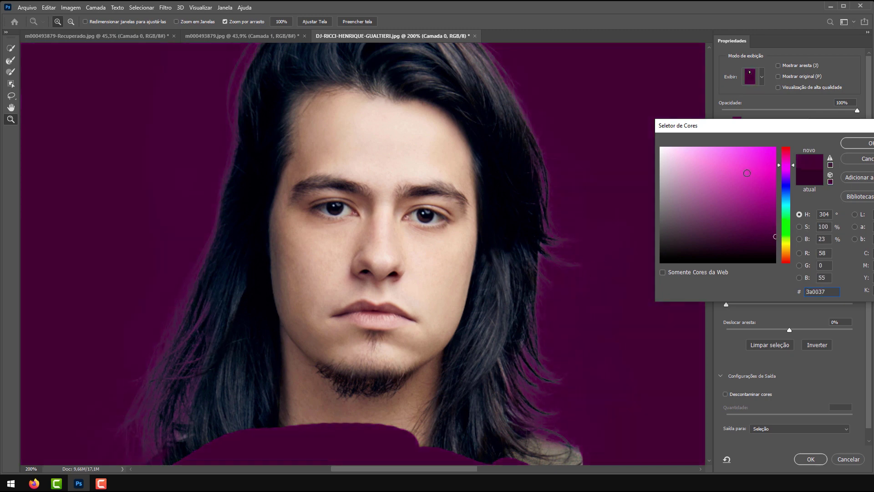
left_click_drag(761, 160, 798, 165)
left_click_drag(781, 215, 779, 233)
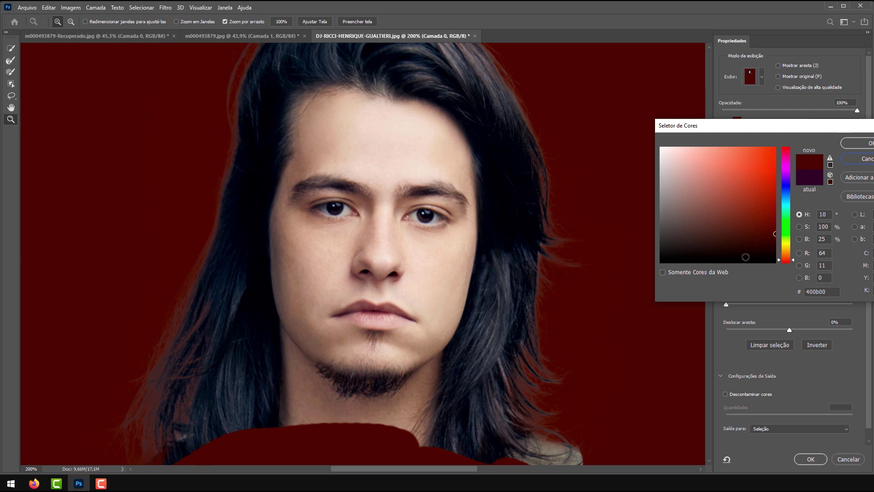
left_click(774, 248)
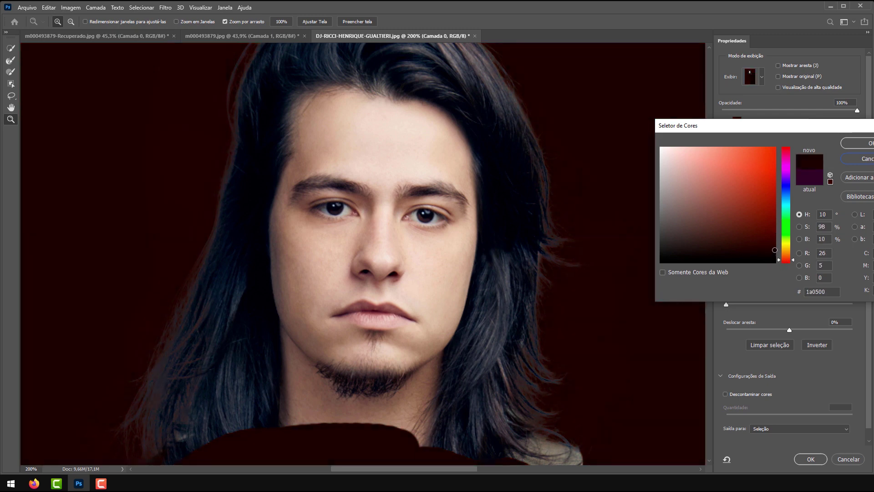
left_click(866, 143)
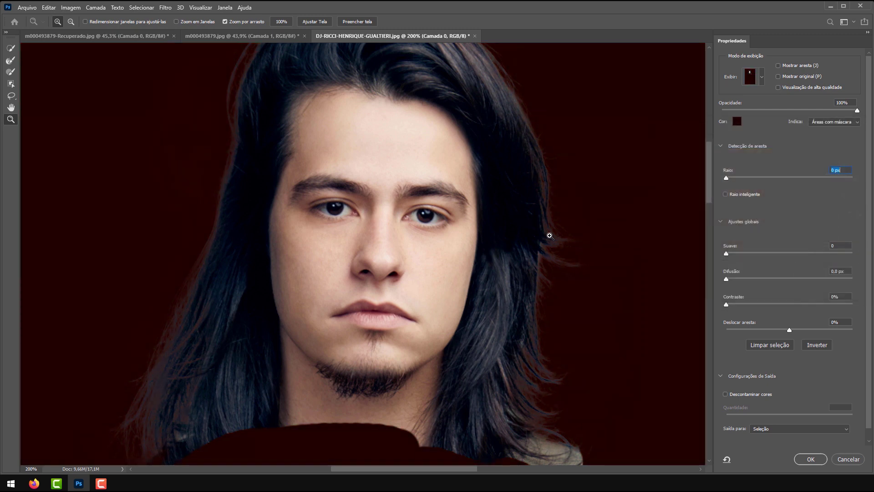
- Turn on Decontaminate Colors and check its effect along the crown and lower hair
left_click(726, 394)
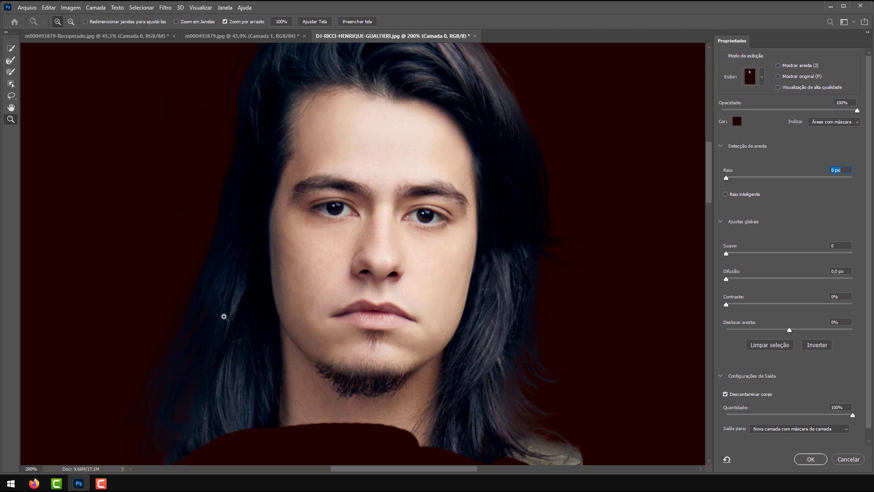
scroll(370, 125, "up", 2)
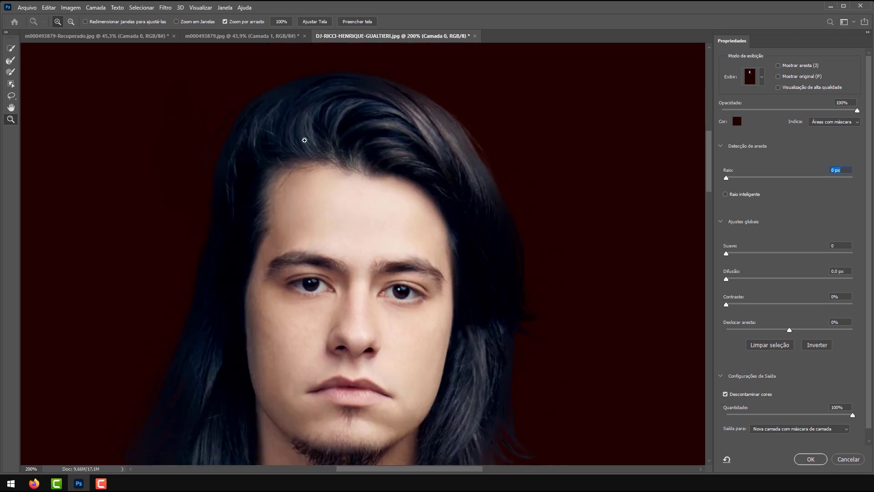
left_click_drag(187, 421, 221, 282)
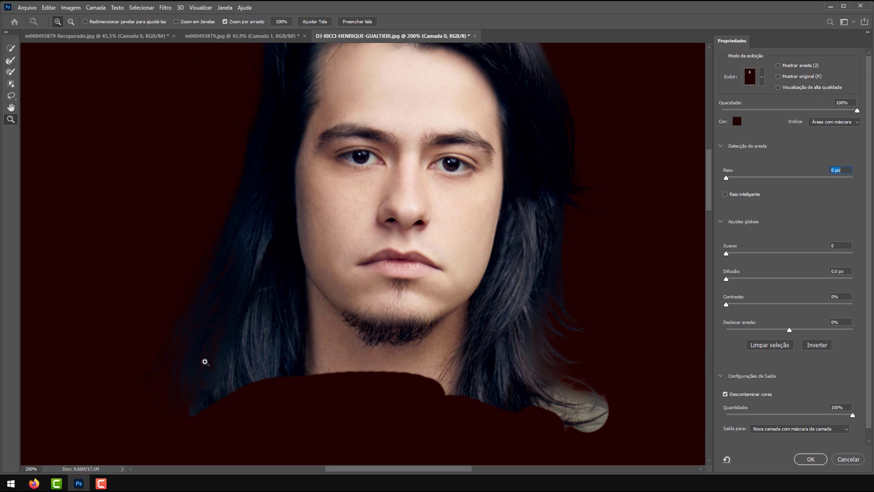
- Preview the hair cutout against bright red (ff2a00) and dark red (360900) overlay colours, then discard the colour change
left_click(737, 121)
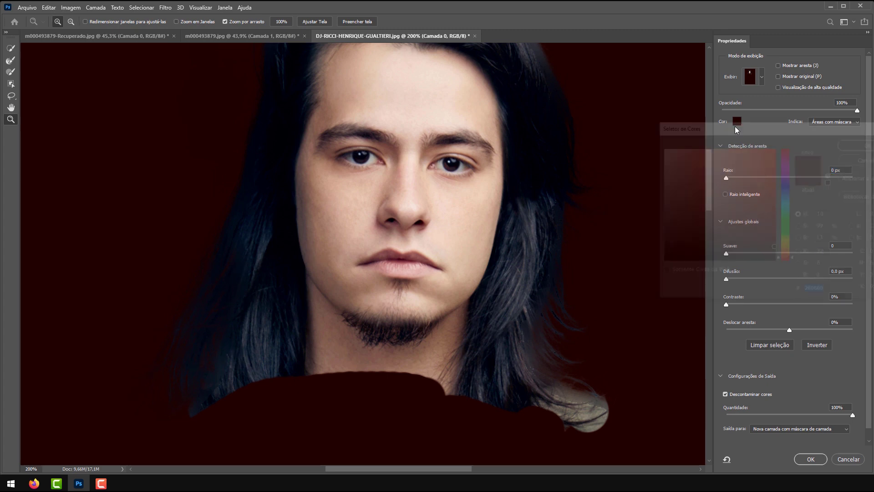
type("d04429")
left_click(776, 141)
scroll(323, 225, "up", 3)
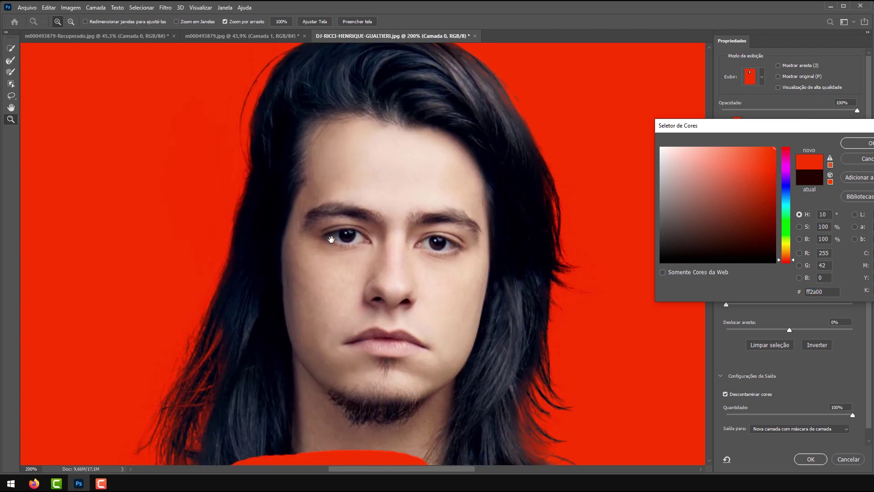
type("360900")
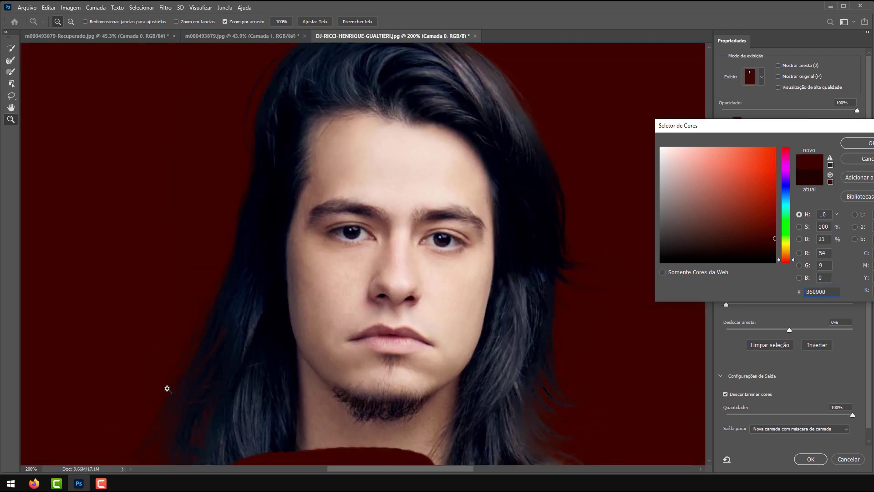
left_click(857, 161)
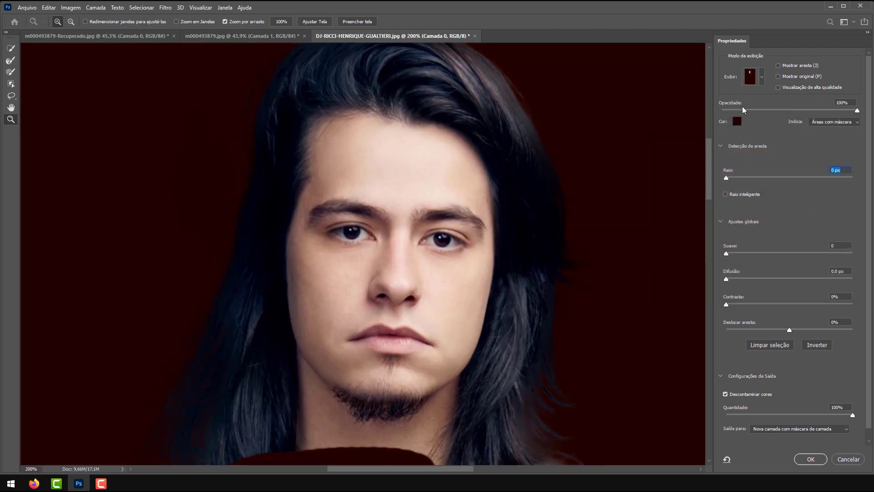
- Set the overlay colour behind the hair cutout to dark purple
left_click(738, 122)
left_click(787, 162)
left_click_drag(787, 162, 782, 209)
left_click(869, 143)
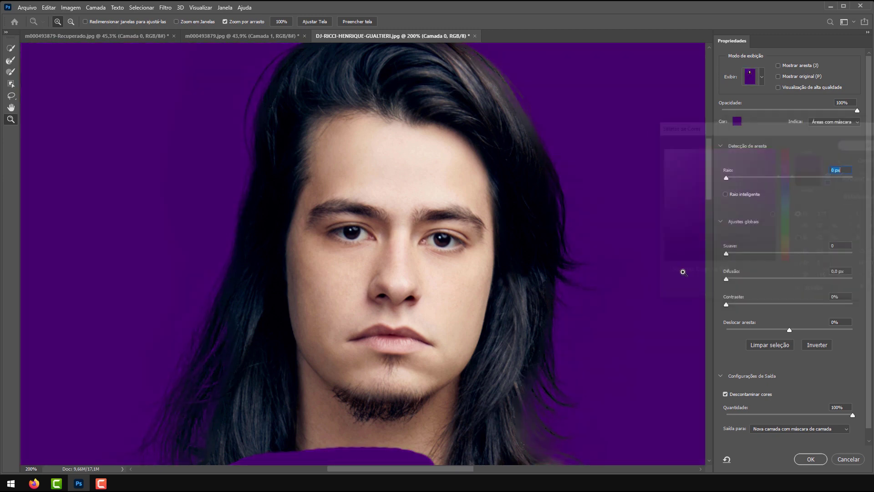
- Compare the Decontaminate Colors effect at 0%, 66% and 100%, and set the amount to 71%
scroll(766, 394, "down", 1)
scroll(764, 398, "down", 1)
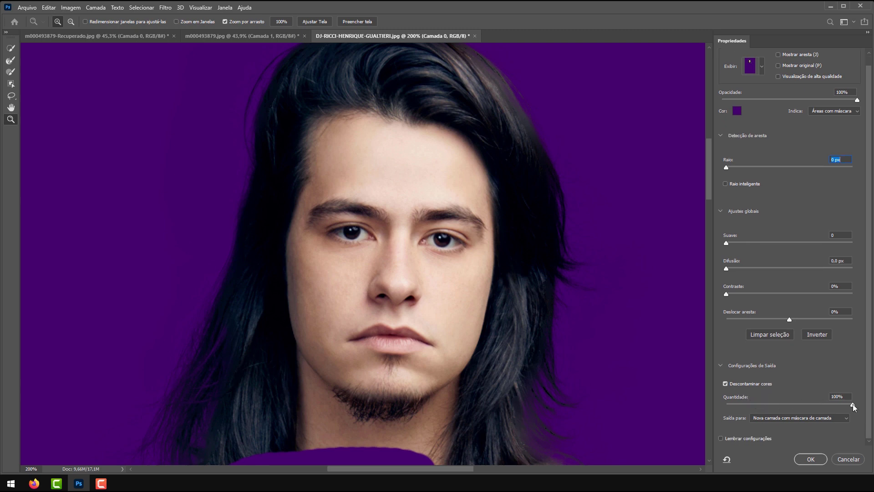
left_click_drag(853, 407, 704, 404)
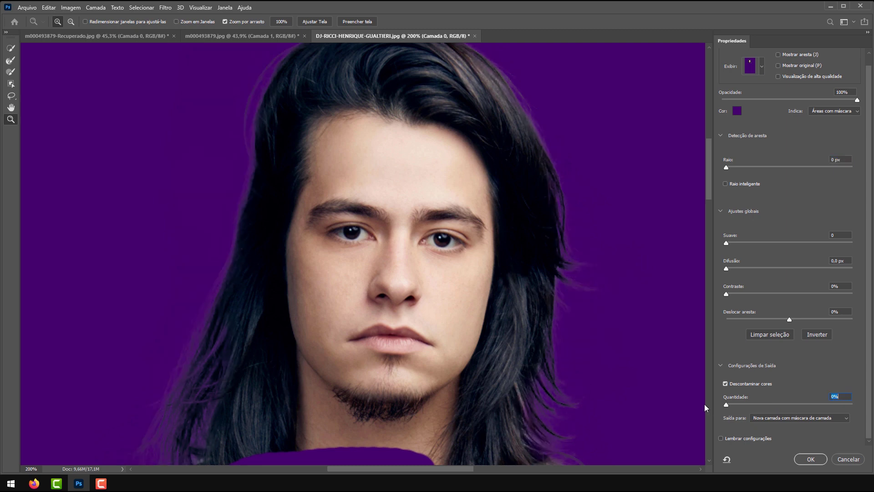
left_click(743, 404)
left_click_drag(765, 403, 803, 403)
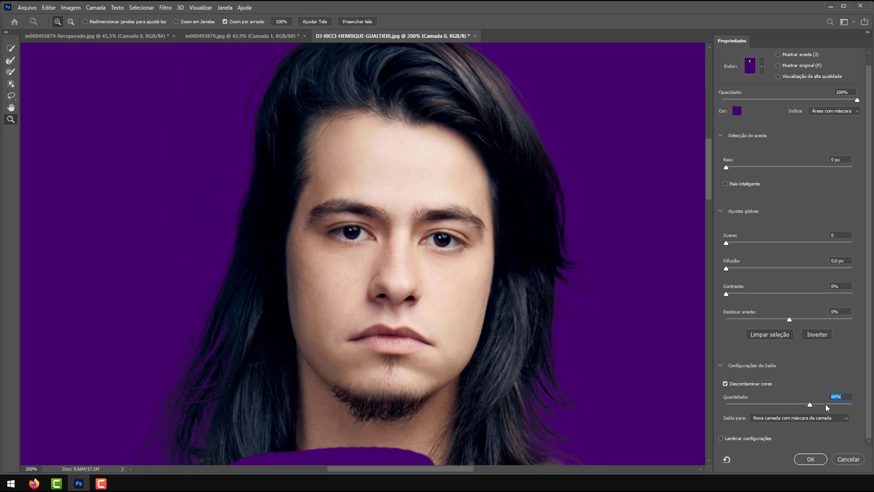
left_click_drag(872, 410, 865, 408)
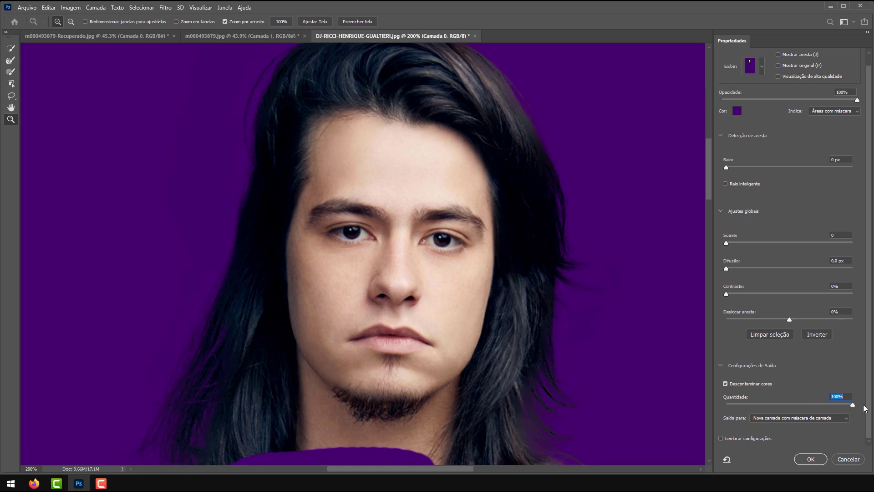
left_click_drag(800, 404, 795, 403)
- Test different Smooth amounts on the hair edges and return Smooth to 0
key("alt")
left_click(434, 239, "alt")
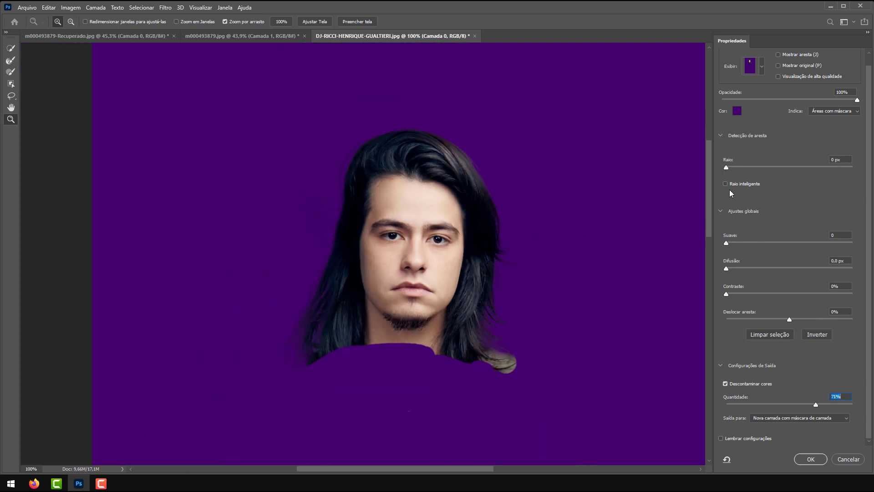
key("alt")
left_click_drag(727, 244, 739, 244)
left_click(797, 242)
key("alt")
left_click_drag(828, 243, 736, 243)
left_click(320, 321)
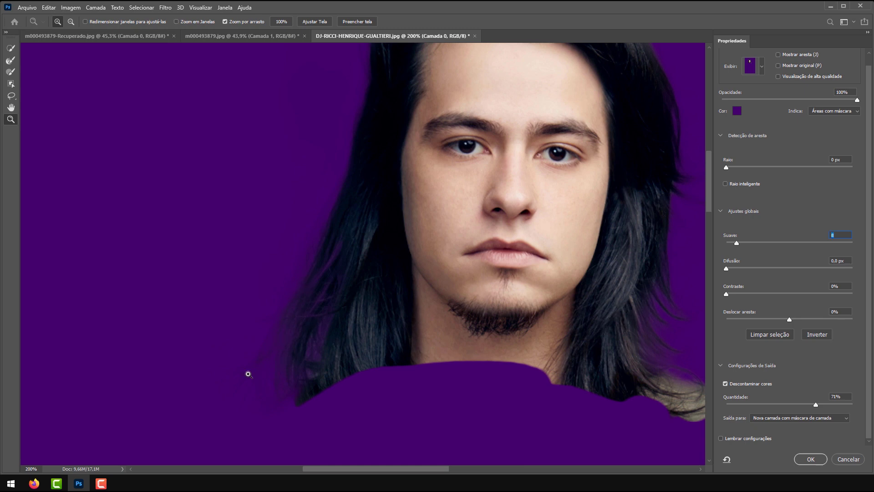
left_click_drag(736, 247, 696, 262)
- Try Feather amounts of 22.3 px and 1.3 px on the hair edges and return Feather to 0.0 px
left_click_drag(726, 269, 783, 266)
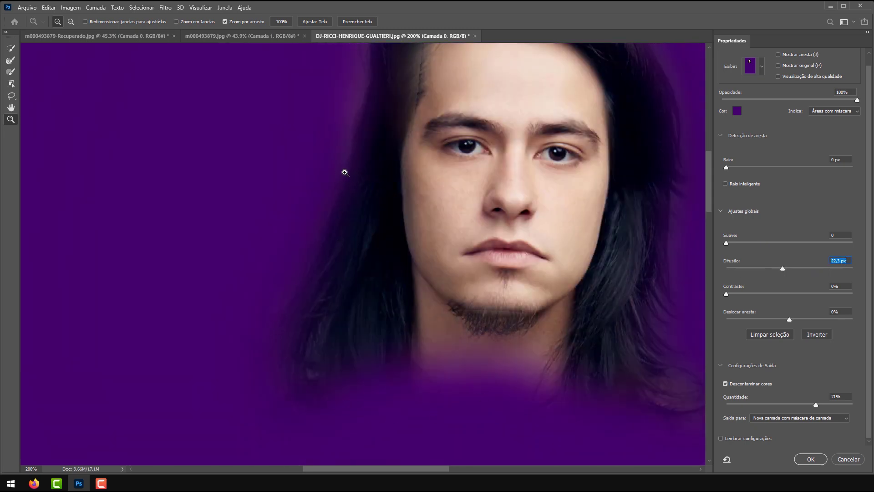
mouse_move(750, 269)
left_mouse_down()
mouse_move(719, 265)
mouse_move(802, 266)
mouse_move(723, 266)
mouse_move(735, 269)
left_mouse_up()
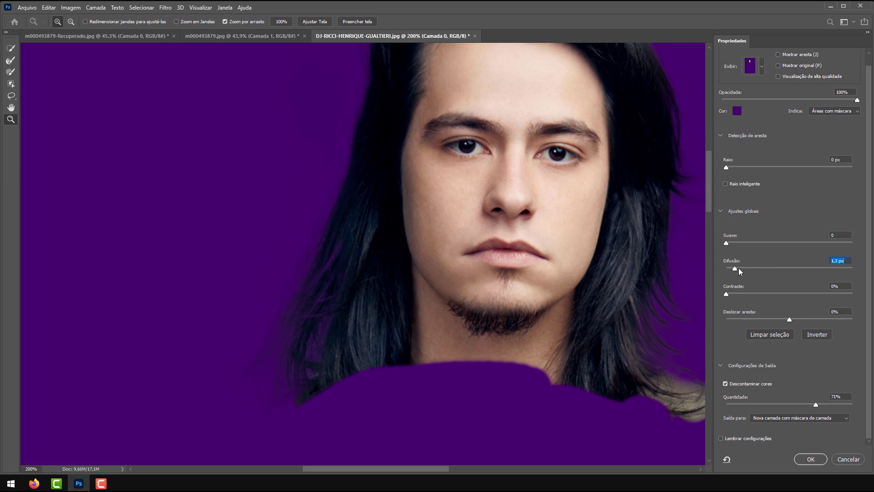
left_click_drag(738, 269, 730, 268)
left_click_drag(730, 268, 726, 268)
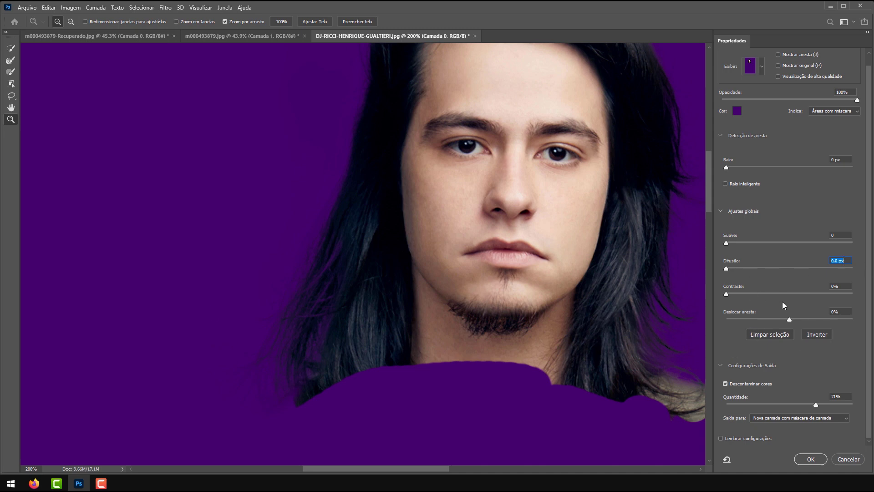
- Try Shift Edge at +100%, -29% and +24% on the hair cutout and reset it to 0%
left_click_drag(567, 236, 482, 272)
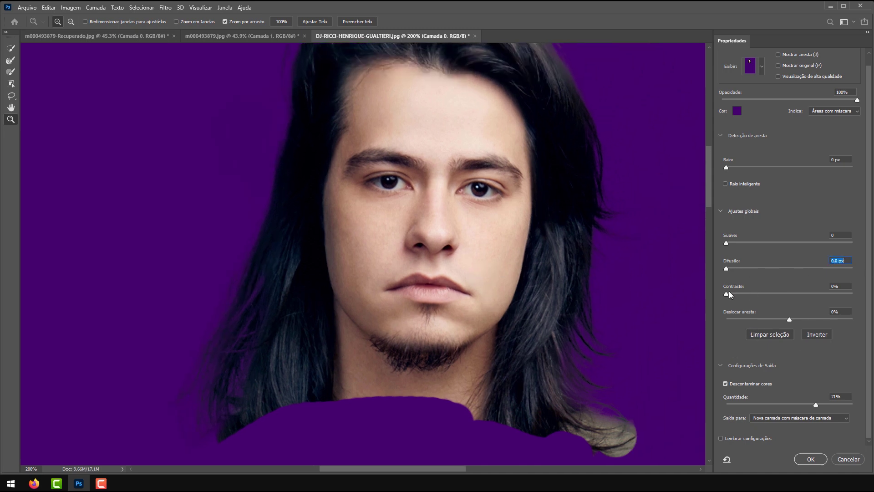
left_click_drag(789, 320, 853, 320)
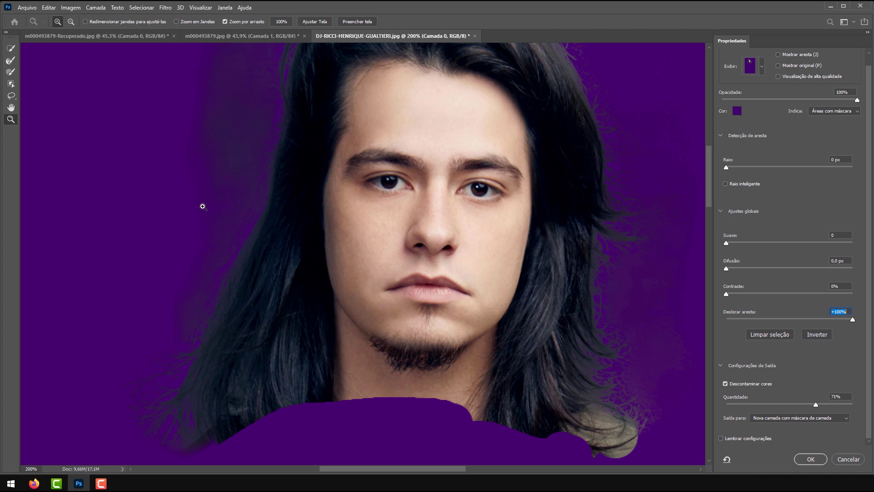
left_click_drag(792, 319, 772, 321)
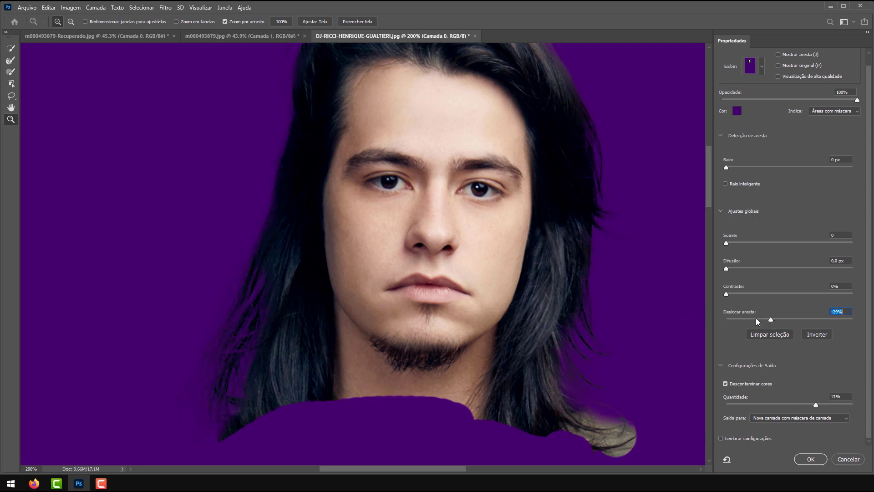
left_click_drag(755, 318, 804, 318)
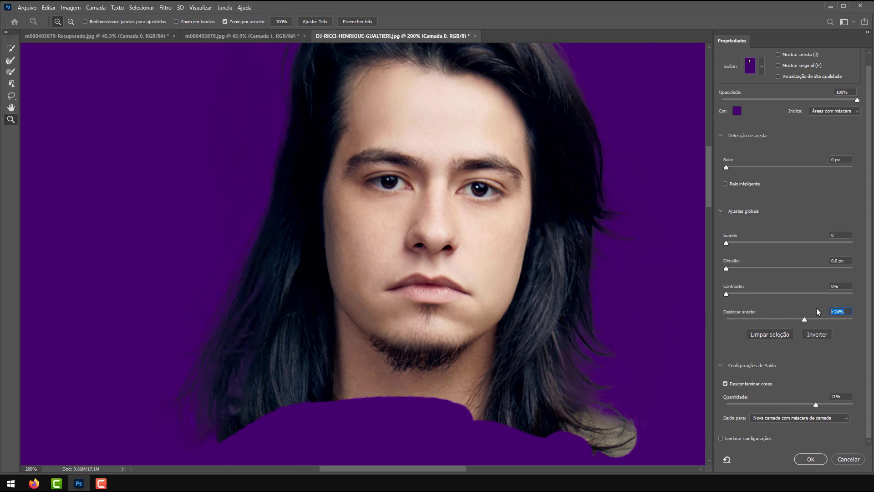
type("0")
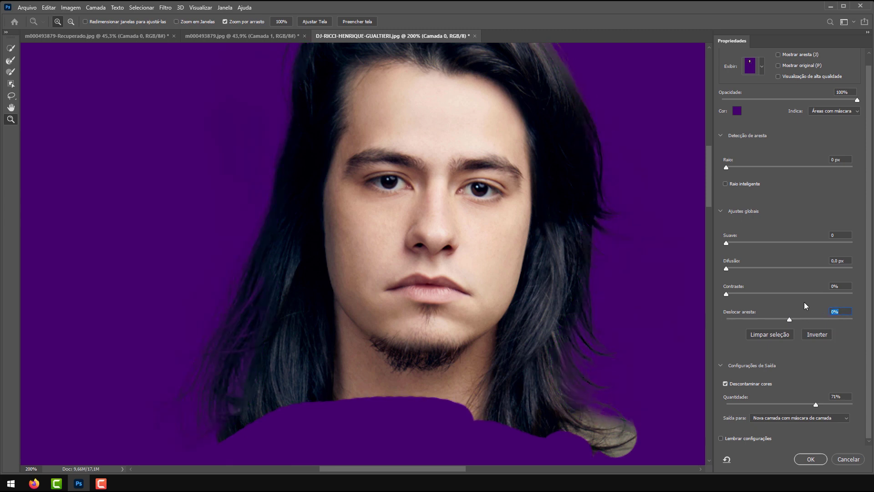
left_click(835, 311)
- Output the refined hair selection to a new layer with a layer mask and fit the whole image in view
left_click(724, 421)
left_click(720, 365)
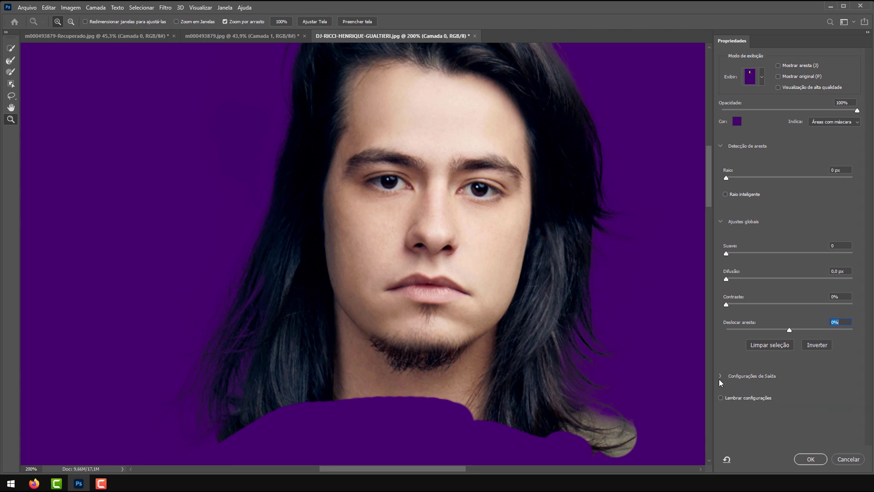
left_click(721, 375)
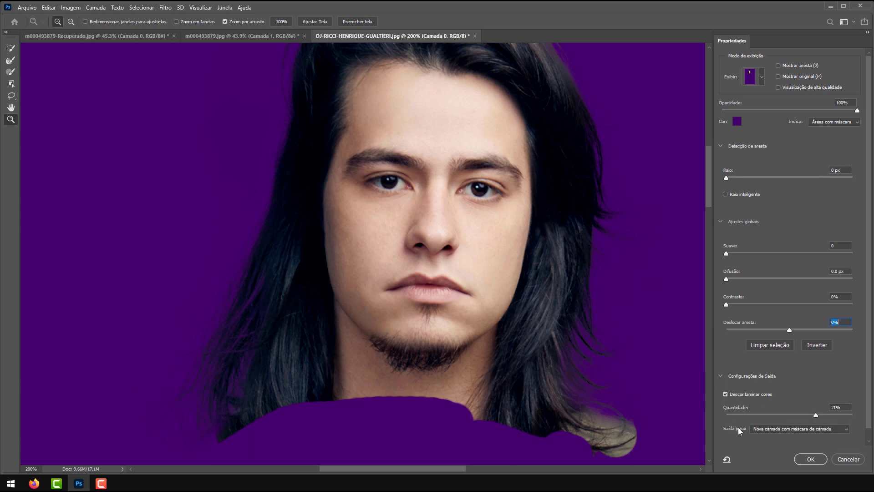
left_click(755, 427)
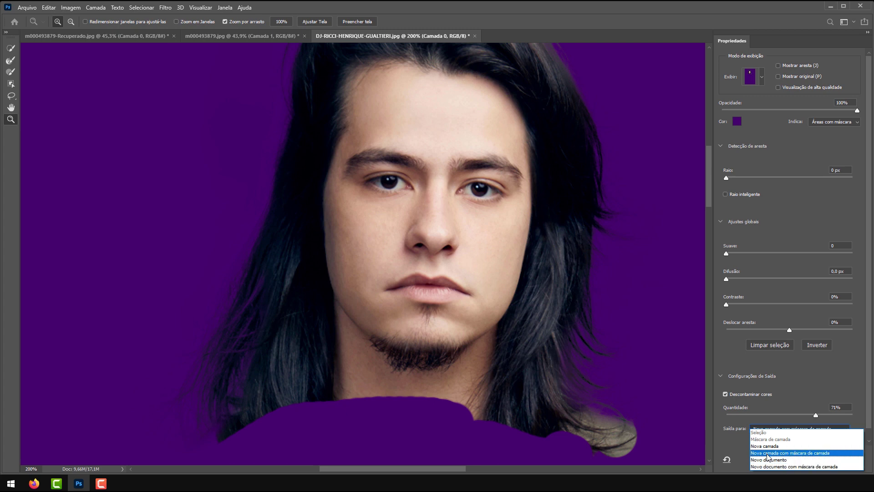
left_click(808, 452)
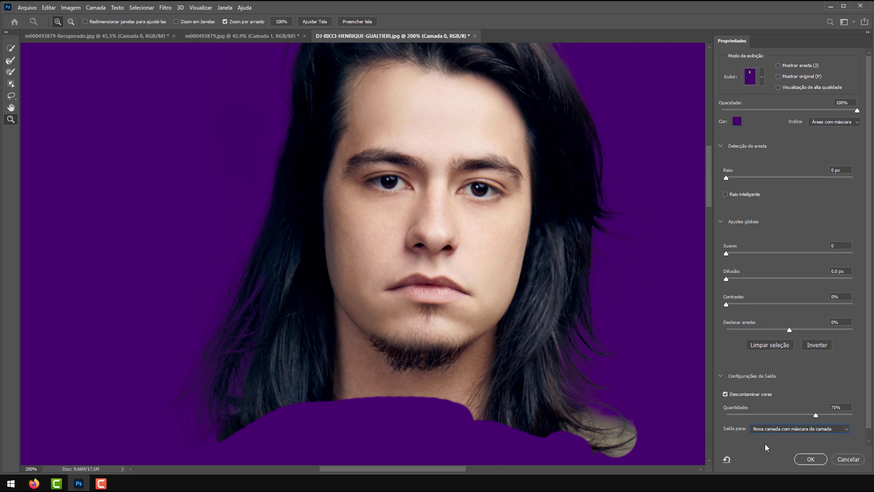
left_click(810, 458)
key("ctrl+0")
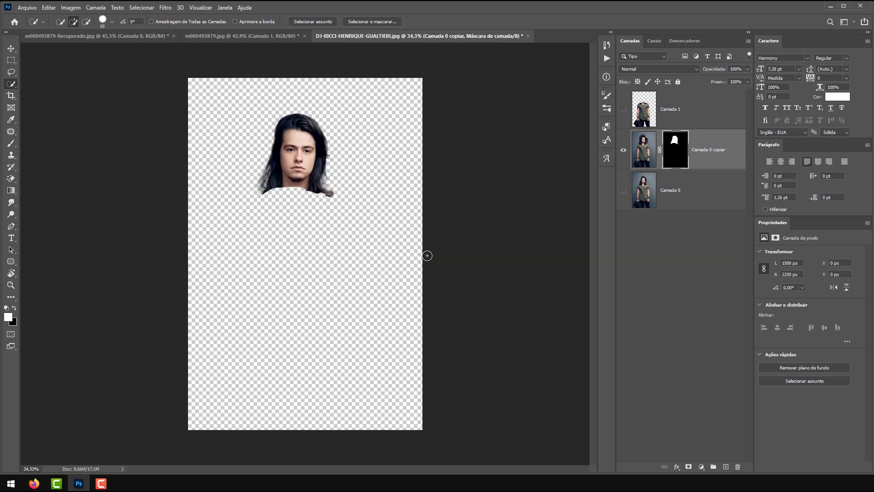
- Check the masked head cutout by toggling its layer, and make the body layer Camada 1 visible as well
scroll(427, 256, "up", 3)
scroll(452, 238, "down", 1)
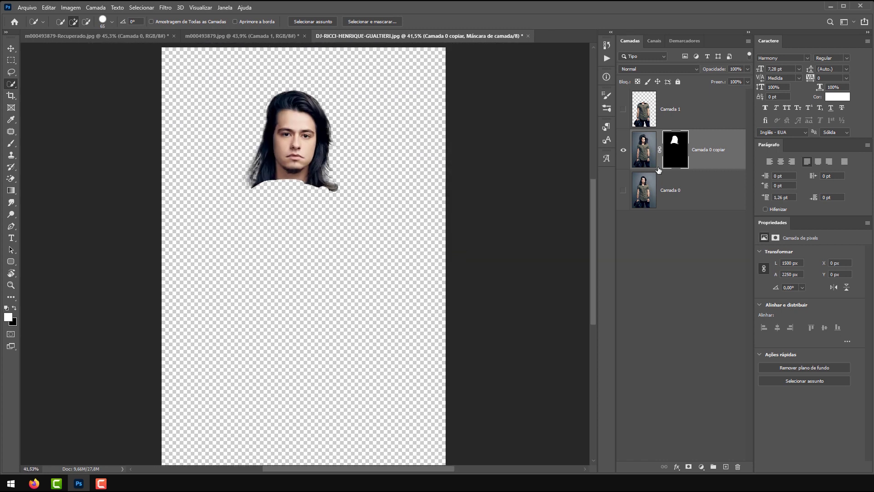
left_click(623, 150)
left_click(623, 150)
scroll(286, 82, "up", 8)
scroll(226, 227, "down", 8)
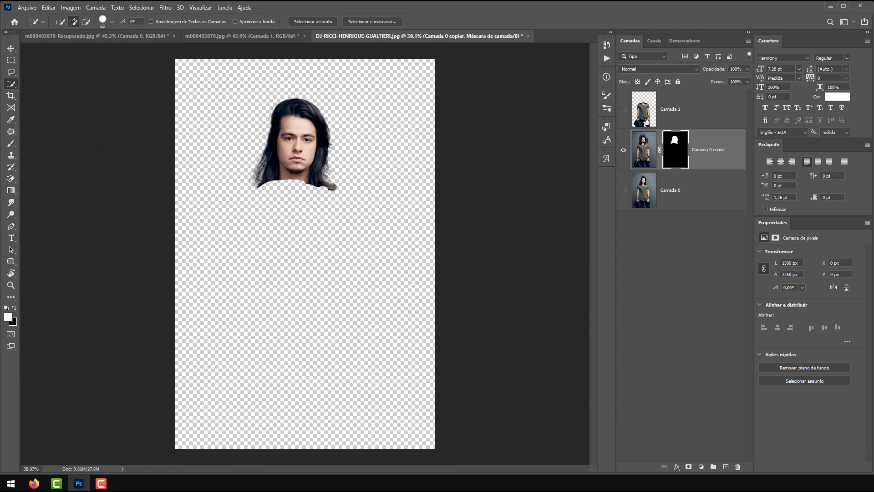
left_click(624, 110)
left_click(624, 110)
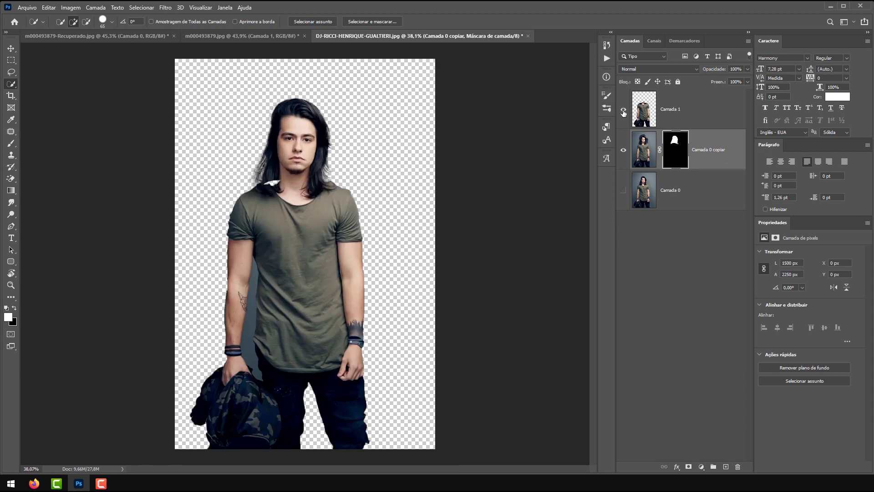
- Examine the gap between the hair and shoulder up close, toggling the visibility of Camada 1 and Camada 0 copiar
scroll(168, 155, "up", 5)
scroll(316, 203, "up", 1)
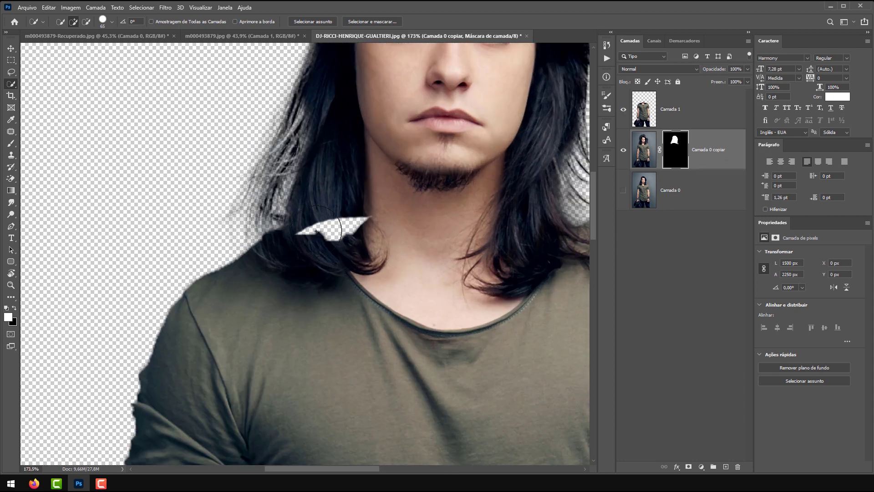
scroll(357, 203, "up", 3)
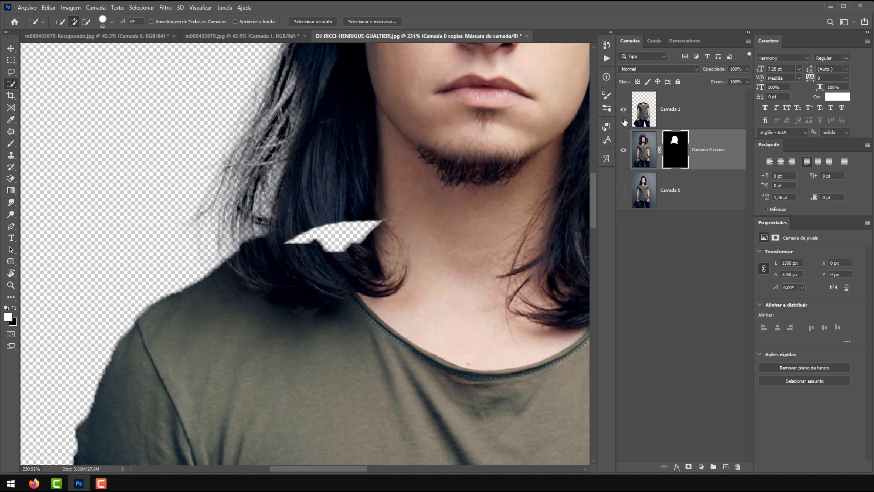
left_click(623, 110)
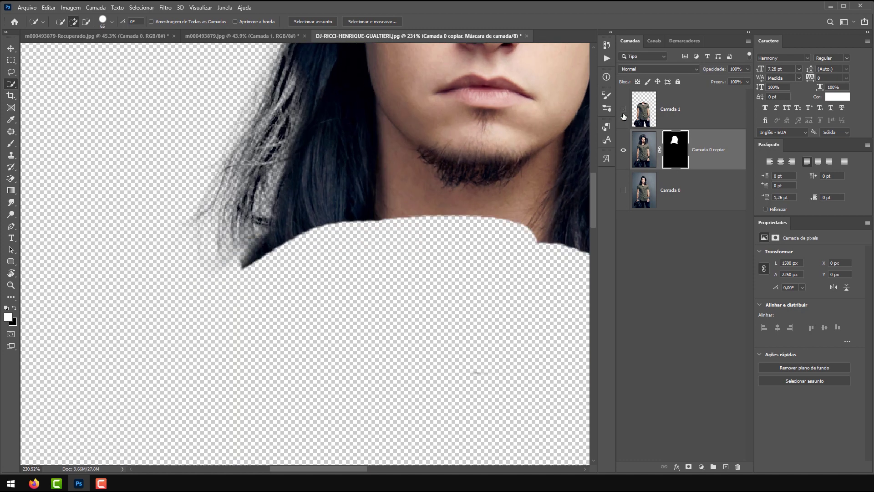
left_click(11, 48)
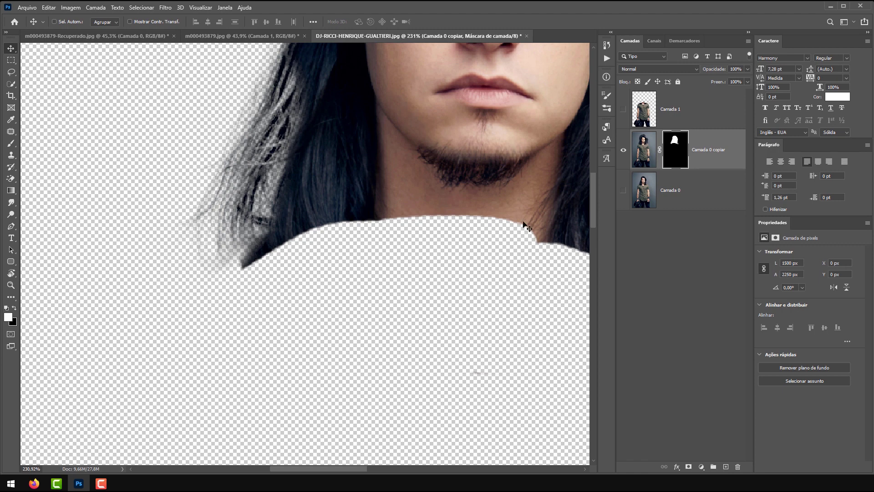
left_click(624, 110)
left_click(623, 152)
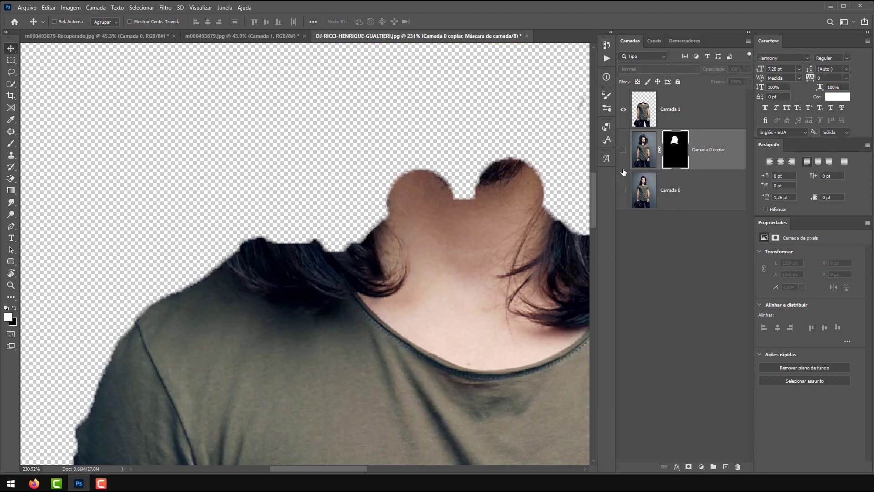
left_click(623, 150)
- Paint white with the Brush on the Camada 0 copiar mask to fill the gap between the hair and shoulder
left_click(679, 147)
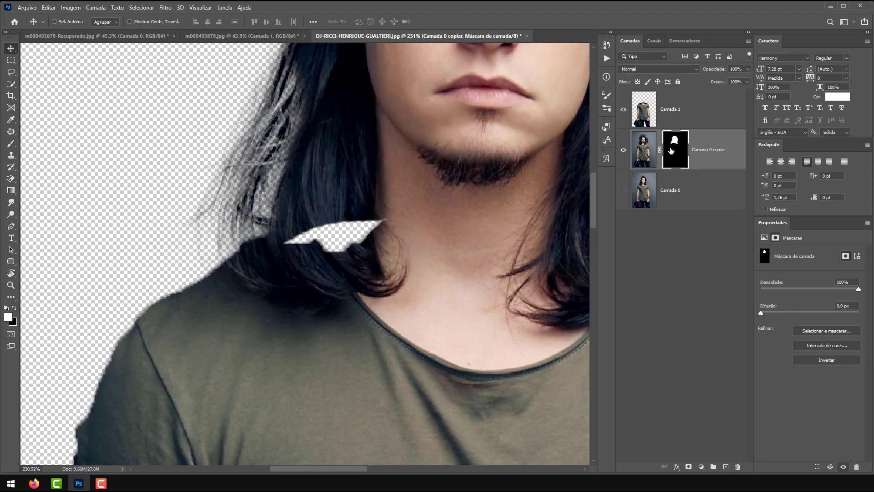
left_click(624, 150)
left_click(623, 150)
left_click(688, 114)
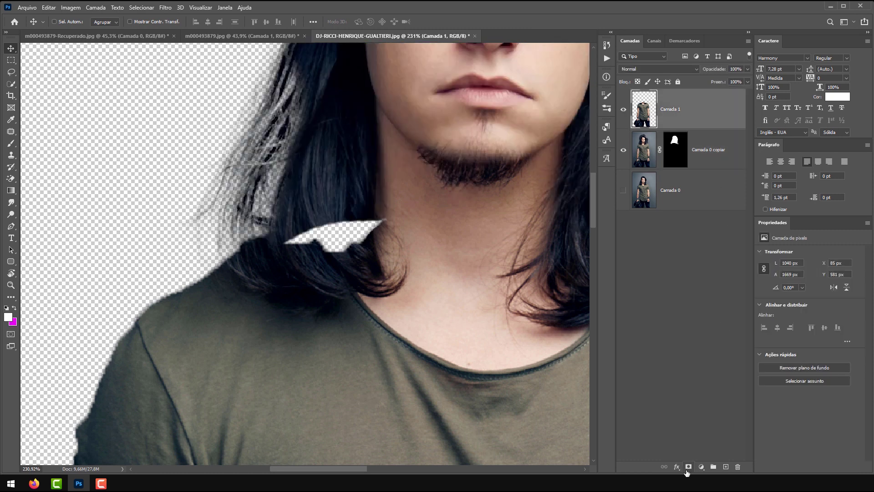
left_click(673, 151)
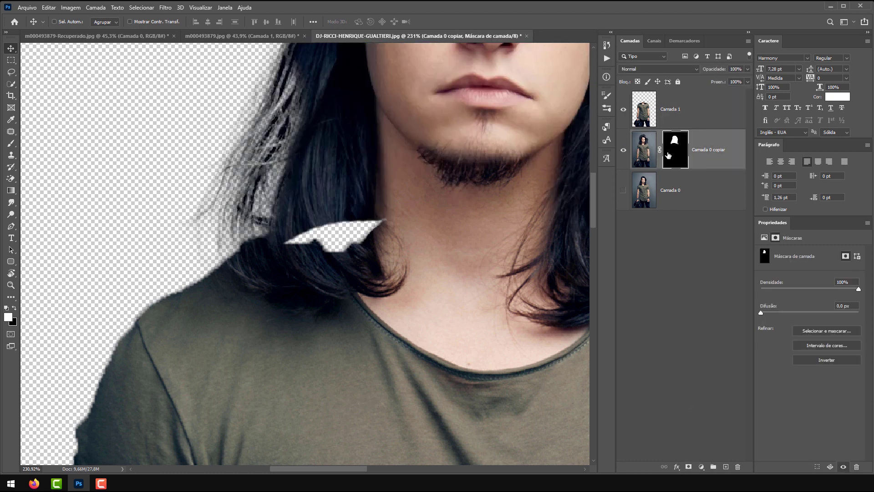
left_click(11, 143)
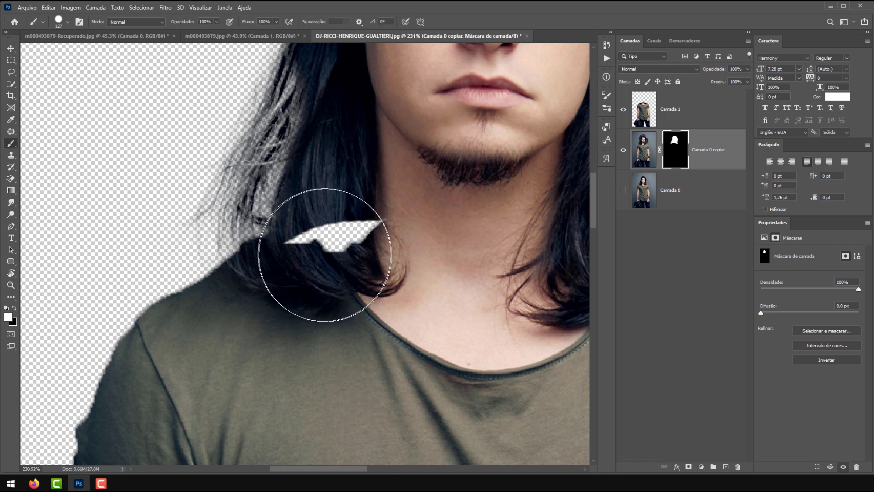
mouse_move(337, 234)
left_mouse_down()
mouse_move(326, 243)
mouse_move(357, 234)
left_mouse_up()
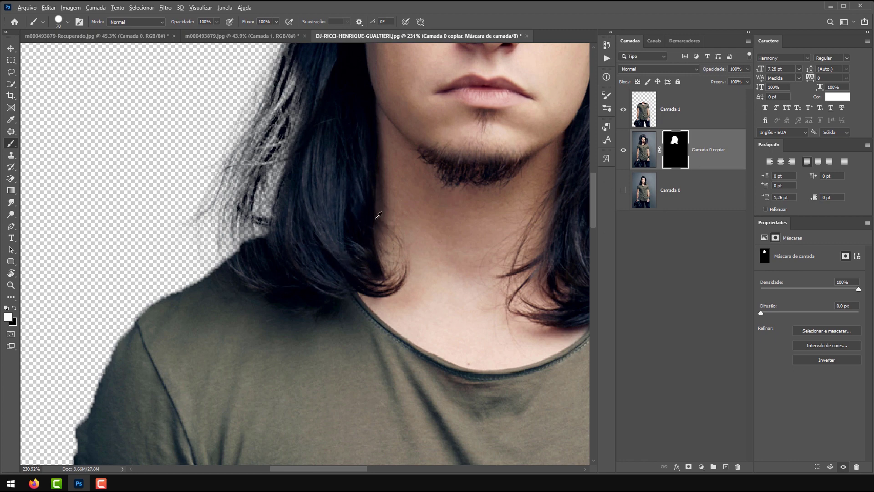
- Add a new layer directly above Camada 0 and fill it with magenta to check the hair cutout against it
scroll(314, 223, "down", 8)
scroll(407, 216, "down", 1)
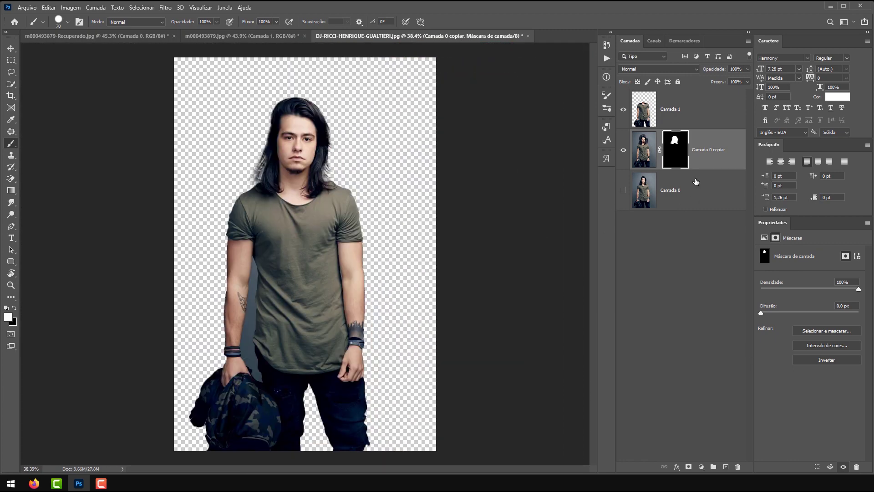
left_click(696, 181)
left_click(726, 466)
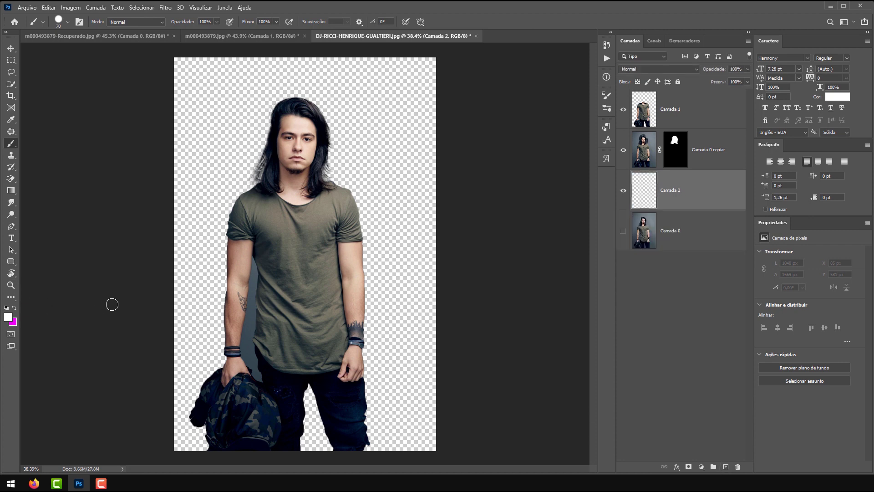
key("ctrl+BackSpace")
scroll(246, 111, "up", 3)
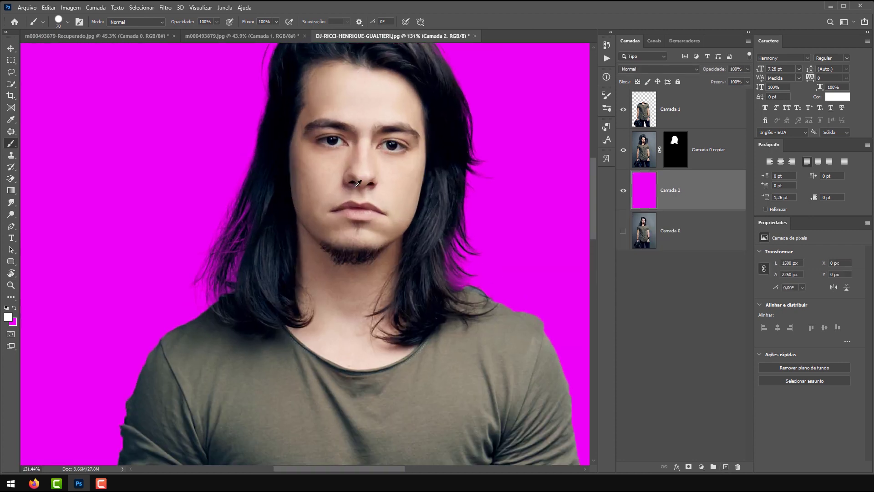
scroll(401, 161, "down", 1)
scroll(401, 162, "up", 2)
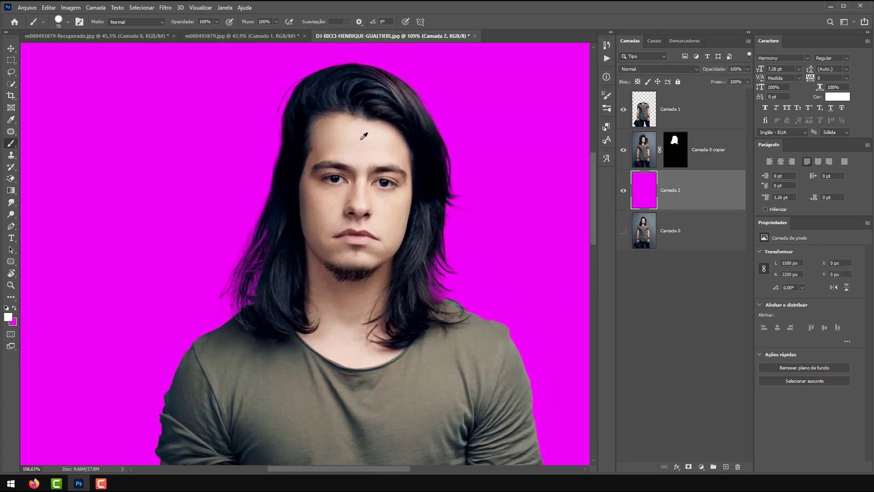
scroll(367, 142, "down", 2)
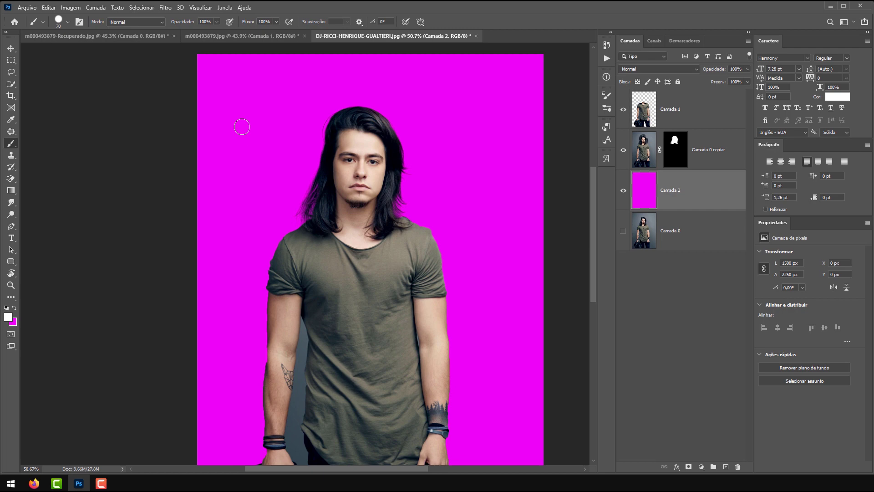
- View the single layer and the colour channels of Foto 2 (2).jpg
left_click(649, 42)
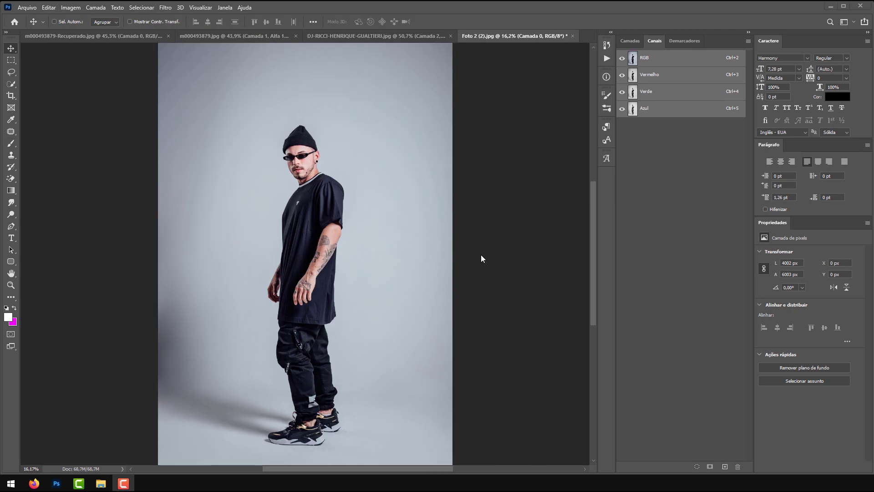
left_click(629, 42)
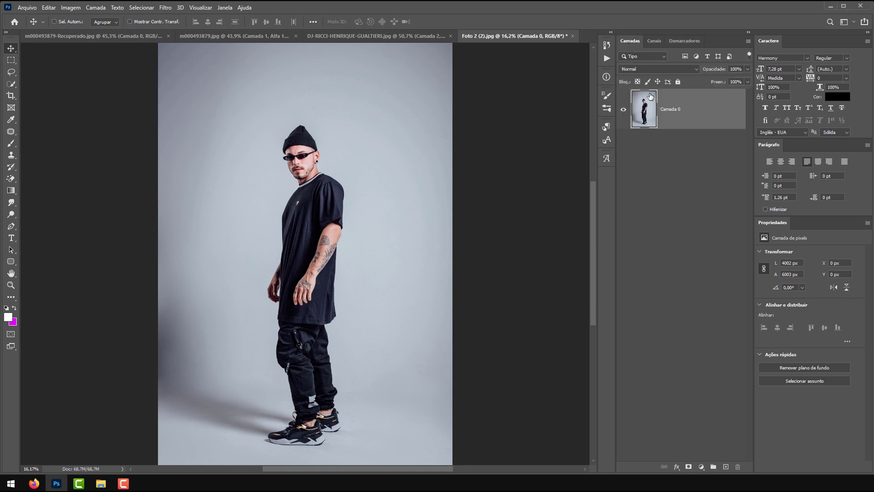
left_click(650, 42)
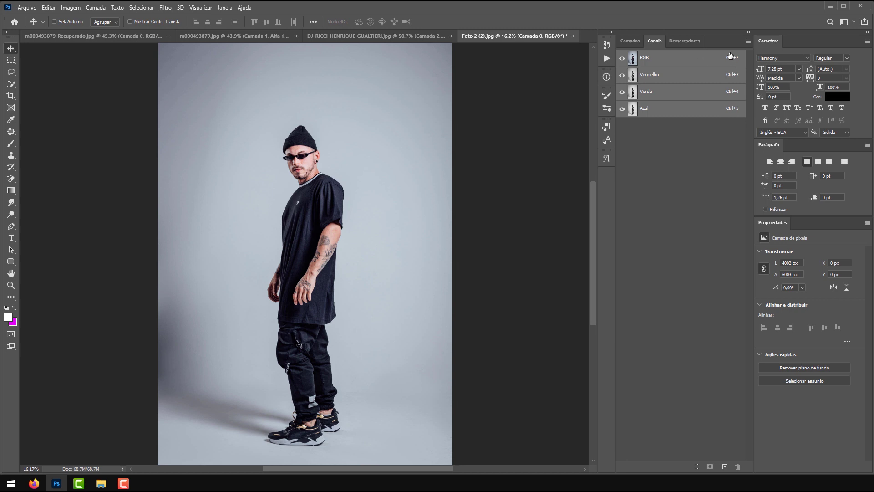
- Compare the individual Vermelho, Verde and Azul channels of the photo, looking closely at the man in the Azul channel
left_click(225, 7)
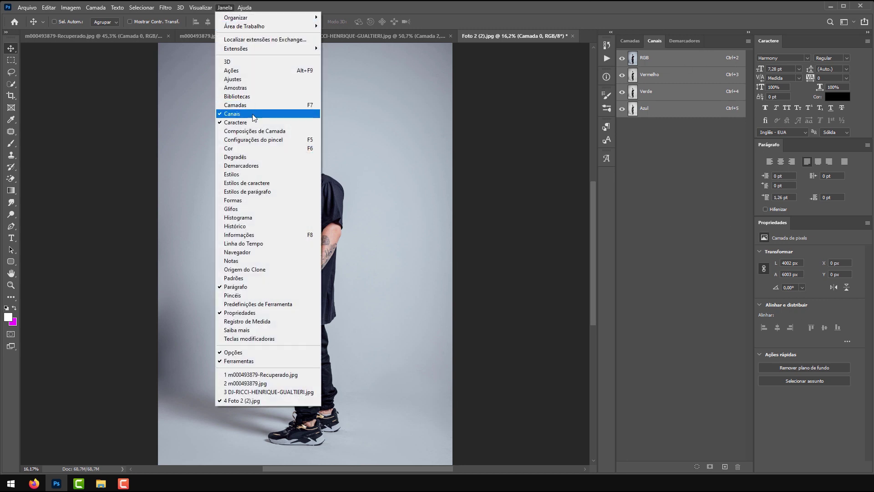
left_click(742, 146)
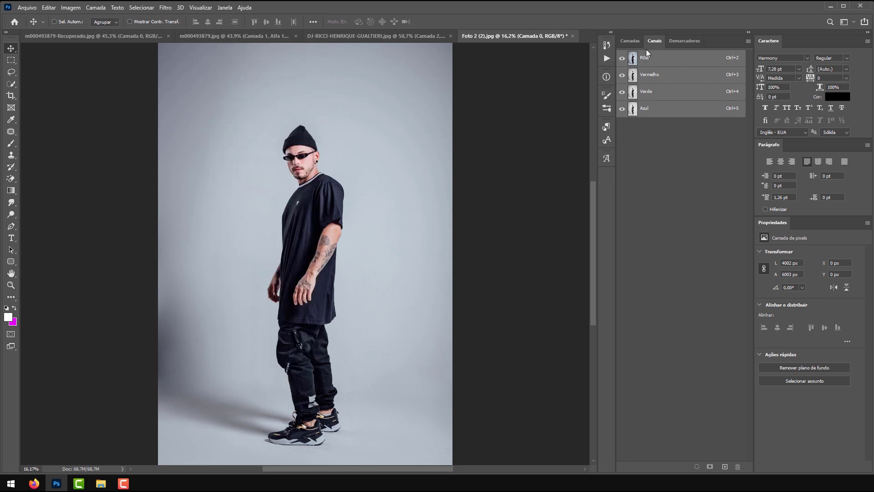
left_click(653, 107)
left_click(658, 57)
left_click(649, 75)
left_click(656, 93)
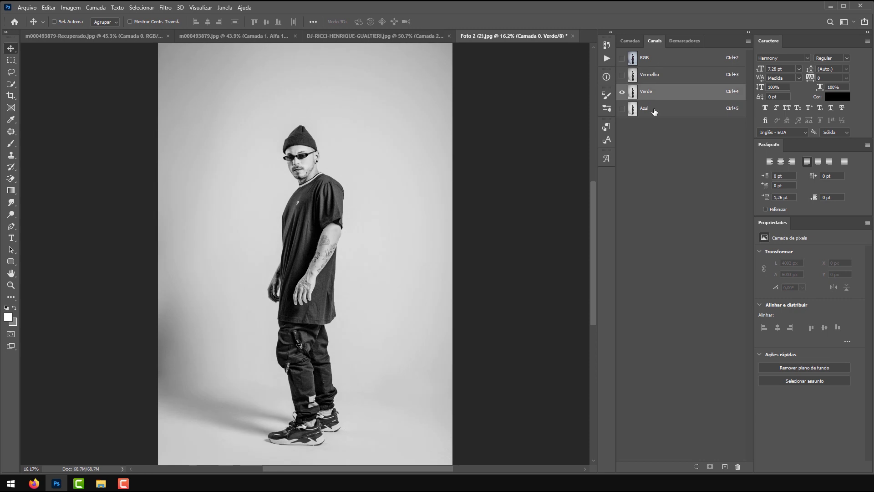
left_click(655, 110)
left_click(652, 97)
left_click(654, 79)
left_click(657, 92)
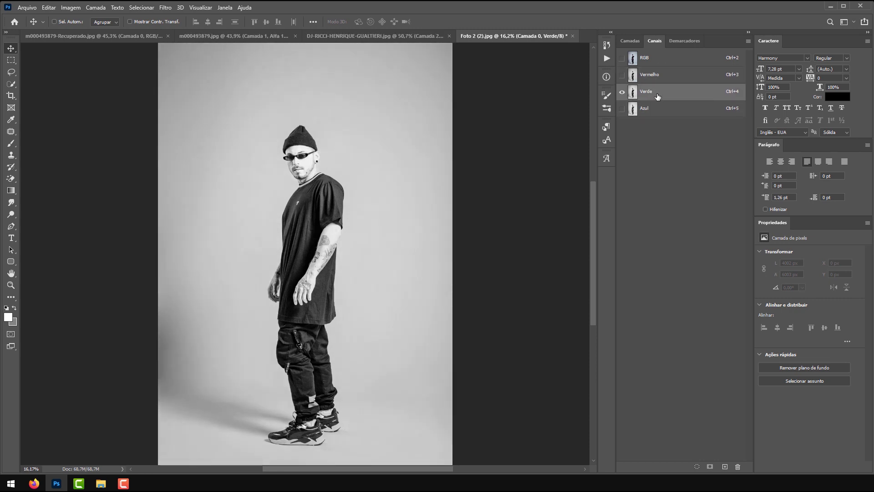
left_click(656, 109)
scroll(377, 217, "down", 2)
scroll(294, 207, "up", 3)
scroll(295, 207, "up", 3)
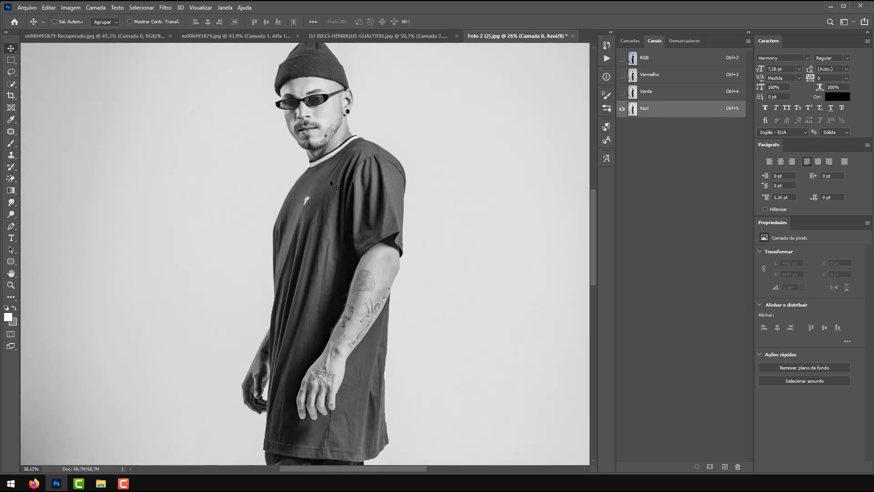
- Examine the Vermelho channel, checking how the man's face, shirt and arms separate from the background
left_click(663, 93)
left_click(655, 75)
scroll(423, 228, "down", 2)
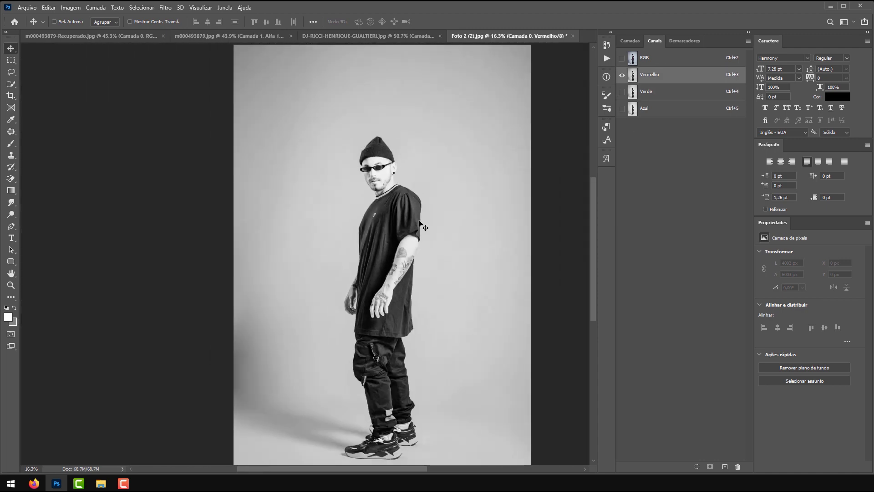
scroll(329, 254, "up", 1)
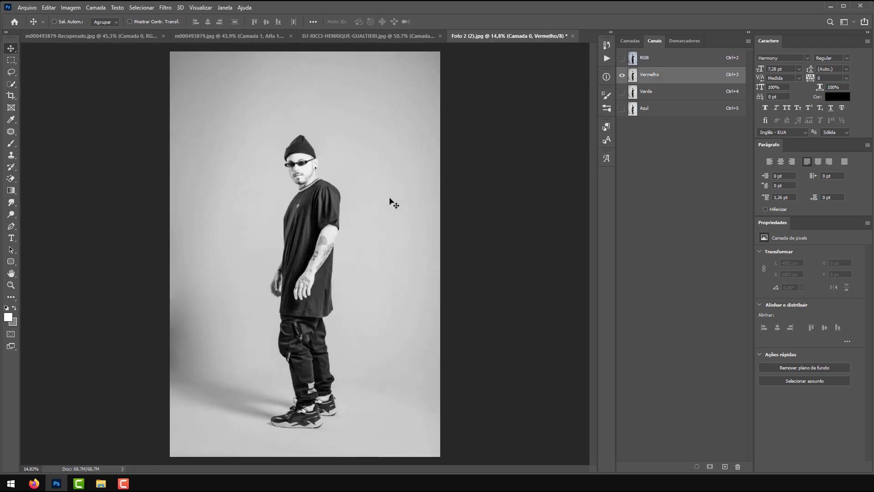
scroll(317, 214, "up", 4)
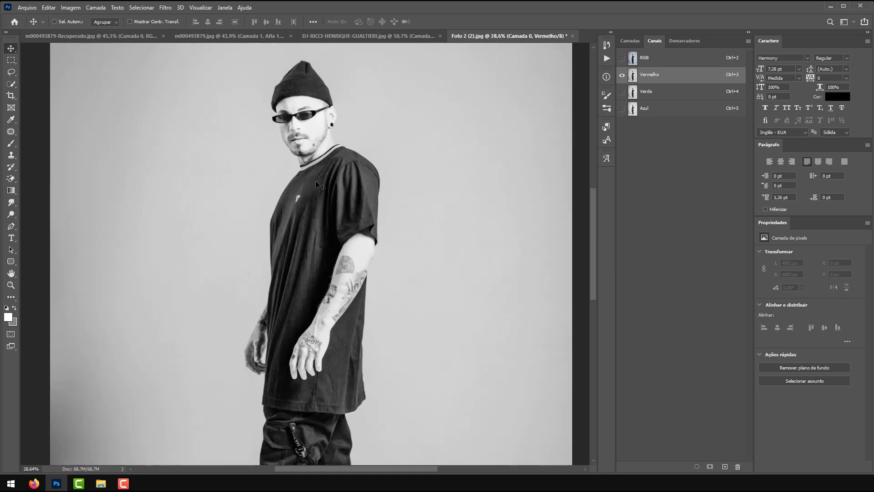
scroll(331, 260, "down", 4)
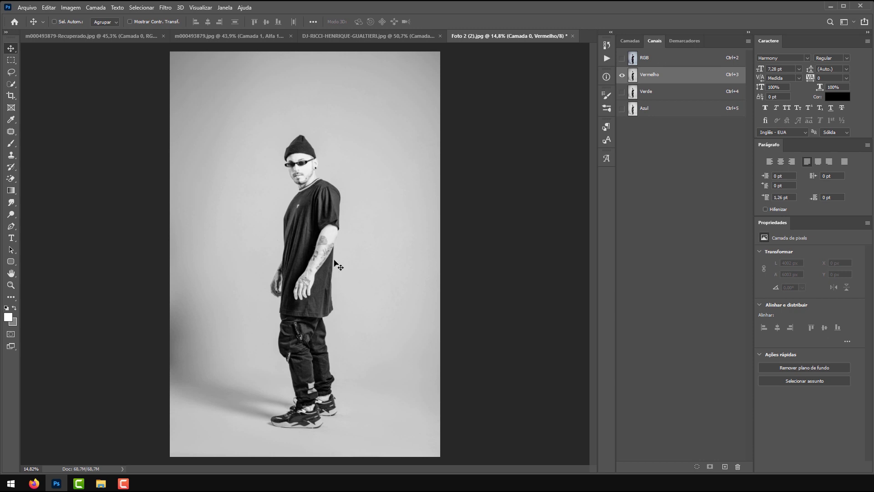
scroll(318, 237, "up", 7)
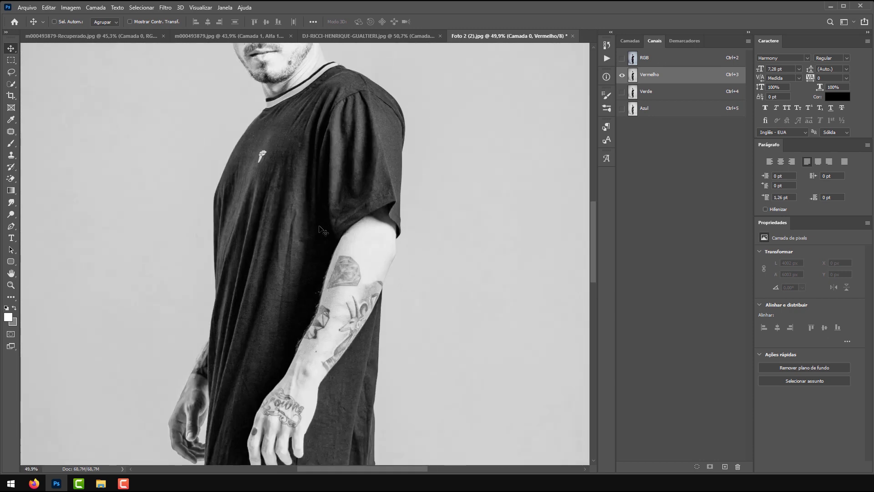
scroll(487, 227, "down", 6)
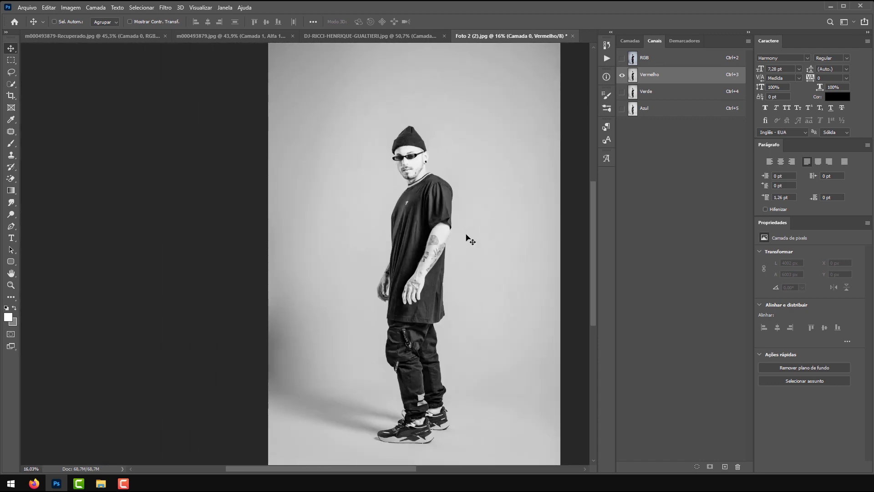
- Compare the Verde, Azul and Vermelho channels in full view for contrast between the man and the backdrop
left_click(654, 92)
left_click(654, 112)
left_click(652, 76)
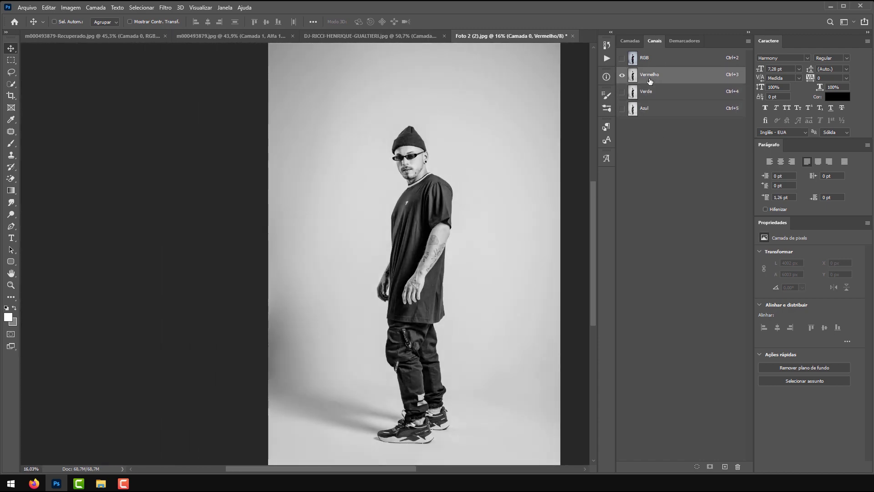
left_click(652, 92)
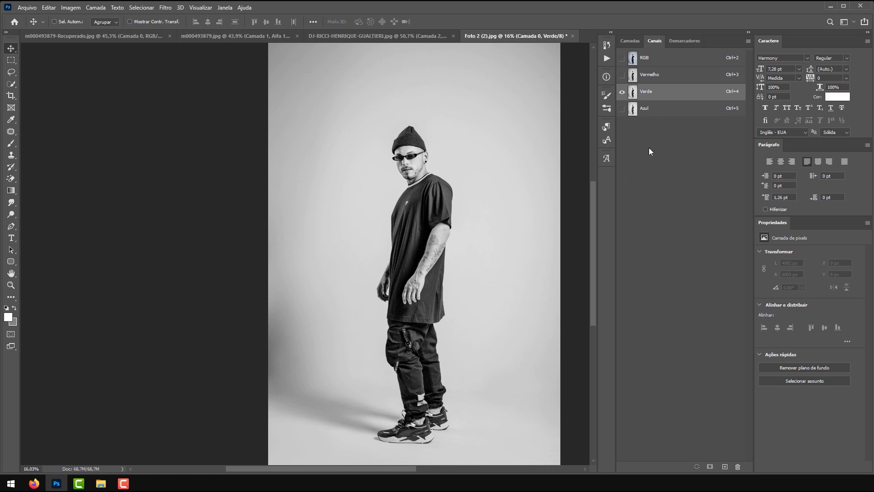
left_click(660, 107)
left_click(665, 87)
left_click(656, 108)
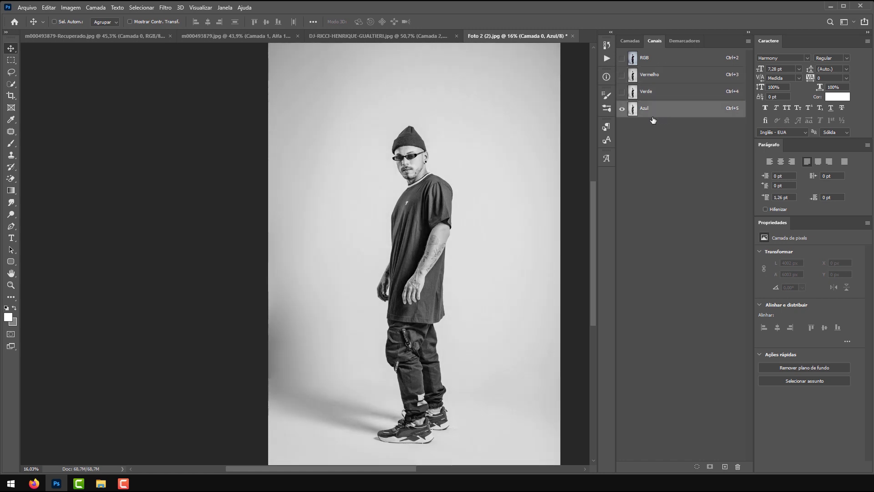
left_click(668, 98)
left_click(667, 82)
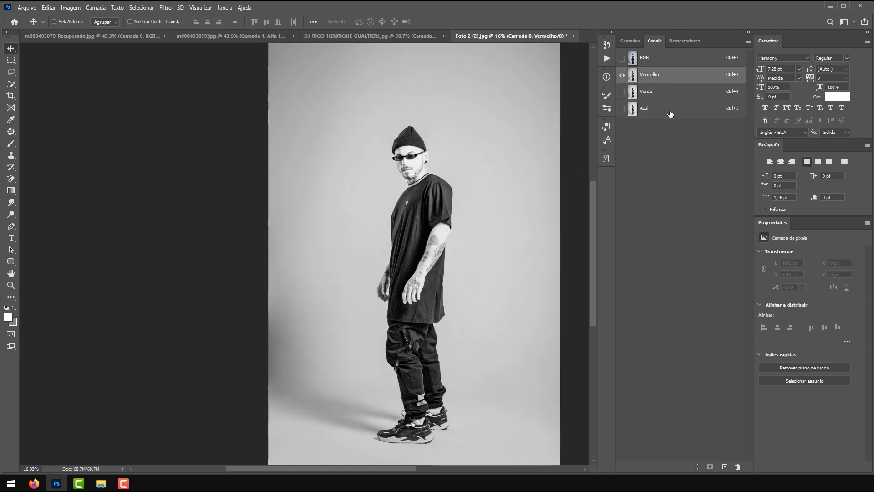
left_click(670, 113)
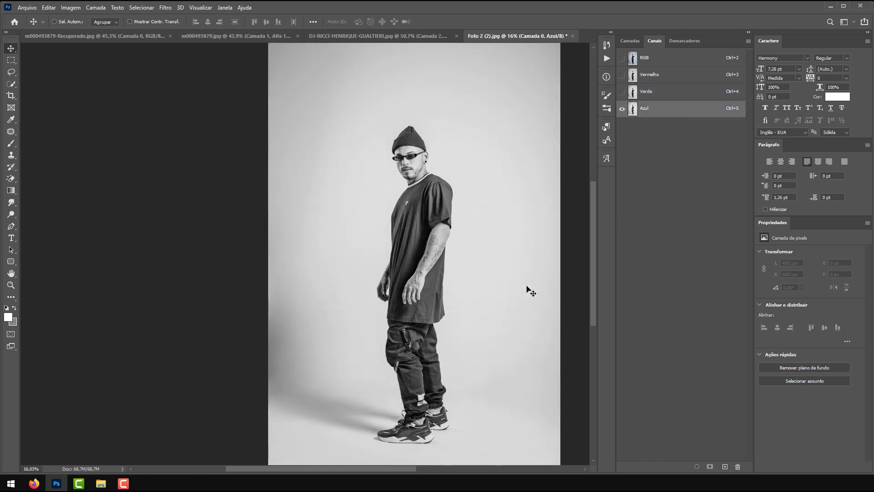
left_click(654, 94)
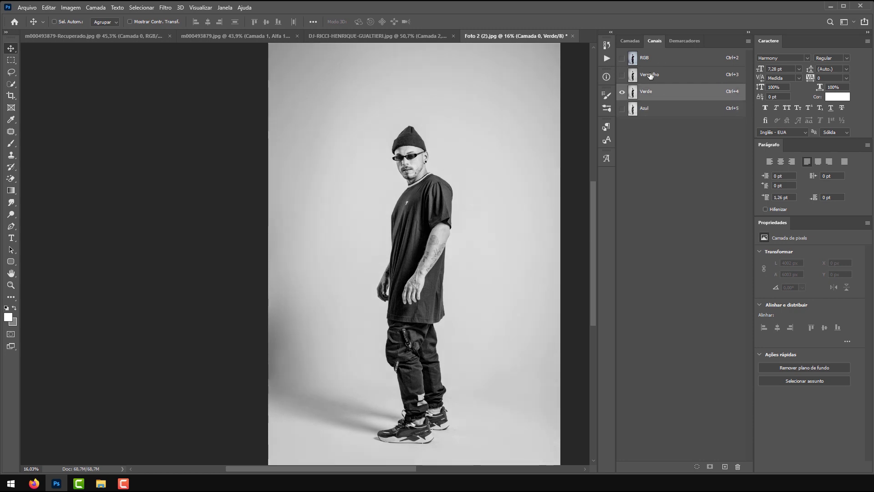
left_click(654, 76)
left_click(658, 96)
left_click(656, 110)
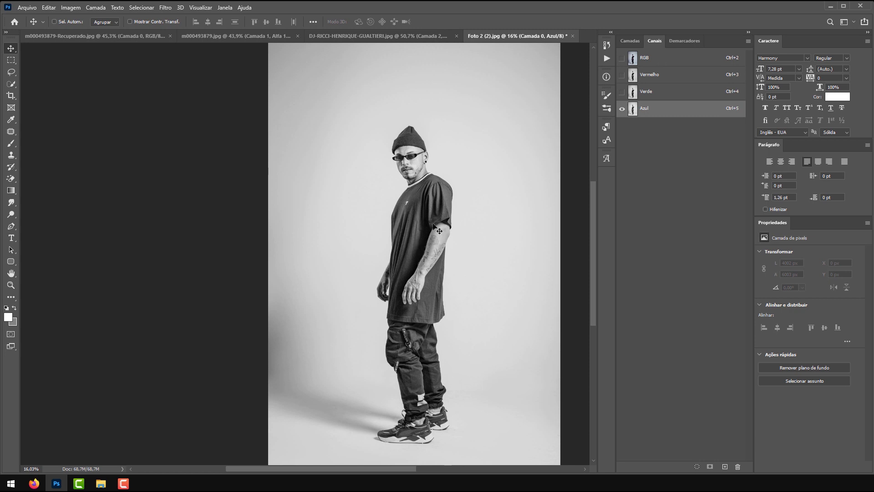
- Alternate mainly between the Verde and Vermelho channels to judge skin and clothing contrast, finishing on Verde
left_click(653, 94)
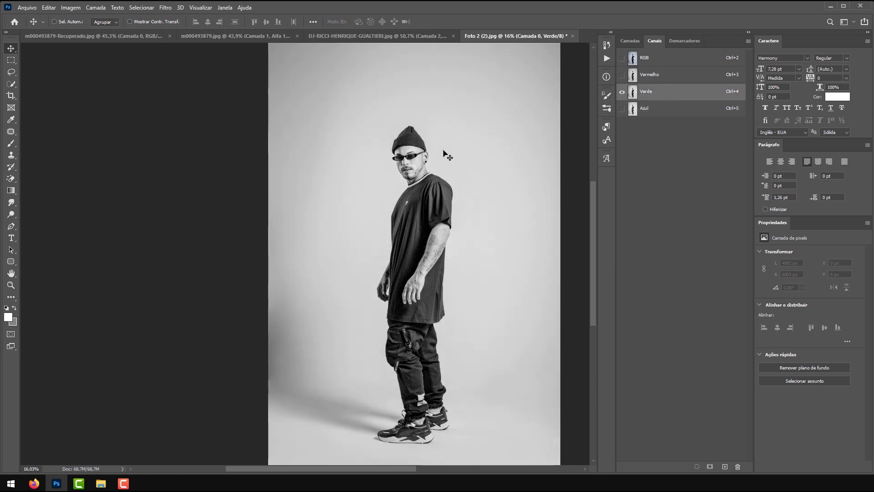
left_click(692, 110)
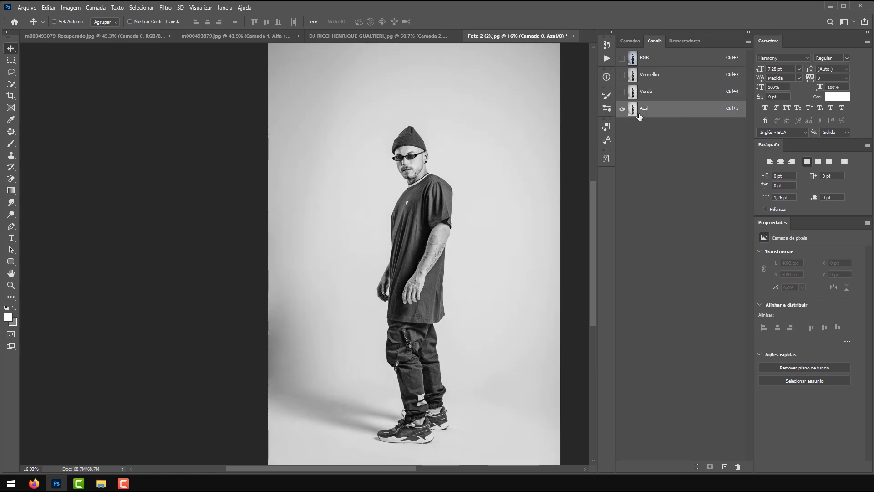
left_click(655, 94)
left_click(658, 74)
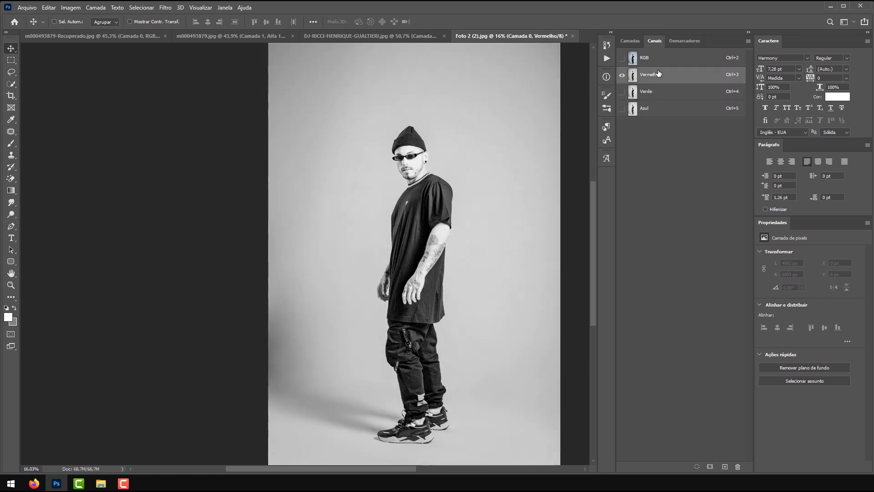
left_click(669, 95)
left_click(660, 75)
left_click(664, 91)
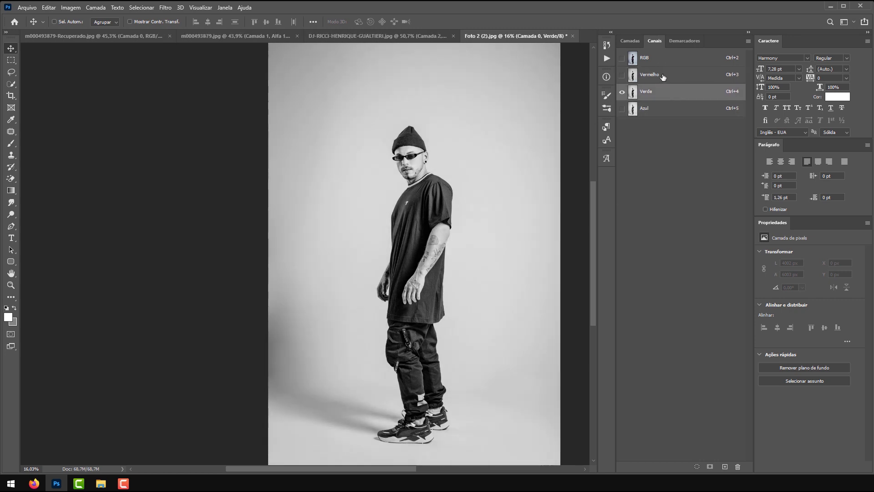
left_click(662, 76)
left_click(665, 91)
left_click(665, 75)
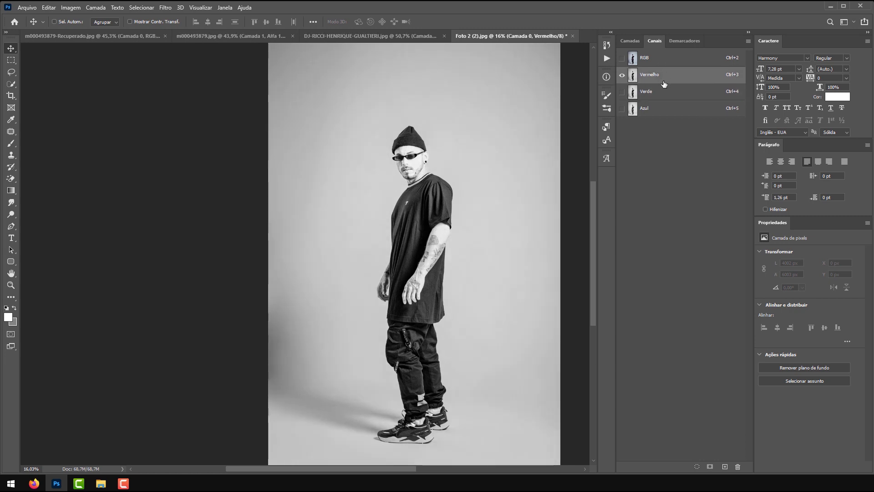
left_click(664, 94)
left_click(662, 83)
left_click(664, 94)
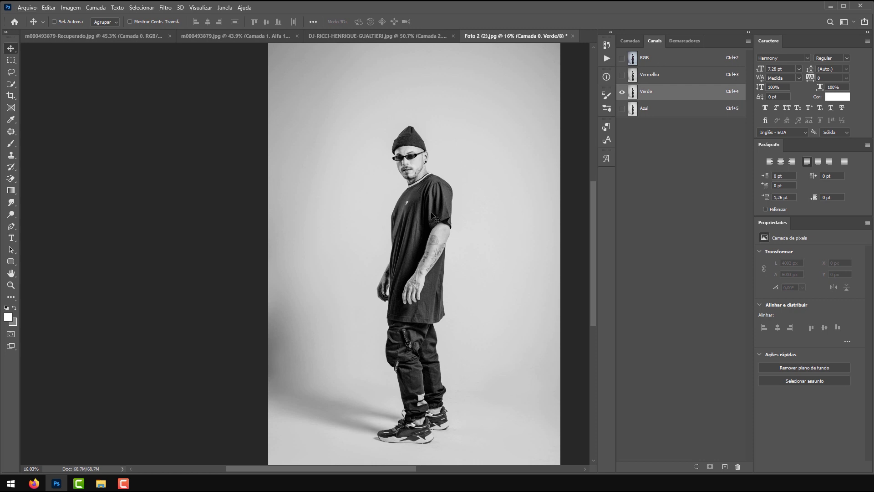
key("ctrl+0")
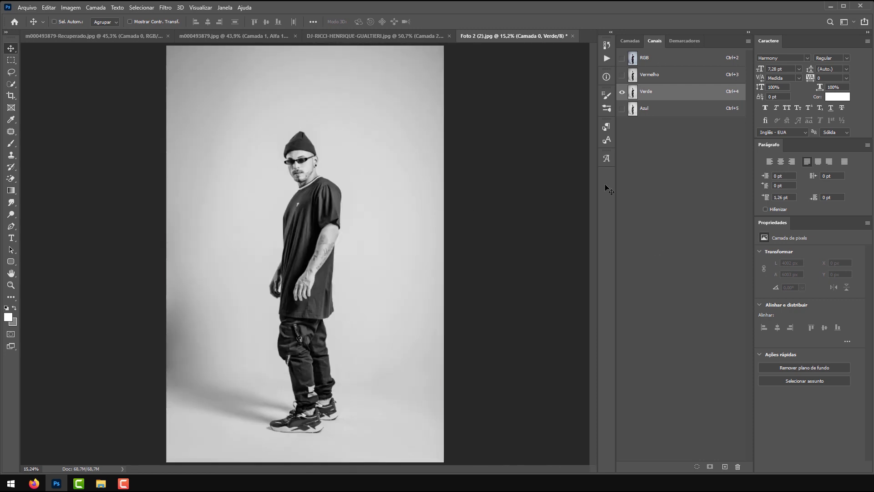
left_click(663, 111)
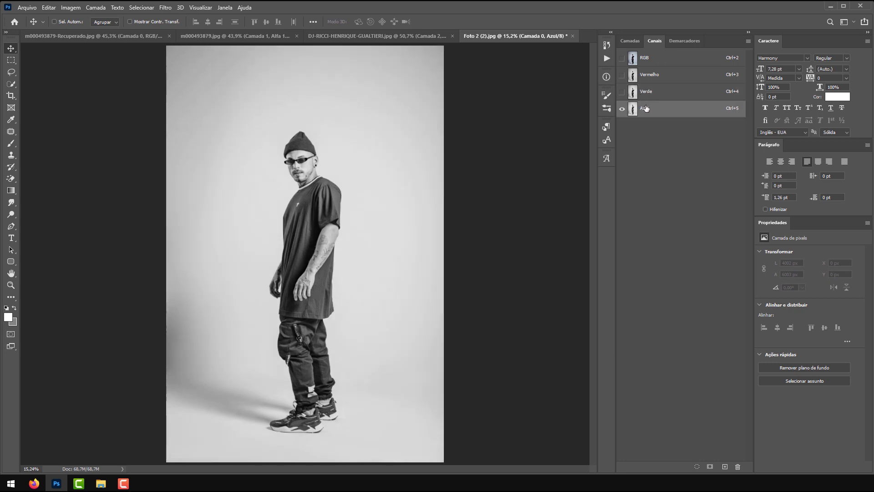
left_click(648, 81)
left_click(650, 95)
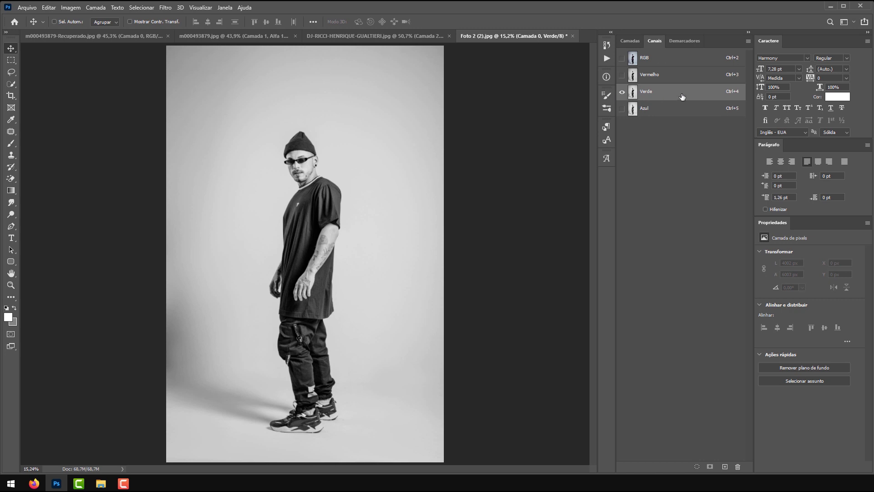
- Duplicate the Camada 0 layer
left_click(64, 7)
left_click(71, 7)
left_click(626, 40)
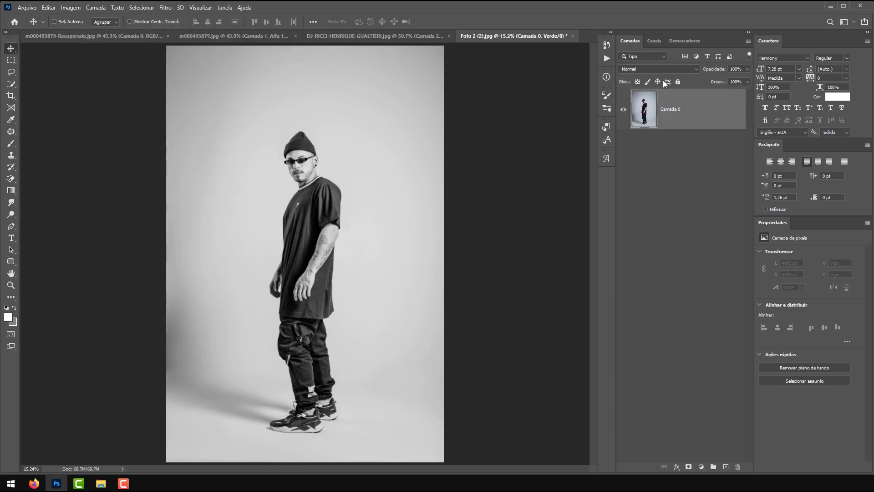
key("ctrl+j")
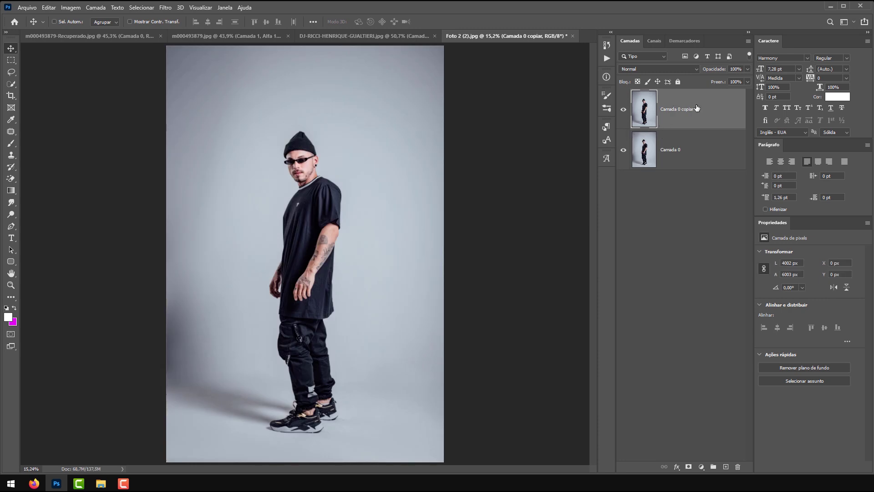
- Use Calculations to create a new channel from the Verde channels of Mesclado and Camada 0 copiar, with Multiplicação blending at 100% opacity
left_click(656, 40)
left_click(644, 92)
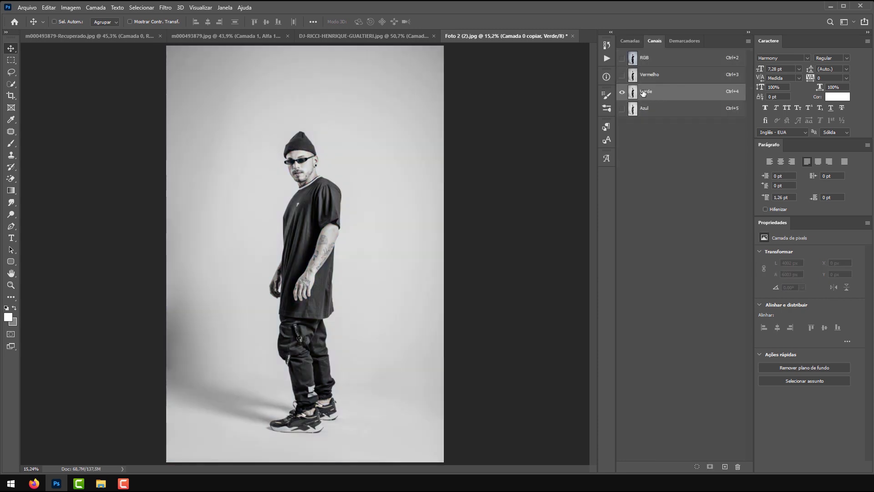
left_click(70, 8)
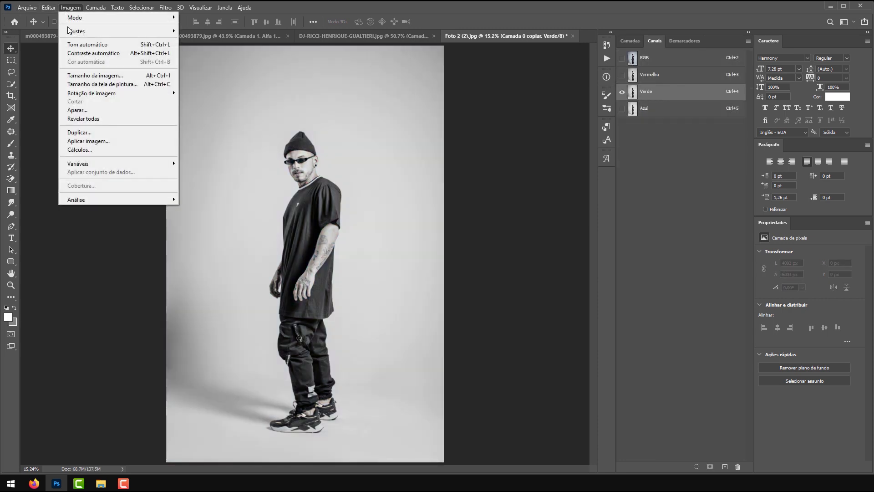
left_click(109, 152)
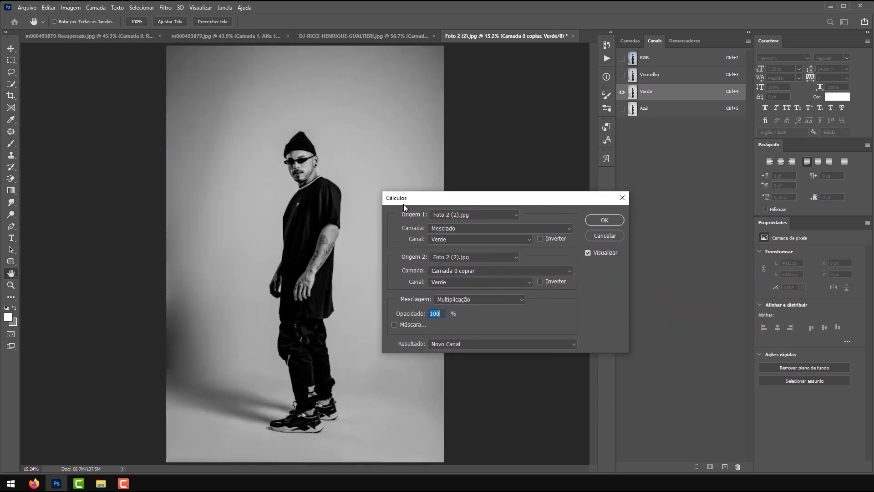
left_click(451, 242)
left_click(451, 241)
left_click(541, 239)
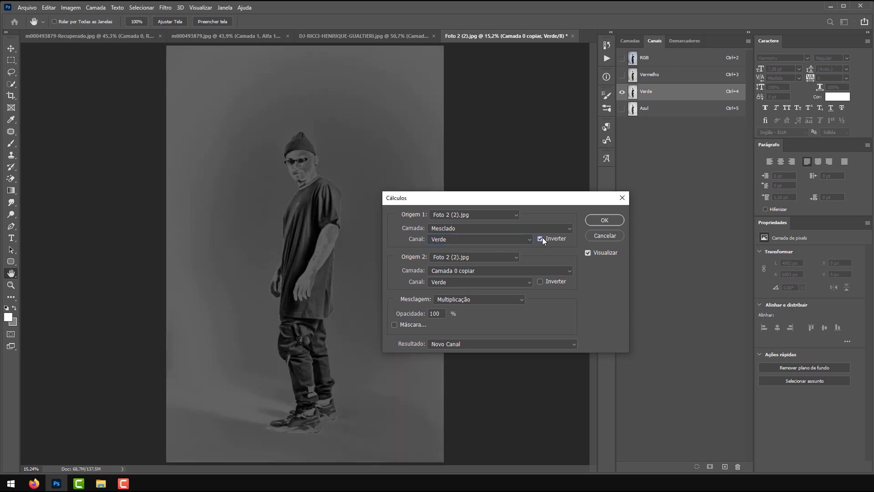
left_click(540, 238)
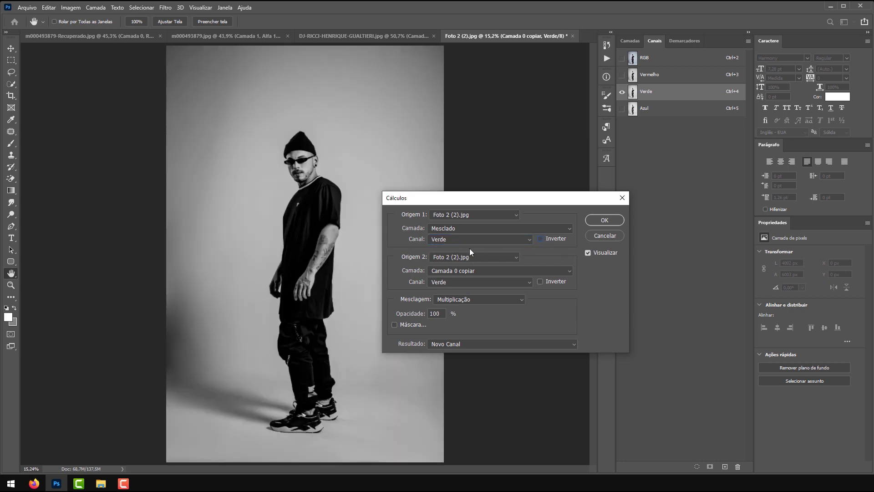
left_click(605, 221)
- Activate the Move tool and reset the foreground and background colours to black and white
key("v")
key("d")
scroll(314, 145, "up", 5)
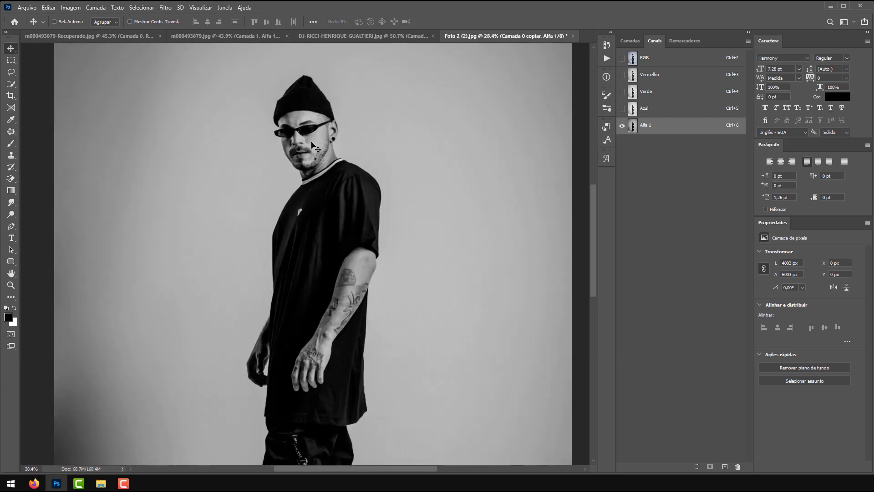
- Compare the Verde channel with Alfa 1 and examine the man's contrast against the background from head to shoes
scroll(314, 144, "down", 3)
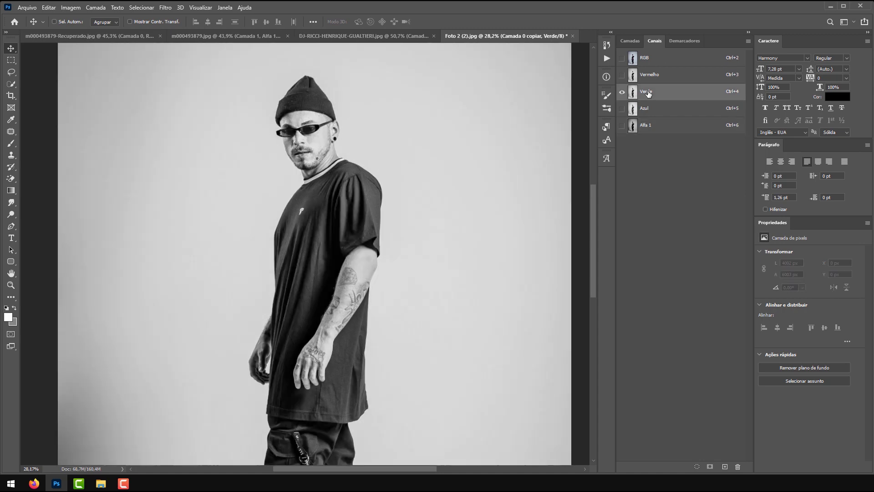
left_click(649, 93)
left_click(656, 128)
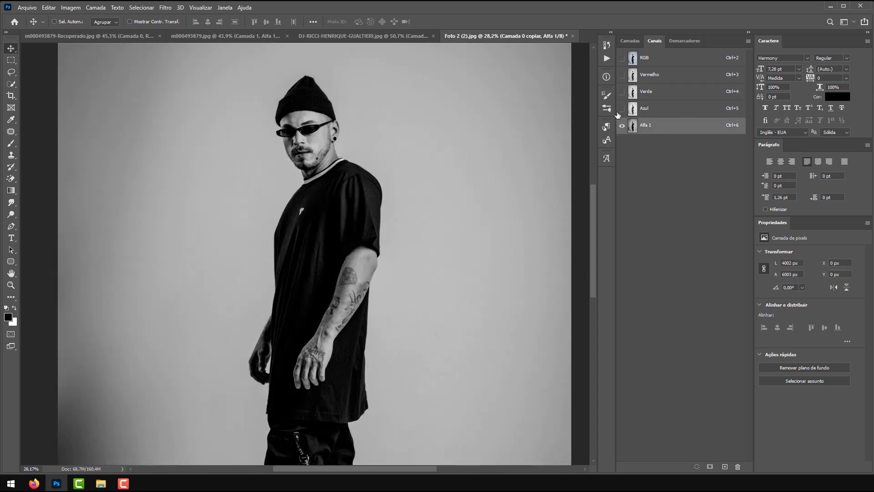
scroll(413, 172, "down", 4)
scroll(310, 191, "up", 3)
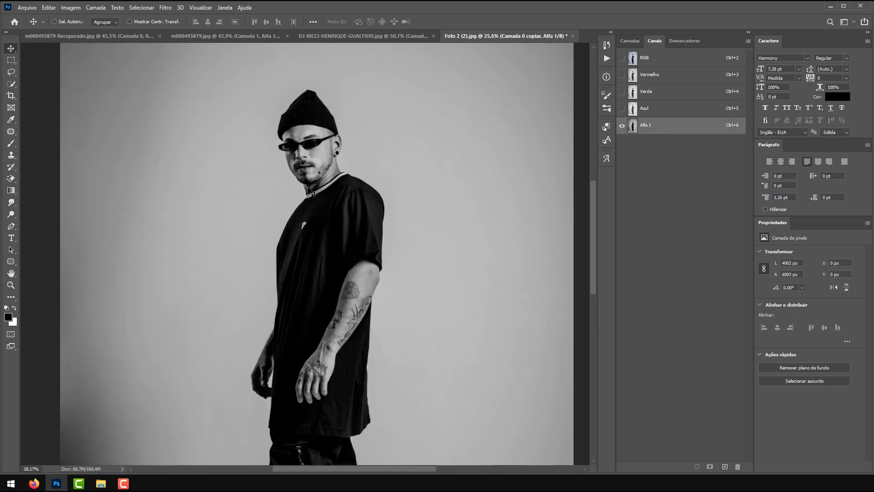
scroll(310, 191, "down", 3)
scroll(328, 219, "up", 4)
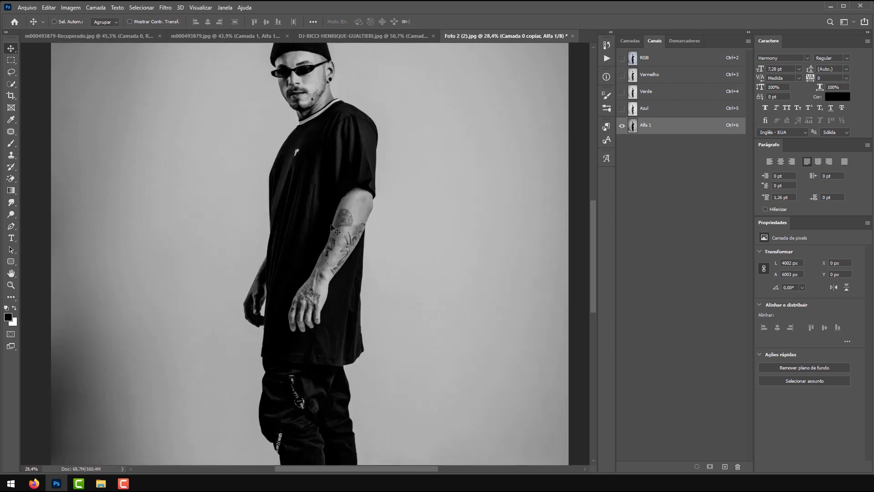
scroll(401, 177, "down", 2)
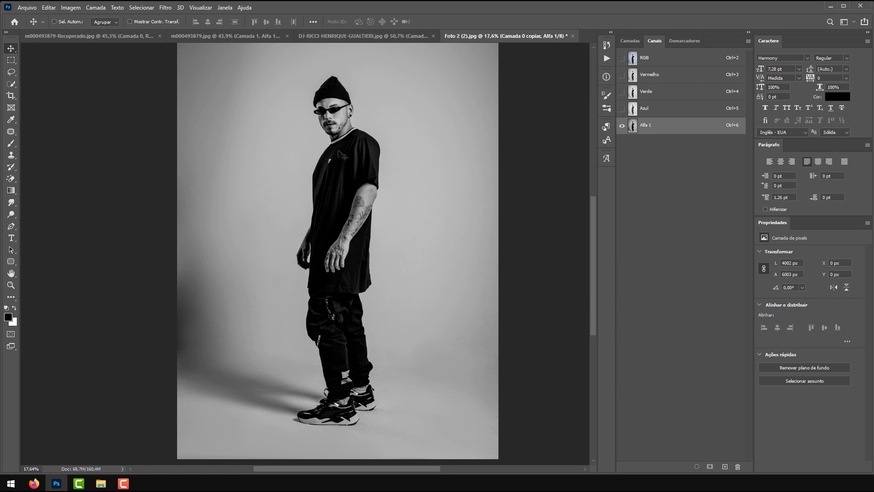
scroll(399, 194, "down", 2)
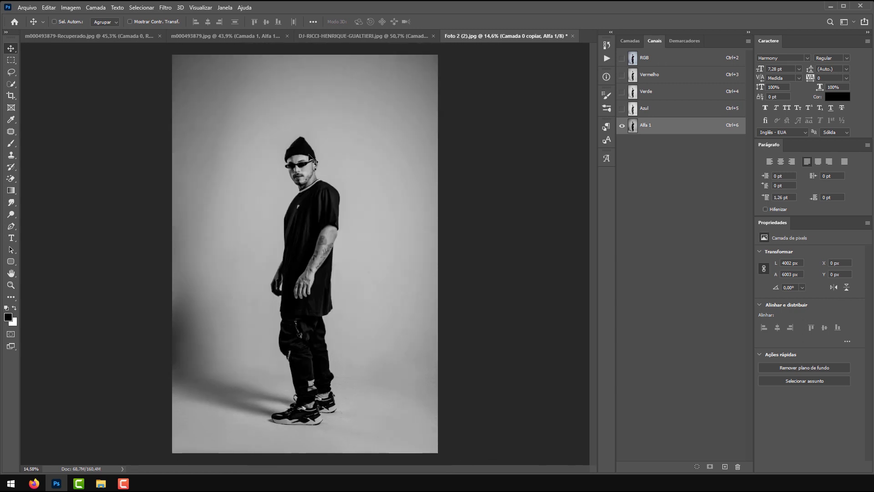
scroll(266, 176, "up", 1)
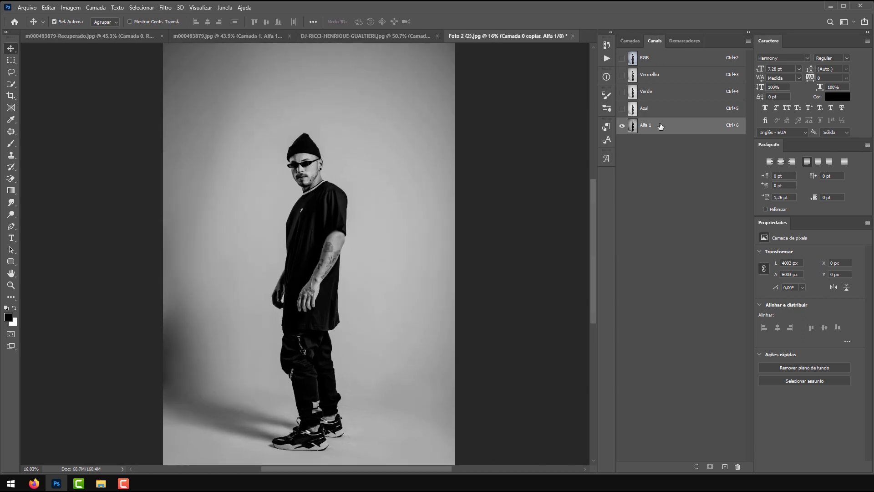
key("ctrl+l")
left_click_drag(531, 214, 488, 207)
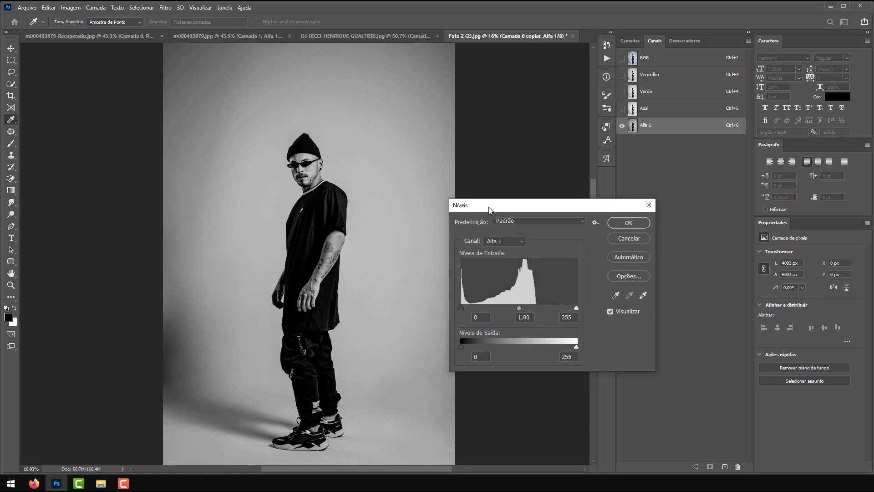
left_click(626, 239)
- Try Levels on the Alfa 1 channel with input values 52, 0,56 and 161, then discard the adjustment
mouse_move(85, 34)
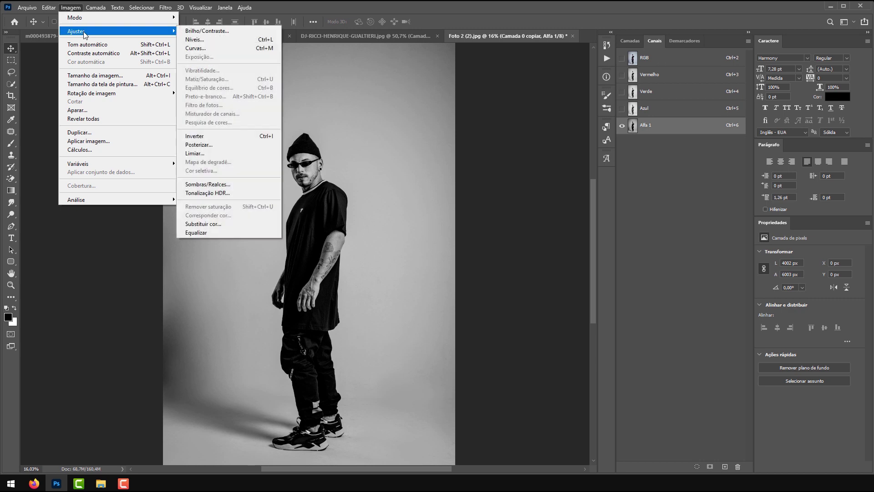
left_click(196, 39)
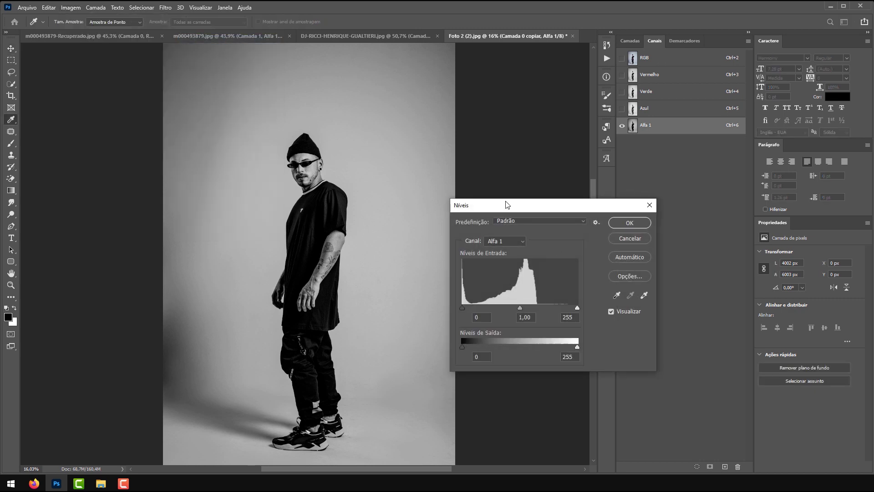
left_click_drag(417, 198, 480, 178)
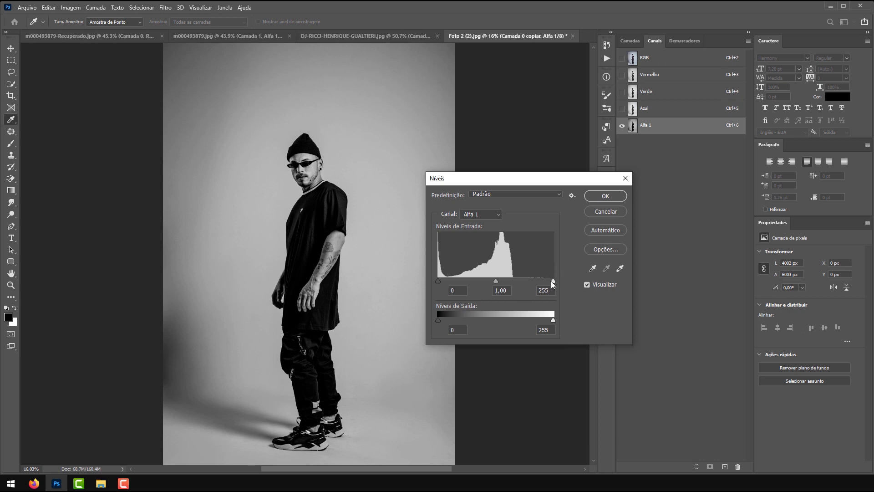
mouse_move(552, 281)
left_mouse_down()
mouse_move(520, 278)
mouse_move(559, 278)
left_mouse_up()
left_click_drag(553, 281, 511, 274)
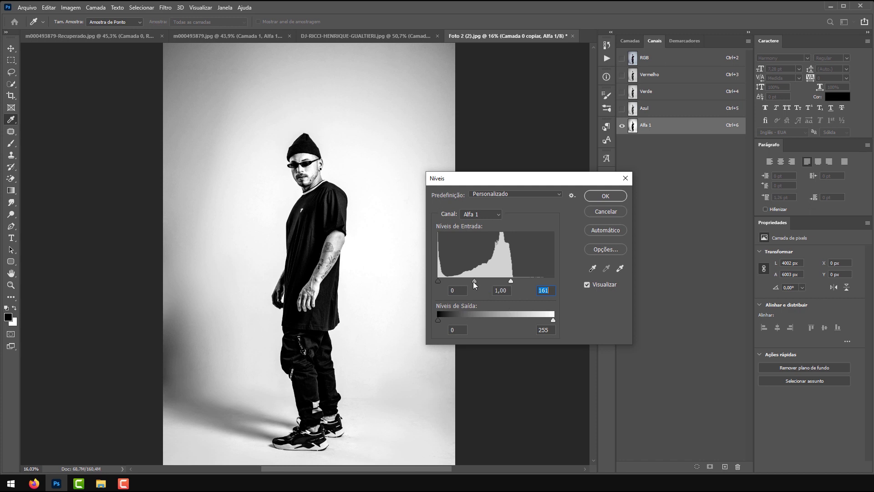
left_click_drag(474, 282, 487, 279)
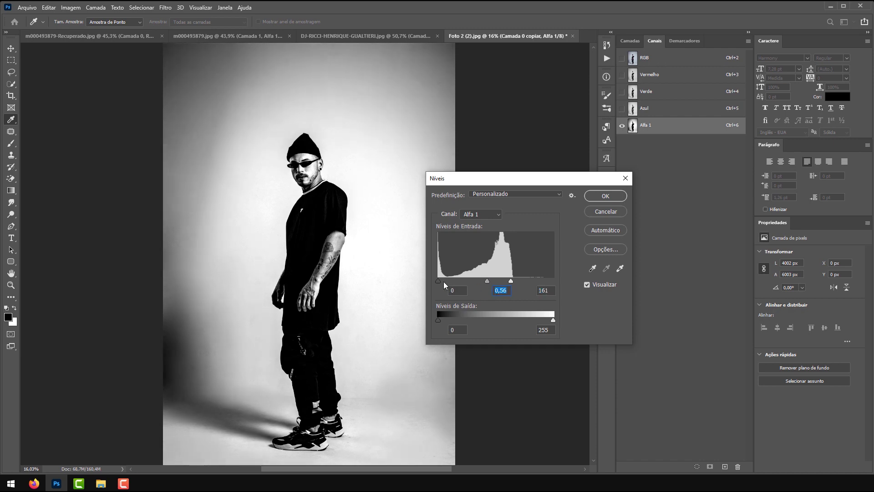
left_click_drag(441, 282, 464, 282)
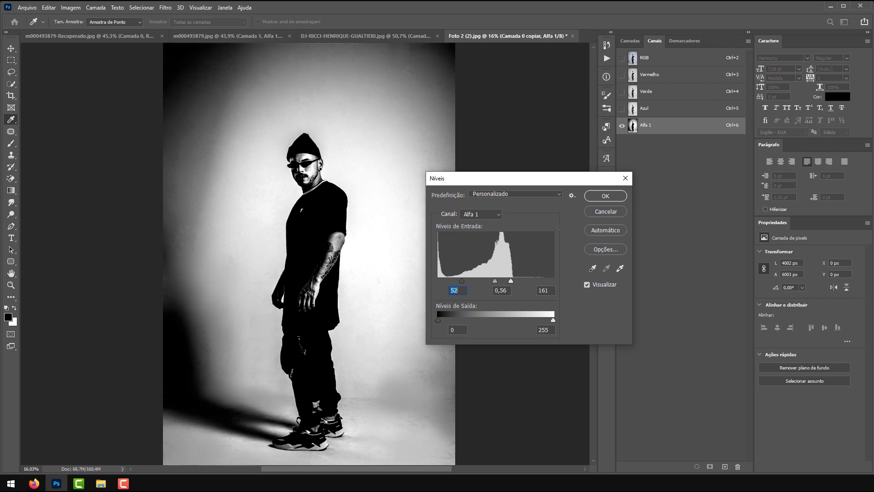
left_click(590, 213)
key("v")
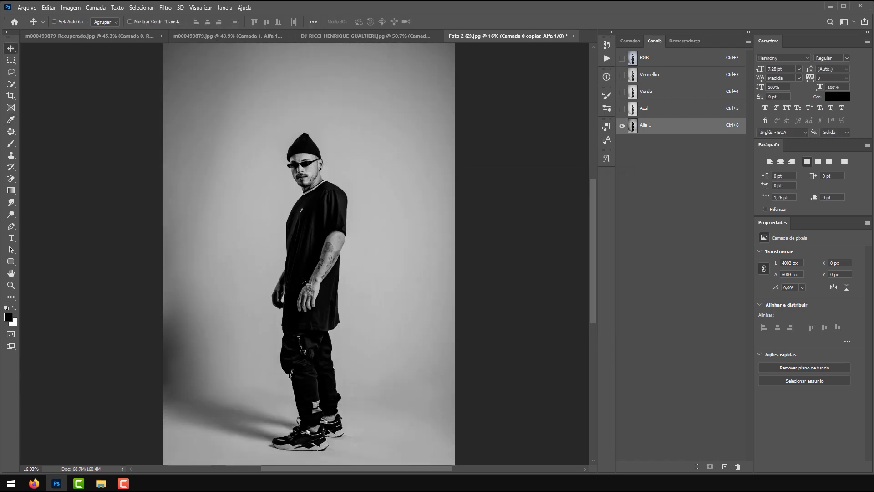
- Apply Levels to the Alfa 1 channel with input values 38, 0,29 and 141
scroll(333, 201, "up", 4)
scroll(336, 197, "up", 3)
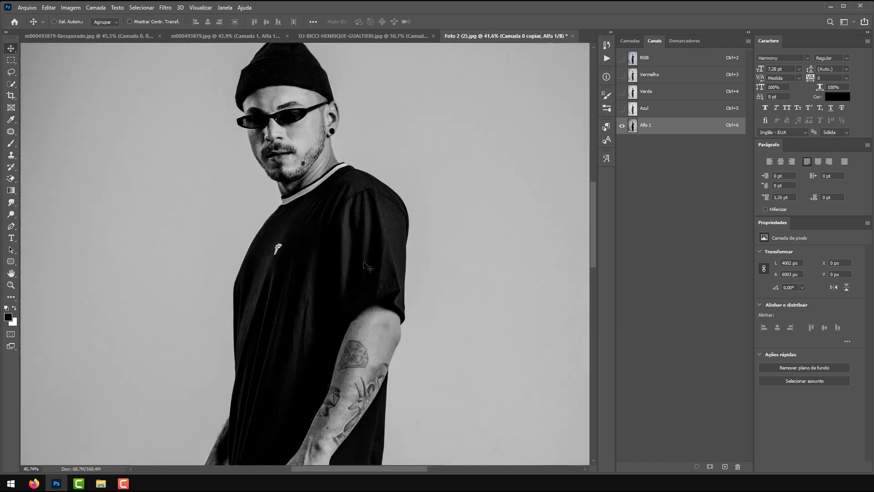
scroll(355, 247, "up", 3)
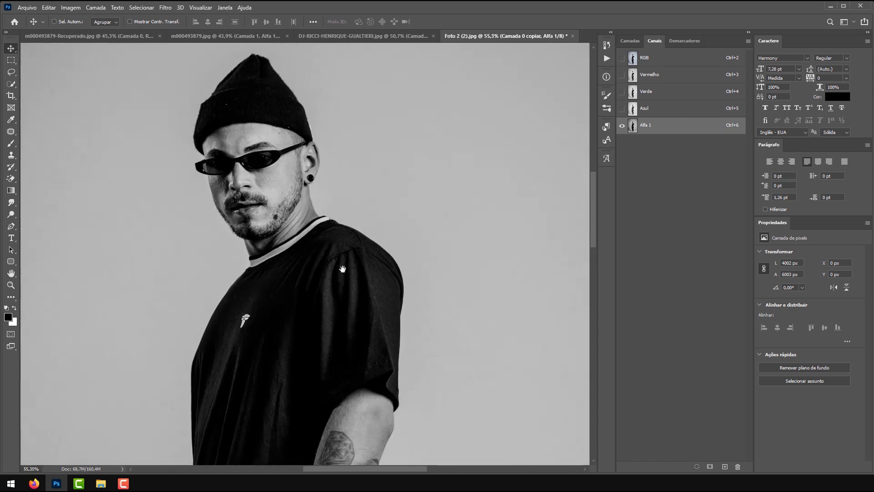
key("ctrl+l")
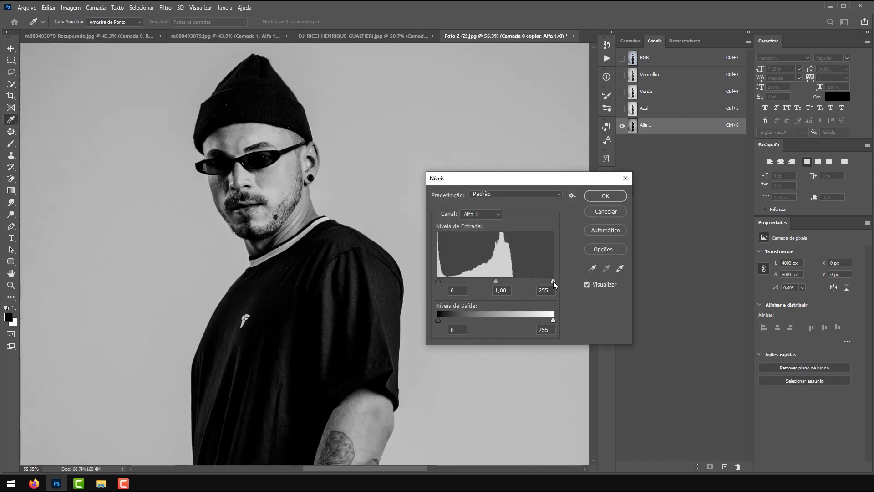
left_click_drag(553, 281, 460, 287)
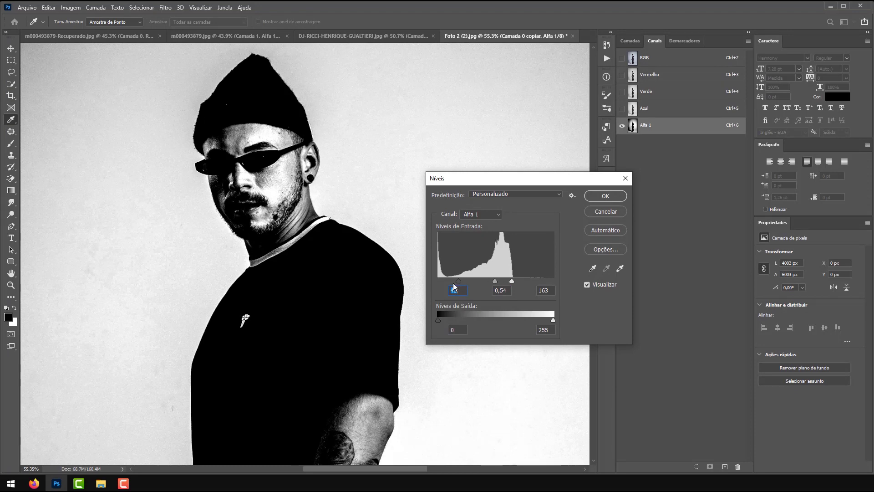
left_click_drag(454, 283, 423, 277)
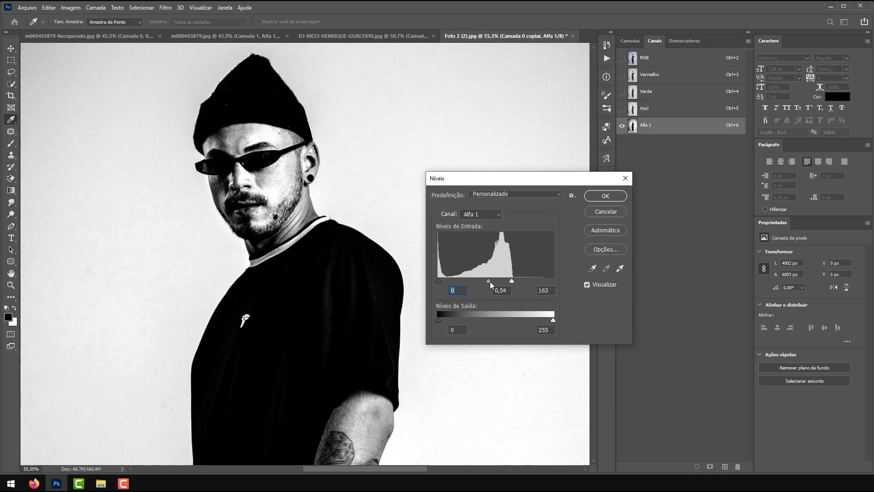
mouse_move(490, 281)
left_mouse_down()
mouse_move(458, 279)
mouse_move(483, 278)
left_mouse_up()
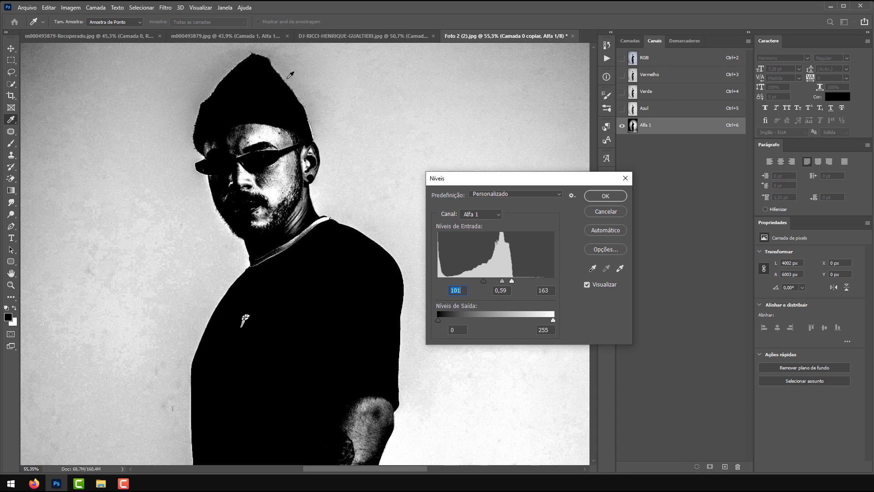
mouse_move(484, 281)
left_mouse_down()
mouse_move(434, 282)
mouse_move(503, 282)
mouse_move(482, 281)
mouse_move(493, 282)
left_mouse_up()
key("Tab")
left_click(605, 196)
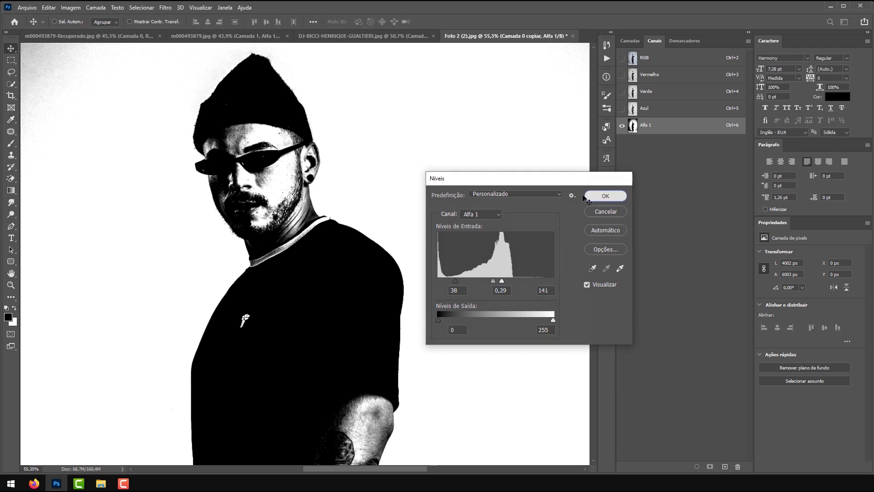
key("v")
- Inspect the high-contrast Alfa 1 channel around the man's trousers, shoes, hat, face and collar
scroll(401, 260, "down", 6)
scroll(309, 340, "up", 3)
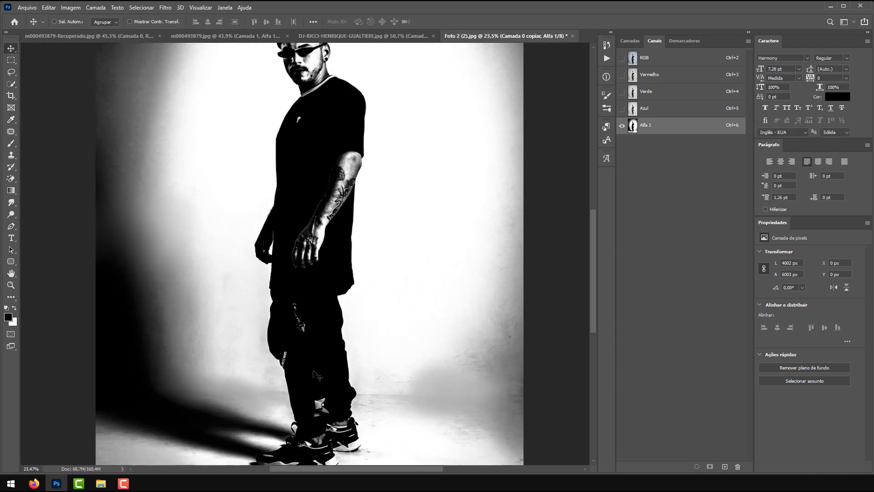
scroll(274, 406, "up", 4)
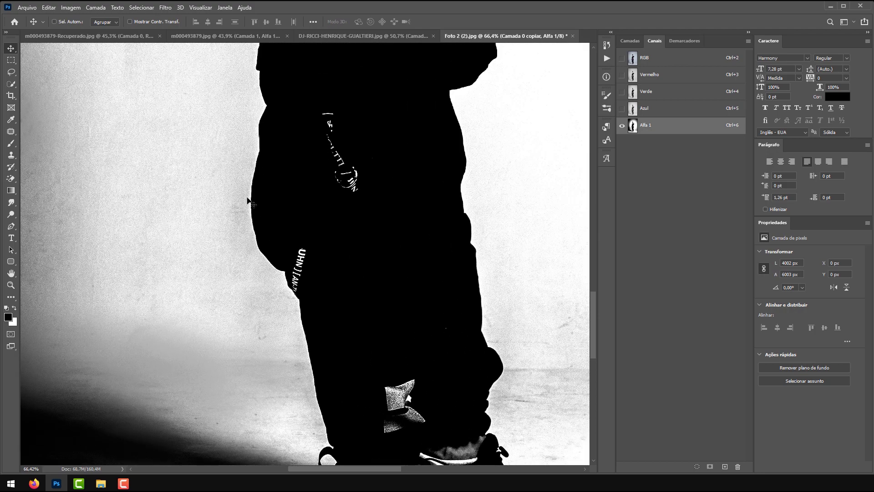
scroll(272, 235, "down", 5)
scroll(287, 205, "up", 7)
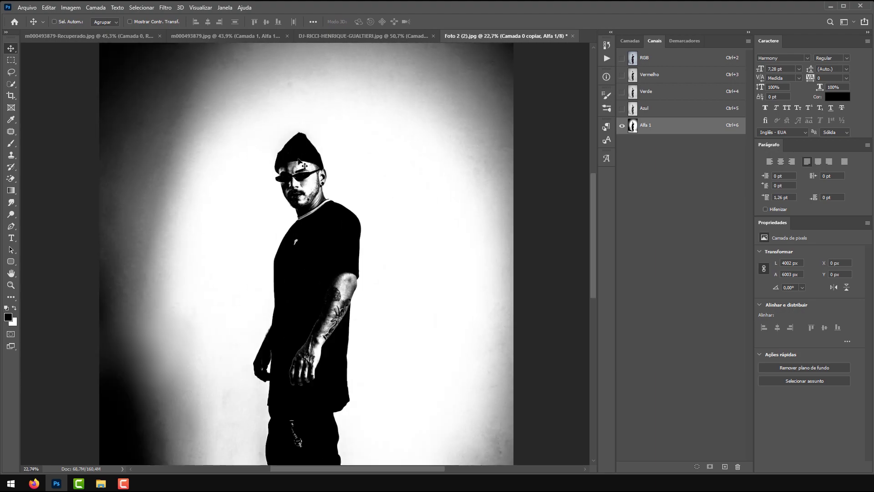
scroll(283, 215, "down", 3)
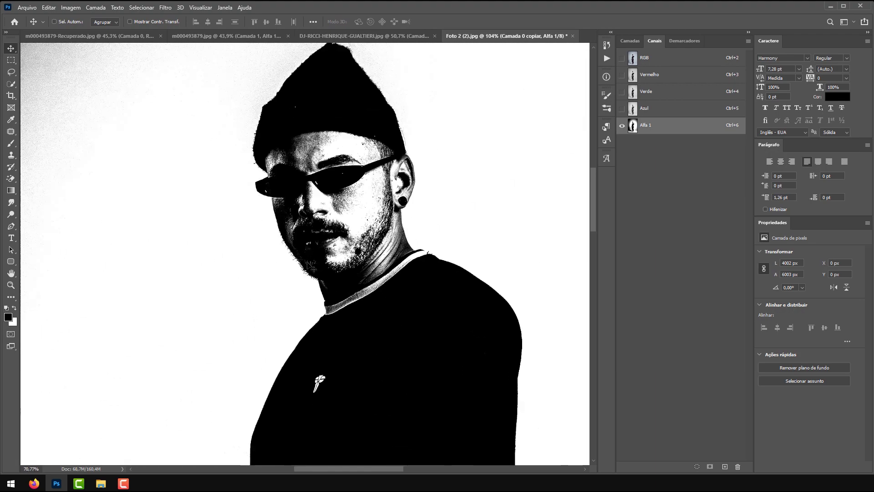
scroll(283, 215, "up", 2)
scroll(283, 157, "down", 1)
scroll(283, 157, "up", 3)
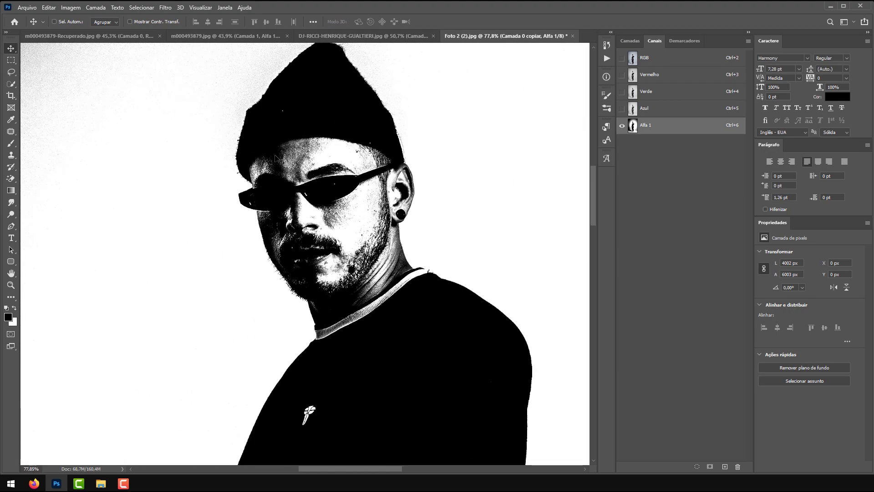
- Paint black over the T-shirt's inner area, the near hand and most of the forearm with a hard 503 px Brush
left_click(11, 142)
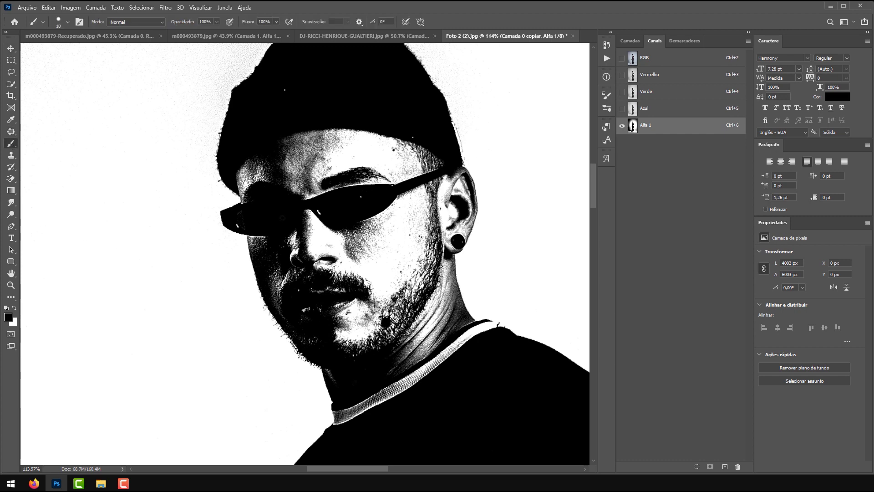
right_click(371, 169, "alt")
scroll(345, 319, "down", 4)
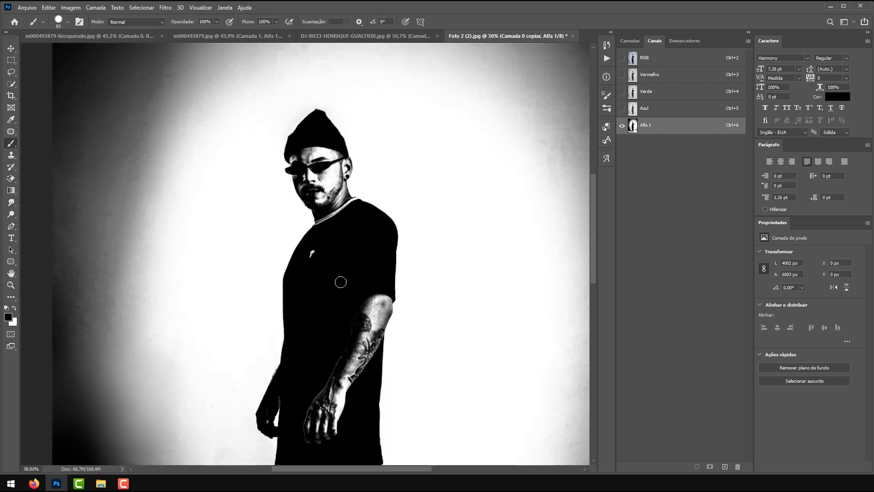
right_click(339, 375, "alt")
mouse_move(327, 410)
left_mouse_down()
mouse_move(335, 426)
mouse_move(332, 273)
left_mouse_up()
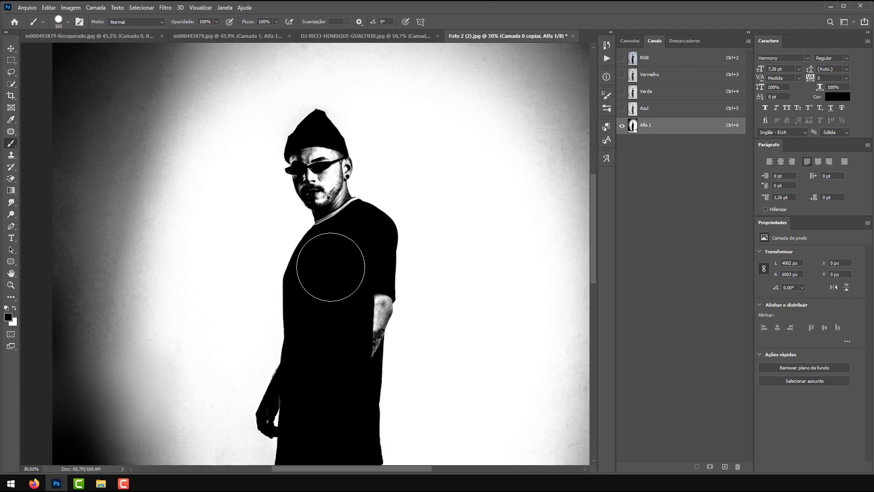
- Fill the light areas inside the man's far arm with black, using a 72 px Brush
scroll(318, 395, "up", 6)
right_click(276, 324, "alt")
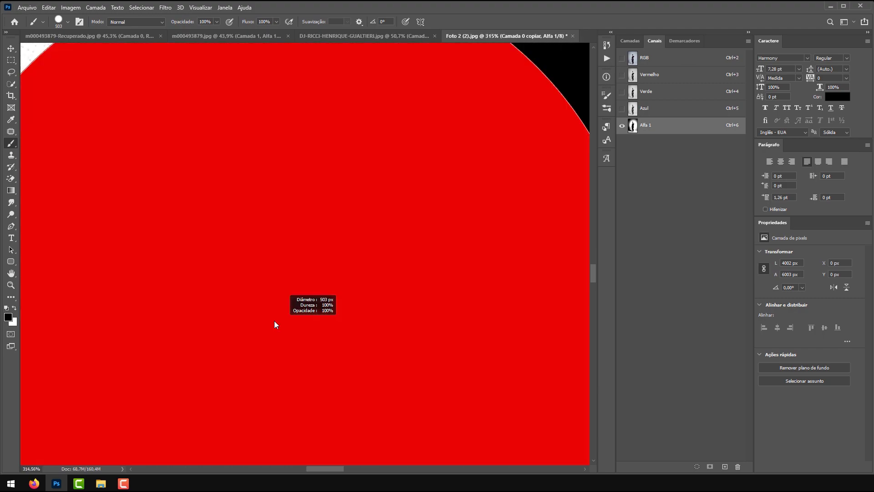
mouse_move(267, 273)
left_mouse_down()
mouse_move(255, 347)
mouse_move(261, 312)
mouse_move(179, 428)
mouse_move(227, 283)
left_mouse_up()
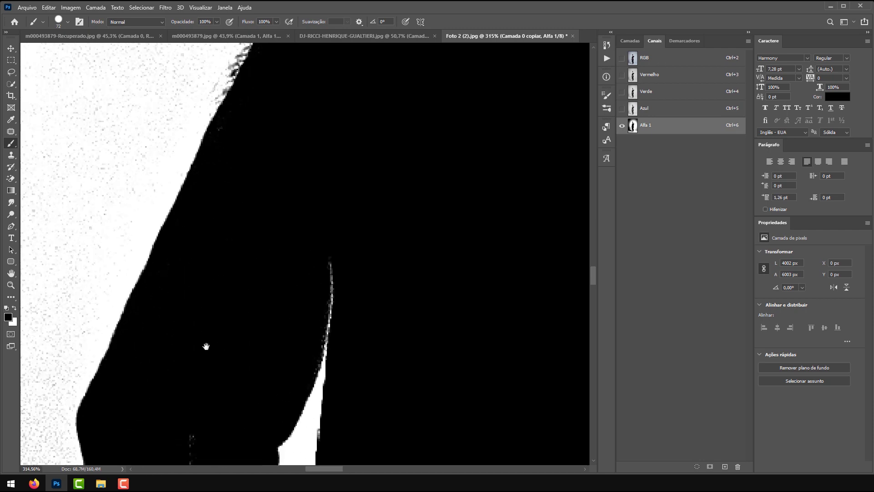
left_click_drag(204, 347, 211, 289)
- Paint the light areas of the T-shirt collar and neck solid black up to the man's outline
mouse_move(220, 372)
left_mouse_down()
mouse_move(216, 131)
mouse_move(285, 150)
mouse_move(289, 222)
mouse_move(215, 310)
mouse_move(279, 334)
mouse_move(185, 152)
mouse_move(347, 176)
mouse_move(280, 202)
mouse_move(254, 282)
mouse_move(420, 234)
left_mouse_up()
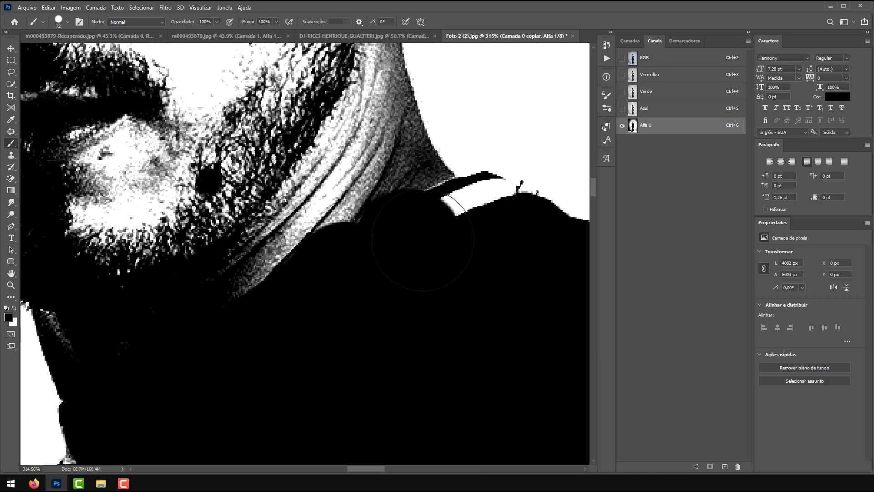
left_click_drag(504, 234, 204, 304)
left_click_drag(202, 196, 245, 377)
left_click_drag(245, 291, 220, 176)
scroll(336, 254, "down", 5)
mouse_move(336, 241)
left_mouse_down()
mouse_move(221, 190)
mouse_move(267, 314)
left_mouse_up()
mouse_move(254, 229)
left_mouse_down()
mouse_move(240, 224)
mouse_move(308, 235)
mouse_move(219, 144)
mouse_move(320, 90)
left_mouse_up()
left_click_drag(346, 173, 320, 241)
mouse_move(321, 240)
left_mouse_down()
mouse_move(444, 242)
mouse_move(423, 309)
left_mouse_up()
left_click_drag(359, 138, 353, 269)
scroll(409, 319, "up", 5)
mouse_move(309, 170)
left_mouse_down()
mouse_move(334, 137)
mouse_move(343, 218)
mouse_move(312, 312)
mouse_move(254, 157)
mouse_move(287, 327)
mouse_move(318, 358)
left_mouse_up()
left_click_drag(318, 358, 268, 277)
scroll(329, 237, "down", 5)
scroll(351, 301, "up", 7)
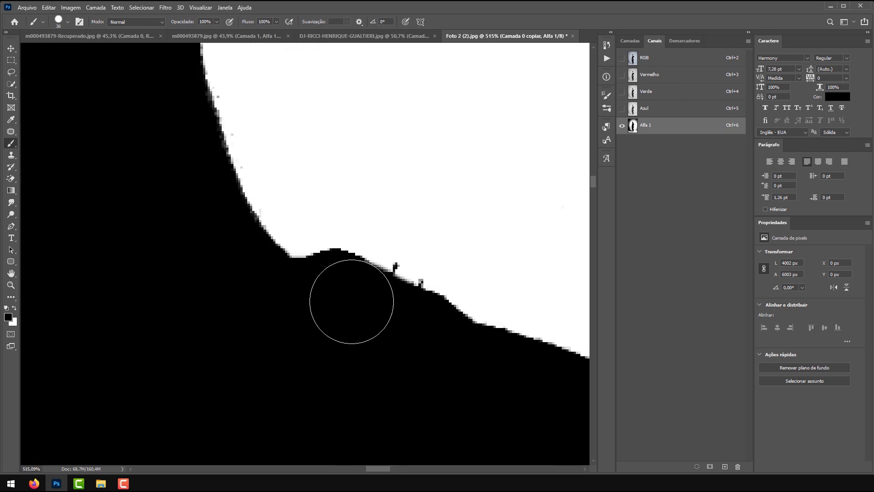
- Paint the remaining light details inside the man's silhouette above the shoes solid black
scroll(351, 273, "down", 10)
scroll(376, 285, "up", 4)
left_click_drag(380, 269, 368, 396)
mouse_move(369, 396)
left_mouse_down()
mouse_move(409, 212)
mouse_move(429, 200)
mouse_move(418, 228)
mouse_move(420, 265)
mouse_move(361, 430)
left_mouse_up()
scroll(358, 363, "down", 5)
scroll(357, 363, "up", 5)
left_click_drag(374, 398, 388, 442)
scroll(284, 231, "down", 8)
scroll(310, 342, "up", 8)
mouse_move(309, 342)
left_mouse_down()
mouse_move(279, 178)
mouse_move(293, 261)
mouse_move(292, 338)
mouse_move(249, 376)
left_mouse_up()
scroll(282, 299, "down", 4)
scroll(63, 396, "up", 5)
- Fill the light sole and upper details of the man's front shoe with black
mouse_move(62, 396)
left_mouse_down()
mouse_move(169, 266)
mouse_move(113, 281)
left_mouse_up()
mouse_move(90, 339)
left_mouse_down()
mouse_move(121, 357)
mouse_move(208, 374)
mouse_move(421, 377)
left_mouse_up()
left_click_drag(426, 377, 218, 291)
left_click_drag(465, 297, 186, 295)
left_click_drag(131, 238, 247, 245)
left_click_drag(182, 255, 87, 260)
left_click_drag(537, 282, 293, 255)
mouse_move(296, 227)
left_mouse_down()
mouse_move(361, 273)
mouse_move(433, 187)
left_mouse_up()
scroll(483, 214, "up", 5)
mouse_move(346, 305)
left_mouse_down()
mouse_move(374, 245)
mouse_move(326, 134)
left_mouse_up()
scroll(337, 246, "down", 1)
left_click_drag(337, 247, 247, 460)
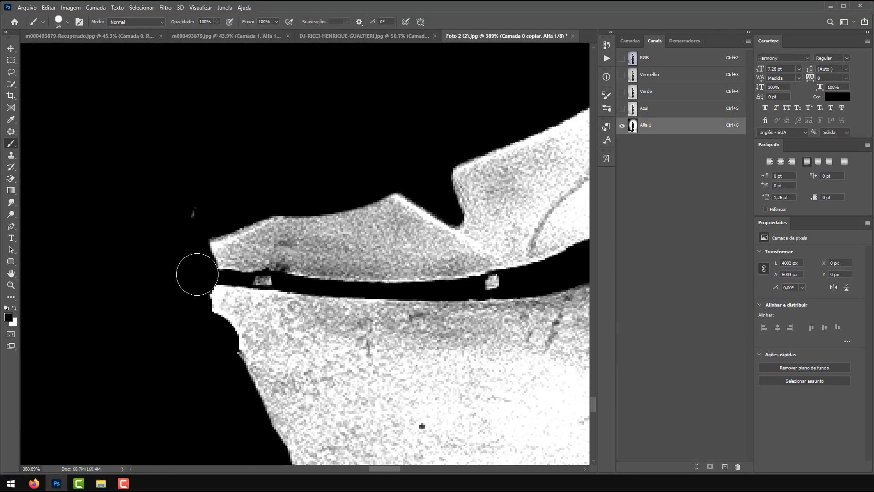
- Paint the light sole of the rear shoe black beside the front shoe's heel, using a 24 px Brush
left_click_drag(196, 275, 523, 250)
mouse_move(499, 274)
left_mouse_down()
mouse_move(382, 296)
mouse_move(148, 300)
left_mouse_up()
mouse_move(159, 233)
left_mouse_down()
mouse_move(419, 247)
mouse_move(483, 149)
left_mouse_up()
left_click_drag(419, 150, 221, 248)
right_click(221, 247)
left_click_drag(319, 320, 336, 293)
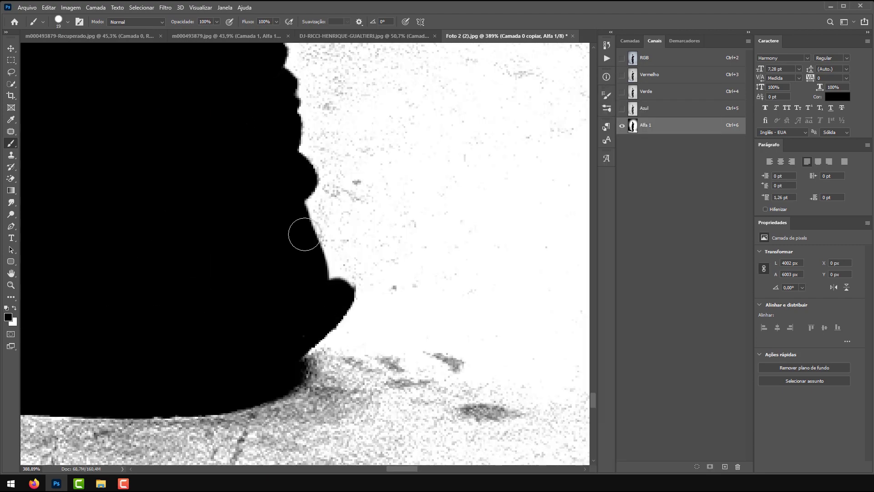
- Touch up the rear shoe's heel and the small light gaps on the shoes in black with a finer Brush
scroll(305, 234, "down", 5)
scroll(298, 194, "up", 5)
scroll(301, 296, "down", 7)
mouse_move(319, 233)
left_mouse_down()
mouse_move(335, 239)
mouse_move(290, 316)
mouse_move(269, 320)
left_mouse_up()
scroll(165, 332, "up", 7)
left_click_drag(358, 162, 360, 189)
scroll(342, 286, "down", 10)
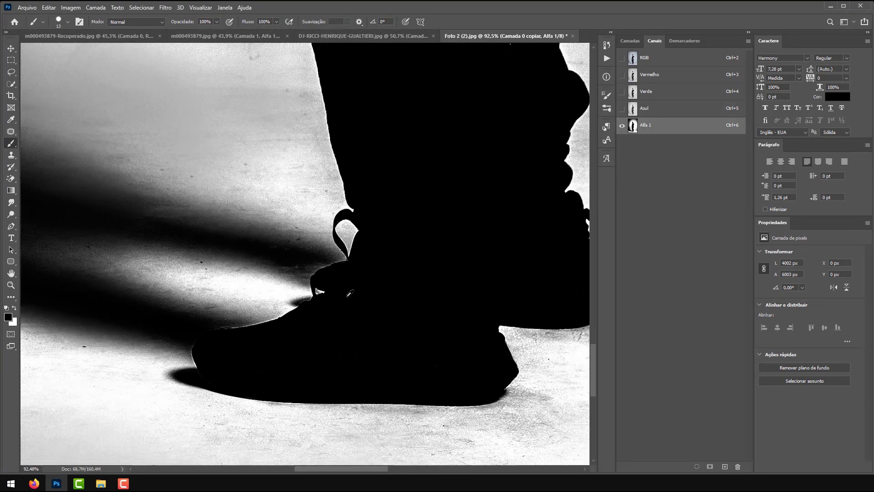
- Inspect the black silhouette in the Alfa 1 channel around the shoes, hat, glasses and face, and as a whole
scroll(308, 173, "up", 5)
scroll(260, 191, "up", 1)
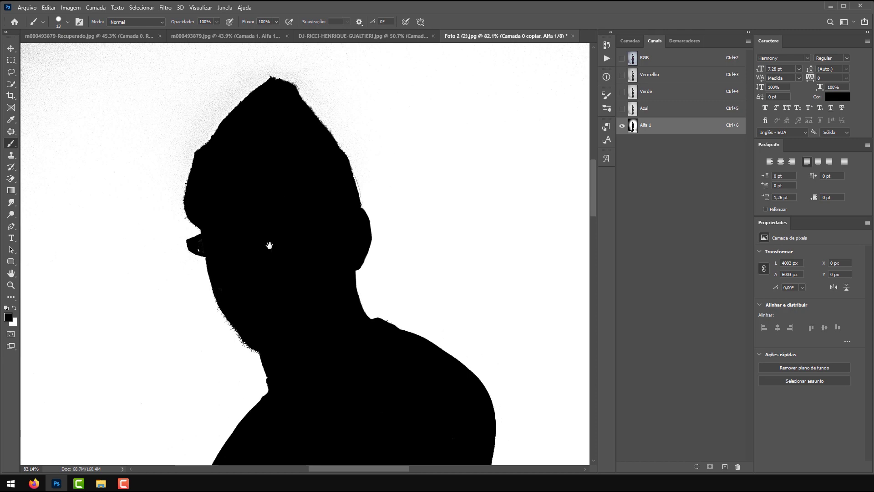
scroll(223, 231, "up", 4)
scroll(162, 318, "up", 2)
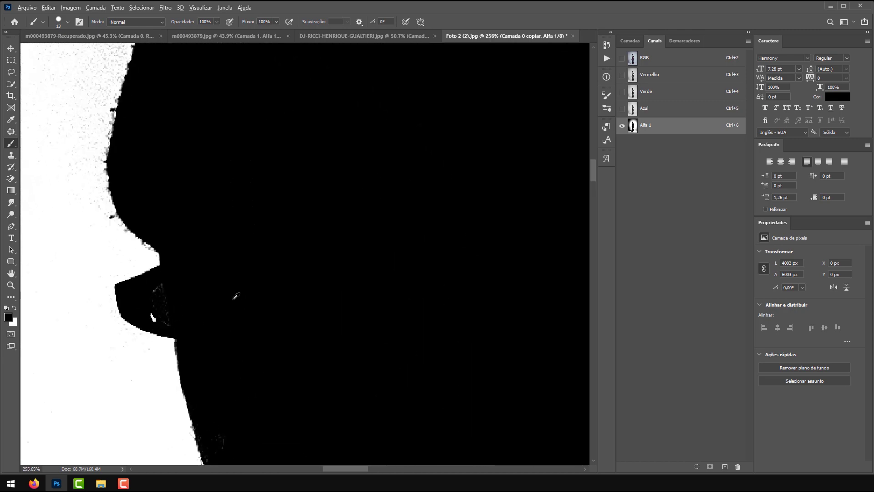
scroll(242, 298, "down", 4)
left_click_drag(334, 392, 307, 139)
mouse_move(331, 273)
left_mouse_down()
mouse_move(322, 316)
mouse_move(304, 295)
mouse_move(363, 133)
mouse_move(281, 119)
mouse_move(227, 80)
mouse_move(265, 186)
mouse_move(350, 167)
mouse_move(293, 171)
left_mouse_up()
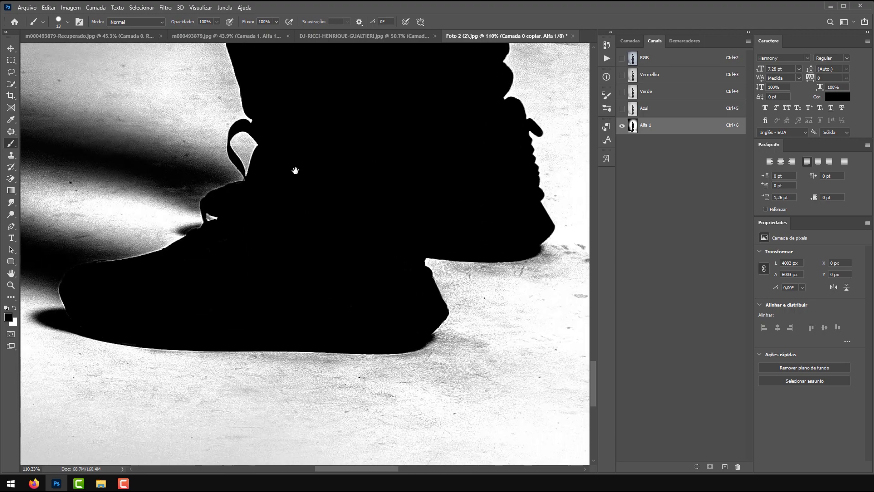
scroll(294, 261, "down", 8)
scroll(291, 261, "up", 3)
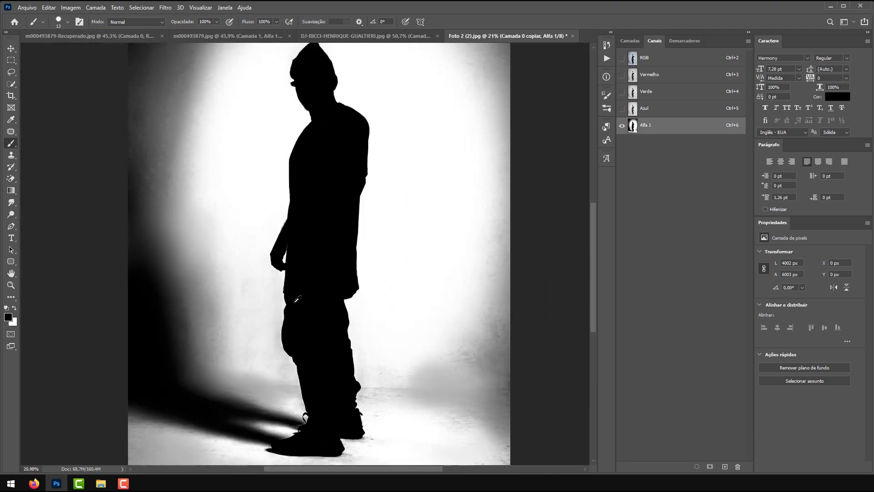
scroll(301, 296, "down", 2)
scroll(305, 332, "up", 1)
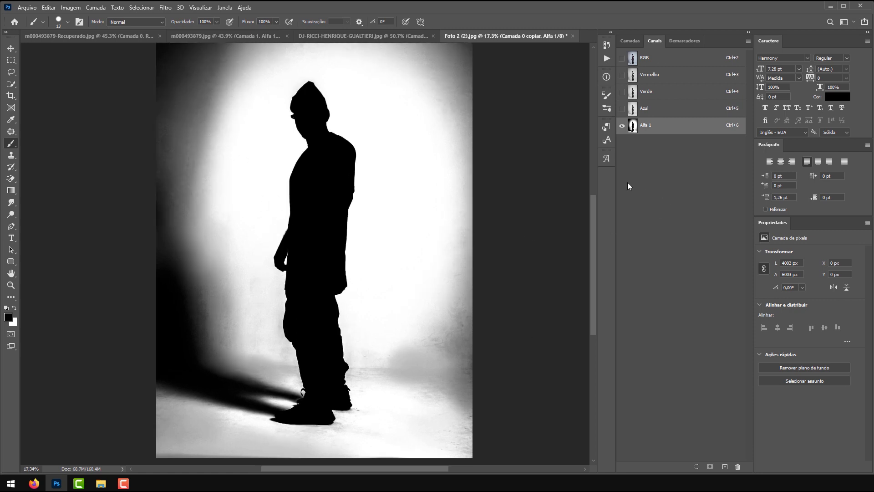
- Load the Alfa 1 channel as a selection and add a layer mask to Camada 0 copiar that hides the selected background
left_click(635, 127, "ctrl")
scroll(447, 255, "down", 1)
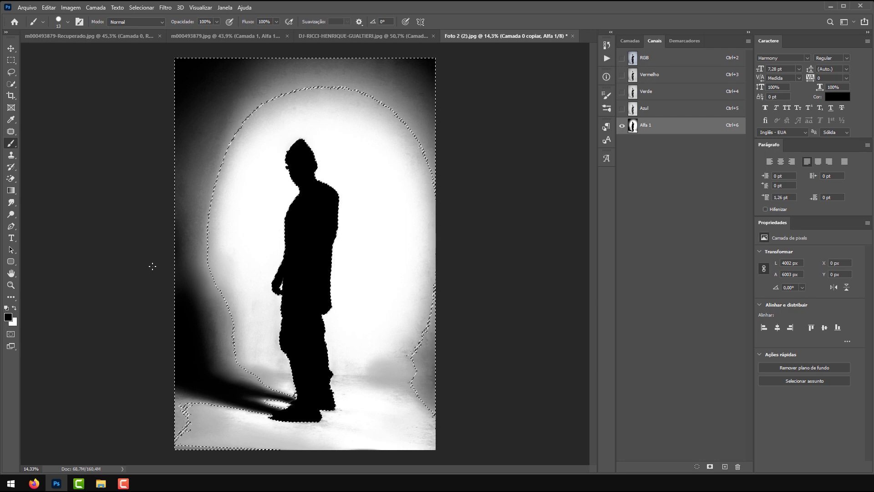
left_click(636, 46)
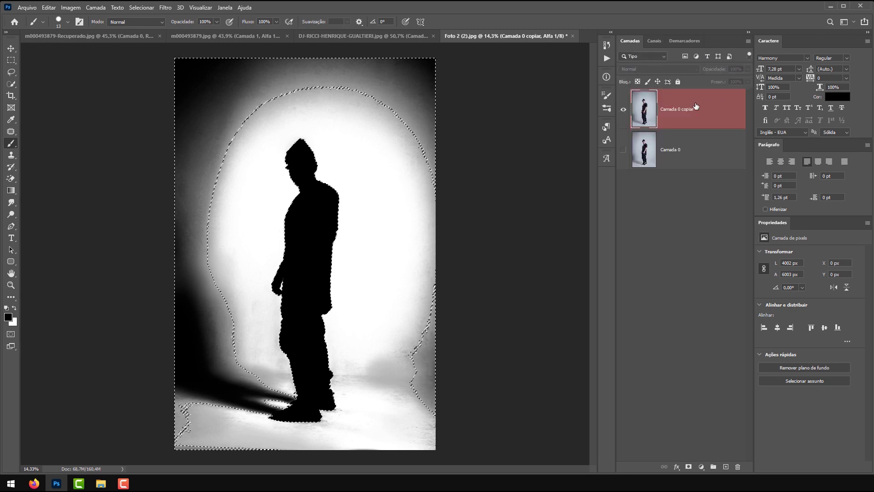
left_click(732, 121)
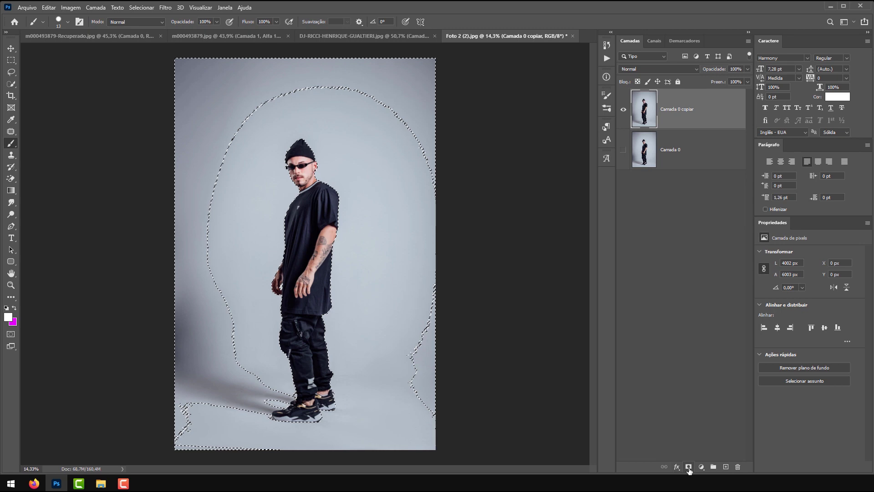
left_click(688, 467)
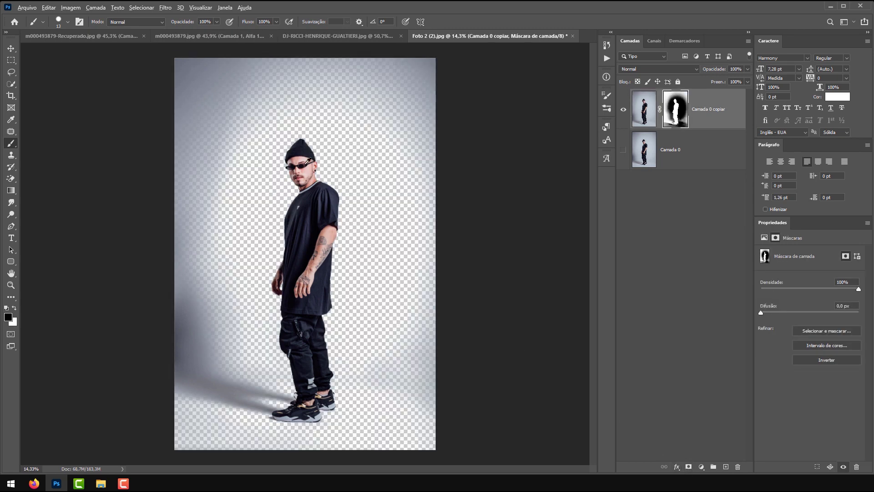
- Paint black on the layer mask over the grey background surrounding the man, using a hard 1094 px Brush
scroll(401, 279, "up", 8)
scroll(497, 343, "down", 4)
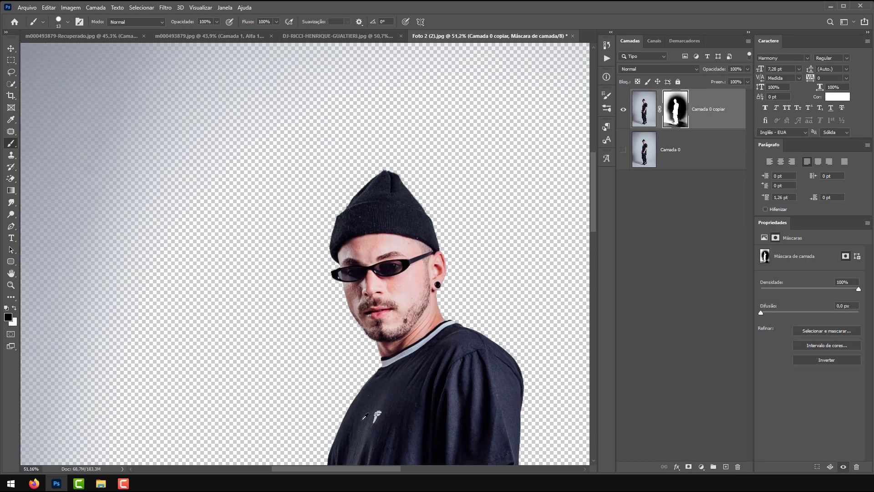
scroll(364, 367, "up", 6)
scroll(365, 367, "down", 2)
scroll(352, 324, "down", 8)
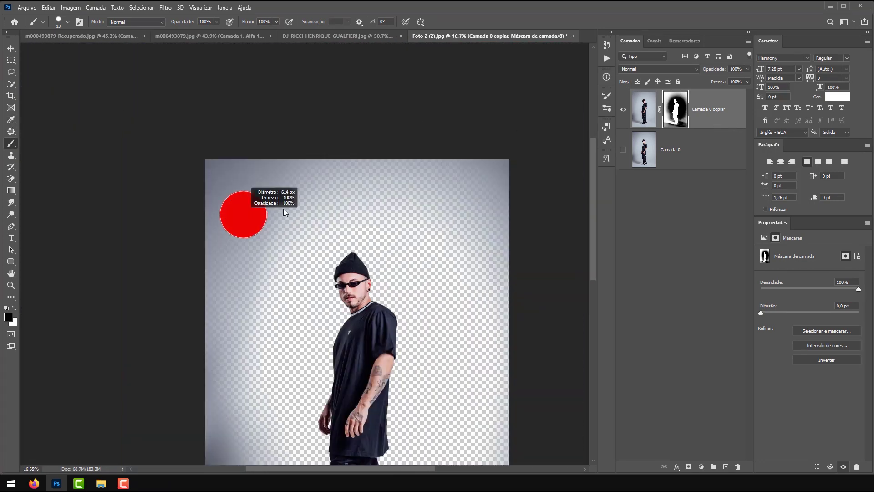
mouse_move(248, 209)
left_mouse_down()
mouse_move(326, 141)
mouse_move(398, 199)
mouse_move(428, 176)
mouse_move(482, 365)
mouse_move(400, 128)
left_mouse_up()
mouse_move(401, 191)
left_mouse_down()
mouse_move(392, 271)
mouse_move(371, 328)
mouse_move(409, 326)
left_mouse_up()
mouse_move(182, 380)
left_mouse_down()
mouse_move(168, 300)
mouse_move(168, 210)
mouse_move(126, 390)
mouse_move(137, 141)
mouse_move(137, 288)
mouse_move(147, 297)
mouse_move(166, 209)
mouse_move(200, 161)
mouse_move(133, 78)
left_mouse_up()
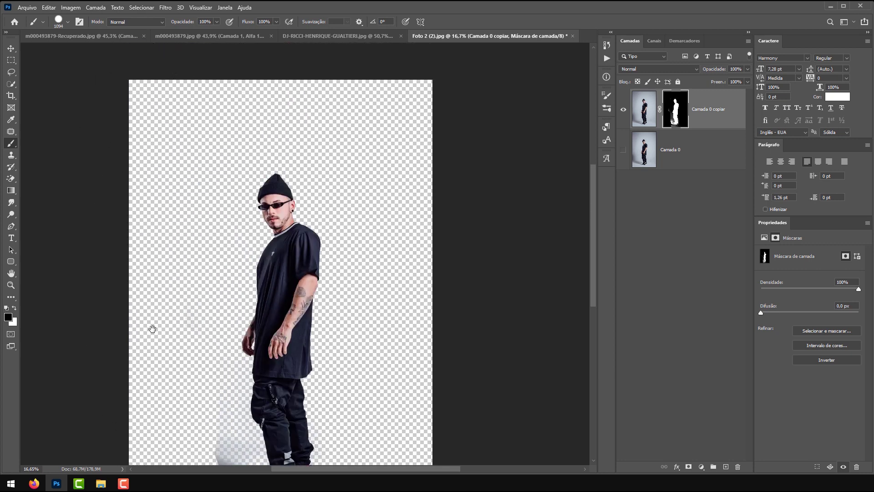
mouse_move(152, 328)
left_mouse_down()
mouse_move(231, 236)
mouse_move(252, 286)
mouse_move(302, 307)
mouse_move(245, 243)
mouse_move(246, 228)
mouse_move(211, 214)
mouse_move(231, 281)
mouse_move(207, 281)
mouse_move(283, 201)
mouse_move(326, 211)
mouse_move(266, 320)
mouse_move(293, 297)
mouse_move(364, 309)
left_mouse_up()
mouse_move(361, 288)
left_mouse_down()
mouse_move(319, 293)
mouse_move(303, 306)
mouse_move(300, 341)
mouse_move(369, 303)
mouse_move(384, 276)
mouse_move(394, 296)
mouse_move(358, 302)
mouse_move(375, 360)
mouse_move(379, 329)
left_mouse_up()
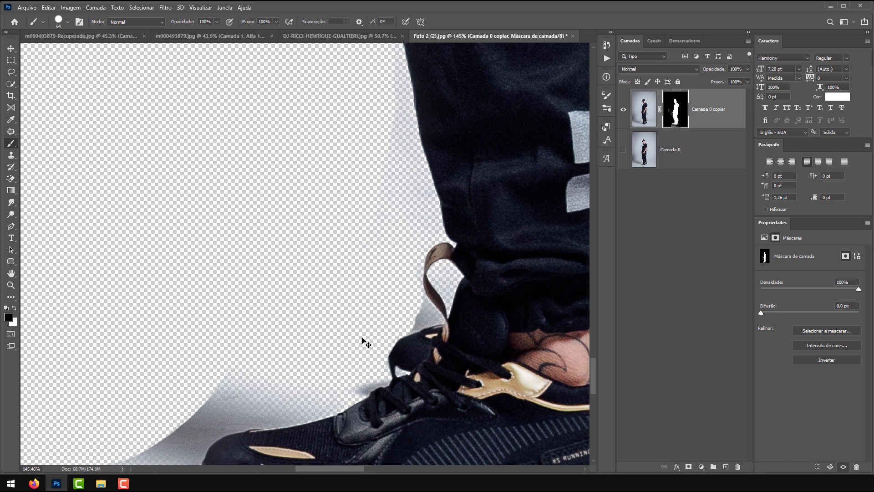
- Mask out the background left around the front shoe's laces, heel loop and trouser leg with a small black Brush
scroll(363, 340, "up", 4)
left_click_drag(455, 306, 453, 308)
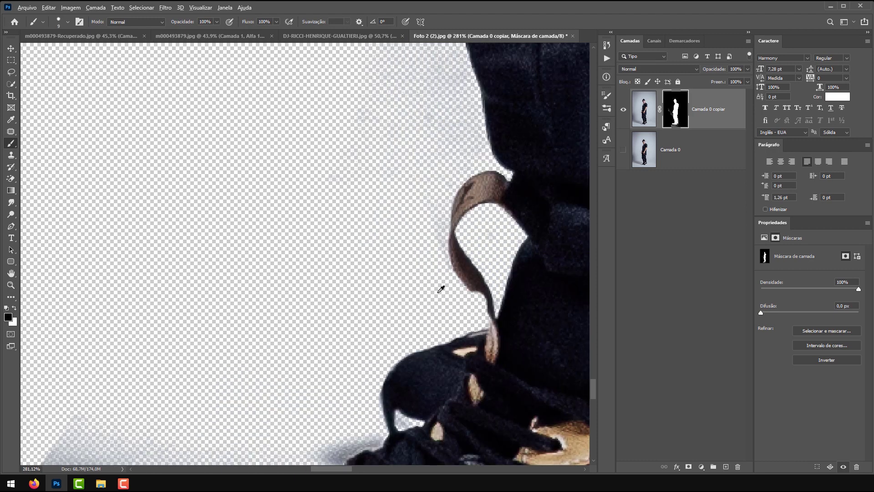
left_click_drag(401, 394, 453, 293)
mouse_move(433, 318)
left_mouse_down()
mouse_move(419, 335)
mouse_move(212, 408)
mouse_move(100, 387)
left_mouse_up()
left_click_drag(109, 409, 302, 199)
mouse_move(203, 363)
left_mouse_down()
mouse_move(357, 191)
mouse_move(296, 194)
mouse_move(232, 251)
mouse_move(224, 325)
mouse_move(285, 421)
left_mouse_up()
scroll(285, 421, "down", 3)
scroll(331, 212, "up", 7)
left_click_drag(331, 213, 168, 211)
scroll(234, 301, "down", 14)
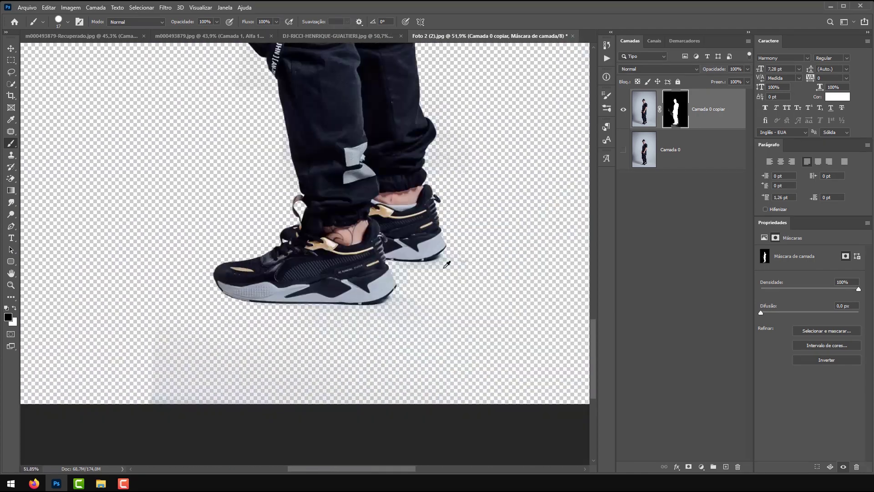
- Mask out the shadow remnants around the heels and soles of both shoes with black
scroll(443, 268, "up", 7)
left_click_drag(444, 268, 463, 268)
left_click_drag(381, 325, 267, 347)
scroll(443, 256, "up", 7)
mouse_move(480, 247)
left_mouse_down()
mouse_move(397, 279)
mouse_move(260, 287)
left_mouse_up()
- Examine the cut-out's edges around the face, T-shirt, trousers and shoes, and the whole figure
scroll(413, 300, "down", 20)
scroll(351, 175, "up", 14)
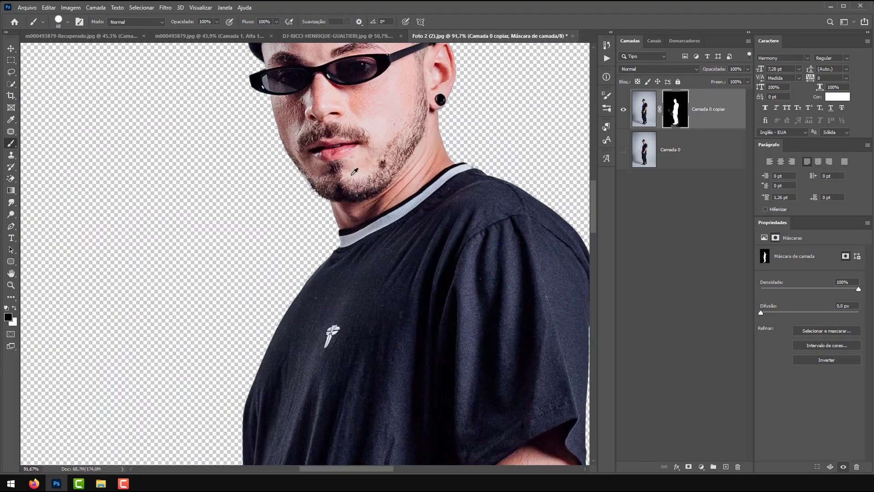
scroll(355, 171, "down", 15)
scroll(333, 374, "up", 15)
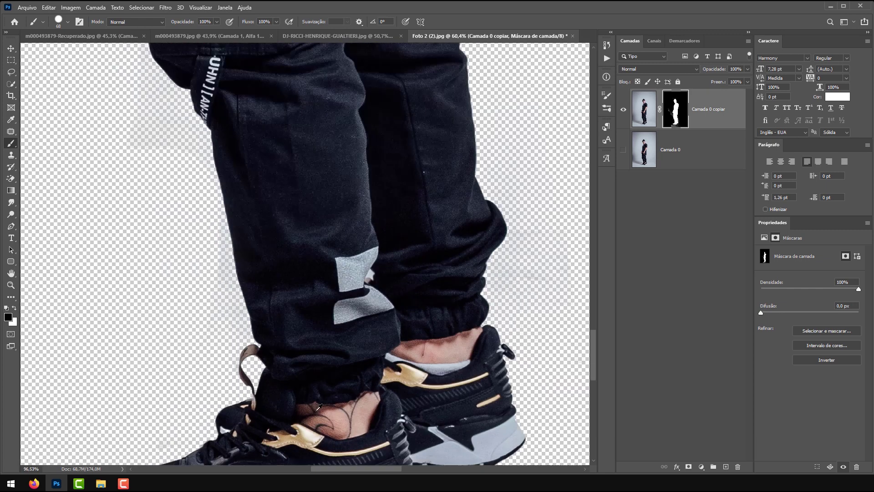
scroll(318, 407, "up", 1)
scroll(348, 261, "up", 5)
scroll(348, 261, "up", 1)
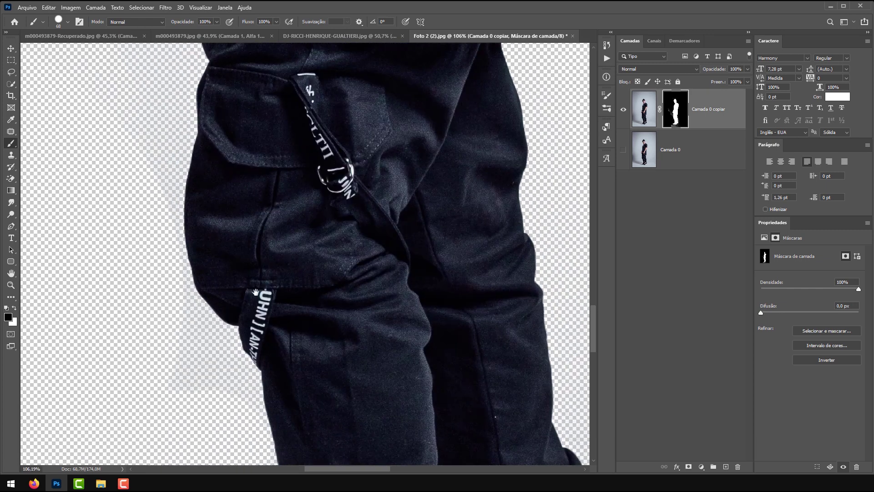
scroll(173, 328, "down", 5)
scroll(266, 303, "down", 8)
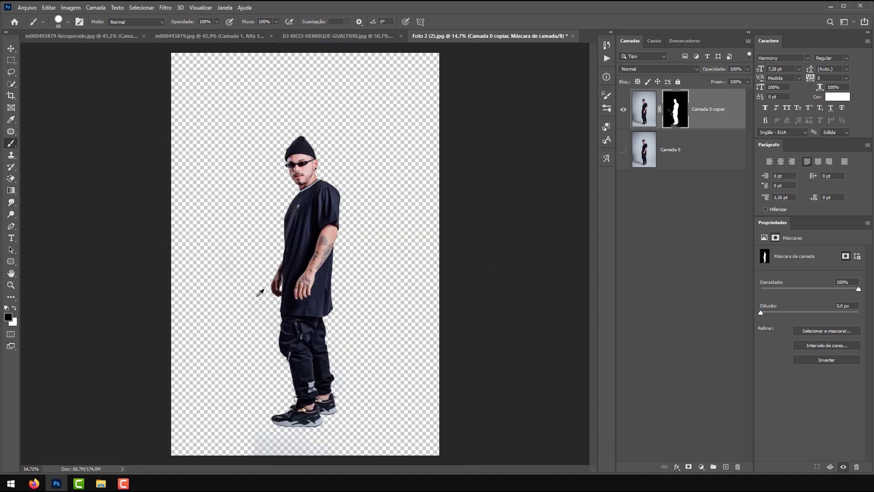
- Add a new layer above Camada 0 and fill it with the magenta background colour
left_click(697, 167)
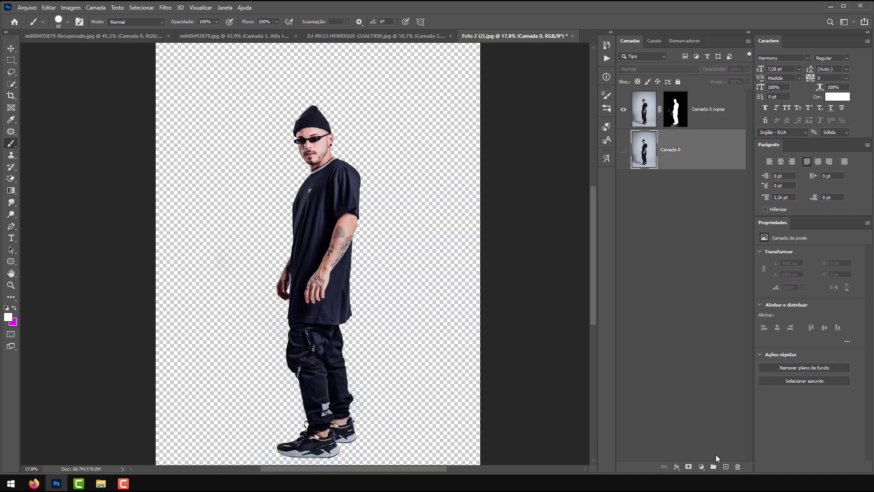
left_click(726, 467)
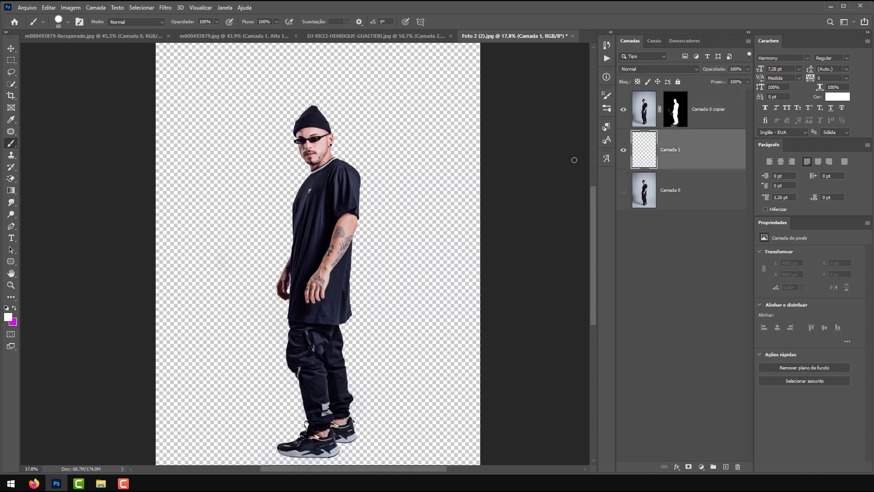
key("ctrl+BackSpace")
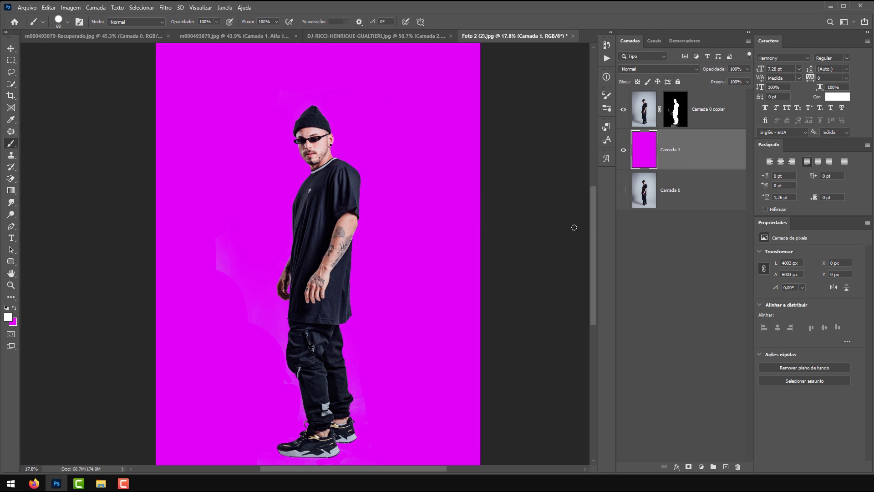
- Paint black on Camada 0 copiar's mask over the faint residue near the man's far hand, using a 269 px Brush
left_click_drag(188, 348, 318, 288)
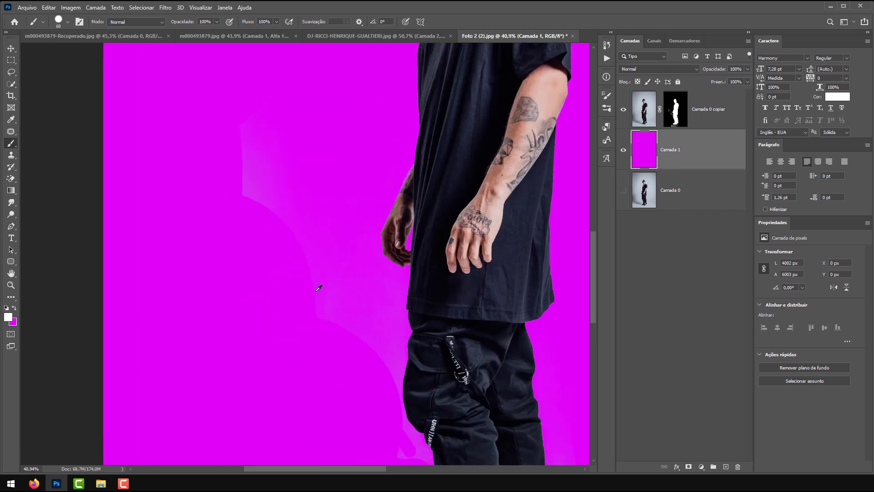
scroll(378, 316, "up", 4)
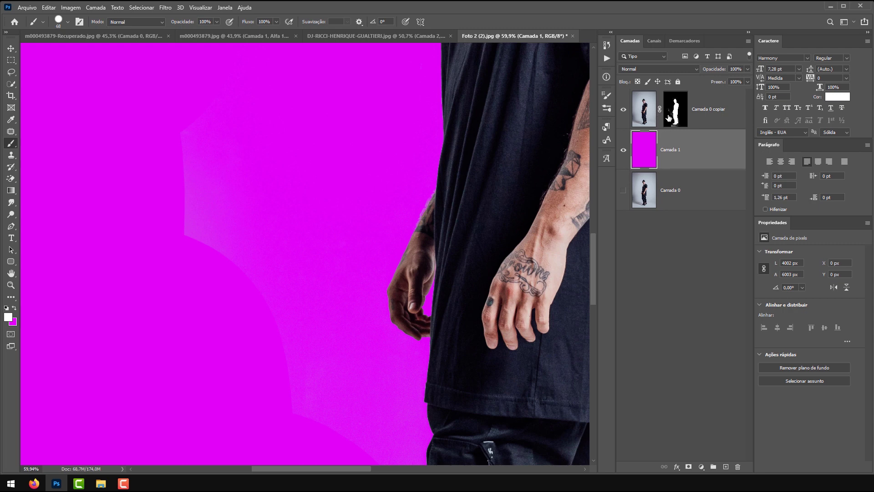
left_click(669, 118)
right_click(201, 227, "alt")
left_click_drag(211, 187, 193, 240)
scroll(192, 242, "up", 8)
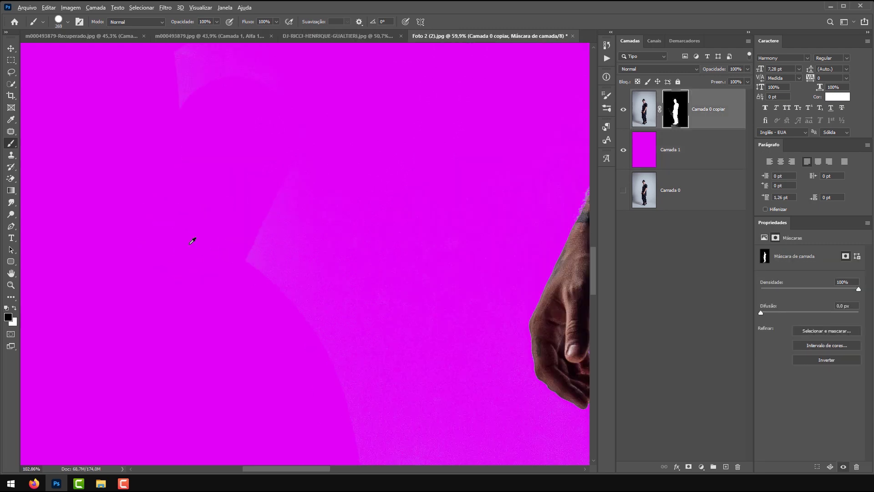
left_click(248, 241)
- Load Camada 0 copiar's mask as a selection, switch to the Move tool and examine the background residue around the man
scroll(300, 260, "down", 8)
scroll(302, 257, "down", 5)
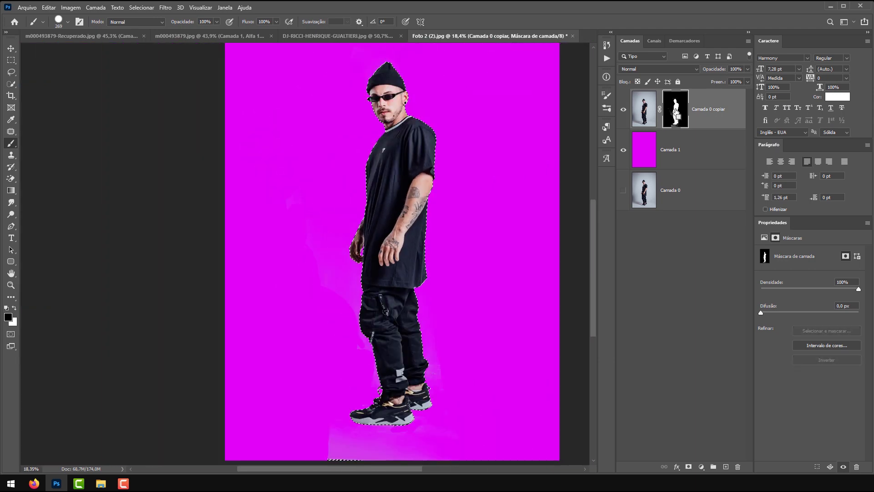
scroll(355, 237, "up", 6)
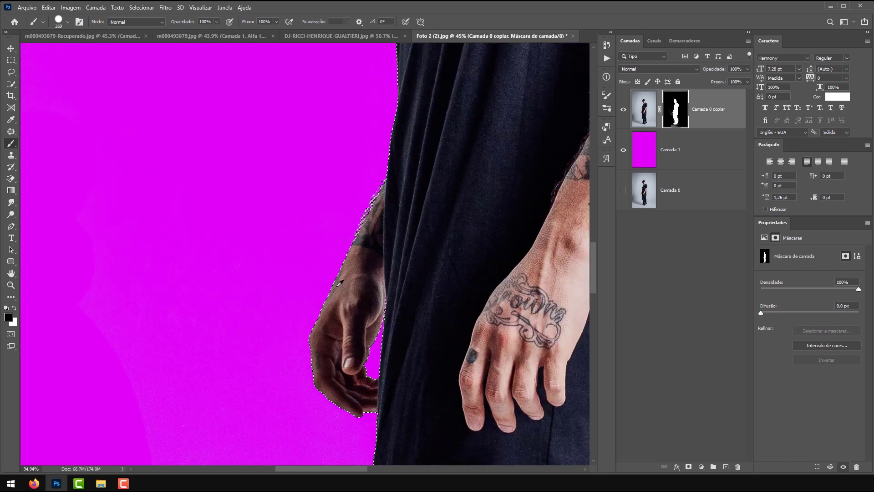
scroll(263, 341, "up", 2)
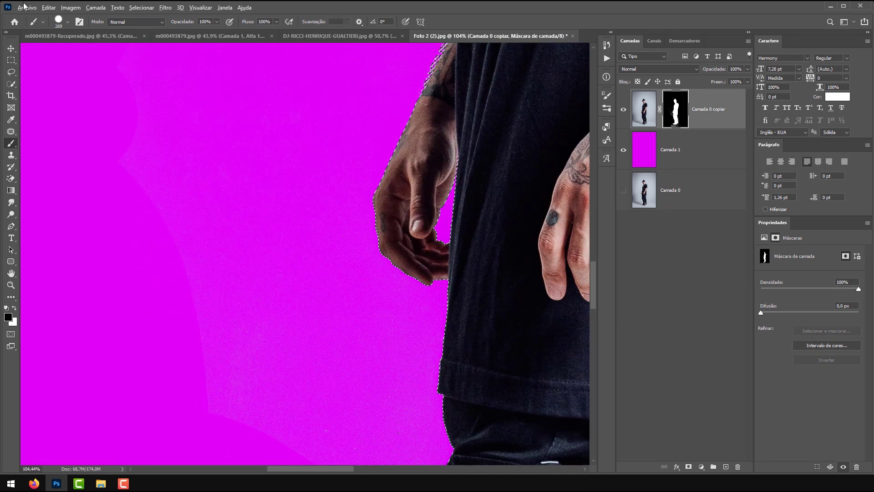
left_click(11, 48)
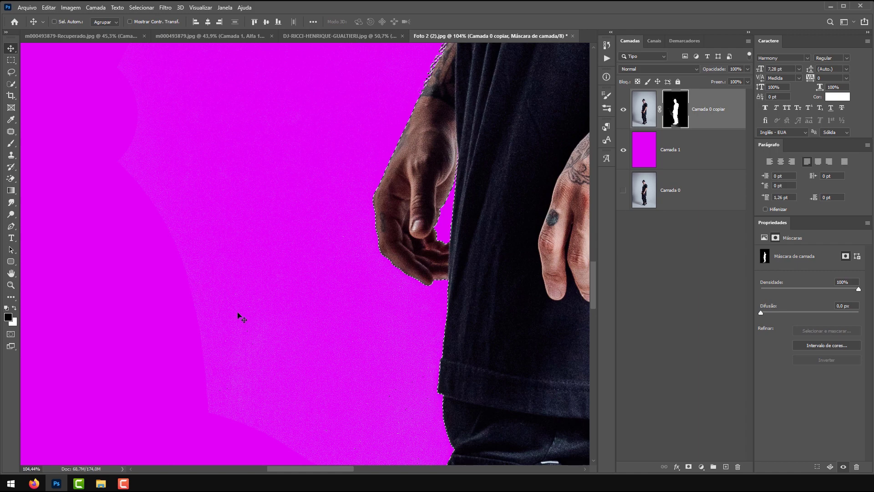
scroll(241, 314, "up", 4)
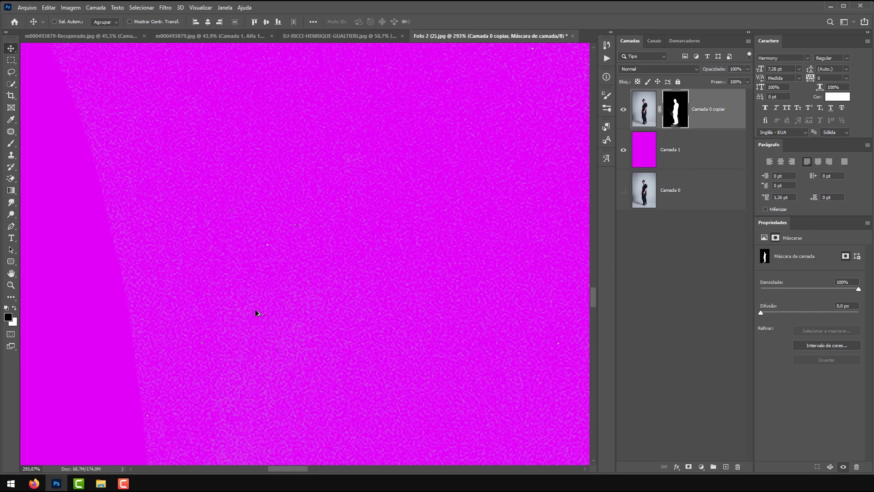
scroll(261, 318, "down", 5)
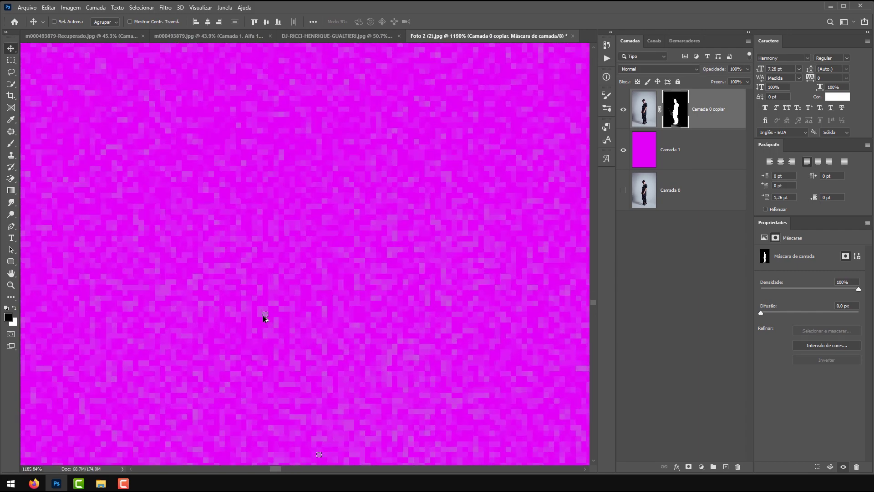
scroll(260, 300, "down", 5)
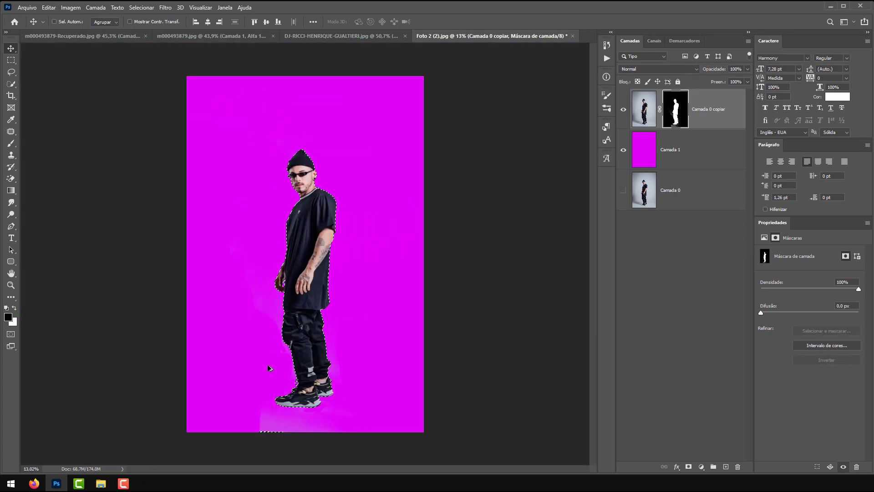
- Invert the selection, fill the area around the man with black on Camada 0 copiar's mask, and deselect
scroll(267, 260, "up", 3)
scroll(267, 260, "up", 1)
scroll(273, 246, "down", 4)
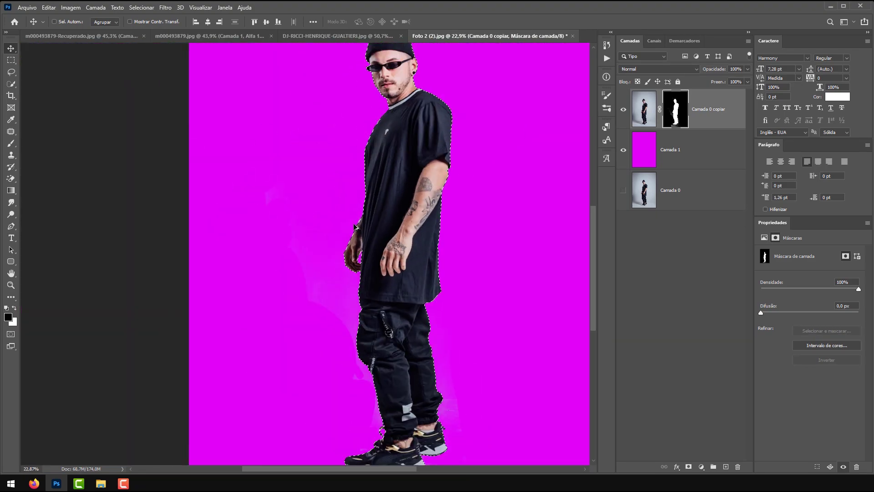
scroll(297, 290, "up", 1)
key("ctrl+shift+i")
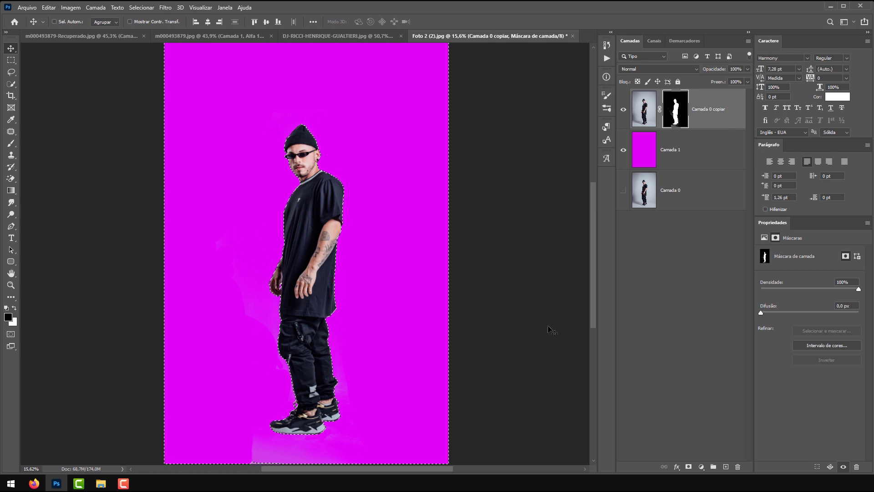
key("x")
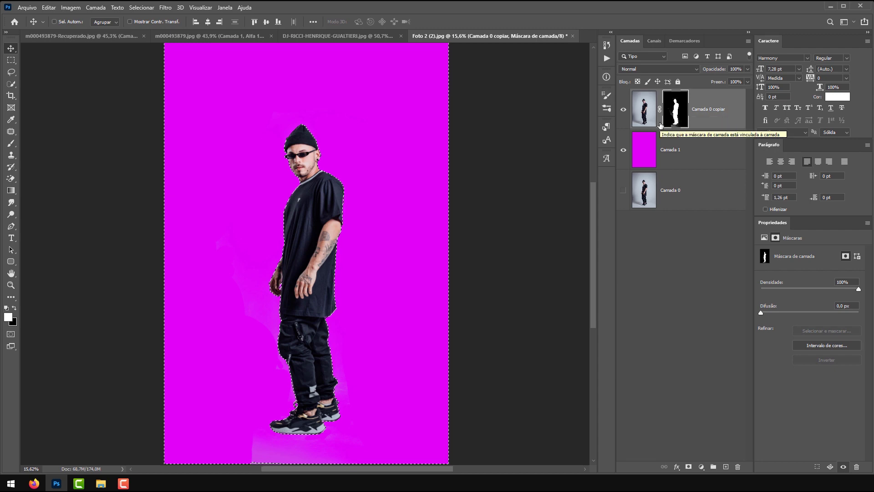
key("ctrl+BackSpace")
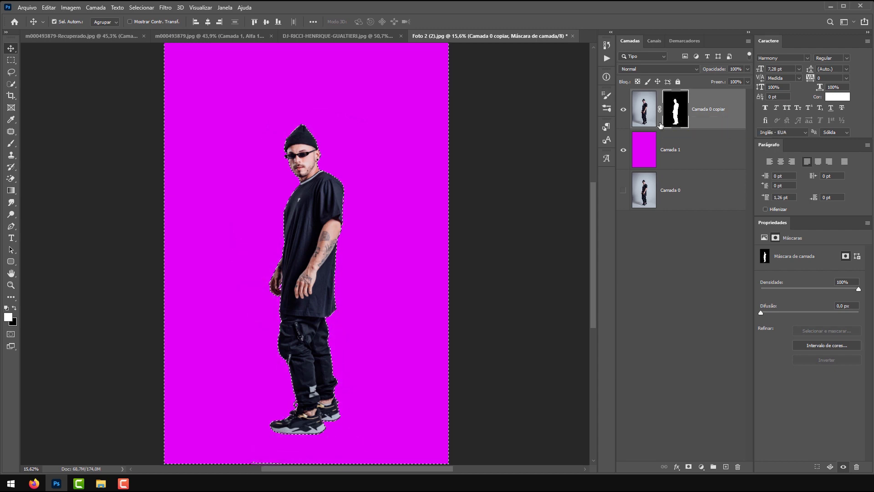
scroll(290, 236, "up", 3)
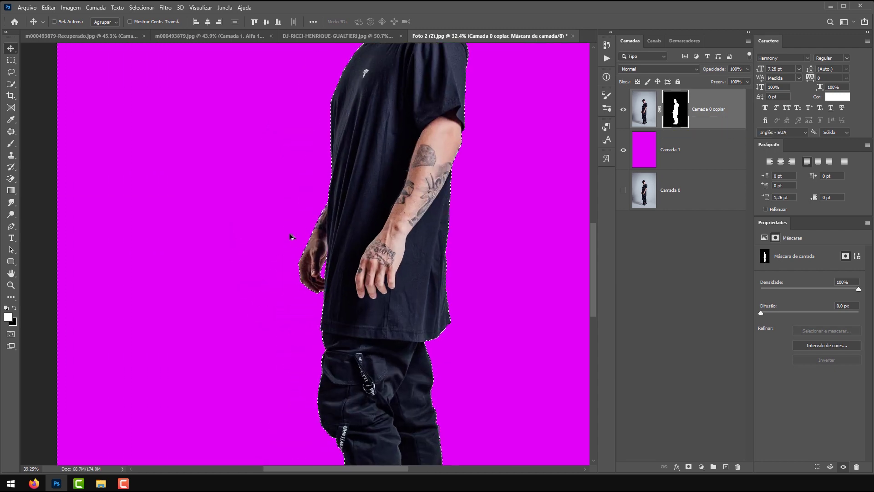
scroll(290, 236, "up", 3)
key("ctrl+d")
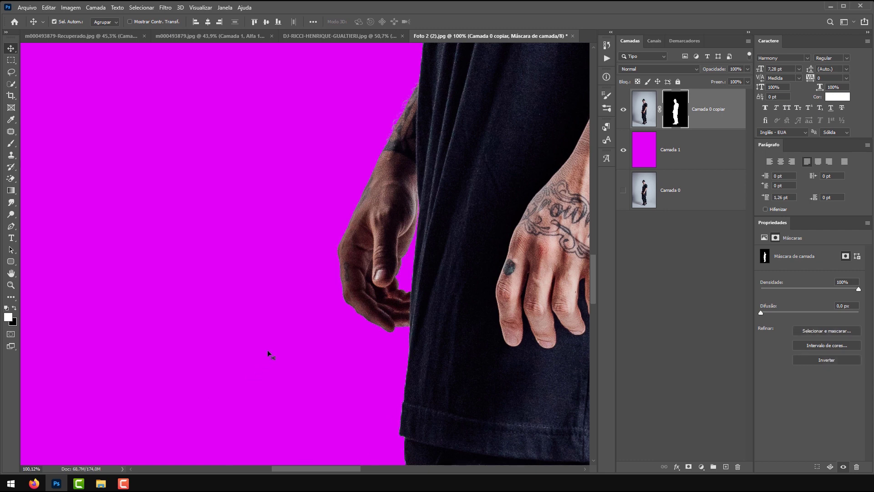
- Examine the cut-out's edges along the hand, shoes, trousers, T-shirt, shoulder and far forearm against the magenta
scroll(293, 206, "down", 5)
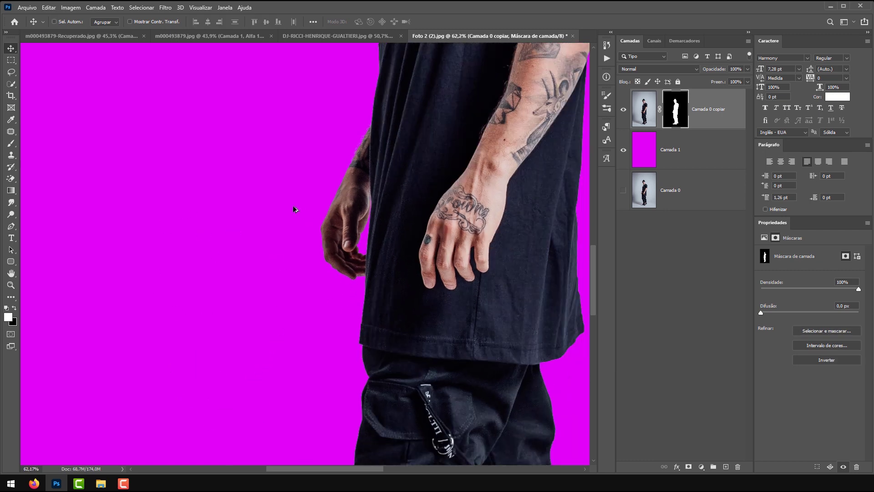
scroll(360, 376, "up", 4)
scroll(343, 331, "up", 3)
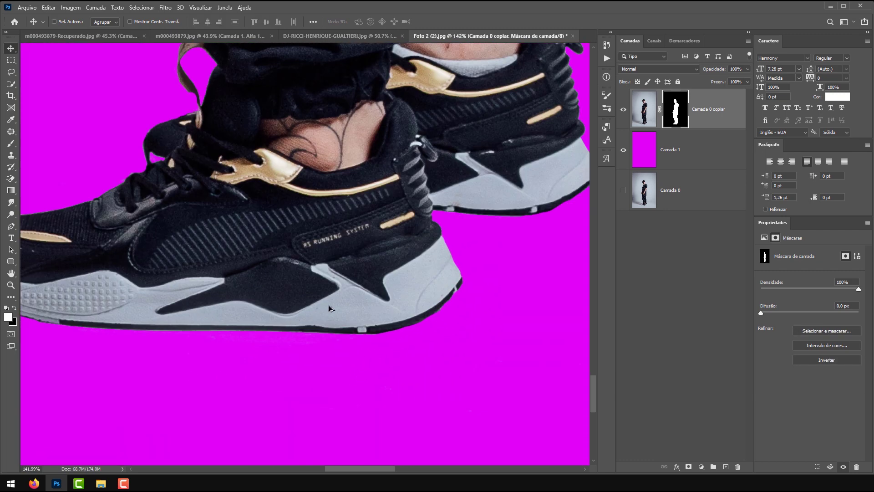
scroll(459, 298, "up", 10)
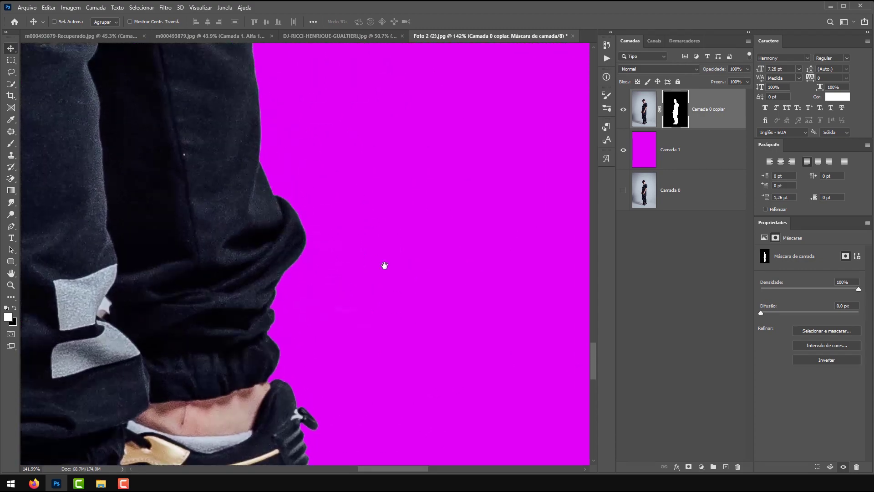
scroll(374, 291, "up", 15)
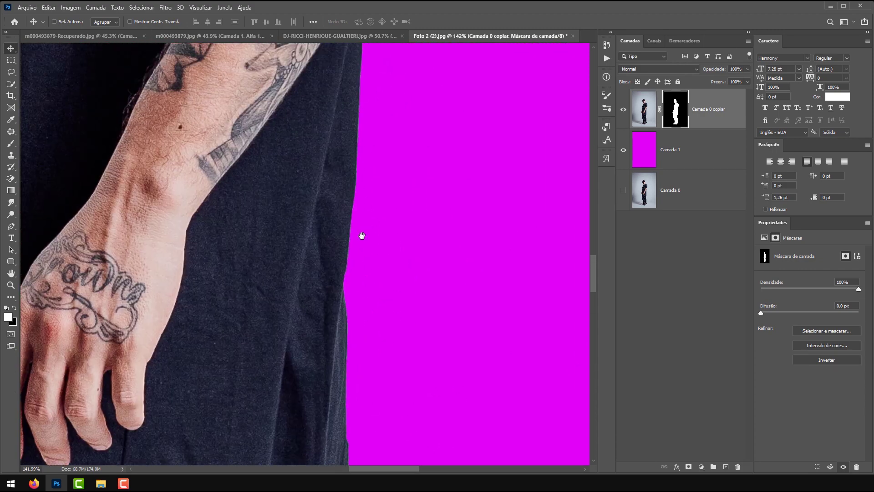
scroll(370, 373, "up", 15)
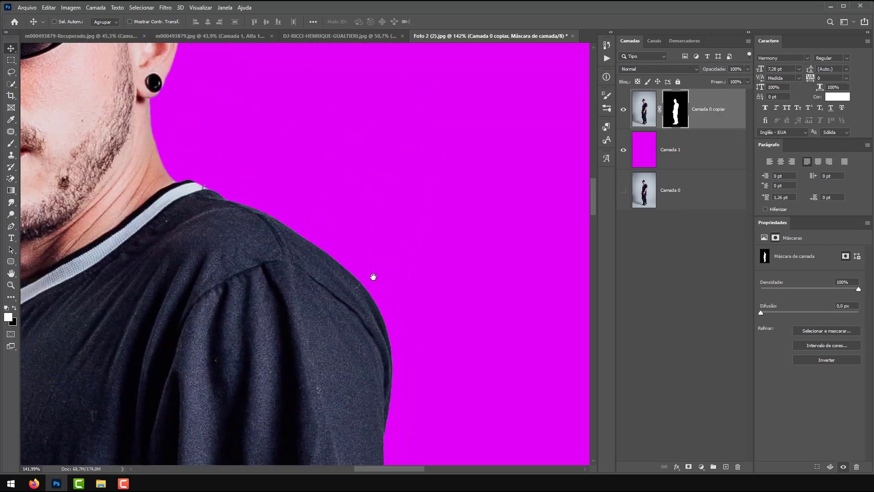
scroll(345, 343, "up", 8)
scroll(460, 387, "down", 15)
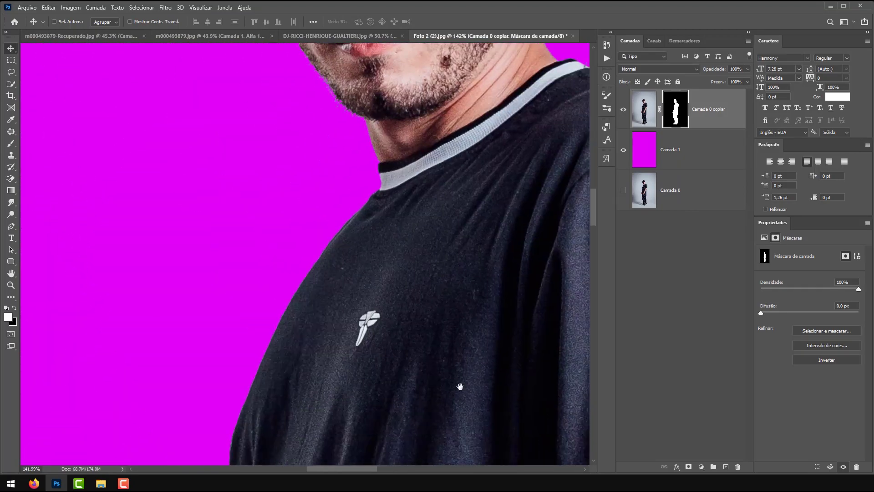
scroll(382, 151, "up", 6)
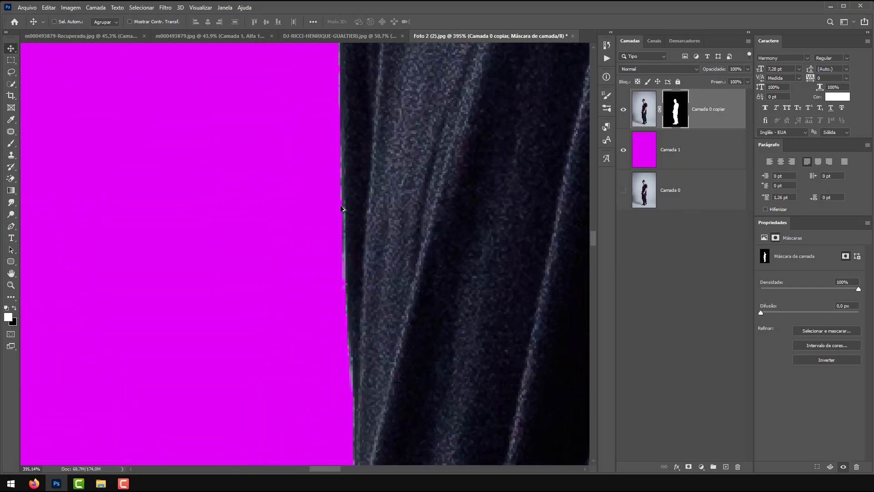
scroll(381, 151, "down", 5)
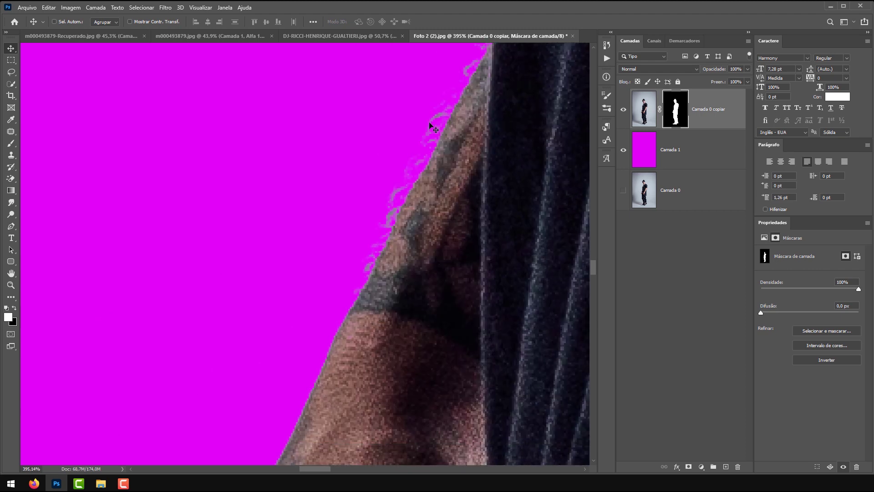
- Paint black on Camada 0 copiar's mask over the stray hairs along the man's far forearm, using a 25 px Brush
scroll(480, 150, "up", 3)
left_click(12, 145)
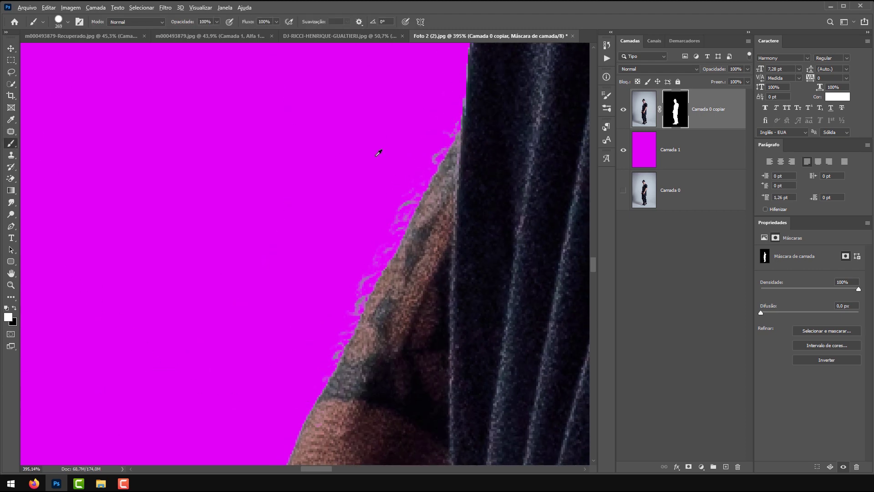
left_click(438, 123)
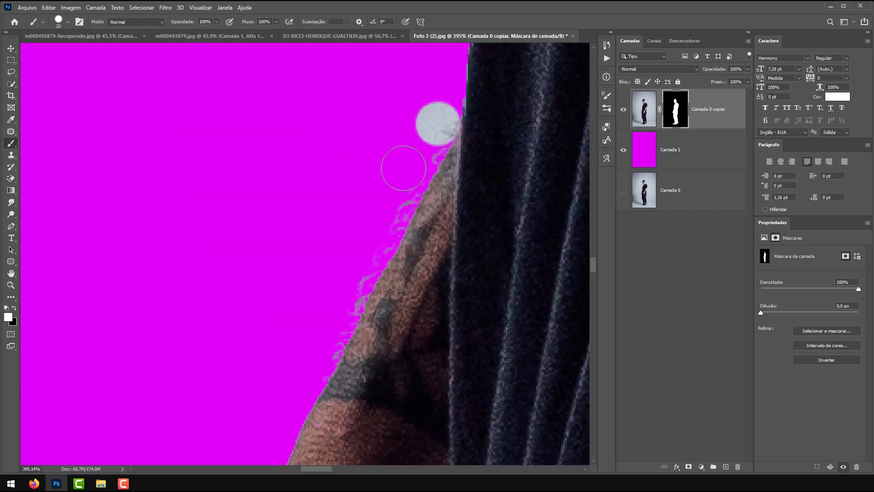
key("ctrl+z")
key("x")
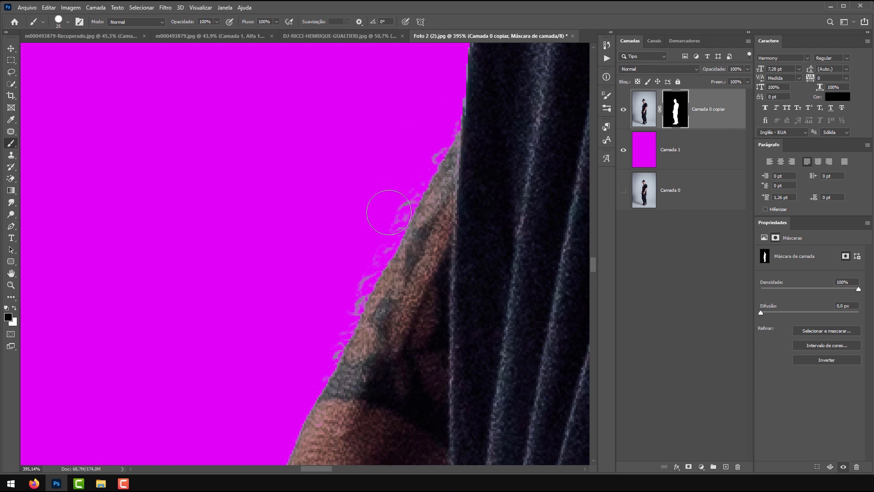
mouse_move(437, 155)
left_mouse_down()
mouse_move(341, 295)
mouse_move(326, 333)
mouse_move(332, 196)
left_mouse_up()
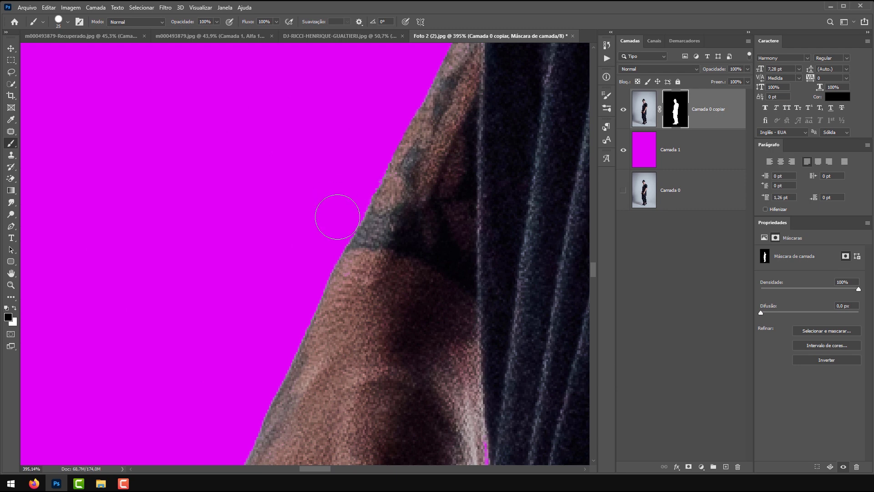
- Examine the light fringe along the edges of the trousers, T-shirt hem and far hand
scroll(334, 222, "down", 15)
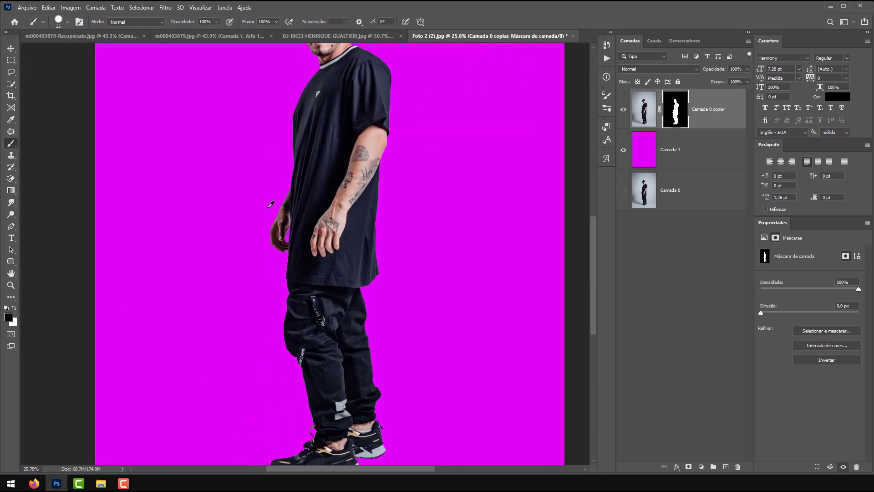
scroll(401, 293, "down", 3)
scroll(306, 294, "up", 18)
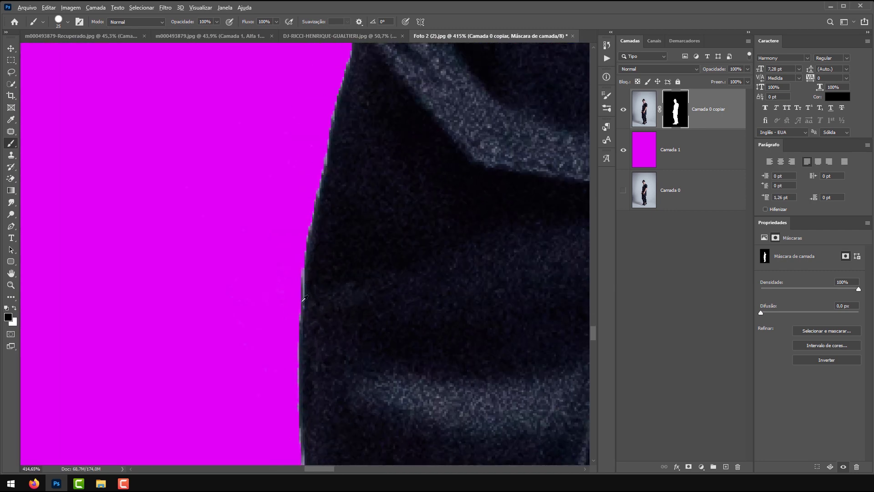
scroll(346, 232, "down", 5)
scroll(348, 231, "up", 5)
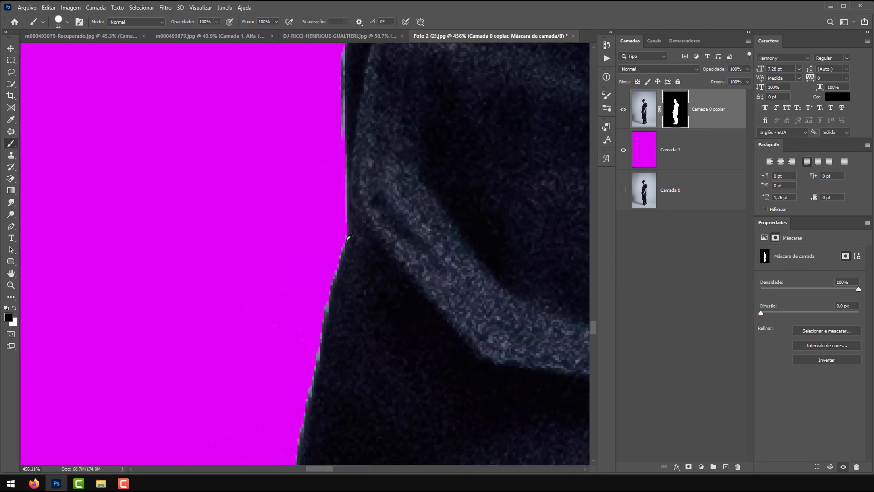
scroll(350, 229, "down", 5)
scroll(350, 229, "down", 5)
scroll(336, 188, "up", 10)
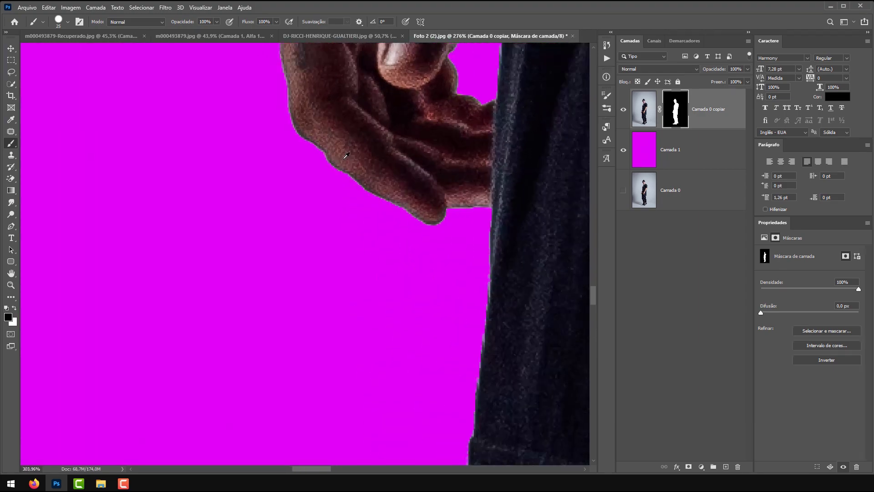
scroll(364, 183, "down", 10)
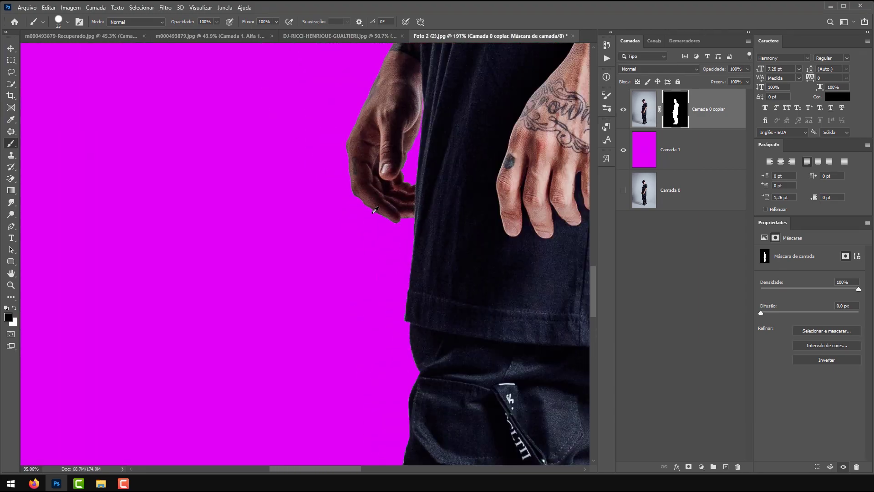
- Load Camada 0 copiar's mask as a selection
left_click(681, 110, "ctrl")
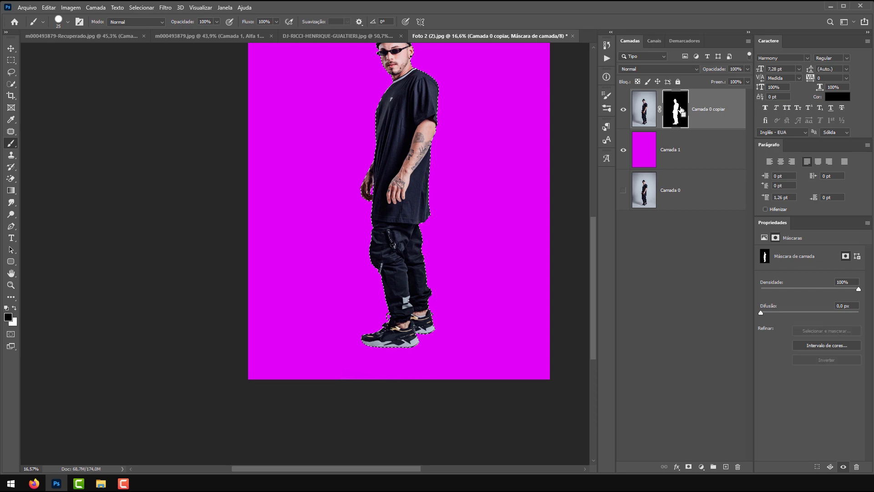
scroll(387, 205, "down", 1)
scroll(291, 225, "up", 4)
scroll(295, 237, "down", 2)
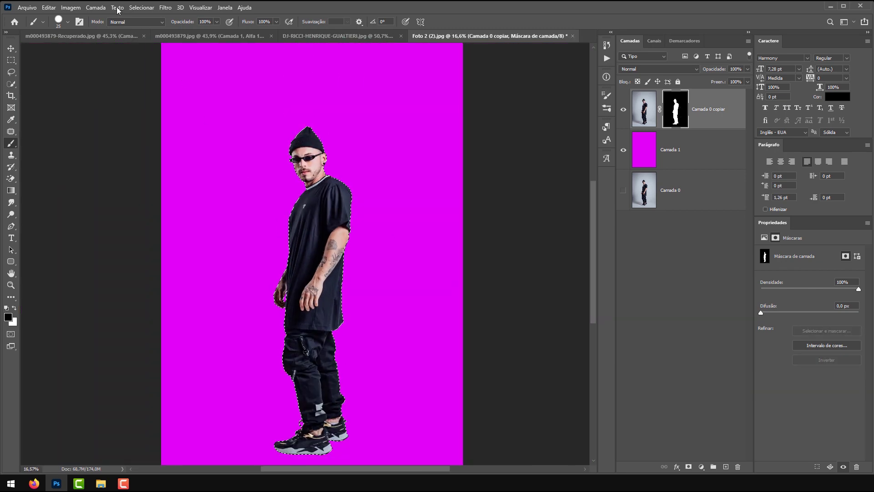
left_click(134, 8)
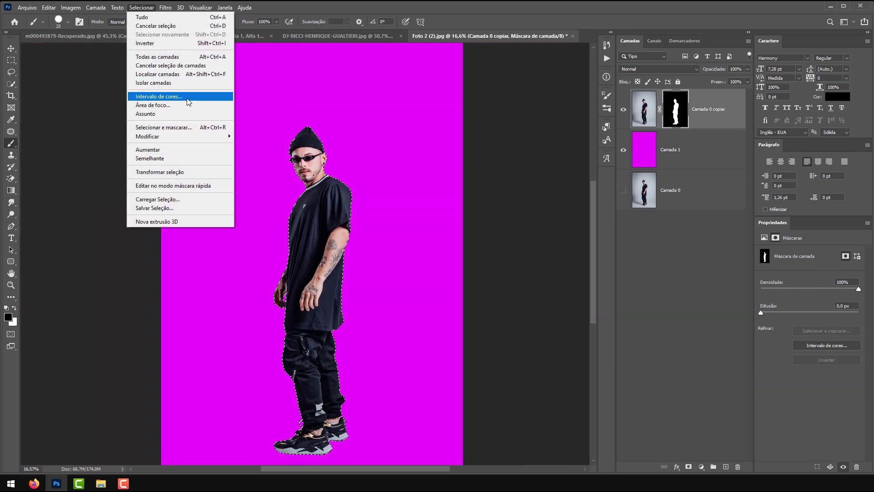
left_click(189, 131)
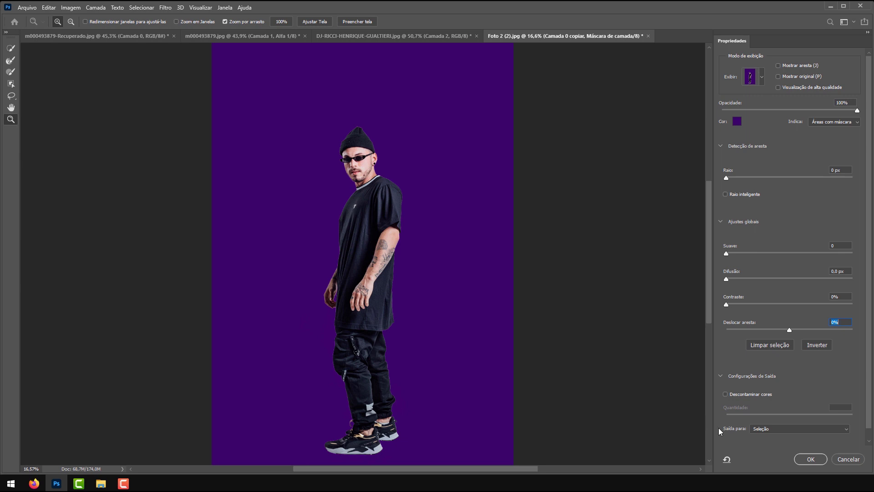
left_click(855, 460)
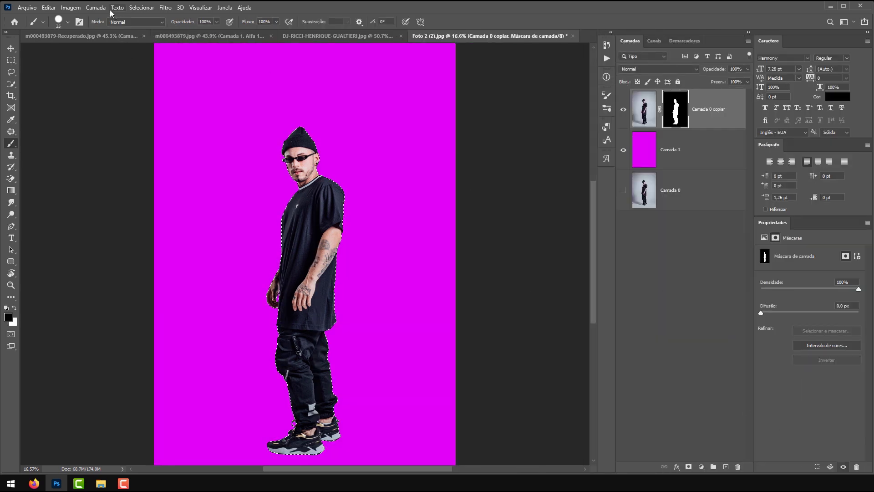
- Contract the selection around the man by 1 pixel, with the effect also applied at the canvas bounds
left_click(133, 7)
mouse_move(191, 136)
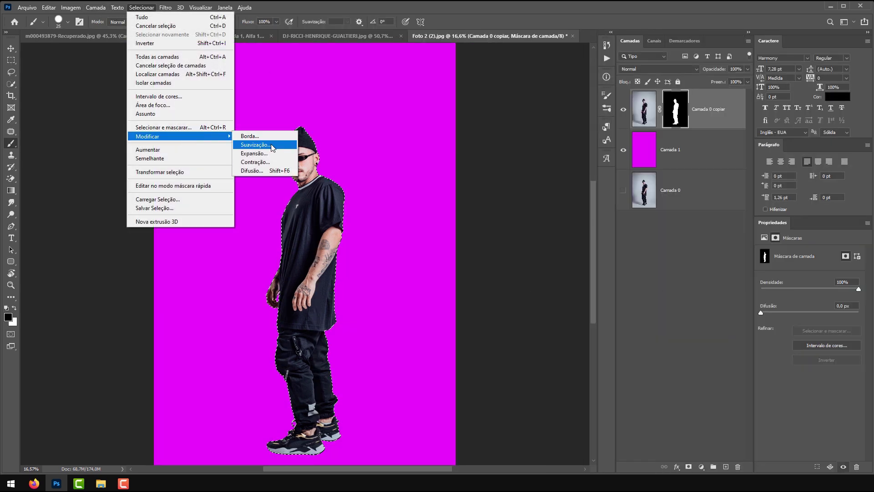
left_click(277, 165)
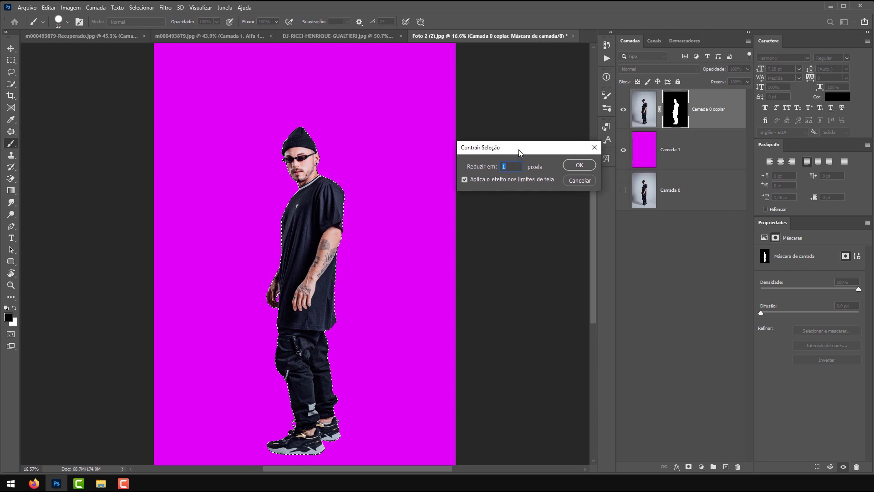
key("Return")
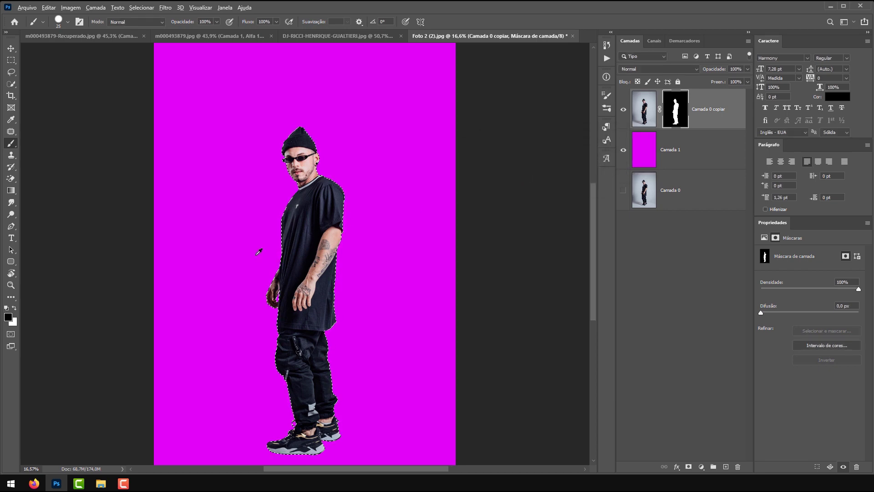
- Examine how the contracted selection follows the T-shirt's edge and the light fringe outside it
scroll(353, 220, "up", 15)
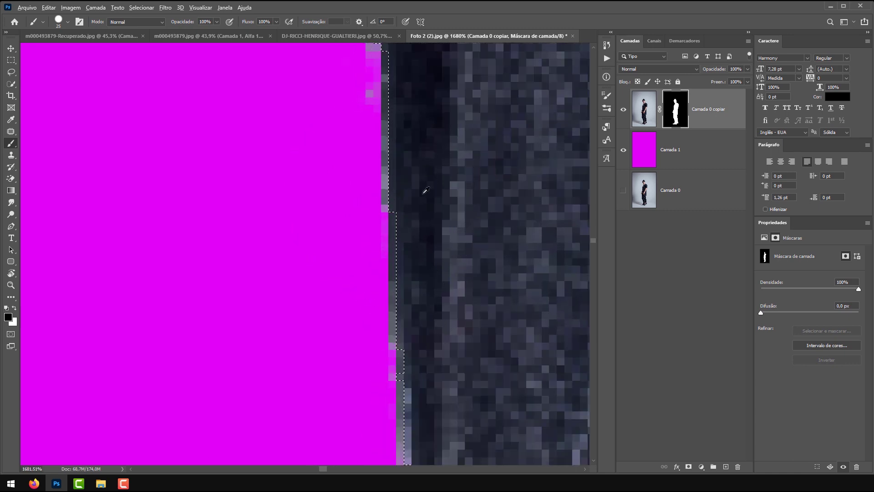
scroll(410, 220, "down", 10)
scroll(259, 296, "down", 3)
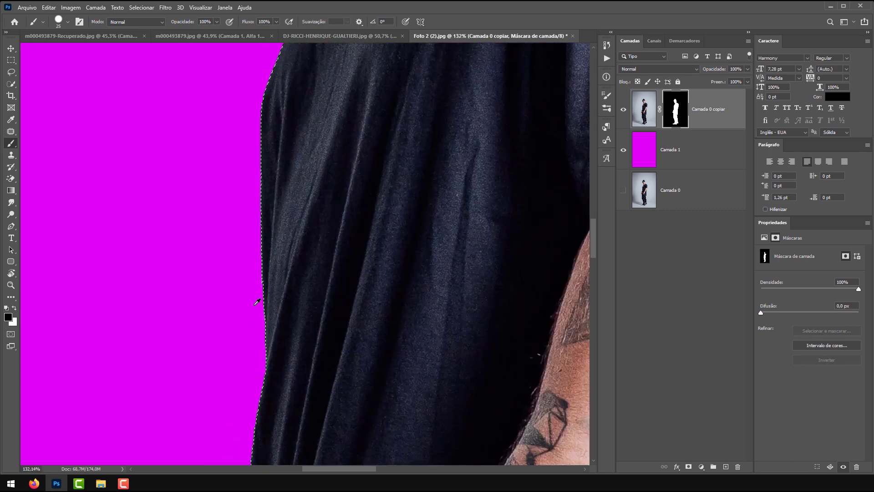
scroll(259, 298, "up", 3)
scroll(260, 298, "down", 6)
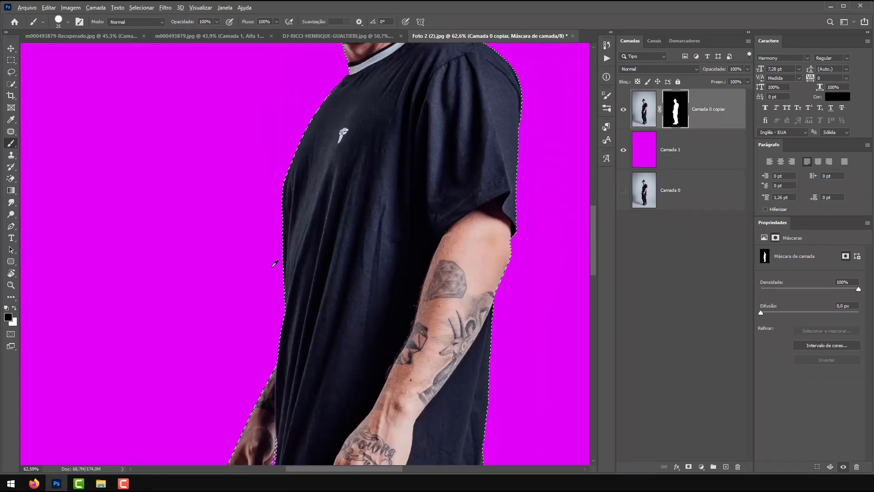
scroll(262, 260, "up", 4)
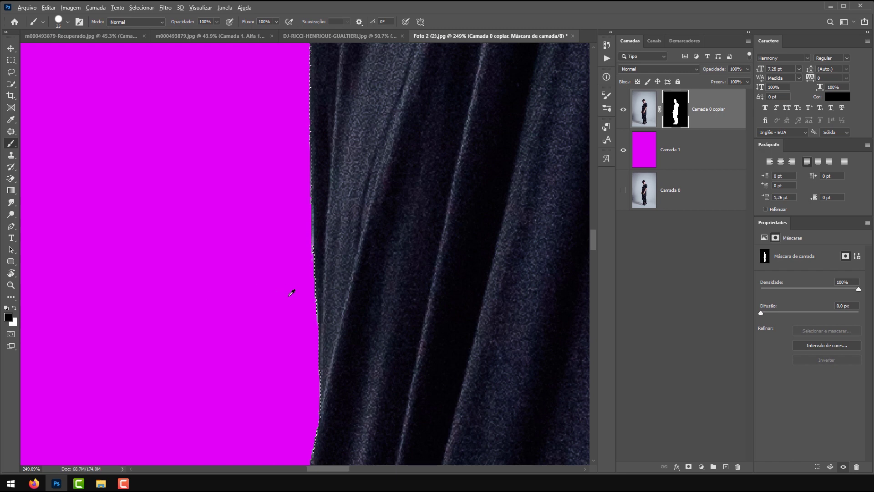
- Brush black on Camada 0 copiar's mask along the T-shirt's front edge, trimming the light fringe within the selection
scroll(292, 293, "up", 6)
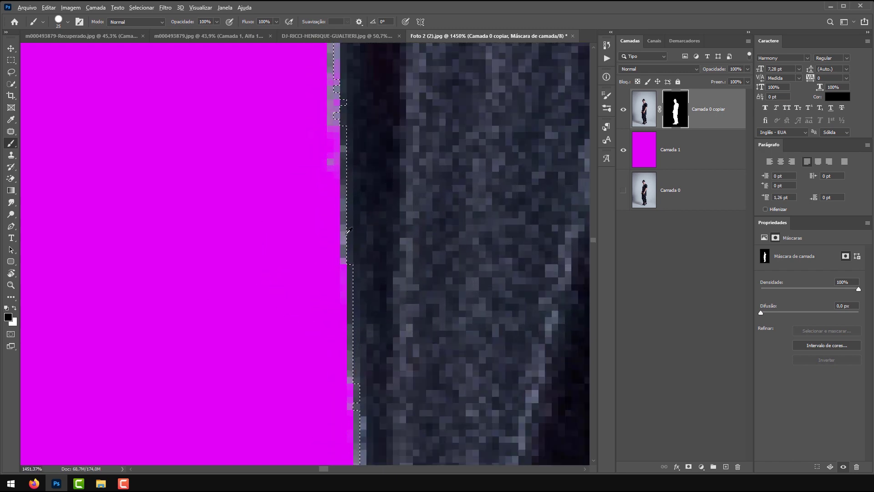
left_click(11, 179)
right_click(11, 178)
left_click(46, 177)
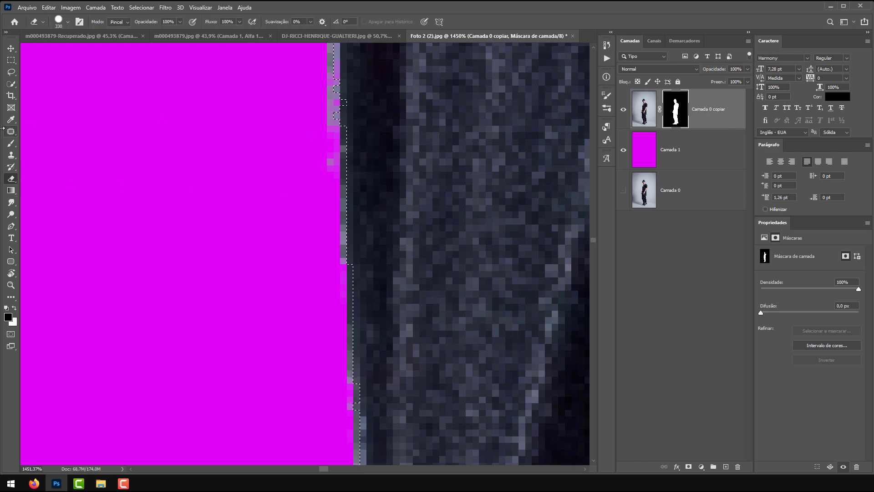
left_click(11, 143)
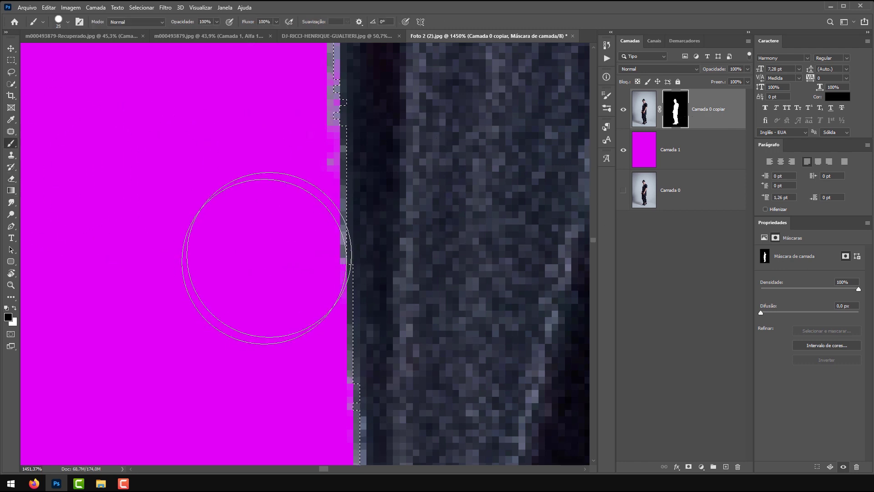
left_click_drag(264, 257, 278, 371)
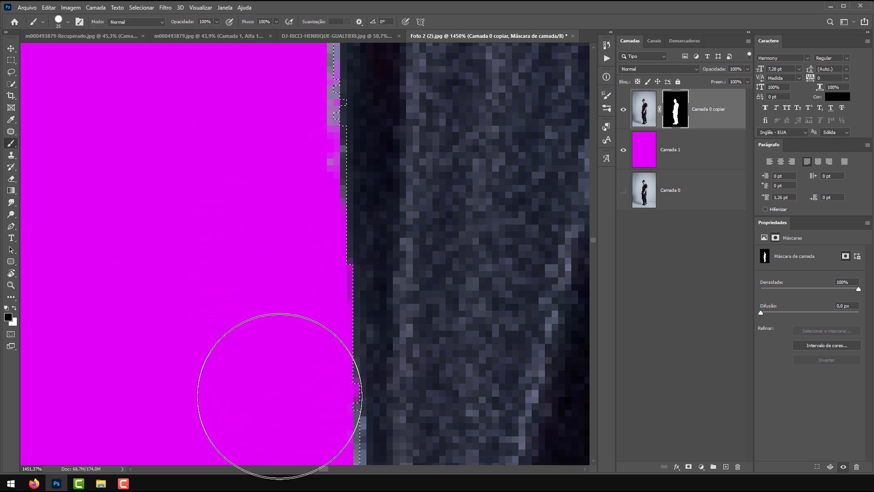
scroll(279, 357, "down", 4)
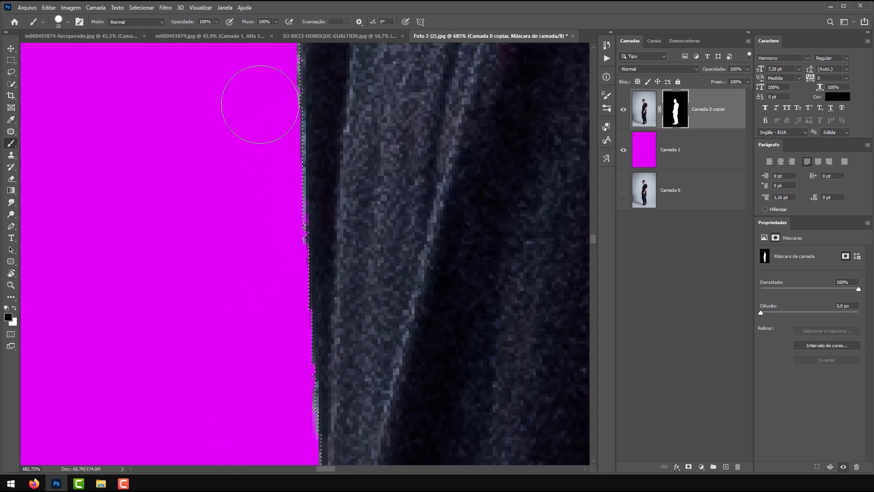
scroll(267, 336, "down", 15)
scroll(290, 240, "up", 10)
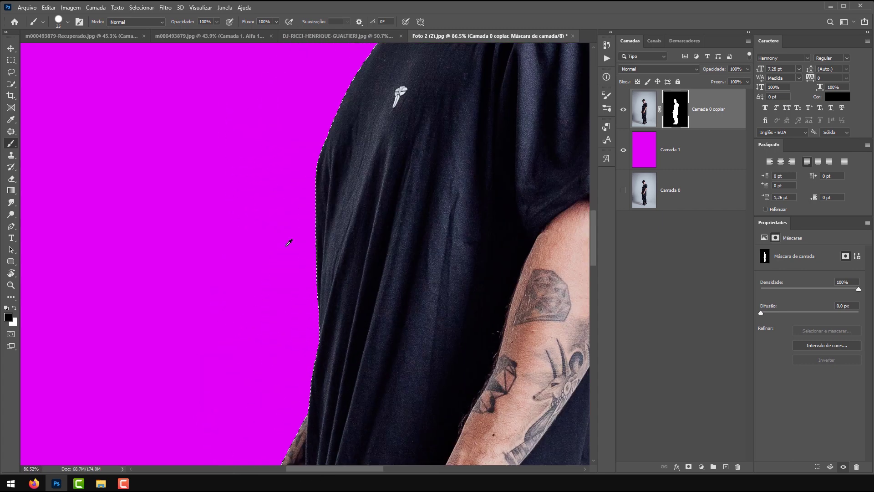
scroll(282, 292, "down", 5)
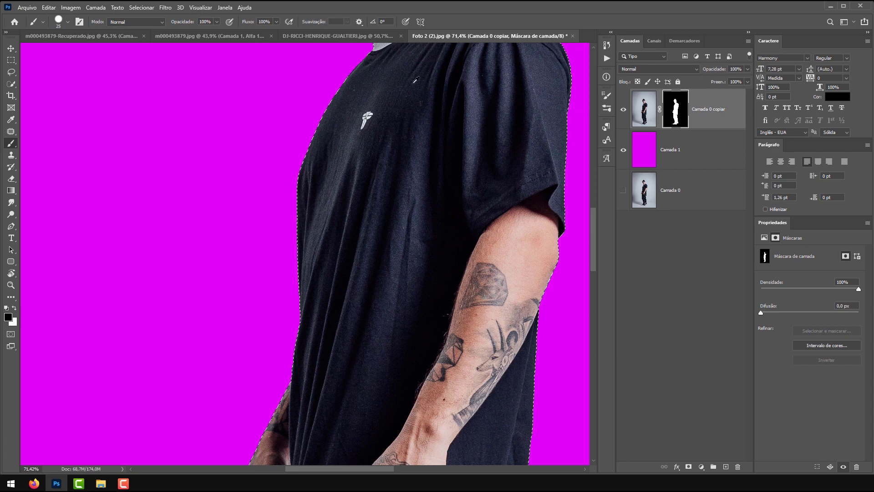
- Set black as the background colour, fill the selected mask area around the man with it and deselect
left_click(15, 307)
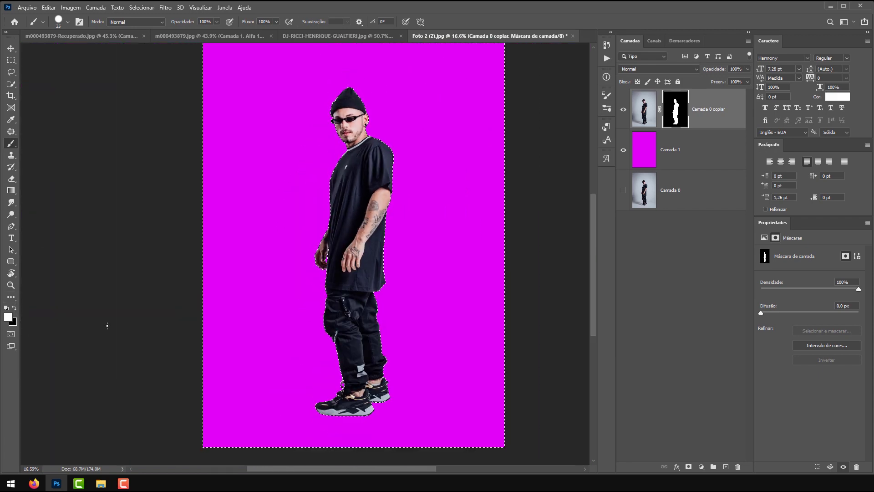
scroll(361, 263, "up", 3)
scroll(258, 304, "up", 10)
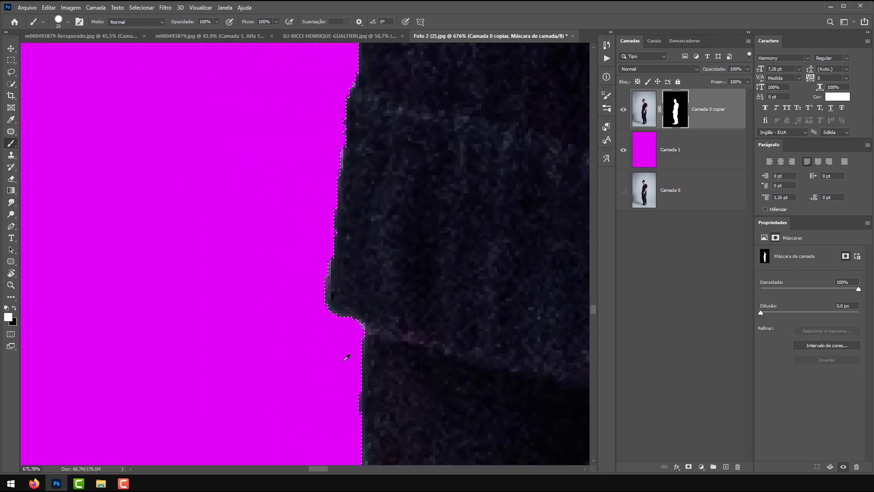
scroll(279, 269, "down", 5)
scroll(282, 296, "down", 2)
scroll(288, 380, "up", 5)
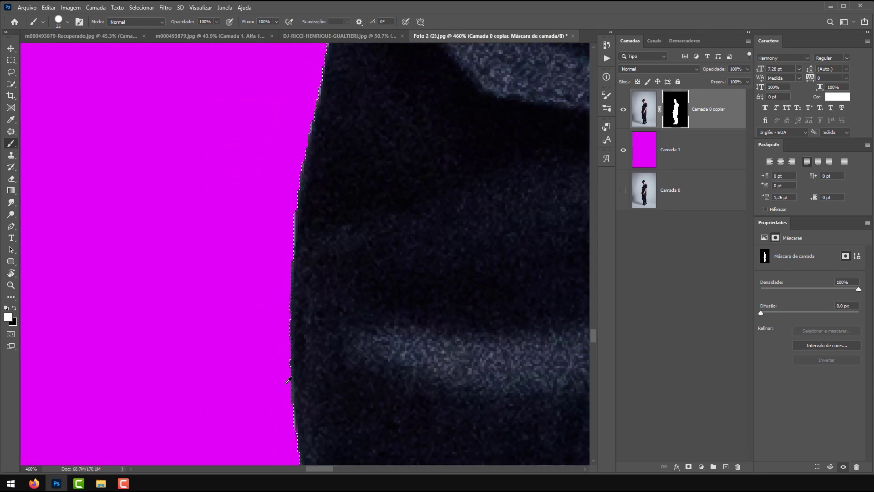
scroll(285, 370, "down", 5)
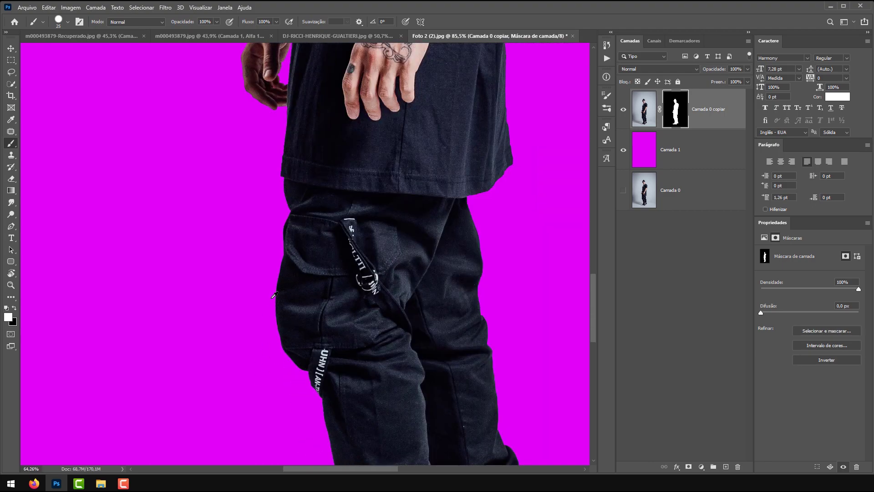
- Examine the trimmed cutout along the T-shirt's edge, the far forearm and the fingers for leftover fringe
scroll(274, 295, "down", 4)
scroll(337, 279, "down", 1)
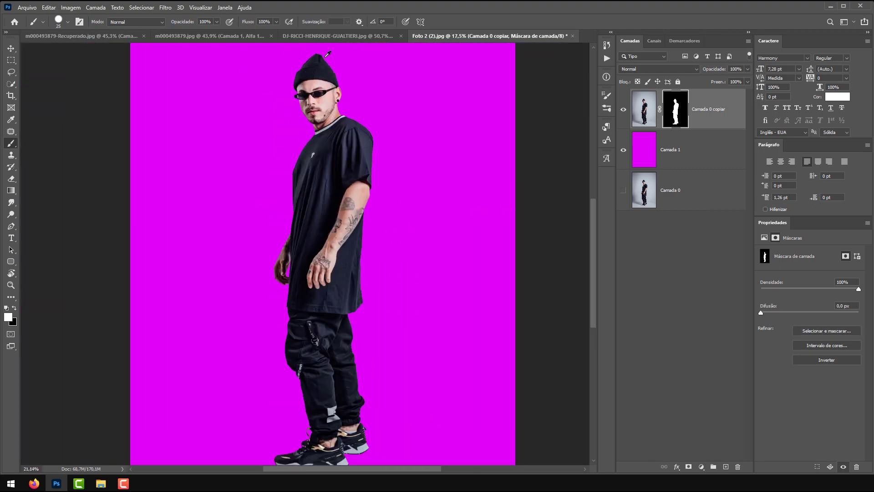
scroll(274, 433, "up", 7)
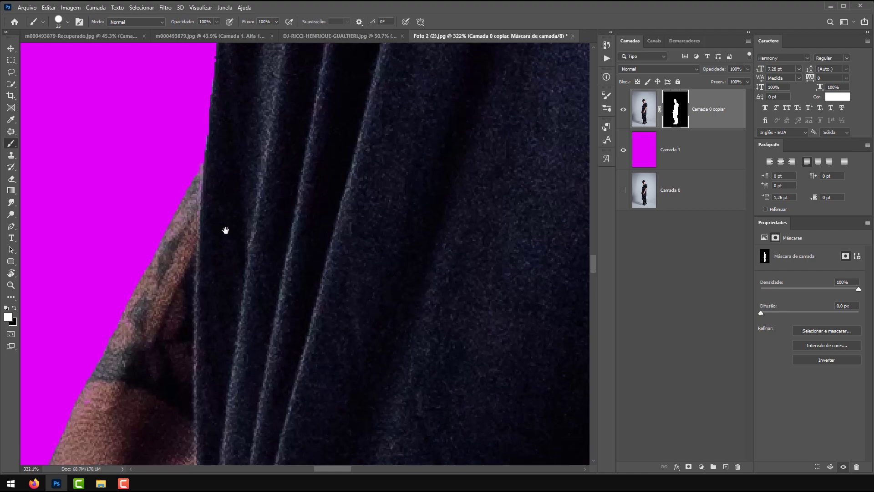
left_click_drag(225, 230, 289, 195)
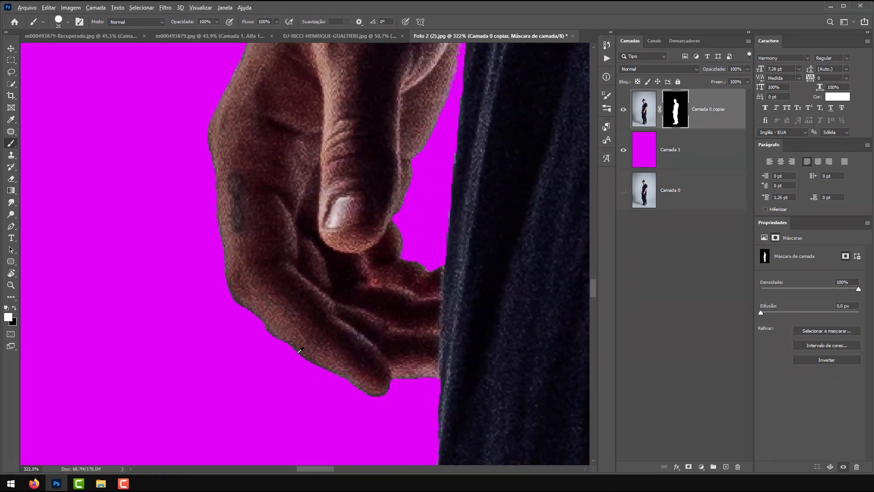
scroll(305, 353, "up", 3)
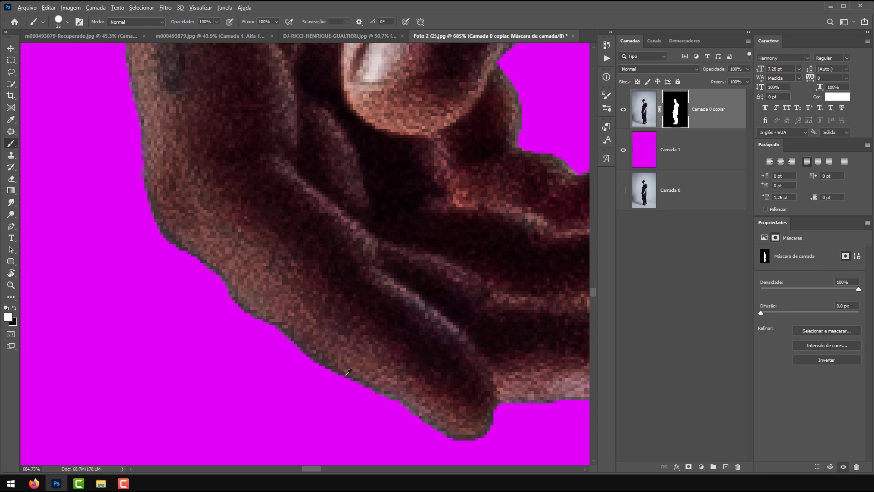
scroll(340, 373, "up", 3)
scroll(312, 335, "down", 15)
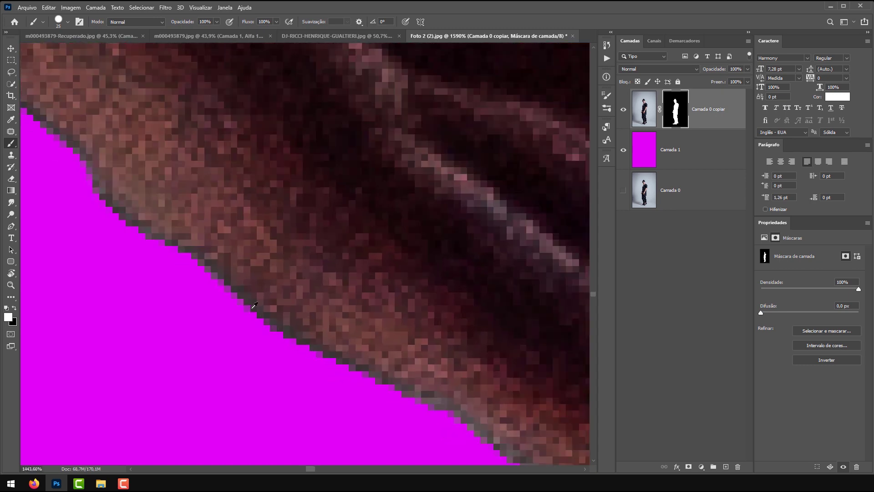
scroll(288, 278, "down", 2)
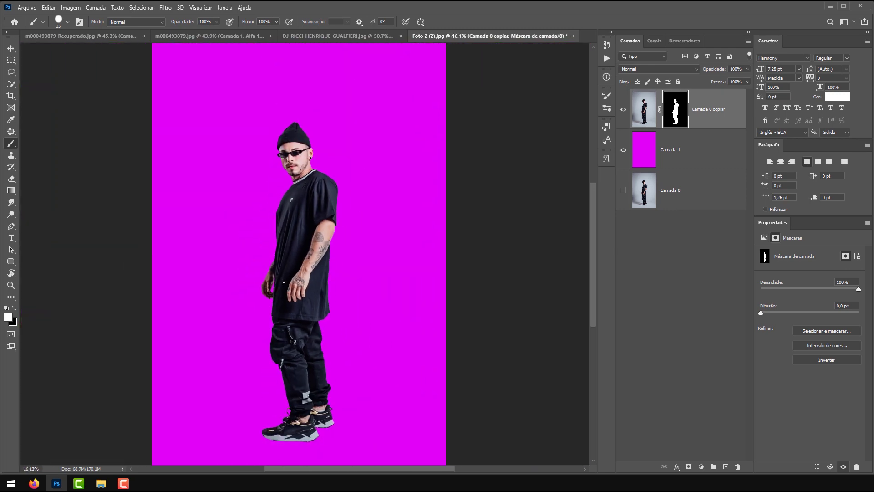
key("alt")
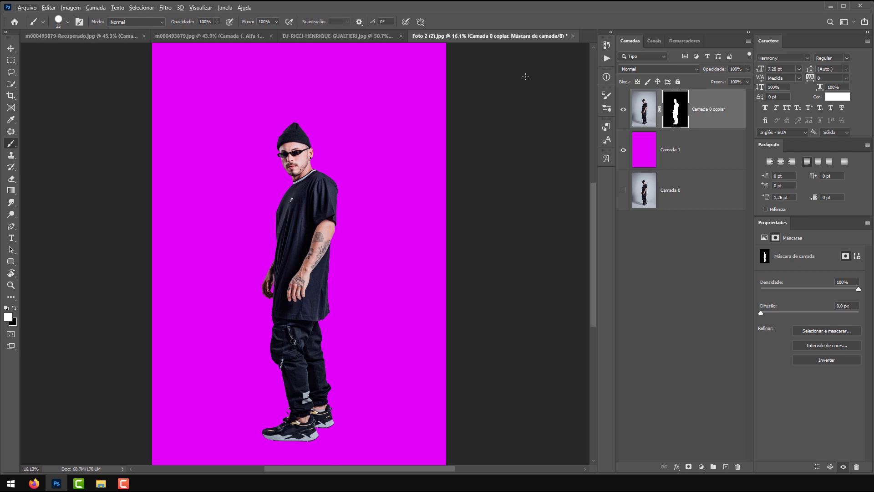
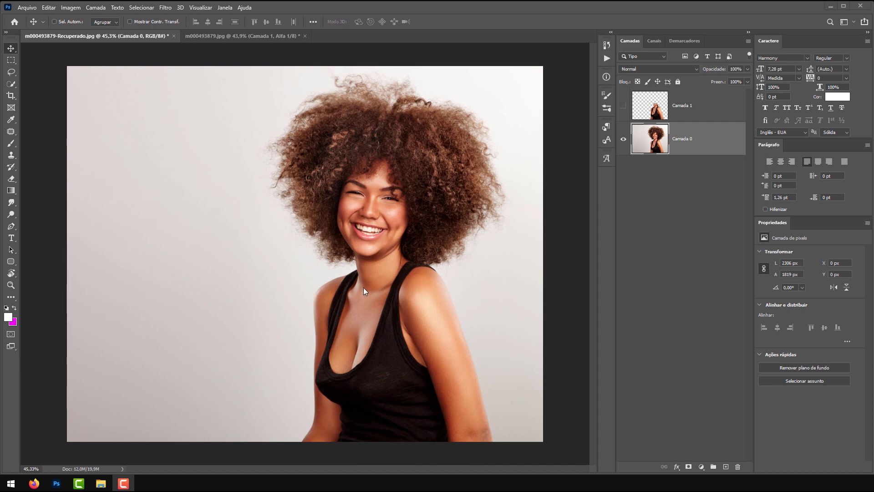
- In m000493879-Recuperado.jpg, compare the partial body cutout on Camada 1 with the full photo of the woman on Camada 0
left_click(623, 105)
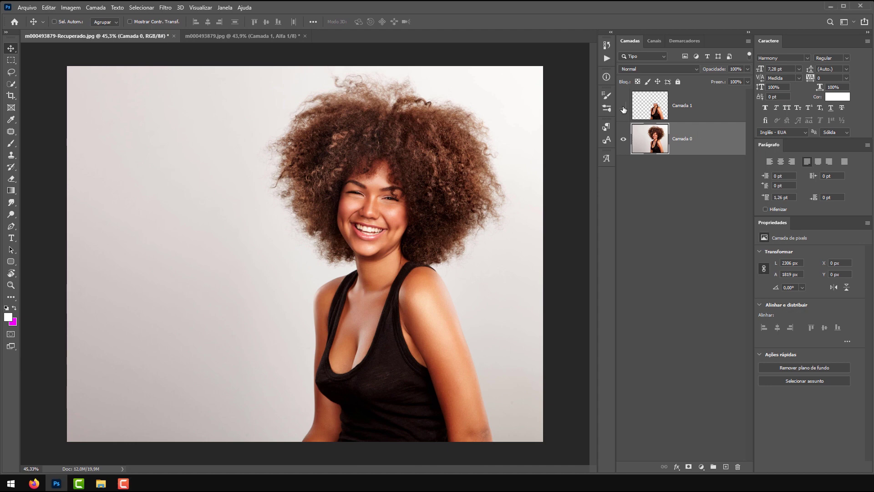
key("ctrl+comma")
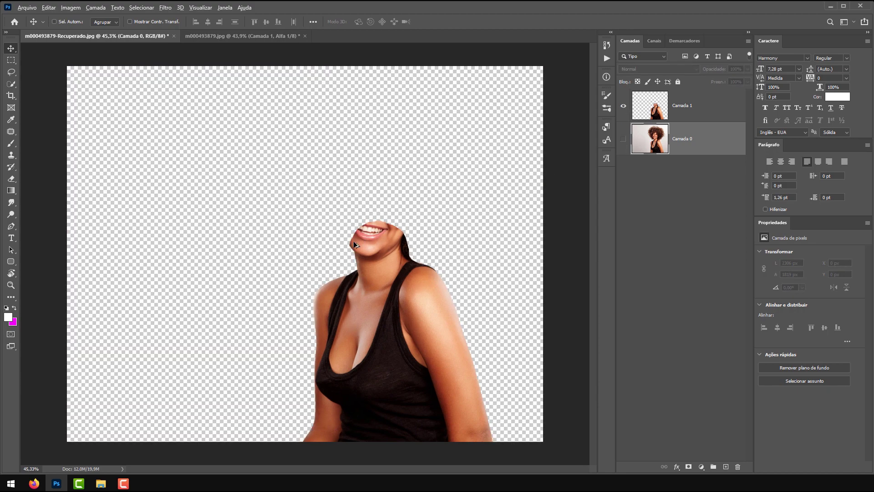
scroll(354, 242, "up", 5)
left_click(624, 137)
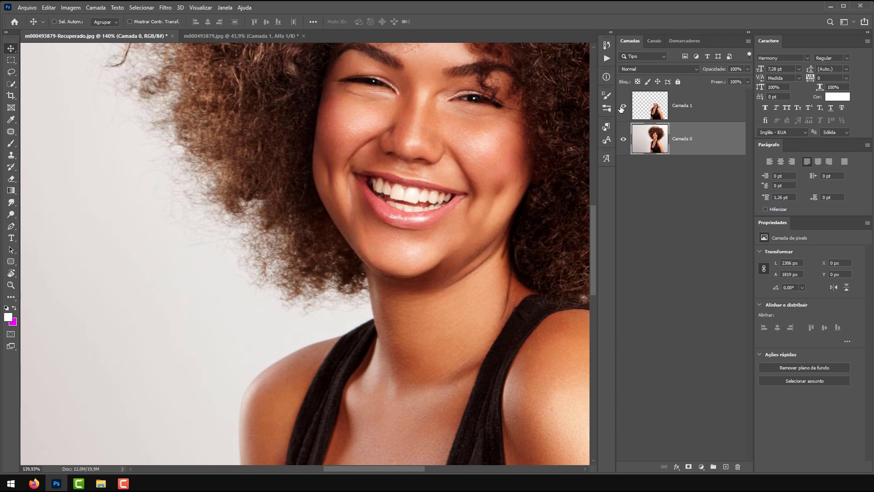
left_click(623, 139)
scroll(409, 213, "down", 3)
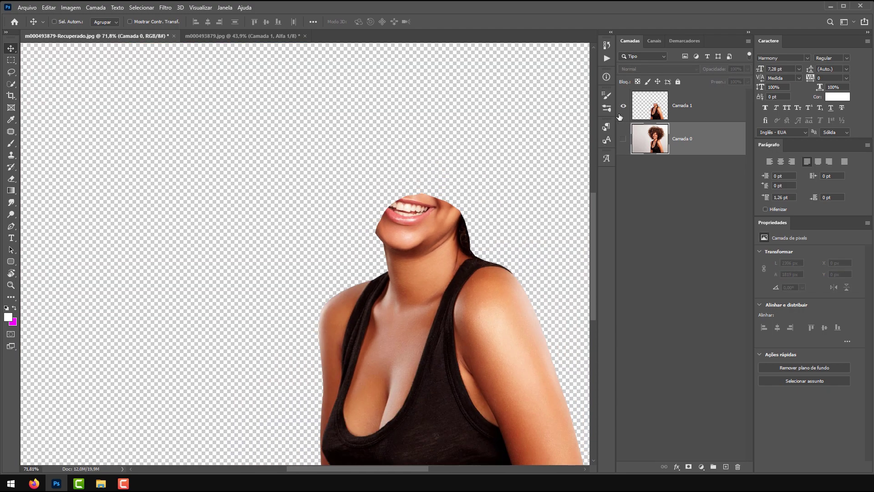
left_click(623, 139, "alt")
scroll(329, 342, "down", 4)
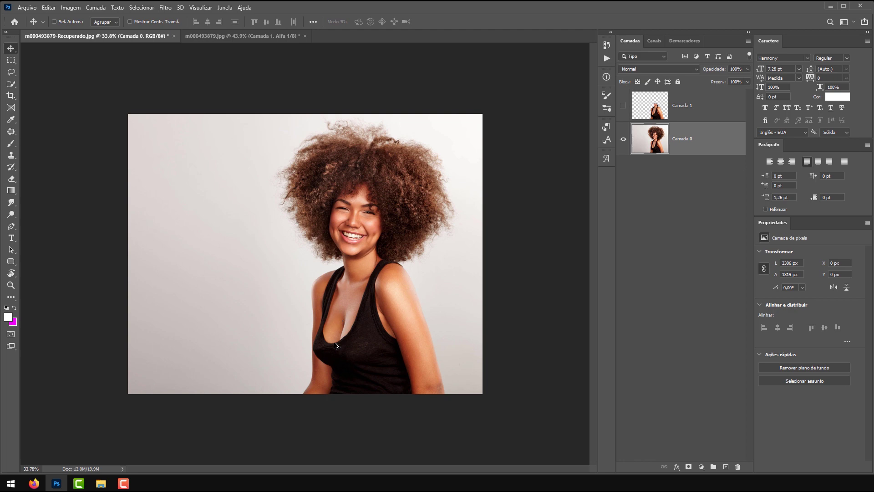
left_click(623, 139)
left_click(624, 105)
scroll(355, 300, "up", 3)
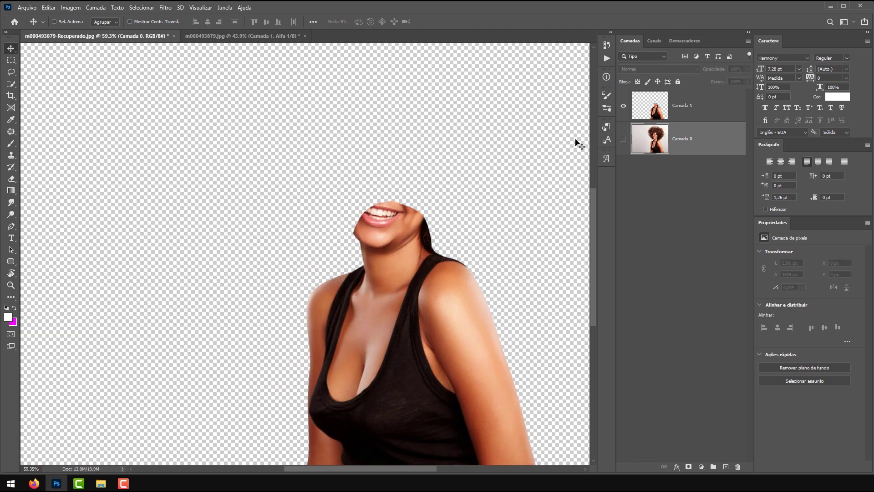
left_click(624, 139, "alt")
scroll(345, 200, "down", 3)
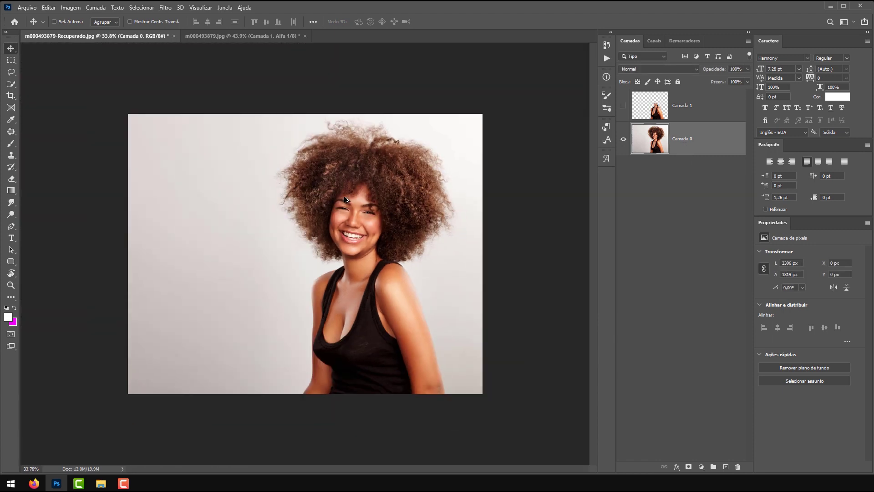
scroll(301, 268, "up", 2)
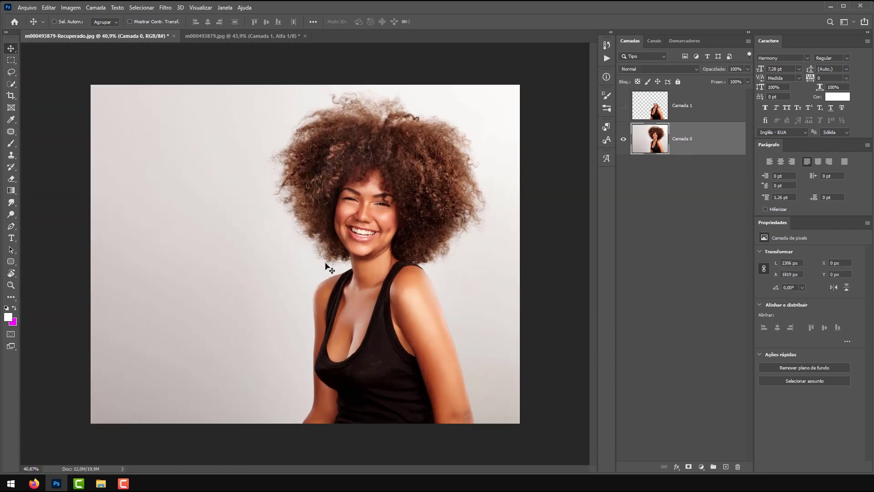
- Duplicate Camada 0, compare the Vermelho, Verde and Azul channels of the copy, and keep the Azul channel selected
key("ctrl+j")
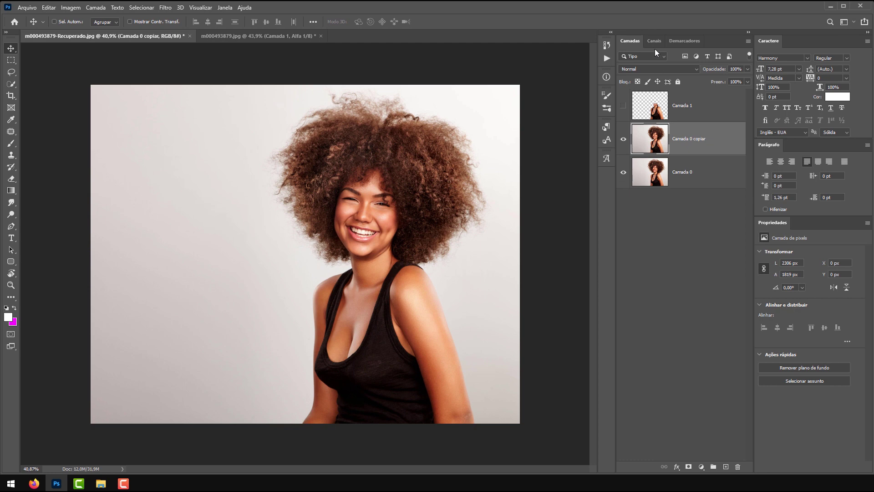
left_click(655, 42)
left_click(651, 101)
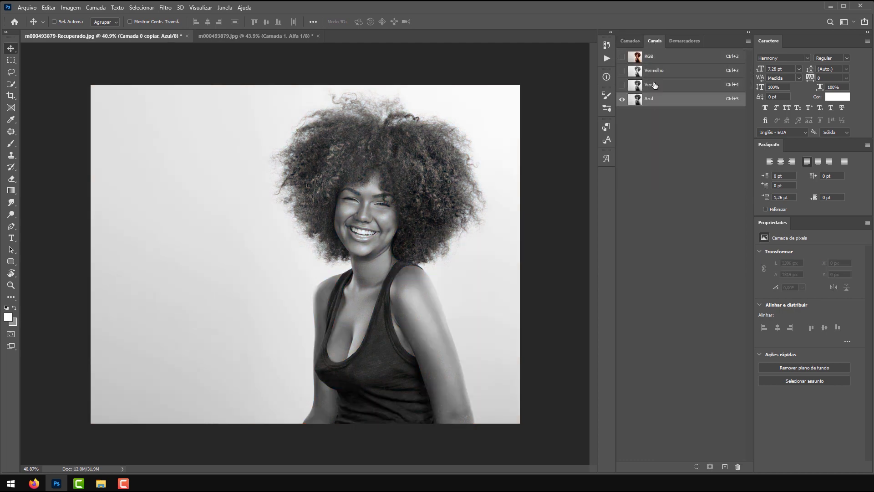
left_click(654, 85)
left_click(656, 76)
left_click(656, 87)
left_click(658, 100)
left_click(652, 86)
left_click(654, 100)
- Create a new channel with Calculations, blending Azul with Azul in Multiplicação mode at 100% opacity
left_click(70, 8)
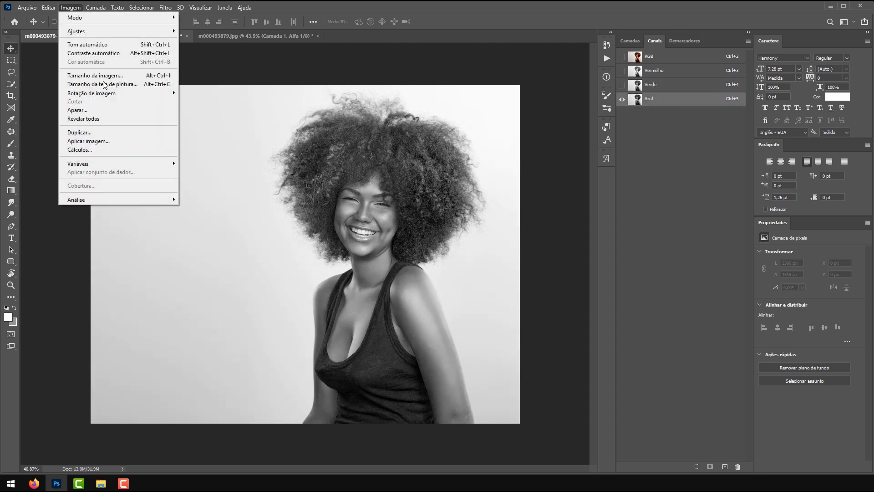
left_click(98, 150)
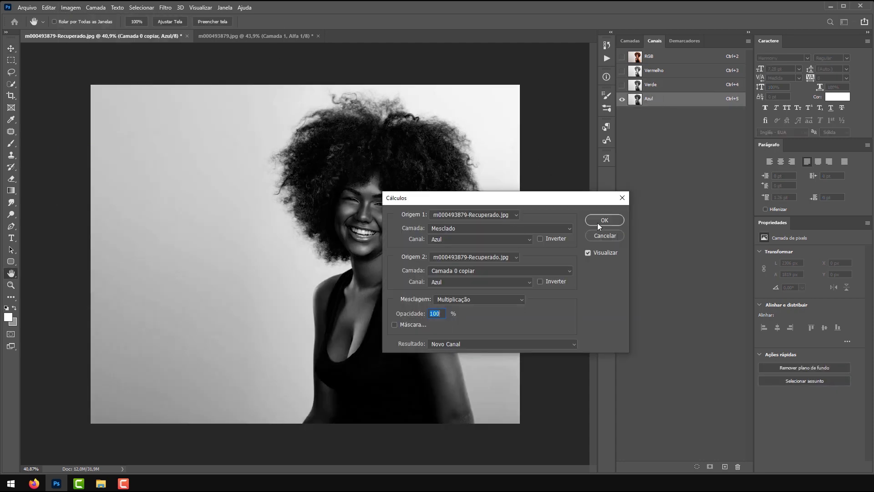
left_click(599, 221)
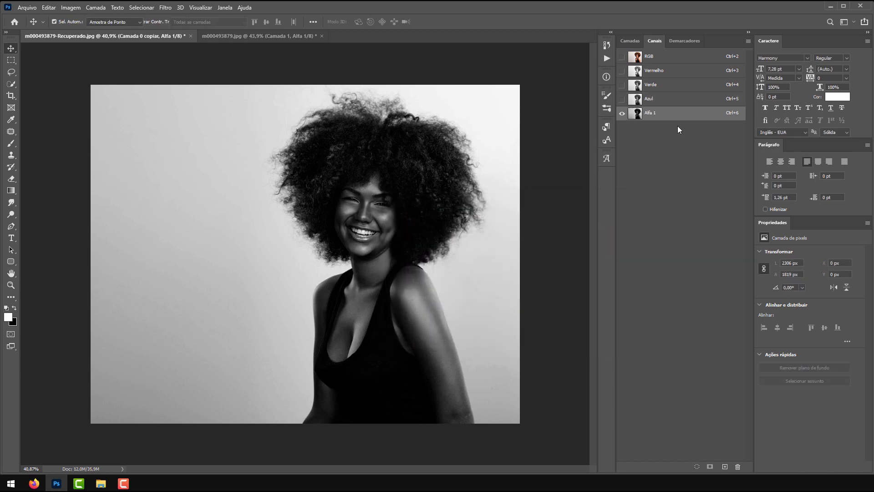
- Raise the contrast of the Alfa 1 channel with Levels, using input values of 19, 1,03 and 160
key("ctrl+l")
left_click_drag(554, 282, 518, 282)
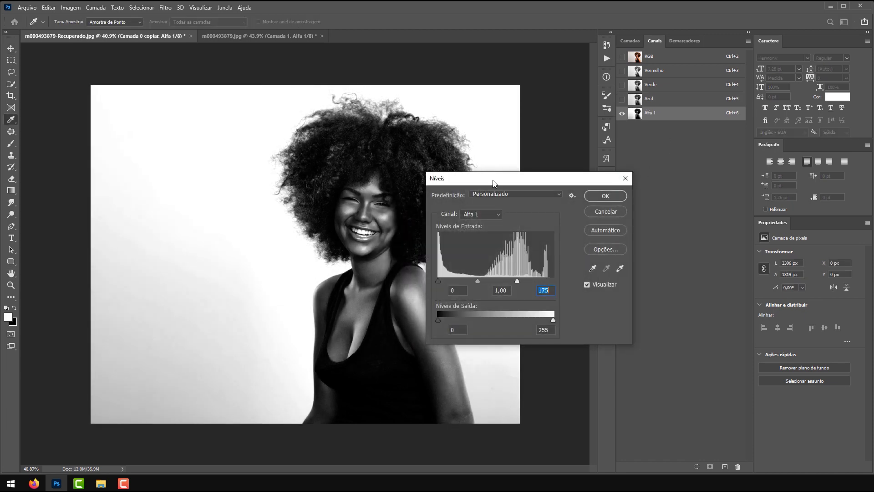
left_click_drag(503, 178, 570, 197)
left_click_drag(581, 299, 541, 299)
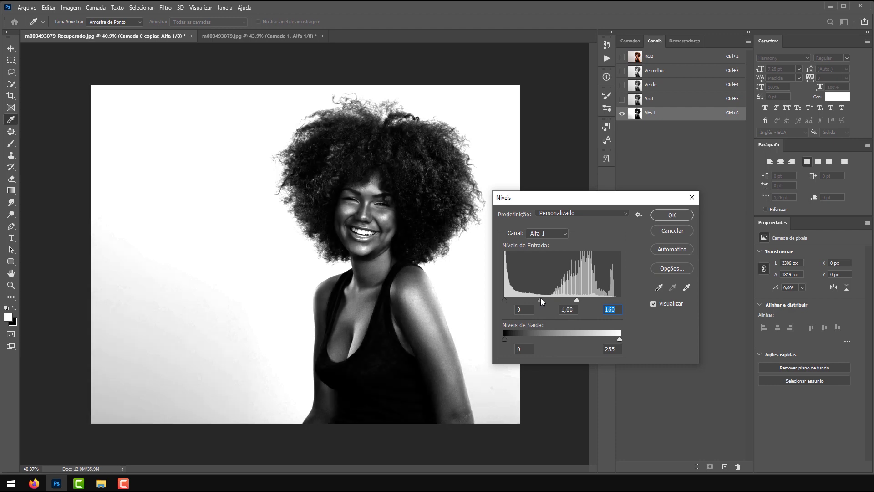
left_click(541, 299)
left_click_drag(539, 300, 513, 299)
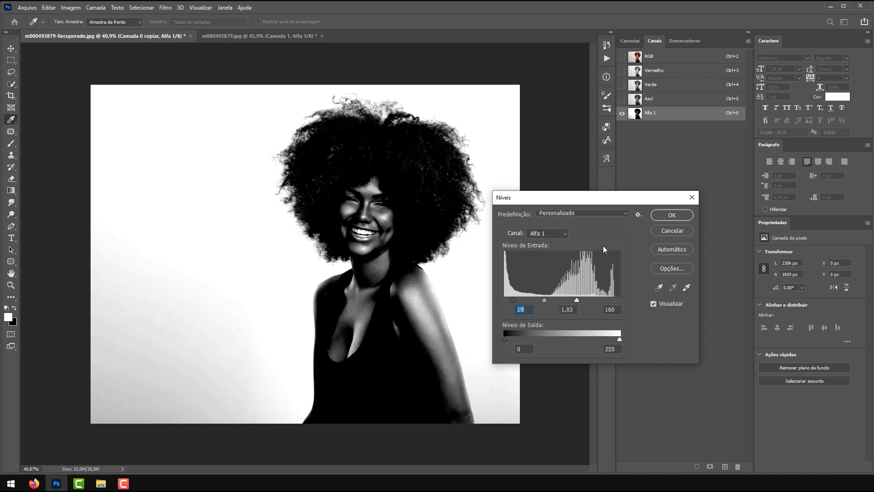
left_click(665, 213)
- Paint the face and the hair around it solid black in the Alfa 1 channel with an enlarged brush
key("b")
scroll(319, 180, "up", 5)
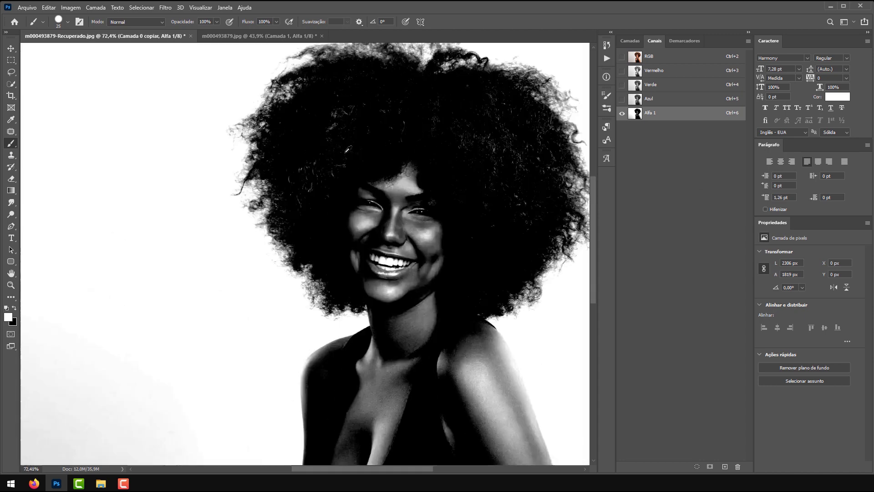
mouse_move(285, 142)
left_mouse_down()
mouse_move(325, 191)
mouse_move(371, 94)
left_mouse_up()
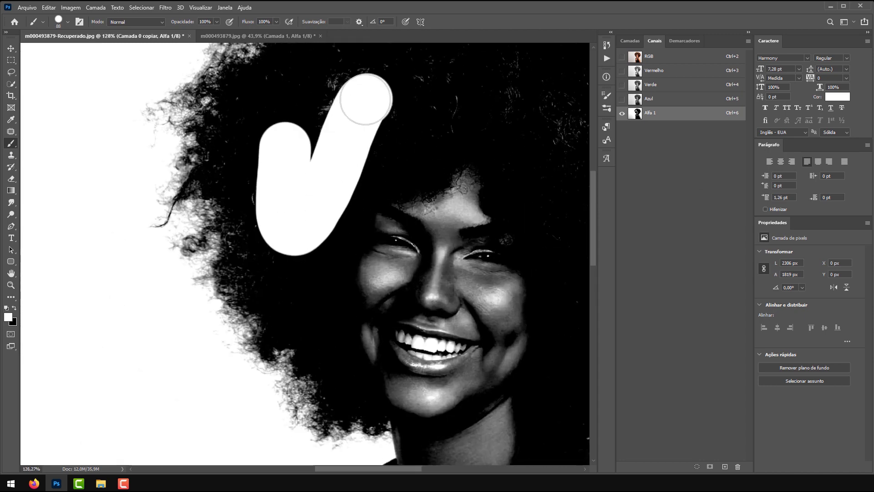
key("x")
mouse_move(291, 110)
left_mouse_down()
mouse_move(281, 240)
mouse_move(276, 225)
mouse_move(337, 113)
mouse_move(396, 91)
left_mouse_up()
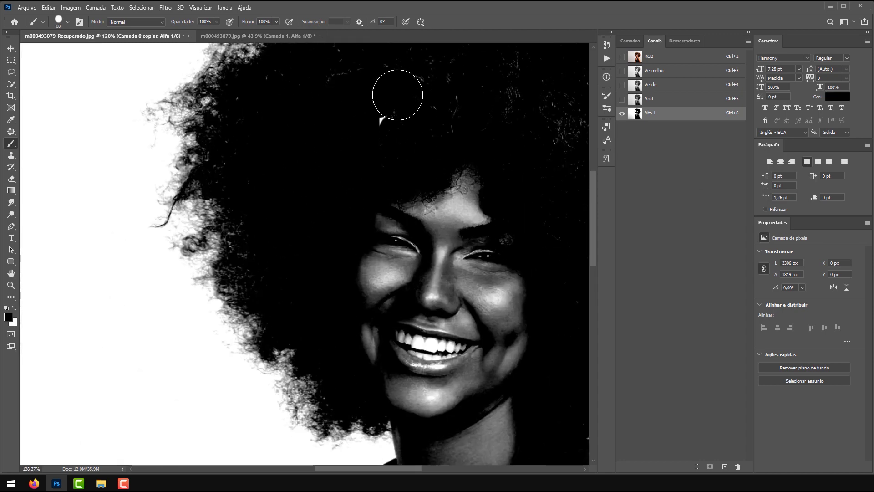
key("bracketright")
key("bracketright")
key("bracketright")
mouse_move(400, 302)
left_mouse_down()
mouse_move(419, 356)
mouse_move(410, 377)
mouse_move(464, 371)
mouse_move(449, 388)
mouse_move(463, 399)
mouse_move(453, 406)
mouse_move(390, 265)
left_mouse_up()
mouse_move(395, 346)
left_mouse_down()
mouse_move(412, 212)
mouse_move(412, 105)
left_mouse_up()
mouse_move(388, 164)
left_mouse_down()
mouse_move(347, 258)
mouse_move(392, 127)
mouse_move(478, 132)
left_mouse_up()
left_click_drag(478, 132, 404, 267)
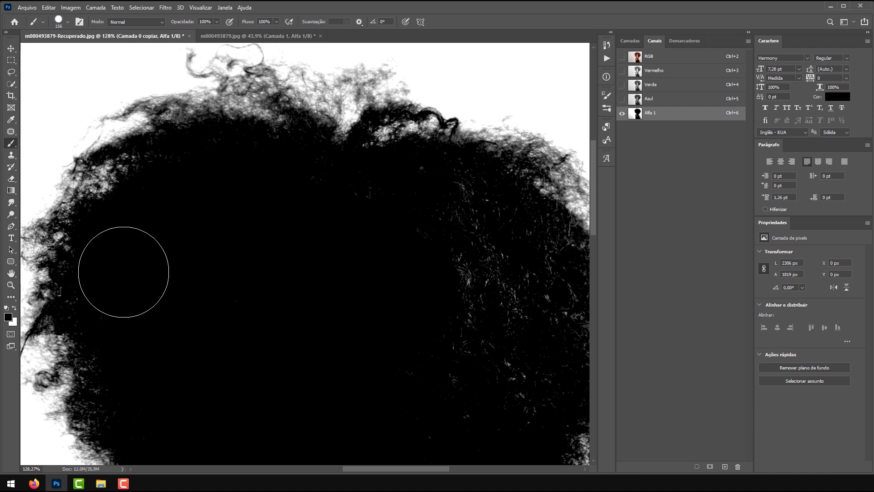
- Cover the remaining light specks inside the crown and sides of the hair with black, leaving the outer curls unpainted
mouse_move(423, 249)
left_mouse_down()
mouse_move(488, 266)
mouse_move(460, 221)
mouse_move(304, 204)
left_mouse_up()
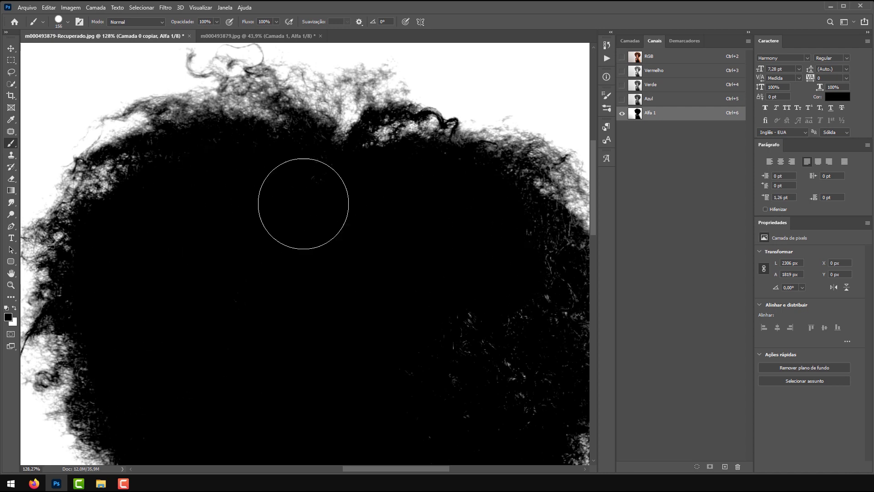
left_click_drag(494, 292, 305, 204)
mouse_move(305, 204)
left_mouse_down()
mouse_move(350, 164)
mouse_move(305, 130)
left_mouse_up()
left_click_drag(137, 123, 478, 169)
left_click_drag(282, 319, 259, 337)
left_click_drag(259, 292, 283, 260)
left_click_drag(425, 331, 381, 303)
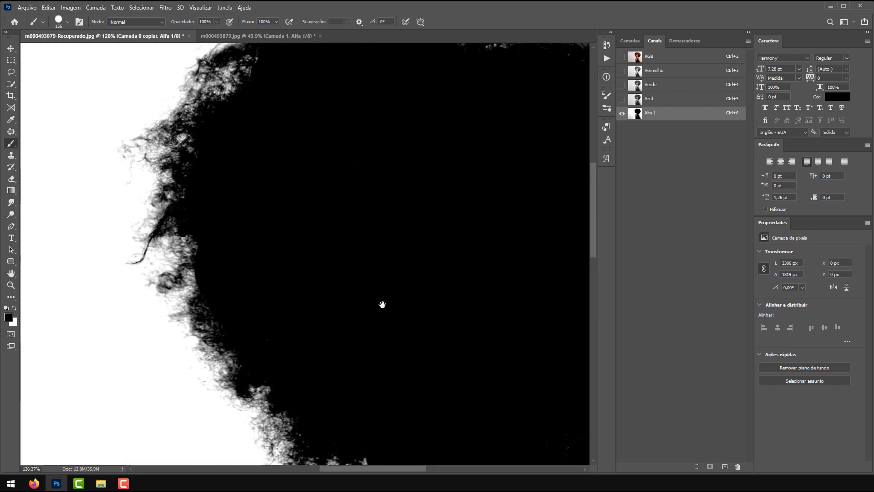
left_click_drag(319, 274, 253, 258)
left_click_drag(356, 386, 246, 201)
mouse_move(542, 153)
left_mouse_down()
mouse_move(496, 326)
mouse_move(309, 273)
left_mouse_up()
- Examine the curly hair outline and the unpainted shoulders in the Alfa 1 channel
scroll(364, 246, "down", 12)
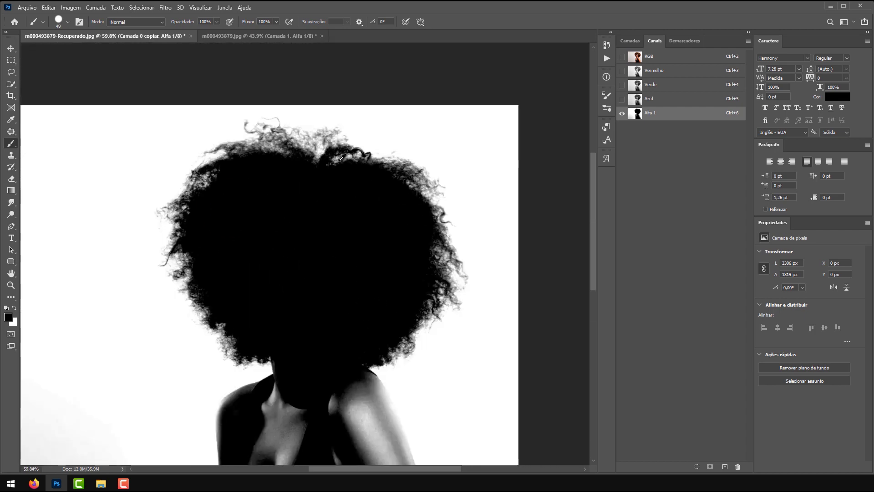
scroll(386, 232, "up", 4)
scroll(386, 232, "up", 6)
scroll(282, 195, "down", 10)
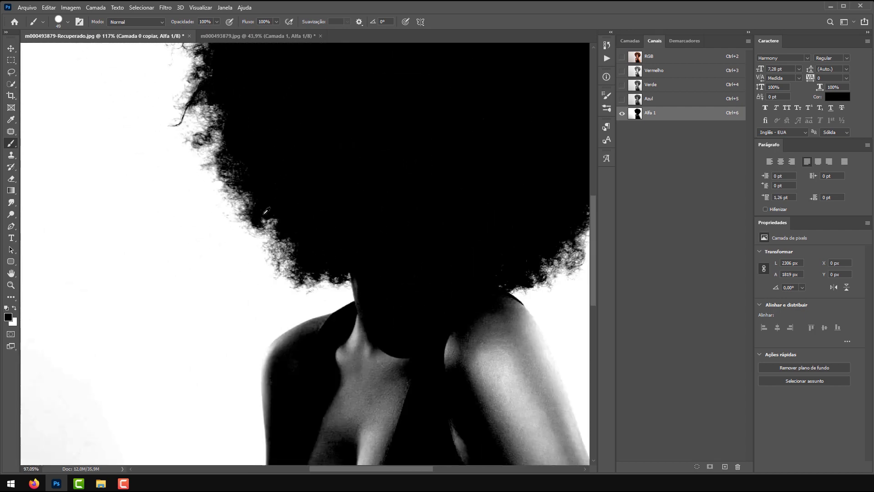
scroll(282, 195, "up", 8)
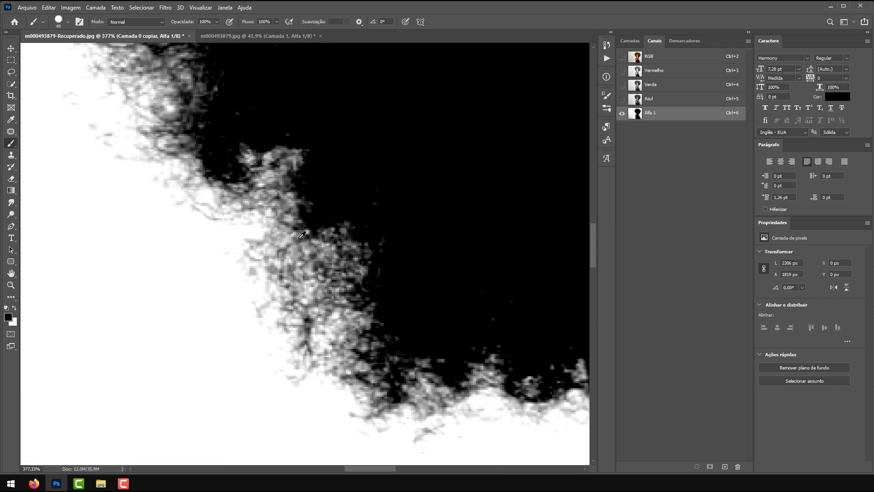
scroll(296, 220, "down", 7)
scroll(456, 205, "up", 1)
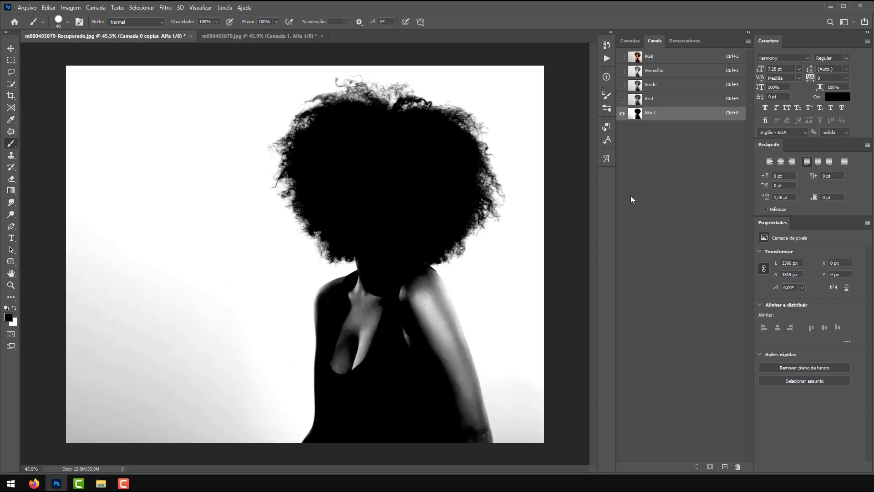
- Load Alfa 1 as a selection, invert it, add it as a layer mask to Camada 0 copiar, and hide Camada 0
left_click(636, 113, "ctrl")
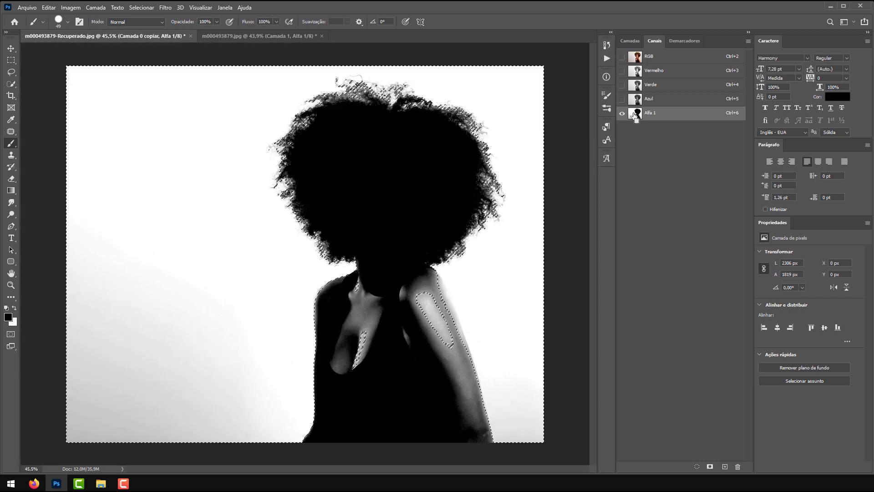
left_click(630, 41)
left_click(718, 141)
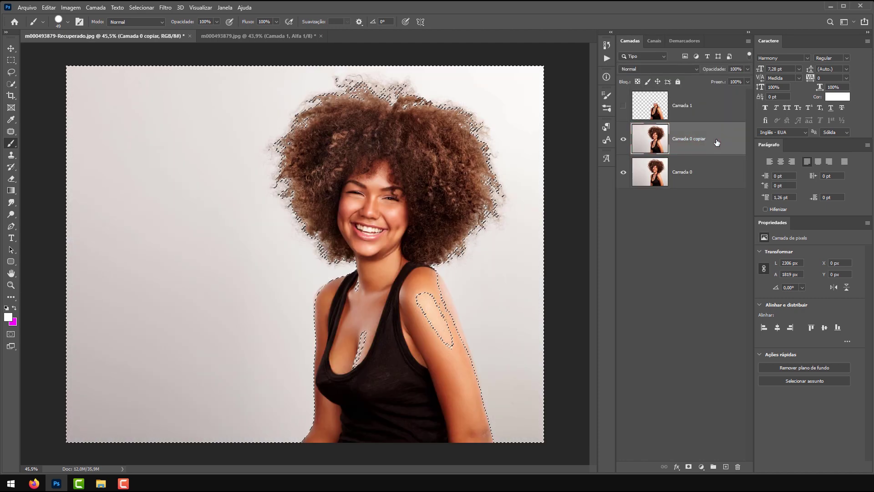
key("ctrl+shift+i")
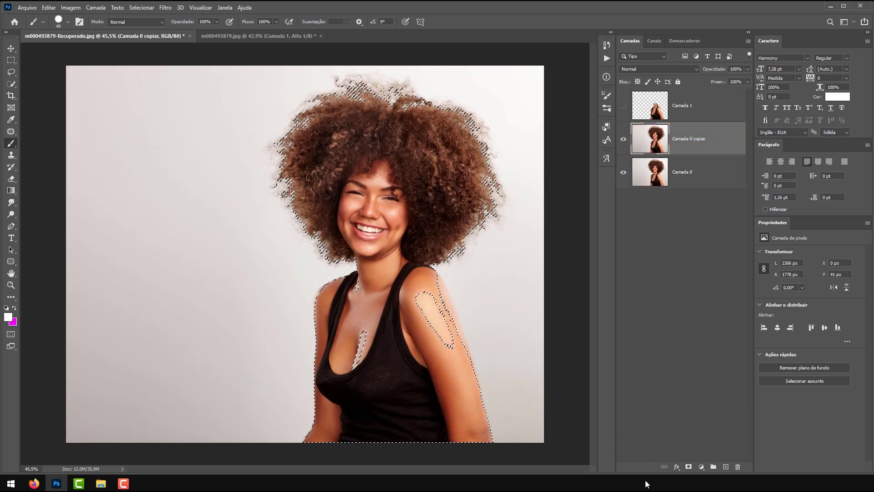
left_click(688, 467)
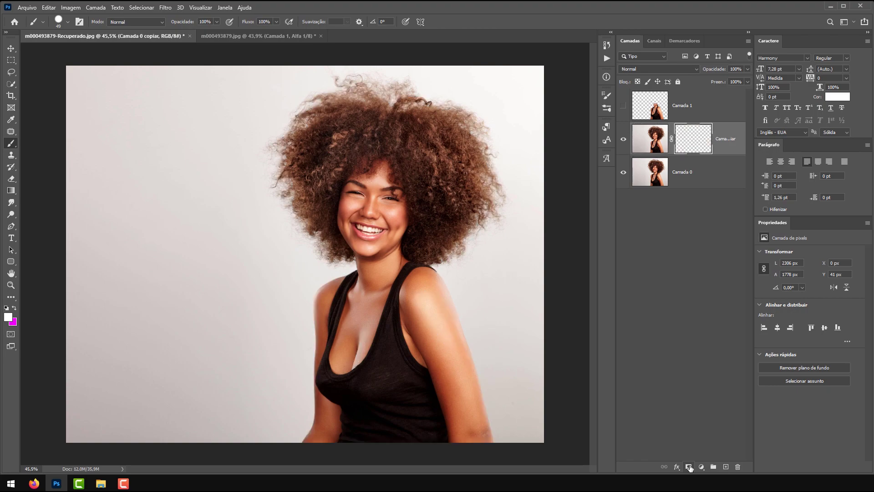
left_click(624, 172)
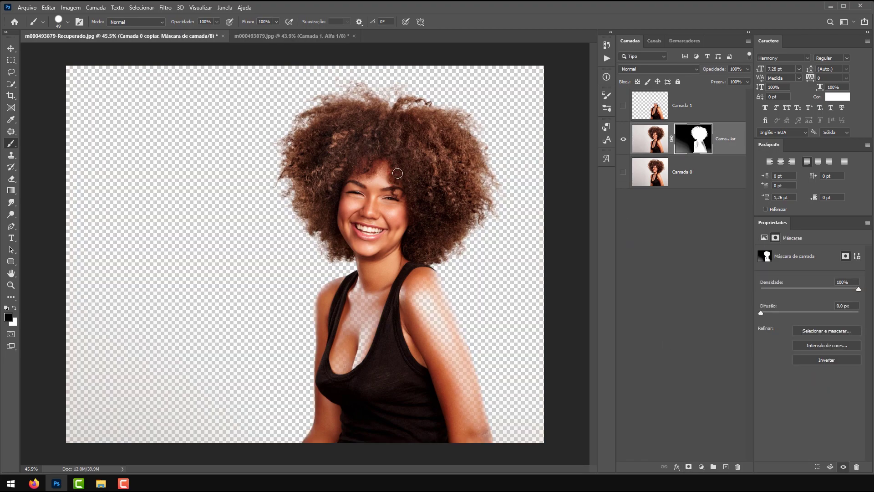
- Examine the masked curls on both sides of the hair against the transparent background
scroll(400, 101, "up", 4)
scroll(447, 92, "down", 4)
scroll(325, 218, "up", 6)
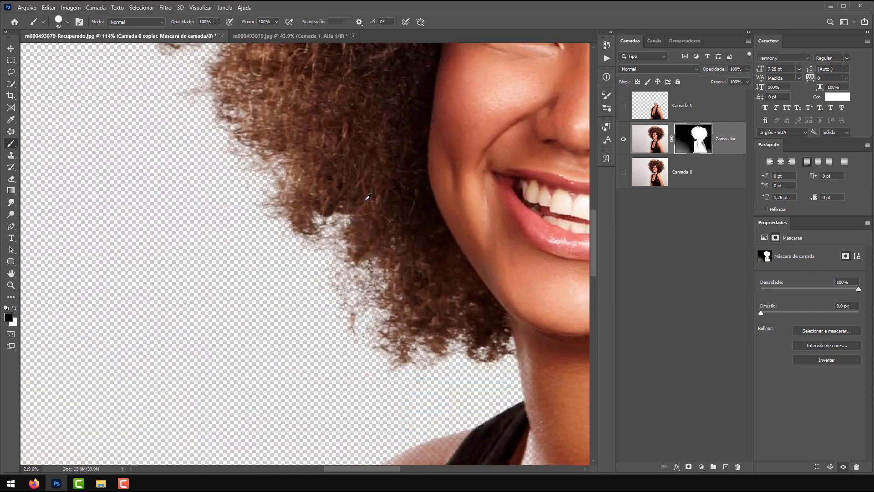
scroll(325, 218, "down", 5)
scroll(483, 221, "up", 5)
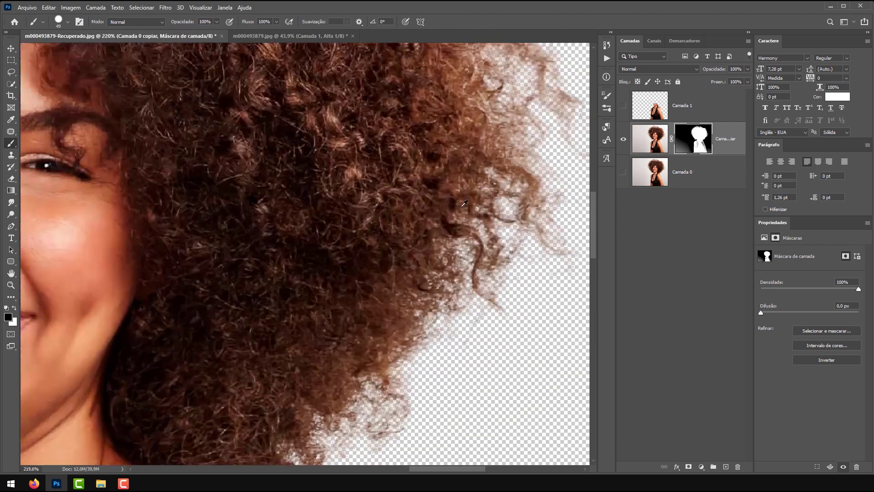
scroll(472, 233, "down", 1)
scroll(472, 233, "down", 3)
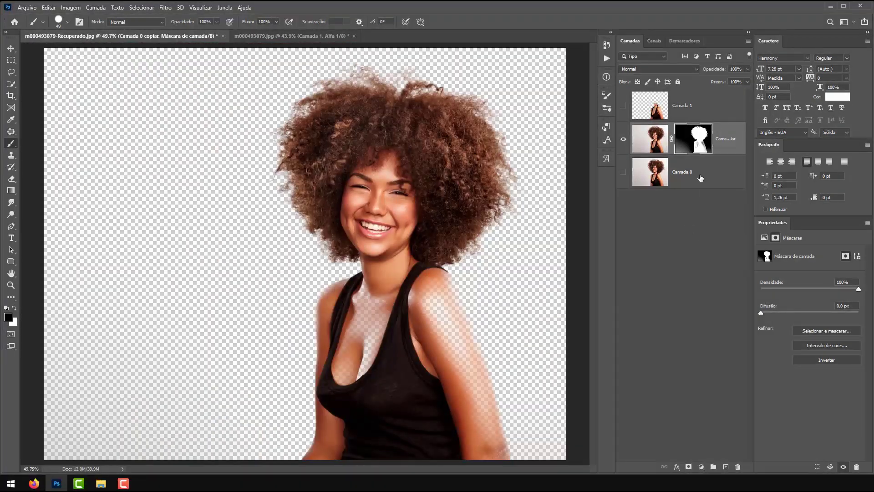
left_click(679, 177)
left_click(654, 135)
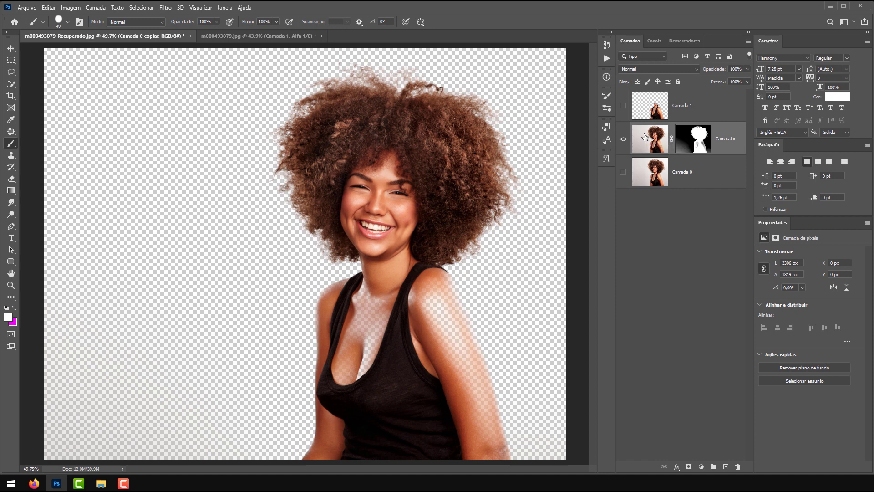
left_click(11, 84)
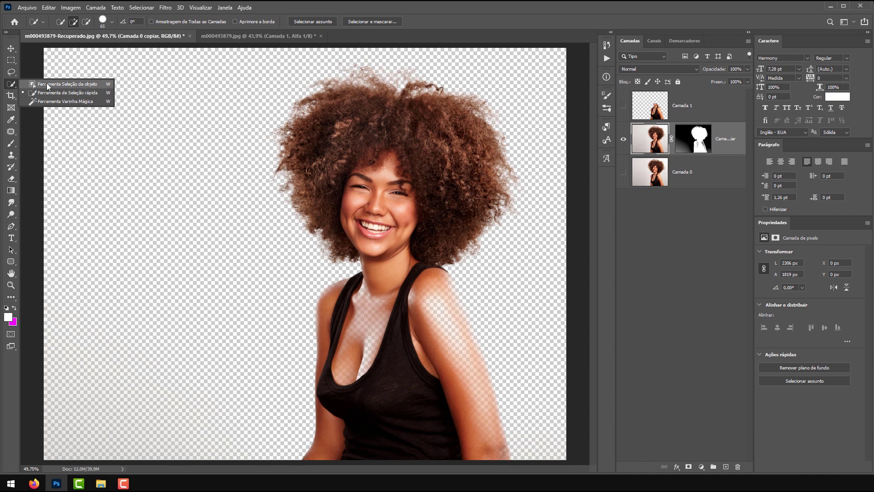
left_click(9, 144)
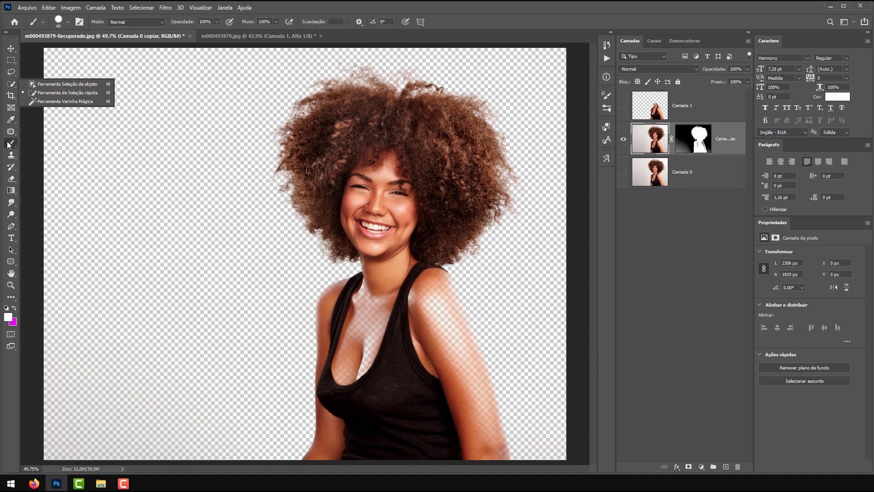
left_click(11, 51)
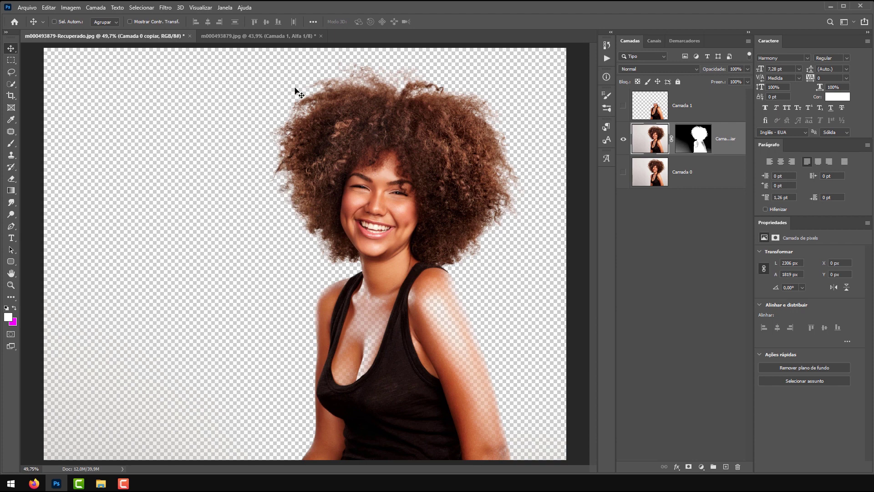
scroll(503, 228, "up", 3)
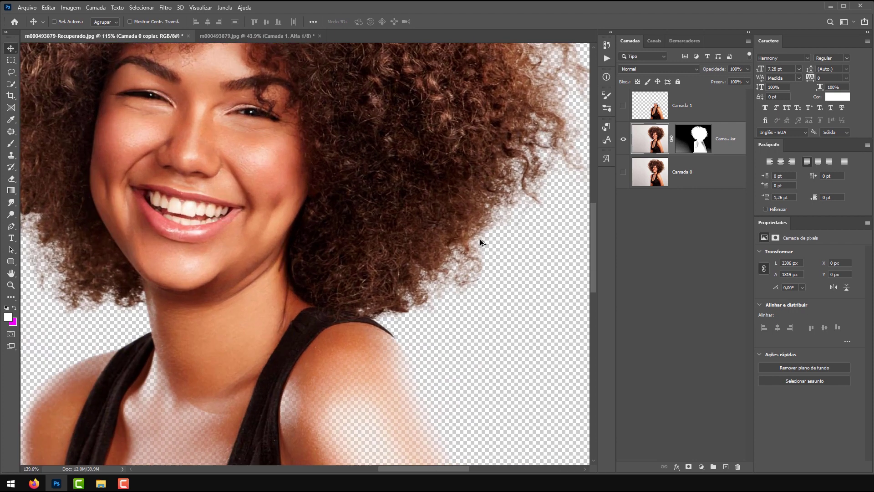
scroll(467, 250, "down", 4)
- Add a new layer directly above Camada 0 and fill it with the magenta background colour
left_click(725, 172)
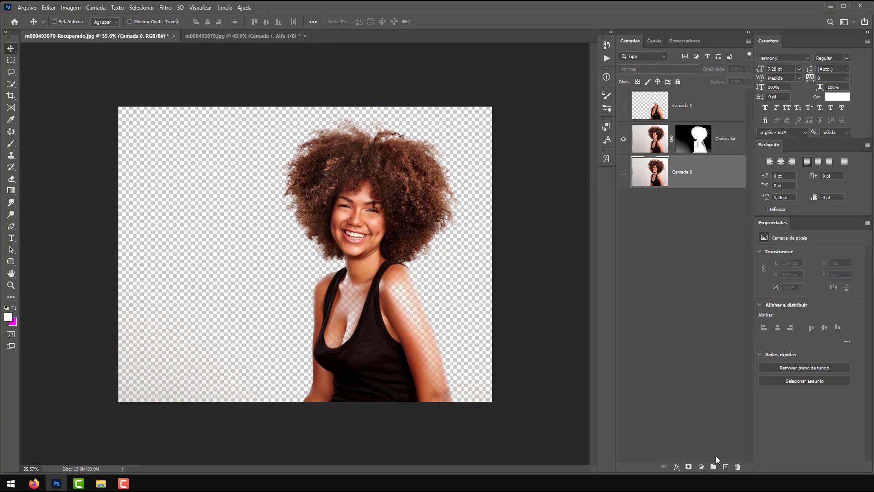
left_click(725, 467)
key("ctrl+BackSpace")
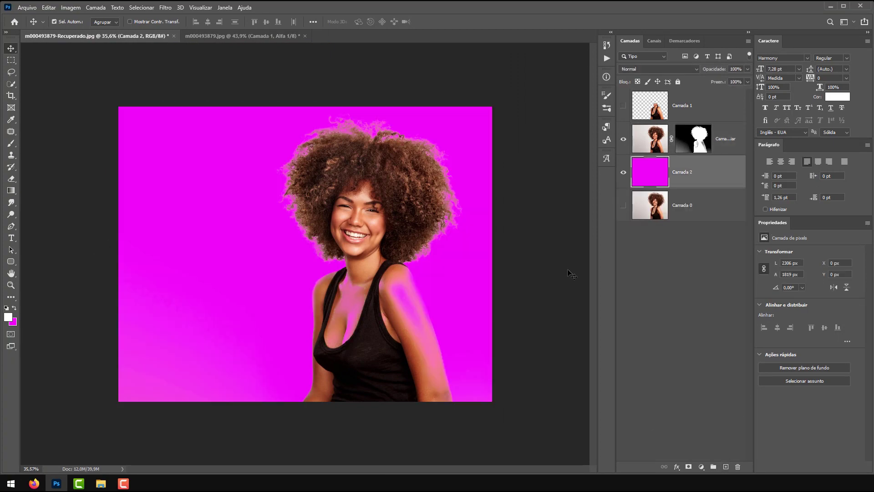
scroll(372, 109, "up", 4)
scroll(365, 152, "down", 2)
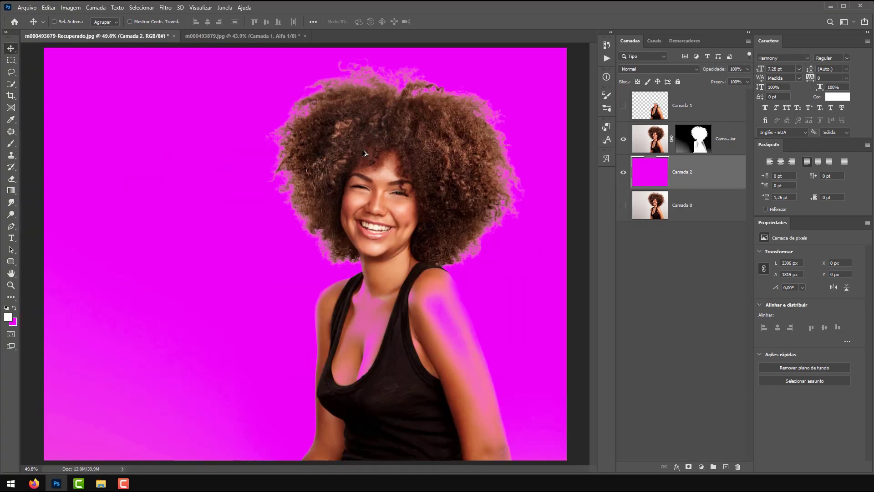
- Set the background colour to dark purple 560060 and refill Camada 2 with it
left_click(12, 322)
left_click(774, 219)
left_click(858, 146)
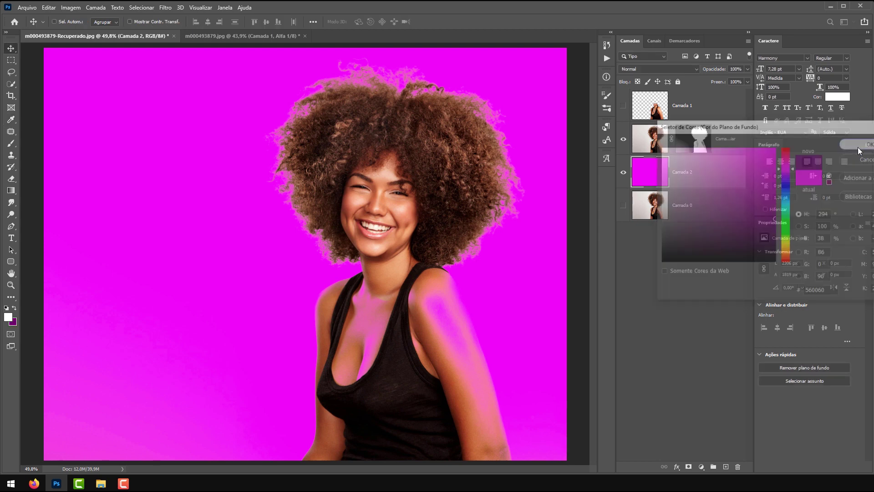
key("ctrl+BackSpace")
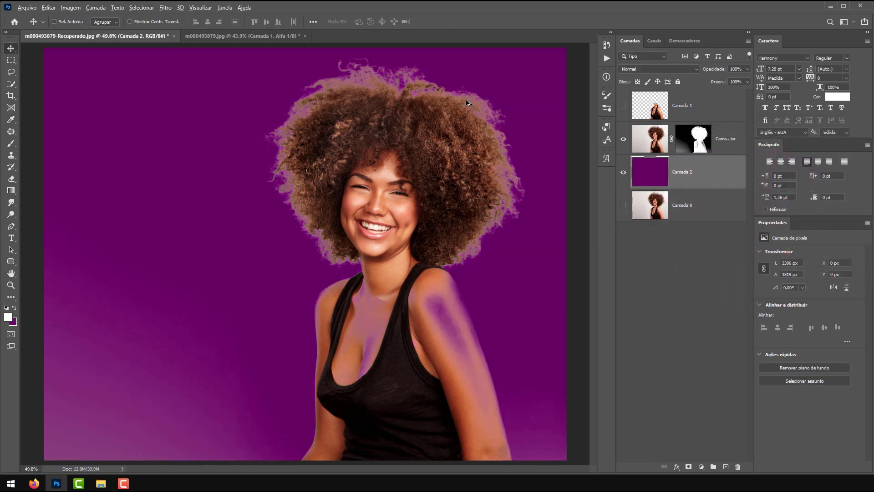
- Compare the woman's shoulders and chest with Camada 1 hidden and shown, and leave Camada 1 visible over the masked layer
scroll(512, 144, "up", 3)
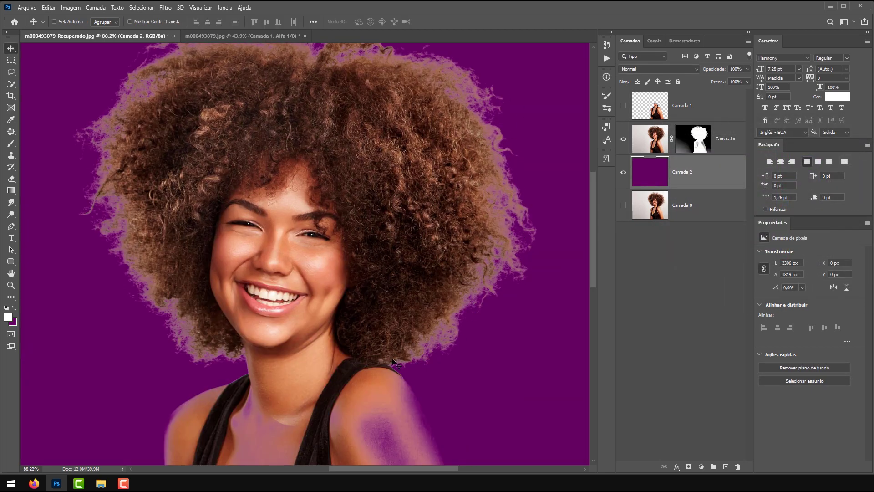
left_click(627, 110)
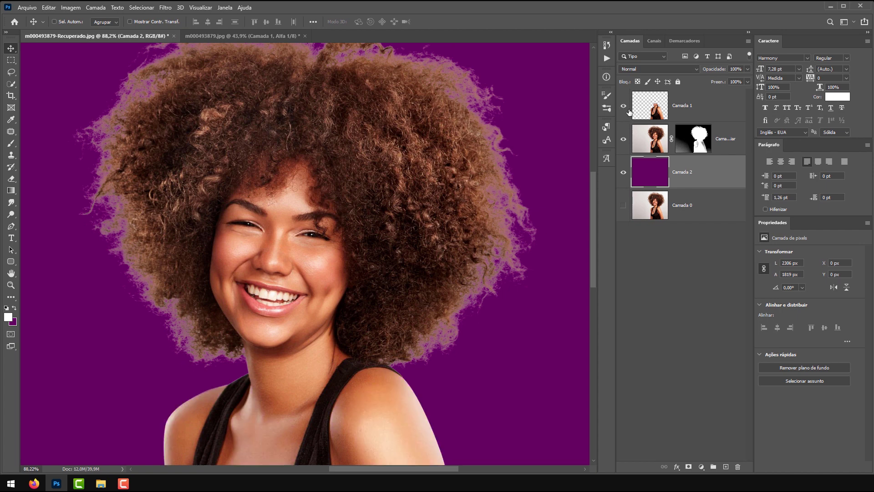
left_click(627, 110)
left_click(628, 109)
left_click(627, 109)
left_click(627, 109)
left_click(700, 108)
left_click(623, 106)
scroll(337, 318, "down", 3)
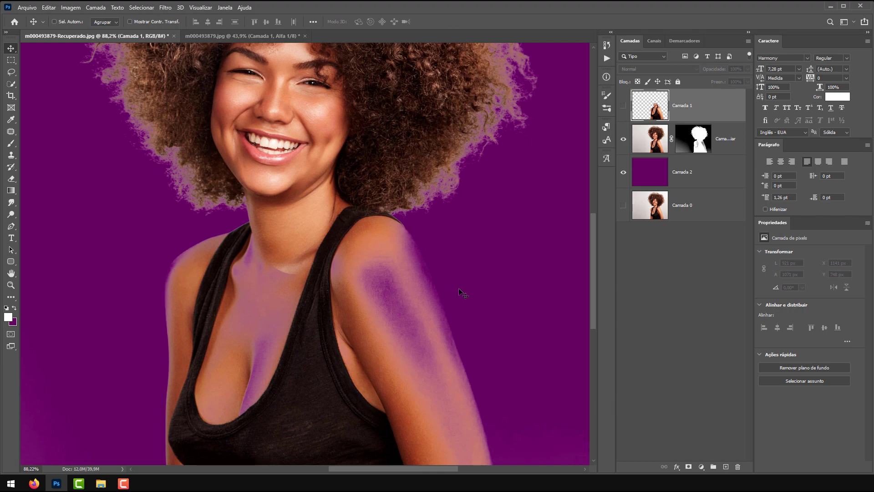
left_click(624, 106)
scroll(463, 102, "down", 2)
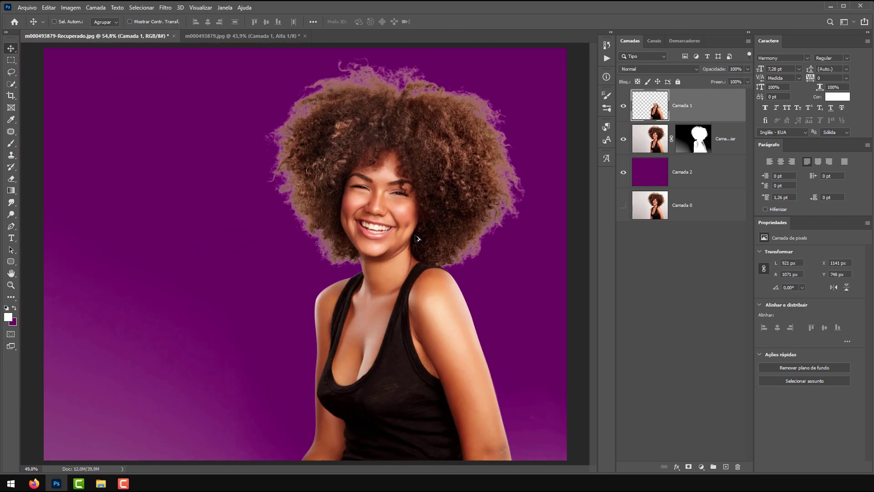
- Refill the Camada 2 background layer with white
scroll(463, 102, "up", 3)
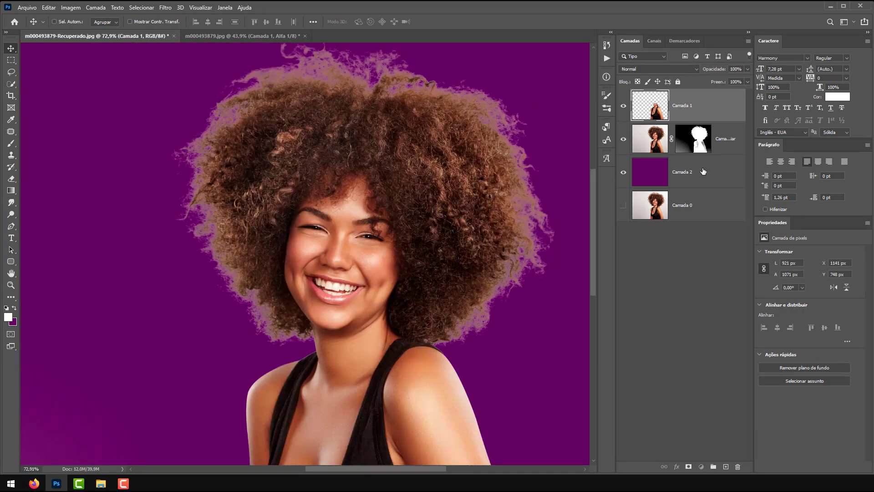
left_click(704, 171)
key("x")
key("ctrl+BackSpace")
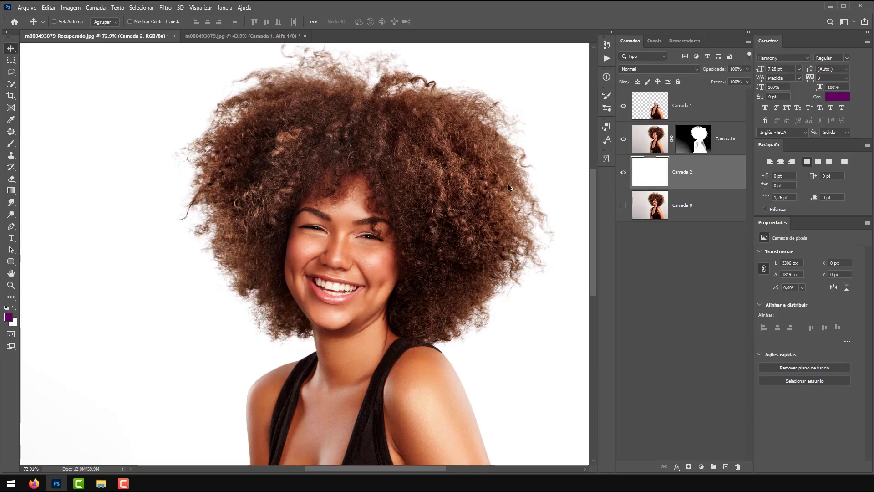
- Compare the hair cutout against white and against transparency by toggling Camada 2's visibility
left_click(623, 173)
left_click(624, 173)
left_click(623, 172)
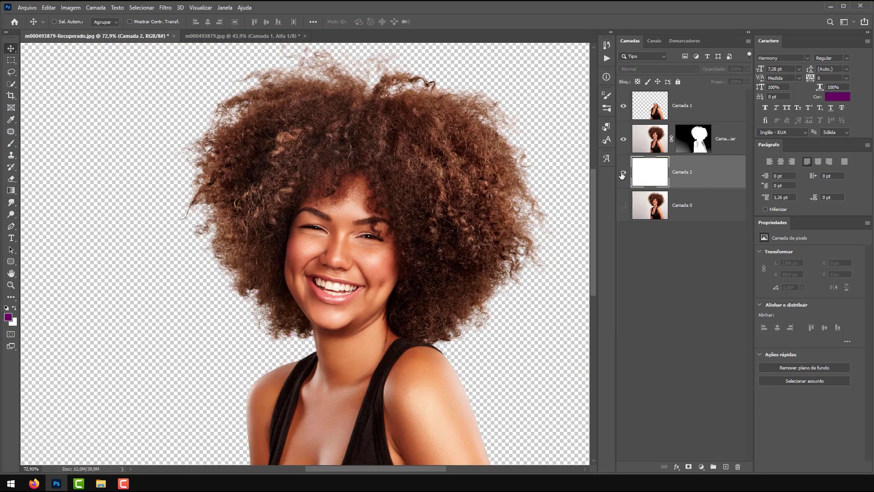
left_click(623, 172)
scroll(365, 208, "down", 3)
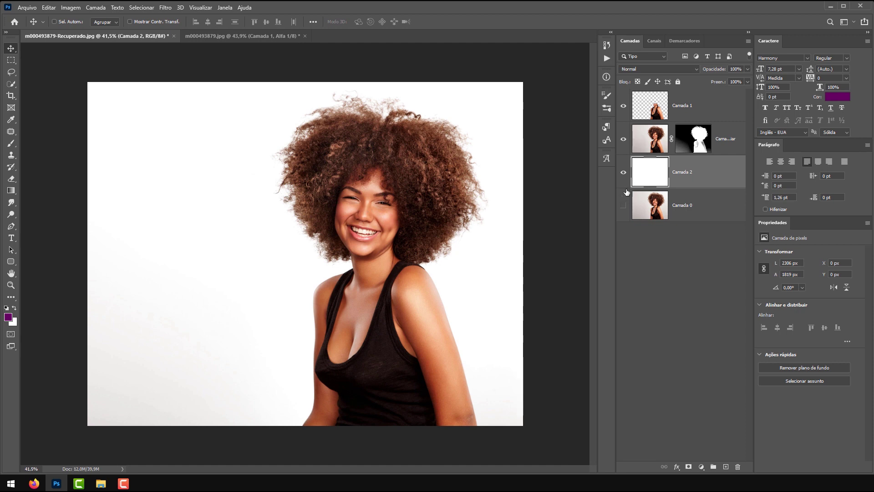
scroll(289, 163, "up", 3)
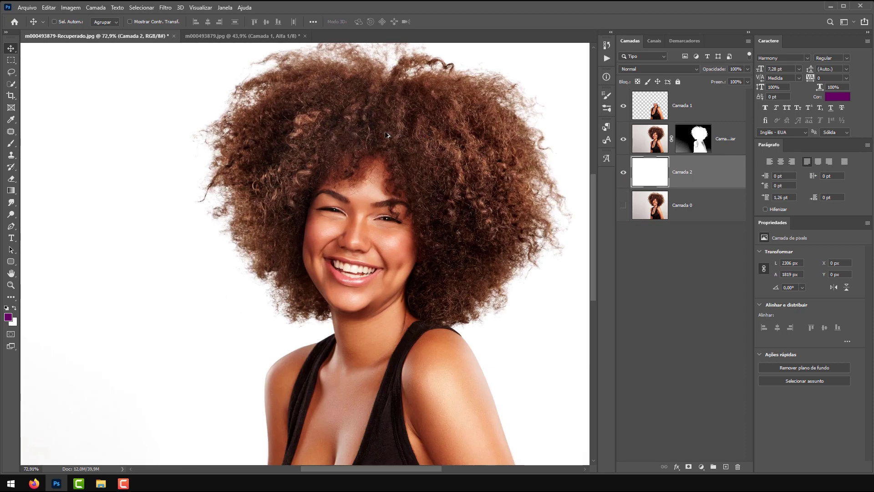
scroll(387, 133, "down", 1)
left_click(621, 173)
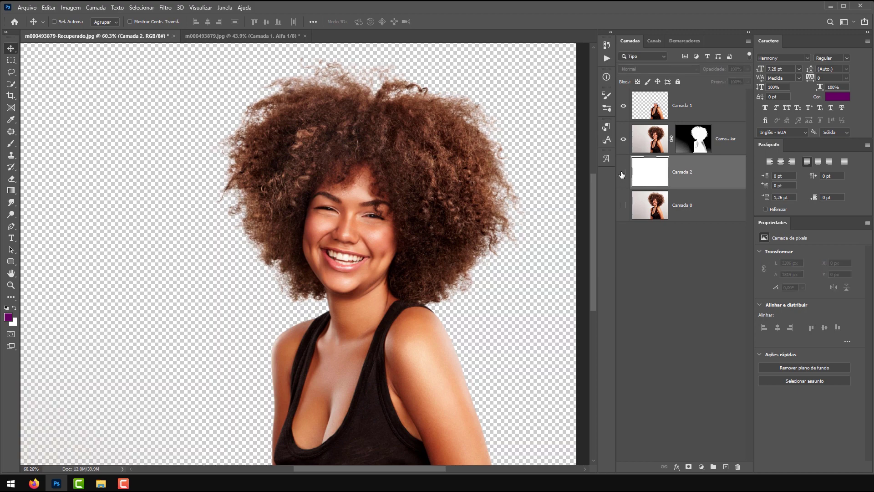
- Show Camada 2 and refill it with the dark purple to check the hair edges against it
left_click(622, 174)
key("x")
key("ctrl+BackSpace")
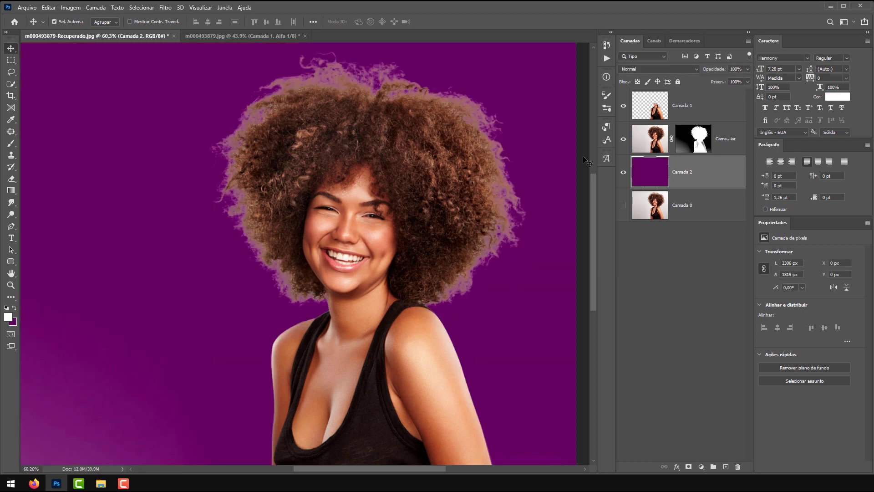
scroll(394, 209, "down", 4)
scroll(361, 153, "up", 3)
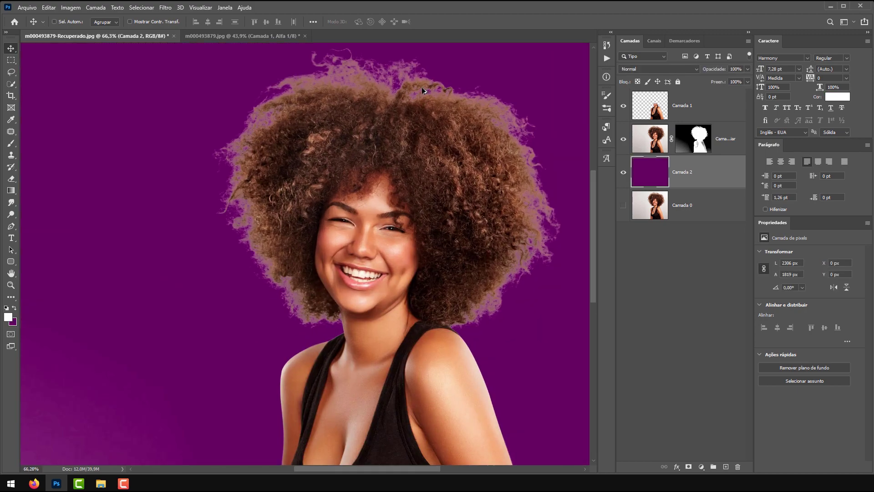
scroll(431, 119, "down", 2)
scroll(455, 91, "up", 2)
scroll(480, 83, "up", 1)
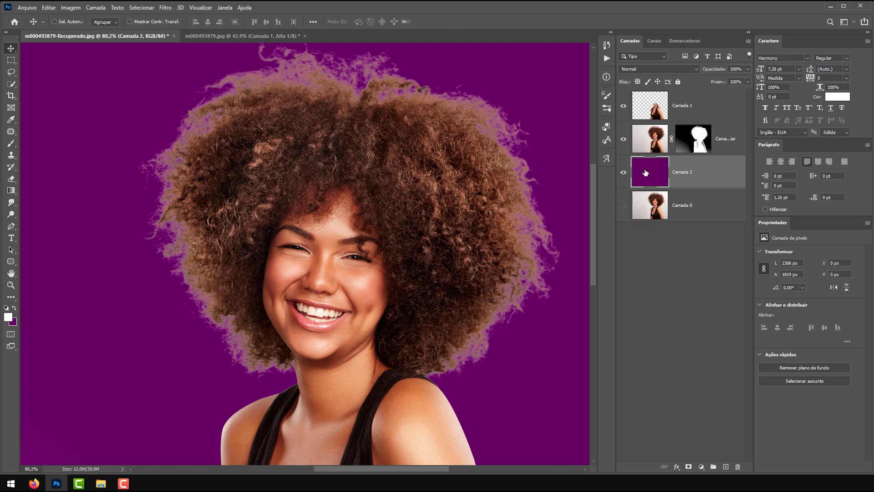
scroll(339, 212, "down", 2)
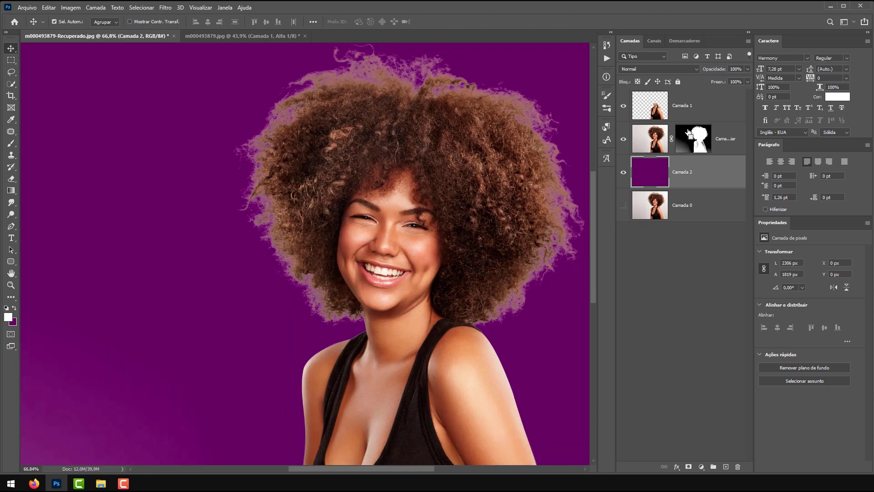
- Load the masked copy's layer mask as a selection and make that layer's image active
left_click(693, 135, "ctrl")
scroll(225, 197, "down", 4)
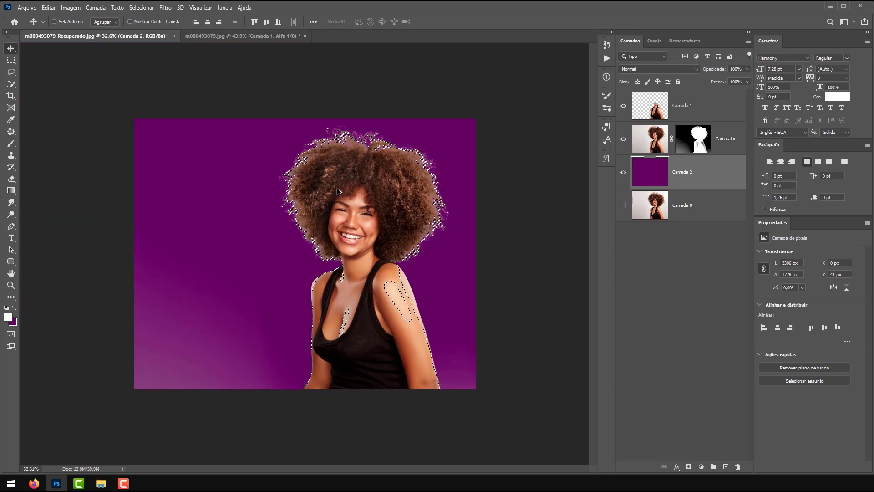
left_click(648, 137)
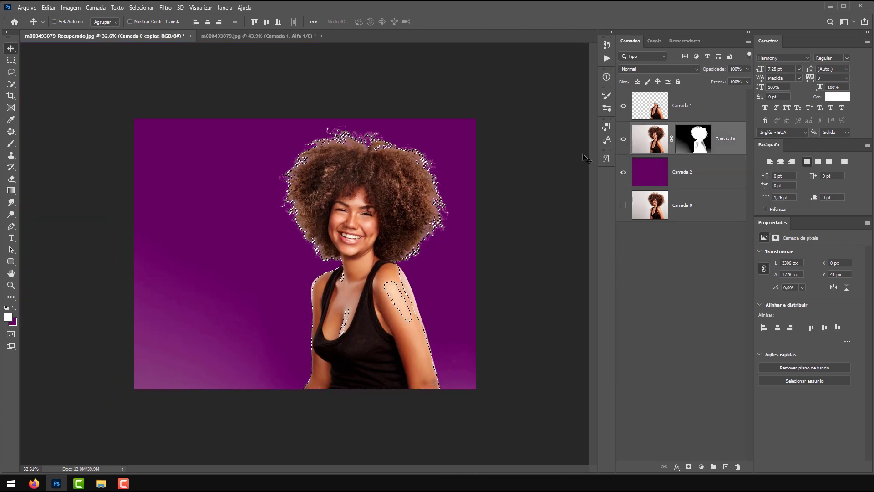
- Subtract the neck, arms and torso from the selection with Quick Selection, keeping only the hair and face
scroll(433, 318, "up", 3)
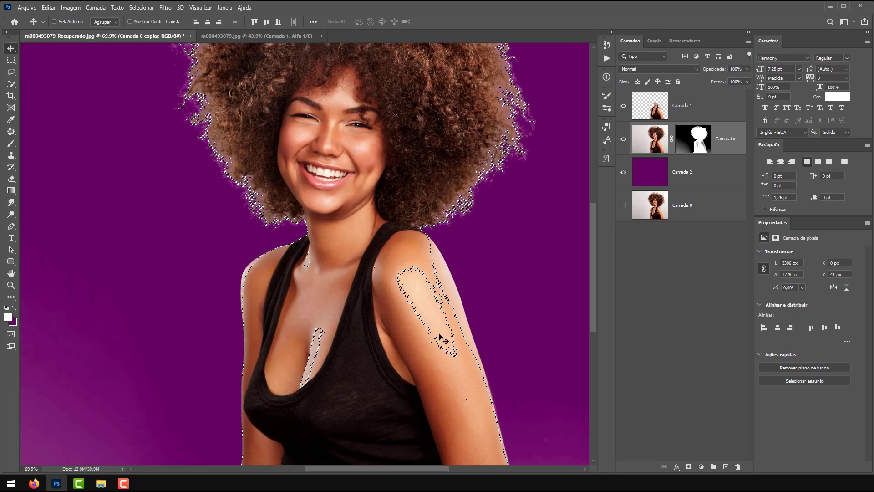
left_click(11, 84)
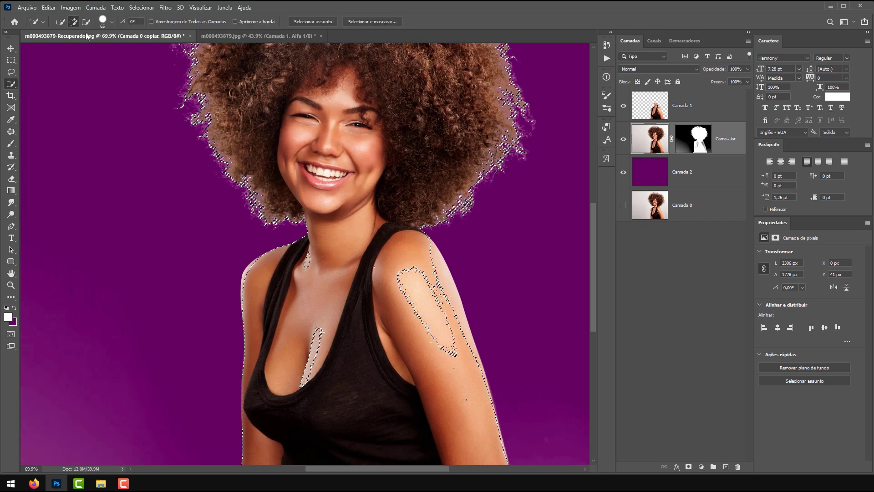
mouse_move(224, 309)
left_mouse_down()
mouse_move(274, 283)
mouse_move(377, 296)
mouse_move(351, 309)
mouse_move(367, 360)
left_mouse_up()
scroll(315, 253, "down", 3)
scroll(316, 313, "up", 2)
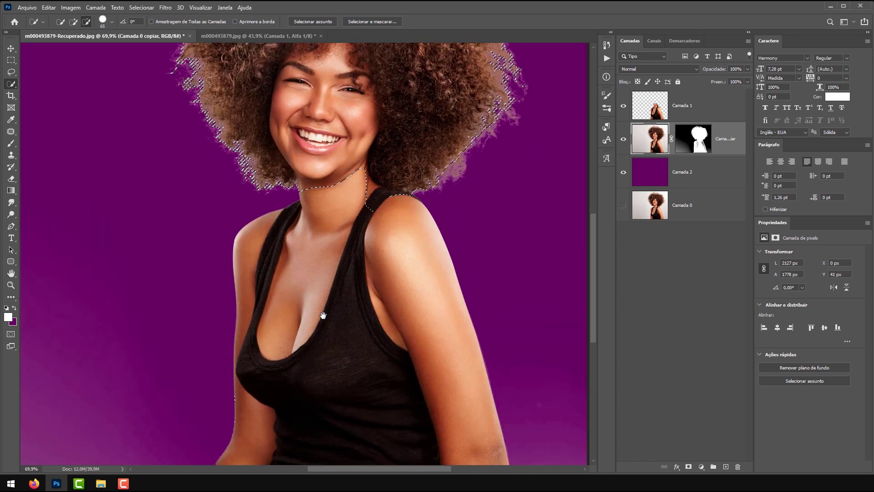
right_click(10, 85)
left_click(48, 93)
mouse_move(335, 181)
left_mouse_down()
mouse_move(359, 172)
mouse_move(372, 198)
mouse_move(364, 233)
mouse_move(283, 242)
mouse_move(336, 287)
left_mouse_up()
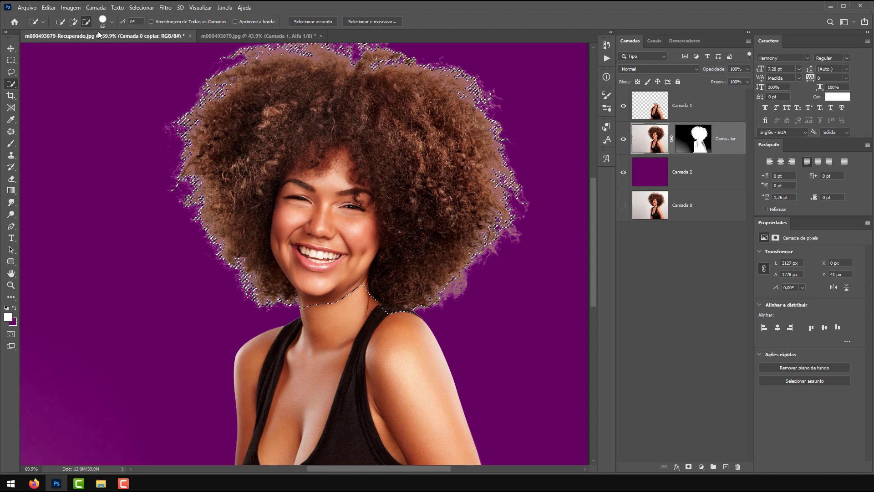
- Open the hair and face selection in Select and Mask and bring the area below the chin into view
left_click(376, 22)
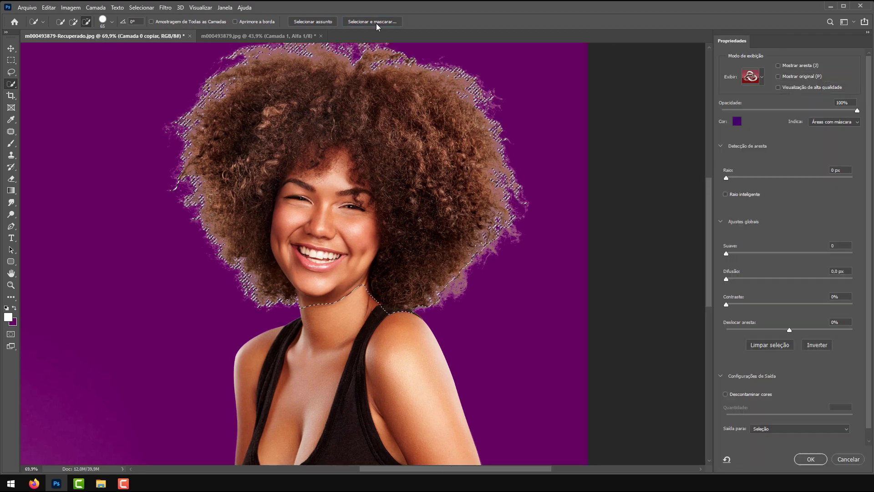
mouse_move(341, 132)
left_mouse_down()
mouse_move(340, 159)
mouse_move(325, 63)
mouse_move(345, 121)
left_mouse_up()
left_click_drag(292, 334, 285, 194)
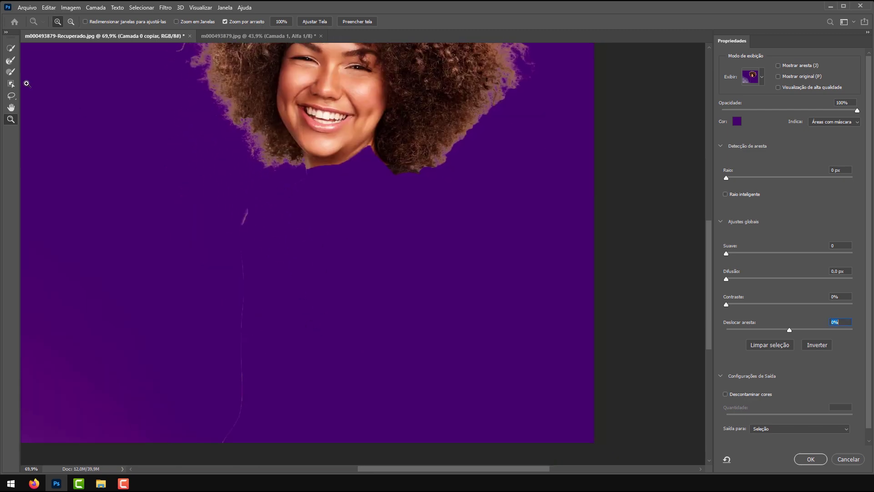
- Erase the leftover arm outline below the hair from the selection with a 150 px subtracting brush
left_click(11, 48)
left_click(11, 72)
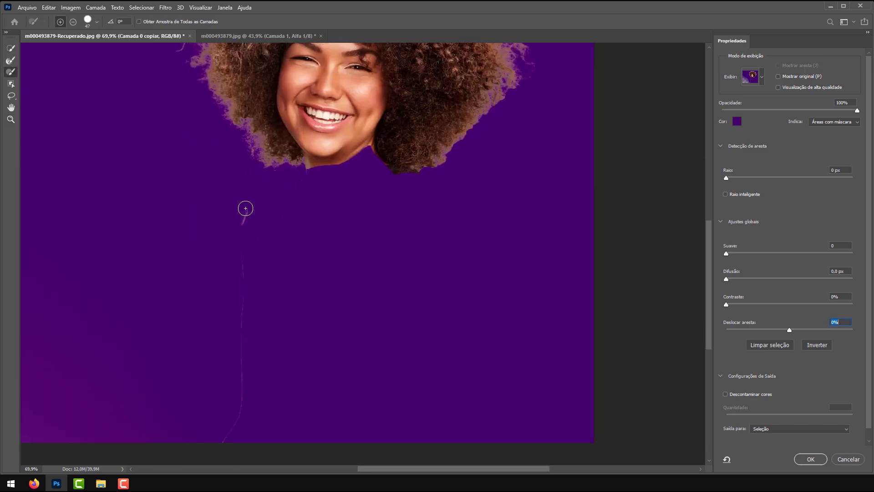
mouse_move(244, 205)
left_mouse_down()
mouse_move(244, 289)
mouse_move(238, 244)
left_mouse_up()
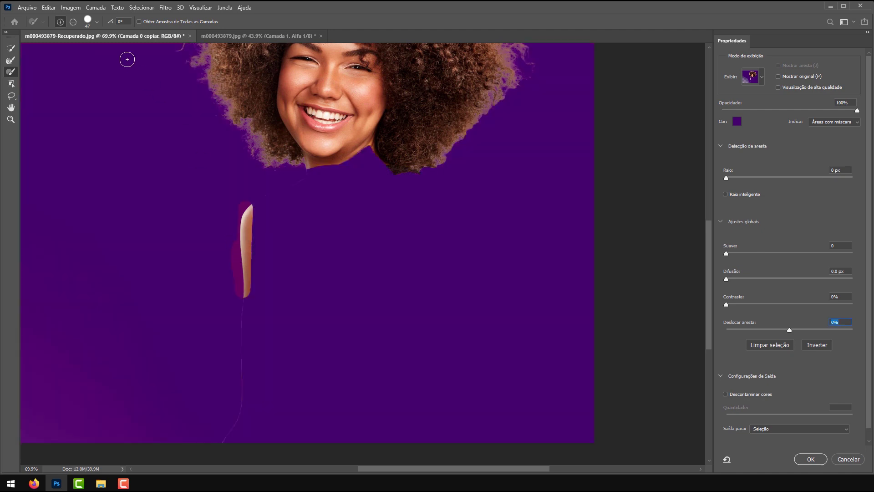
left_click(73, 22)
key("bracketright")
key("bracketright")
key("bracketright")
key("bracketright")
key("bracketright")
key("bracketright")
key("bracketright")
key("bracketright")
left_click_drag(240, 214, 229, 414)
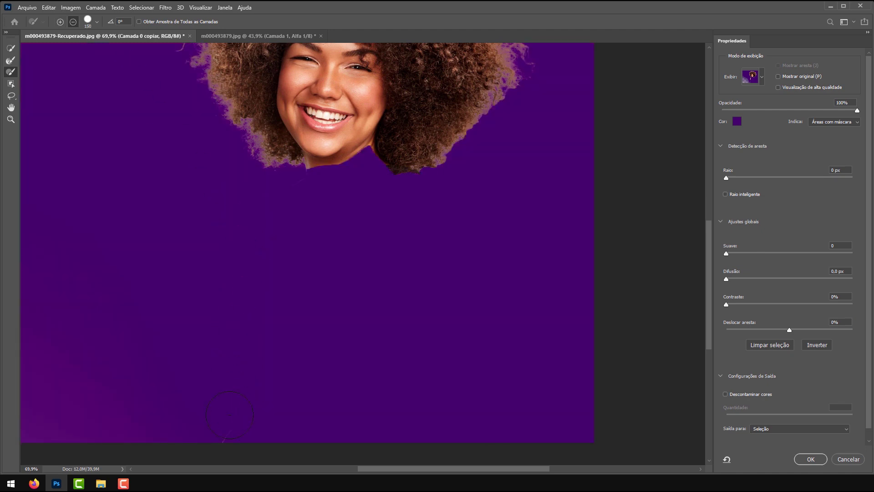
- Erase the remaining haze in the lower-left background from the selection with a much larger subtracting brush
left_click_drag(266, 277, 299, 195)
left_click_drag(123, 342, 369, 256)
right_click(369, 256)
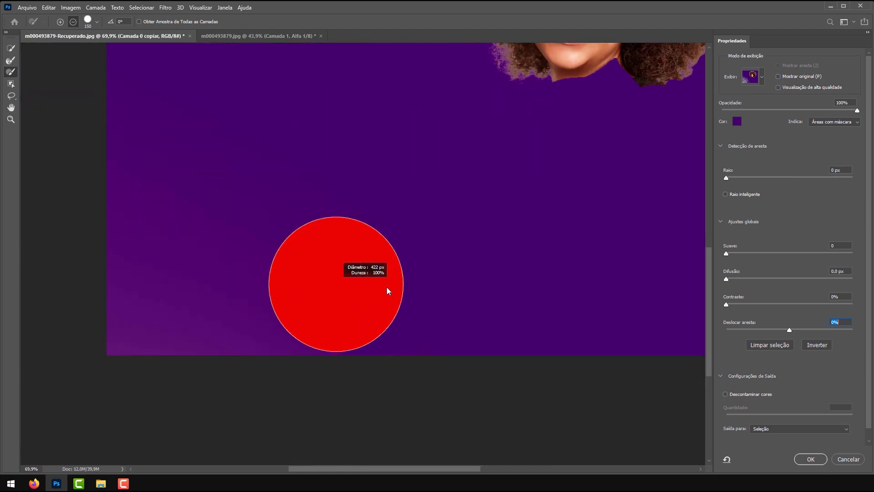
left_click_drag(265, 255, 271, 334)
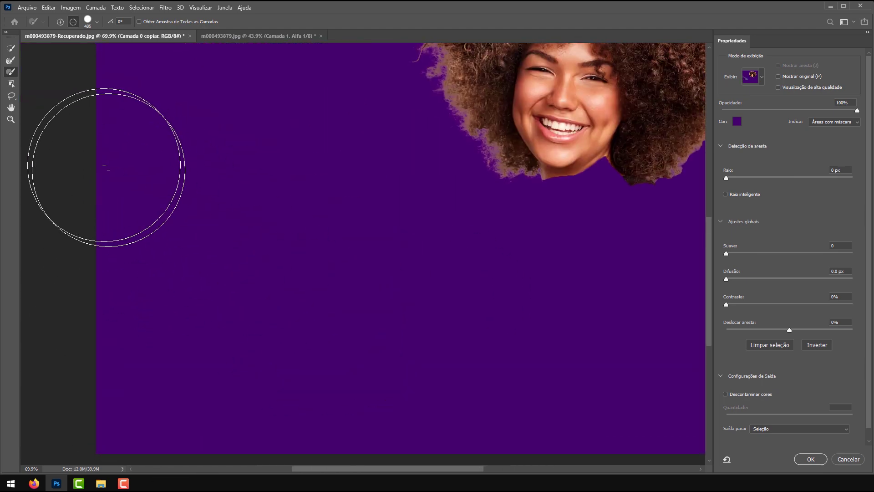
left_click_drag(108, 166, 228, 353)
left_click_drag(326, 246, 355, 416)
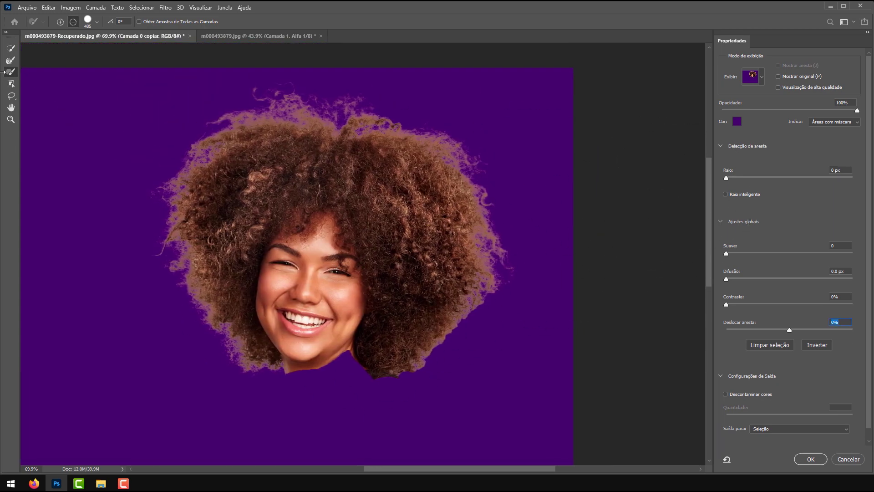
- Contract the hair selection with Shift Edge at -58% and enable Decontaminate Colors
left_click(11, 61)
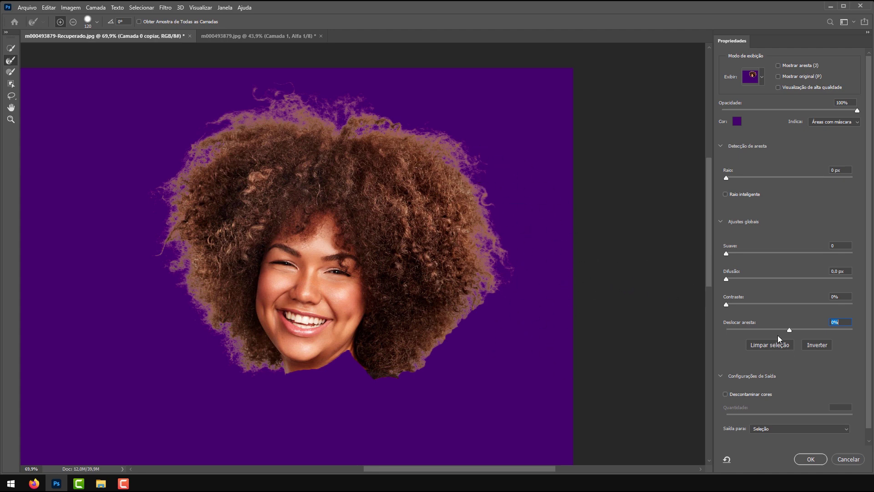
left_click_drag(790, 330, 756, 332)
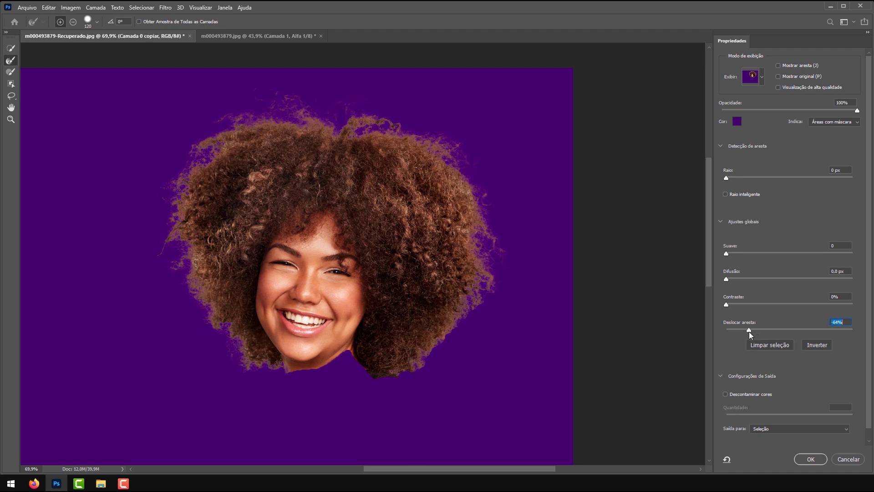
left_click_drag(743, 333, 739, 328)
left_click(726, 394)
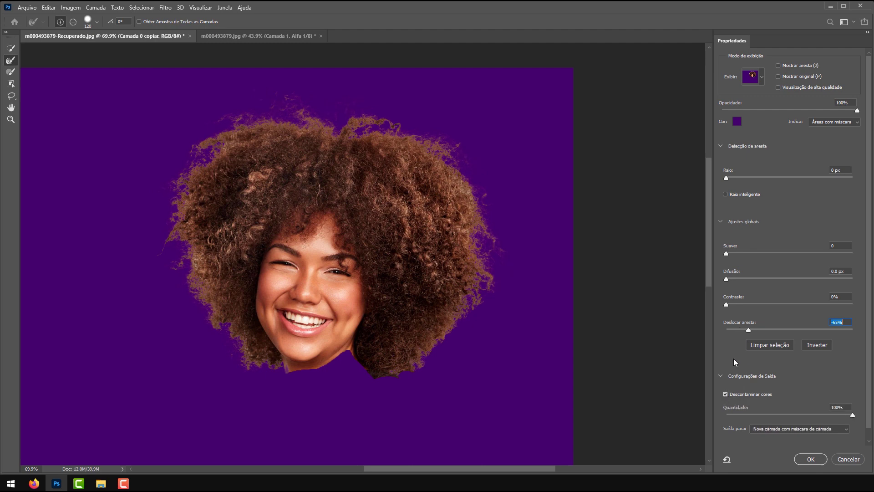
left_click(753, 330)
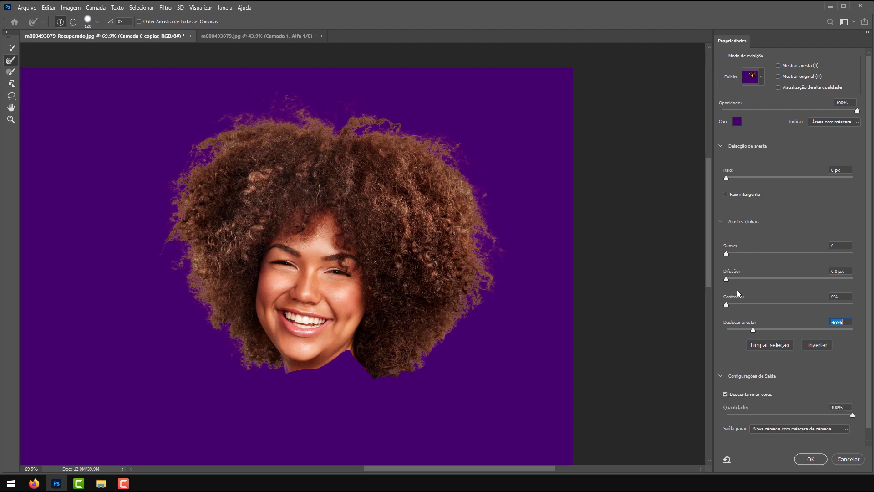
- Set the feather to 0.7 px, Shift Edge to -78% and the colour decontamination amount to 98%
left_click(726, 252)
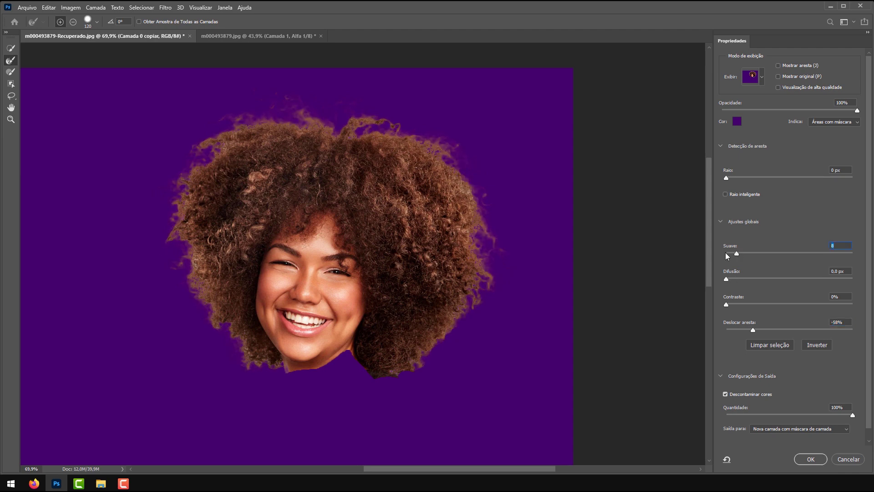
left_click(737, 278)
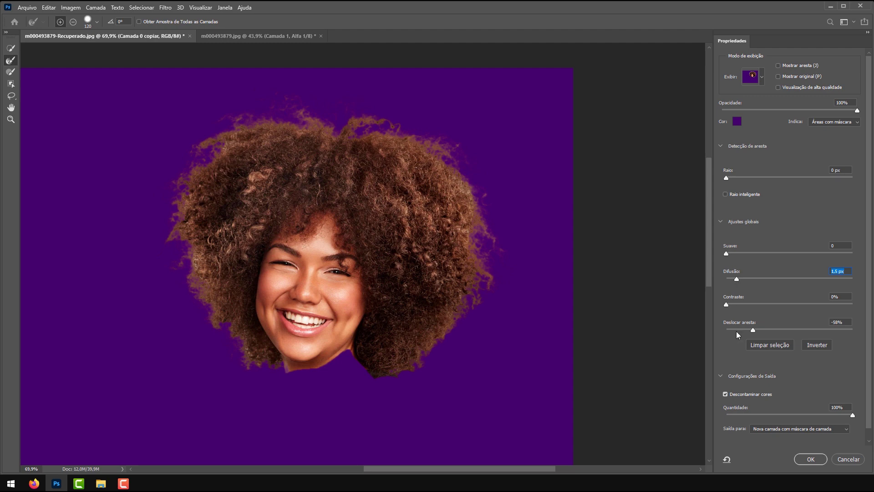
left_click_drag(816, 414, 854, 414)
left_click_drag(751, 329, 741, 330)
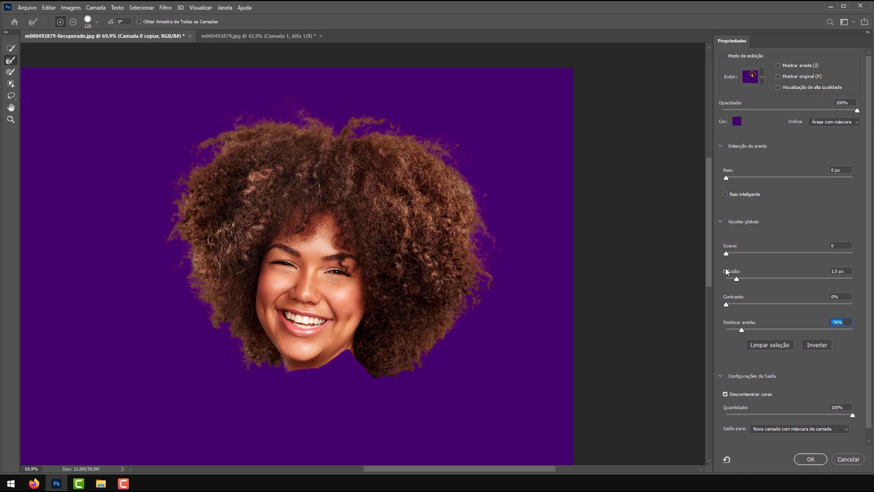
left_click_drag(736, 279, 696, 280)
left_click_drag(733, 278, 732, 278)
left_click_drag(742, 329, 741, 329)
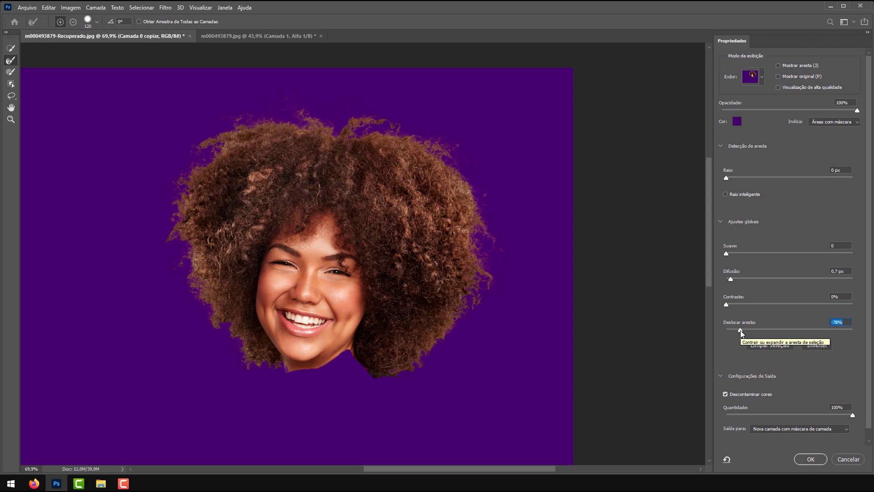
left_click_drag(853, 414, 744, 414)
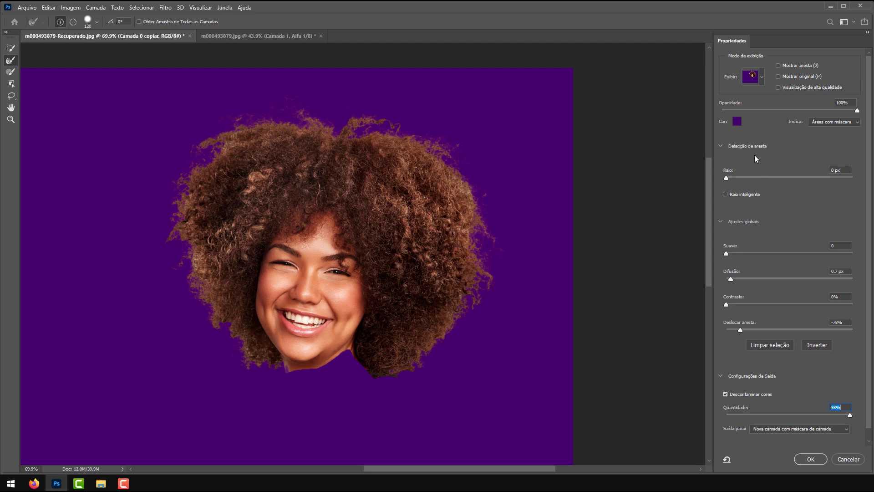
- Set the preview overlay colour to light purple (be71ff) and output the refined hair selection to a new layer with a layer mask
left_click(737, 122)
left_click(731, 159)
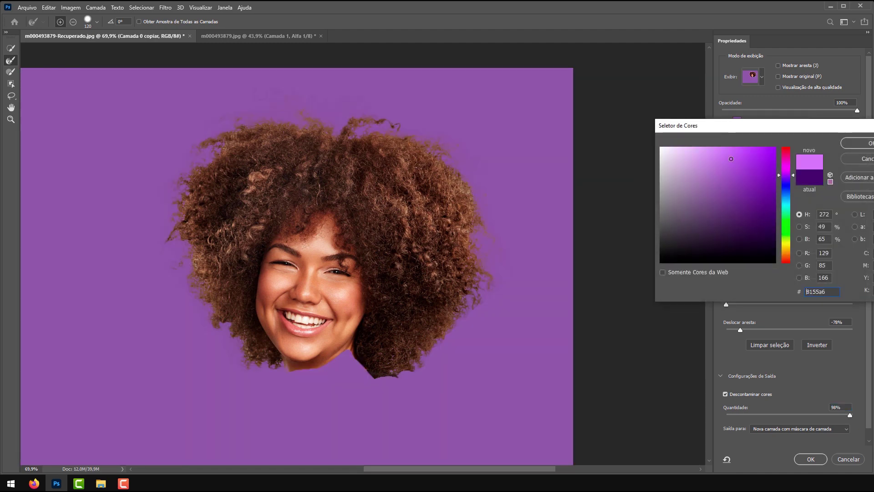
mouse_move(731, 159)
left_mouse_down()
mouse_move(747, 147)
mouse_move(724, 147)
left_mouse_up()
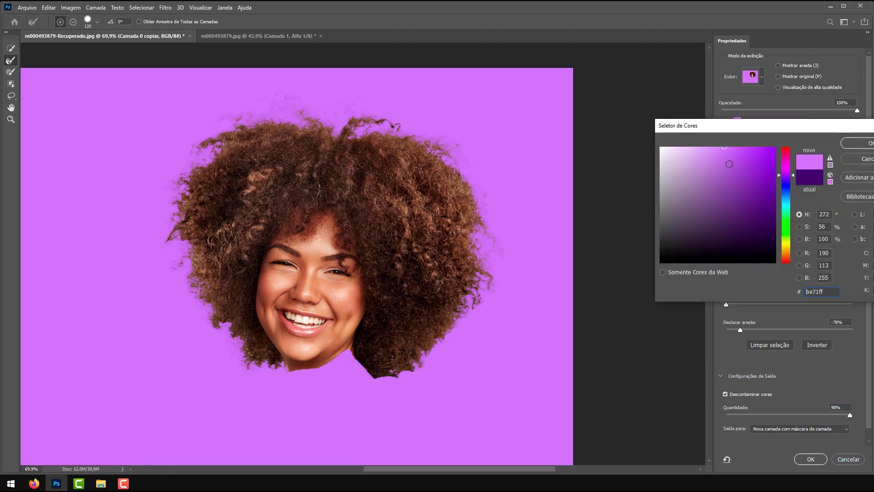
left_click(860, 146)
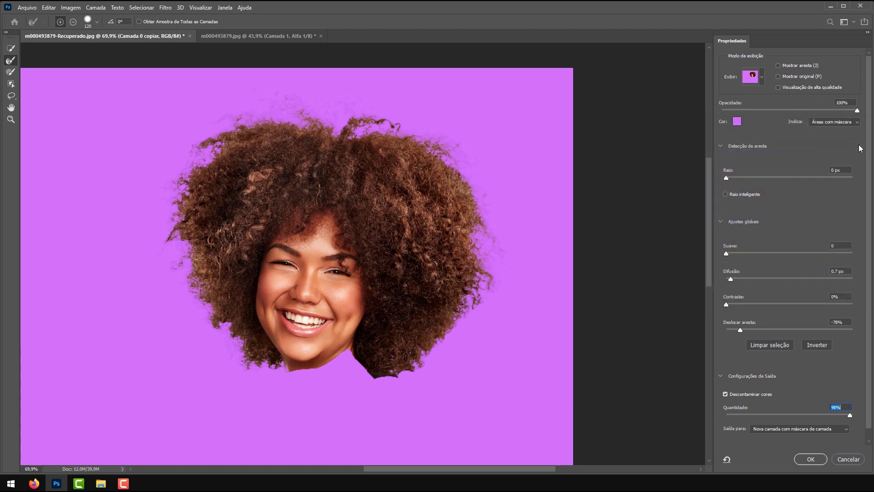
left_click(811, 459)
- Examine the hair edges and the transition to the body cutout against the purple background
scroll(409, 211, "down", 3)
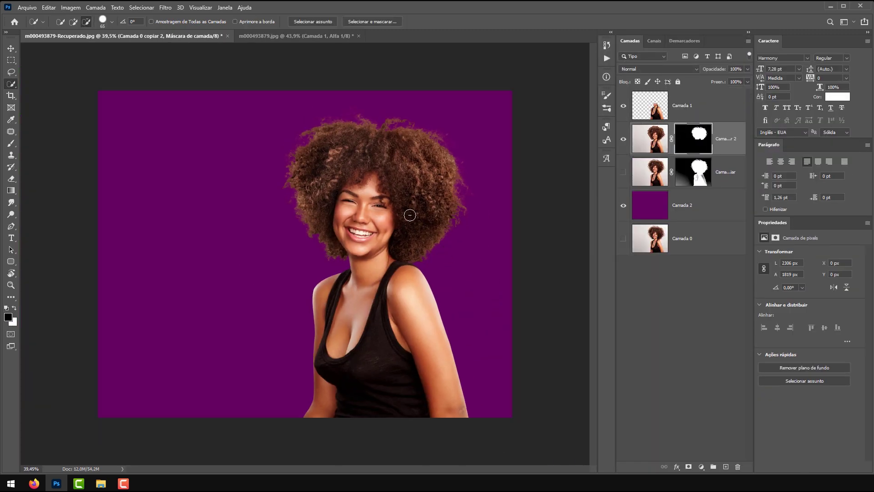
scroll(326, 108, "up", 2)
scroll(533, 201, "up", 1)
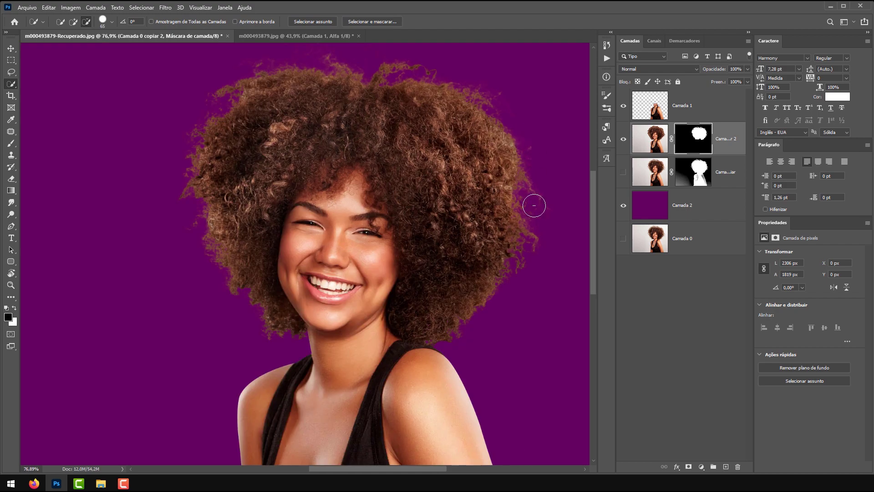
scroll(469, 202, "down", 2)
scroll(469, 203, "down", 1)
scroll(251, 201, "up", 4)
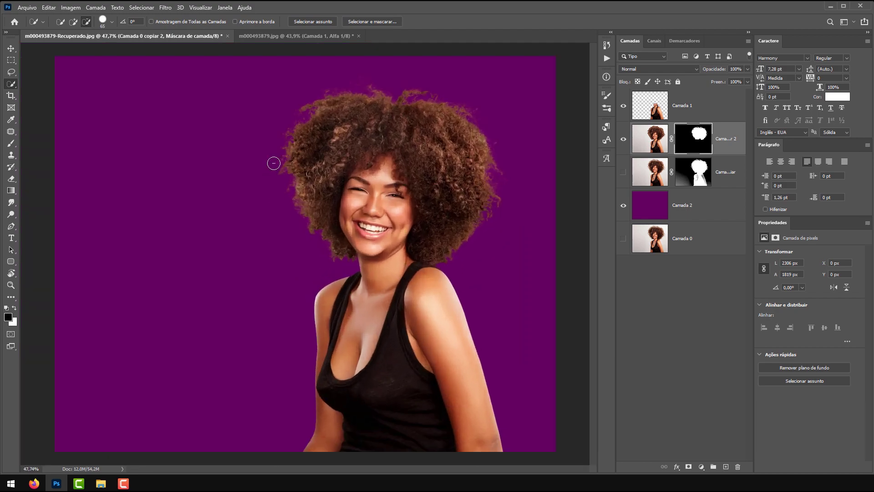
scroll(285, 179, "down", 4)
scroll(289, 180, "up", 3)
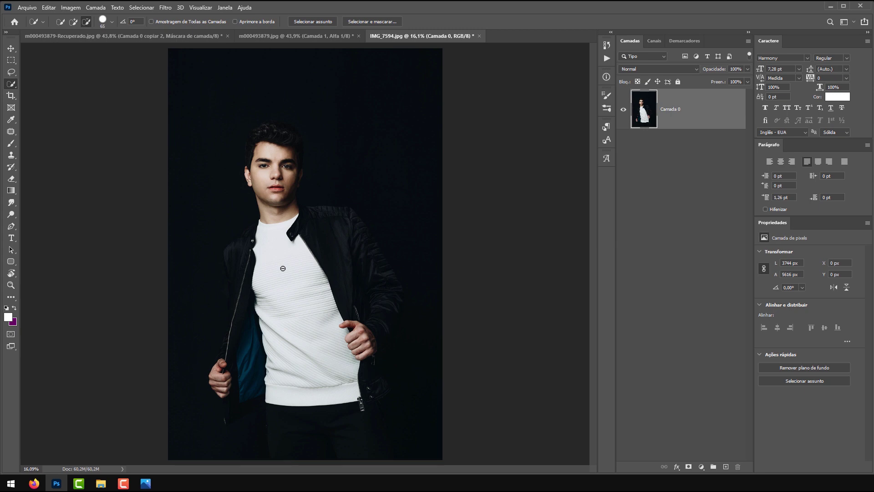
- Examine the jacket's sleeve and hem edges against the black background in IMG_7594.jpg
scroll(400, 264, "up", 7)
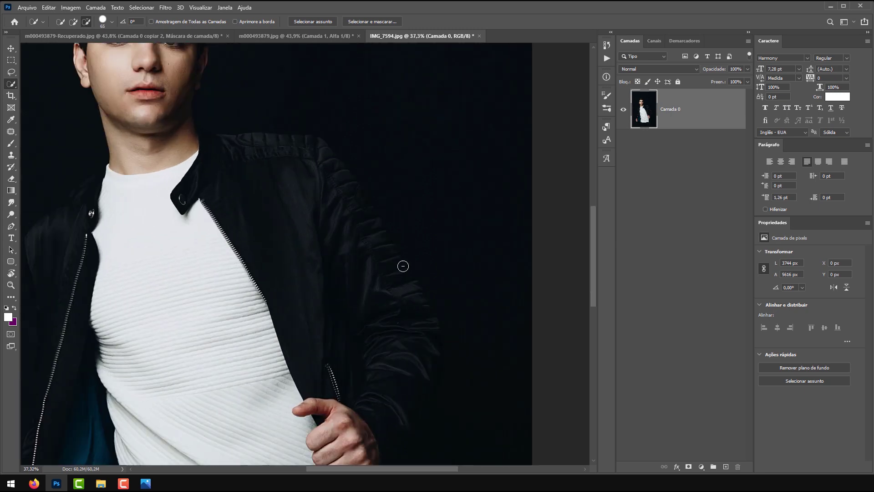
scroll(365, 260, "down", 7)
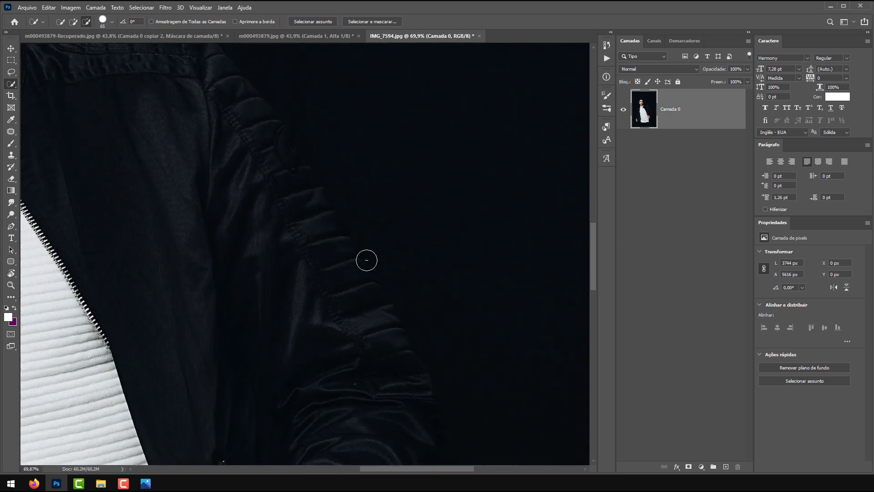
scroll(451, 248, "up", 5)
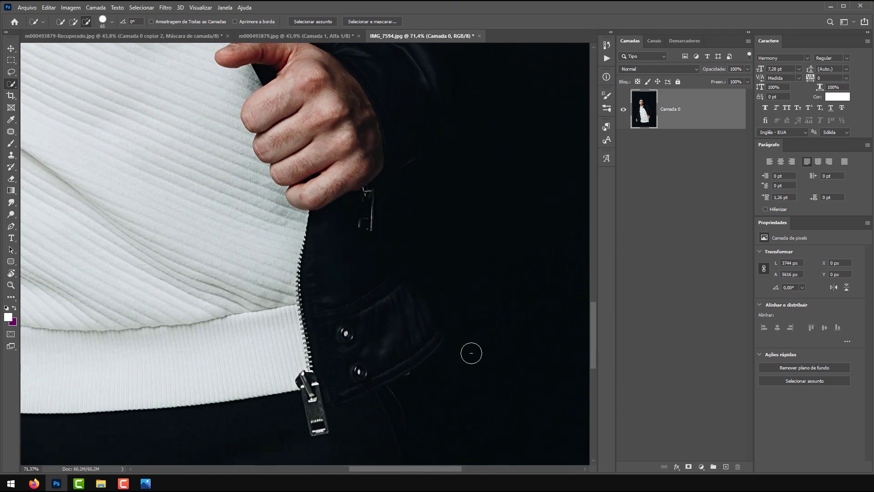
scroll(460, 296, "up", 2)
scroll(406, 364, "down", 3)
left_click_drag(400, 334, 416, 429)
scroll(449, 454, "up", 3)
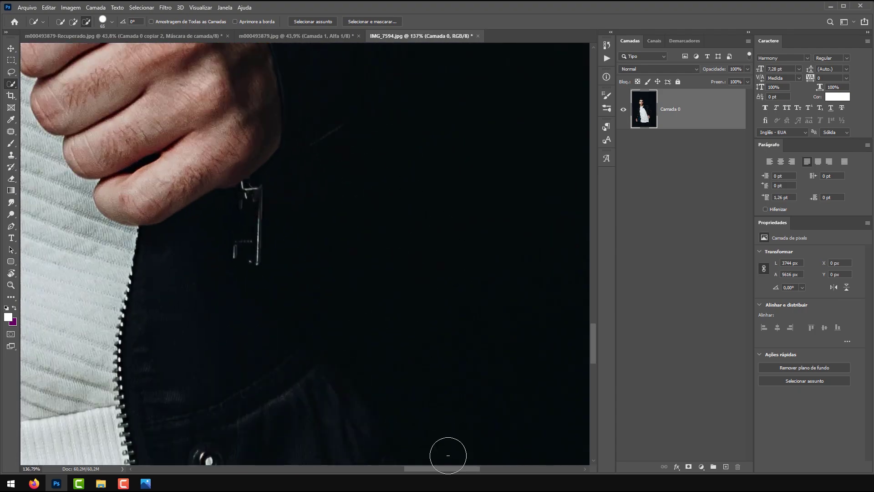
scroll(446, 452, "down", 2)
left_click_drag(349, 288, 348, 103)
scroll(356, 259, "down", 8)
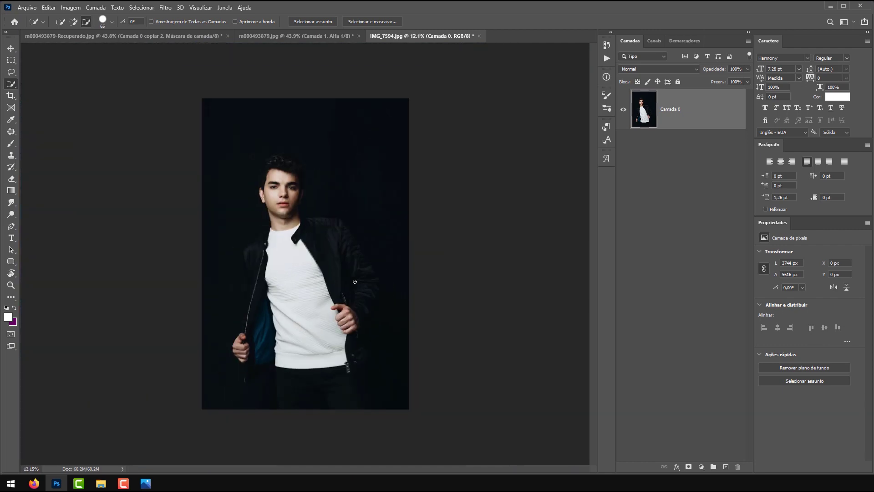
scroll(333, 281, "up", 1)
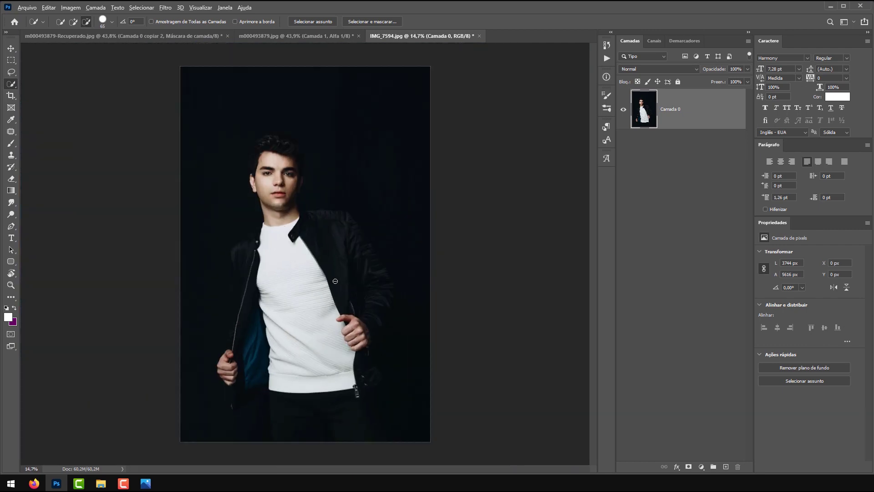
scroll(335, 280, "up", 1)
- Duplicate the photo layer and brighten the copy with Levels, using input values 8, 1.63 and 137
key("ctrl+j")
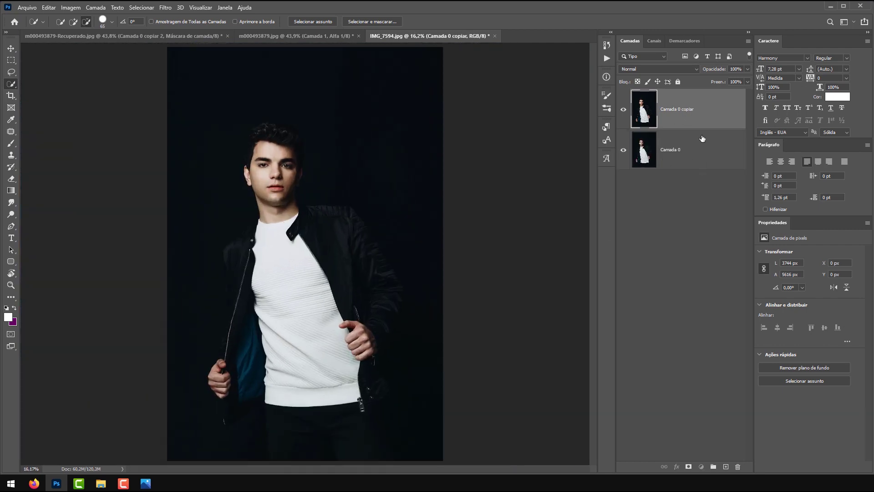
key("ctrl+l")
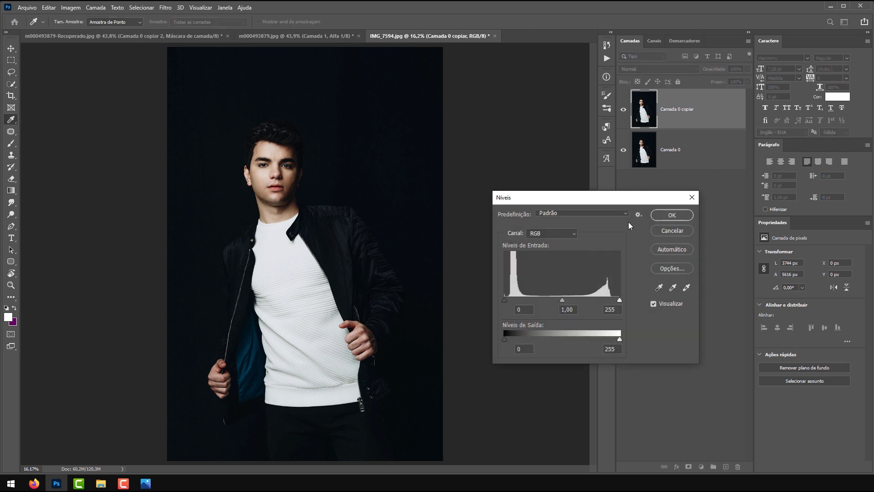
left_click_drag(563, 300, 528, 300)
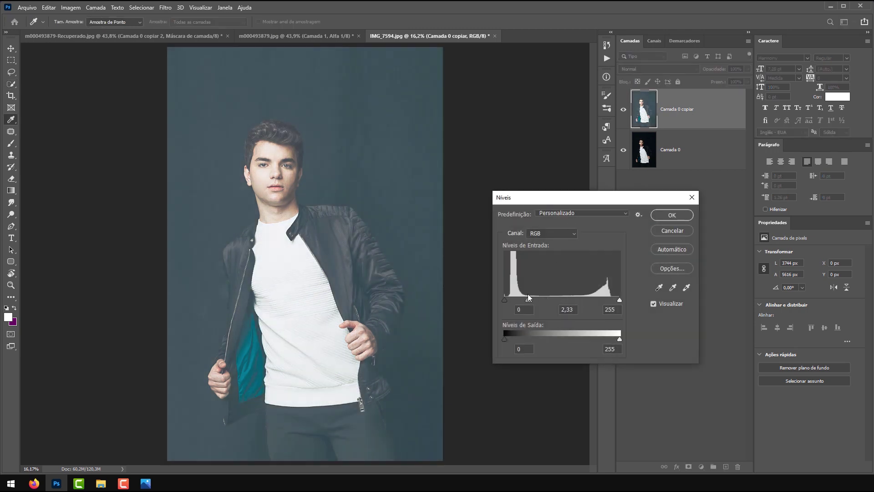
left_click_drag(620, 300, 586, 301)
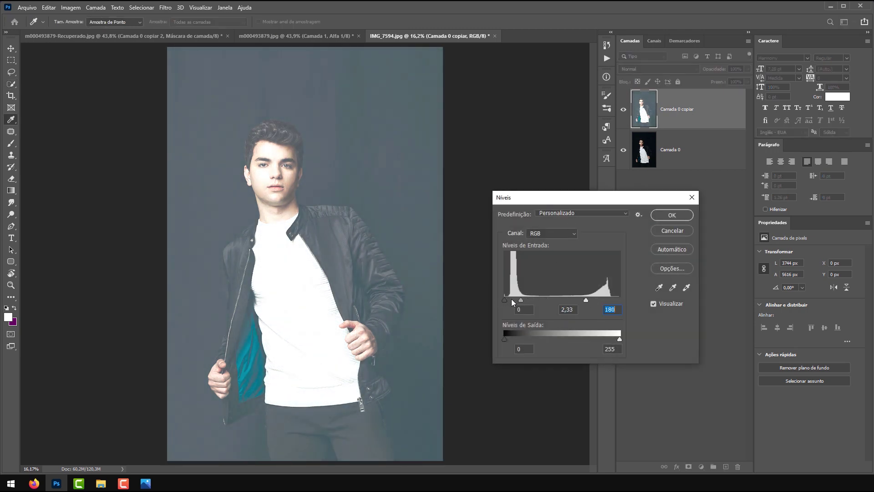
mouse_move(512, 299)
left_mouse_down()
mouse_move(532, 300)
mouse_move(505, 300)
mouse_move(537, 301)
mouse_move(509, 299)
left_mouse_up()
left_click(528, 300)
left_click(509, 300)
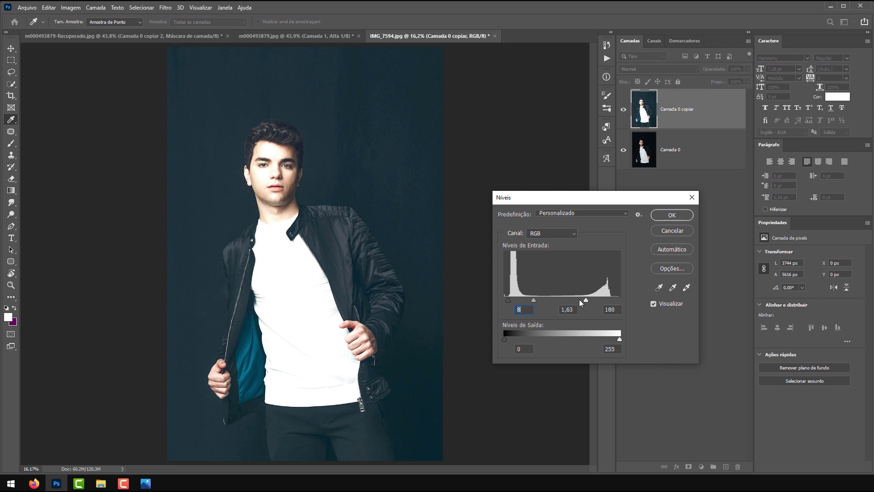
left_click_drag(579, 301, 567, 300)
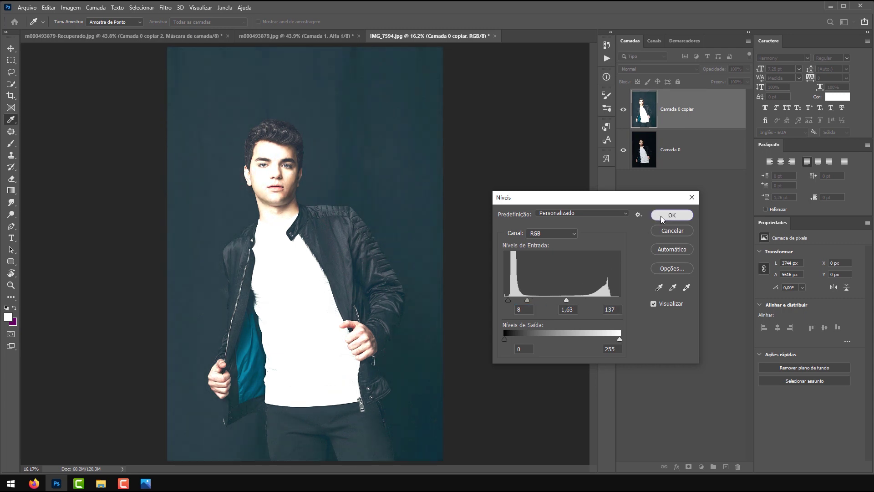
left_click(672, 215)
- Examine the jacket outline, cuff and hem in the brightened copy
key("w")
scroll(363, 410, "up", 10)
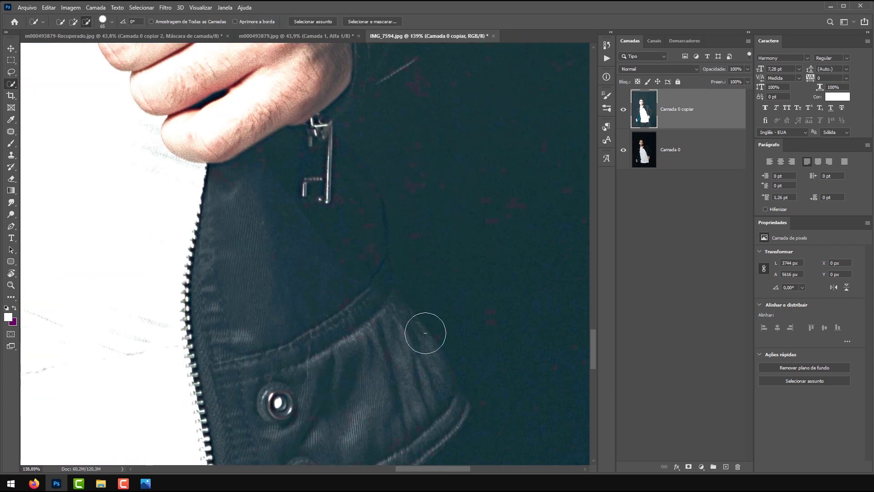
scroll(437, 228, "down", 3)
scroll(481, 133, "up", 2)
scroll(468, 224, "down", 3)
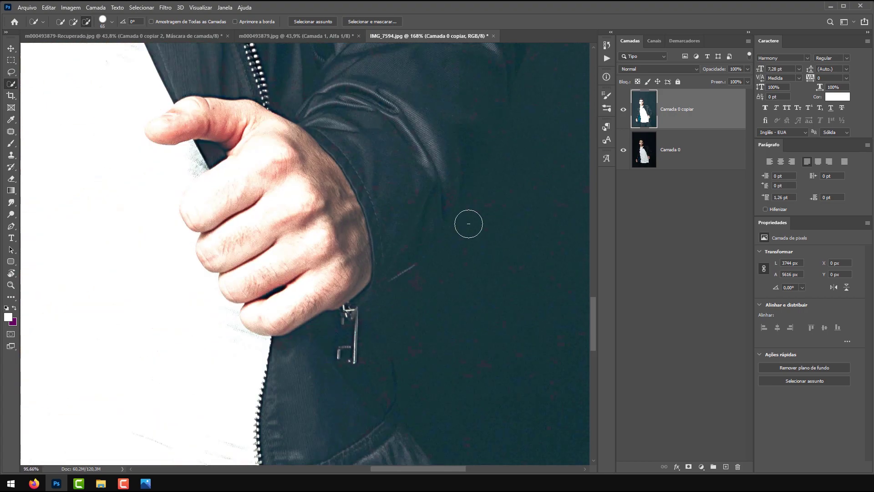
scroll(470, 121, "up", 3)
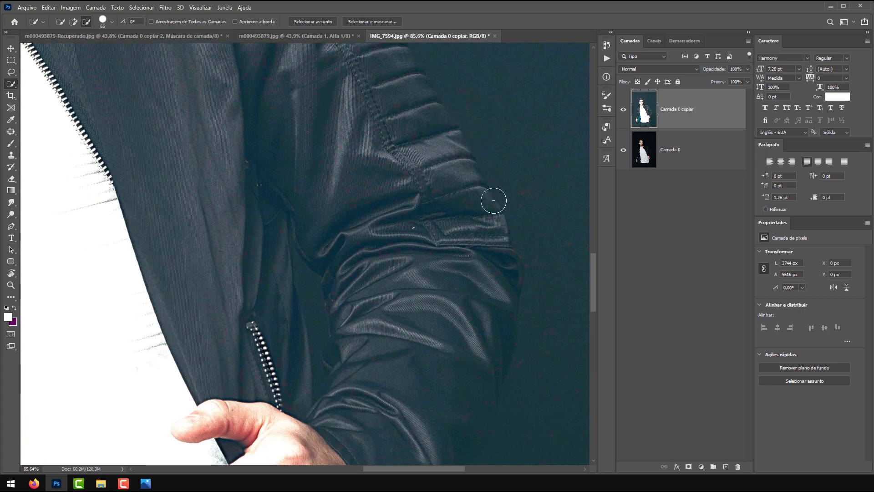
scroll(476, 273, "down", 5)
scroll(322, 236, "up", 2)
scroll(322, 237, "up", 1)
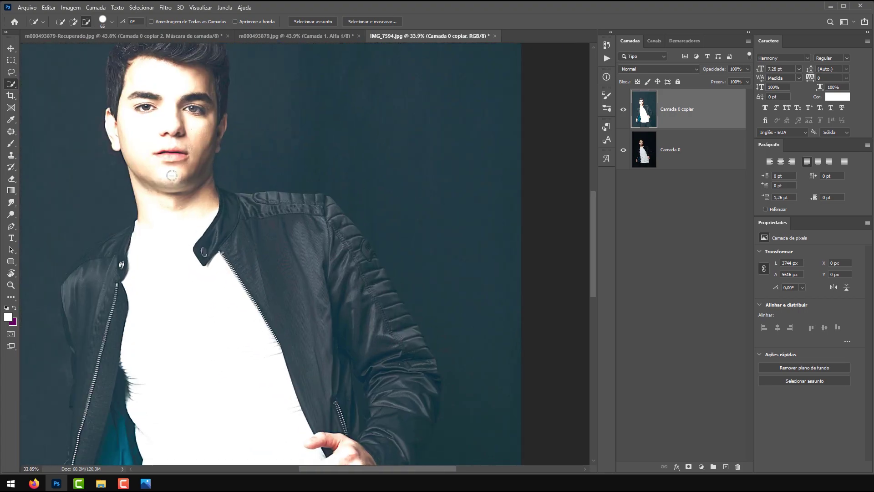
- Switch to the Brush tool and add a white layer mask to the brightened copy
left_click(12, 144)
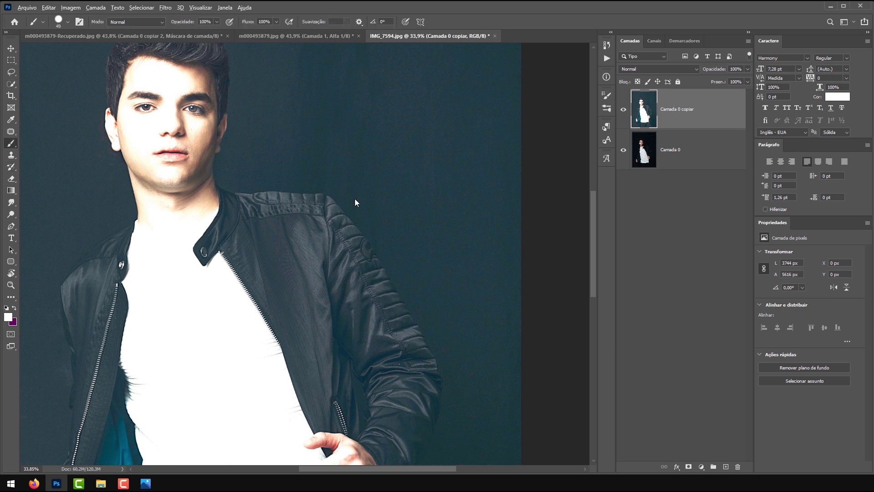
left_click(688, 467)
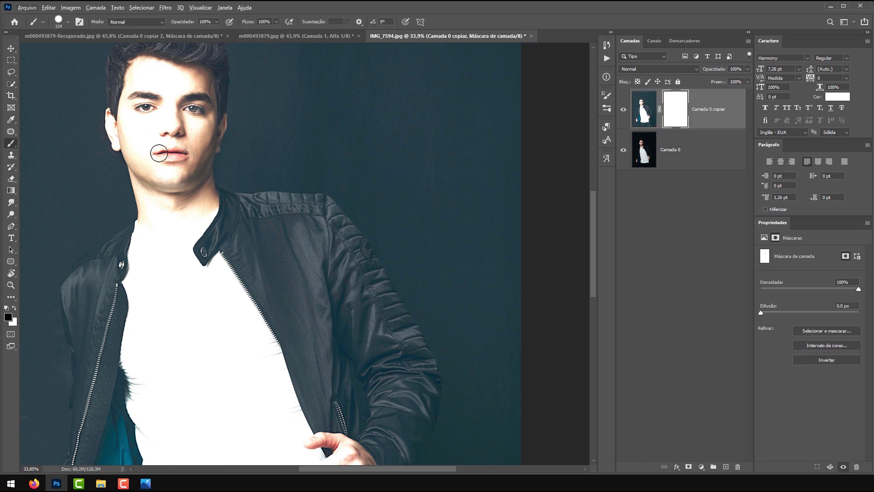
left_click_drag(359, 210, 399, 256)
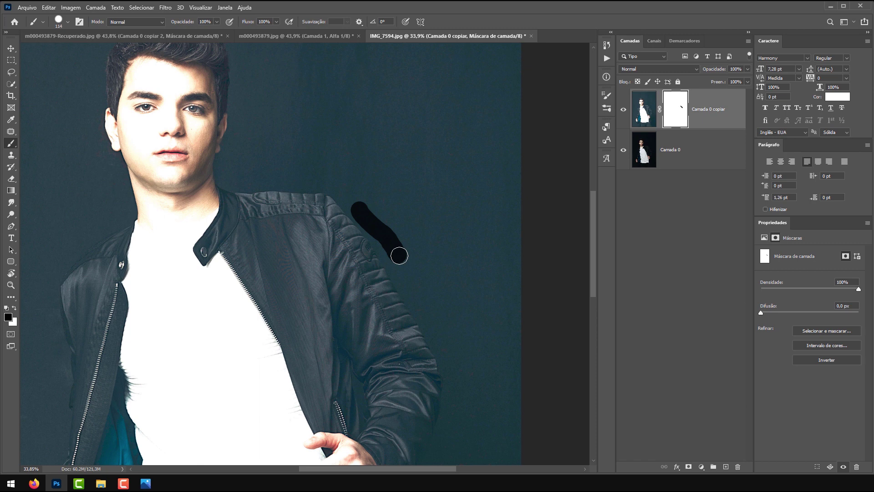
key("ctrl+z")
key("ctrl+i")
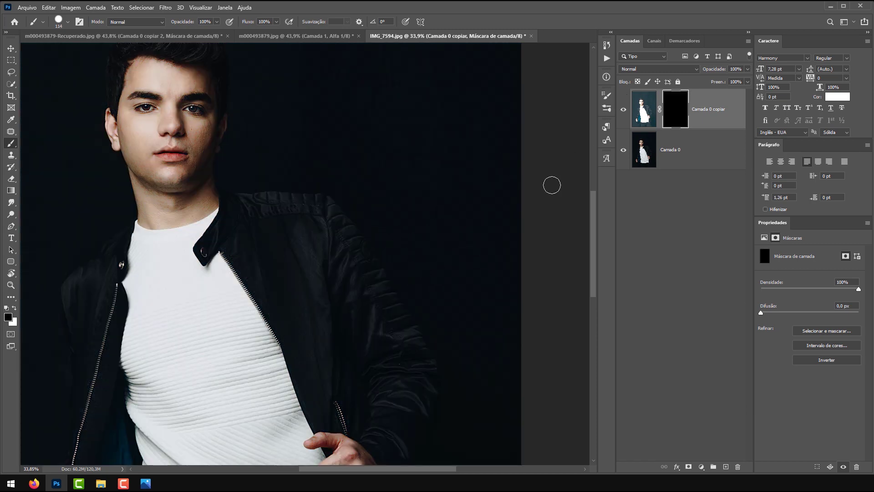
key("ctrl+i")
- Hide the original layer and paint black on the copy's mask along the outline of the man's jacket, arms and trousers
left_click(623, 150)
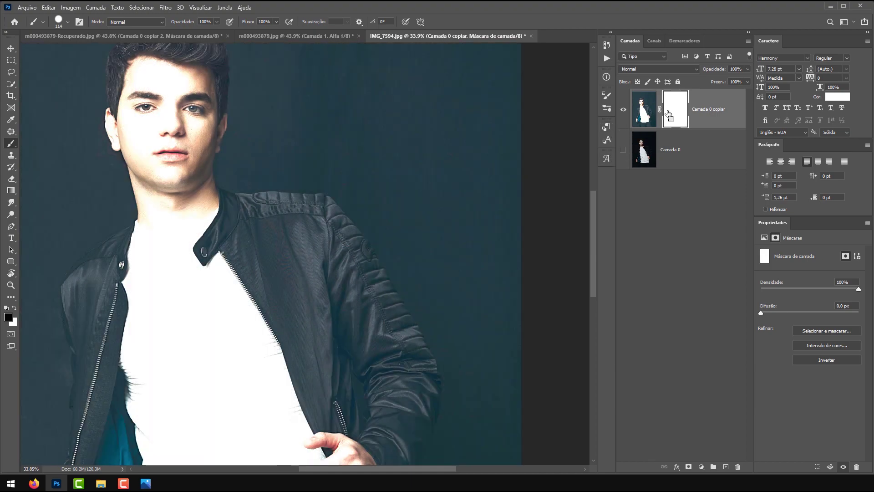
key("ctrl+i")
key("ctrl+i")
mouse_move(360, 213)
left_mouse_down()
mouse_move(414, 282)
mouse_move(426, 344)
mouse_move(401, 139)
mouse_move(415, 207)
mouse_move(358, 324)
mouse_move(377, 389)
mouse_move(367, 446)
mouse_move(315, 308)
left_mouse_up()
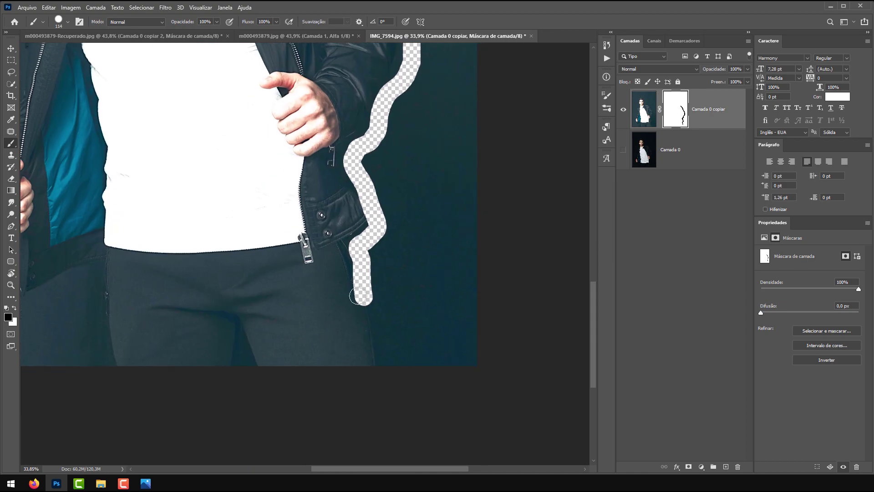
left_click_drag(160, 222, 375, 308)
mouse_move(322, 444)
left_mouse_down()
mouse_move(312, 352)
mouse_move(246, 381)
mouse_move(207, 348)
mouse_move(219, 299)
mouse_move(185, 200)
mouse_move(235, 122)
mouse_move(254, 60)
mouse_move(273, 231)
mouse_move(263, 221)
mouse_move(267, 129)
mouse_move(304, 111)
mouse_move(320, 83)
mouse_move(332, 151)
mouse_move(305, 114)
mouse_move(311, 75)
left_mouse_up()
left_click_drag(369, 50, 375, 90)
- Paint black on the mask around the man's hair, ears and neck to continue the outline
scroll(375, 90, "up", 3)
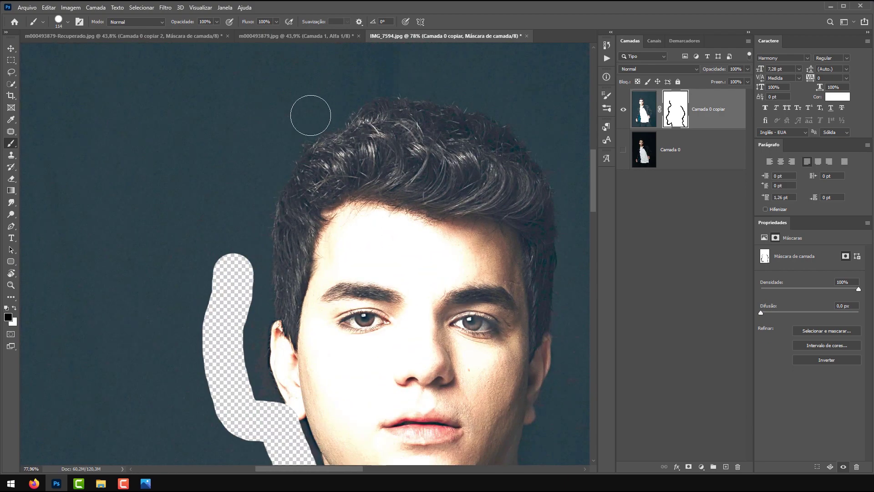
mouse_move(253, 314)
left_mouse_down()
mouse_move(250, 219)
mouse_move(283, 149)
mouse_move(317, 117)
mouse_move(391, 82)
mouse_move(460, 88)
mouse_move(530, 133)
mouse_move(562, 197)
mouse_move(579, 282)
mouse_move(563, 404)
mouse_move(560, 446)
left_mouse_up()
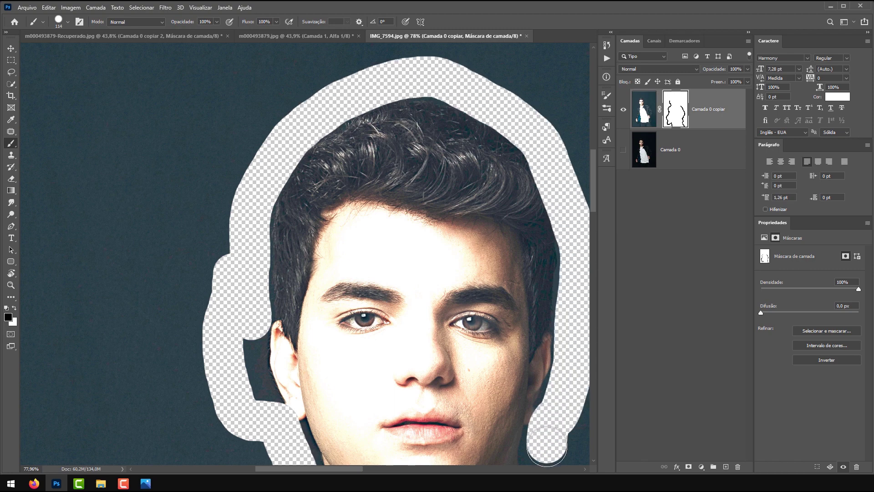
mouse_move(521, 418)
left_mouse_down()
mouse_move(289, 195)
mouse_move(353, 290)
mouse_move(537, 289)
left_mouse_up()
- Mask out the remaining background around the man with an 863 px black brush
scroll(384, 181, "down", 8)
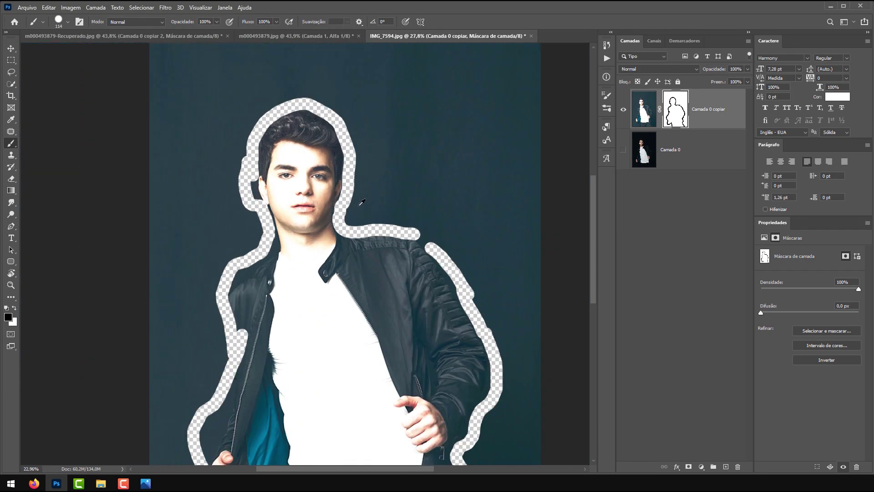
mouse_move(341, 189)
left_mouse_down()
mouse_move(392, 87)
mouse_move(384, 197)
mouse_move(371, 192)
mouse_move(406, 268)
mouse_move(409, 401)
mouse_move(407, 217)
mouse_move(346, 81)
mouse_move(188, 108)
mouse_move(334, 116)
mouse_move(334, 186)
mouse_move(312, 129)
mouse_move(268, 124)
mouse_move(222, 148)
mouse_move(227, 204)
mouse_move(207, 272)
mouse_move(204, 364)
mouse_move(213, 392)
mouse_move(255, 405)
left_mouse_up()
mouse_move(179, 169)
left_mouse_down()
mouse_move(232, 138)
mouse_move(223, 181)
mouse_move(236, 204)
mouse_move(220, 230)
mouse_move(220, 271)
left_mouse_up()
left_click_drag(325, 193, 199, 97)
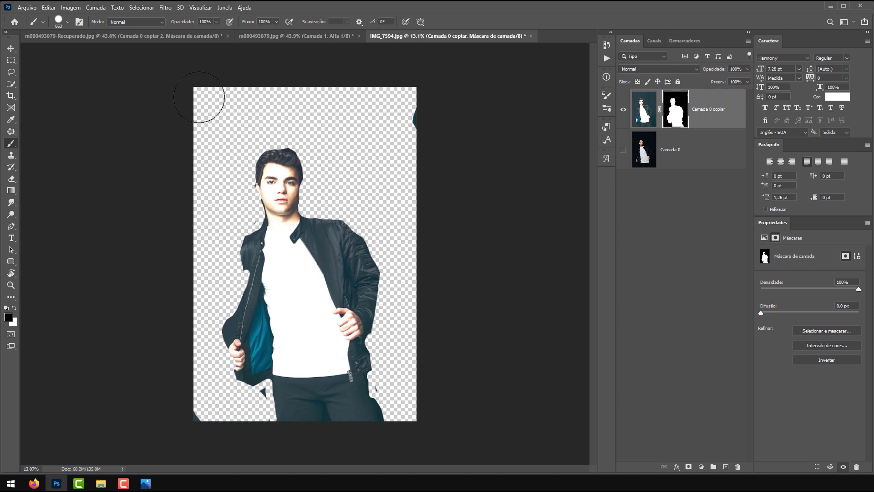
- Move the layer mask from the brightened copy to the original layer and delete the brightened copy
left_click(11, 49)
left_click_drag(677, 105, 674, 153)
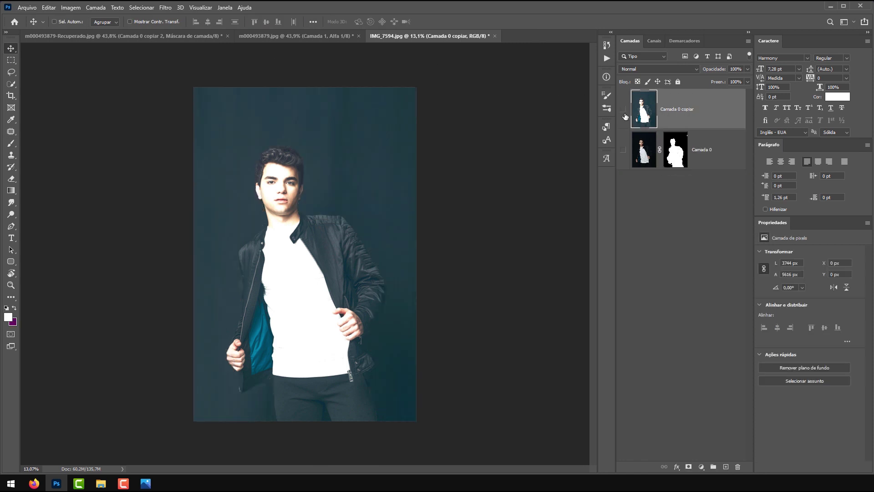
left_click(625, 117)
key("Delete")
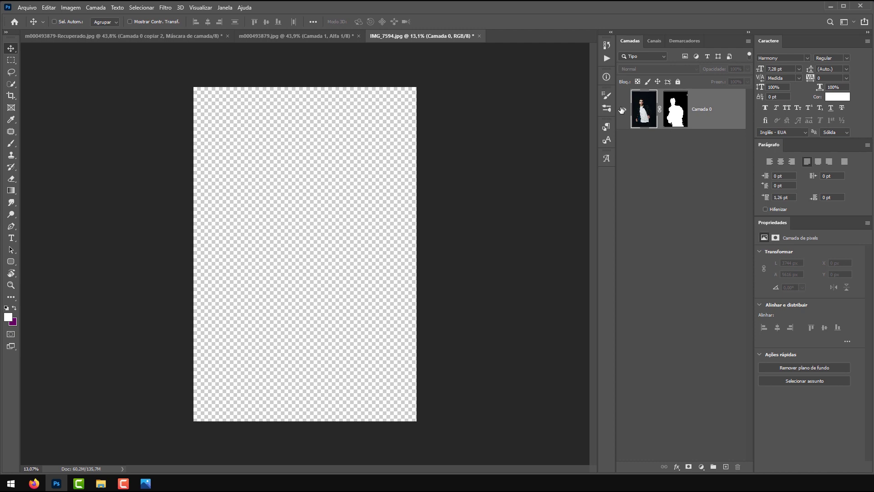
- Show the masked original layer, check the cutout, and close IMG_7594.jpg
left_click(622, 109)
scroll(310, 220, "up", 4)
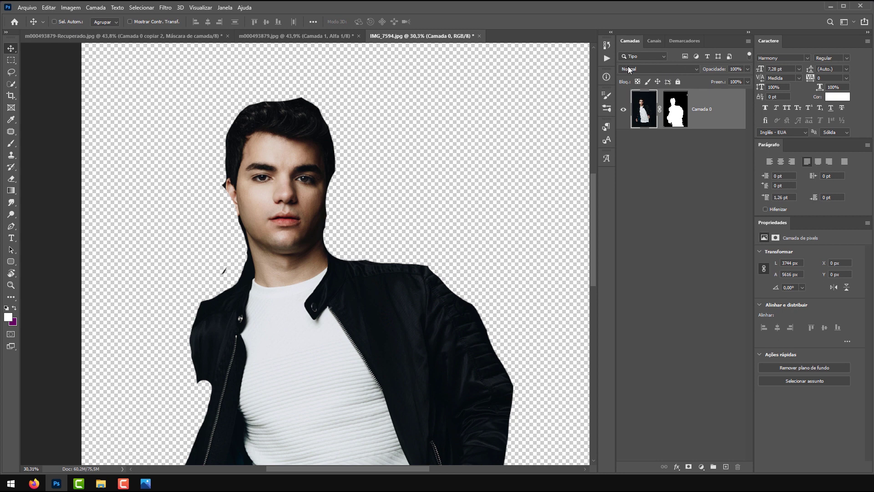
scroll(247, 132, "down", 3)
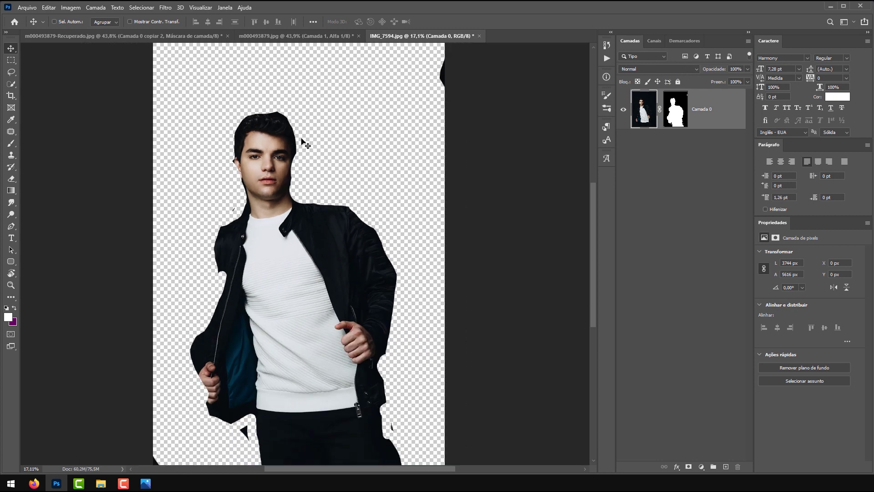
left_click(481, 36)
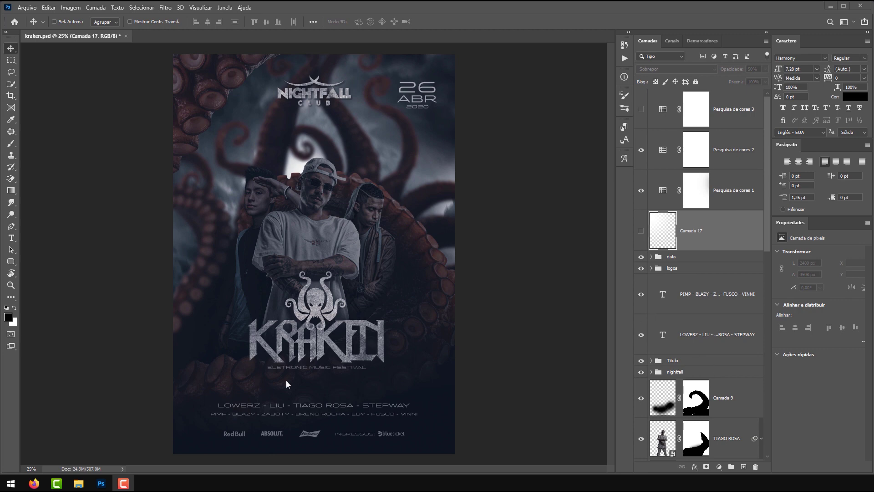
scroll(674, 224, "down", 10)
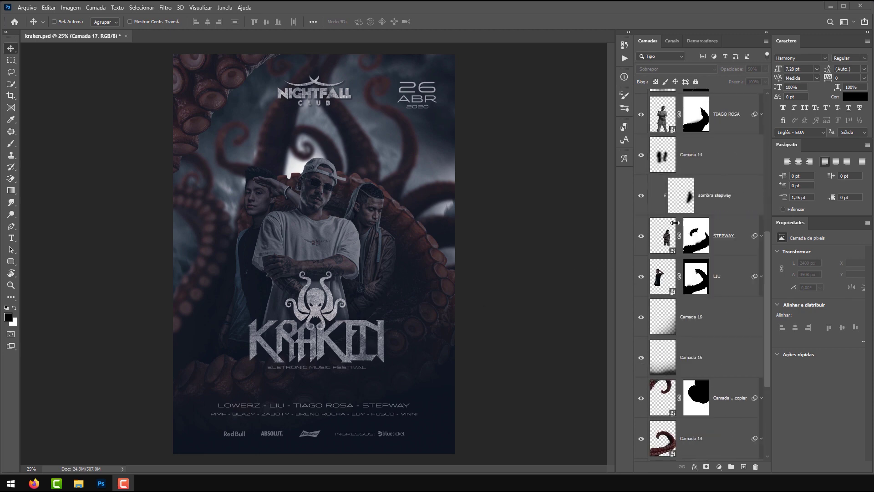
scroll(675, 223, "up", 10)
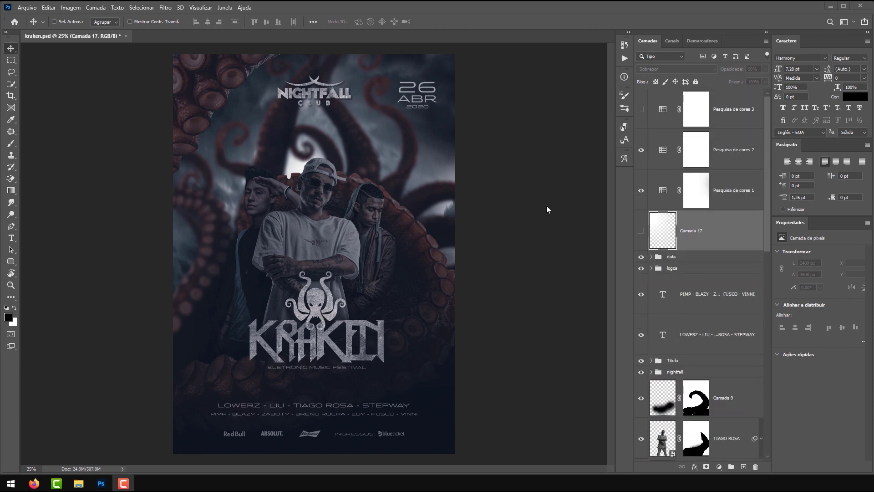